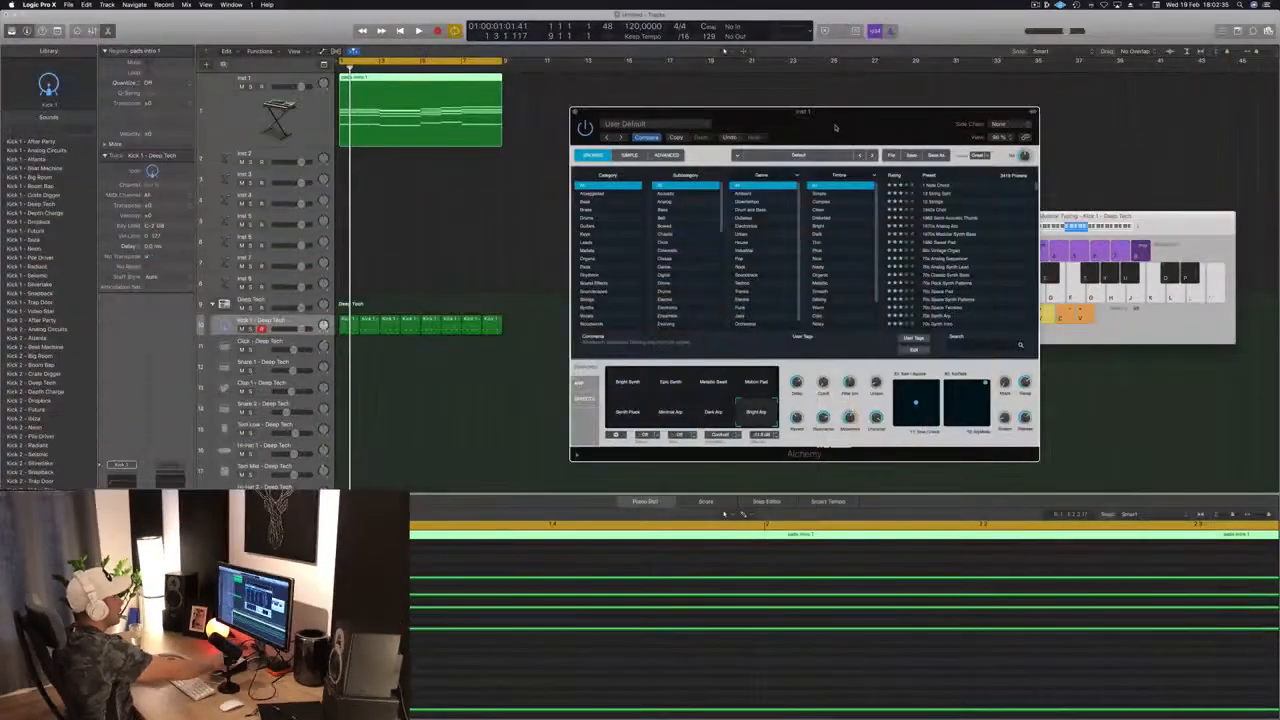
# Play back the pads and kick loop, moving the Alchemy window as needed, and stop playback.
pyautogui.press('space')
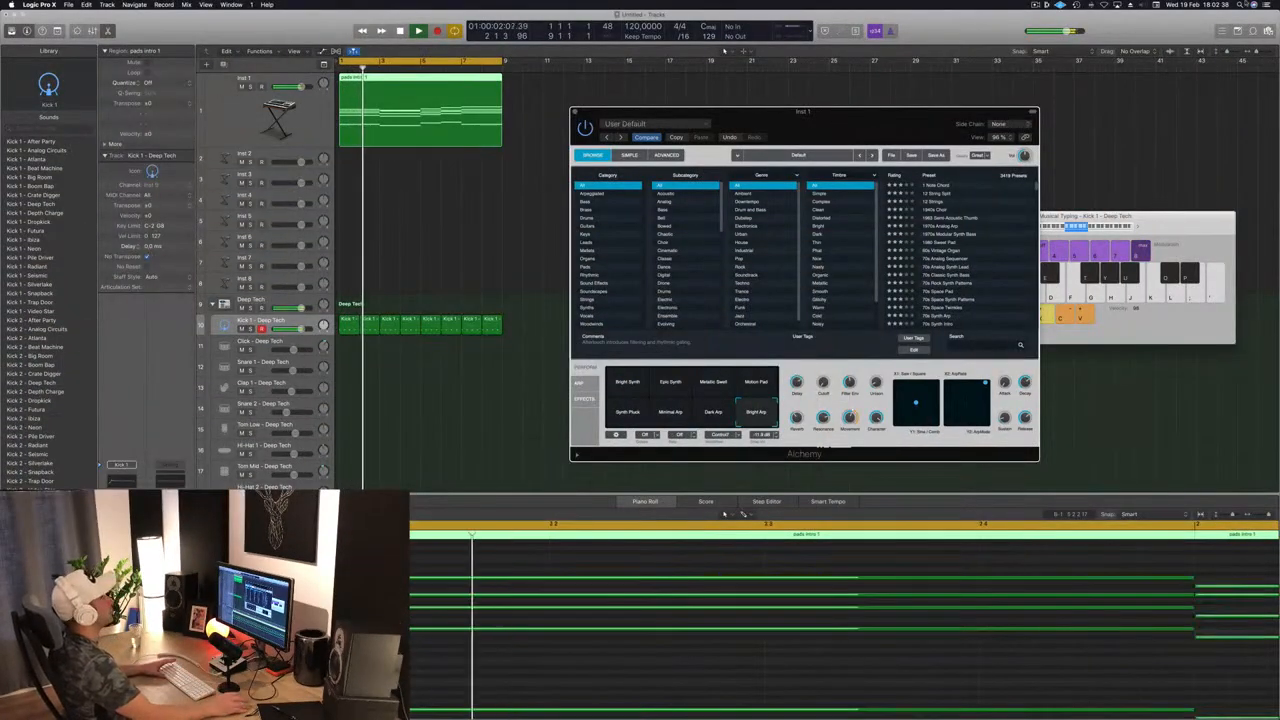
pyautogui.moveTo(835, 127); pyautogui.dragTo(902, 116)
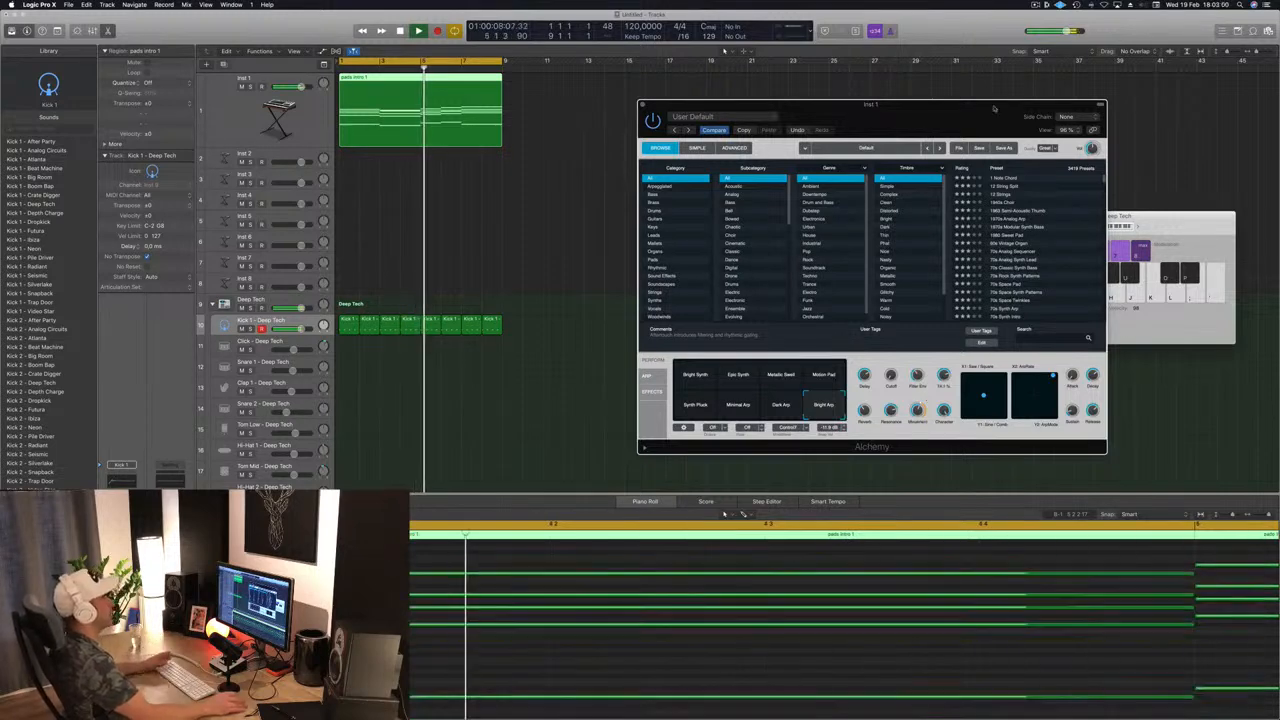
pyautogui.moveTo(959, 122); pyautogui.dragTo(910, 165)
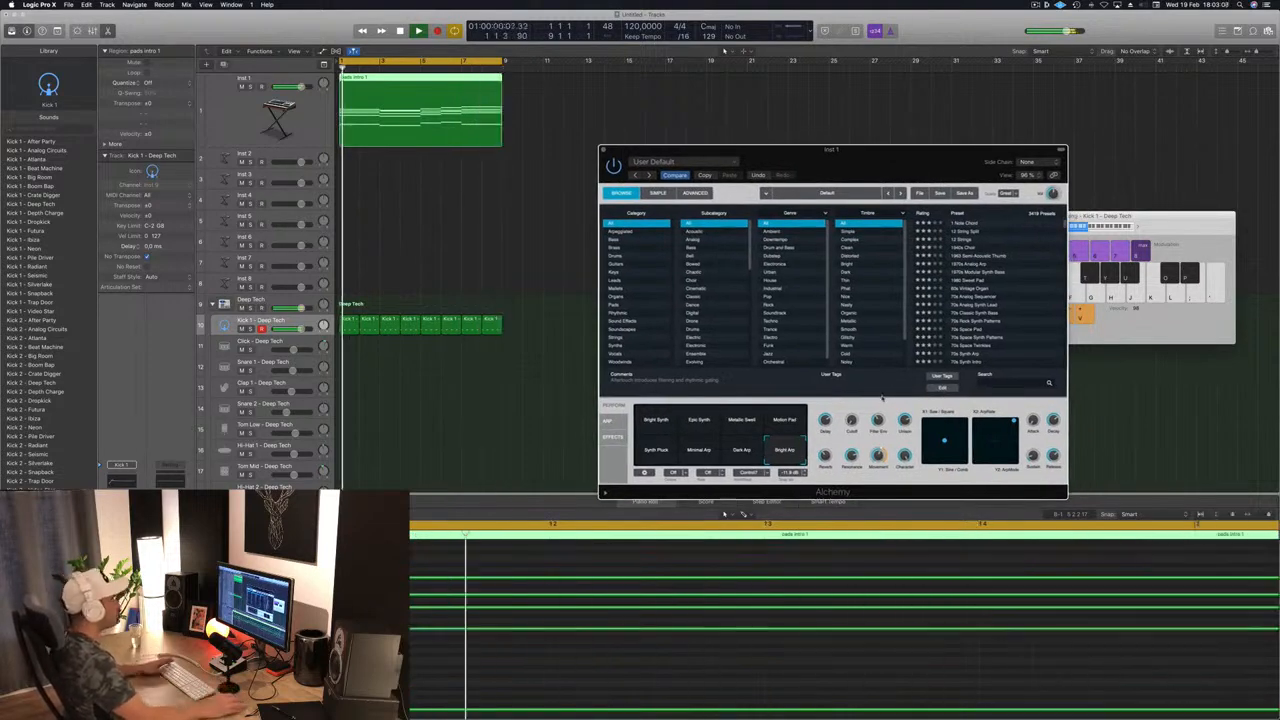
pyautogui.moveTo(833, 151); pyautogui.dragTo(861, 145)
pyautogui.press('space')
# Copy the pads intro region from Inst 1 to the Inst 2 track and delete its upper chord notes, keeping only the lowest notes.
pyautogui.click(530, 168)
pyautogui.moveTo(400, 92); pyautogui.dragTo(383, 169)
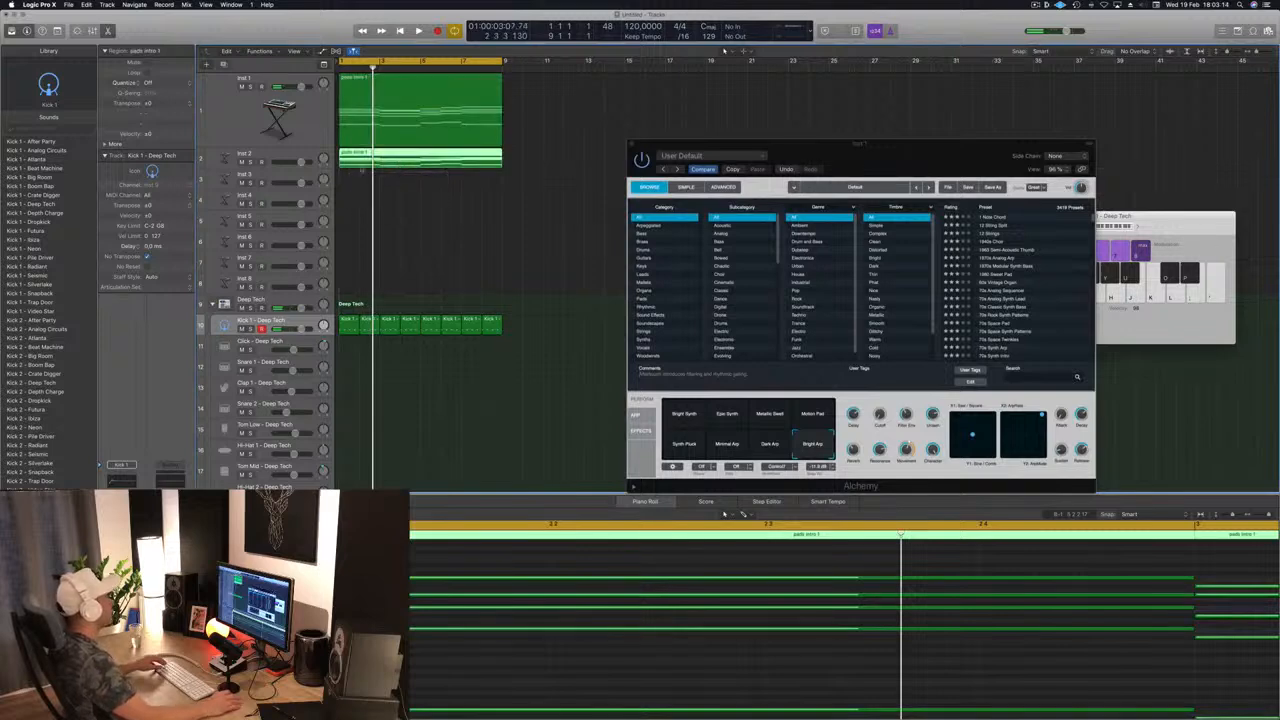
pyautogui.press('e')
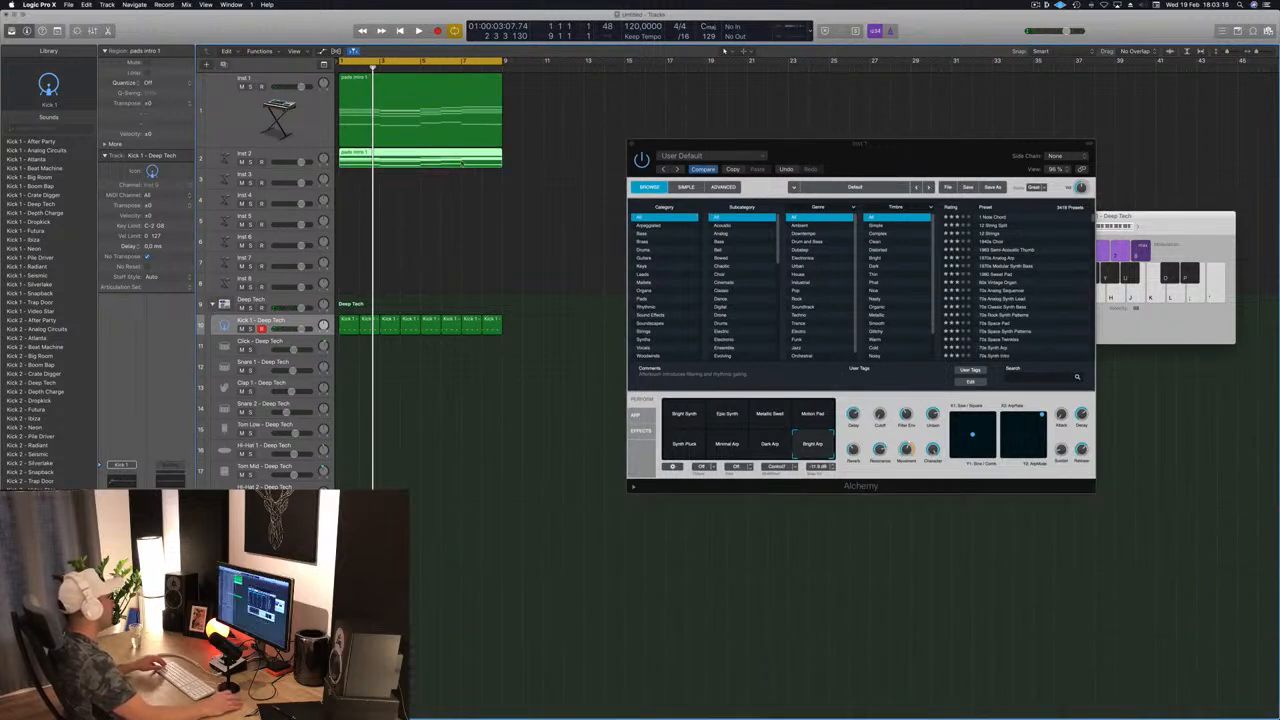
pyautogui.press('e')
pyautogui.press('z')
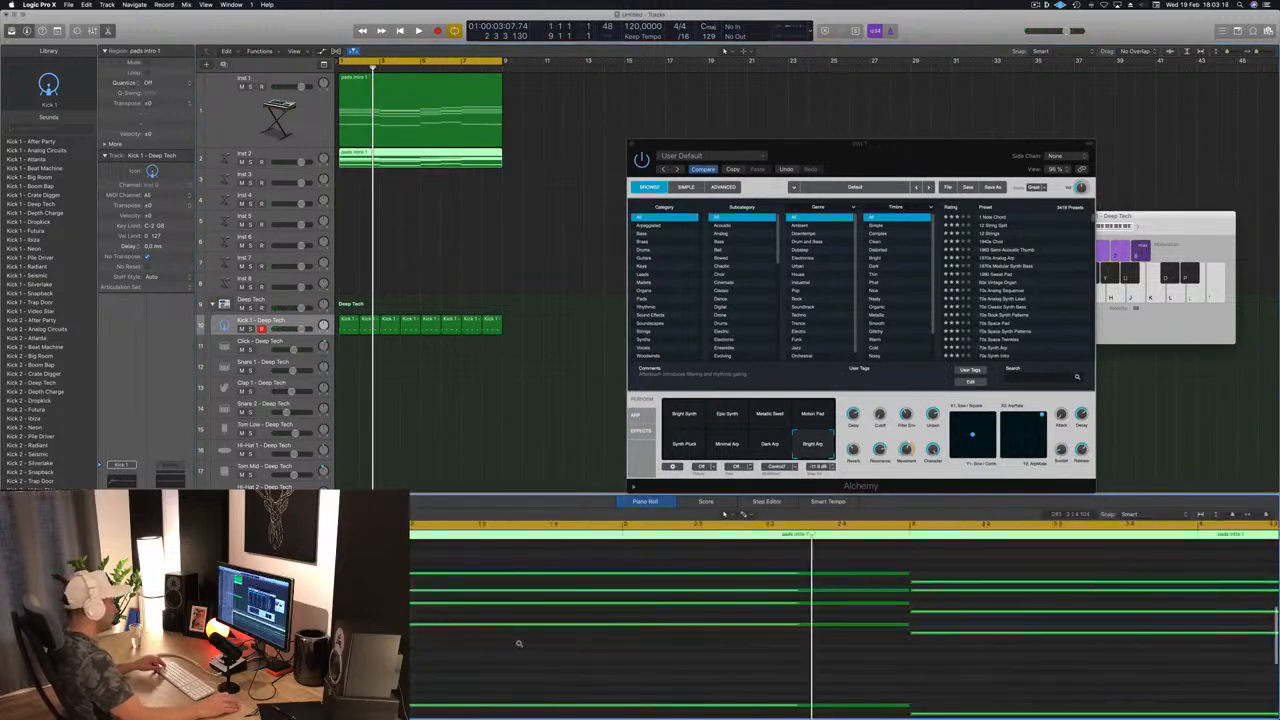
pyautogui.moveTo(406, 546); pyautogui.dragTo(720, 650)
pyautogui.press('Delete')
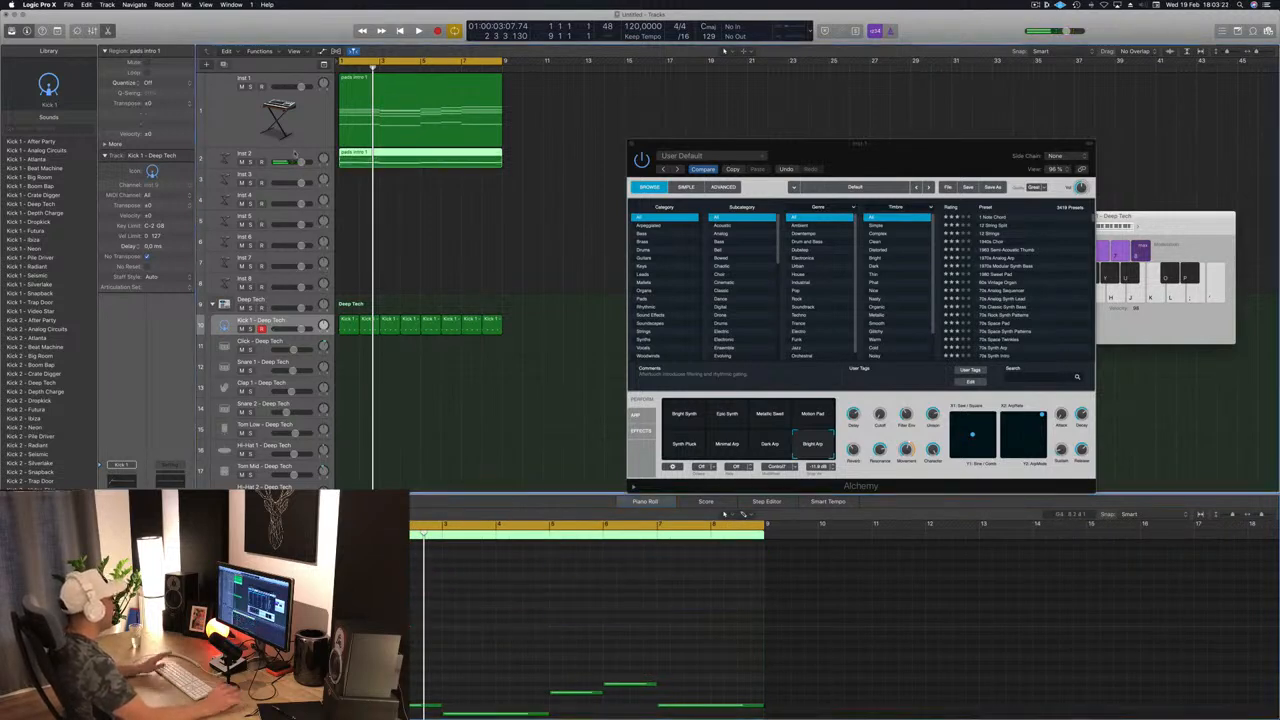
# Lower the Inst 2 track's volume and open its Alchemy in place of Inst 1's, with the Motion Pad snapshot selected.
pyautogui.click(292, 157)
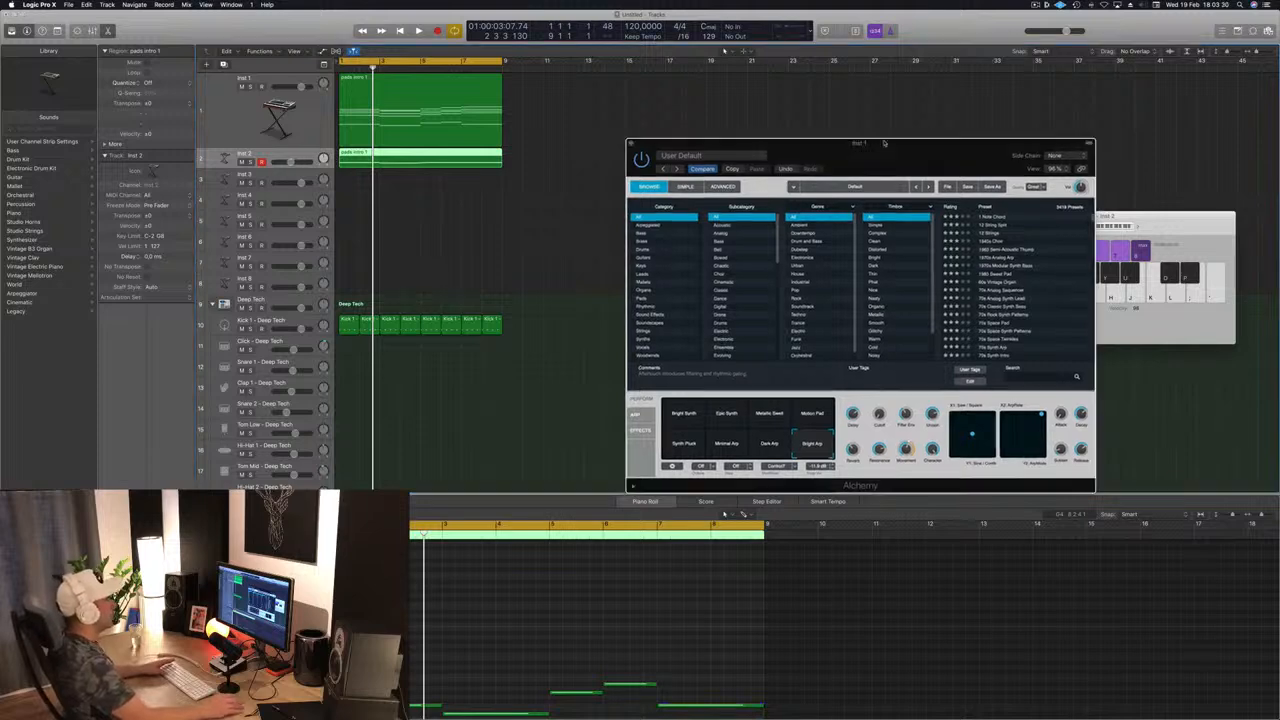
pyautogui.moveTo(901, 153); pyautogui.dragTo(803, 101)
pyautogui.click(294, 157)
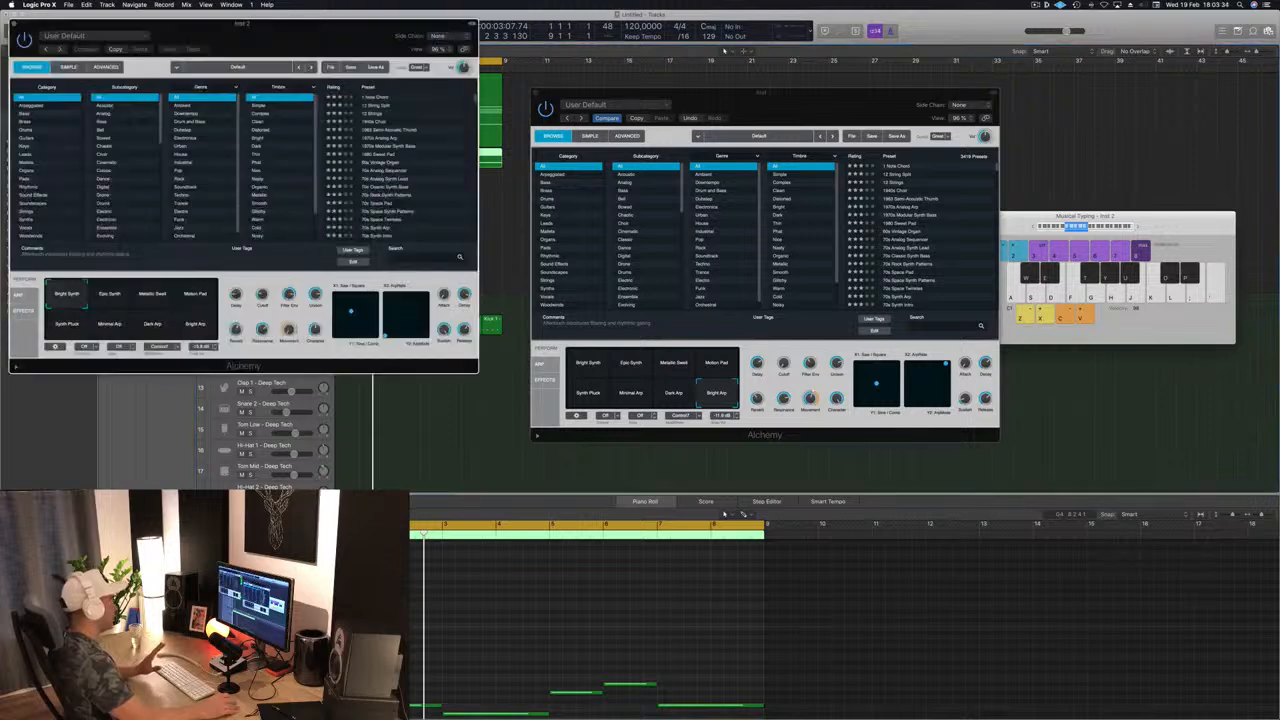
pyautogui.click(538, 95)
pyautogui.moveTo(261, 31); pyautogui.dragTo(851, 93)
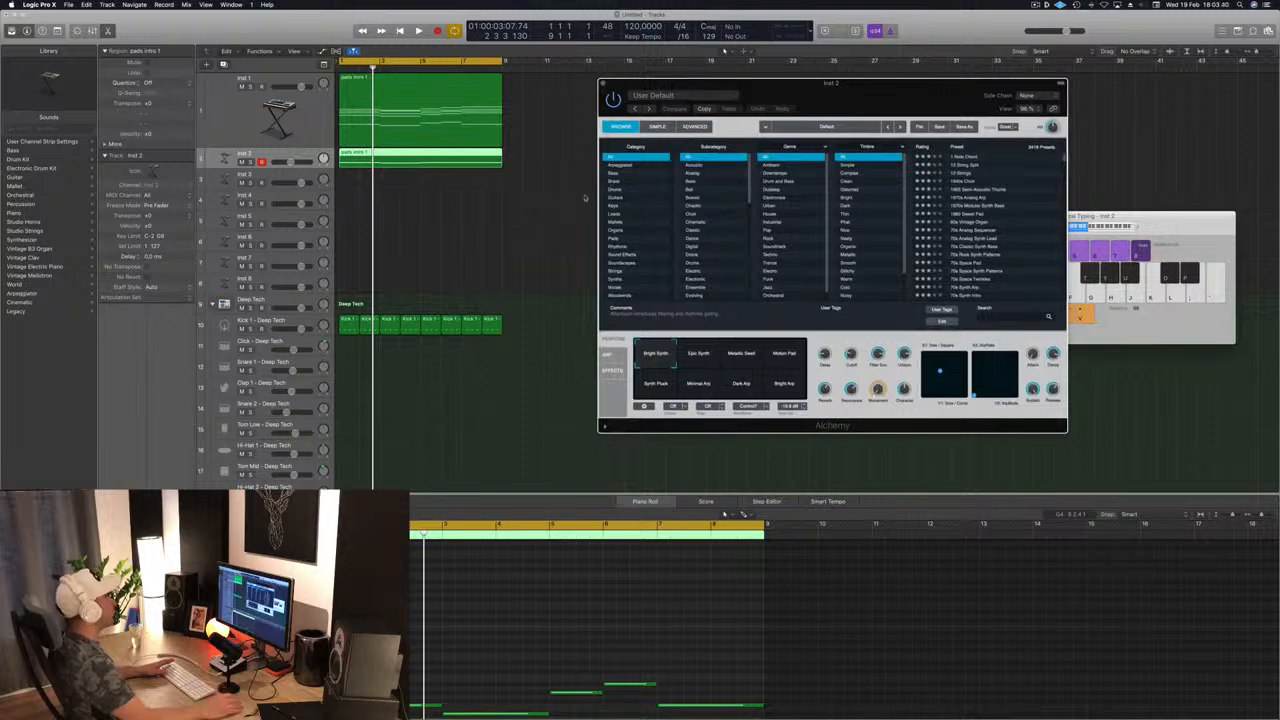
pyautogui.moveTo(922, 112); pyautogui.dragTo(879, 107)
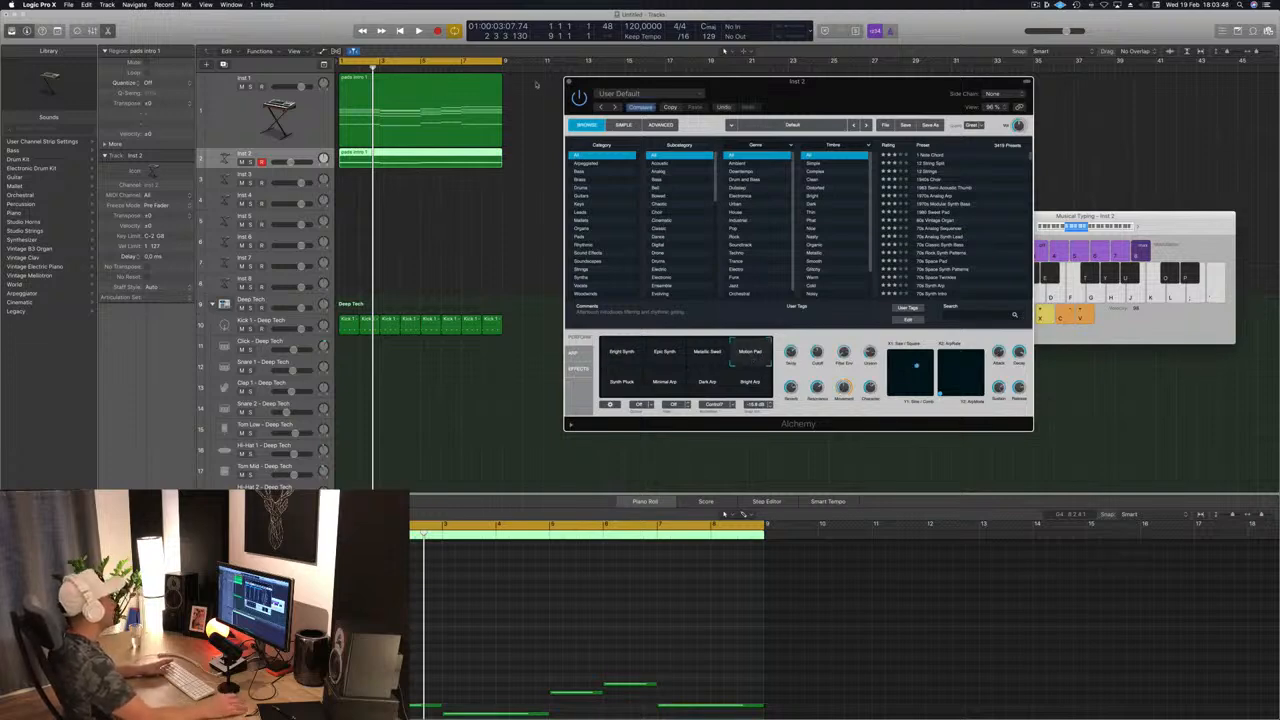
# Play the arrangement and lower the Inst 2 track's volume slightly further.
pyautogui.press('space')
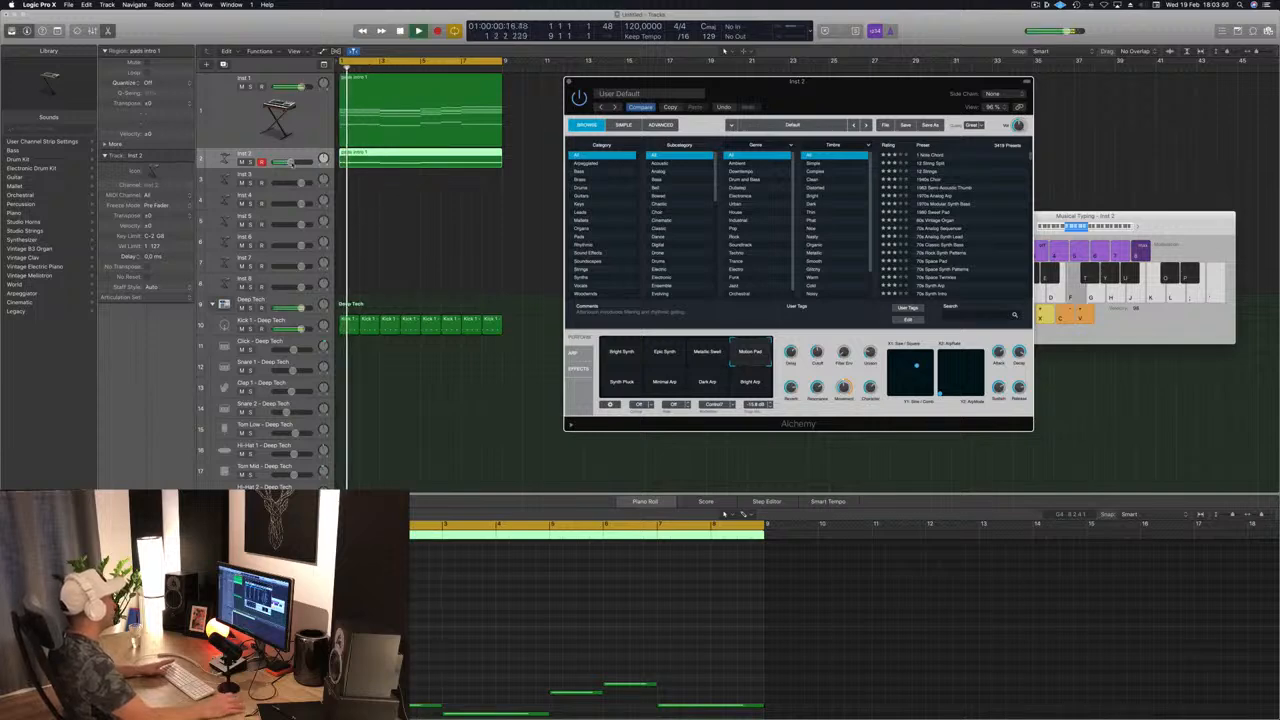
pyautogui.moveTo(291, 163); pyautogui.dragTo(289, 163)
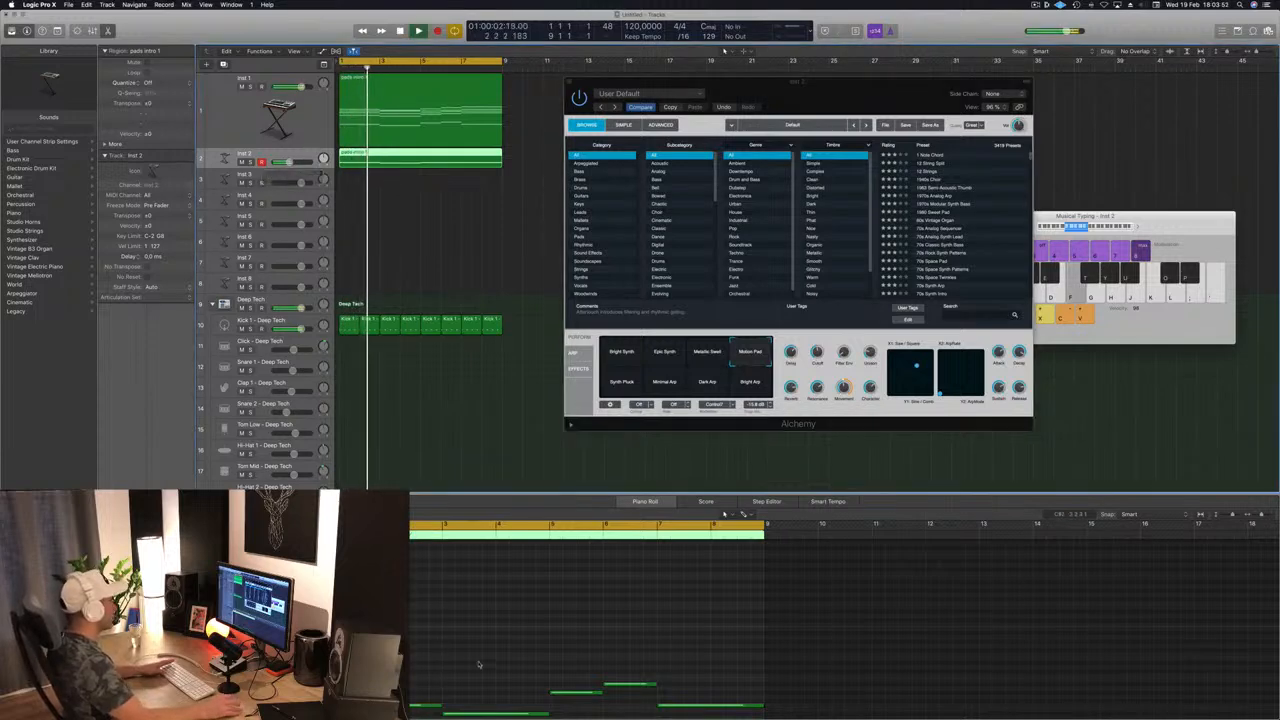
pyautogui.press('space')
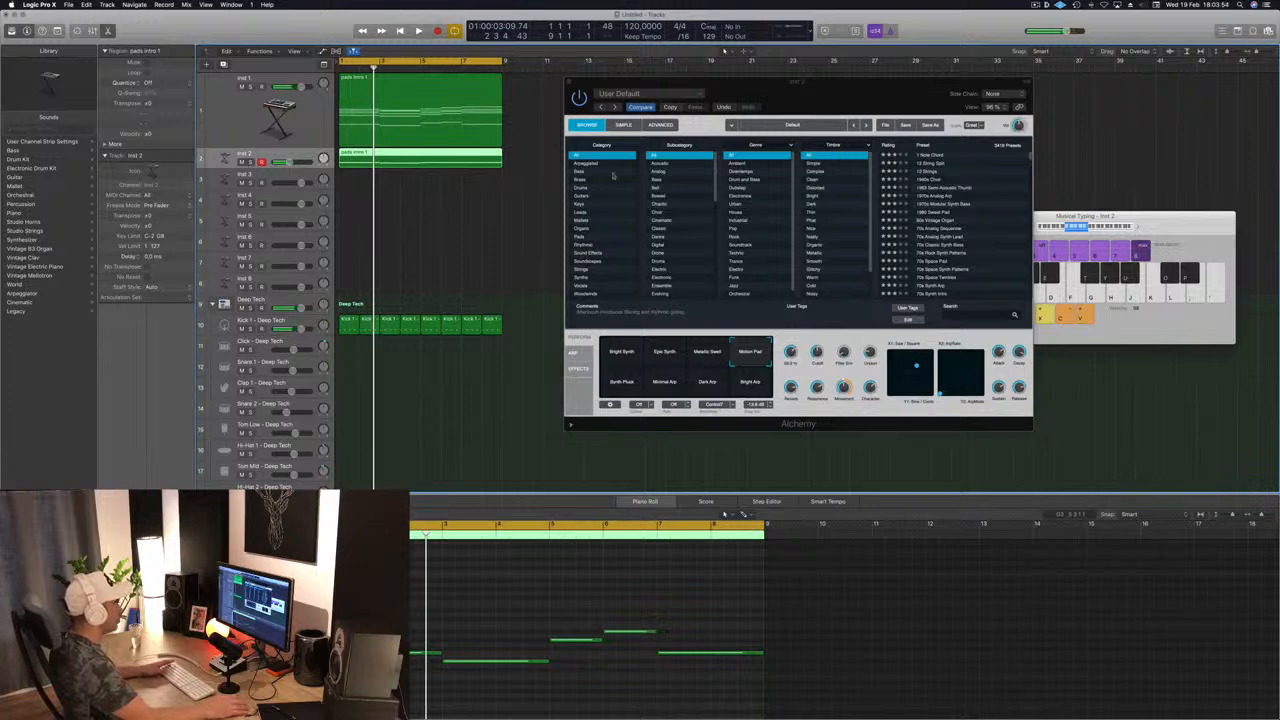
# Filter the Inst 2 Alchemy presets to classic basses and load Agile Synth Bass for playback.
pyautogui.click(585, 172)
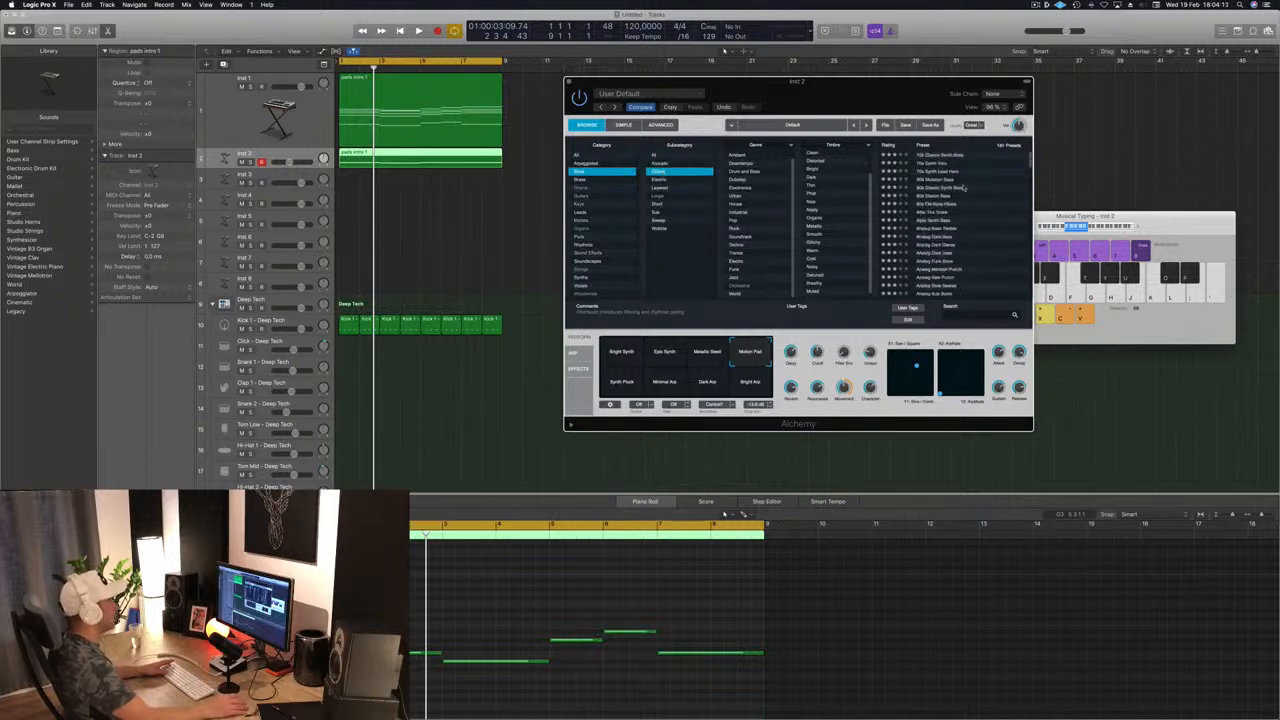
pyautogui.click(932, 222)
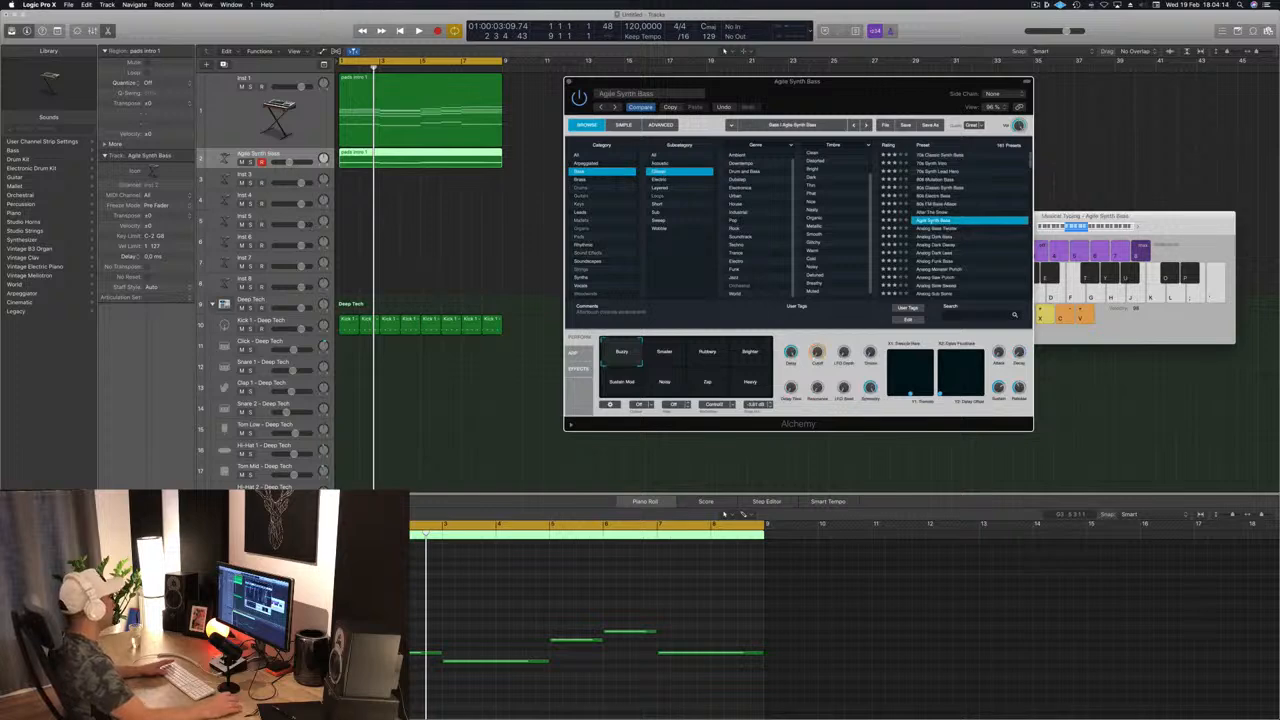
pyautogui.press('space')
# Transpose all the notes of the bass region up one octave and audition them.
pyautogui.moveTo(412, 588); pyautogui.dragTo(673, 694)
pyautogui.hotkey('alt', 'shift', 'Up')
pyautogui.press('space')
pyautogui.scroll(1, 586, 600)
pyautogui.press('space')
pyautogui.press('space')
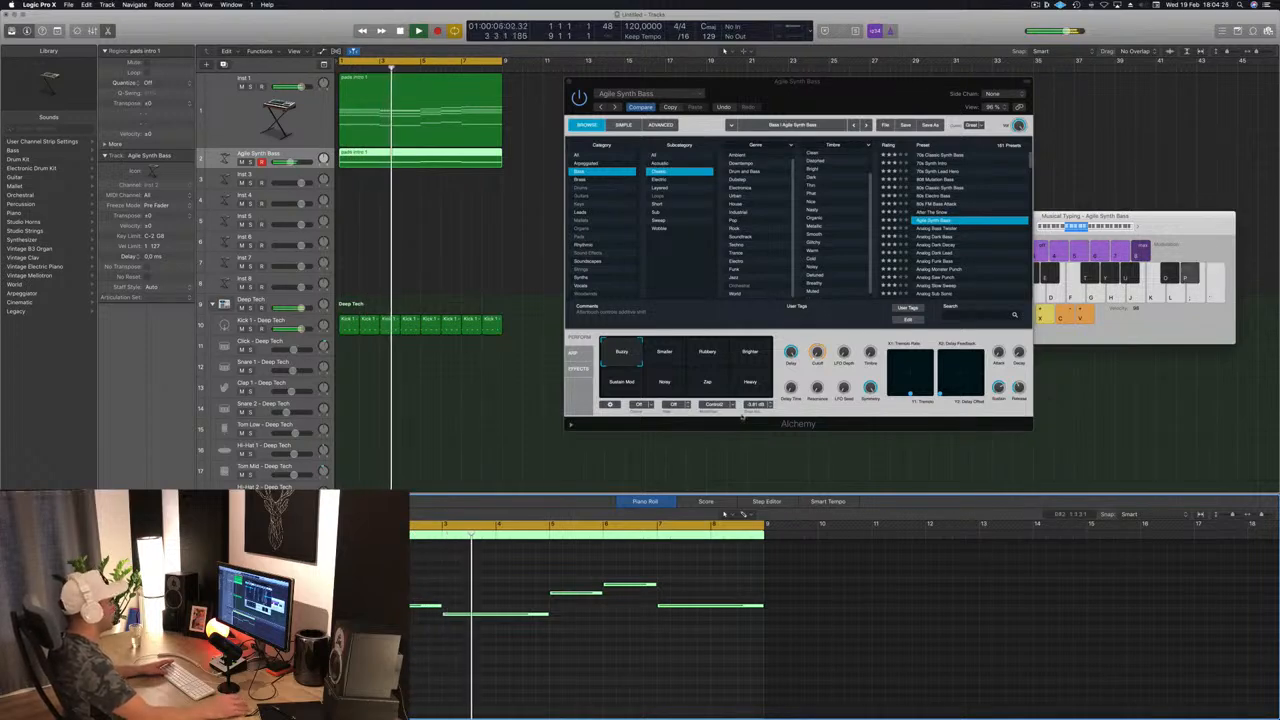
# Audition the Analog Bass Twister preset and switch to Analog Dark Bass, playing each from the start.
pyautogui.click(945, 229)
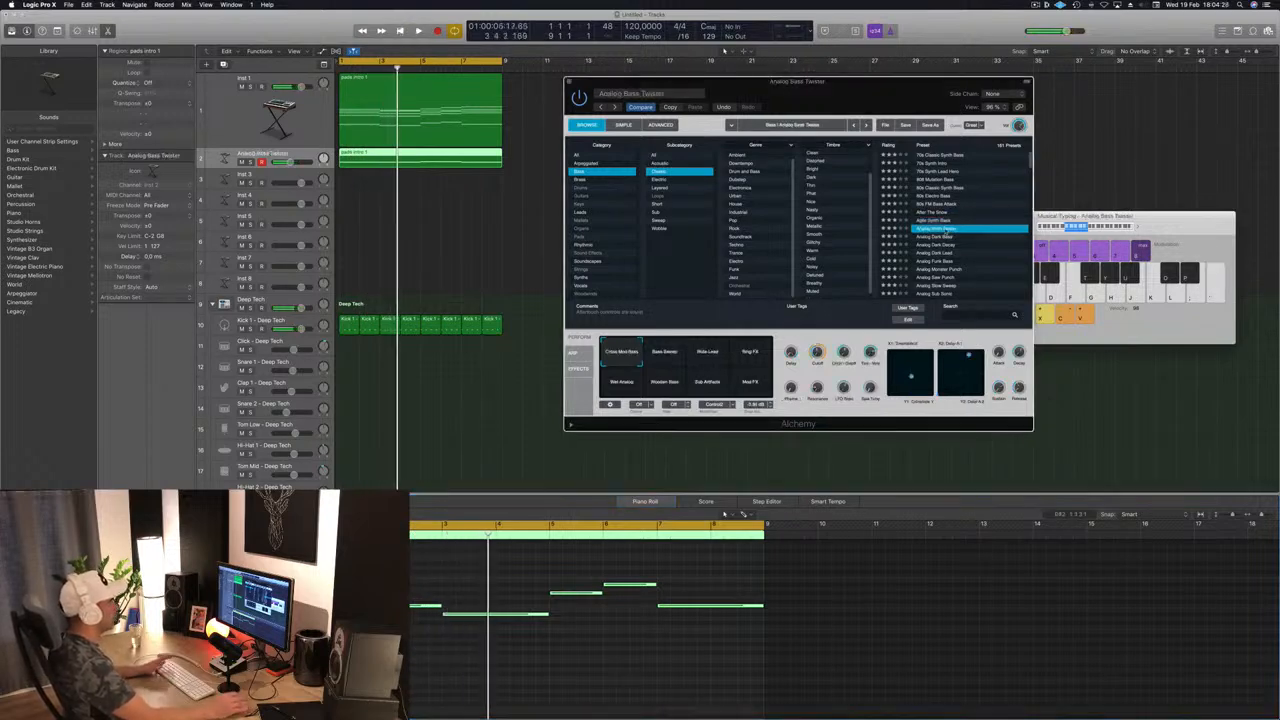
pyautogui.press('Return')
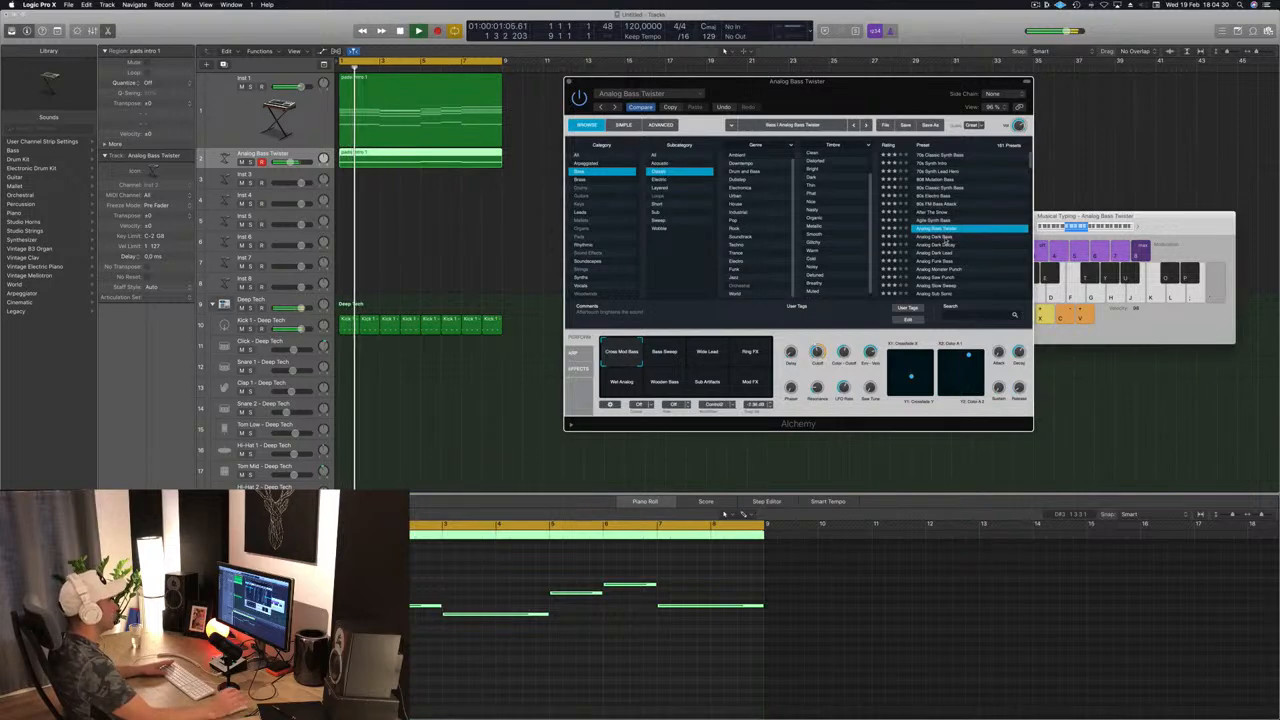
pyautogui.click(945, 238)
pyautogui.press('Return')
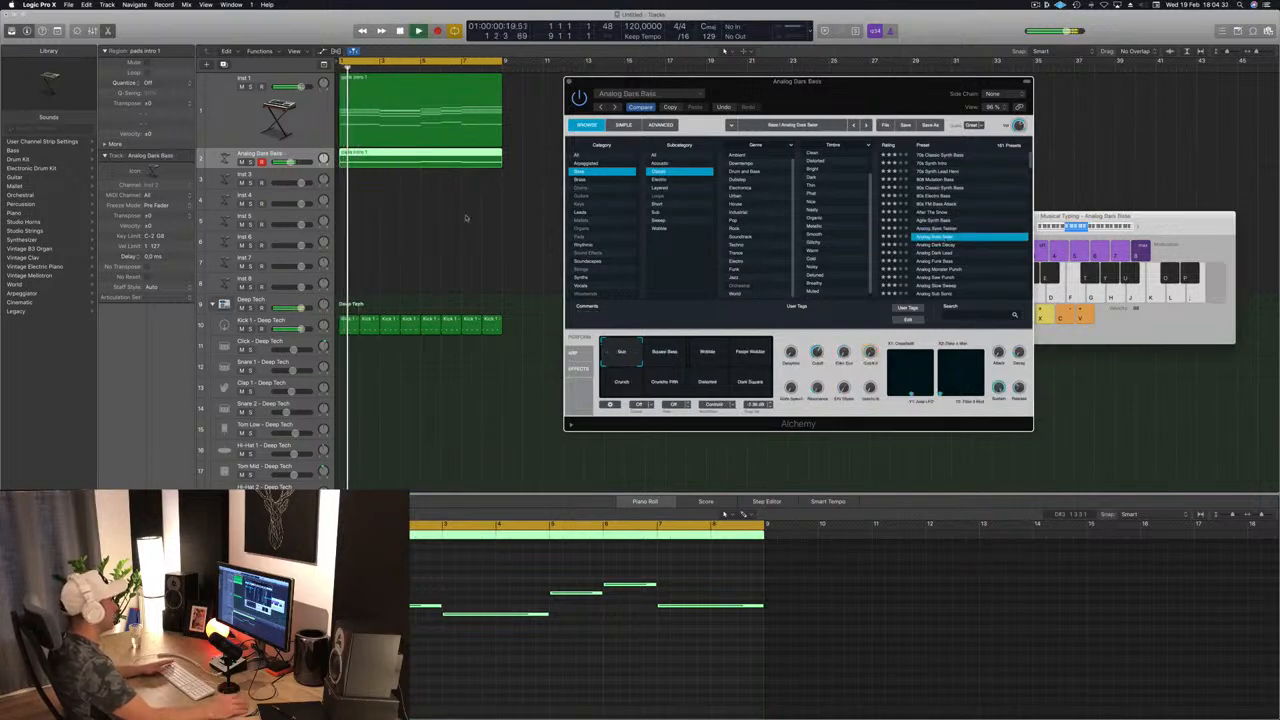
pyautogui.click(371, 582)
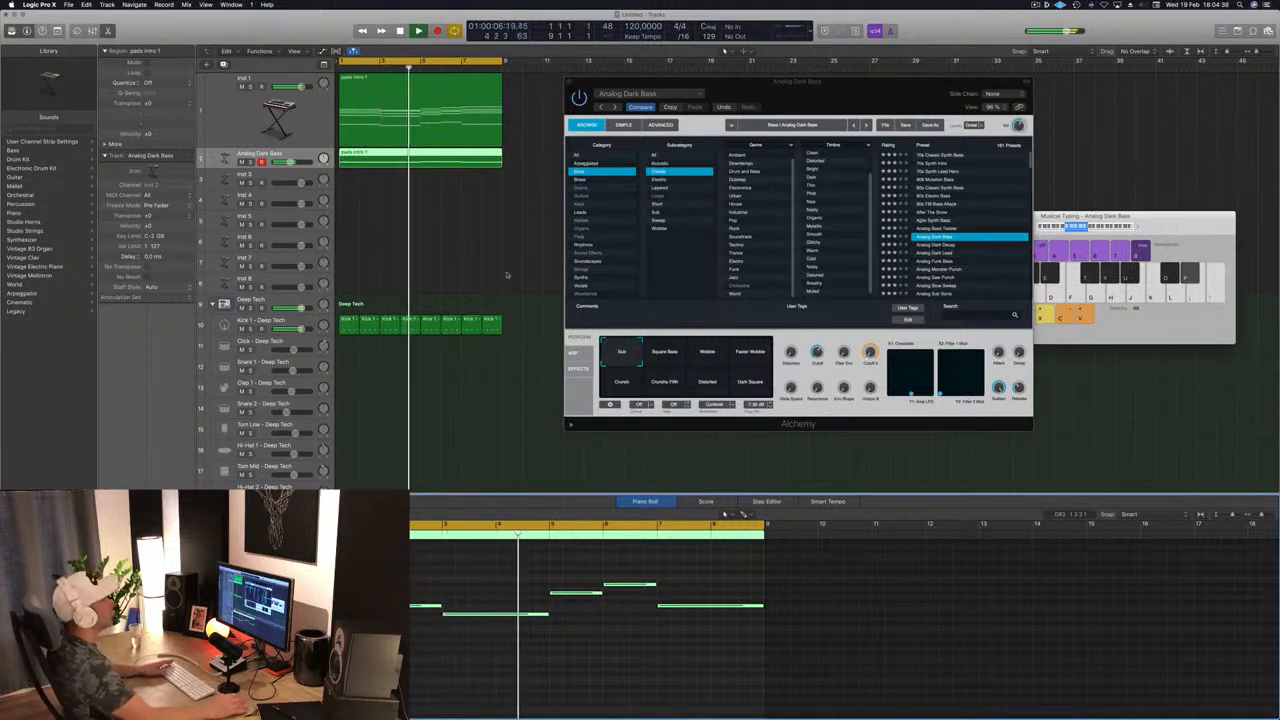
# Audition the Analog Dark Bass snapshots, including Square Bass, Wobble, Distorted and Dark Square, and settle on Crunch.
pyautogui.moveTo(834, 101)
pyautogui.mouseDown()
pyautogui.moveTo(896, 115)
pyautogui.moveTo(845, 120)
pyautogui.mouseUp()
pyautogui.click(677, 372)
pyautogui.click(718, 372)
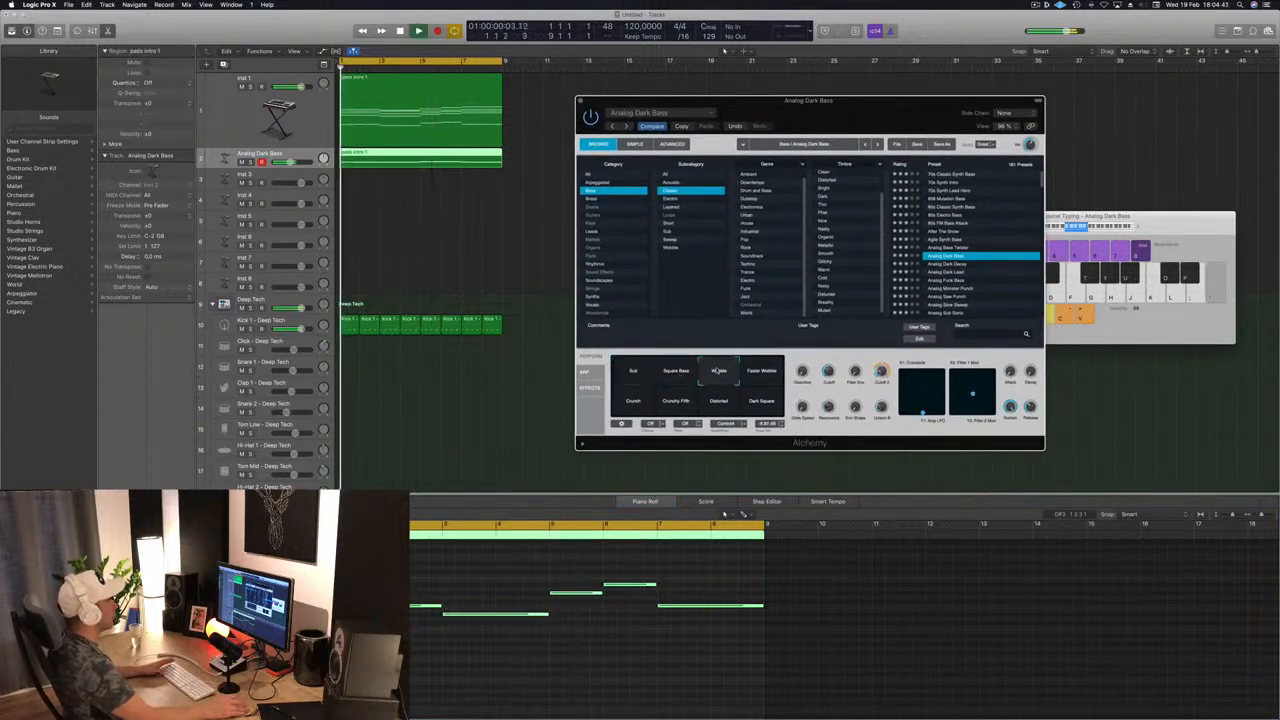
pyautogui.click(755, 374)
pyautogui.click(633, 402)
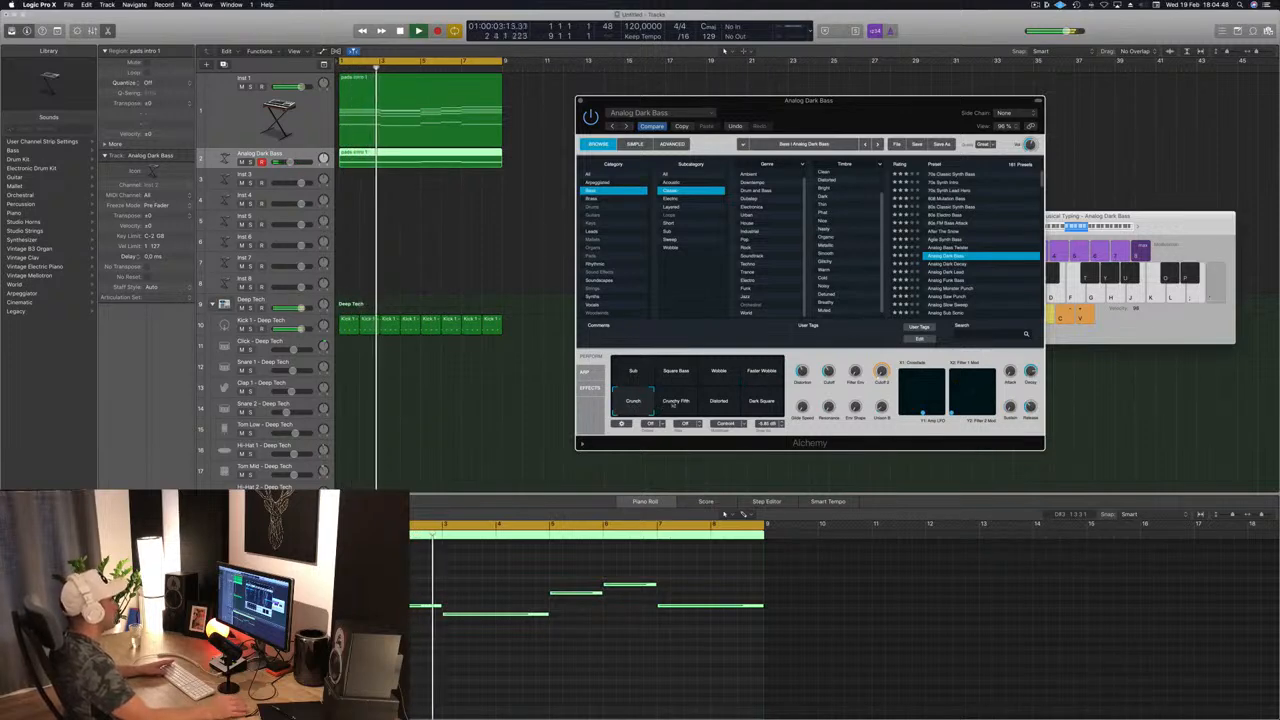
pyautogui.click(718, 402)
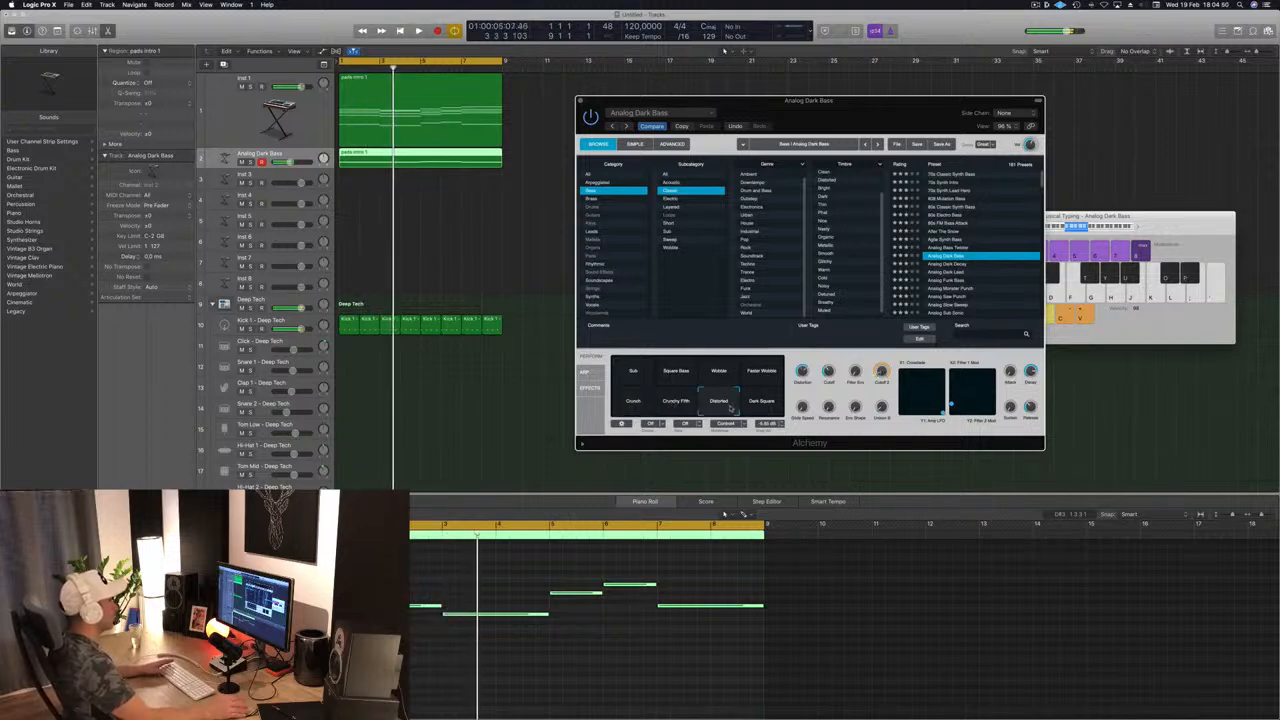
pyautogui.click(752, 403)
pyautogui.press('space')
pyautogui.click(632, 402)
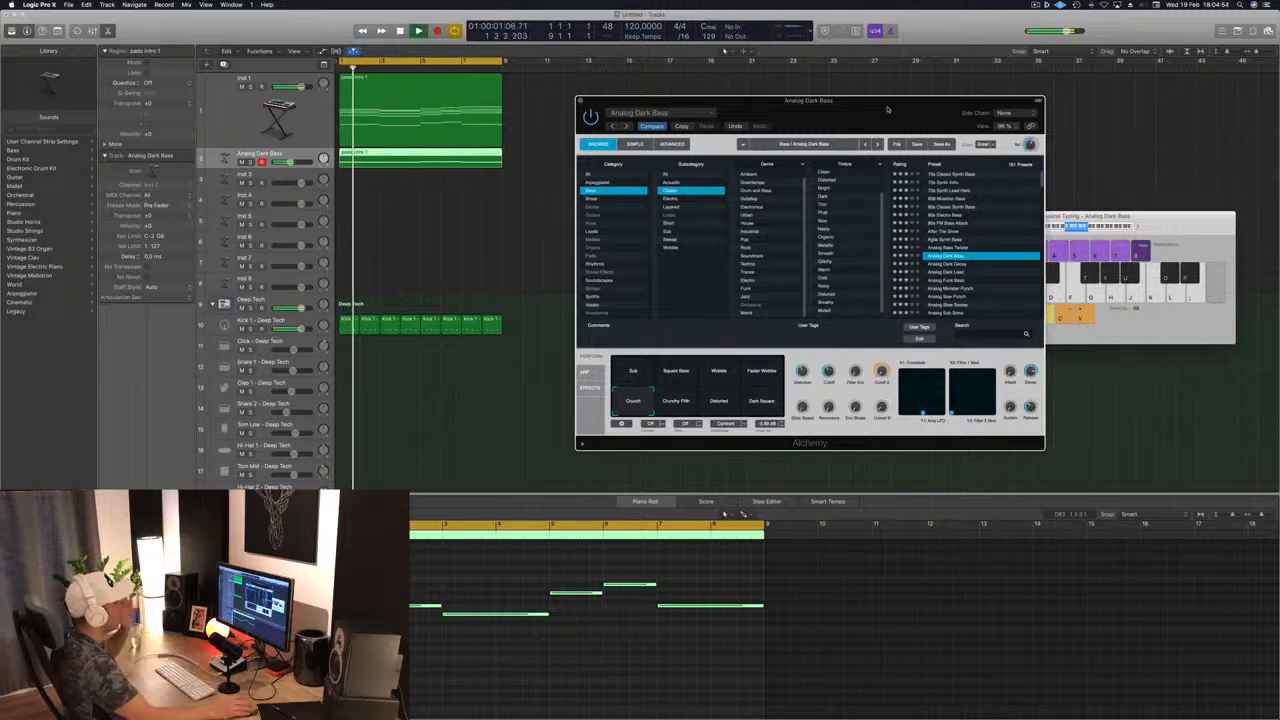
# Listen to the bass with the pads and kick, close the Alchemy window and stop playback.
pyautogui.moveTo(887, 109); pyautogui.dragTo(913, 119)
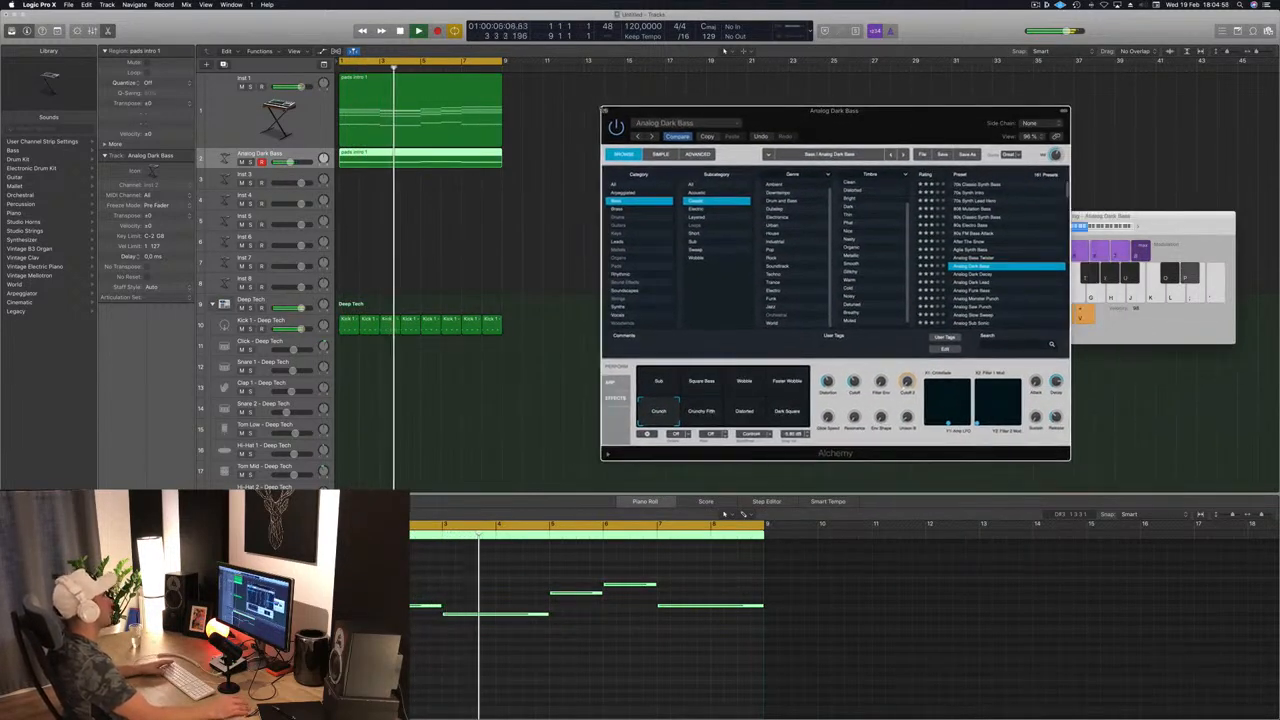
pyautogui.click(606, 112)
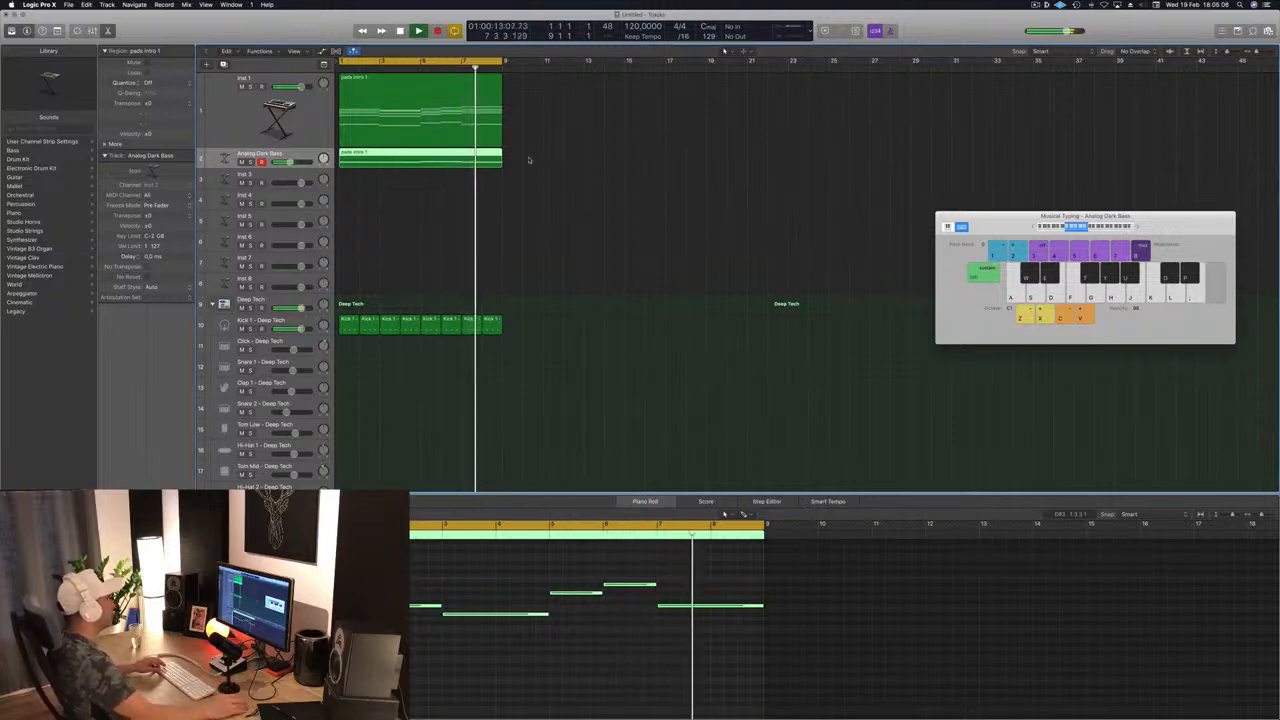
pyautogui.press('space')
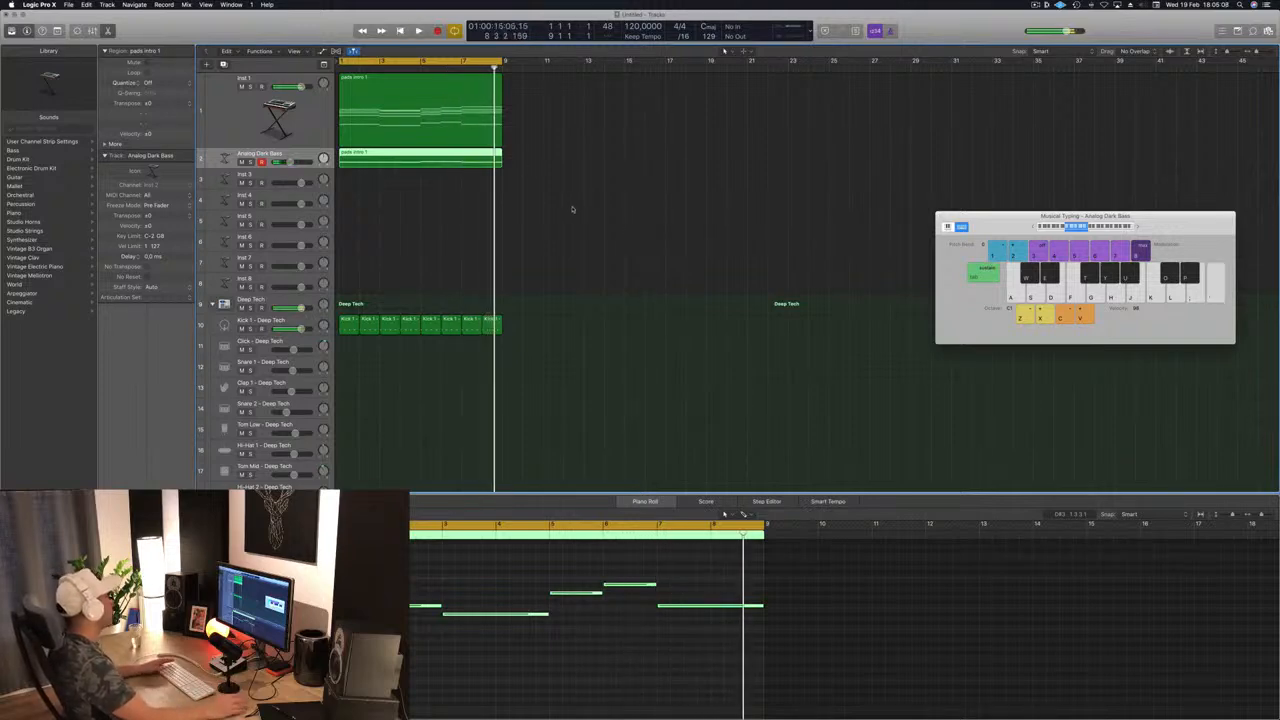
# Copy the full pads intro region from Inst 1 to the Inst 3 track.
pyautogui.click(545, 179)
pyautogui.click(421, 158)
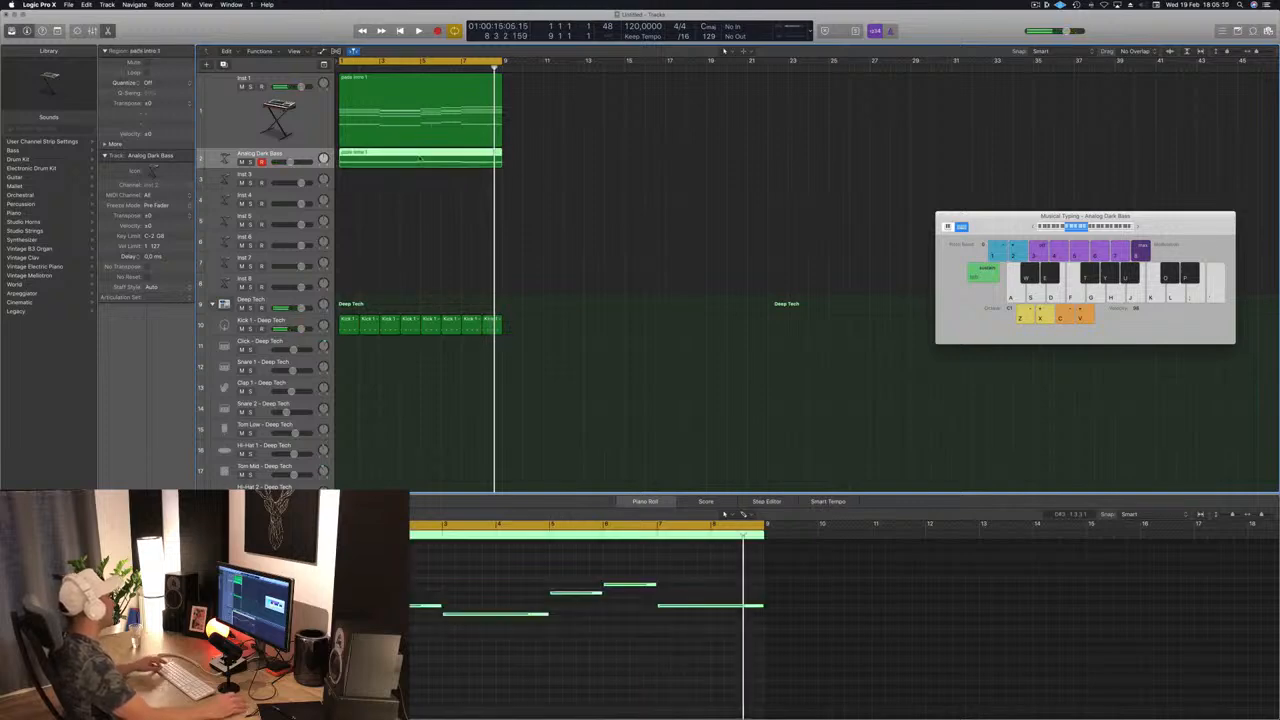
pyautogui.moveTo(428, 105); pyautogui.dragTo(420, 188)
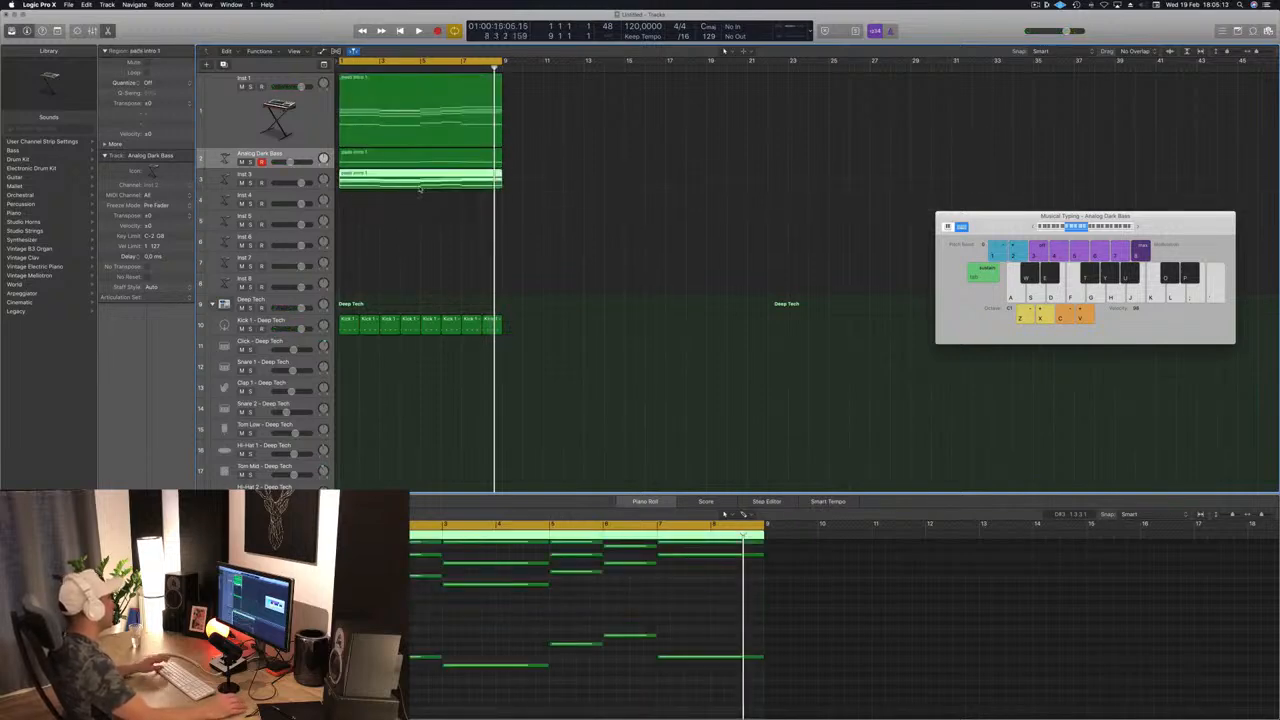
# Open Alchemy on the Inst 3 track, select the Motion Pad snapshot and move the window clear of the tracks.
pyautogui.click(281, 180)
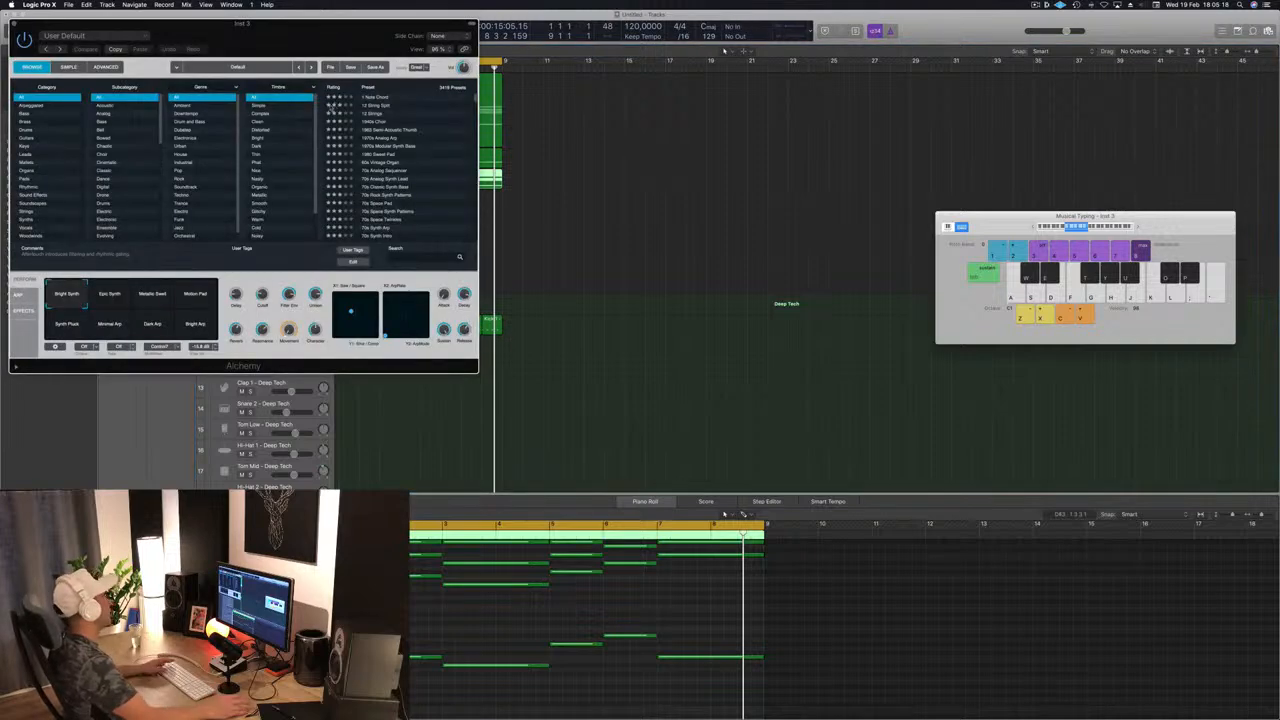
pyautogui.moveTo(323, 31); pyautogui.dragTo(700, 203)
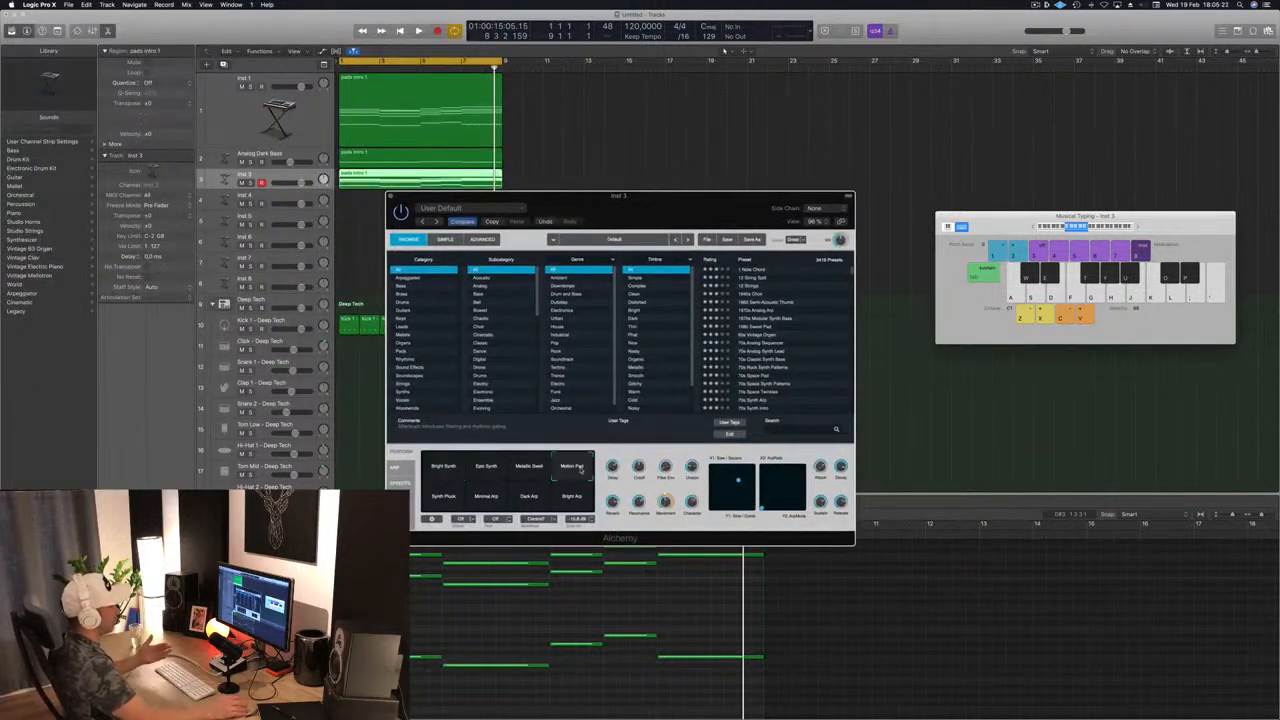
pyautogui.moveTo(705, 196); pyautogui.dragTo(880, 159)
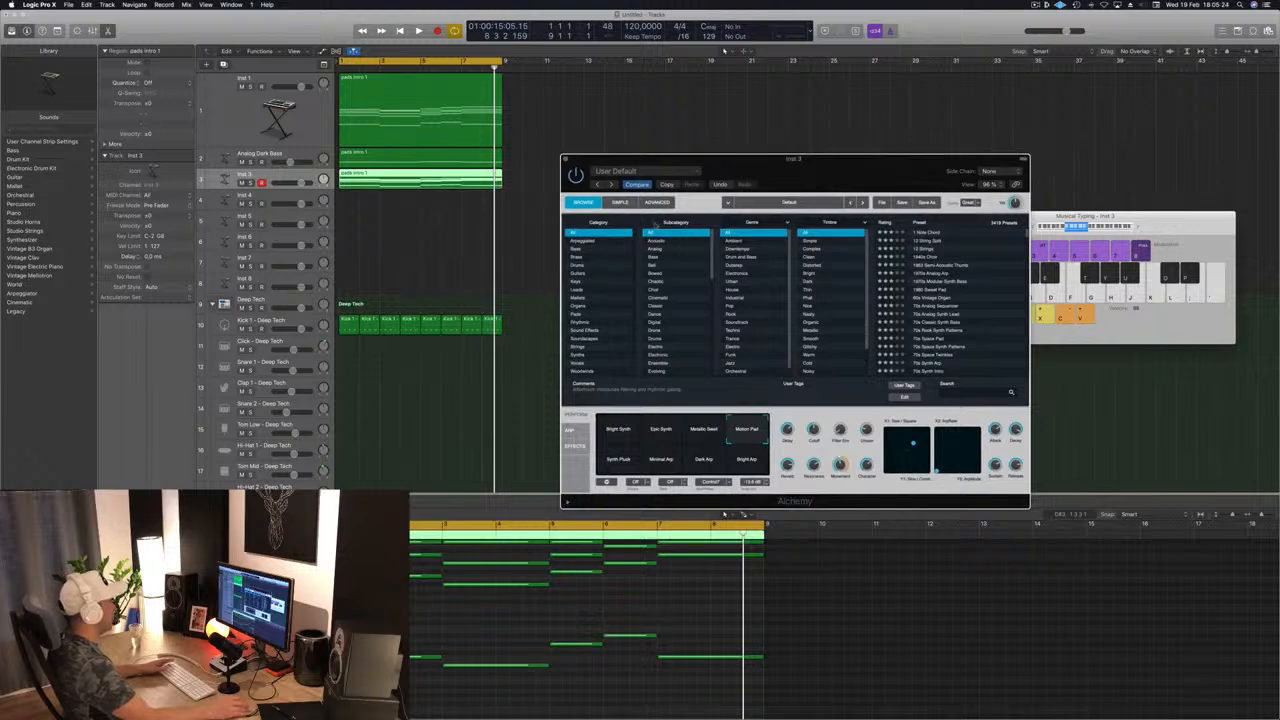
# Lower the Inst 3 track's volume while playing the arrangement.
pyautogui.click(302, 184)
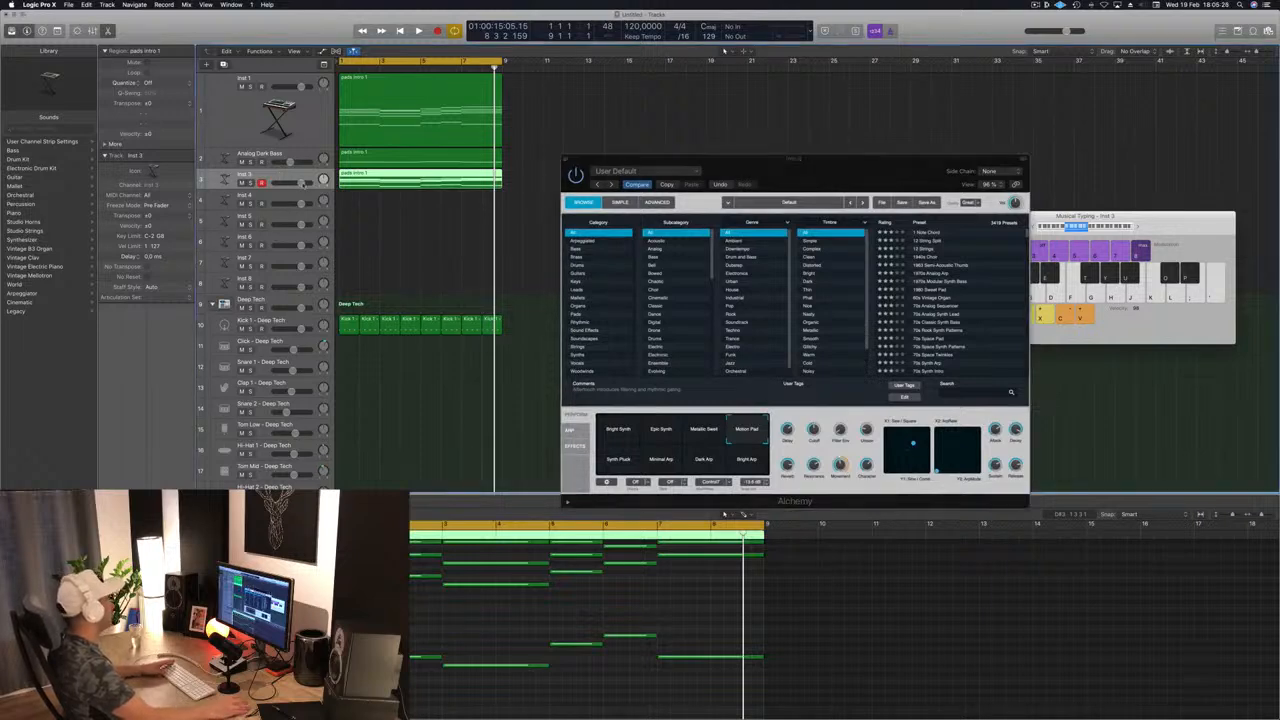
pyautogui.press('space')
pyautogui.moveTo(291, 184); pyautogui.dragTo(286, 184)
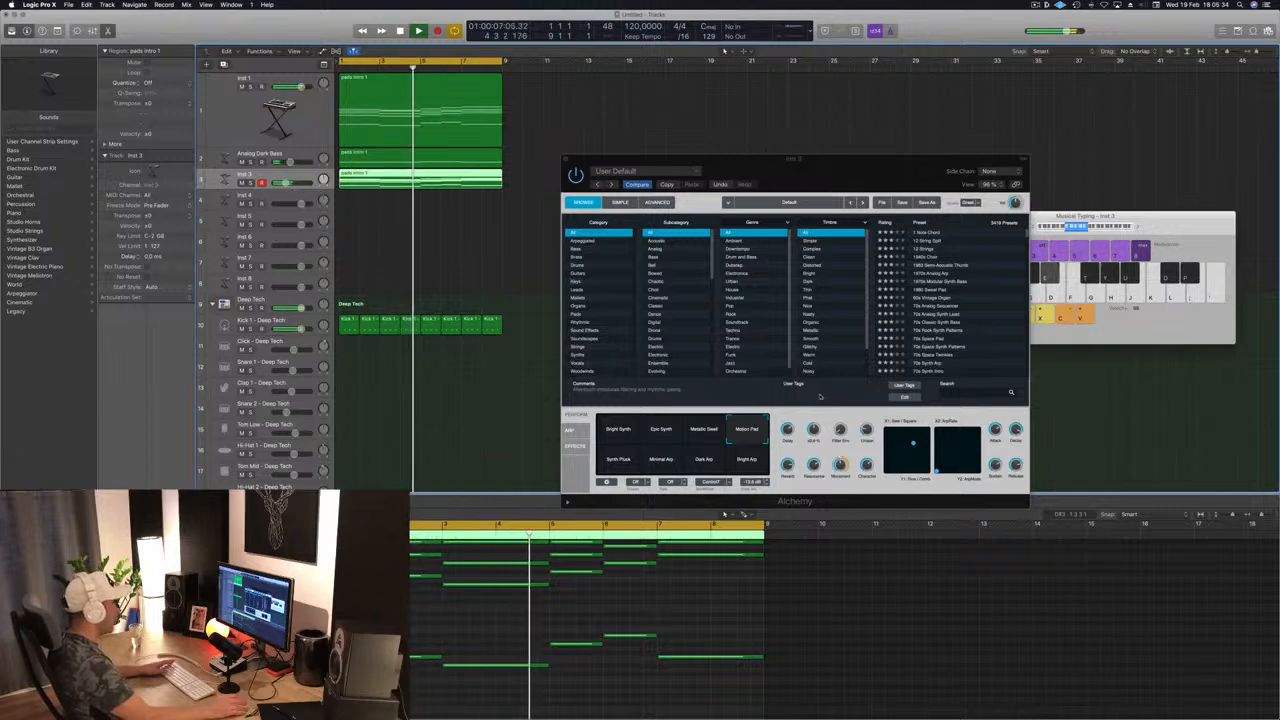
# Adjust the cutoff of the Motion Pad sound on the Inst 3 track during playback, then close its Alchemy window and stop.
pyautogui.moveTo(814, 431); pyautogui.dragTo(815, 441)
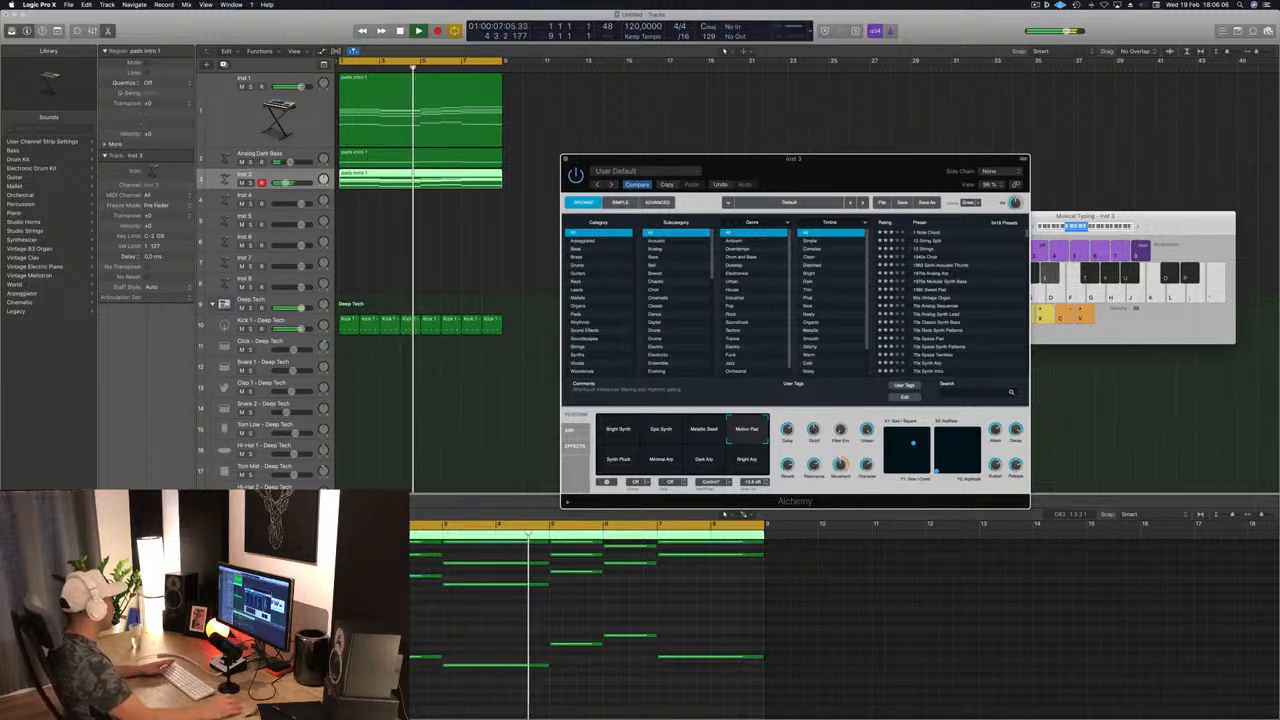
pyautogui.moveTo(847, 172); pyautogui.dragTo(889, 117)
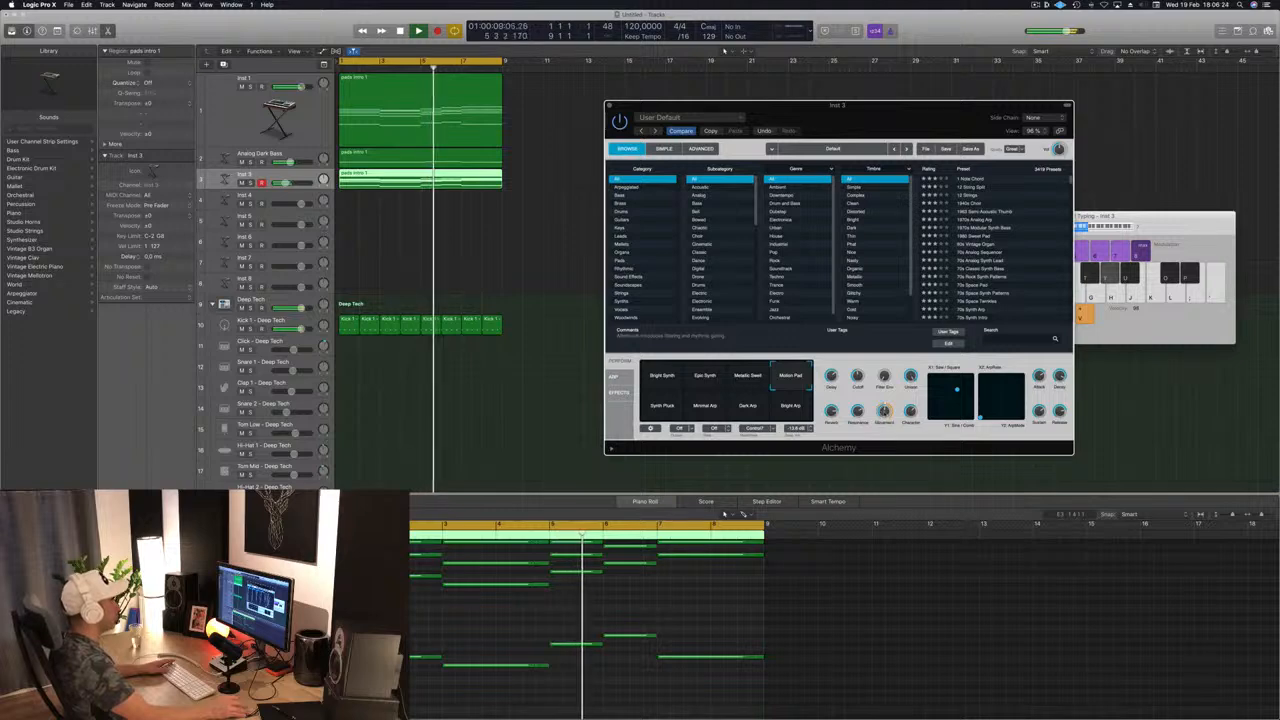
pyautogui.moveTo(894, 124); pyautogui.dragTo(826, 127)
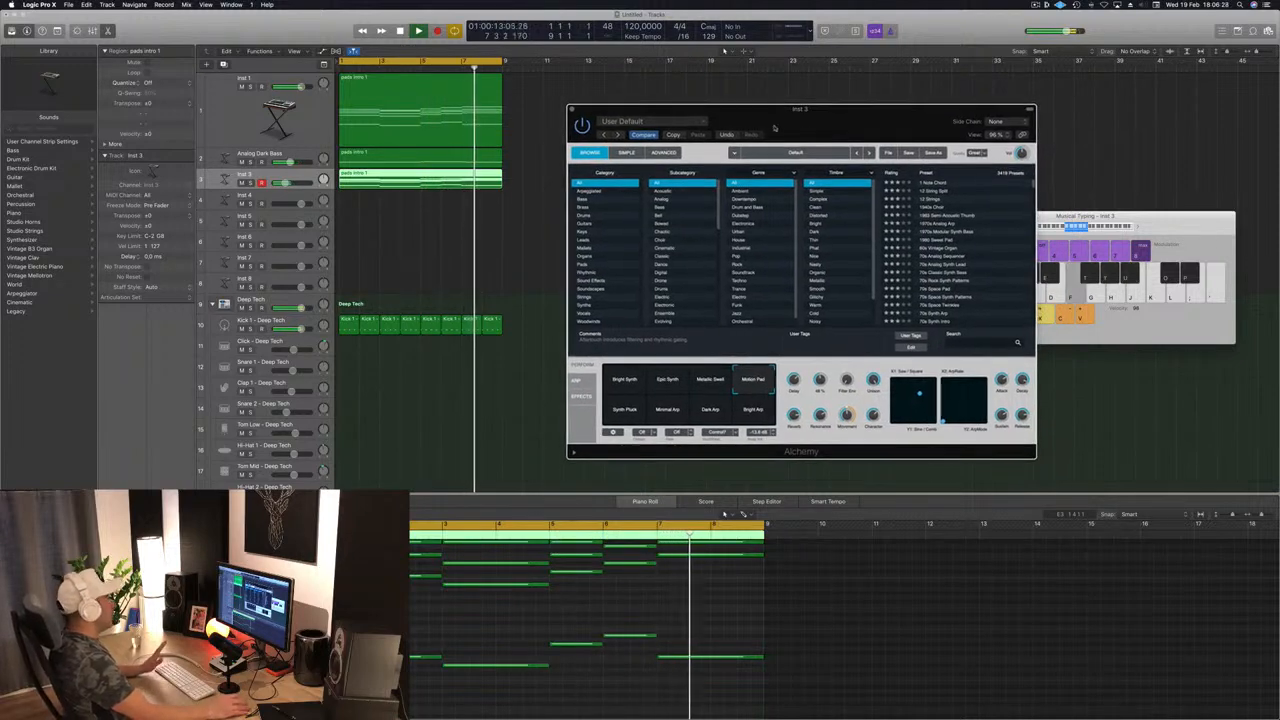
pyautogui.click(572, 110)
pyautogui.click(552, 217)
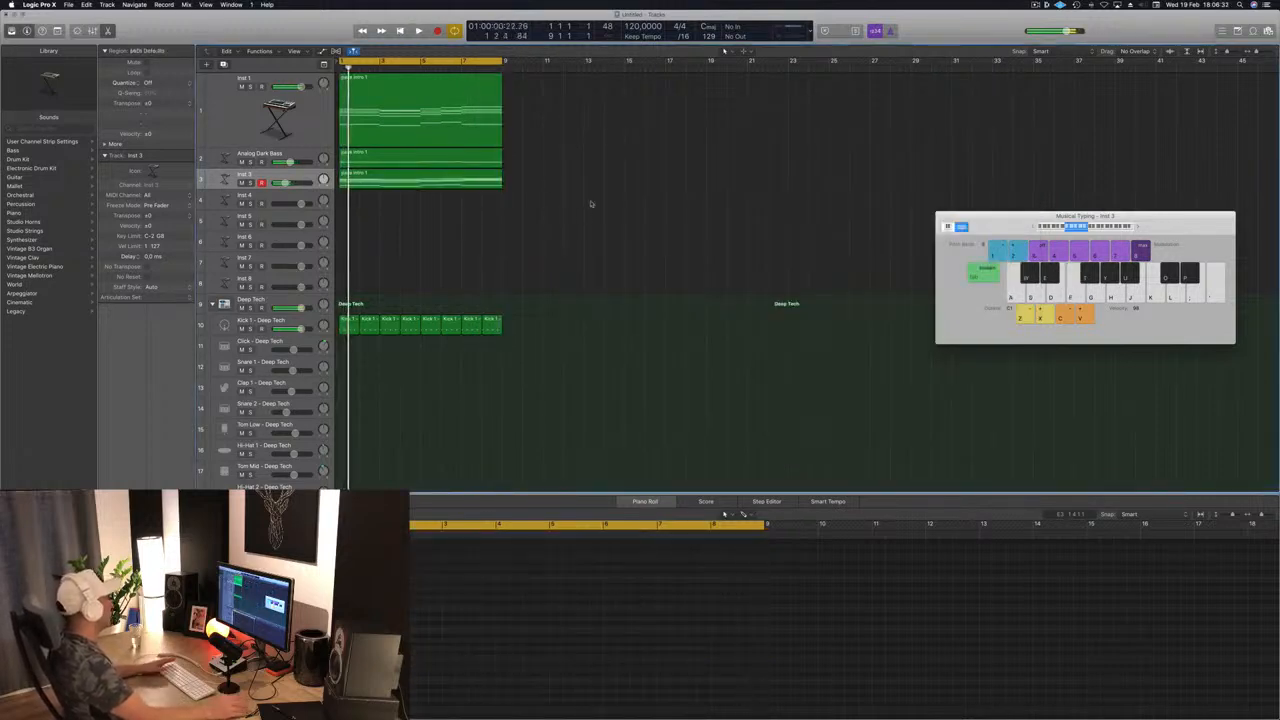
# Copy the bass region from the Analog Dark Bass track to the Inst 4 track.
pyautogui.click(298, 179)
pyautogui.click(489, 201)
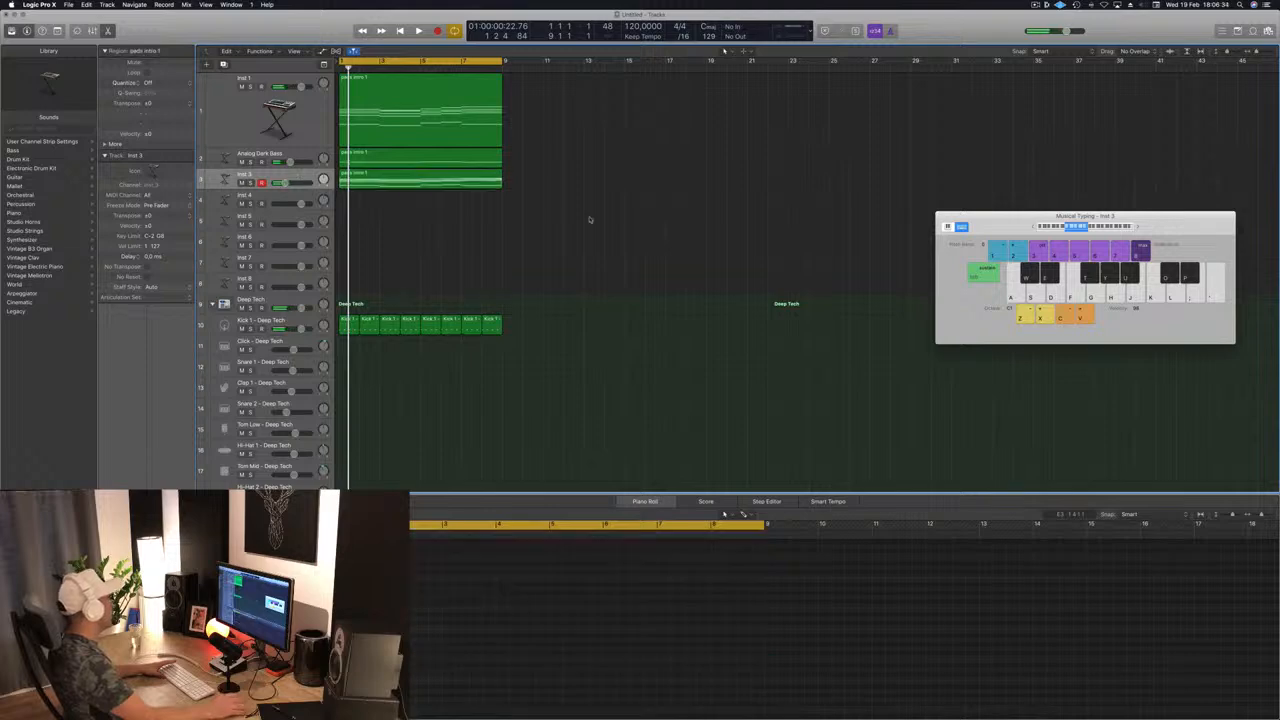
pyautogui.click(381, 177)
pyautogui.moveTo(379, 158); pyautogui.dragTo(376, 201)
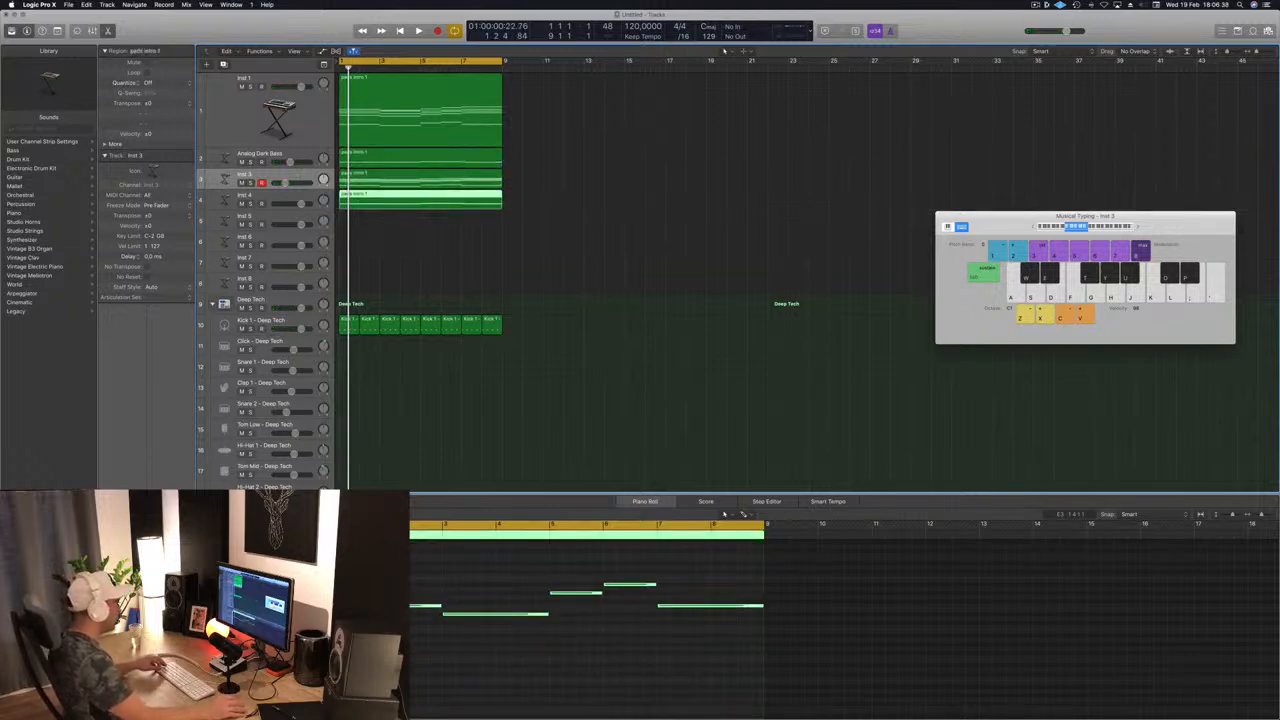
# Turn the long notes in the Inst 4 region into short notes played three times in every bar.
pyautogui.moveTo(389, 569); pyautogui.dragTo(492, 646)
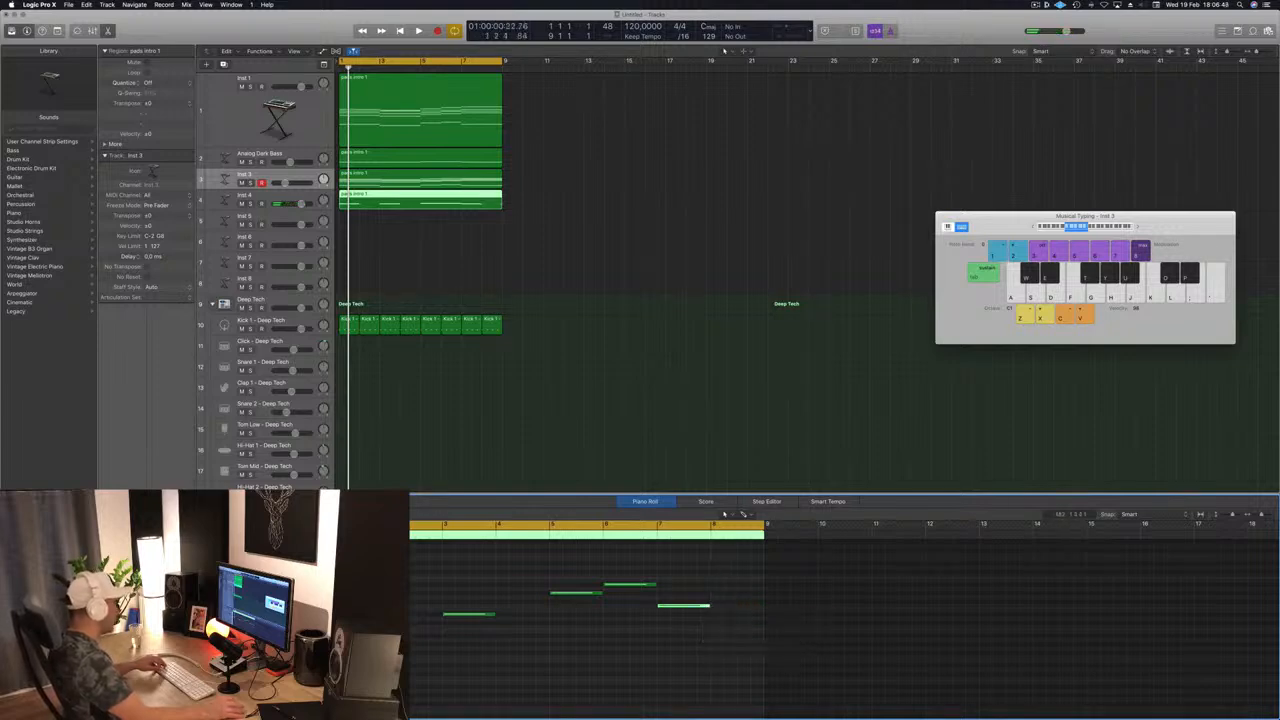
pyautogui.moveTo(487, 613); pyautogui.dragTo(437, 607)
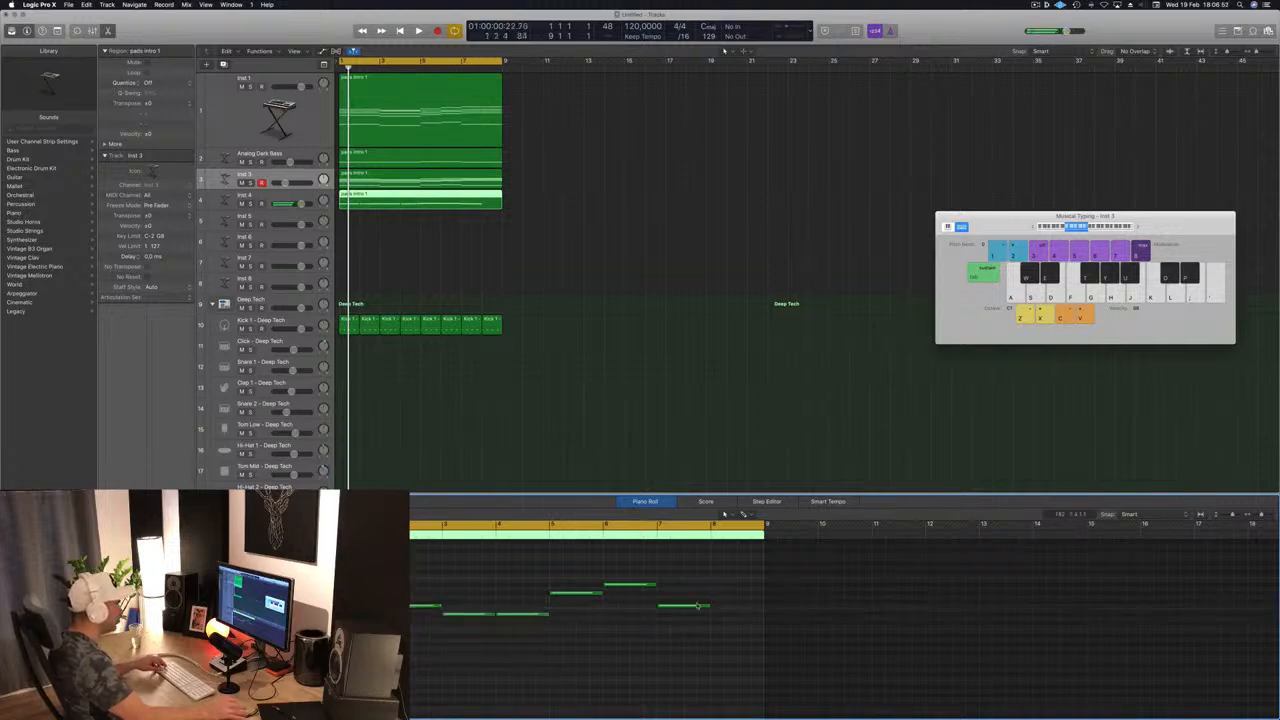
pyautogui.moveTo(682, 610); pyautogui.dragTo(734, 610)
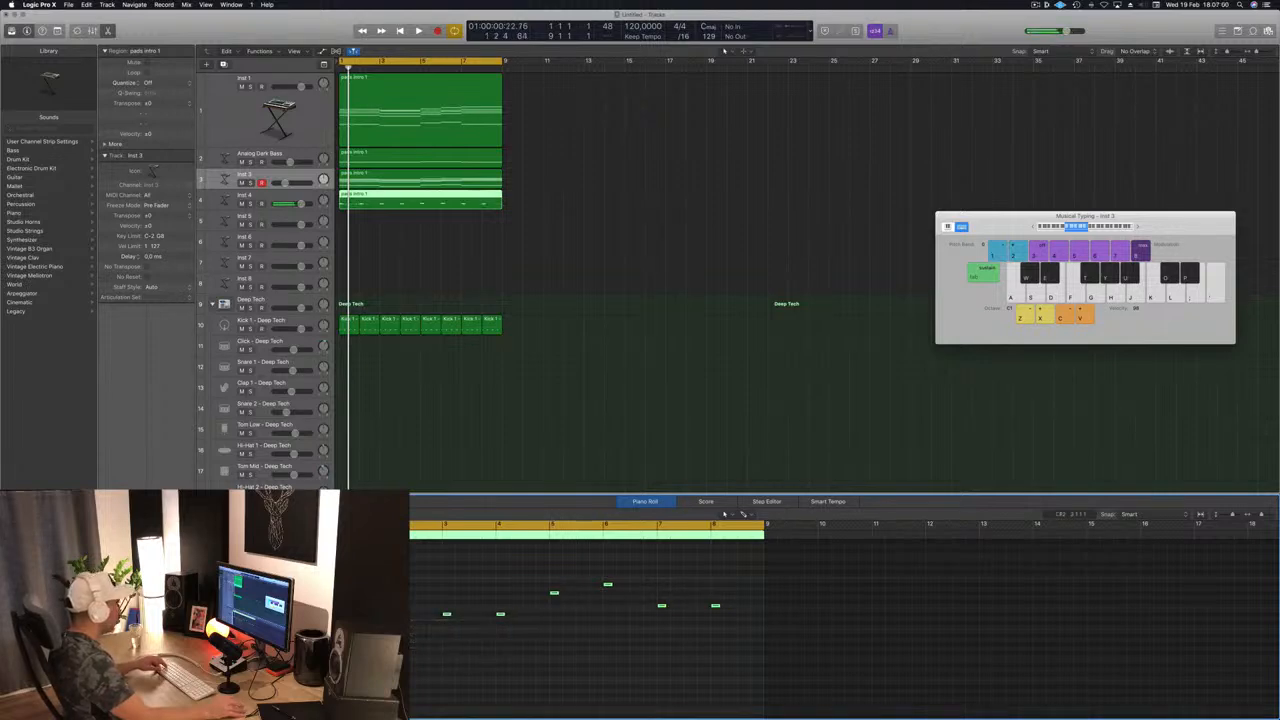
pyautogui.scroll(3, 391, 620)
pyautogui.moveTo(524, 605); pyautogui.dragTo(581, 609)
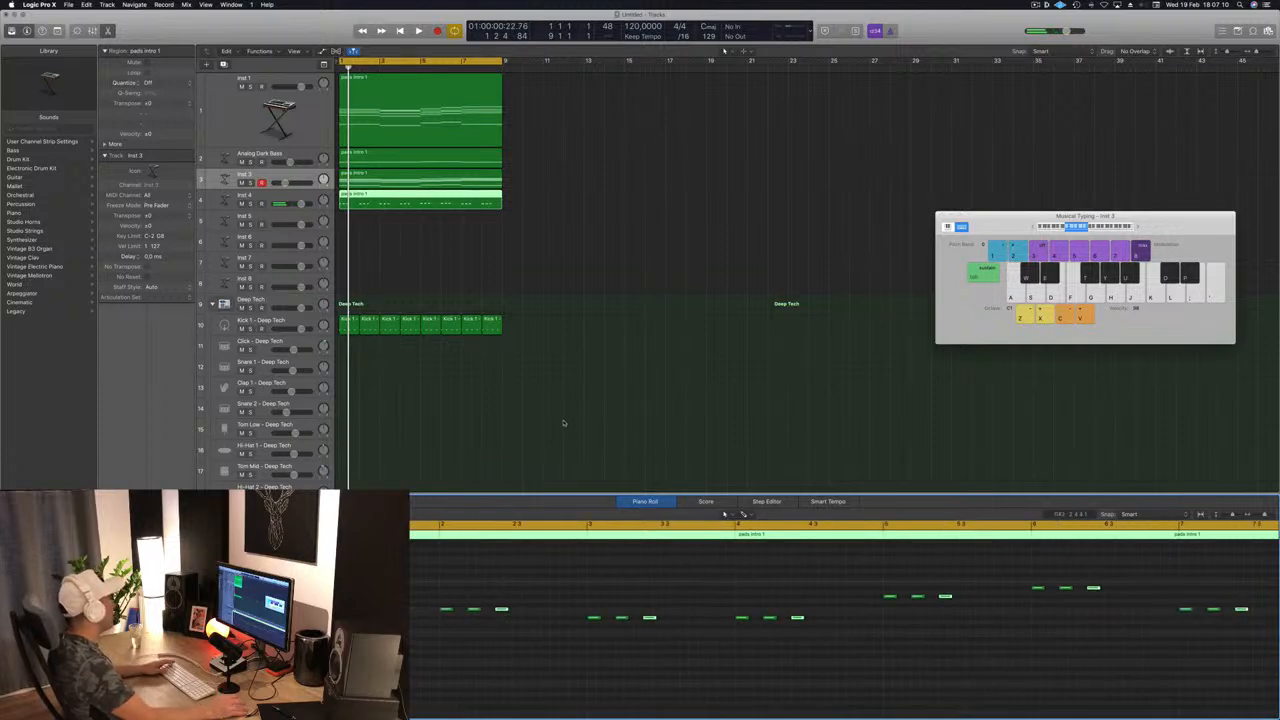
# Open Alchemy on the Inst 4 track, load the 70s Classic Synth Bass preset and move the window clear of the tracks.
pyautogui.click(276, 196)
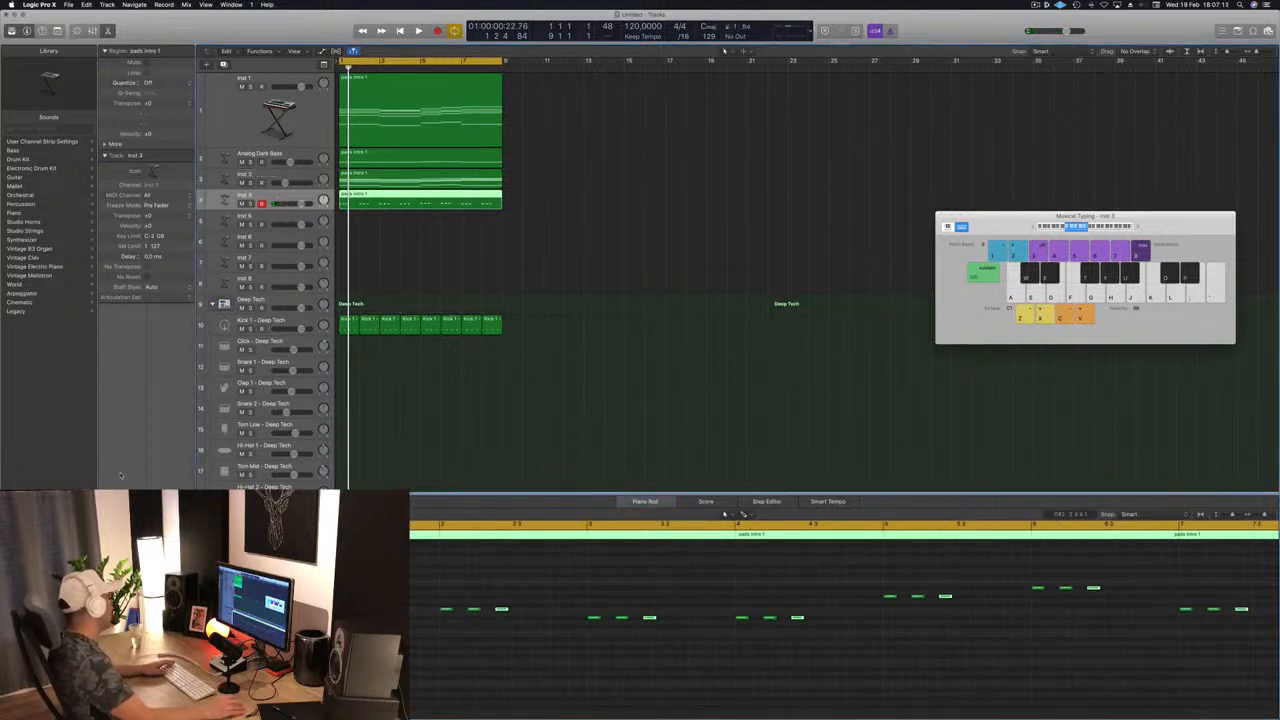
pyautogui.click(122, 545)
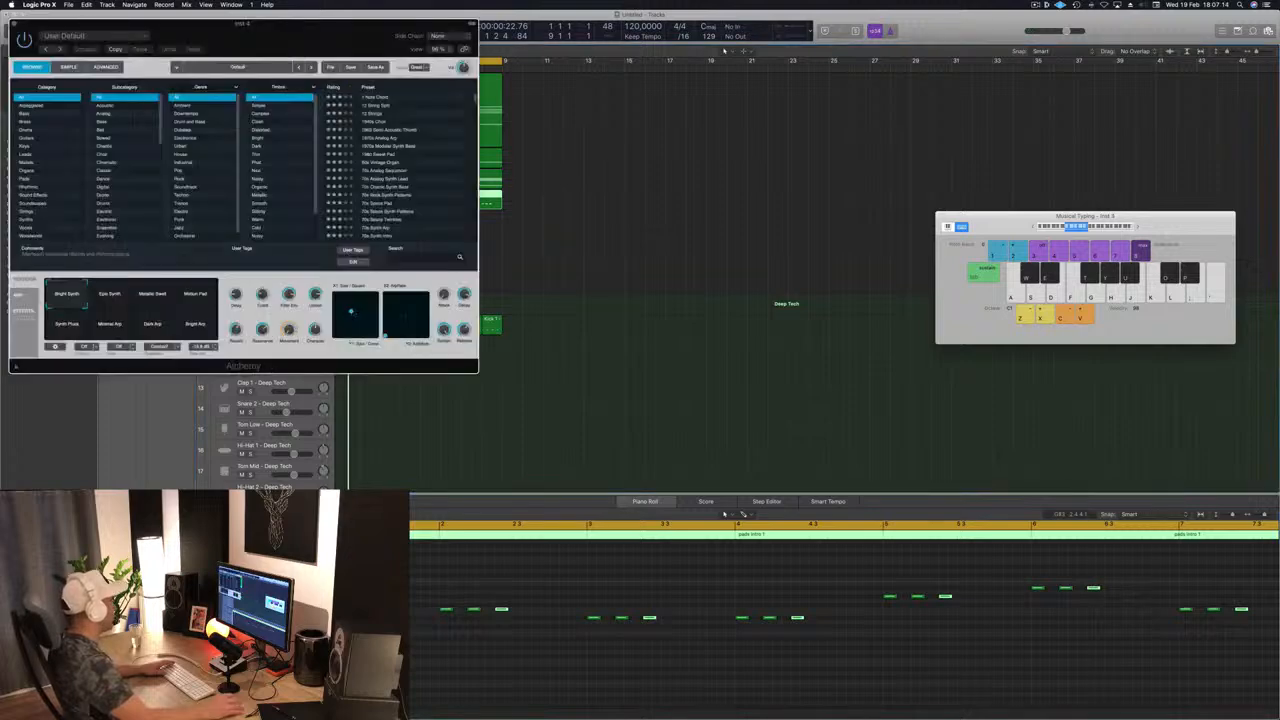
pyautogui.moveTo(306, 21); pyautogui.dragTo(756, 163)
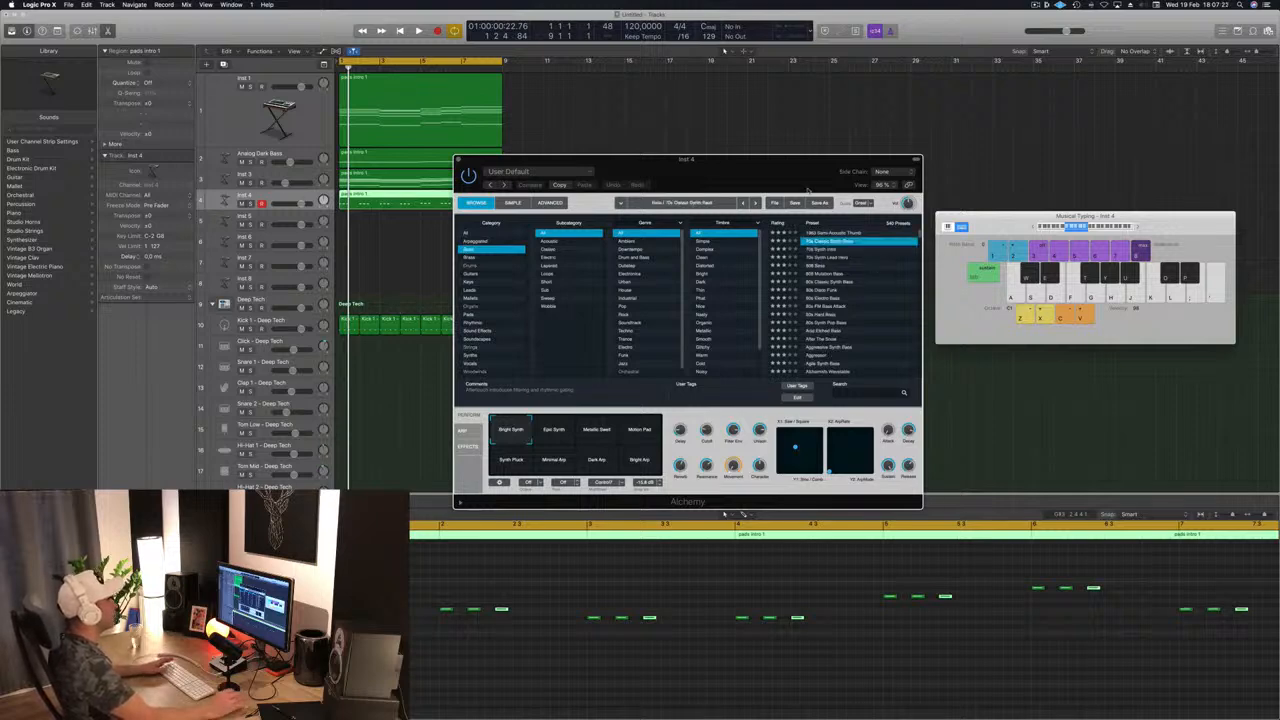
pyautogui.moveTo(789, 162); pyautogui.dragTo(953, 153)
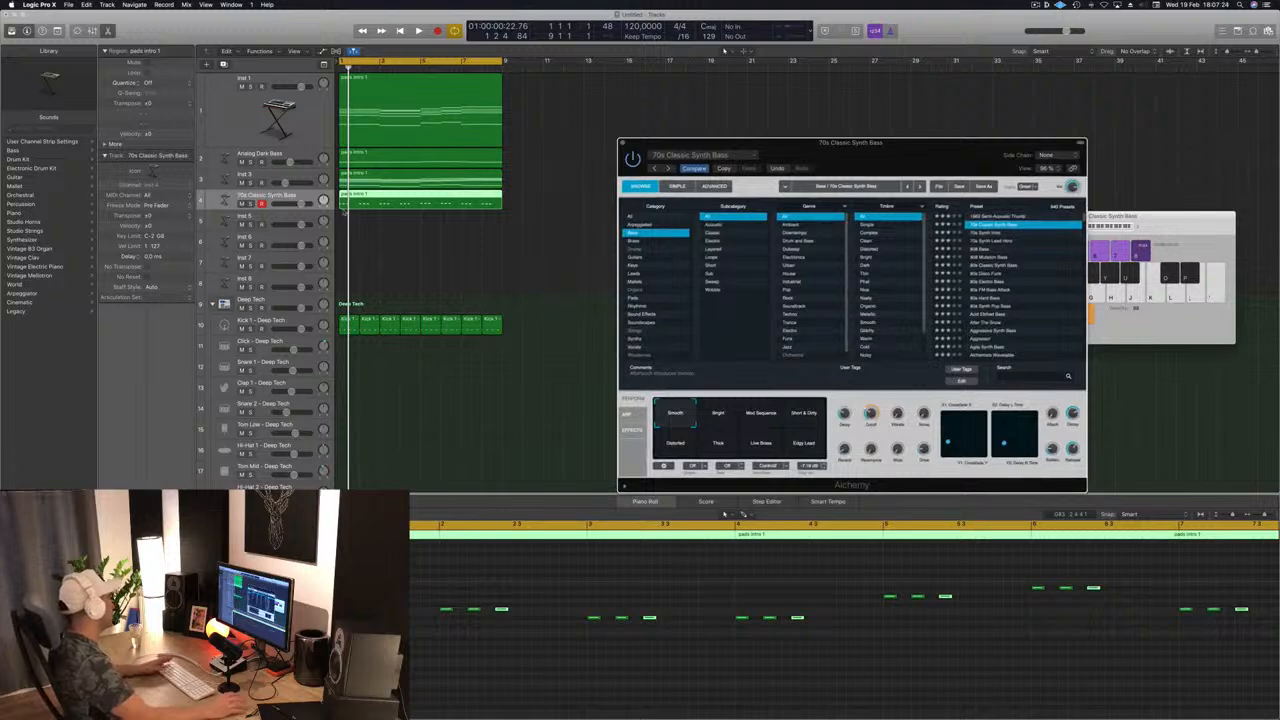
# Lower the 70s Classic Synth Bass track's volume and play the arrangement from the start.
pyautogui.moveTo(301, 204); pyautogui.dragTo(290, 204)
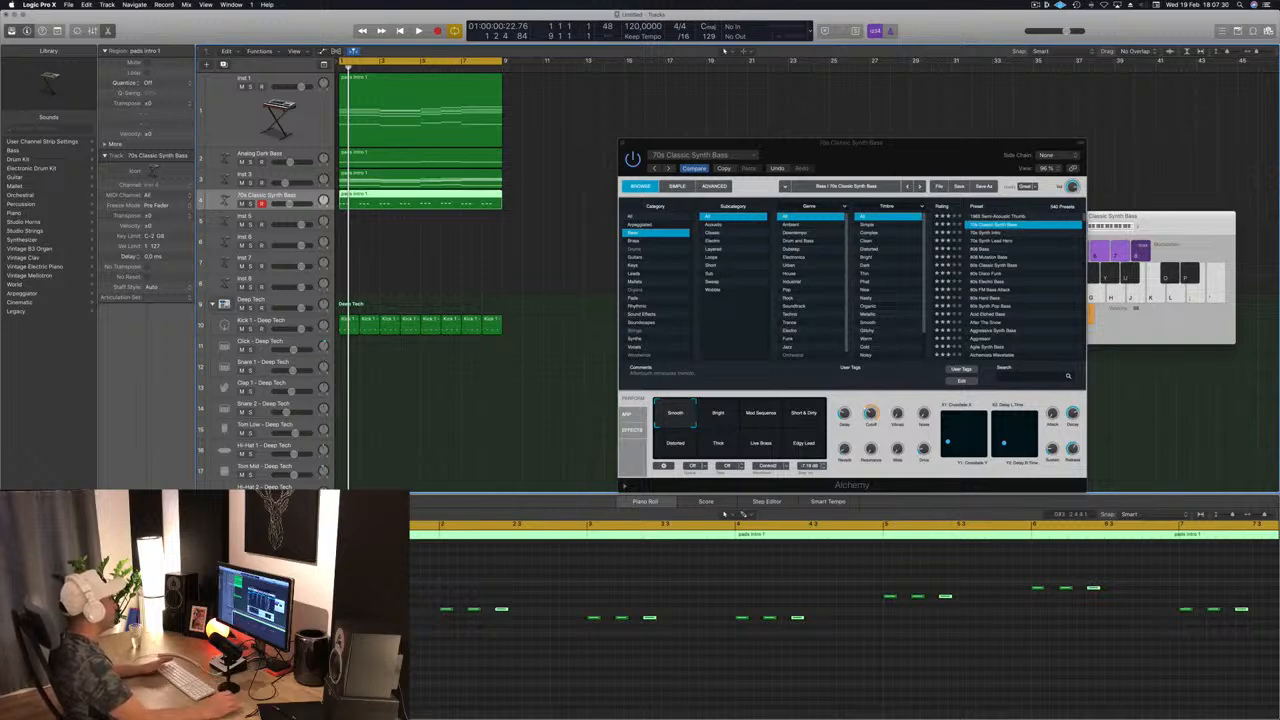
pyautogui.press('space')
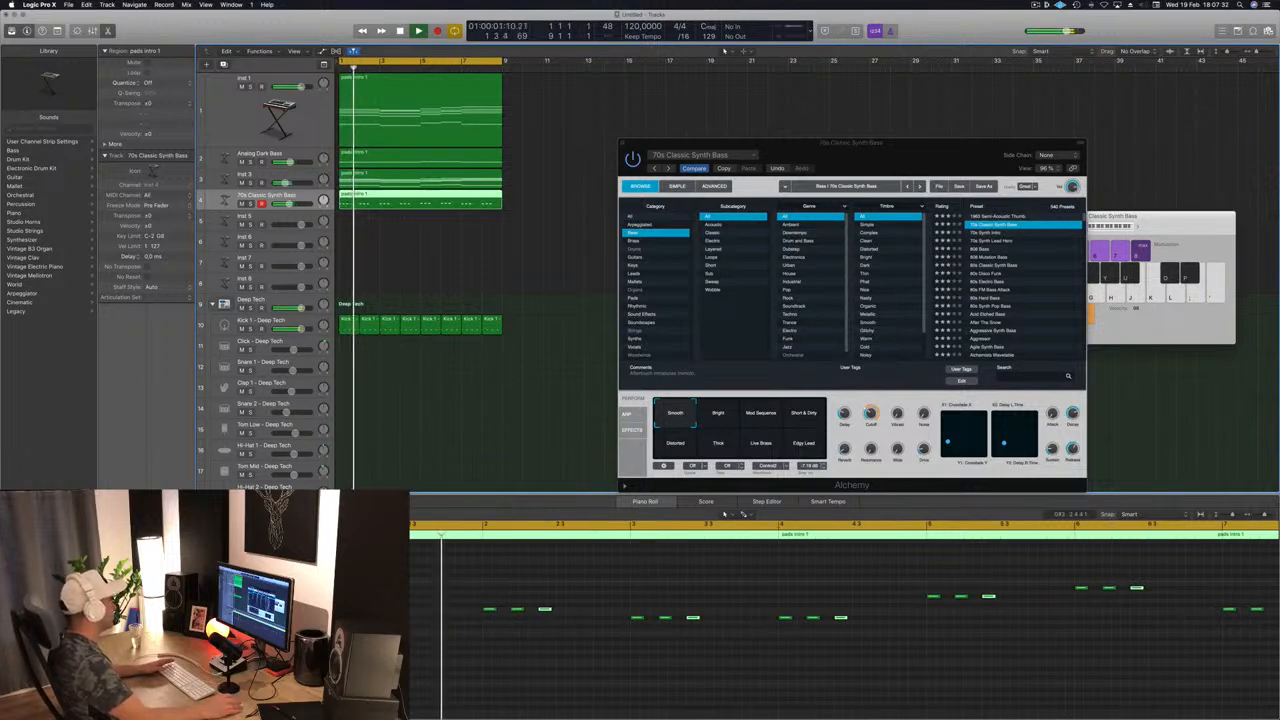
pyautogui.press('Return')
pyautogui.press('Return')
pyautogui.press('Return')
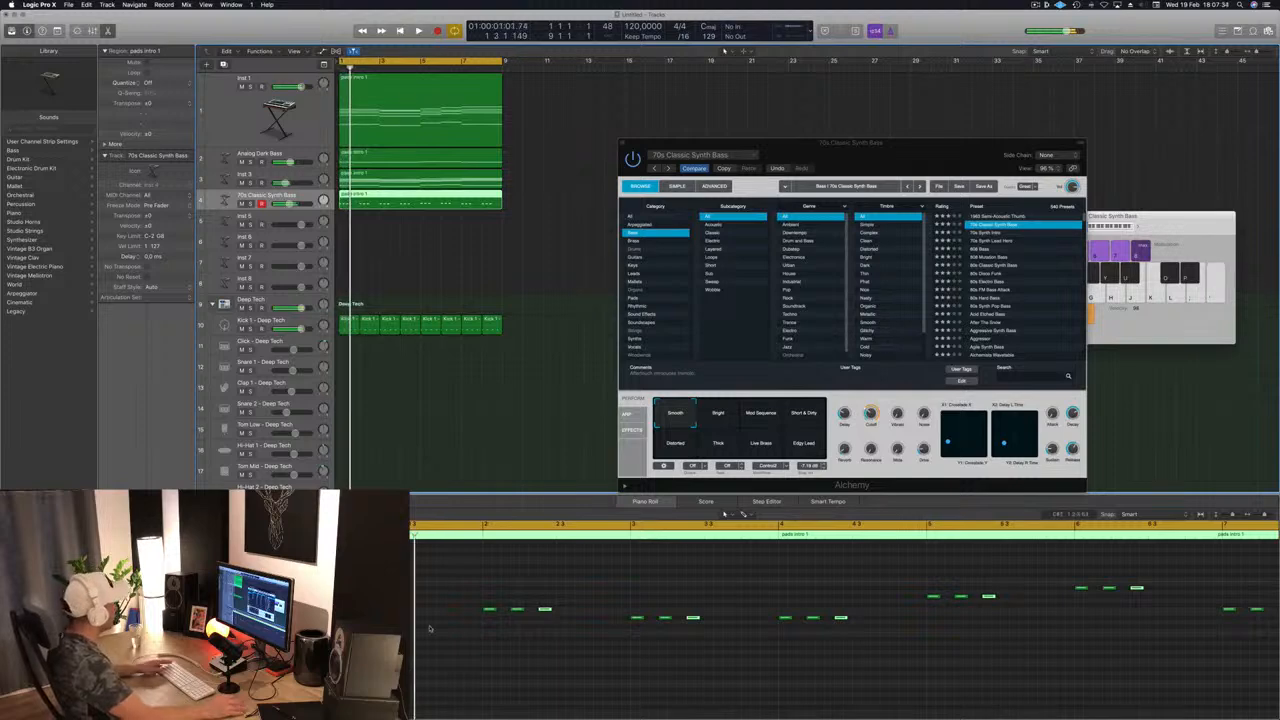
# Add a fourth repeated short note to every bar of the 70s Classic Synth Bass region and listen from the start.
pyautogui.moveTo(397, 609); pyautogui.dragTo(417, 613)
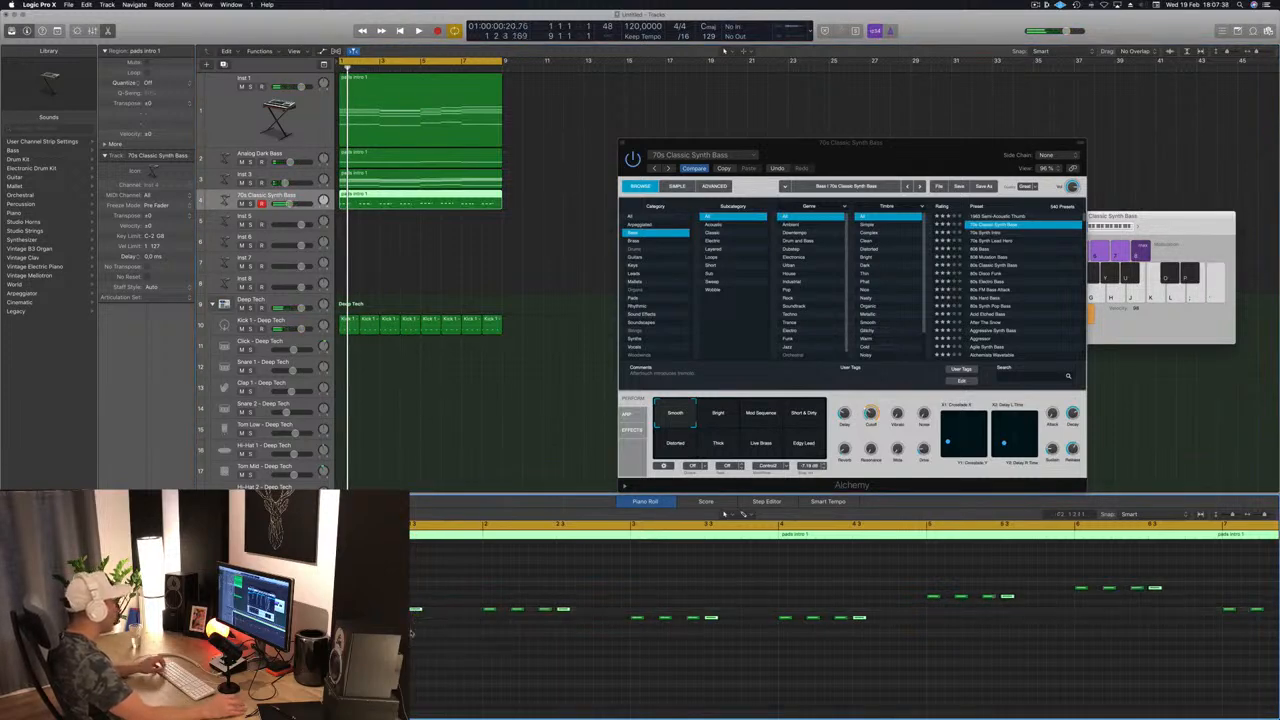
pyautogui.press('space')
pyautogui.scroll(2, 469, 655)
pyautogui.scroll(2, 469, 655)
pyautogui.press('Return')
pyautogui.moveTo(470, 612); pyautogui.dragTo(477, 614)
pyautogui.press('space')
pyautogui.scroll(-1, 491, 687)
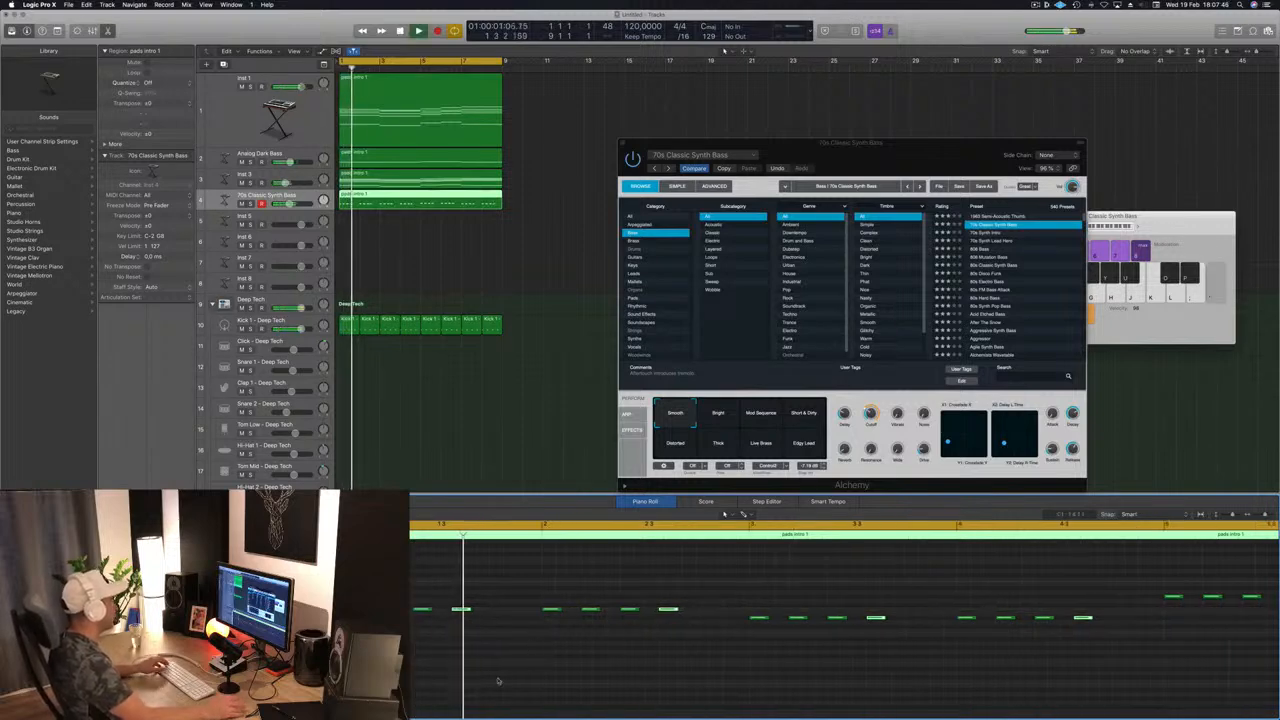
# Add a fifth repeated short note to every bar of the 70s Classic Synth Bass region and replay the full pattern.
pyautogui.moveTo(463, 611); pyautogui.dragTo(503, 608)
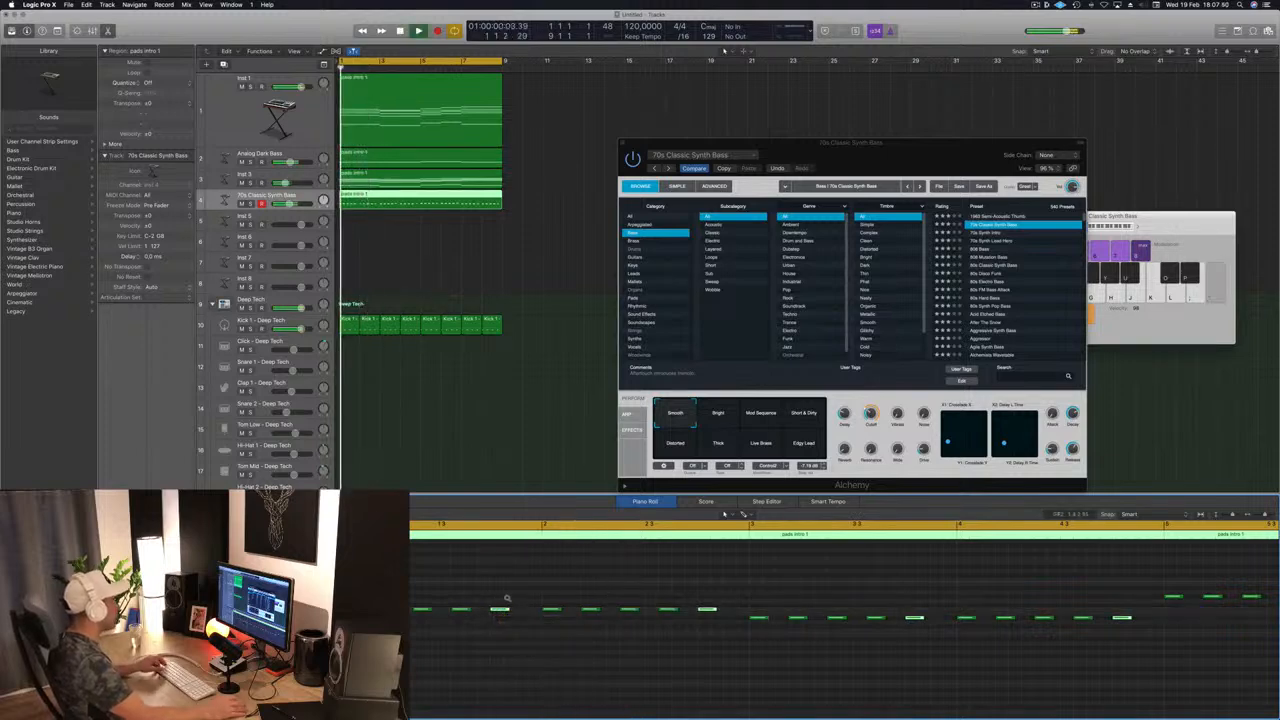
pyautogui.scroll(-3, 440, 672)
pyautogui.scroll(-3, 430, 683)
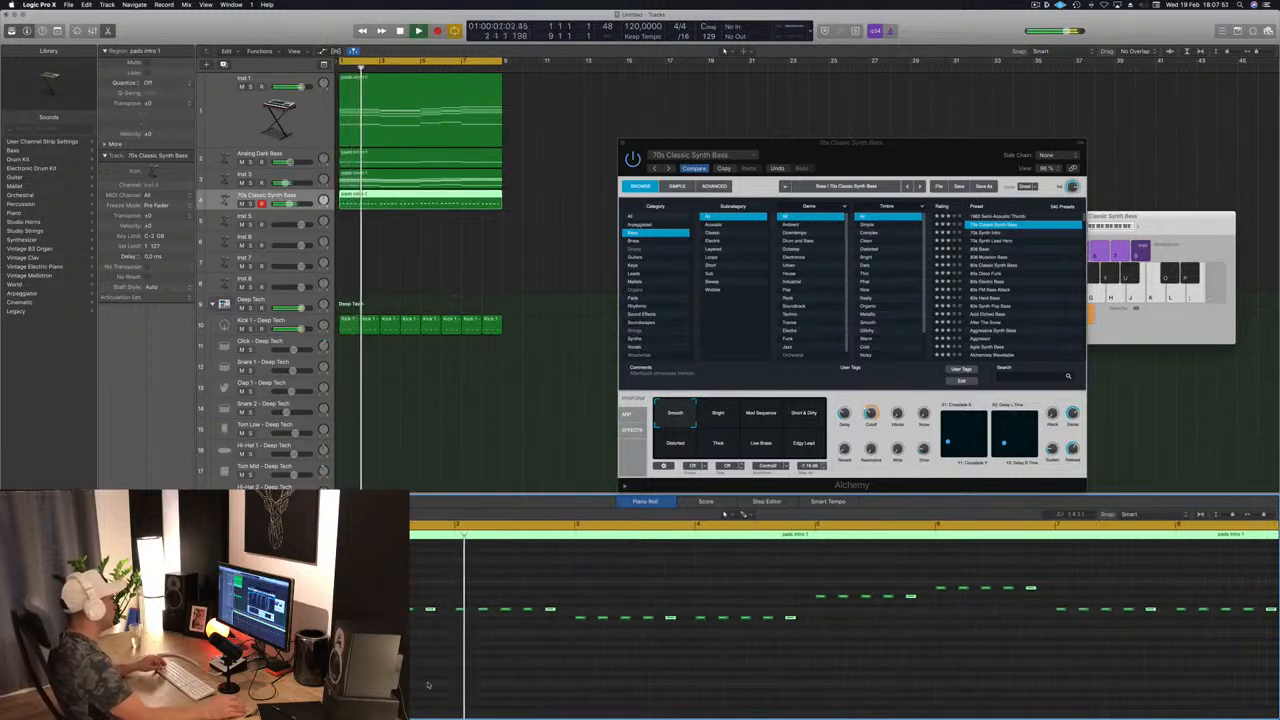
pyautogui.scroll(-4, 430, 683)
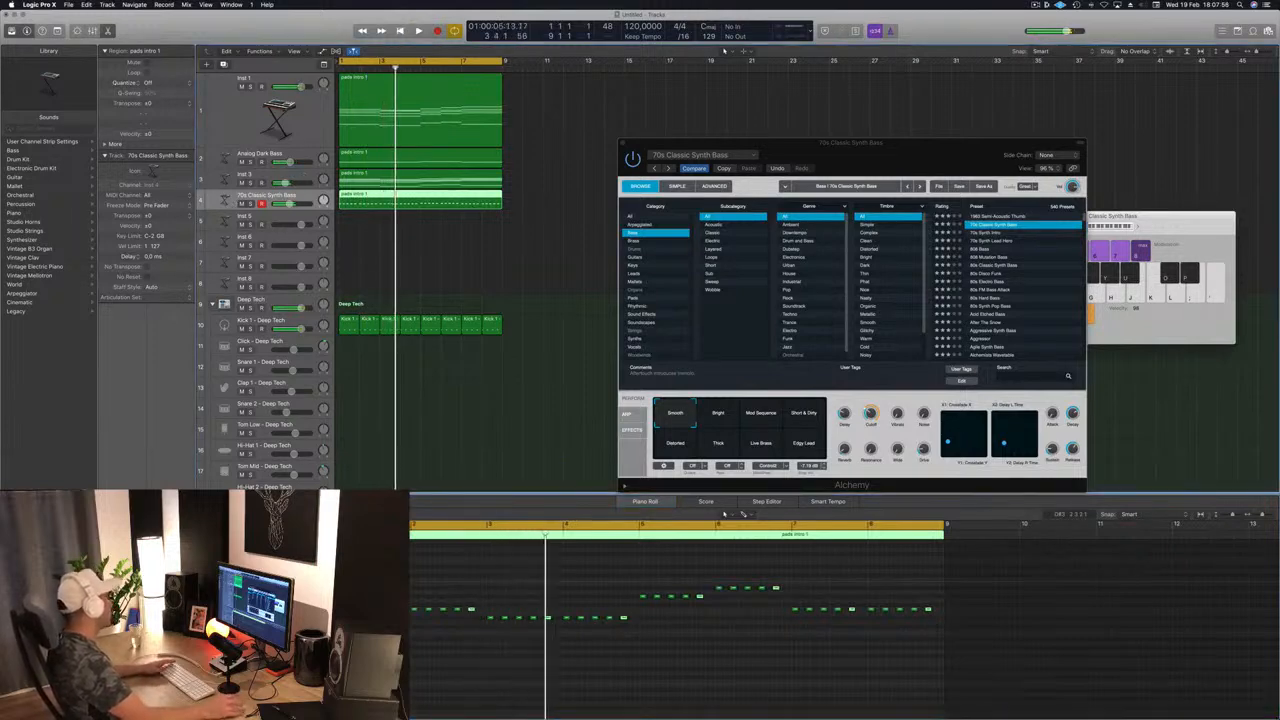
pyautogui.press('Return')
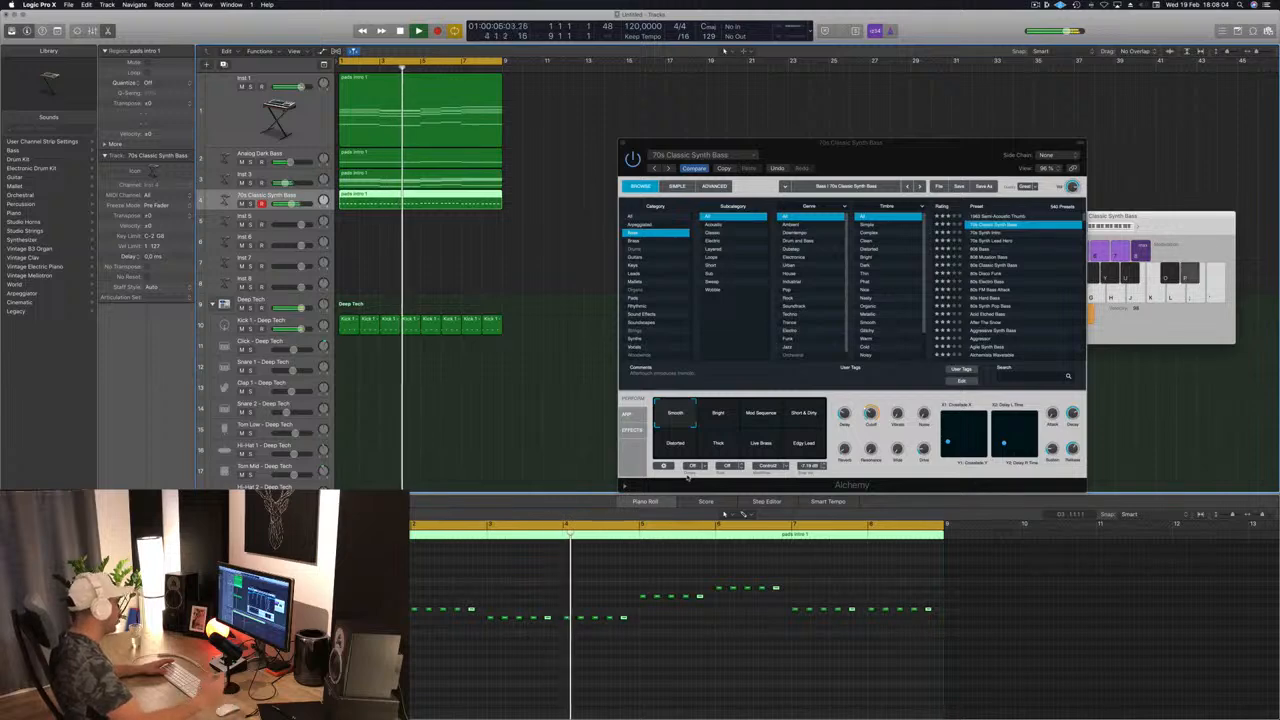
# Try the Bright and Mod Sequence snapshots, select Short & Dirty and slightly raise the 70s Classic Synth Bass track's volume.
pyautogui.moveTo(929, 143); pyautogui.dragTo(907, 102)
pyautogui.click(704, 376)
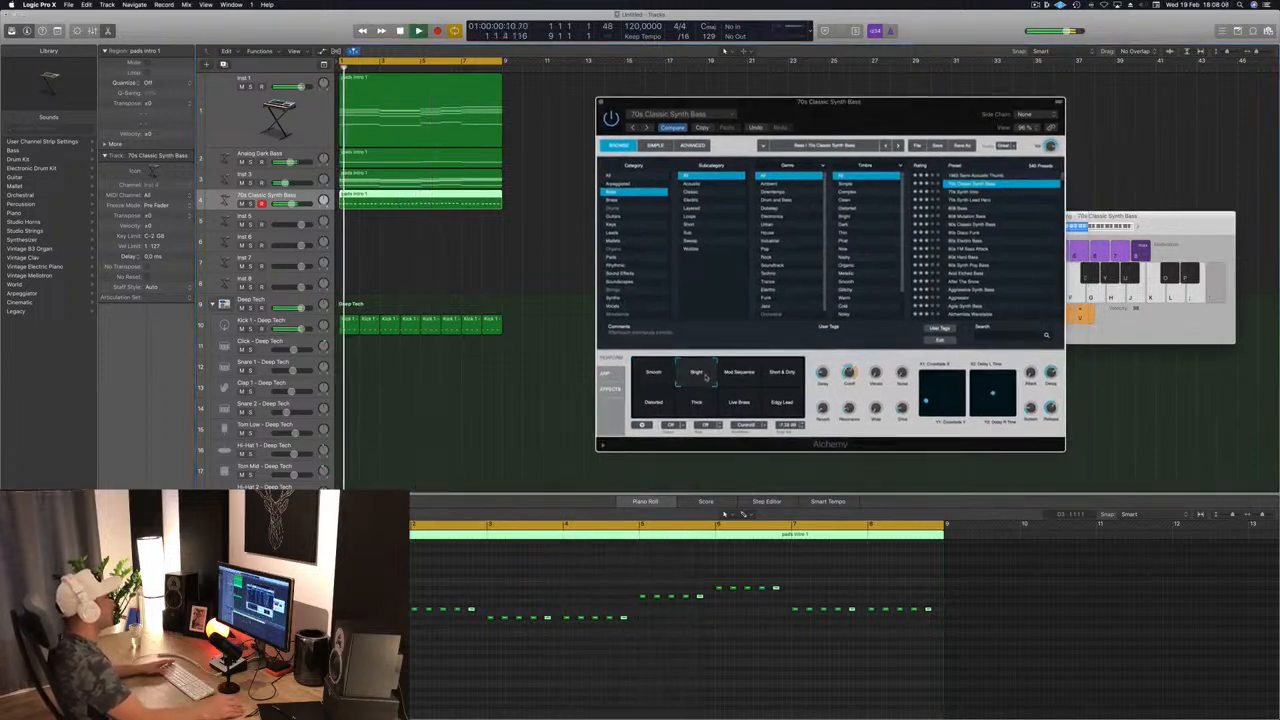
pyautogui.click(745, 376)
pyautogui.click(782, 376)
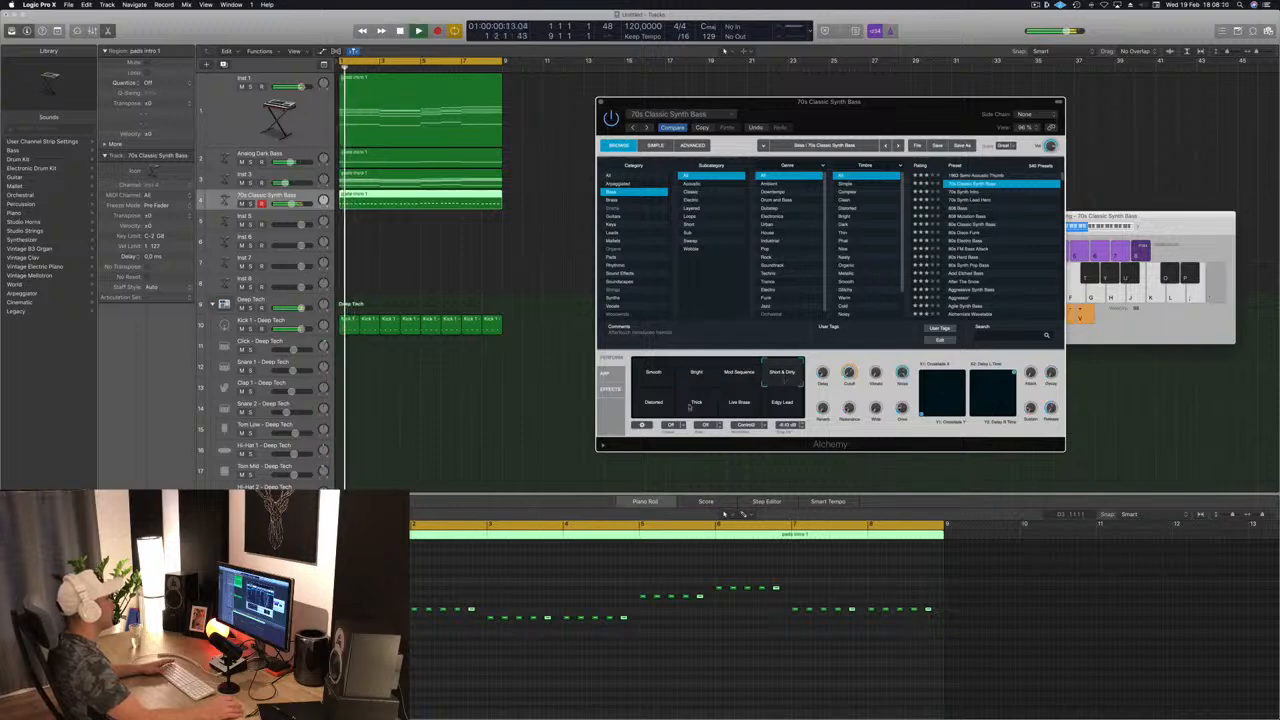
pyautogui.moveTo(291, 204); pyautogui.dragTo(293, 204)
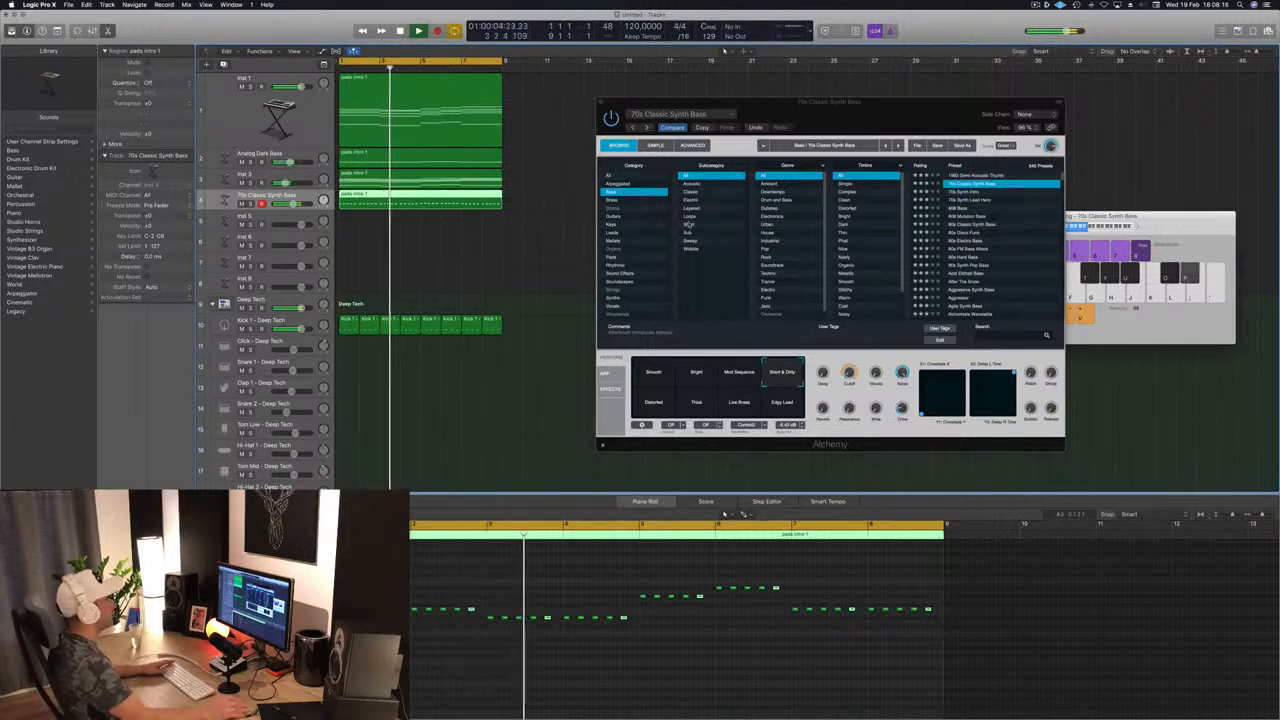
# Compare the Distorted, Thick, Edgy Lead and Live Brass snapshots, settle on Short & Dirty and close the Alchemy window.
pyautogui.click(643, 410)
pyautogui.click(696, 402)
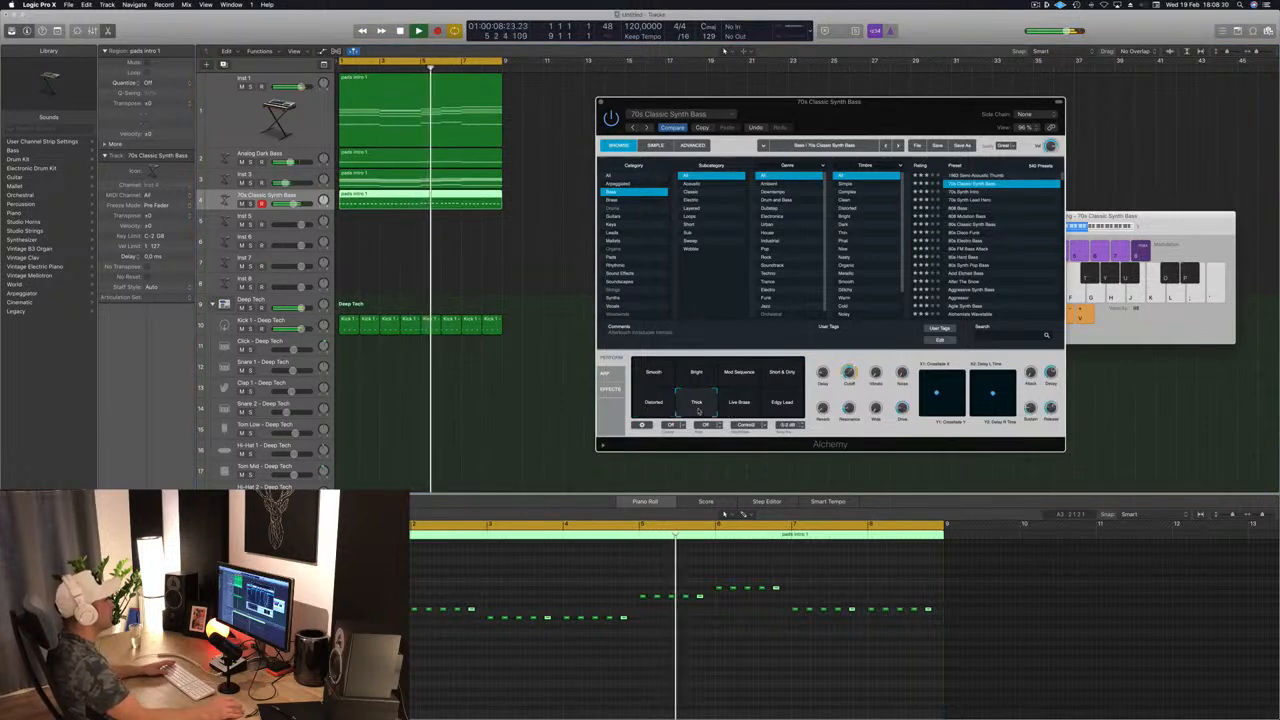
pyautogui.click(779, 405)
pyautogui.click(781, 376)
pyautogui.click(743, 402)
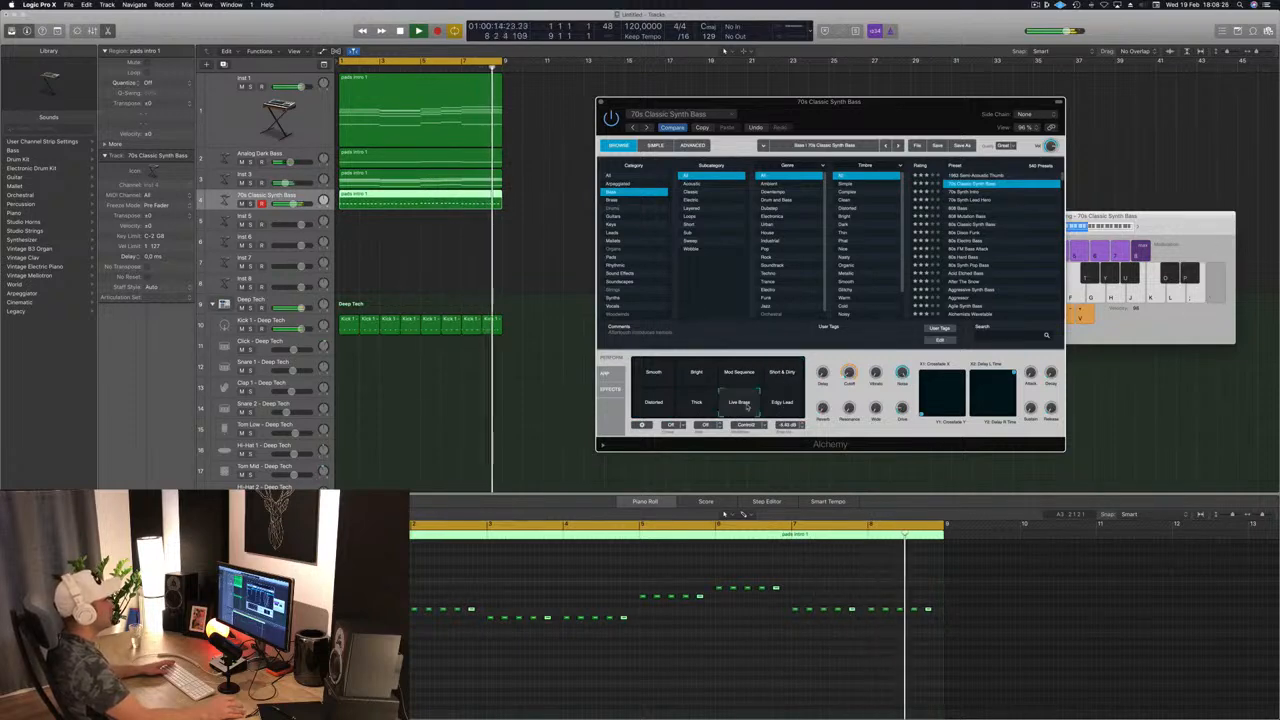
pyautogui.click(780, 374)
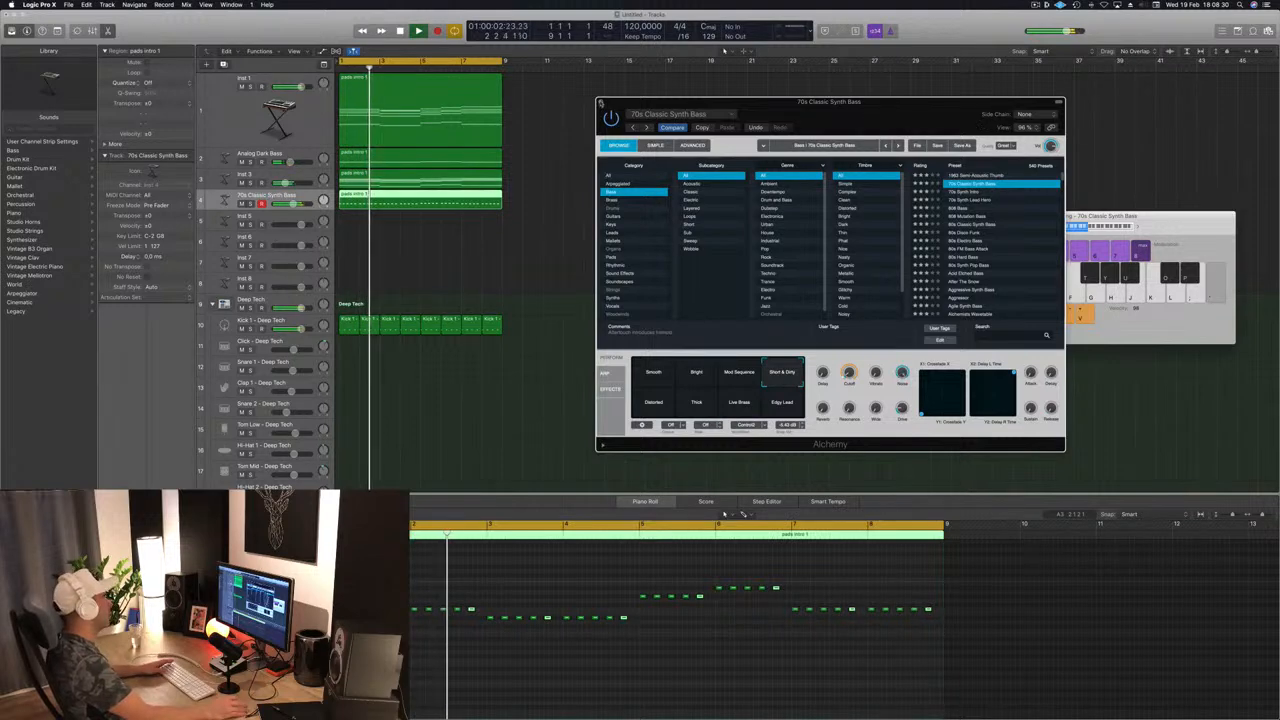
pyautogui.click(601, 102)
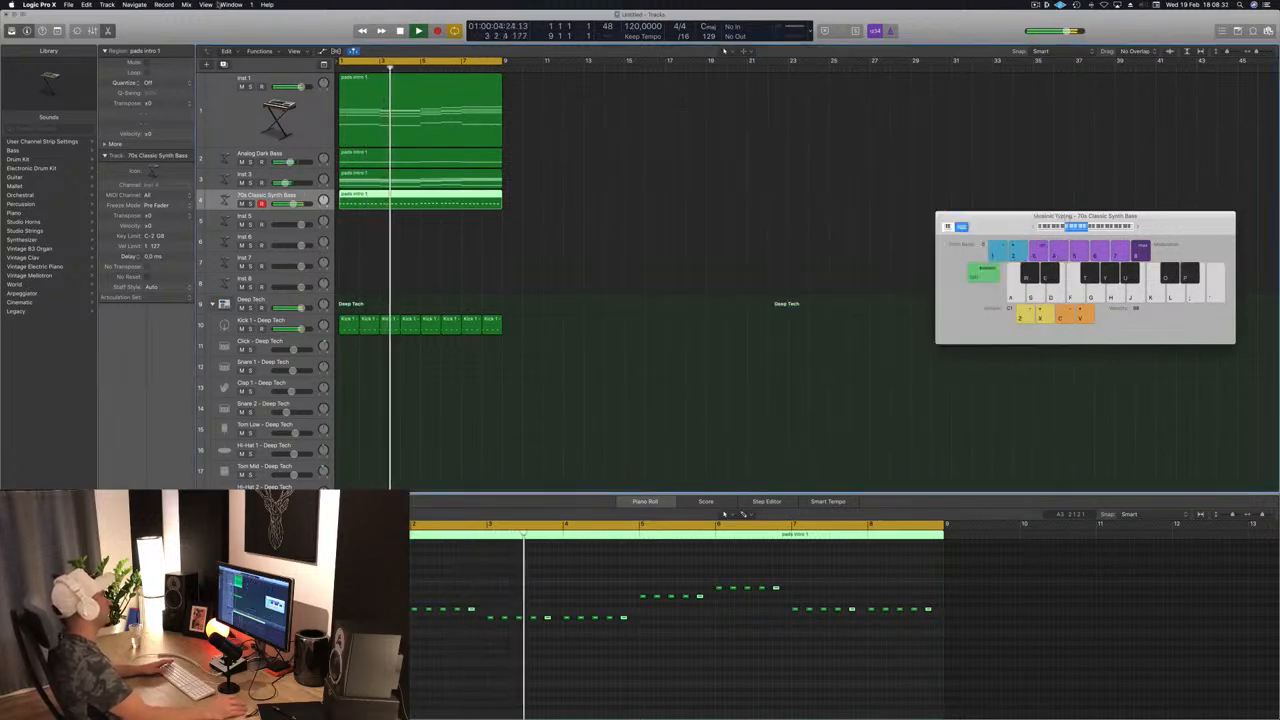
# Duplicate the 70s Classic Synth Bass track with its settings, stop playback and copy the short-note region onto the duplicate.
pyautogui.press('super+d')
pyautogui.press('space')
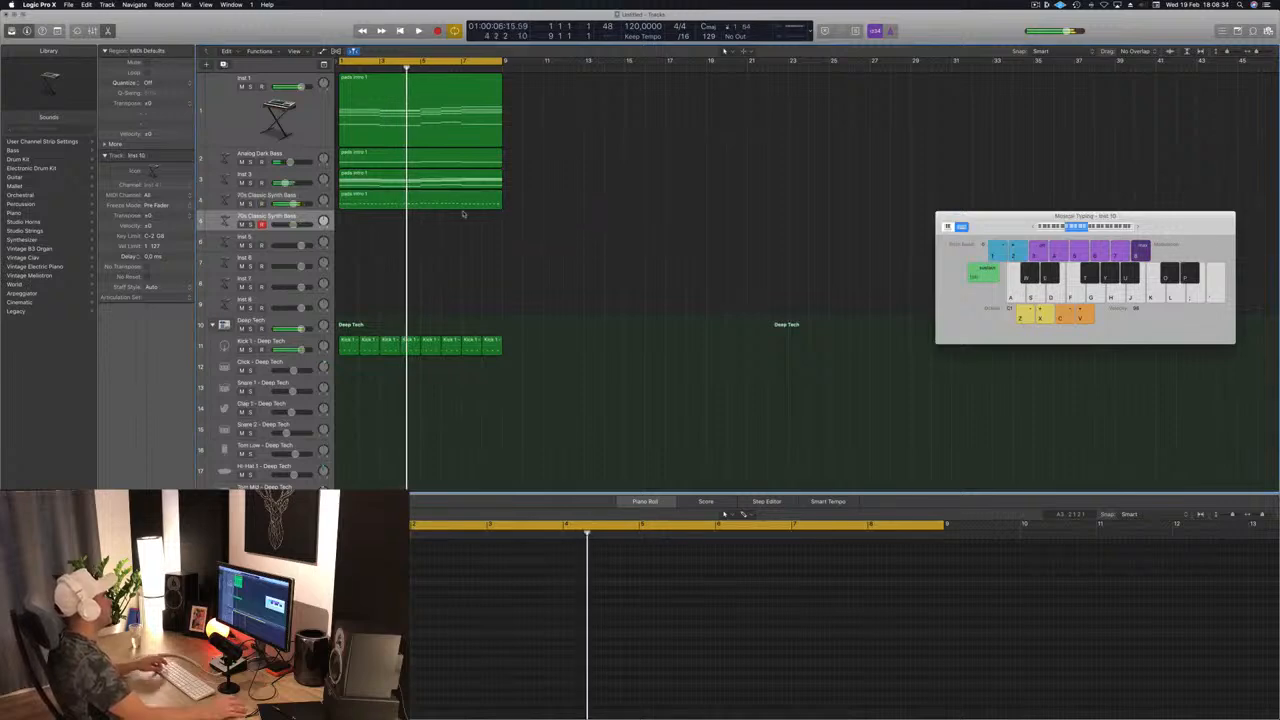
pyautogui.moveTo(381, 206); pyautogui.dragTo(369, 230)
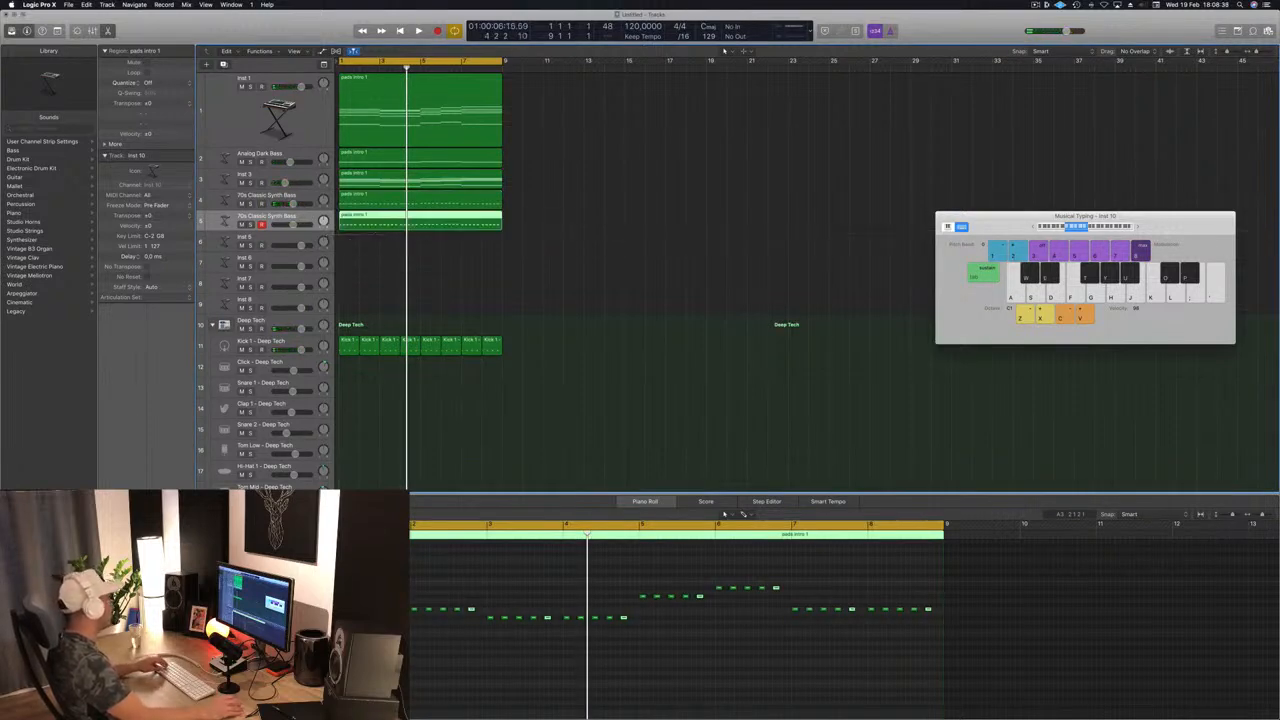
# Open Alchemy on the duplicated bass track, select the Live Brass snapshot and play the arrangement with the window clear of the tracks.
pyautogui.click(122, 548)
pyautogui.moveTo(265, 35); pyautogui.dragTo(867, 90)
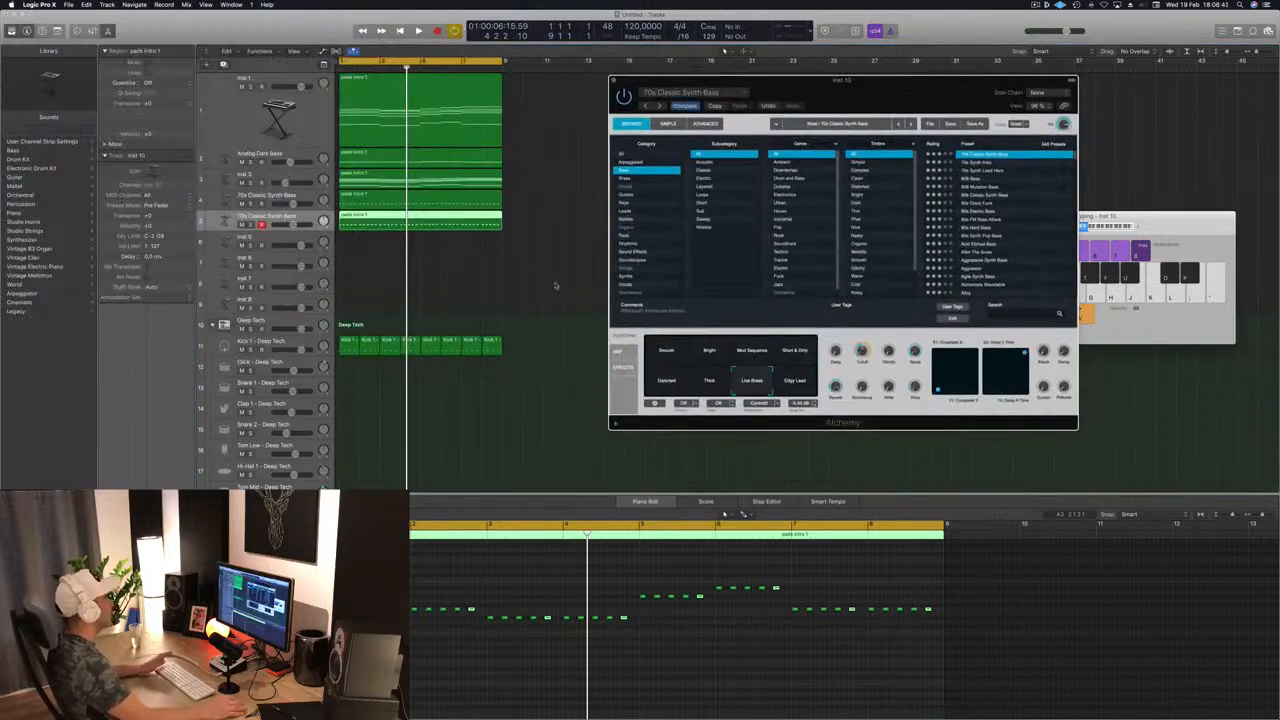
pyautogui.press('space')
pyautogui.moveTo(804, 92); pyautogui.dragTo(1037, 156)
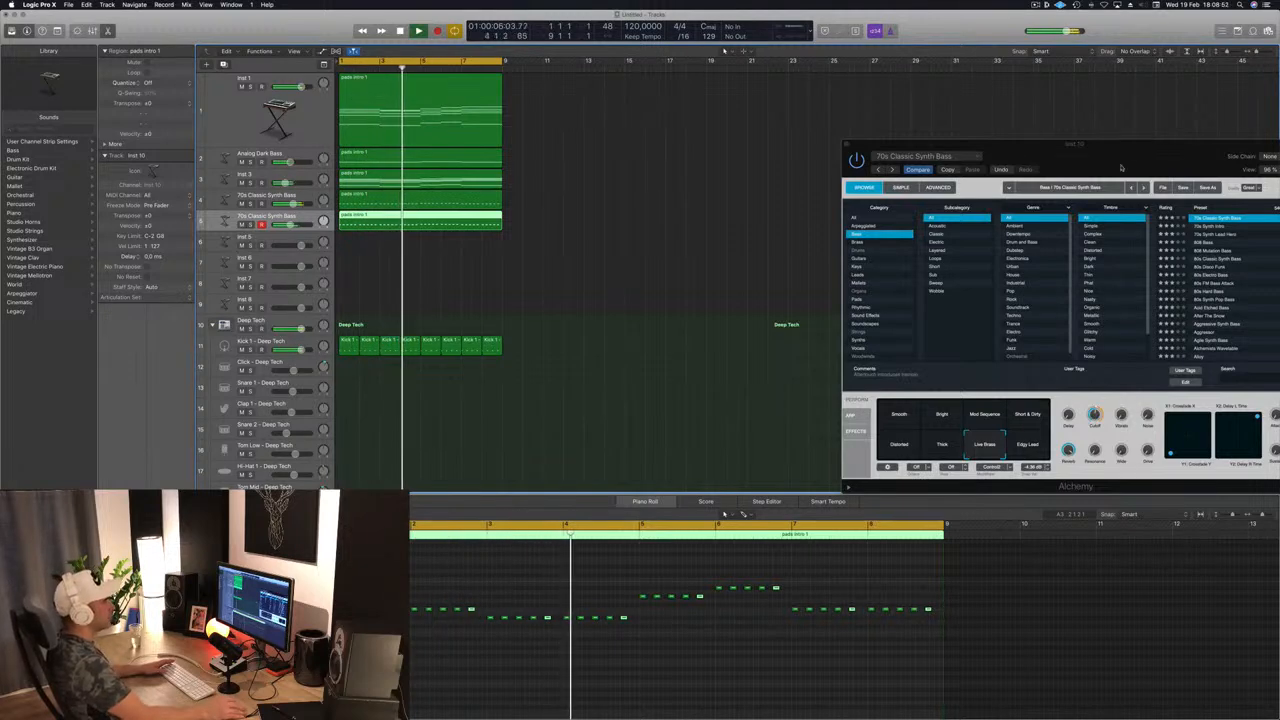
pyautogui.moveTo(1153, 160); pyautogui.dragTo(843, 186)
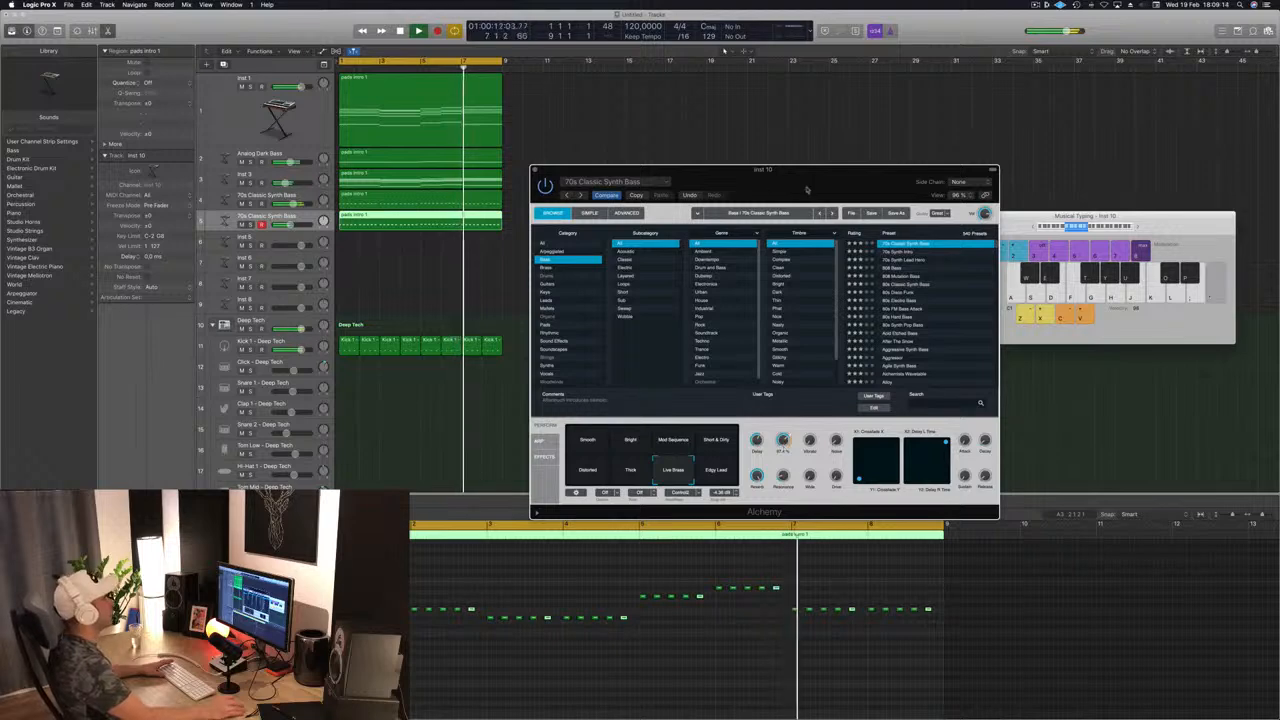
# Adjust the Delay and Noise performance knobs of the Live Brass snapshot while replaying the arrangement from the start.
pyautogui.moveTo(810, 189); pyautogui.dragTo(880, 168)
pyautogui.press('Return')
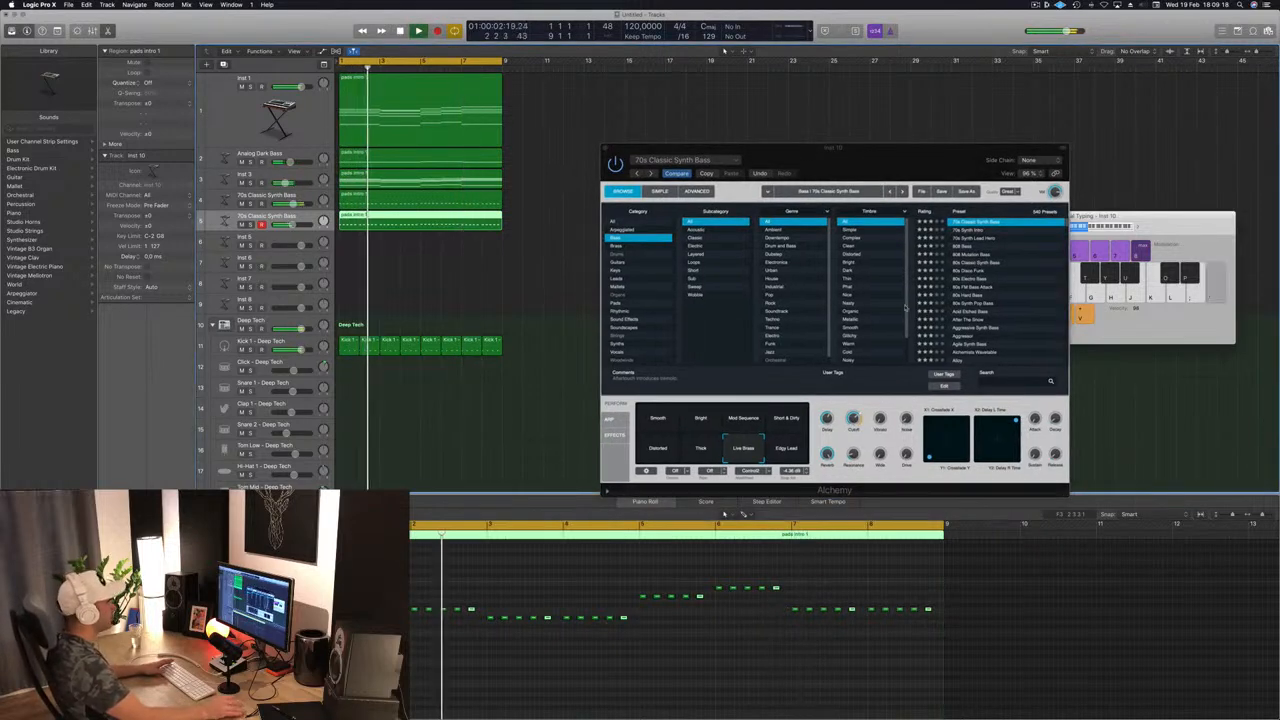
pyautogui.click(828, 421)
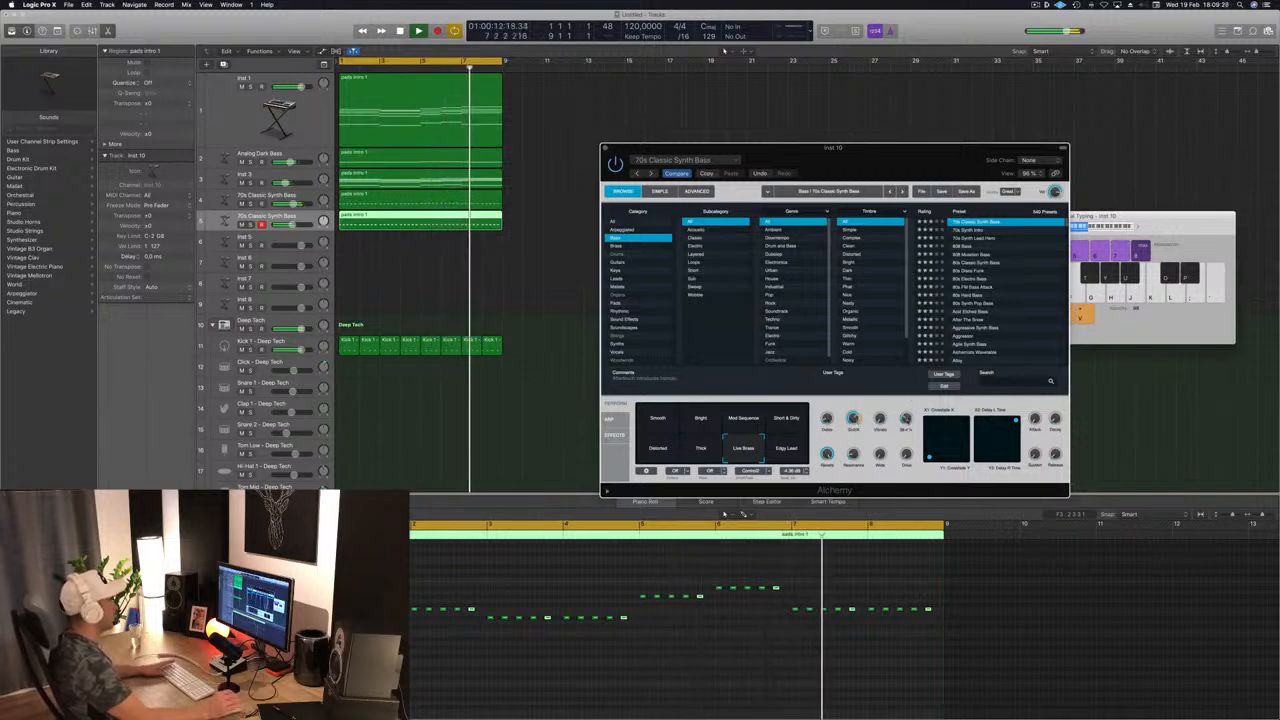
pyautogui.press('Return')
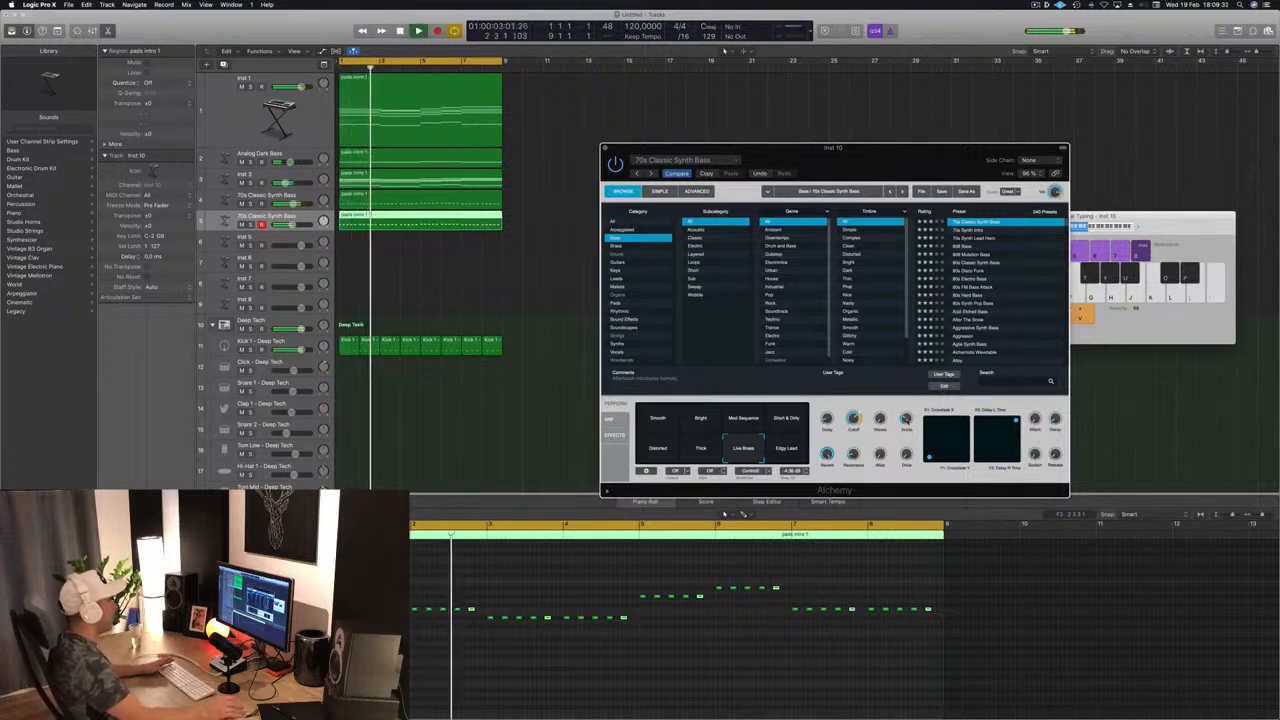
pyautogui.press('Return')
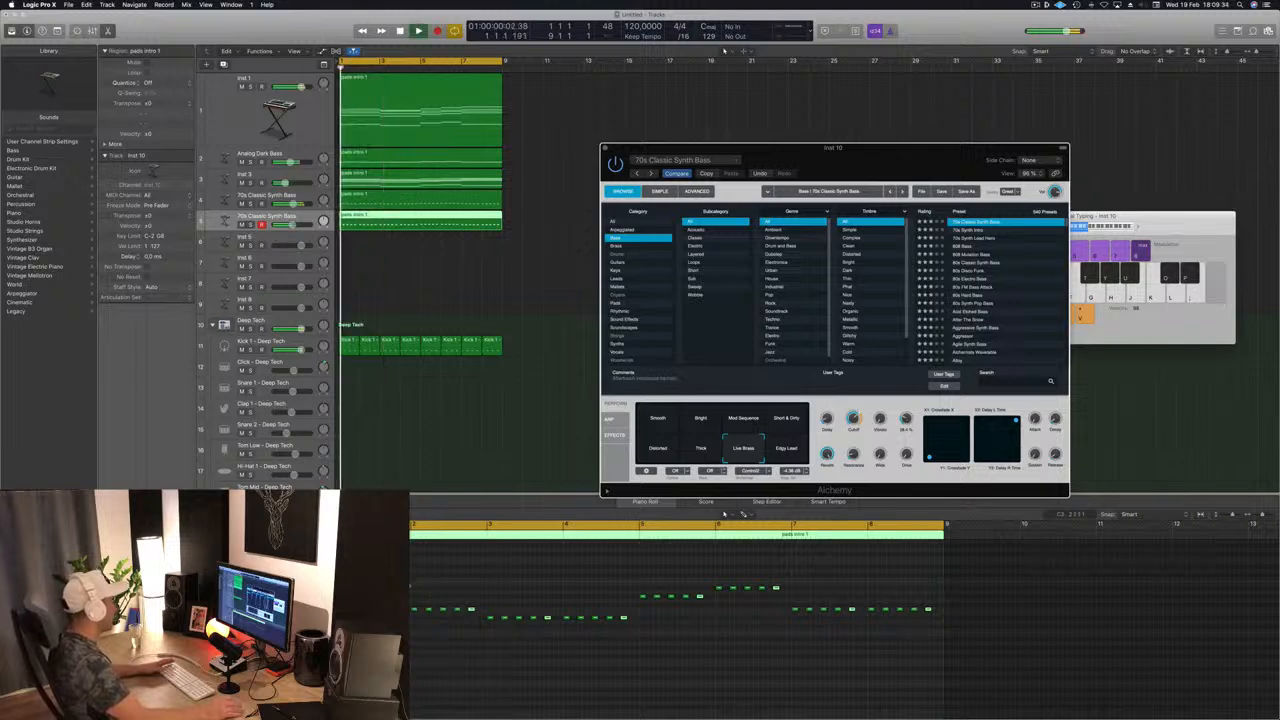
# Lengthen the last note of each short-note group in the duplicated bass region, checking the lengths by replaying from the start.
pyautogui.moveTo(397, 609); pyautogui.dragTo(399, 609)
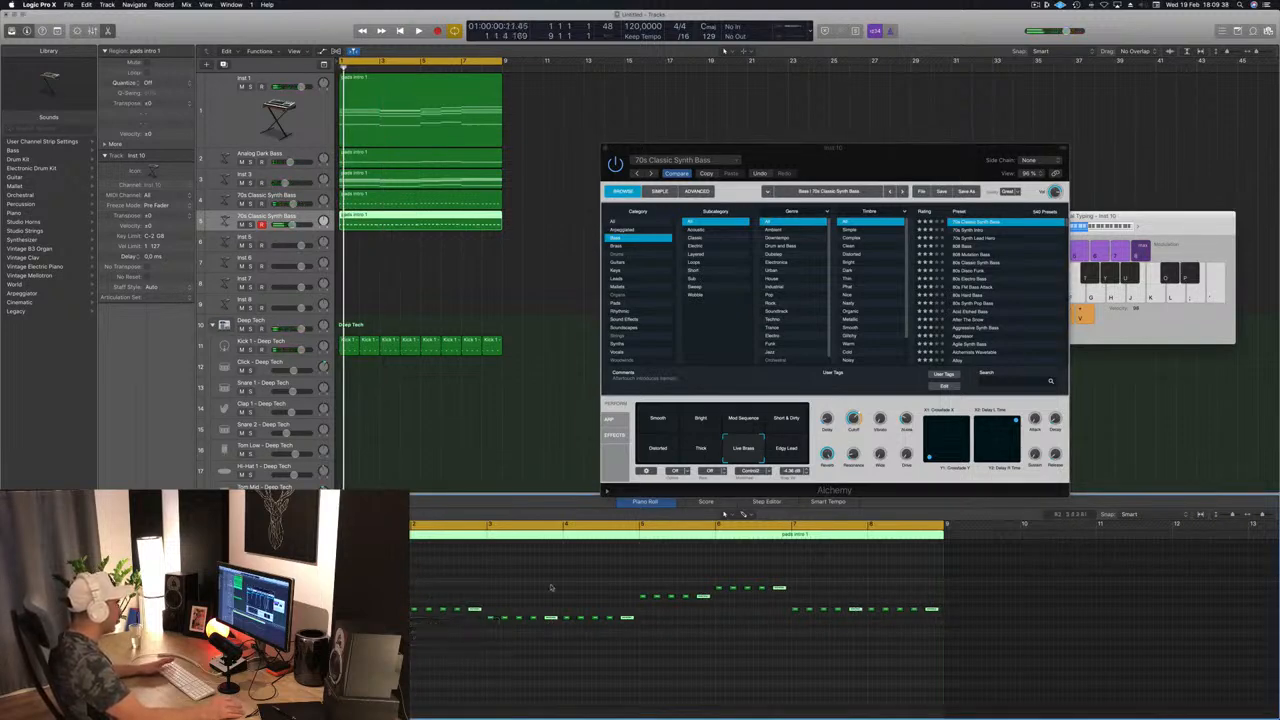
pyautogui.press('space')
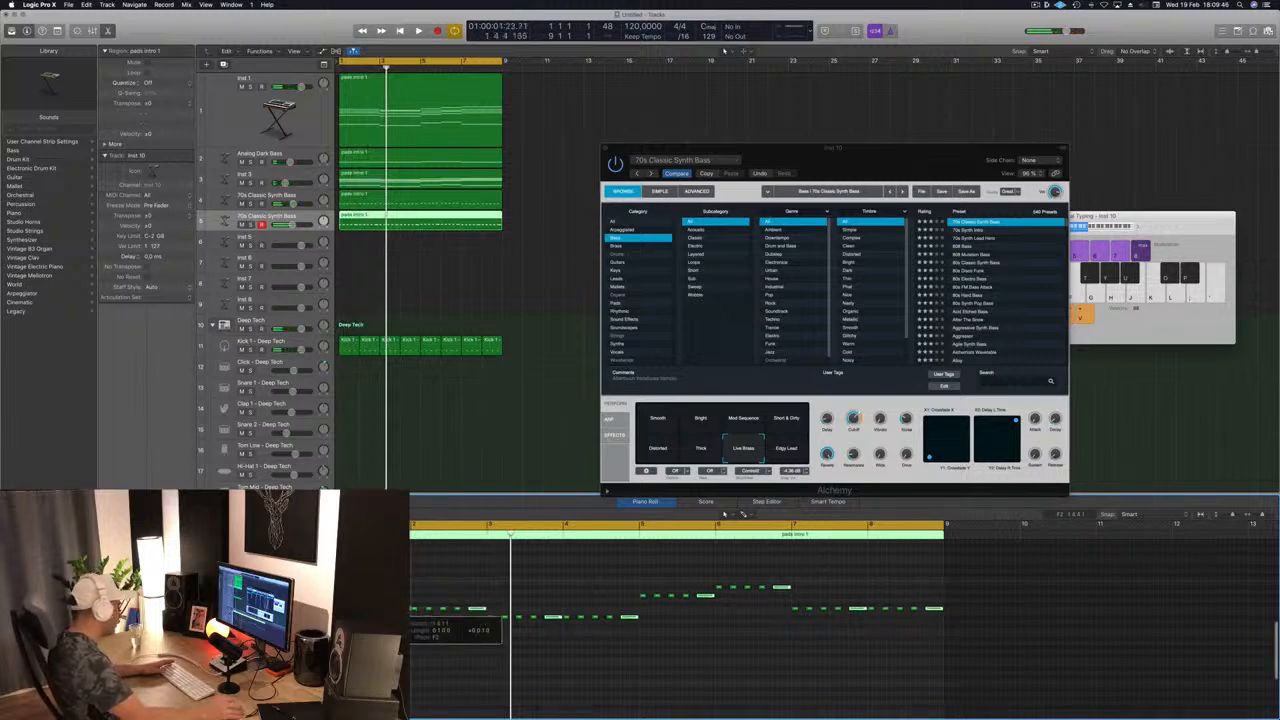
pyautogui.press('Return')
pyautogui.press('space')
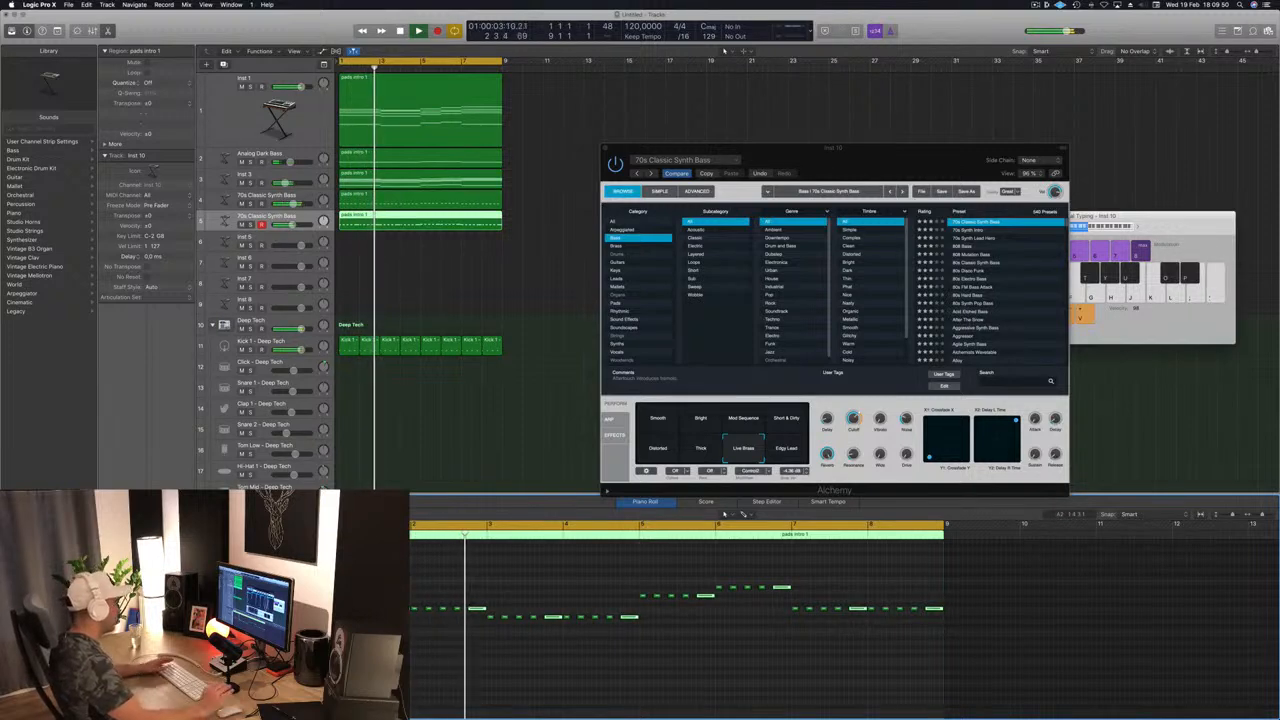
pyautogui.press('space')
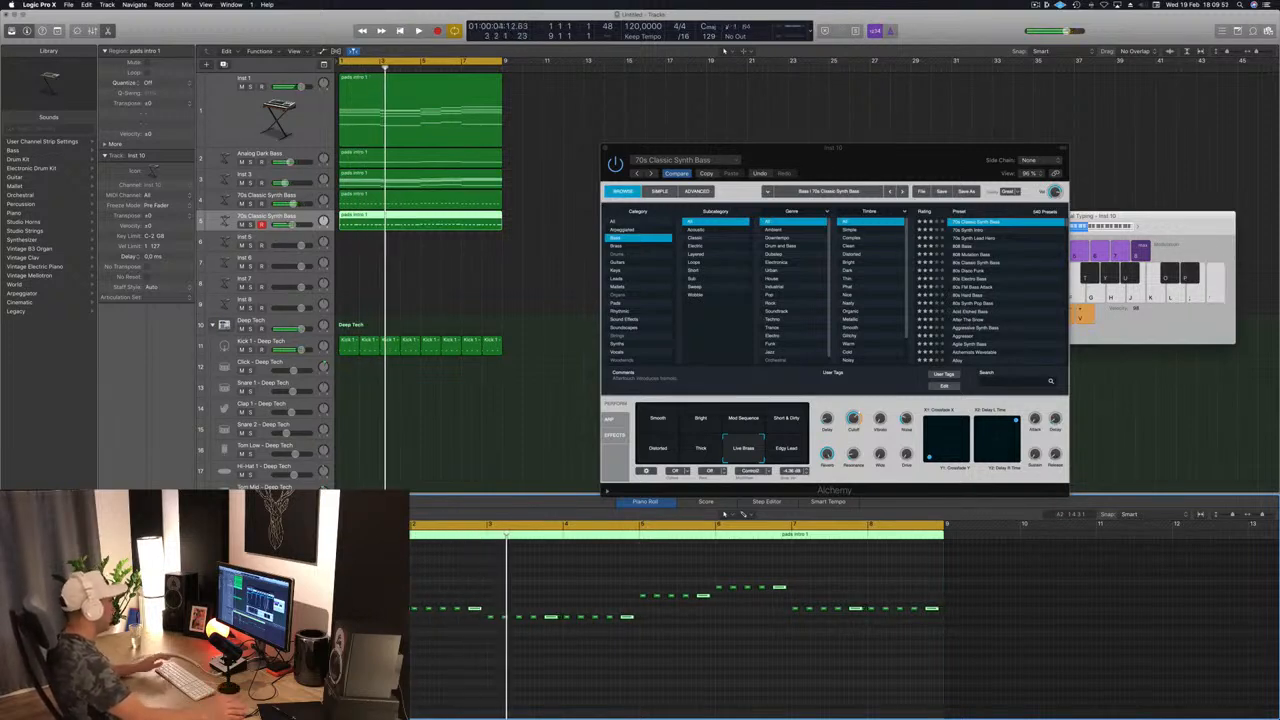
pyautogui.press('Return')
pyautogui.press('space')
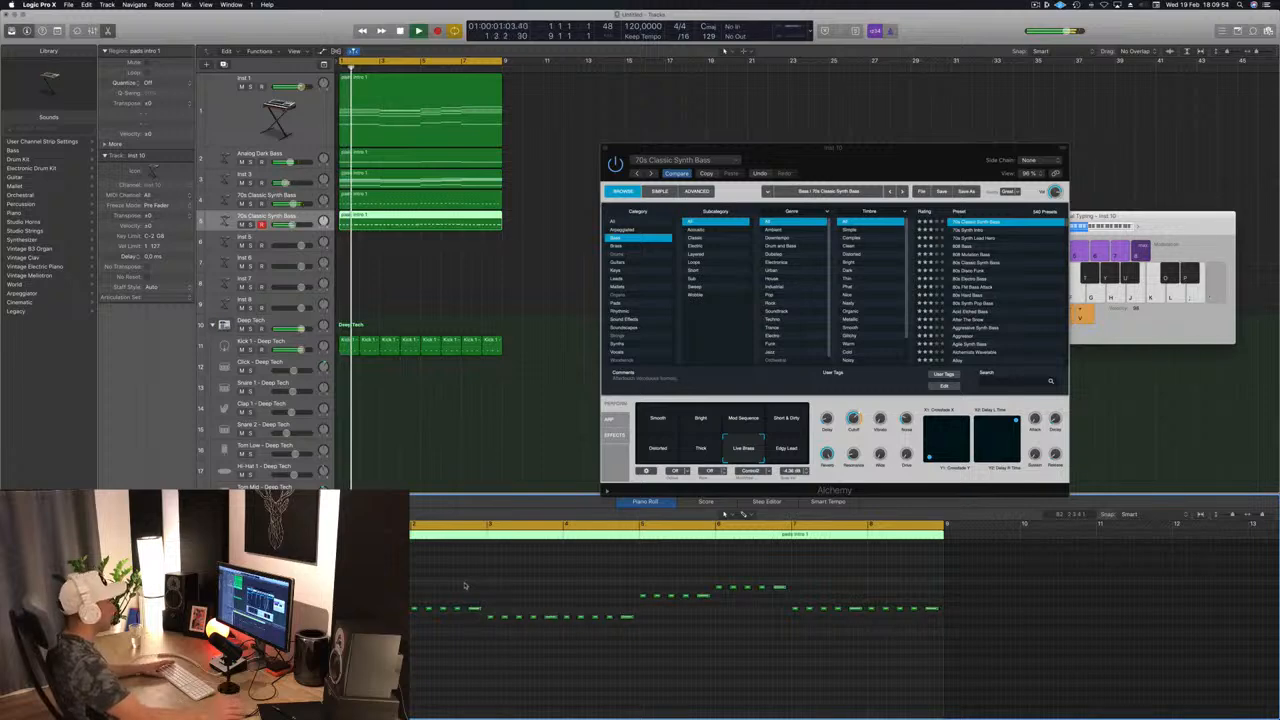
# Fine-tune the Cutoff knob in Alchemy on the duplicated bass track, close the plug-in window and stop playback.
pyautogui.moveTo(891, 149); pyautogui.dragTo(827, 268)
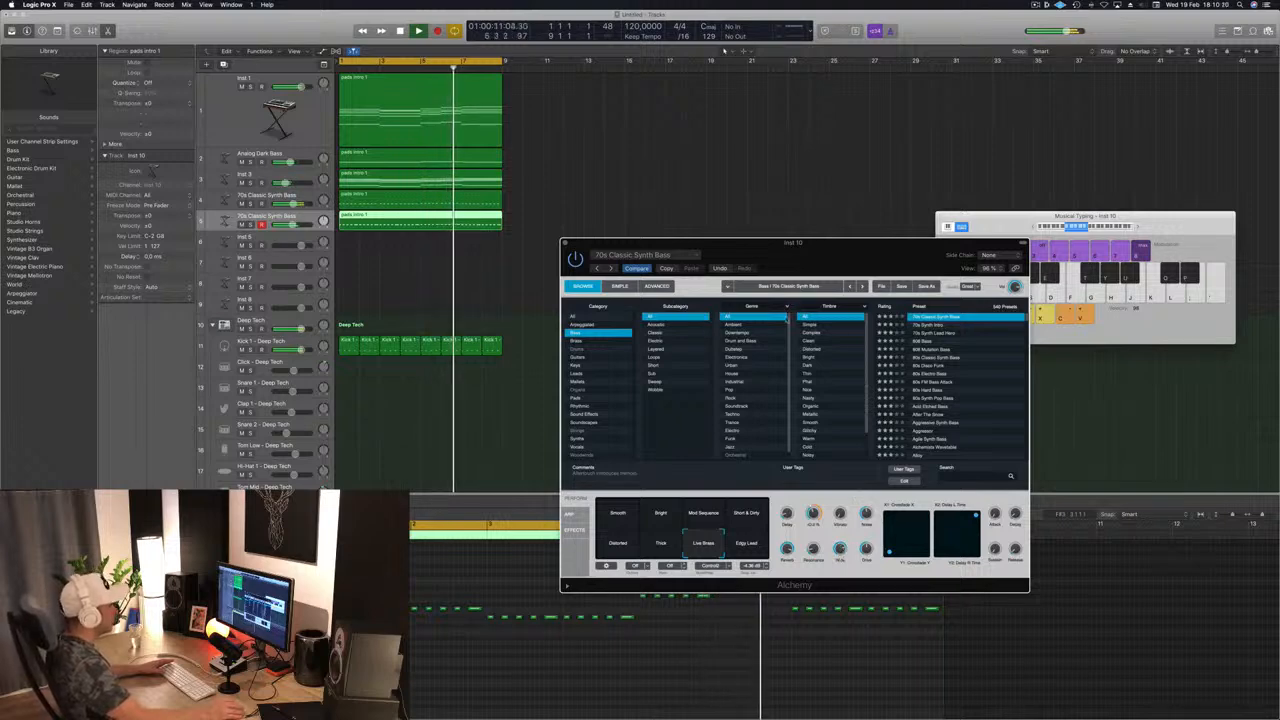
pyautogui.moveTo(891, 254)
pyautogui.mouseDown()
pyautogui.moveTo(831, 267)
pyautogui.moveTo(811, 287)
pyautogui.moveTo(902, 279)
pyautogui.moveTo(911, 266)
pyautogui.mouseUp()
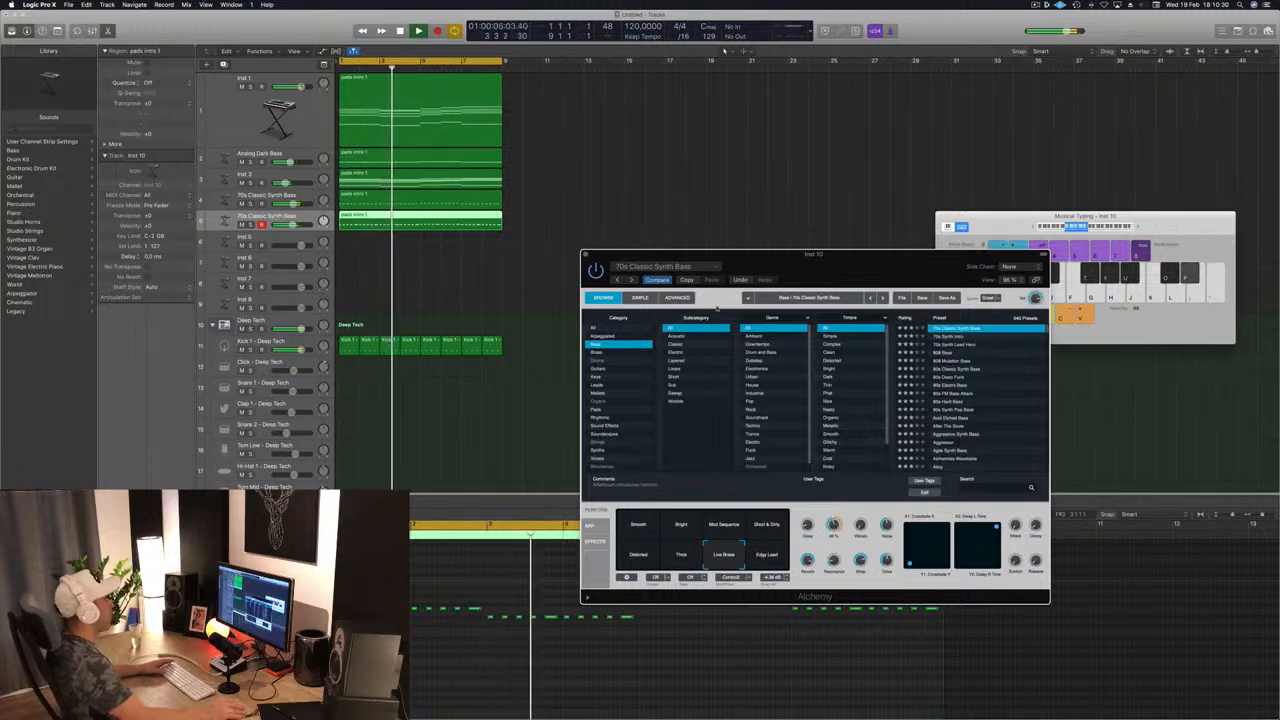
pyautogui.click(586, 254)
pyautogui.press('space')
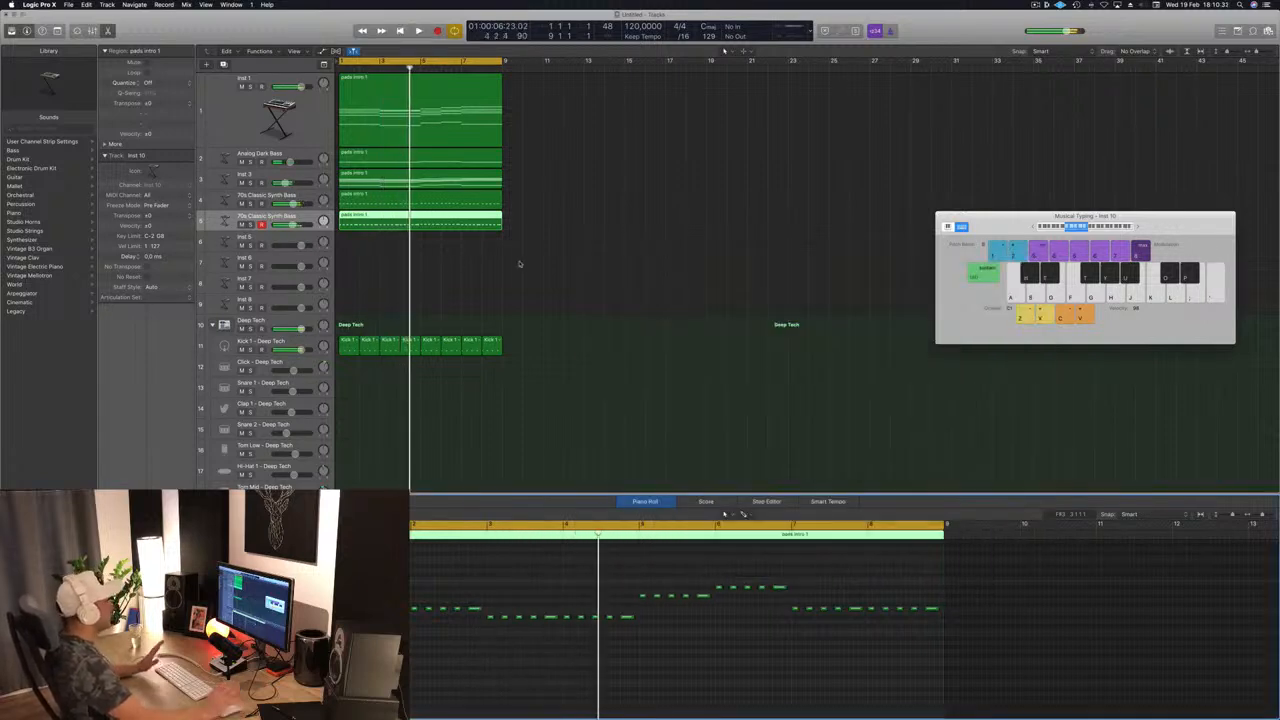
# Replay the arrangement from the start and slightly lower the volume of the duplicated 70s Classic Synth Bass track.
pyautogui.press('Return')
pyautogui.press('space')
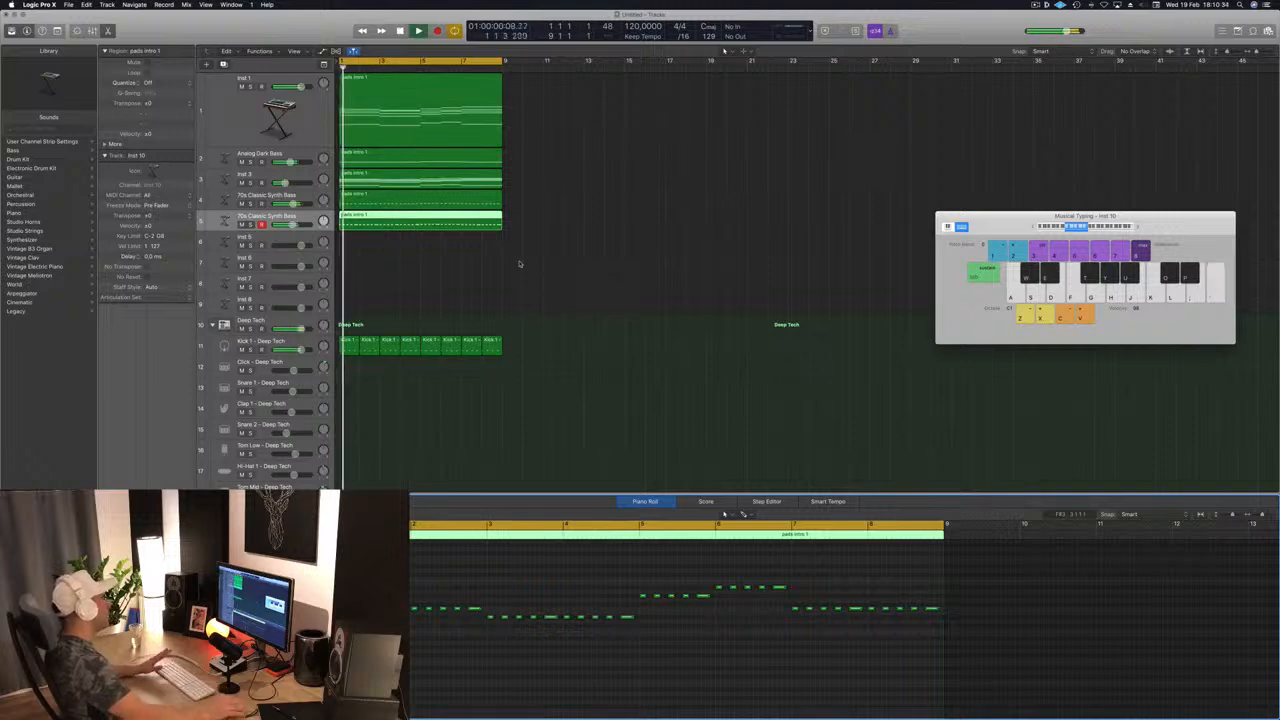
pyautogui.click(543, 266)
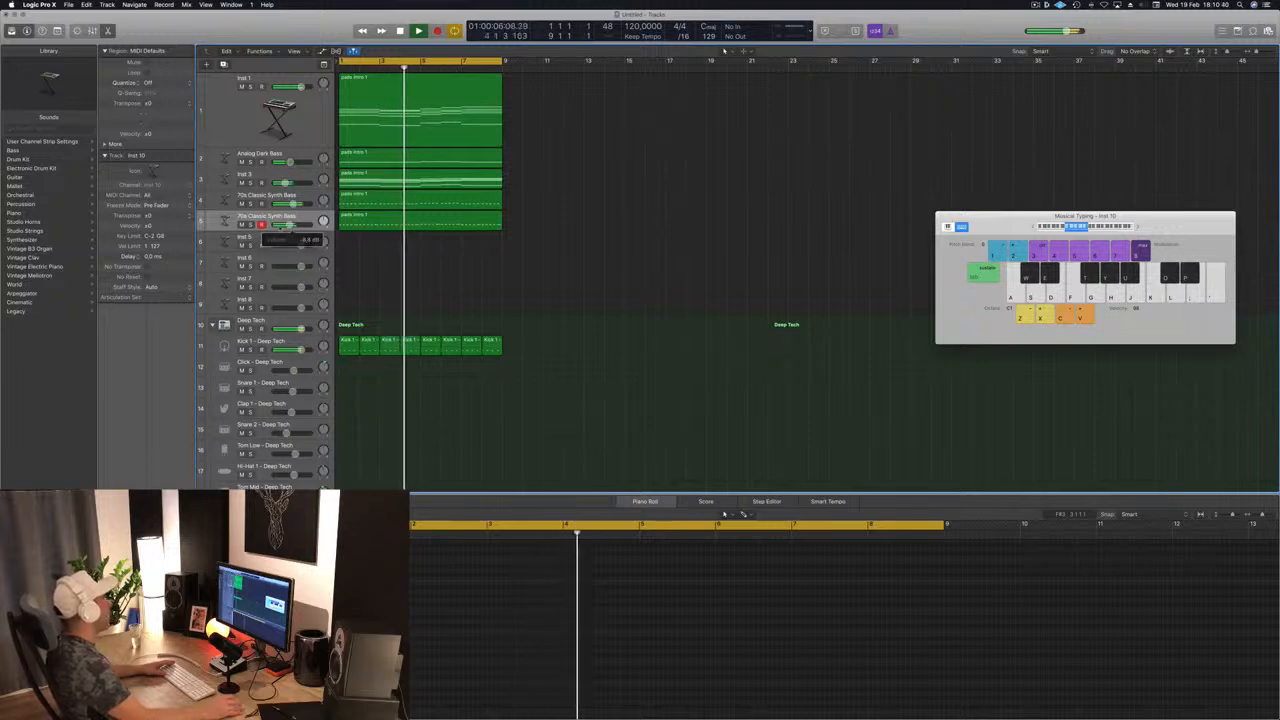
# Open a Channel EQ on the Inst 1 track and enable its high-cut band at 550 Hz with a 48 dB/Oct slope.
pyautogui.click(240, 106)
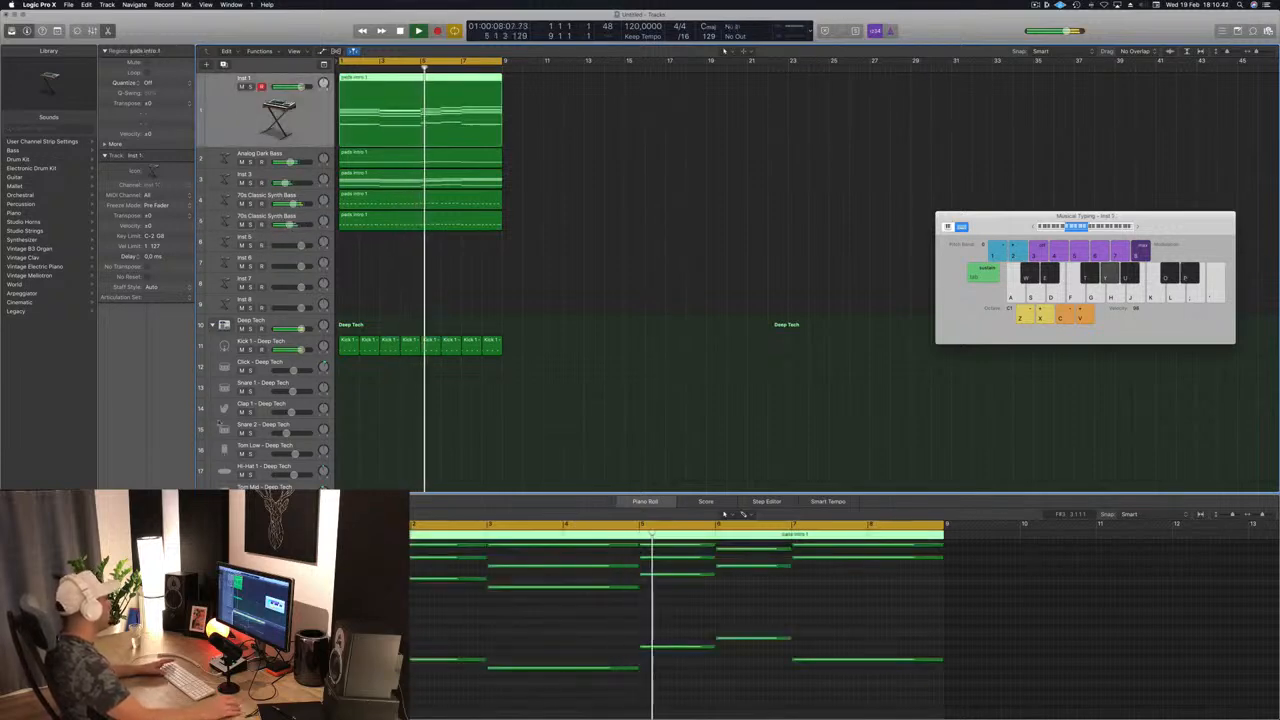
pyautogui.press('Return')
pyautogui.click(122, 512)
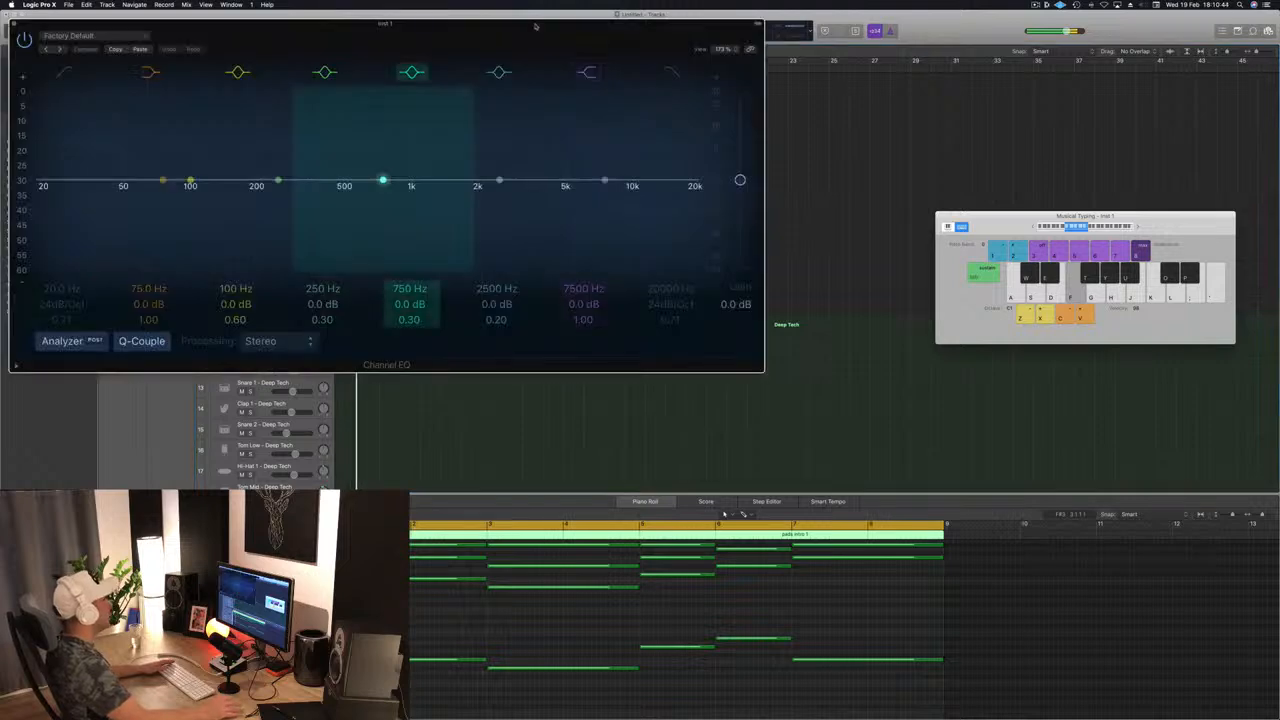
pyautogui.click(671, 74)
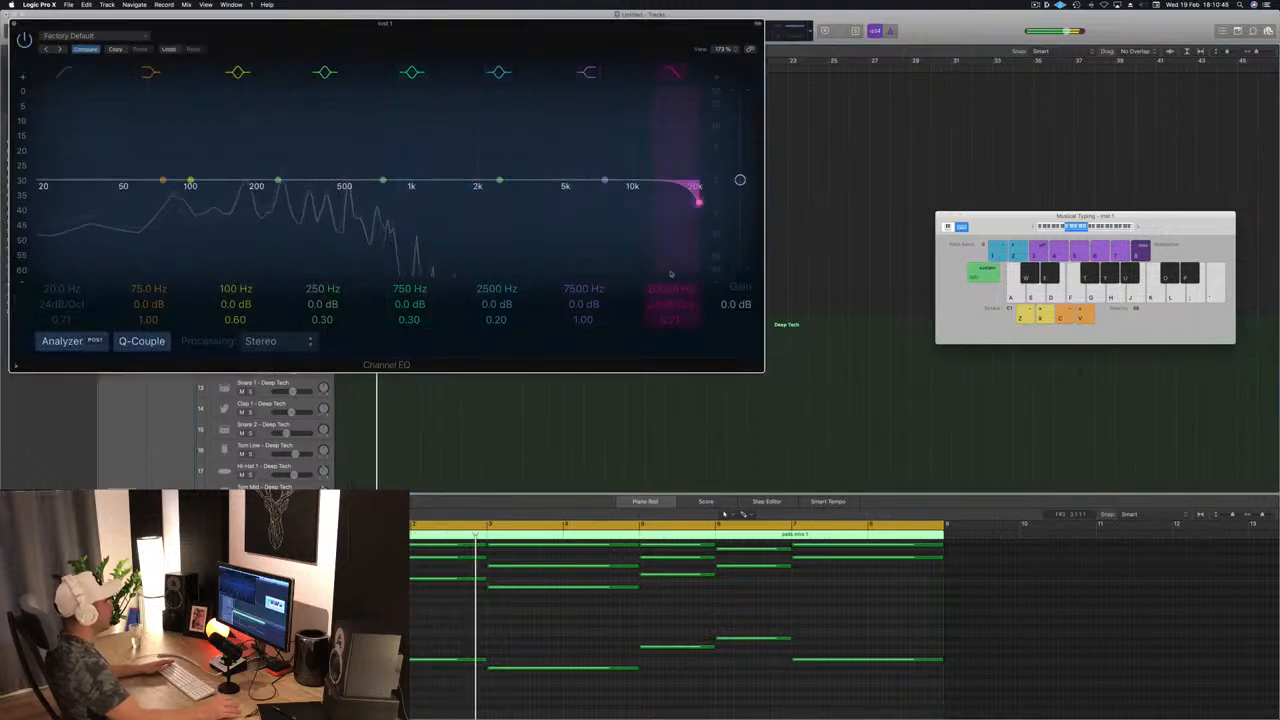
pyautogui.moveTo(664, 287); pyautogui.dragTo(664, 378)
pyautogui.moveTo(559, 31); pyautogui.dragTo(988, 105)
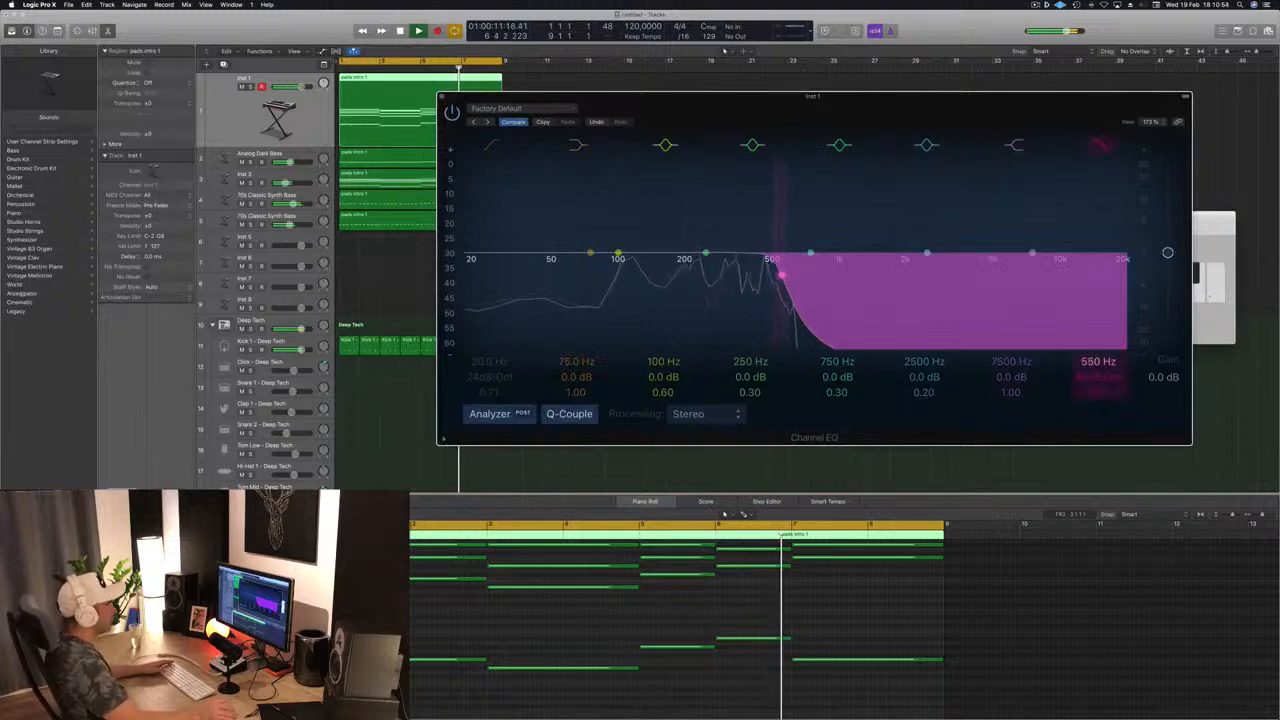
# Enable the low-cut band of Inst 1's Channel EQ at 85 Hz with a 24 dB/Oct slope and close the EQ window.
pyautogui.click(491, 146)
pyautogui.moveTo(494, 254); pyautogui.dragTo(624, 258)
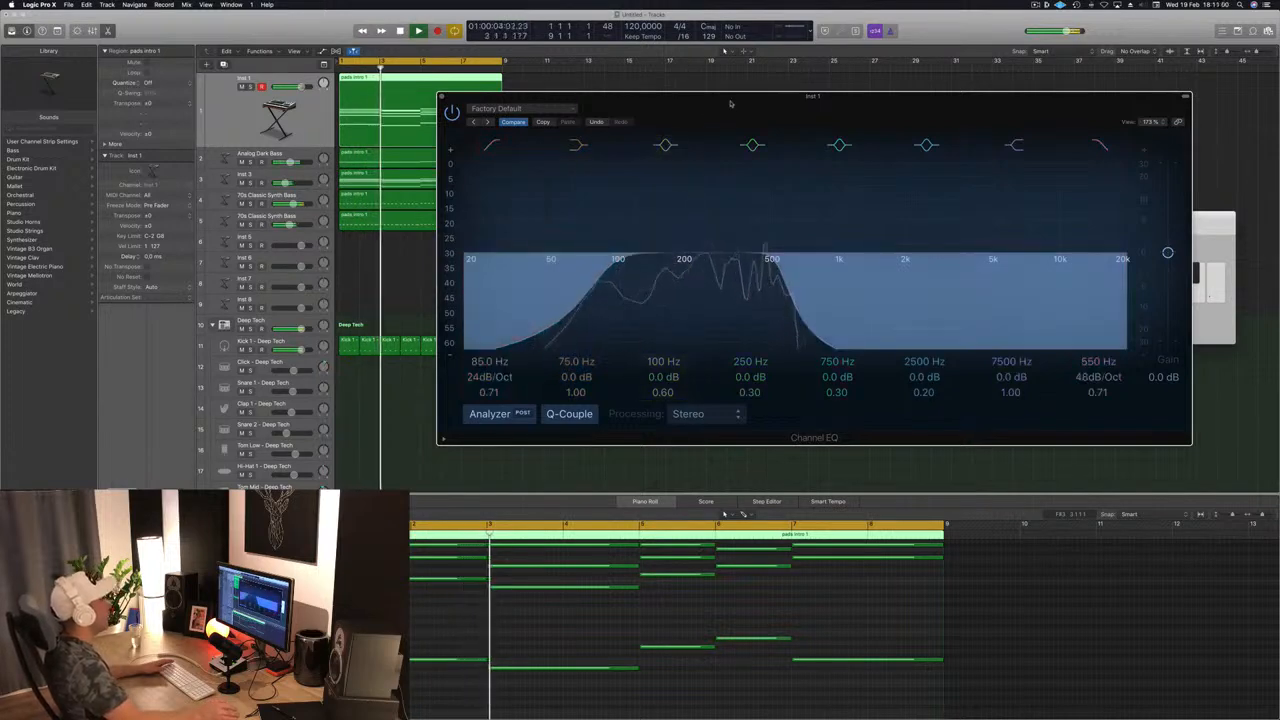
pyautogui.moveTo(728, 102); pyautogui.dragTo(605, 169)
pyautogui.click(319, 164)
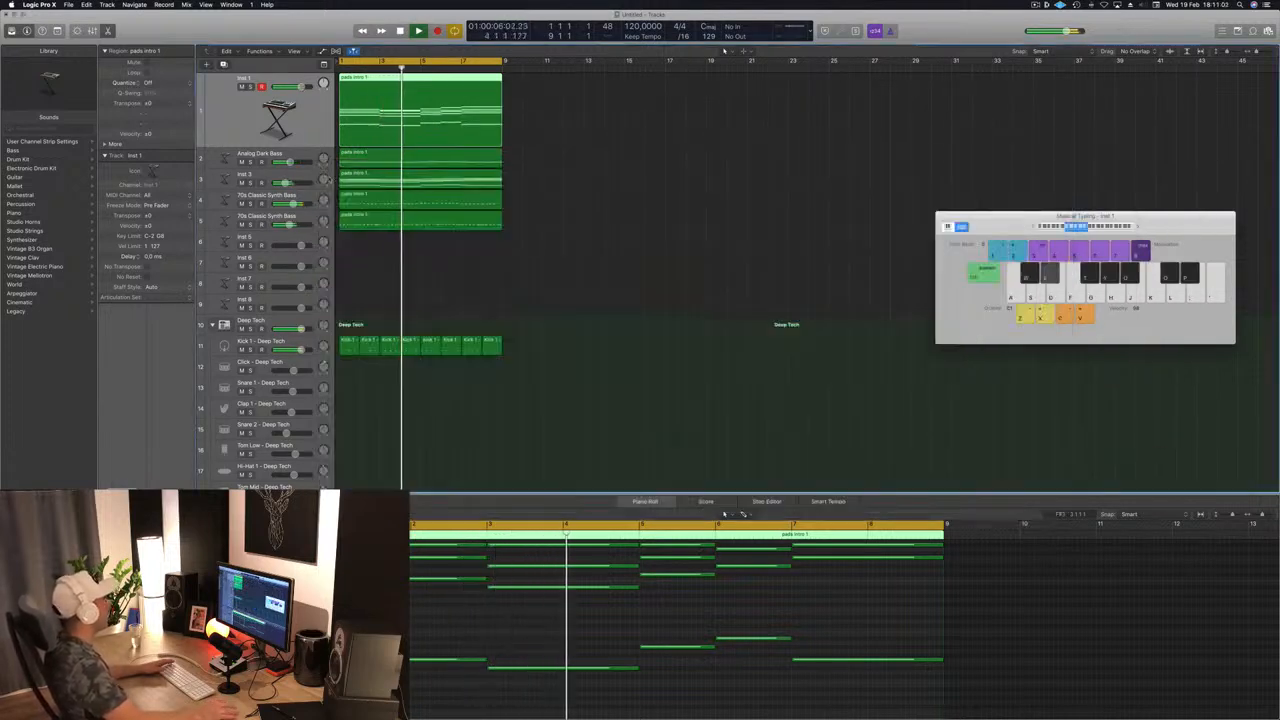
# Compare the Inst 3 track soloed against the full mix, leaving Inst 3 soloed.
pyautogui.click(256, 175)
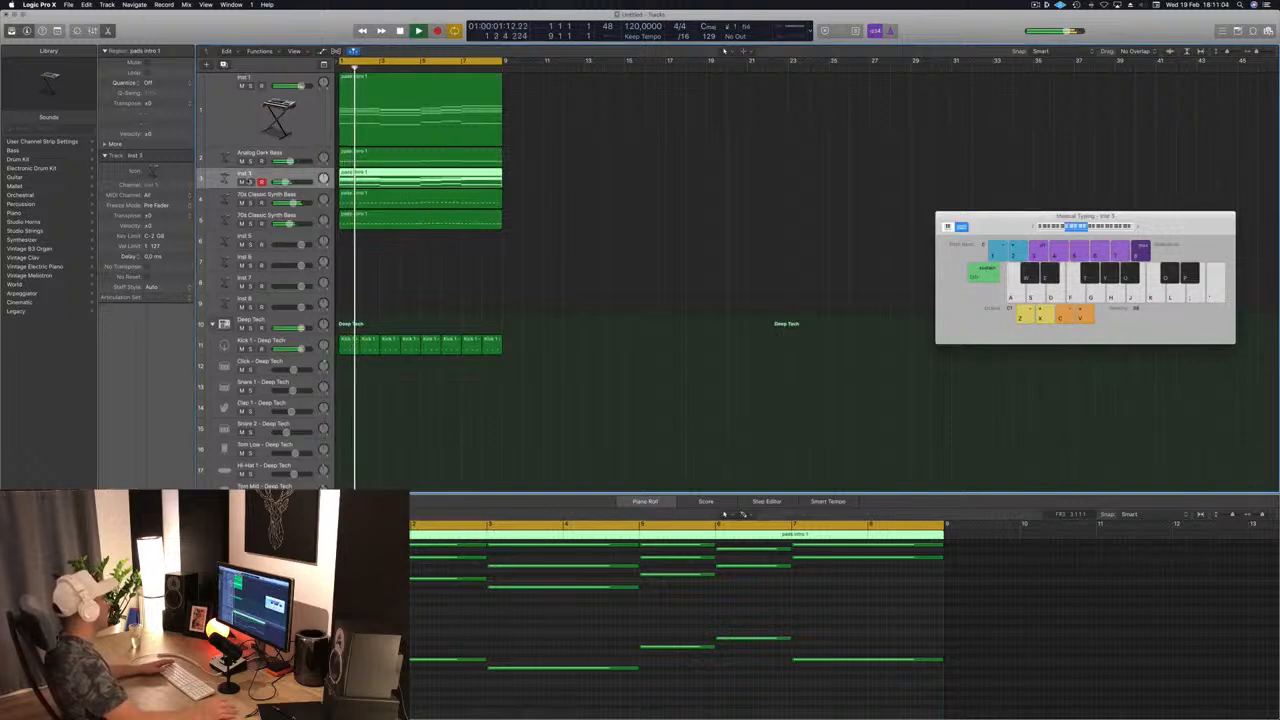
pyautogui.hotkey('ctrl', 's')
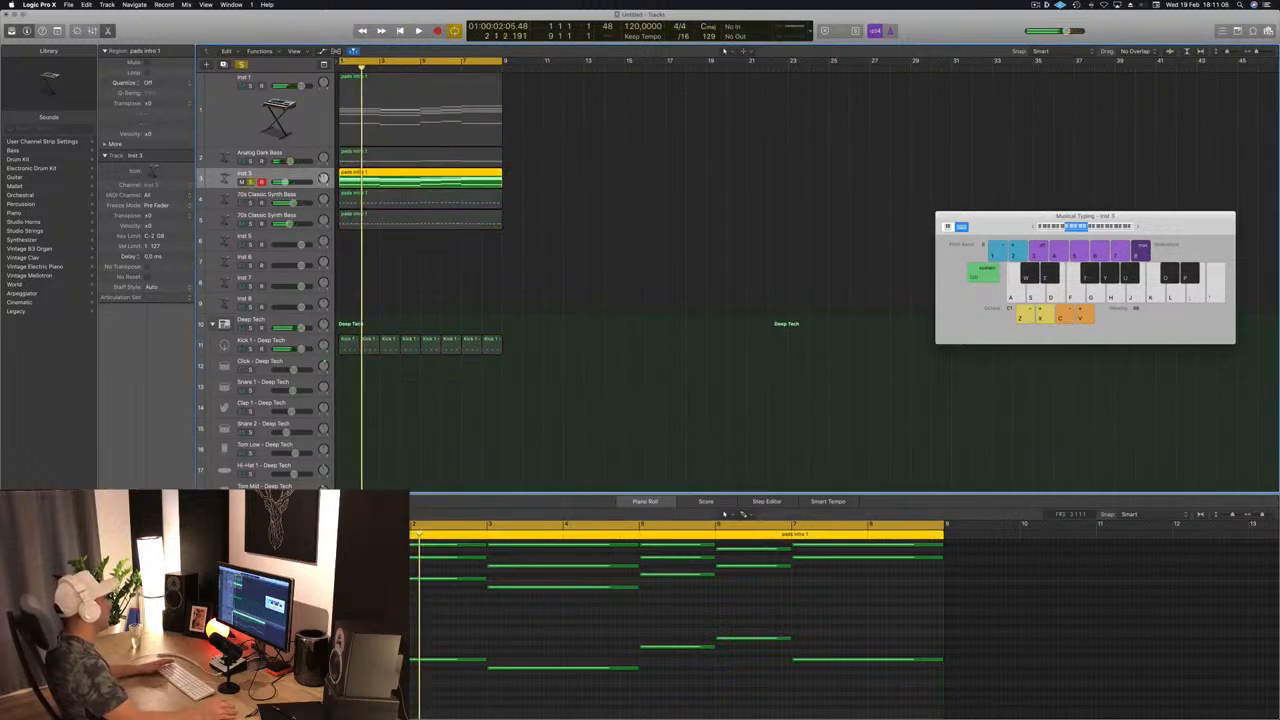
pyautogui.hotkey('ctrl', 's')
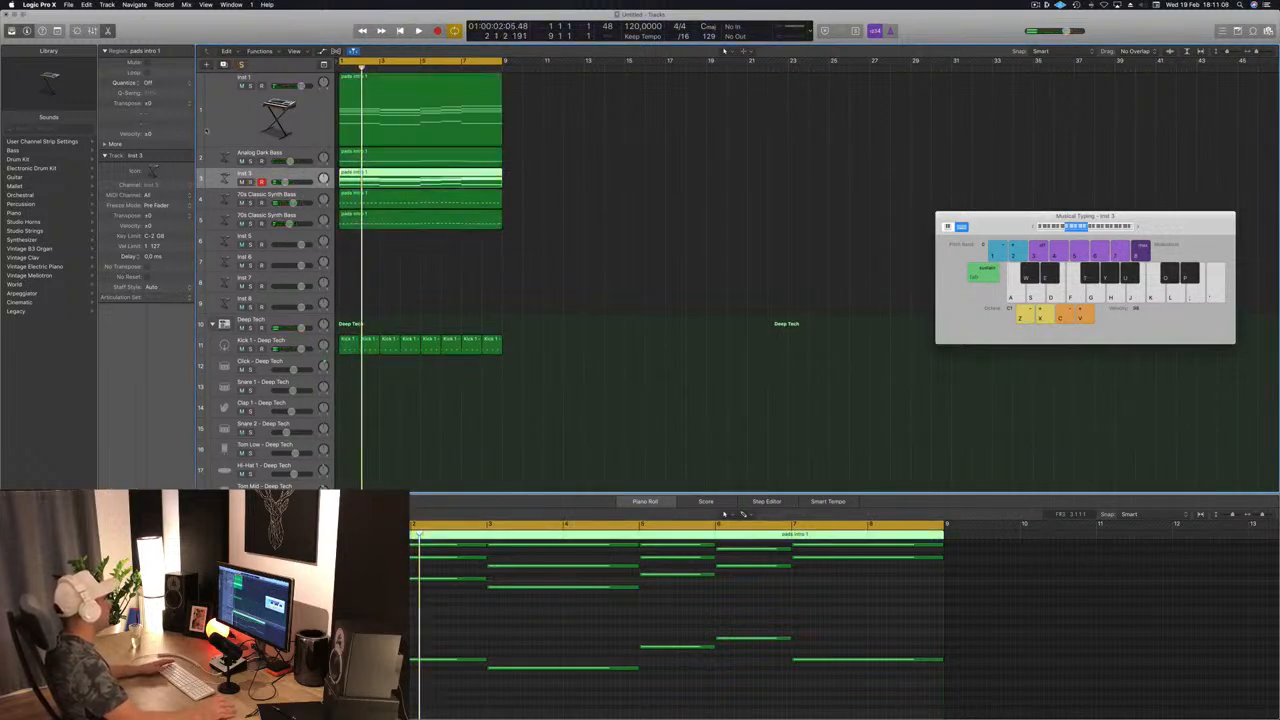
pyautogui.press('space')
pyautogui.hotkey('ctrl', 's')
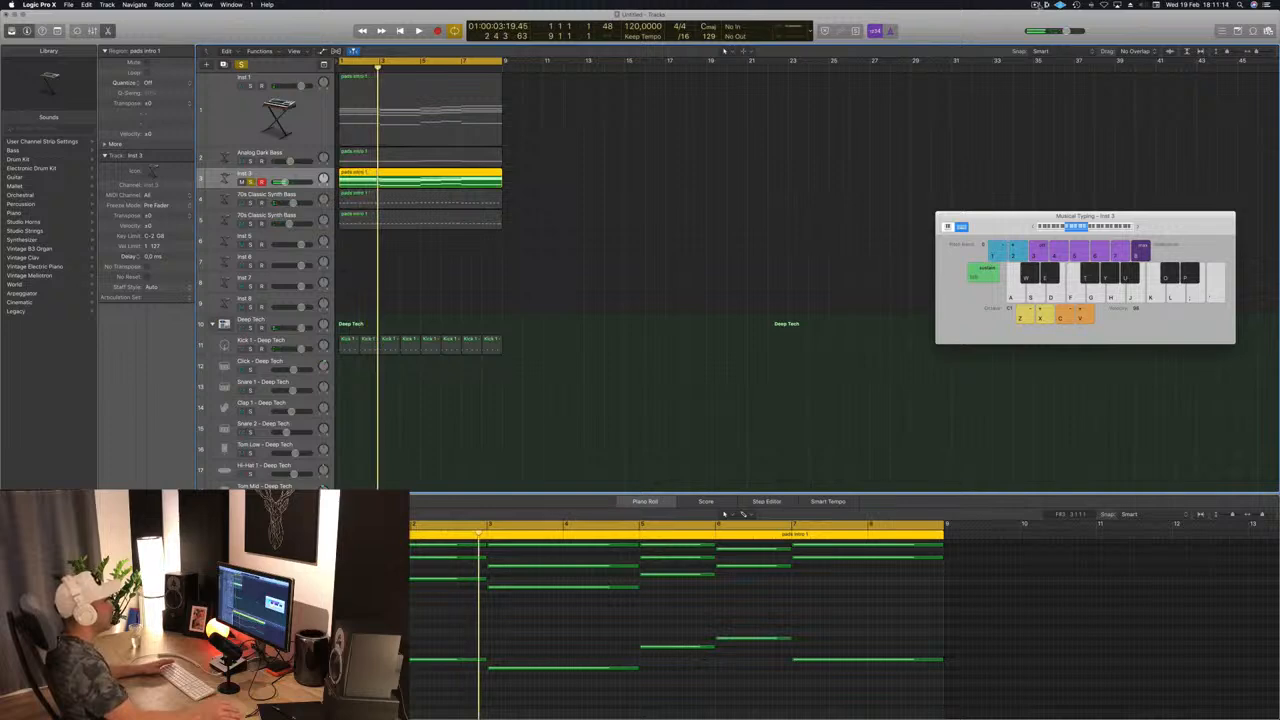
# Check the screen recorder's audio levels in its recording monitor while Inst 3 plays soloed, close the monitor and unsolo the track.
pyautogui.click(1038, 6)
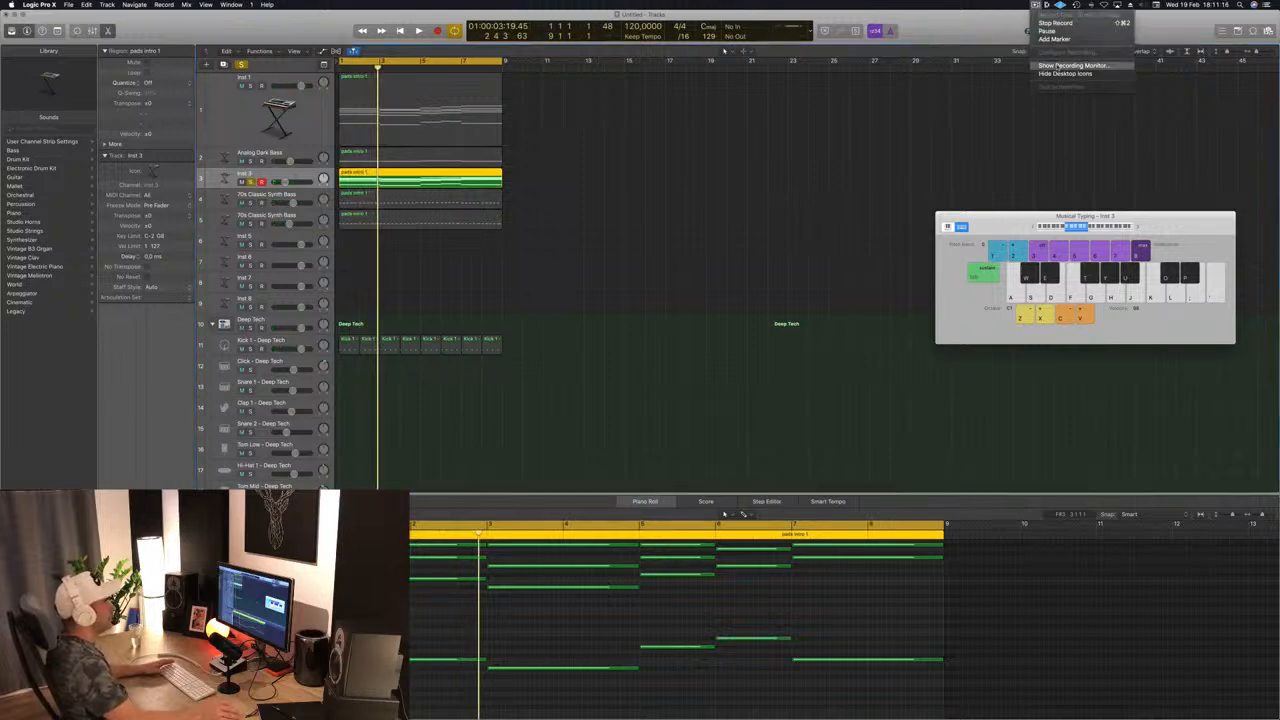
pyautogui.click(786, 166)
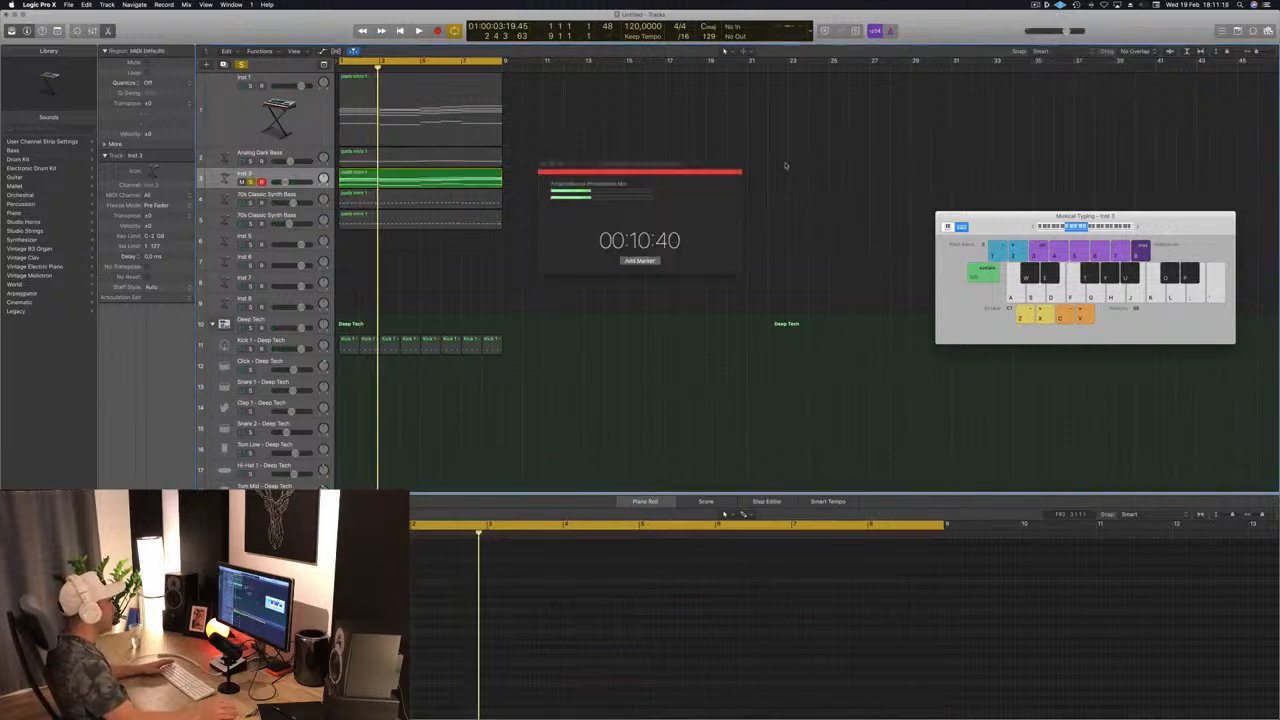
pyautogui.press('space')
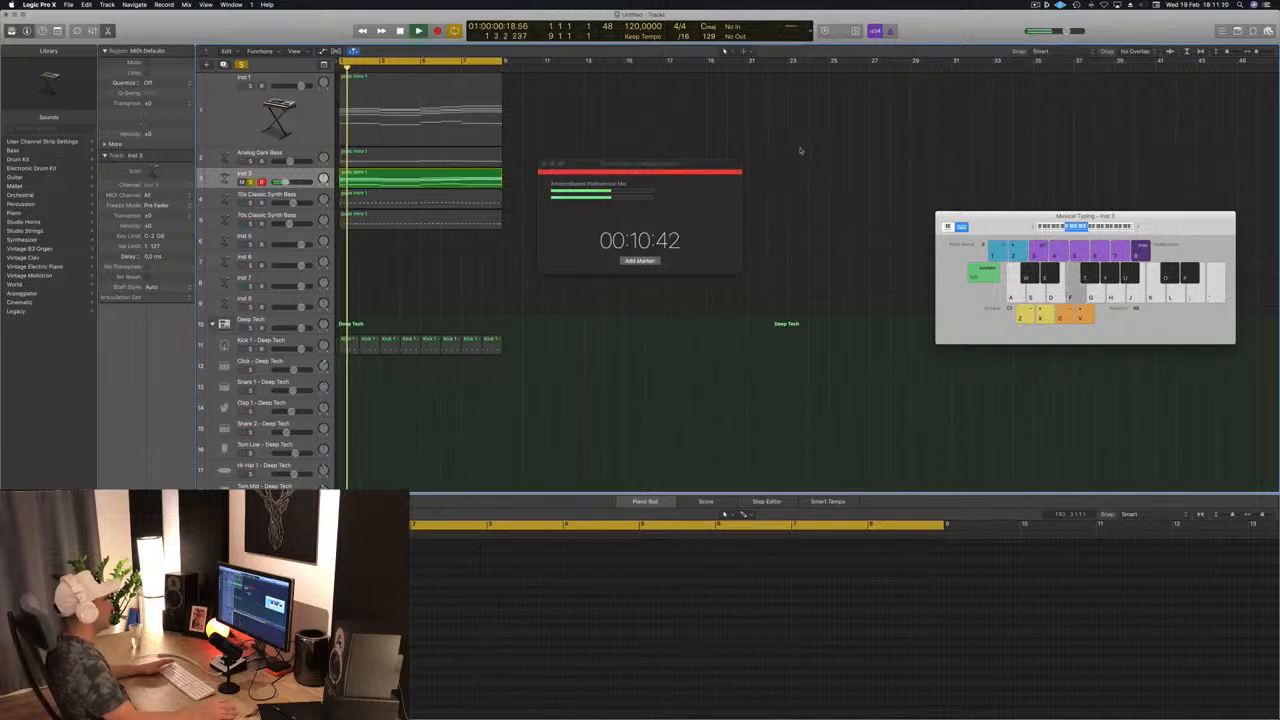
pyautogui.click(545, 164)
pyautogui.press('space')
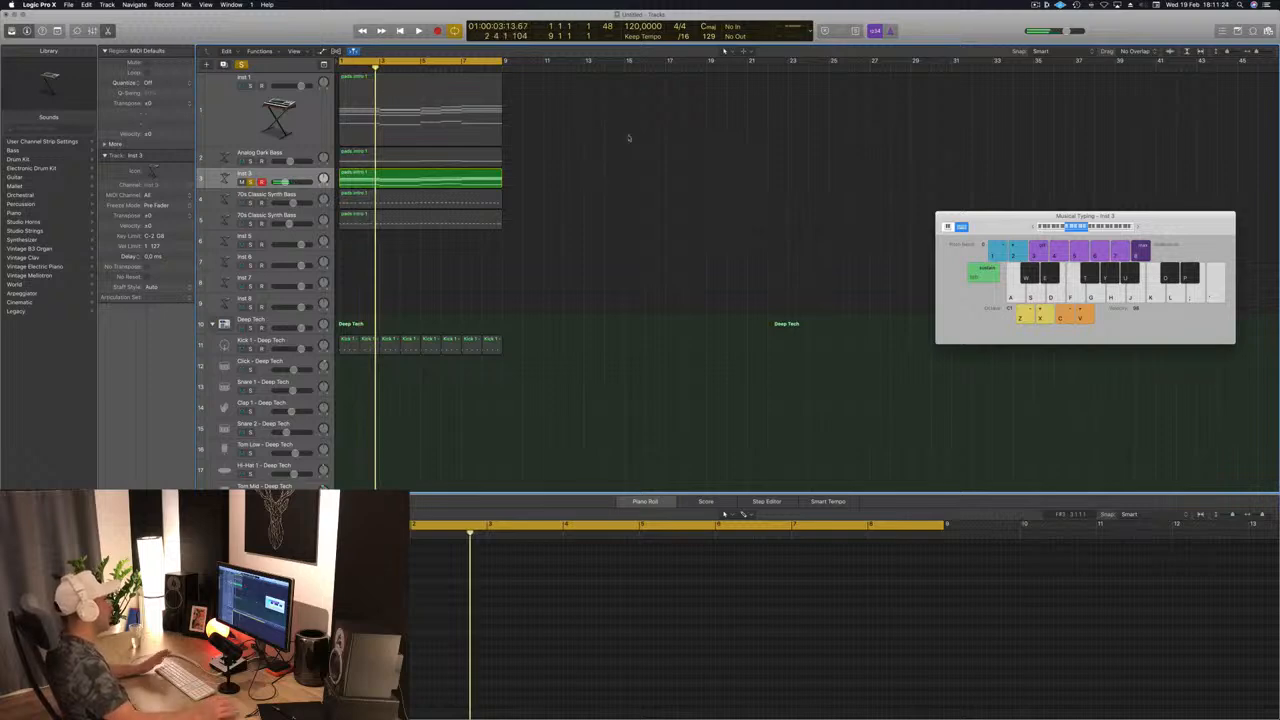
pyautogui.press('space')
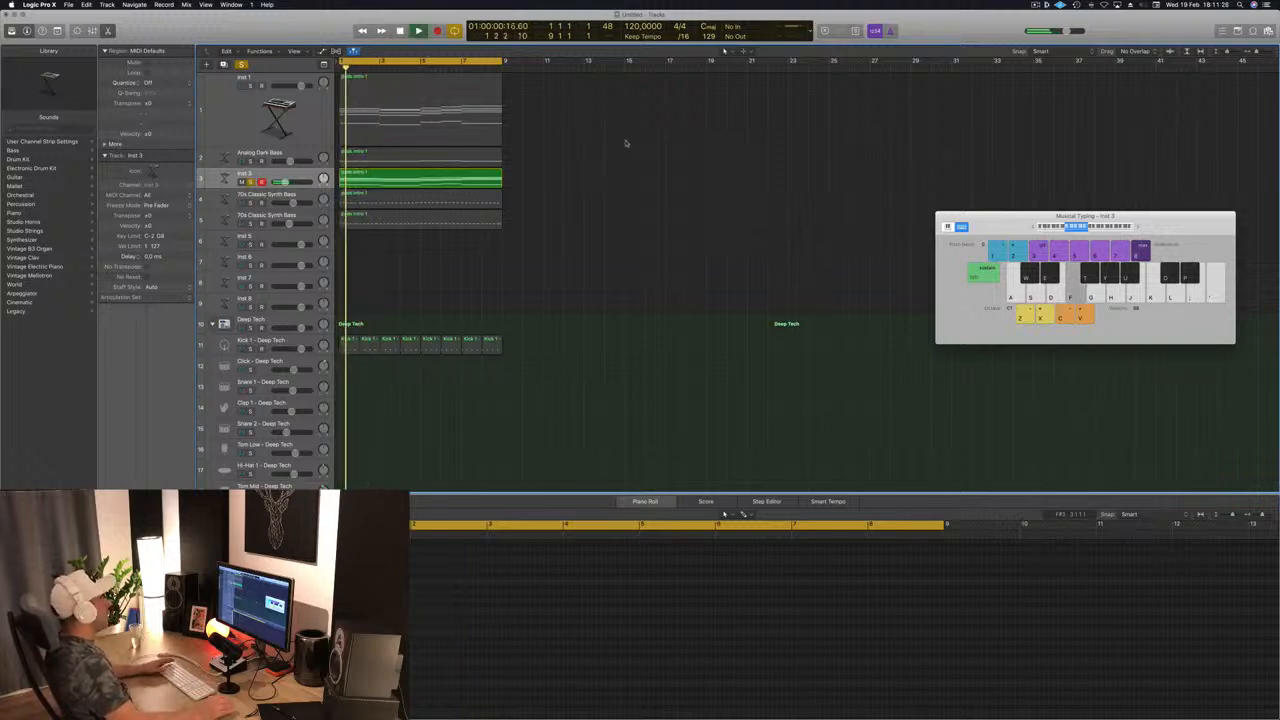
pyautogui.press('super+a')
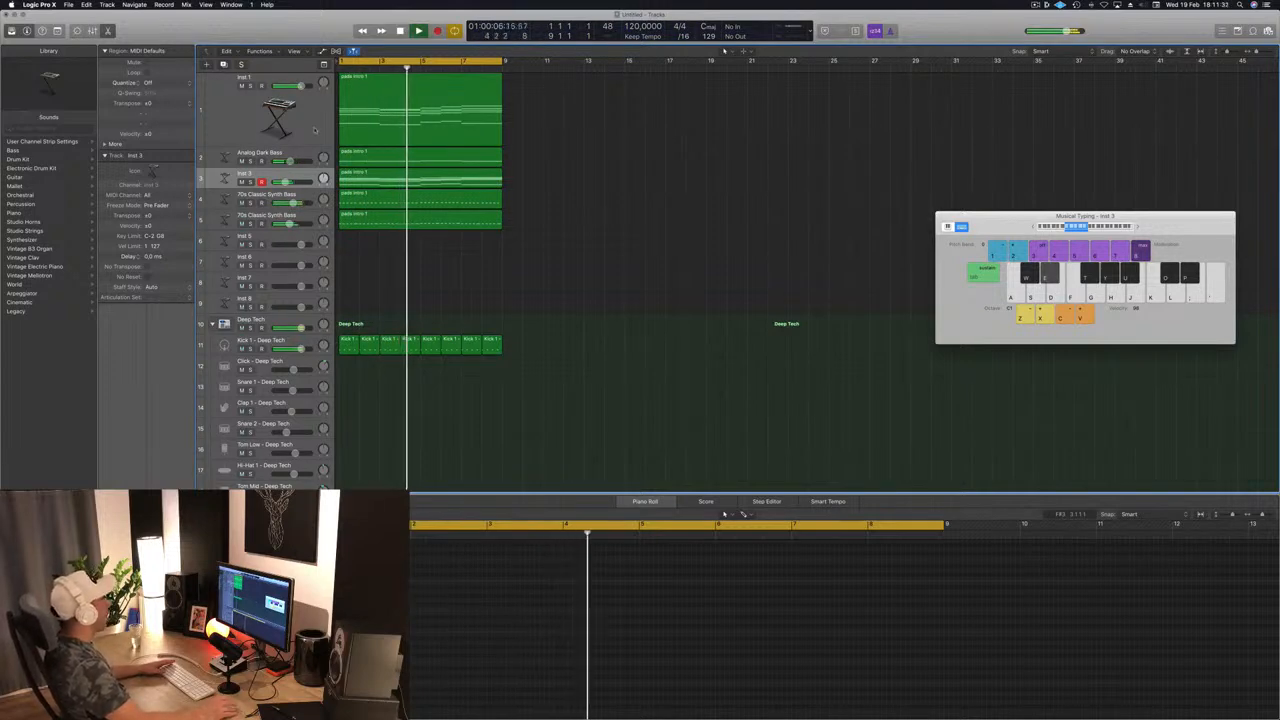
# Reopen the Channel EQ on Inst 1 and set its high-cut band to 320 Hz with a Q of 0.60.
pyautogui.click(465, 94)
pyautogui.press('Return')
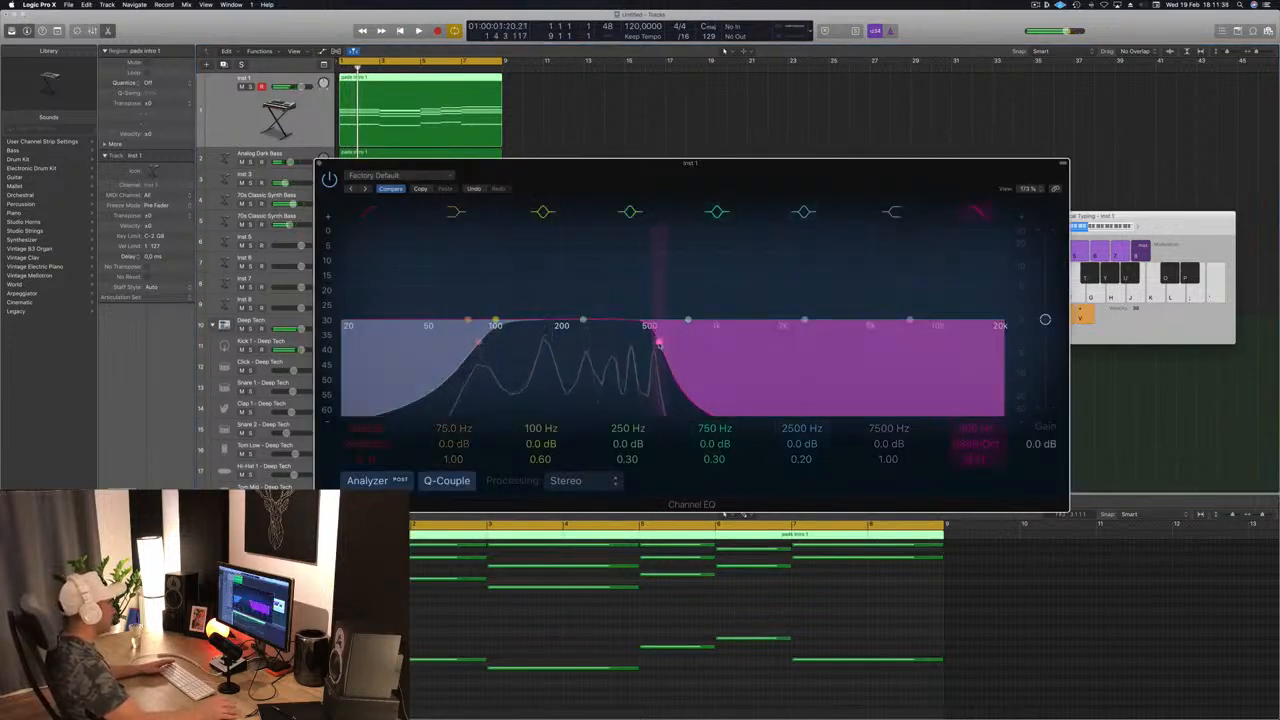
pyautogui.moveTo(658, 343); pyautogui.dragTo(598, 348)
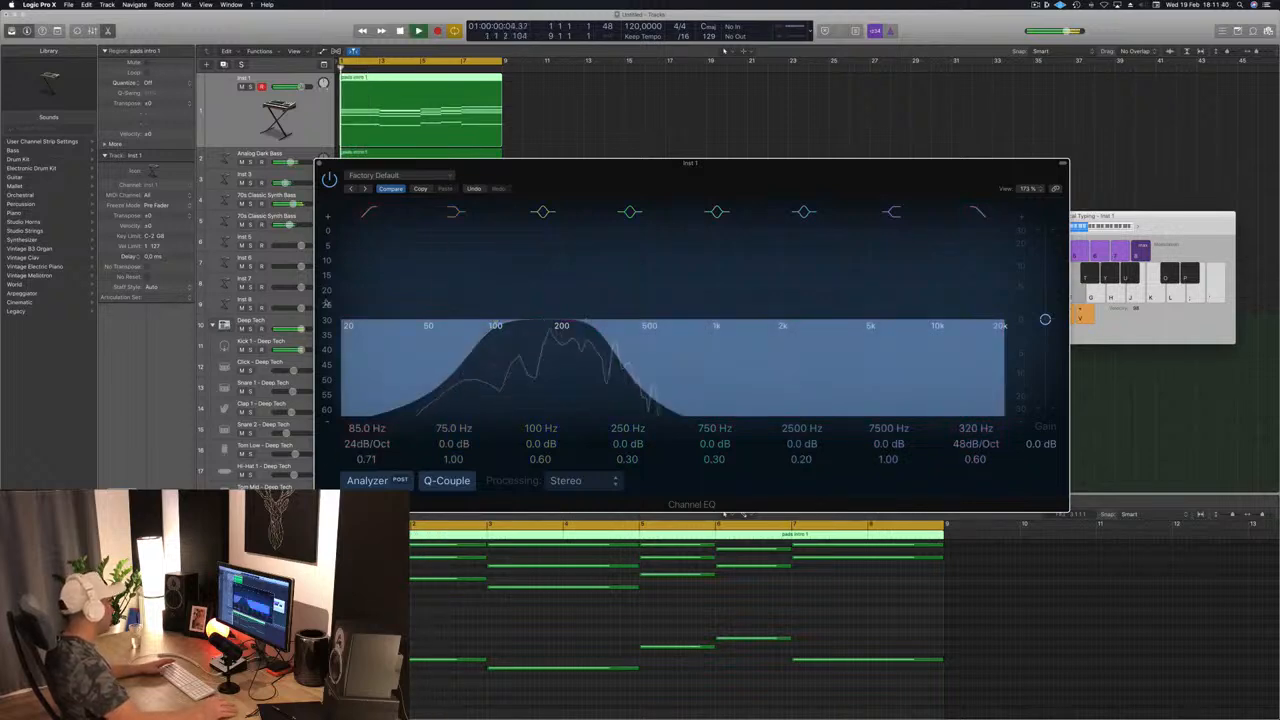
# Compare Inst 1 soloed against the full mix and place the Channel EQ window clear of the tracks.
pyautogui.click(251, 87)
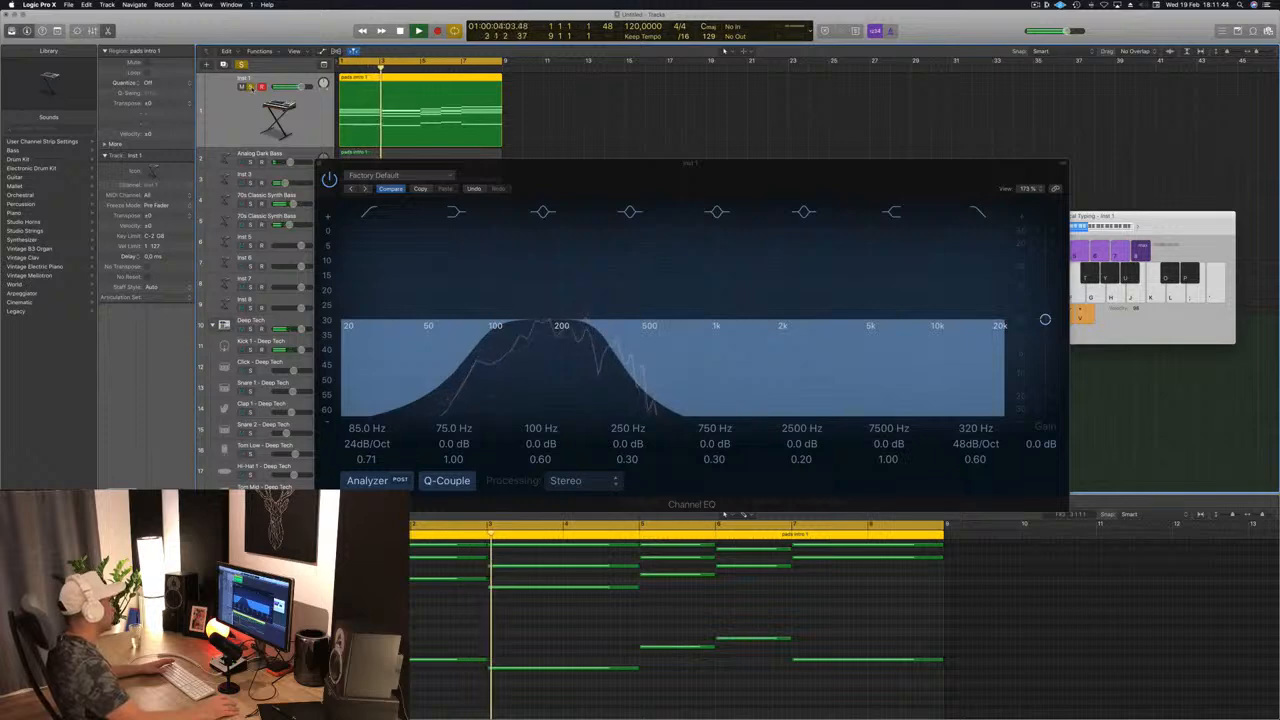
pyautogui.click(251, 87)
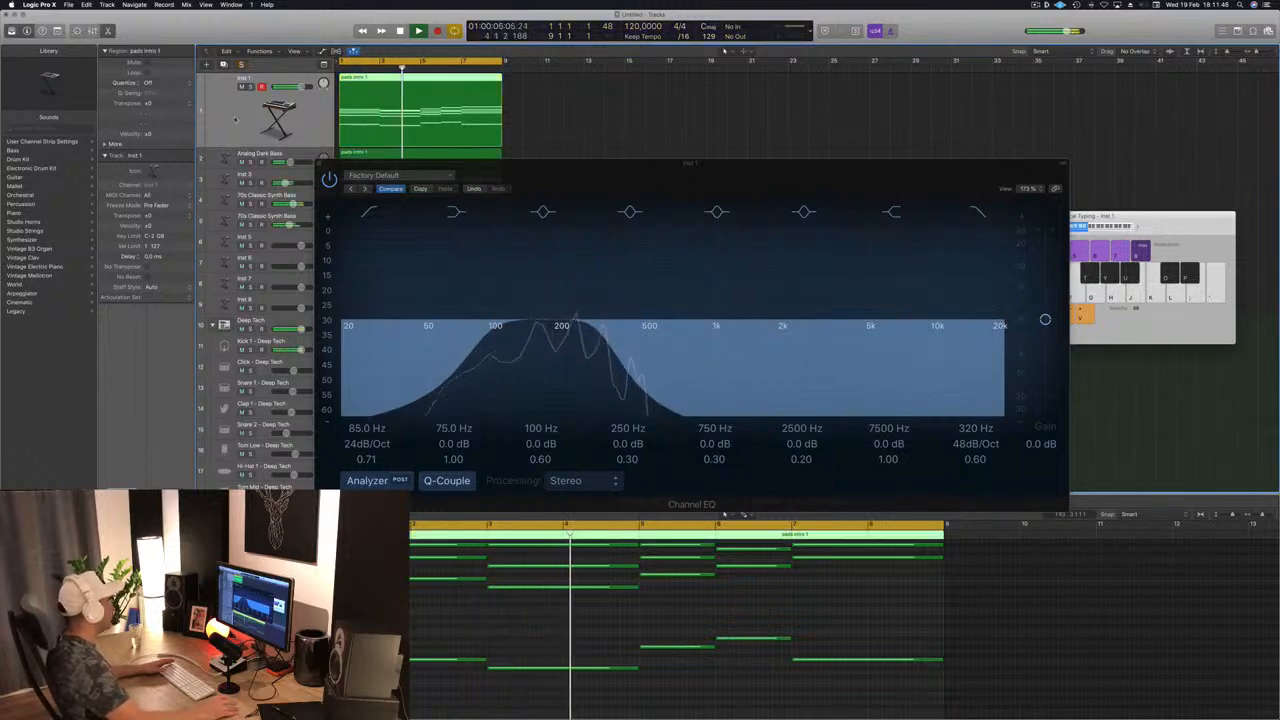
pyautogui.moveTo(320, 164); pyautogui.dragTo(582, 172)
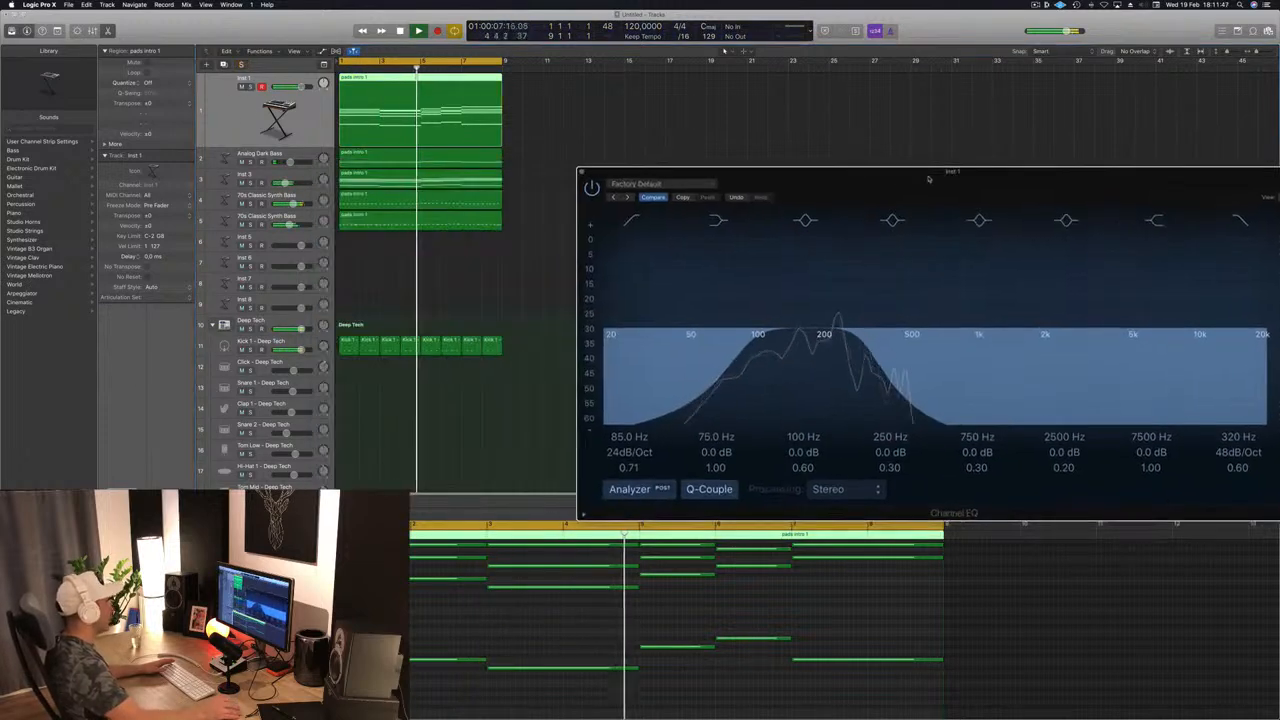
# Close the Channel EQ and check the processing load in the Performance Meter during playback.
pyautogui.click(583, 174)
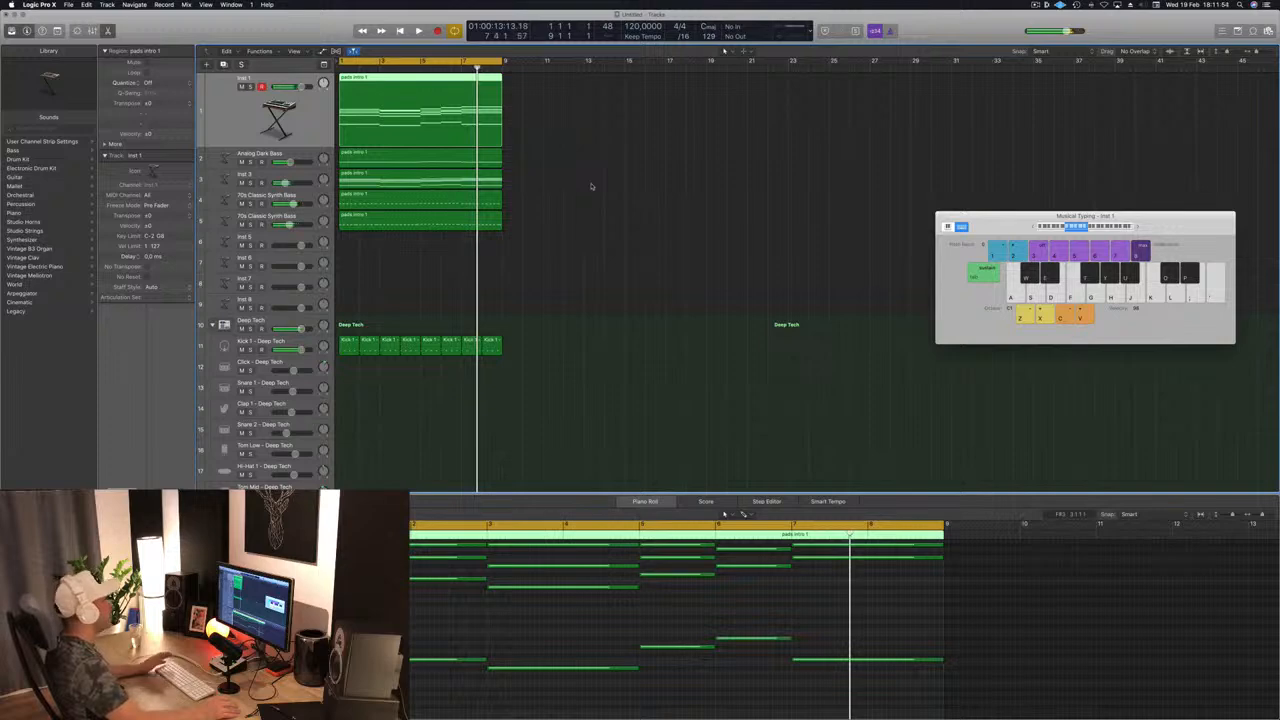
pyautogui.doubleClick(798, 28)
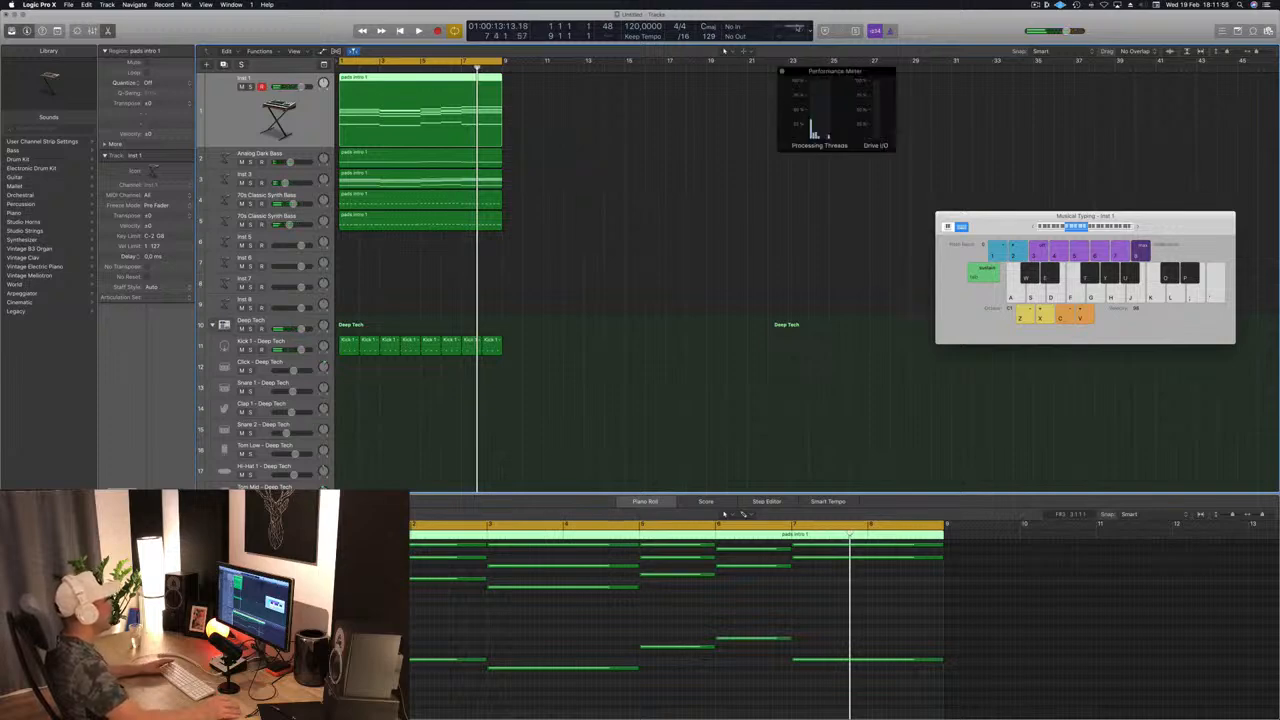
pyautogui.press('space')
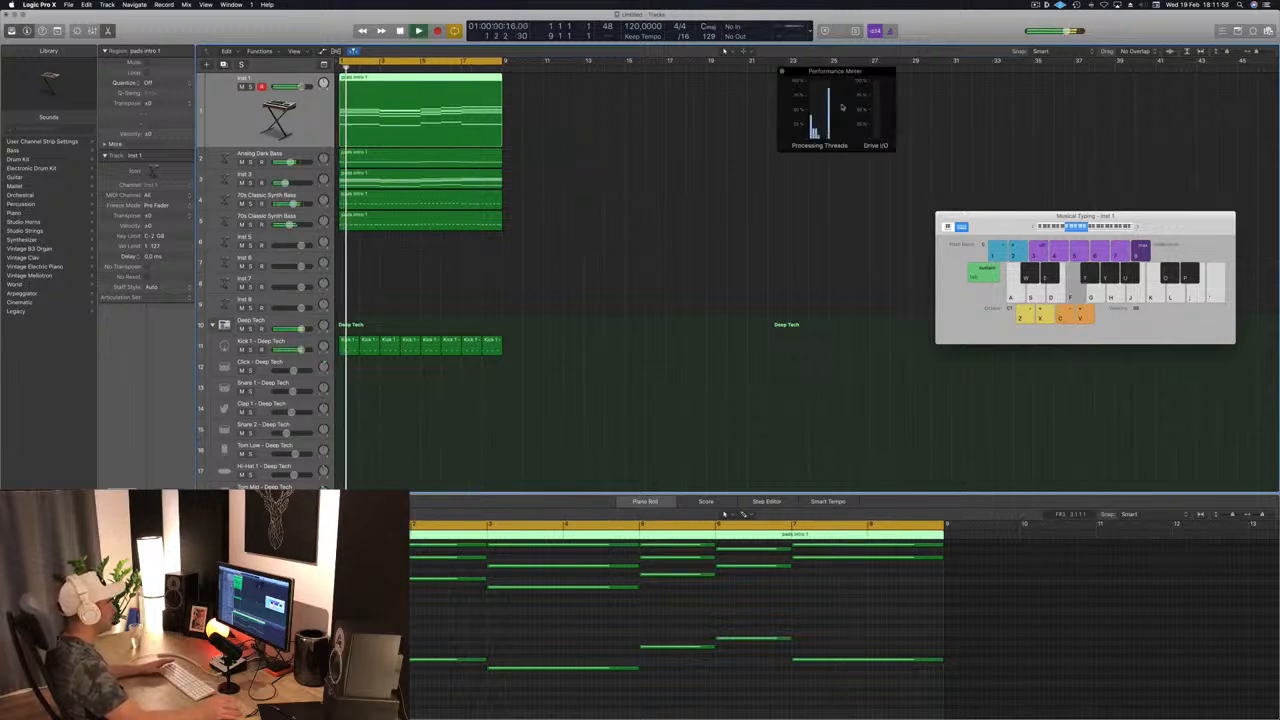
pyautogui.click(782, 73)
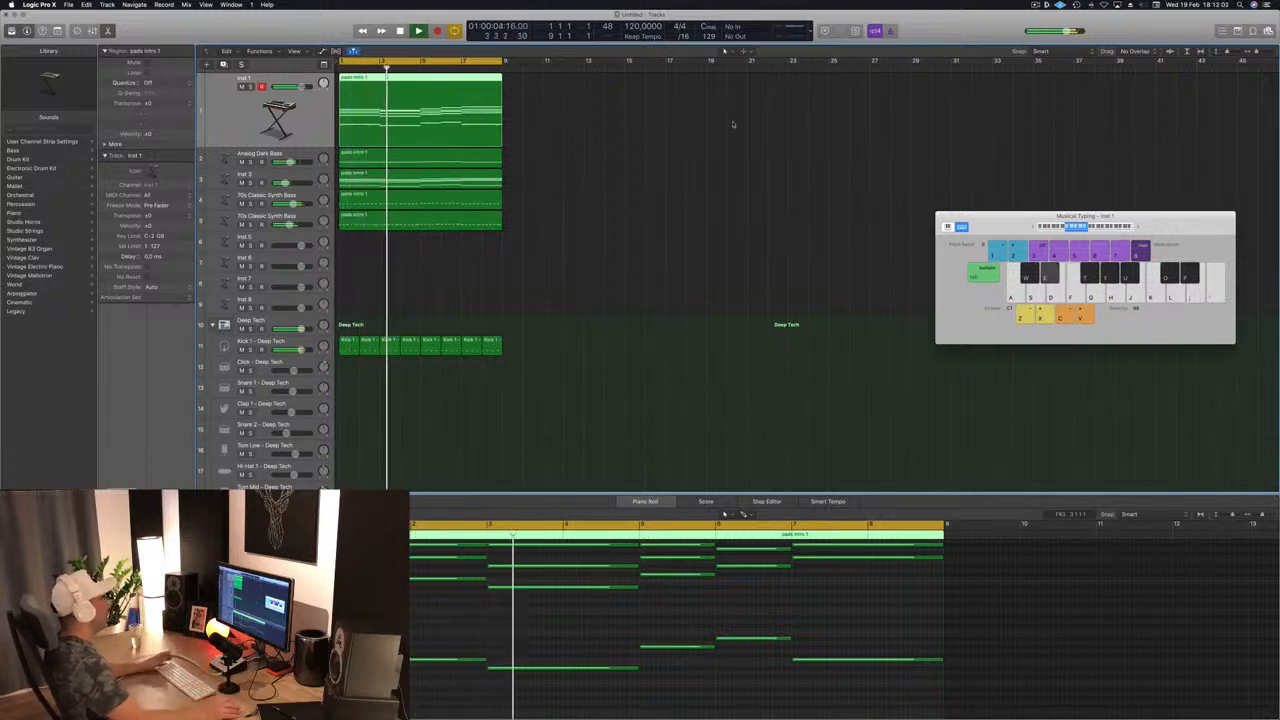
# Deselect the region and listen to the full arrangement again.
pyautogui.click(731, 123)
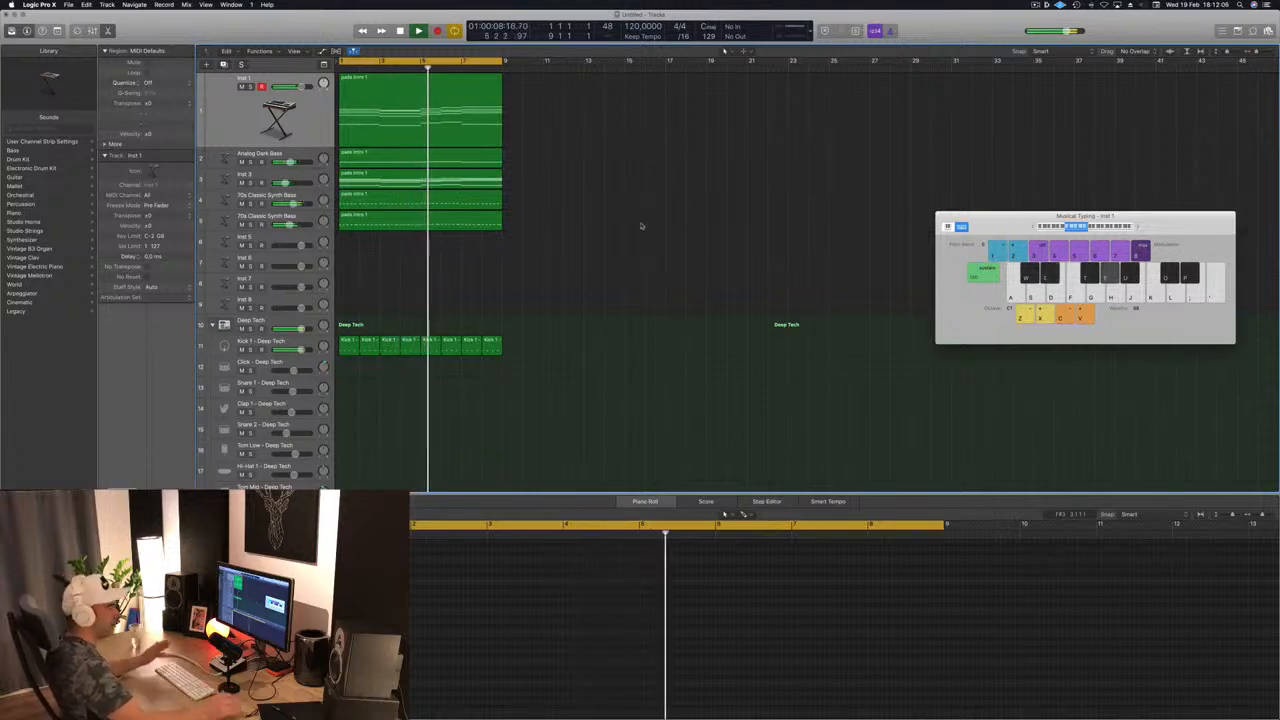
pyautogui.press('space')
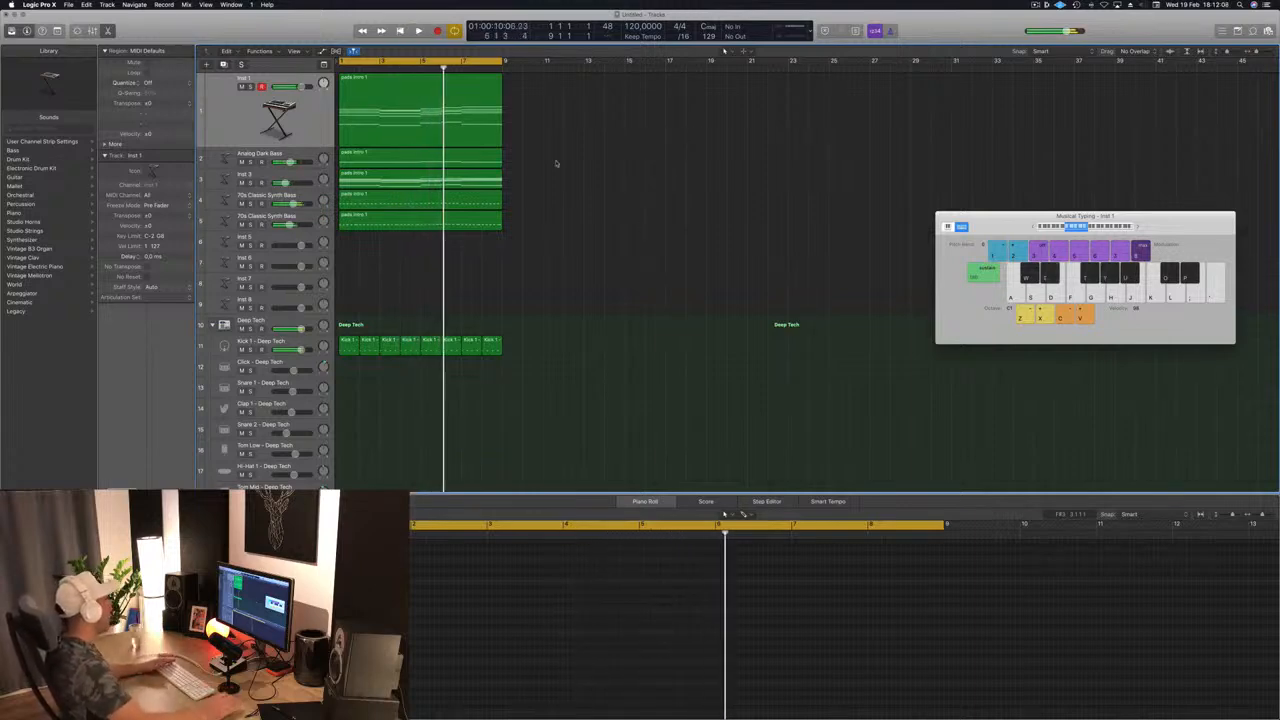
pyautogui.press('space')
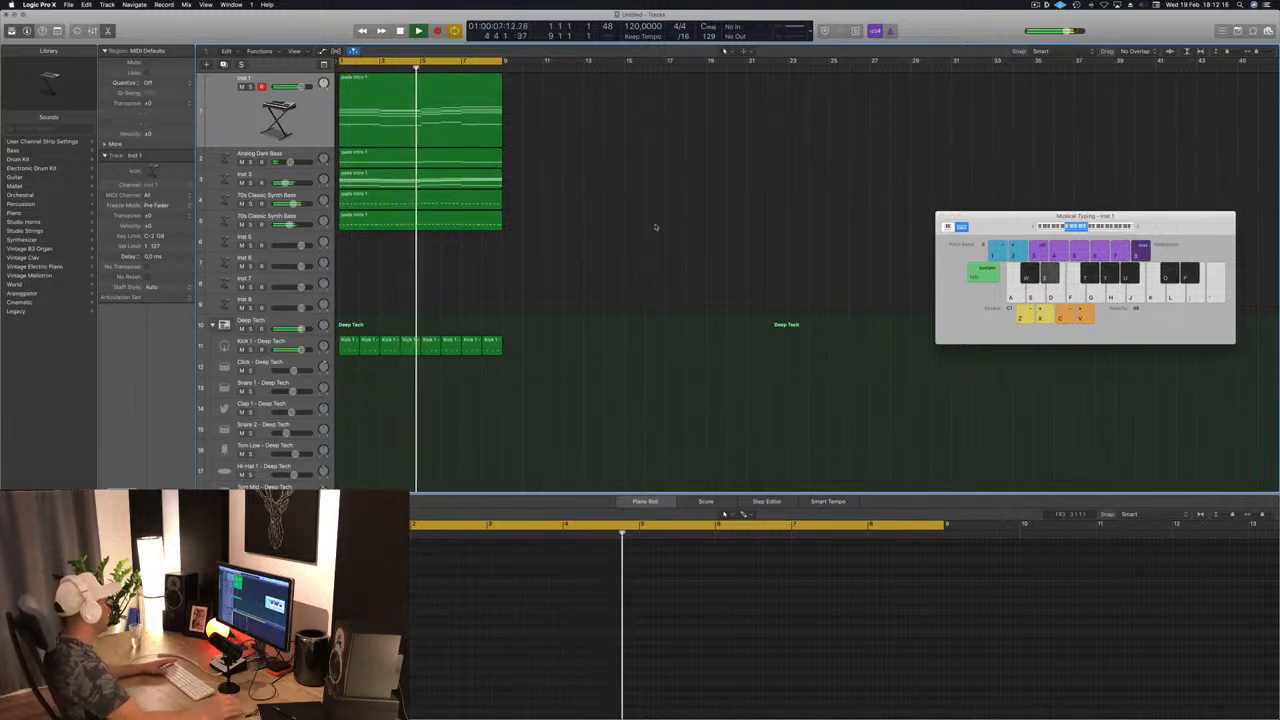
pyautogui.press('space')
# Duplicate the second 70s Classic Synth Bass track with its sound and copy its region onto the new track.
pyautogui.click(314, 216)
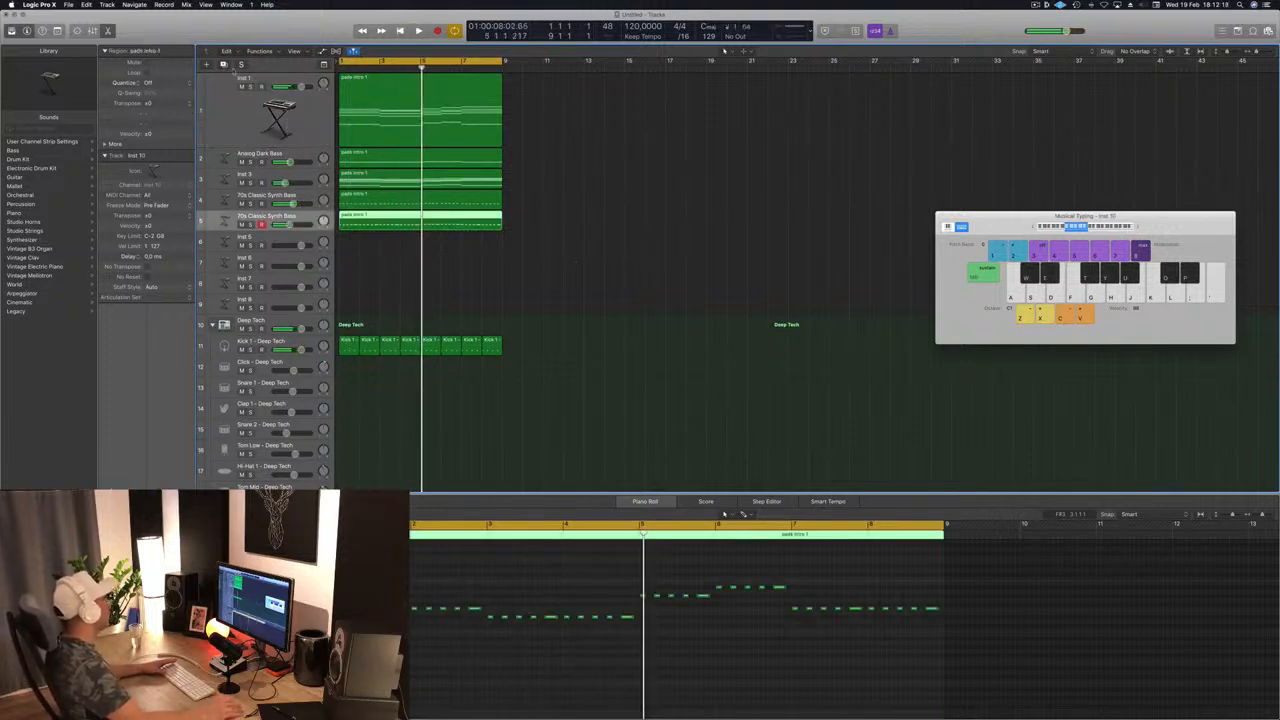
pyautogui.press('super+d')
pyautogui.moveTo(414, 227); pyautogui.dragTo(402, 253)
# Keep only the last note of each bar in the copied region, raise the notes one octave and play them.
pyautogui.click(499, 558)
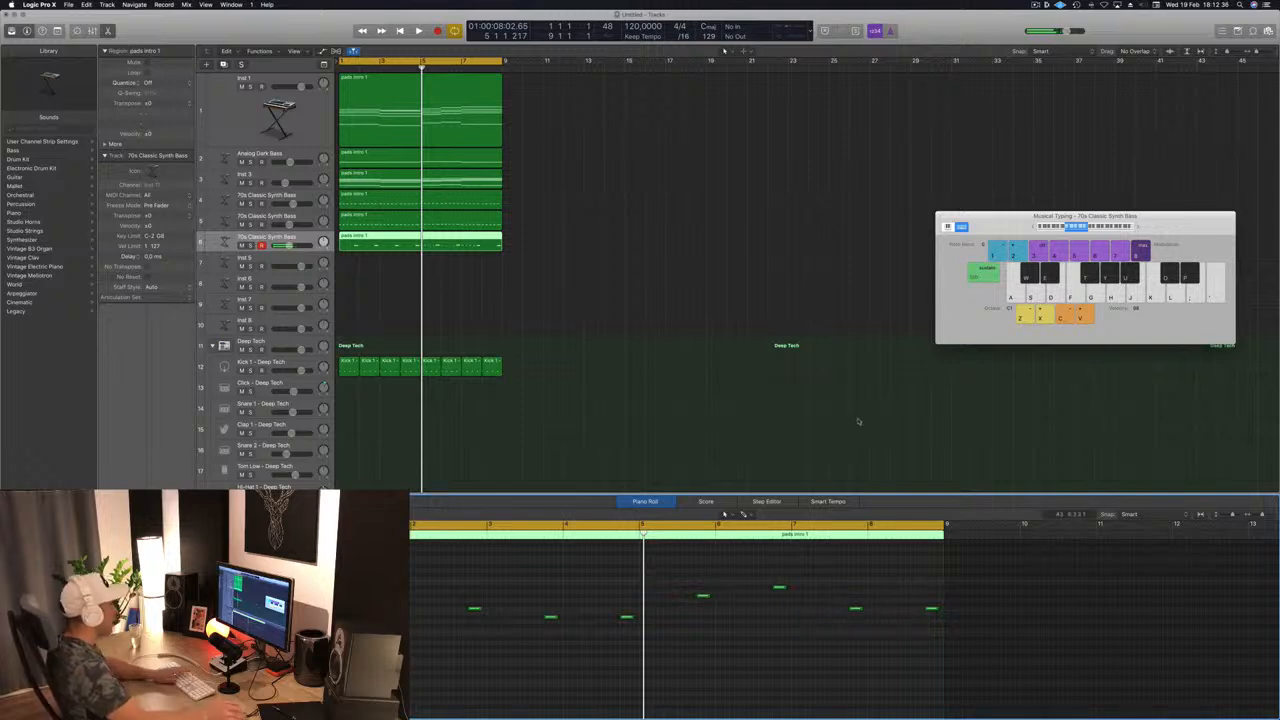
pyautogui.press('space')
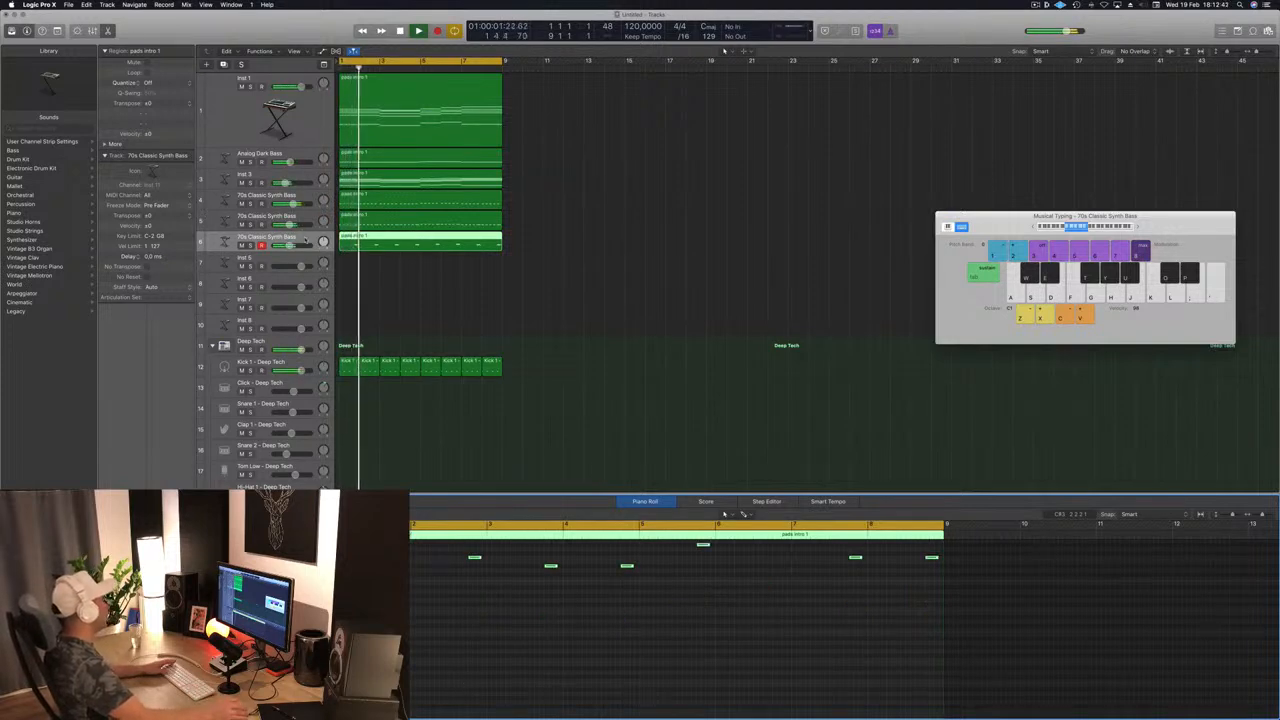
pyautogui.press('space')
pyautogui.press('space')
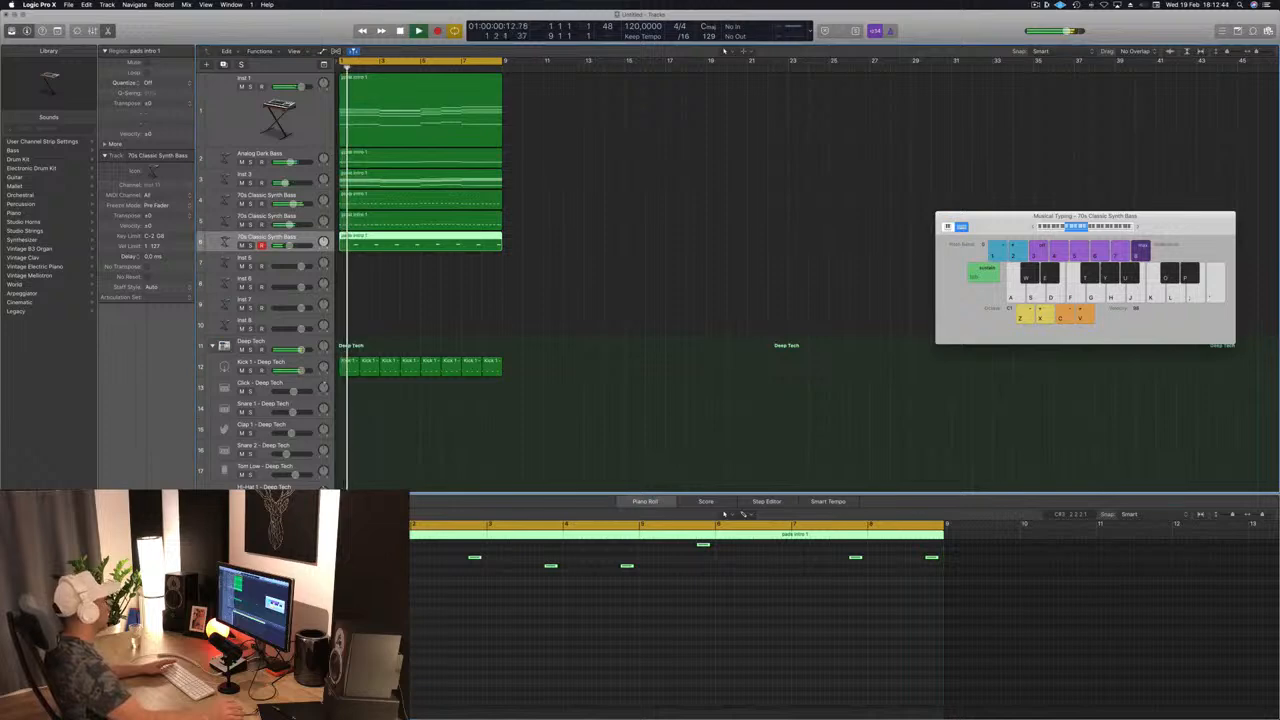
# Open Alchemy on the newest 70s Classic Synth Bass track and filter its presets to the Brass category.
pyautogui.click(124, 535)
pyautogui.moveTo(327, 44); pyautogui.dragTo(857, 186)
pyautogui.press('space')
pyautogui.press('space')
pyautogui.click(553, 262)
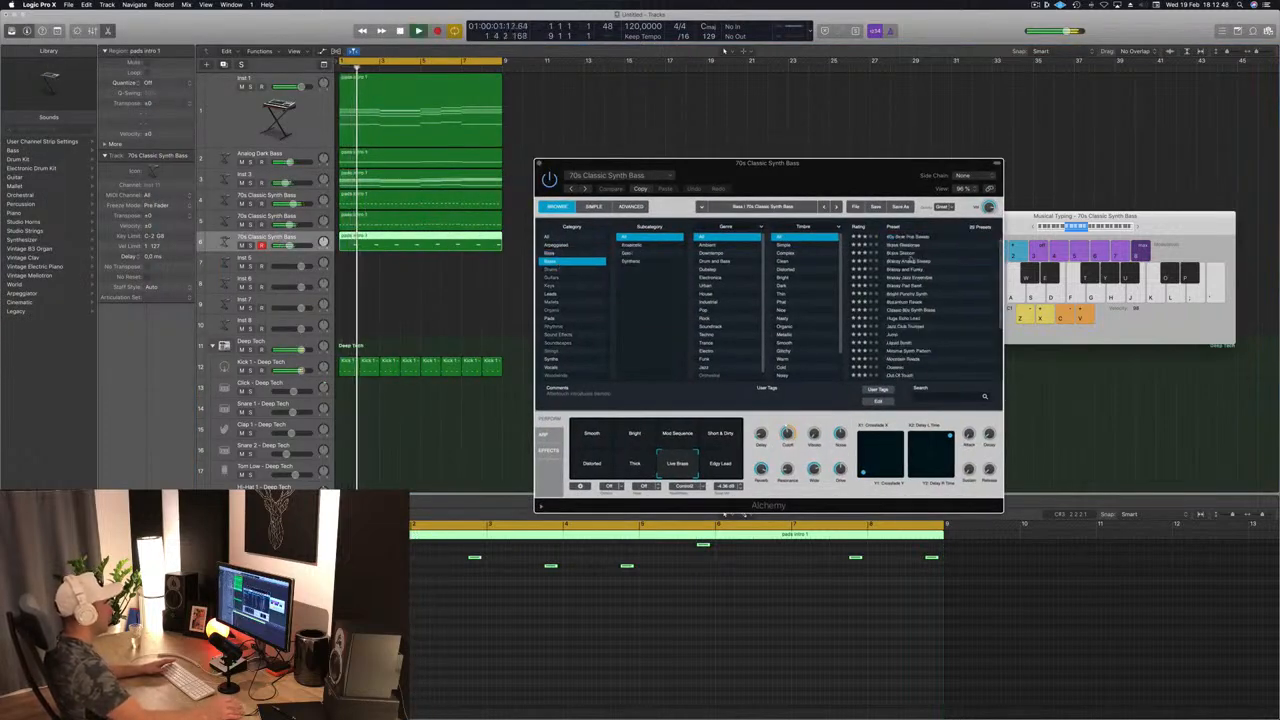
# Audition the Brassy Jazz Ensemble, Byzantium Reeds and Classic 80s Synth Brass presets on the new layer.
pyautogui.click(912, 277)
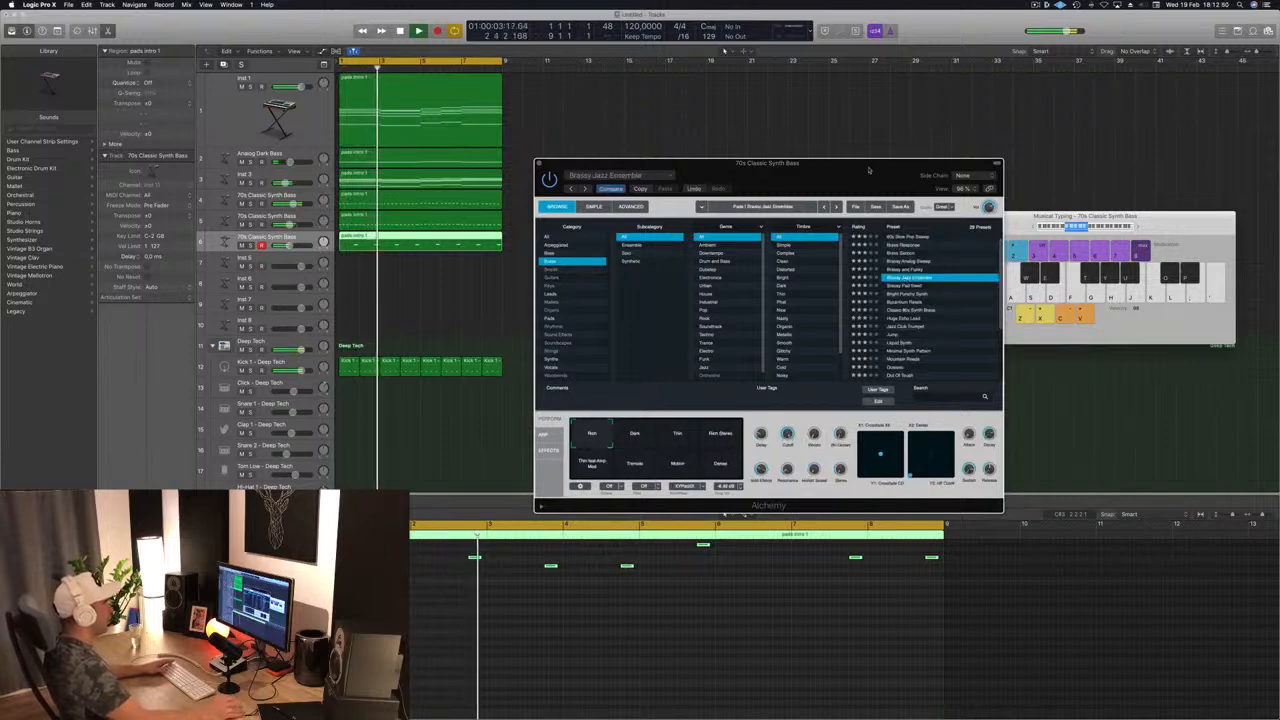
pyautogui.moveTo(857, 176); pyautogui.dragTo(901, 145)
pyautogui.click(942, 271)
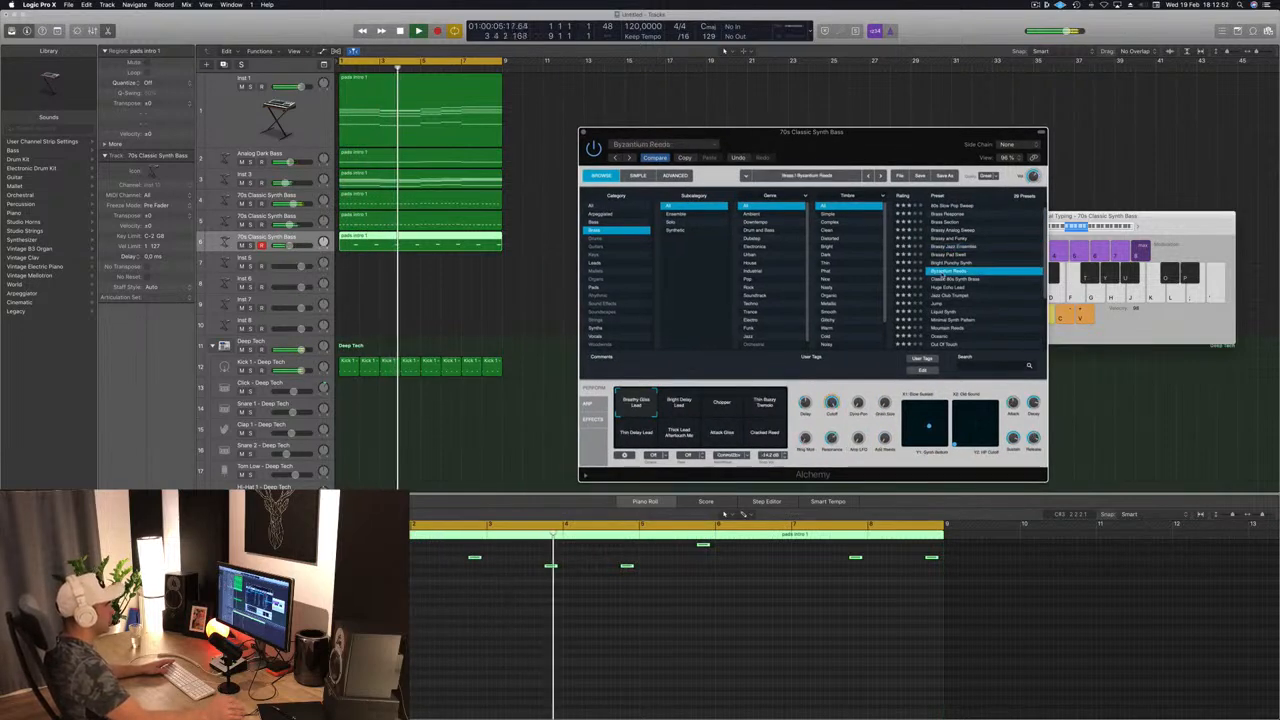
pyautogui.click(958, 279)
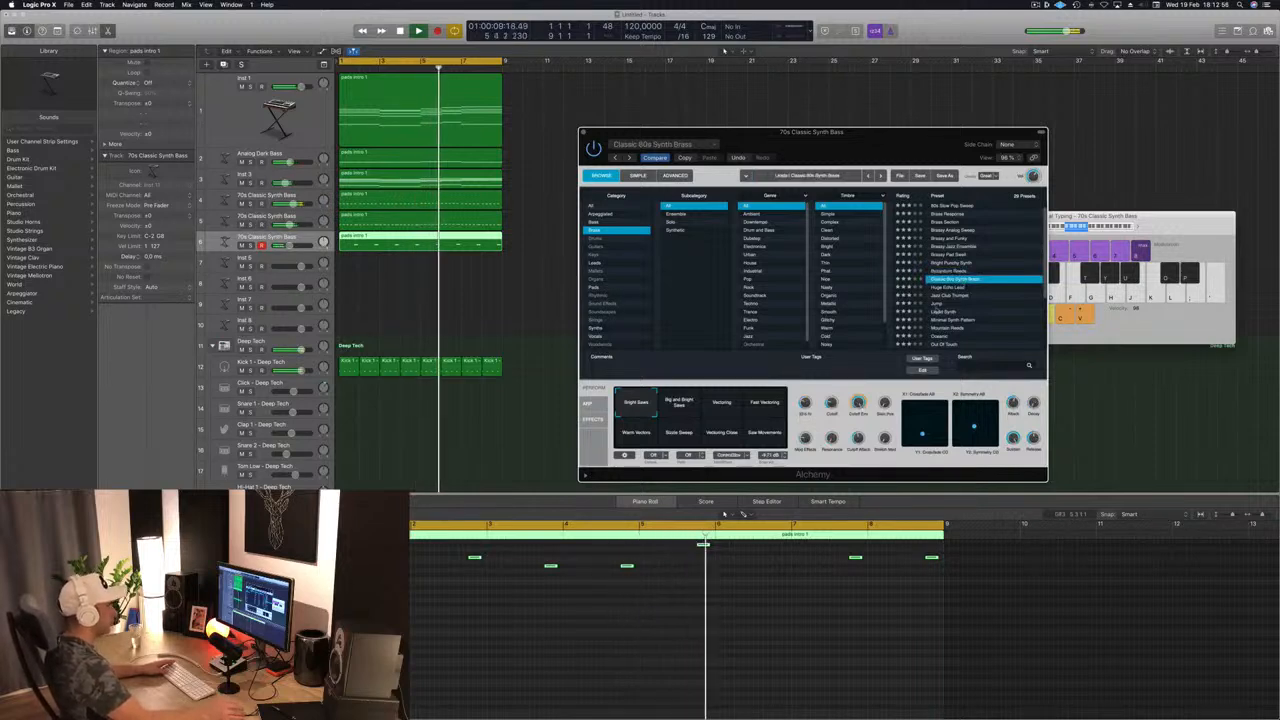
# Lower the region's notes two octaves and audition the 80s Pop Synth Brass preset with them.
pyautogui.click(575, 646)
pyautogui.press('space')
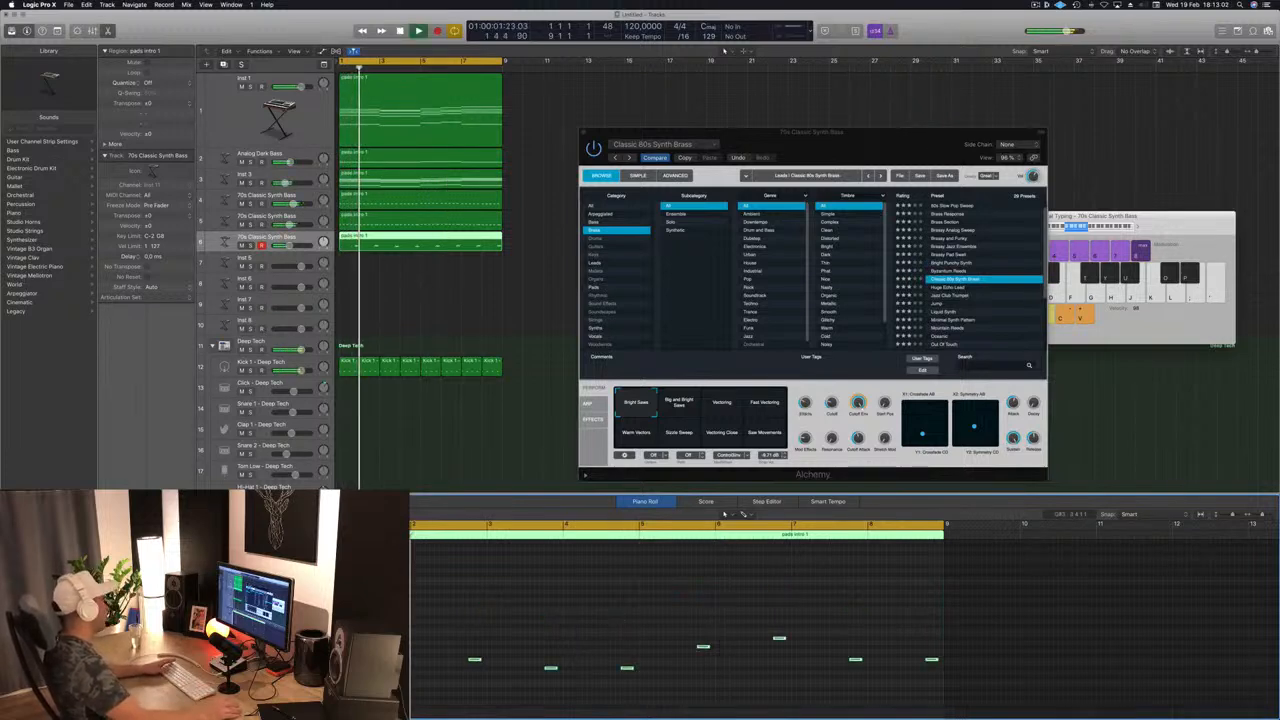
pyautogui.scroll(1, 976, 216)
pyautogui.click(964, 210)
pyautogui.click(963, 209)
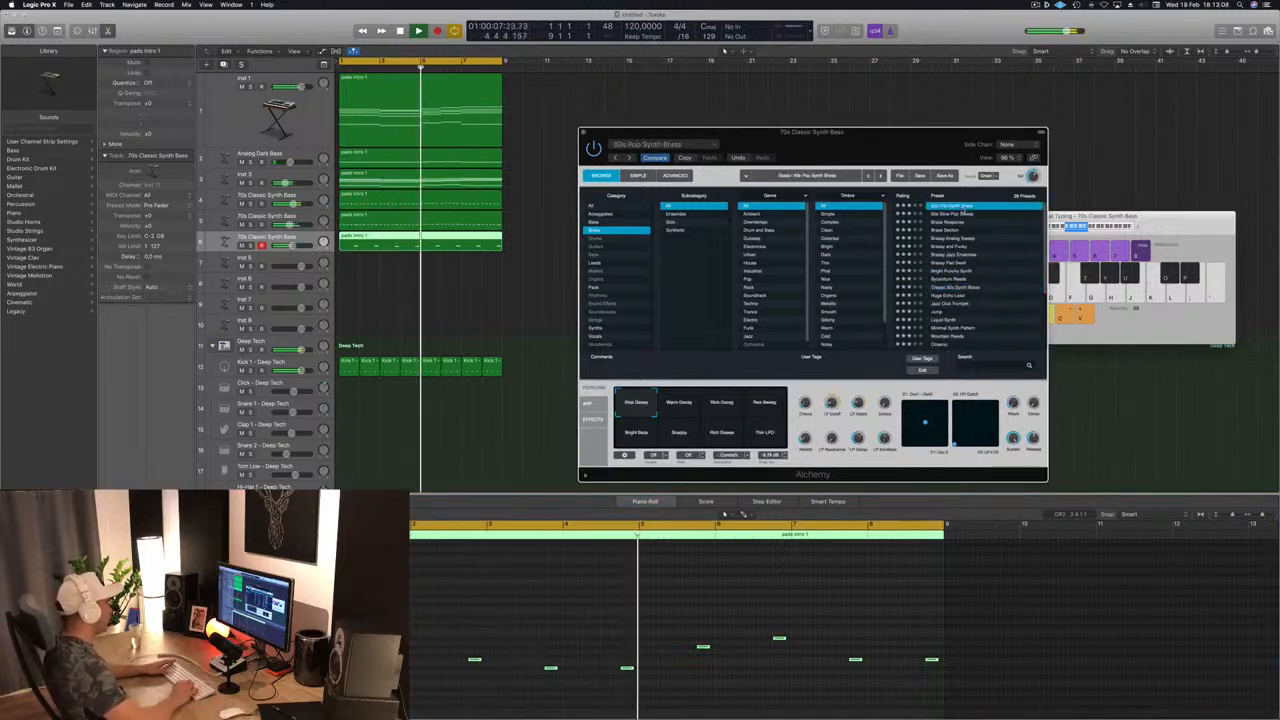
pyautogui.click(725, 514)
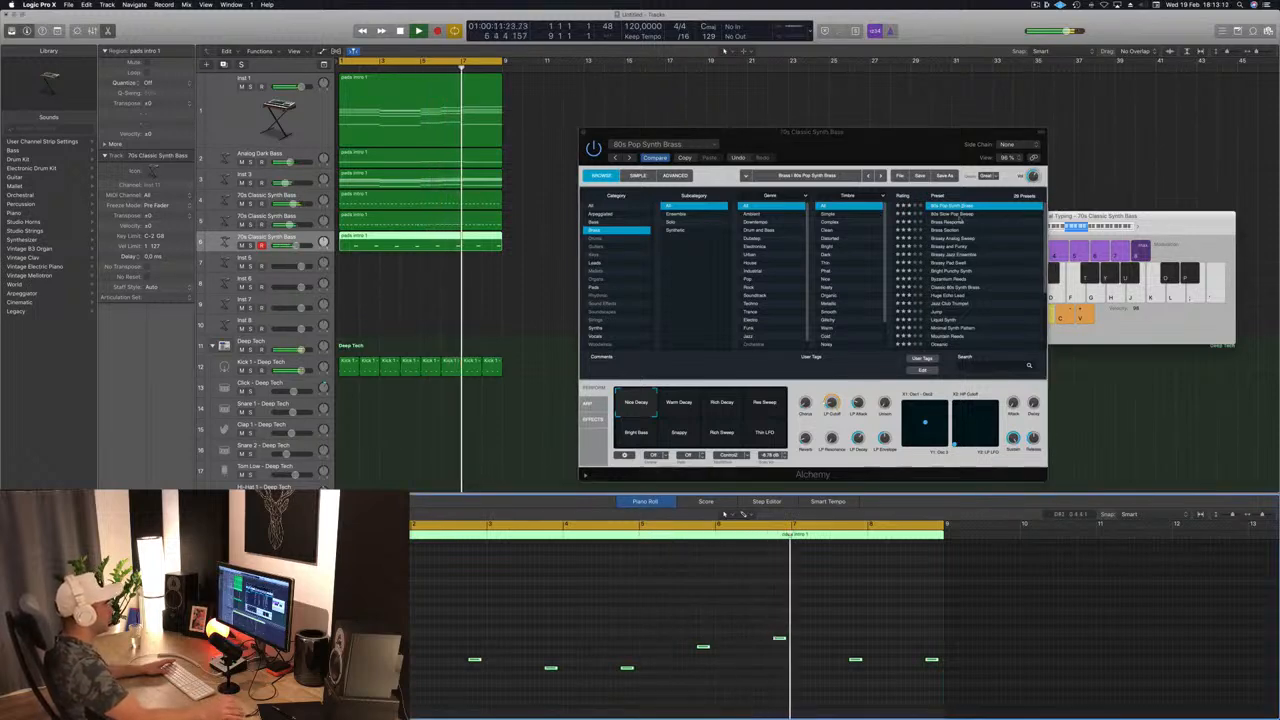
# Audition 80s Slow Pop Sweep, settle on the Brass Response preset, close Alchemy and stop playback.
pyautogui.click(955, 215)
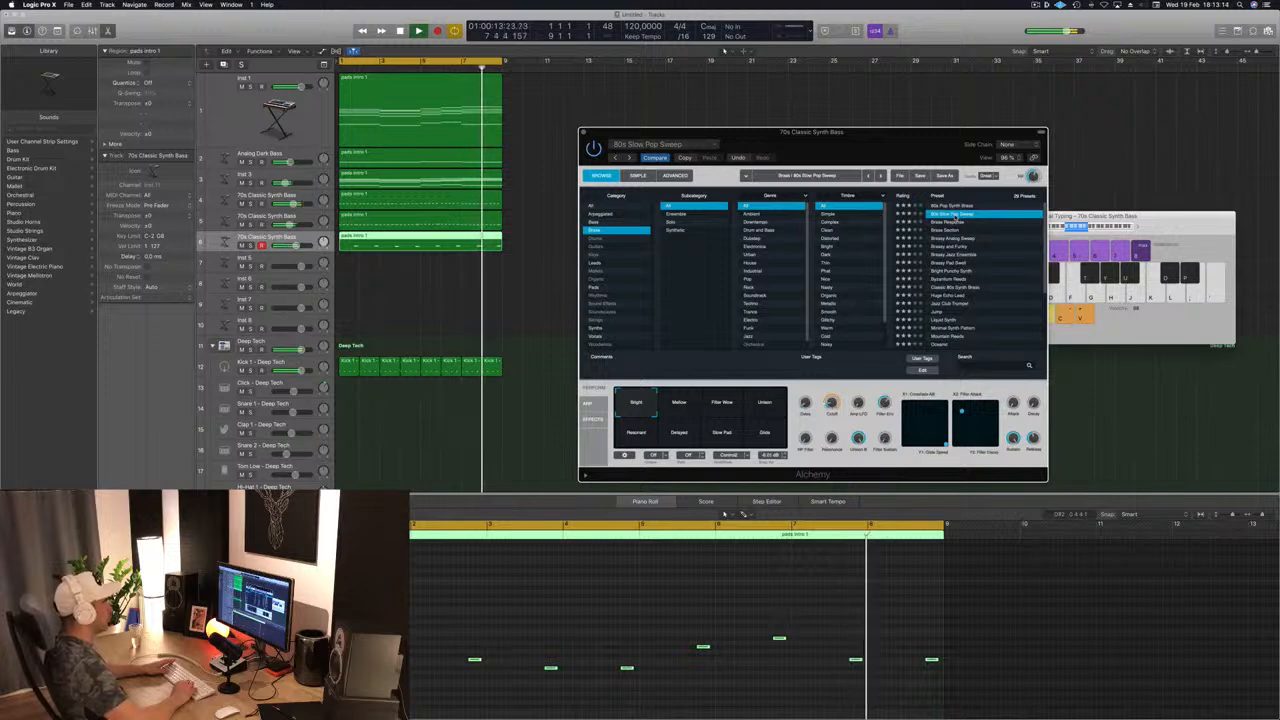
pyautogui.press('Down')
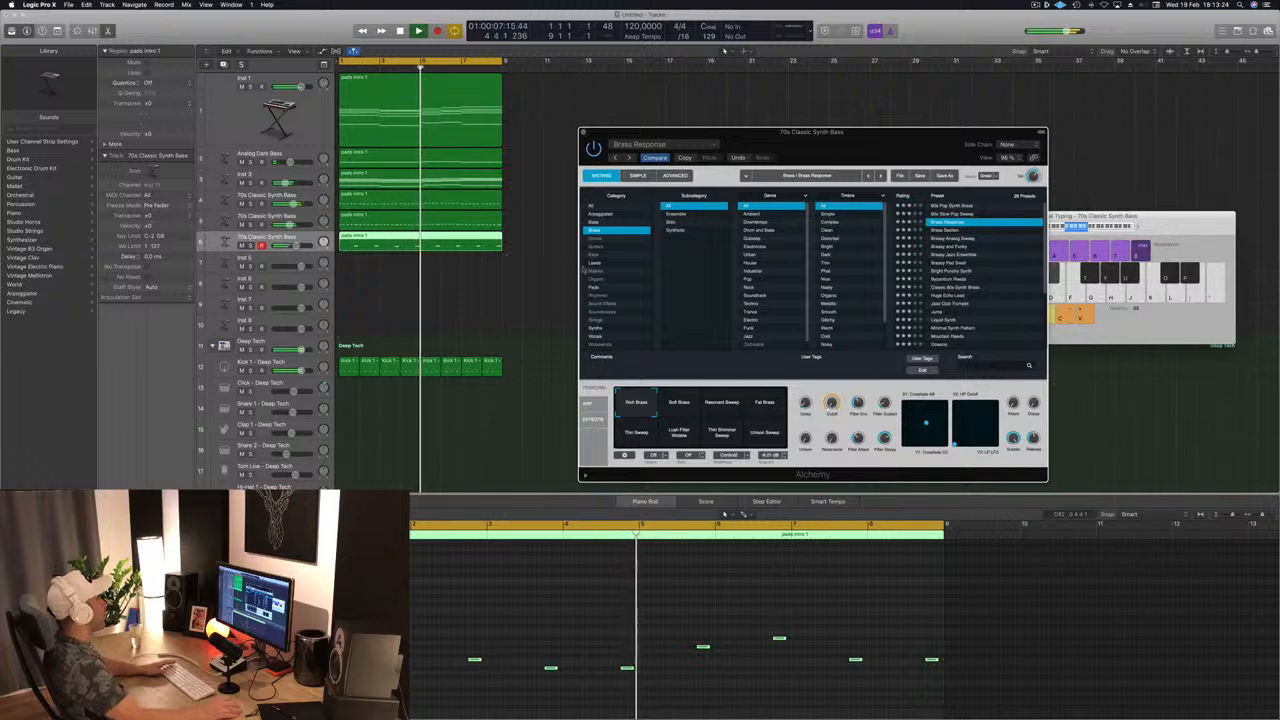
pyautogui.click(583, 132)
pyautogui.press('space')
# Move the first Kick 1 region onto the Snare 1 track at bar 1.
pyautogui.scroll(-5, 545, 314)
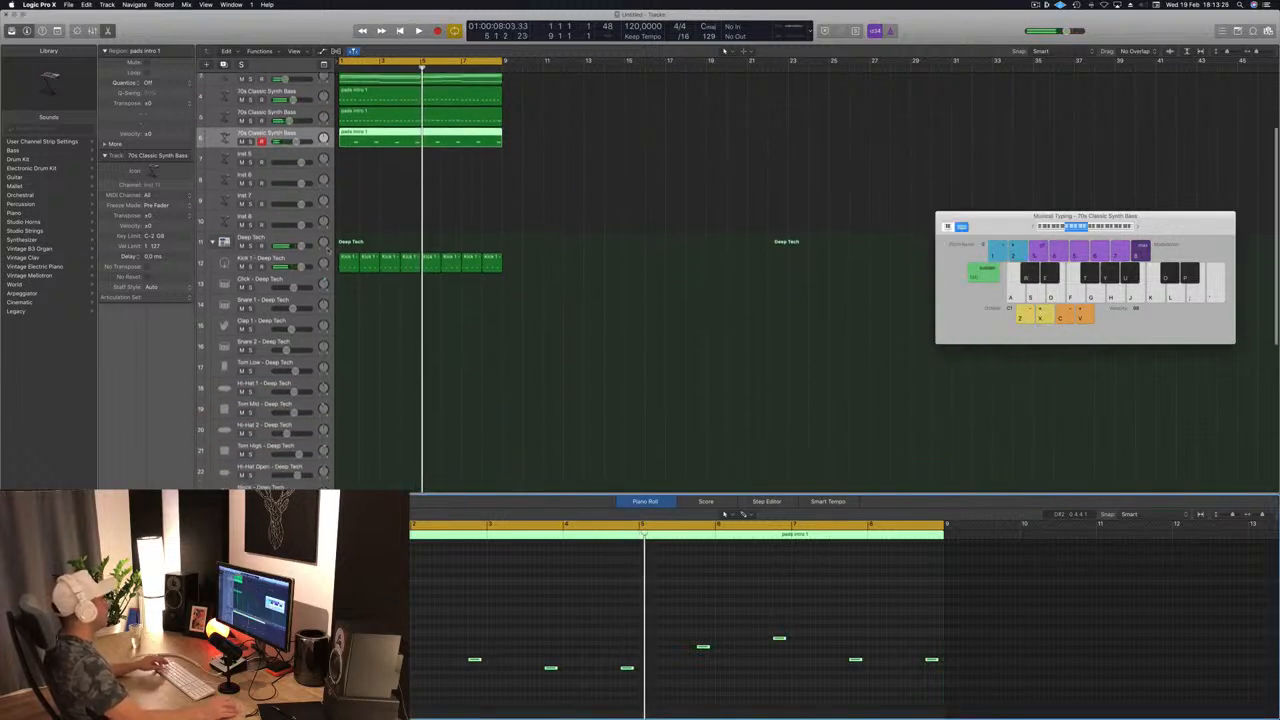
pyautogui.click(348, 262)
pyautogui.moveTo(346, 264); pyautogui.dragTo(348, 304)
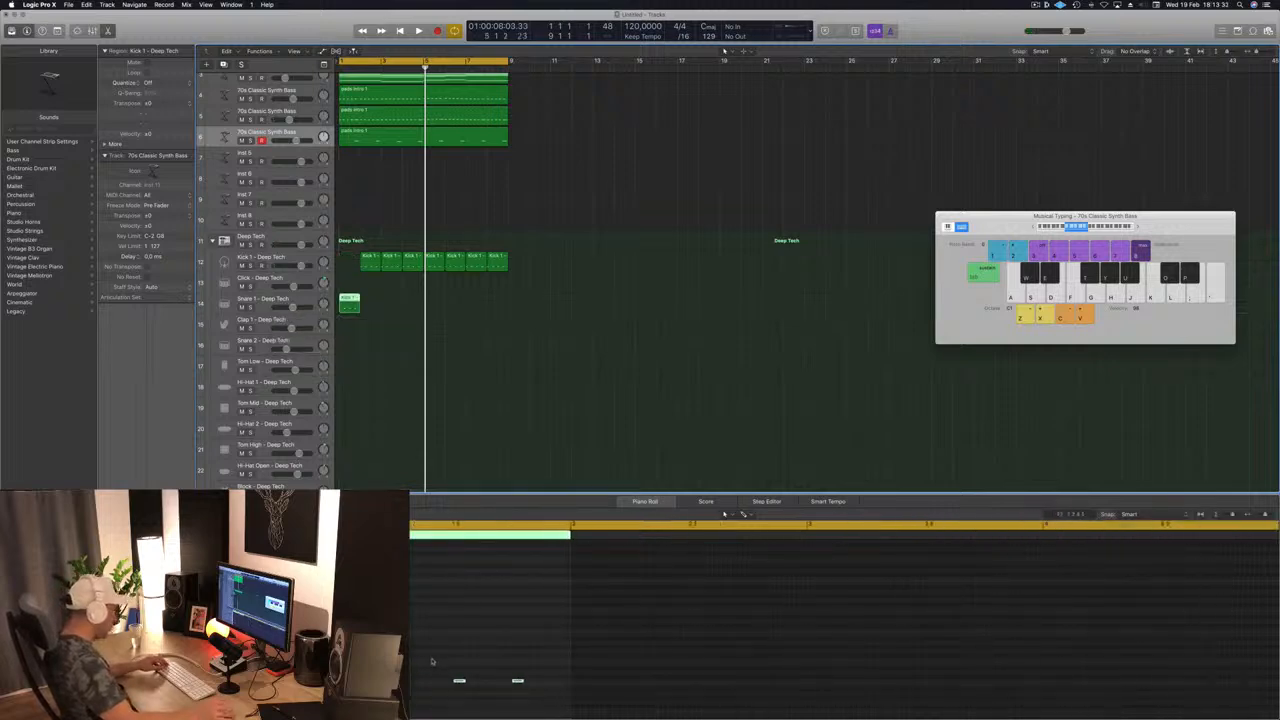
# Rework the Snare 1 region's notes, moving the beat 4 hit to the snare pitch and adding one half a beat after it.
pyautogui.click(488, 670)
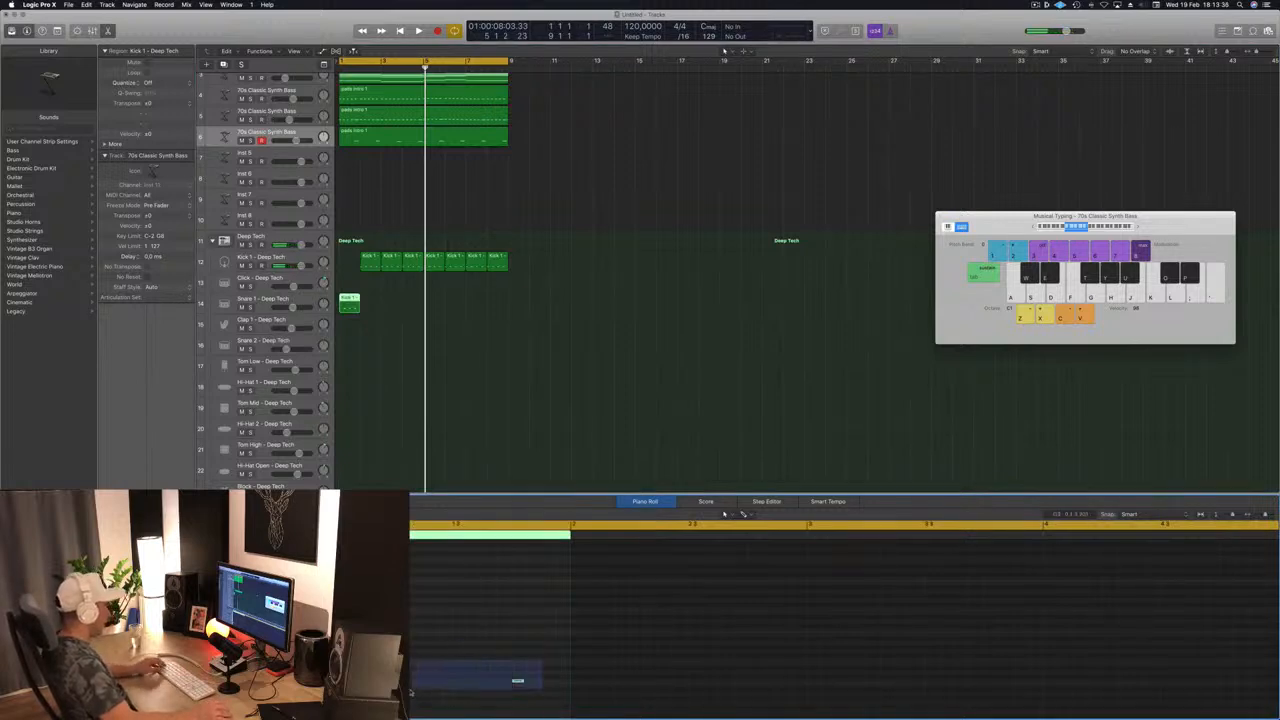
pyautogui.moveTo(542, 661); pyautogui.dragTo(342, 691)
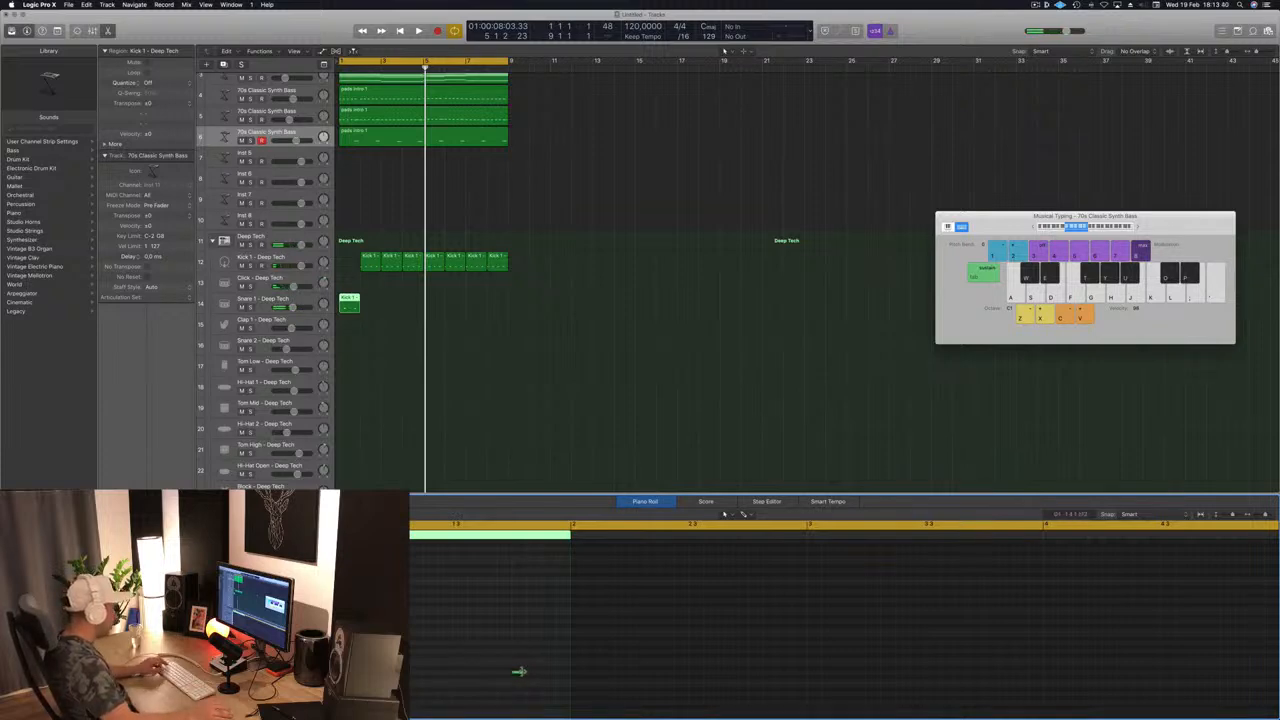
pyautogui.click(548, 673)
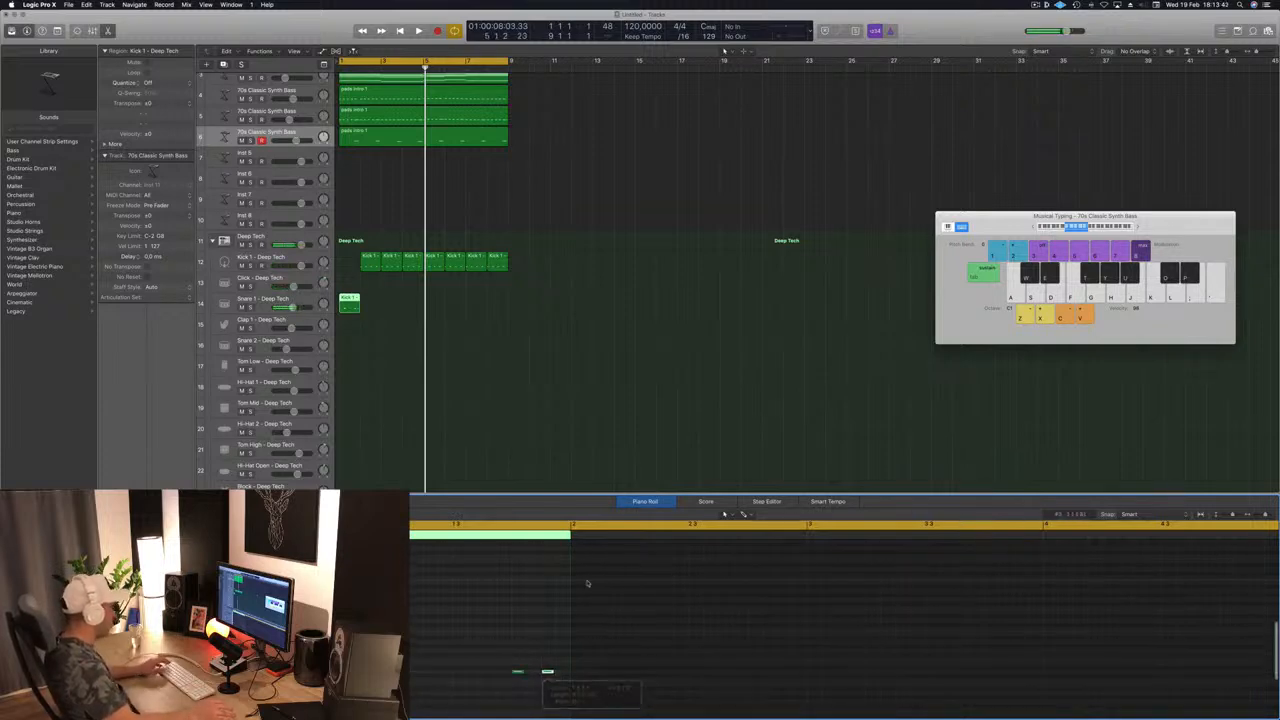
# Fill all eight bars of Snare 1 with the pattern, restore the first Kick 1 region and play the result.
pyautogui.keyDown('alt'); pyautogui.moveTo(366, 260); pyautogui.dragTo(432, 308); pyautogui.keyUp('alt')
pyautogui.click(349, 299)
pyautogui.press('space')
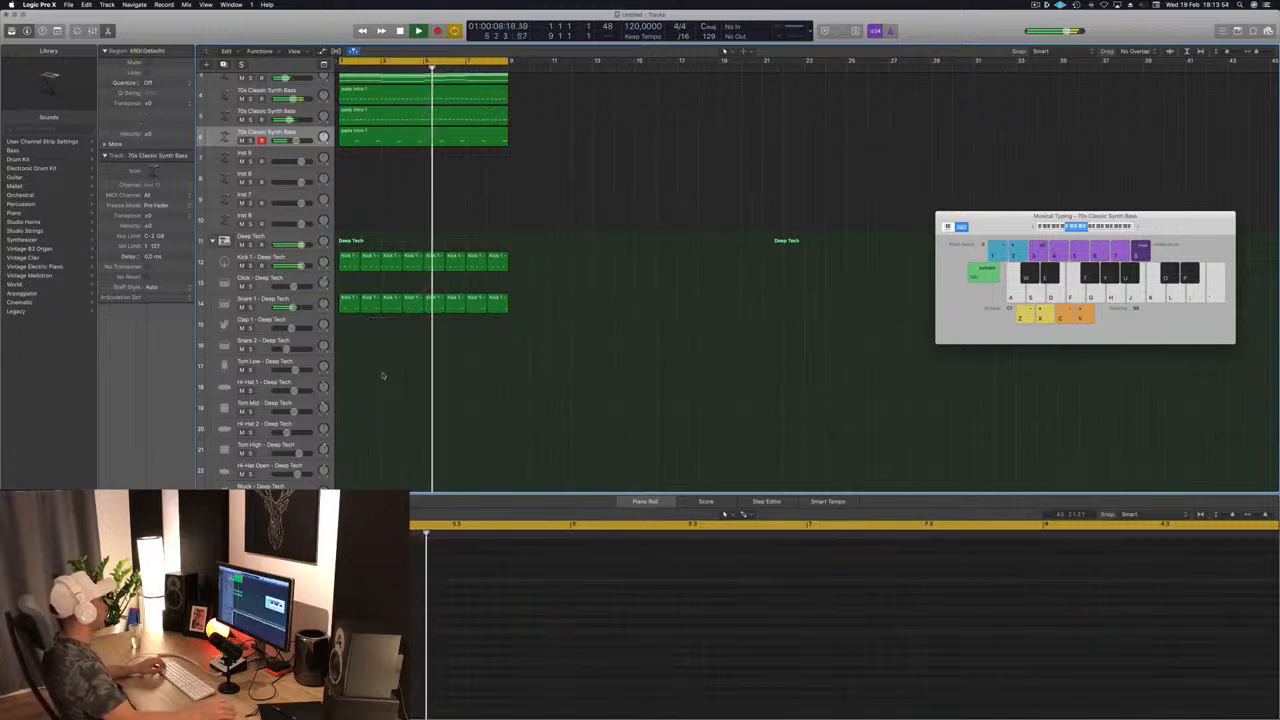
# Copy the first Kick 1 region to the Hi-Hat 1 track and shift its notes to the hi-hat pitch on the off-beats.
pyautogui.scroll(-1, 356, 232)
pyautogui.click(353, 228)
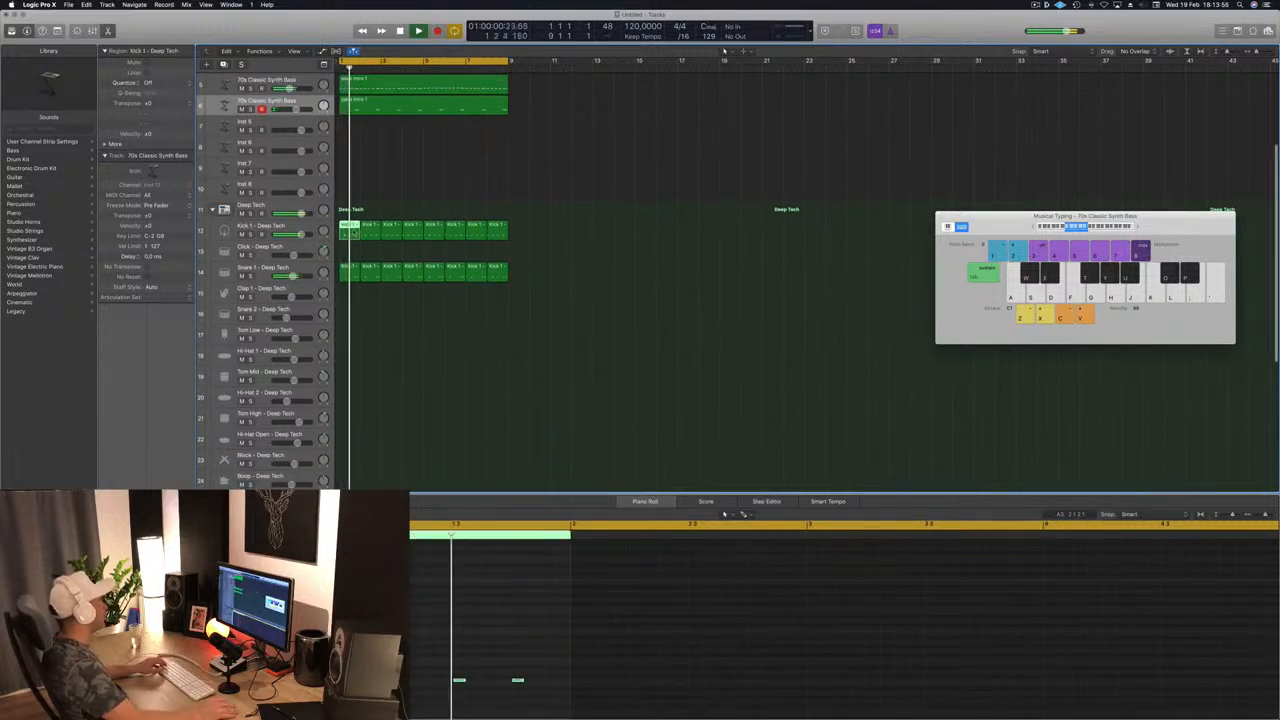
pyautogui.keyDown('alt'); pyautogui.moveTo(350, 230); pyautogui.dragTo(352, 357); pyautogui.keyUp('alt')
pyautogui.keyDown('ctrl'); pyautogui.keyDown('alt'); pyautogui.moveTo(338, 668); pyautogui.dragTo(552, 691); pyautogui.keyUp('alt'); pyautogui.keyUp('ctrl')
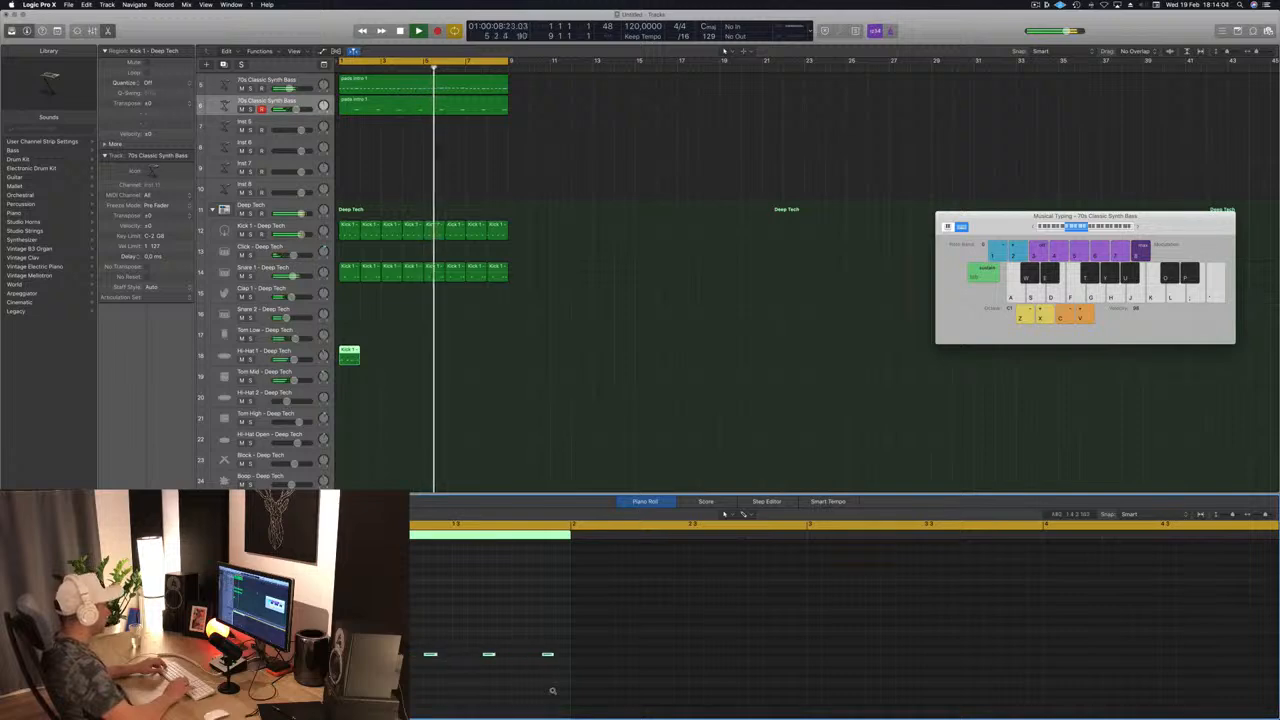
# Copy the Hi-Hat 1 off-beat region across the remaining bars to fill all eight.
pyautogui.press('Return')
pyautogui.keyDown('alt'); pyautogui.moveTo(348, 355); pyautogui.dragTo(371, 358); pyautogui.keyUp('alt')
pyautogui.moveTo(389, 370); pyautogui.dragTo(434, 359)
pyautogui.scroll(5, 491, 338)
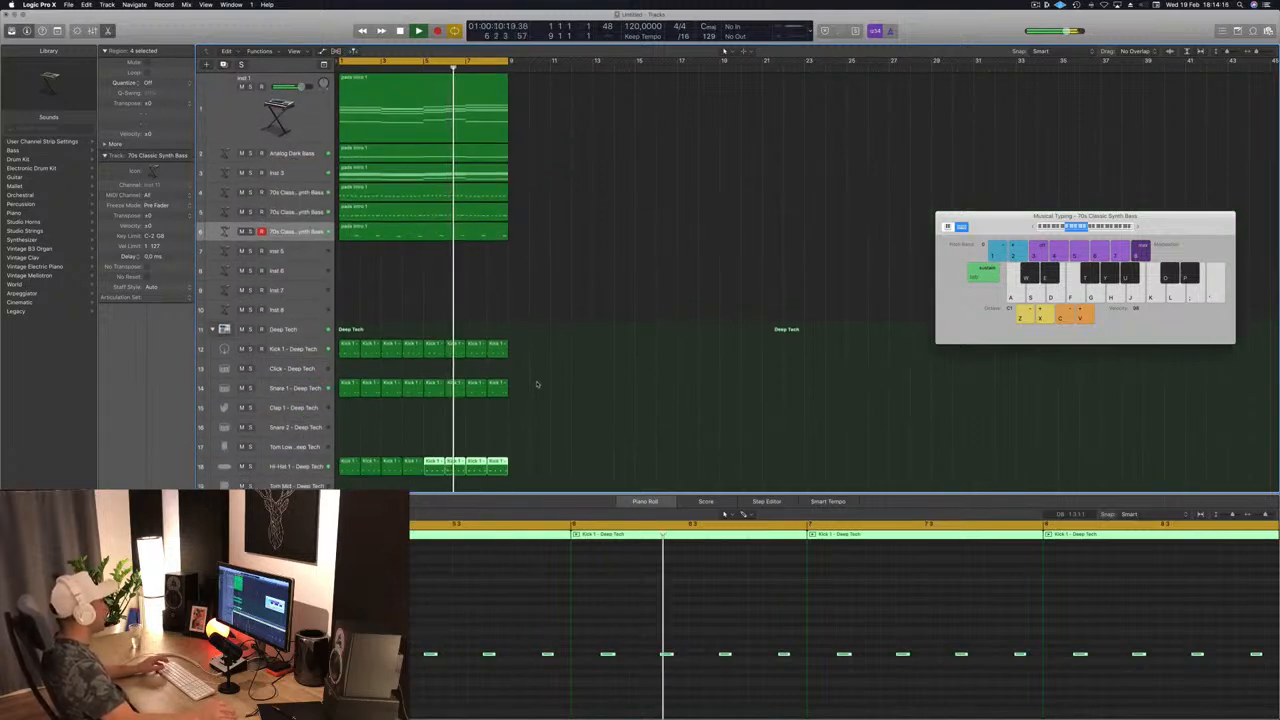
# Open the SilverVerb on the newest synth layer's reverb aux, load the grandiose preset and place the window clear of the regions.
pyautogui.click(303, 232)
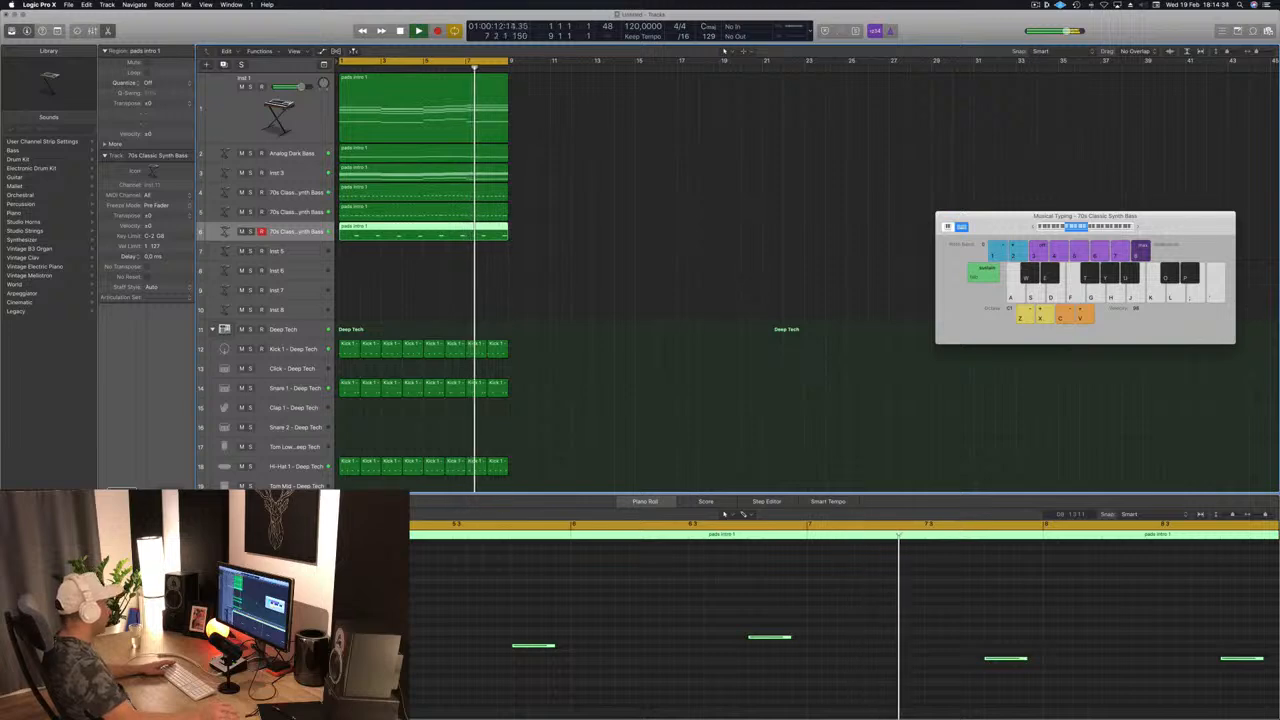
pyautogui.press('v')
pyautogui.moveTo(255, 30); pyautogui.dragTo(592, 112)
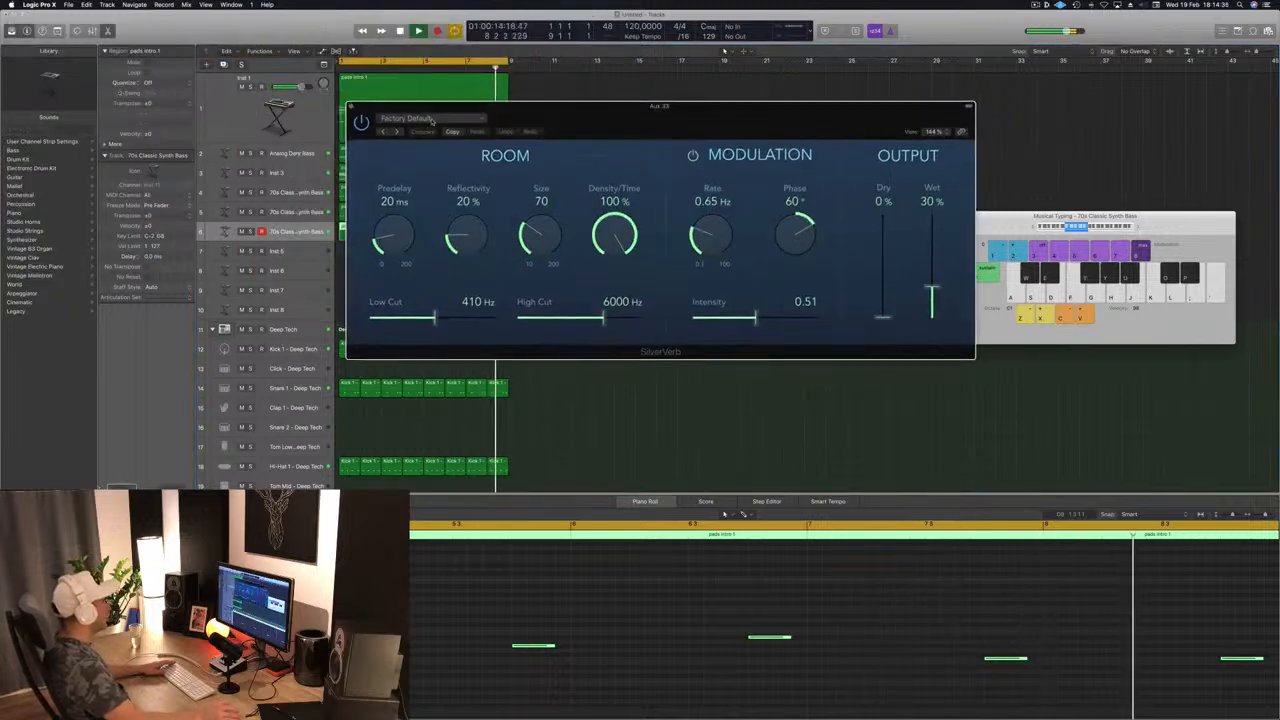
pyautogui.click(432, 121)
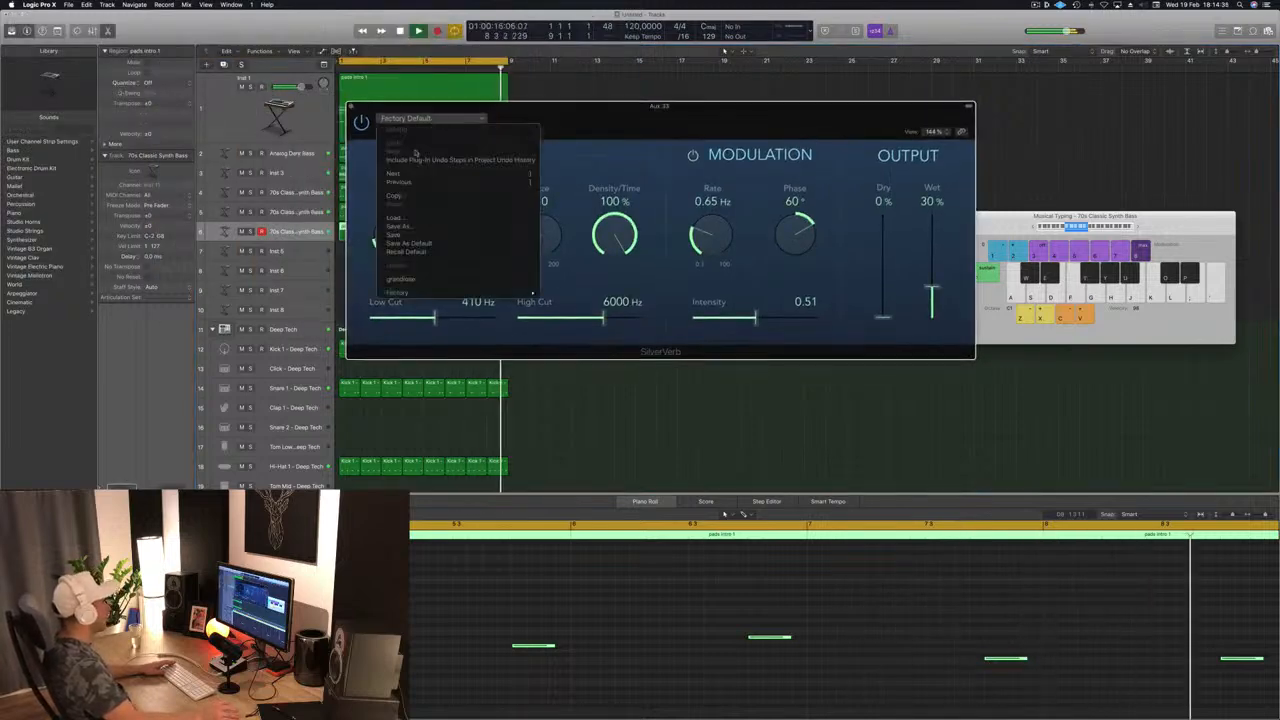
pyautogui.click(411, 281)
pyautogui.moveTo(600, 106); pyautogui.dragTo(1010, 63)
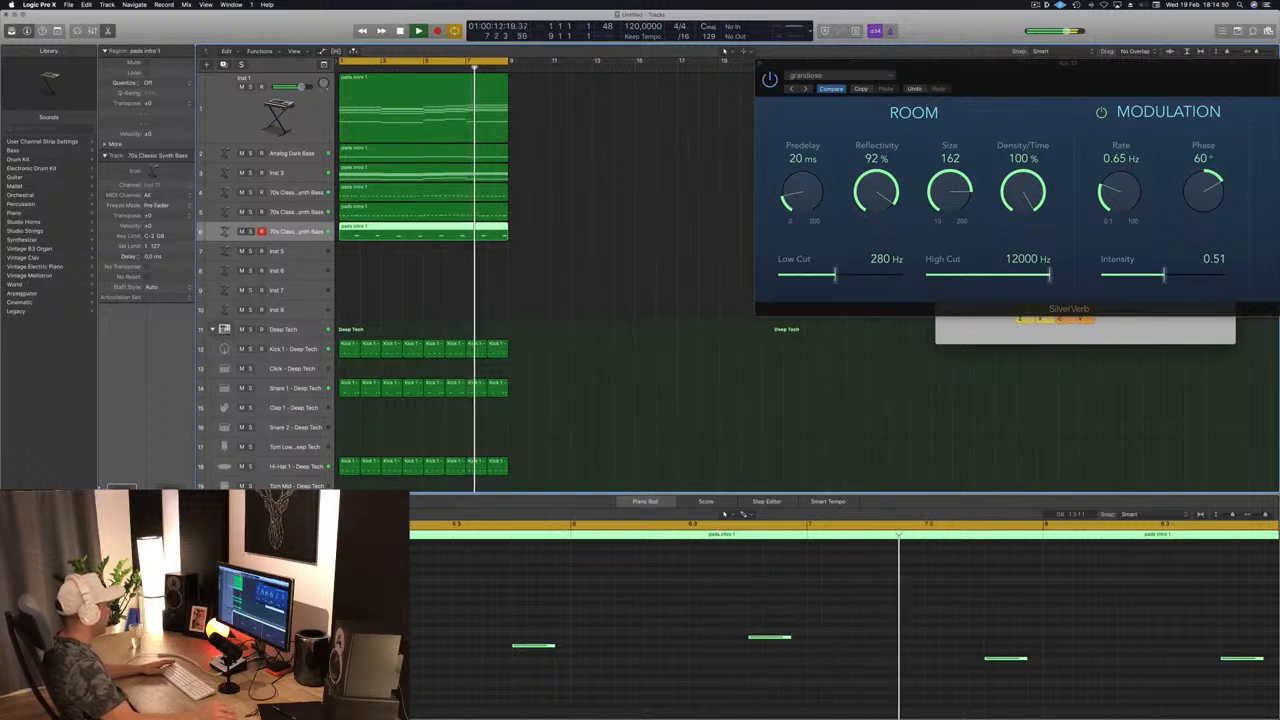
# Solo the newest 70s Classic Synth Bass track to hear its reverb.
pyautogui.click(654, 297)
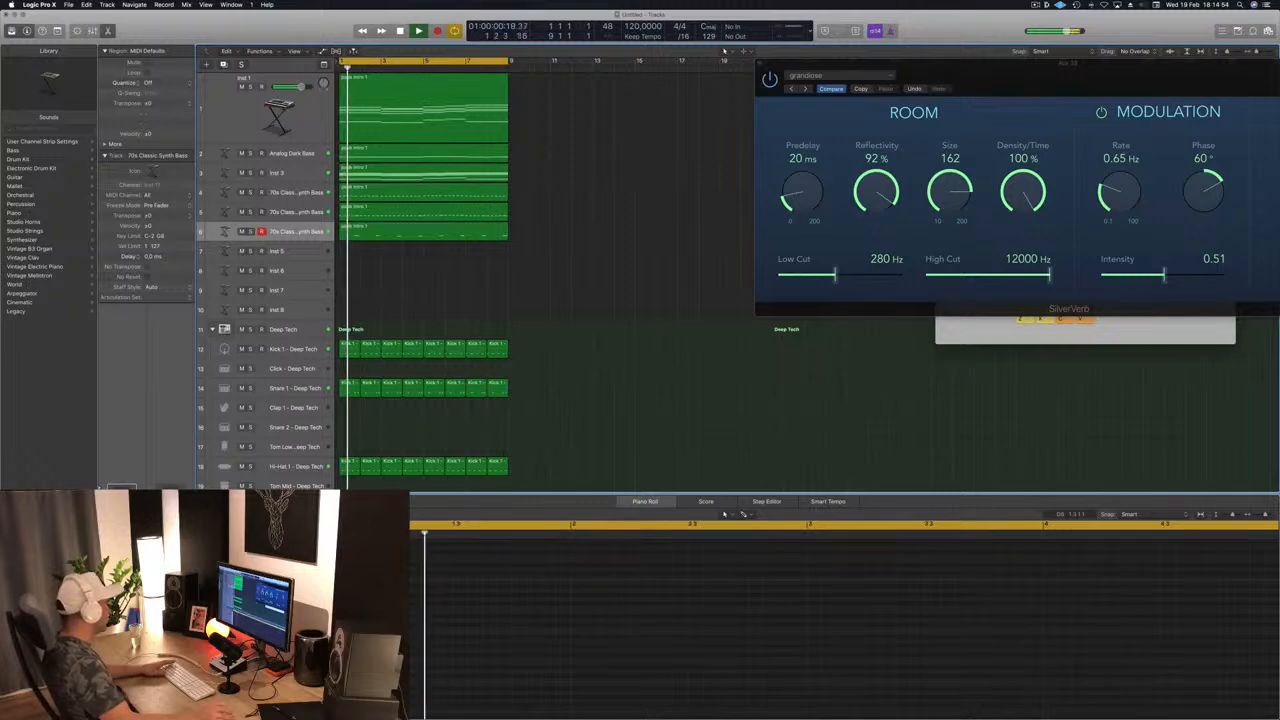
pyautogui.press('s')
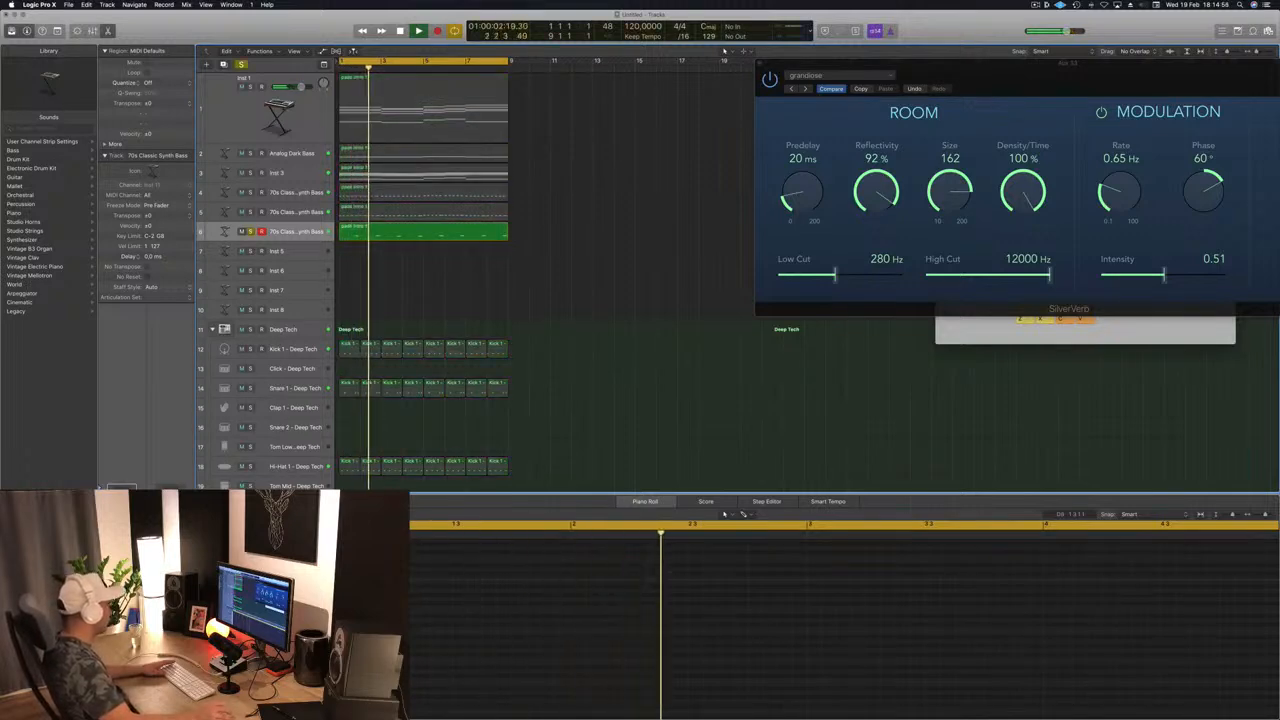
# Unsolo the 70s Classic Synth Bass track and copy the first Kick 1 region onto the Block track.
pyautogui.press('s')
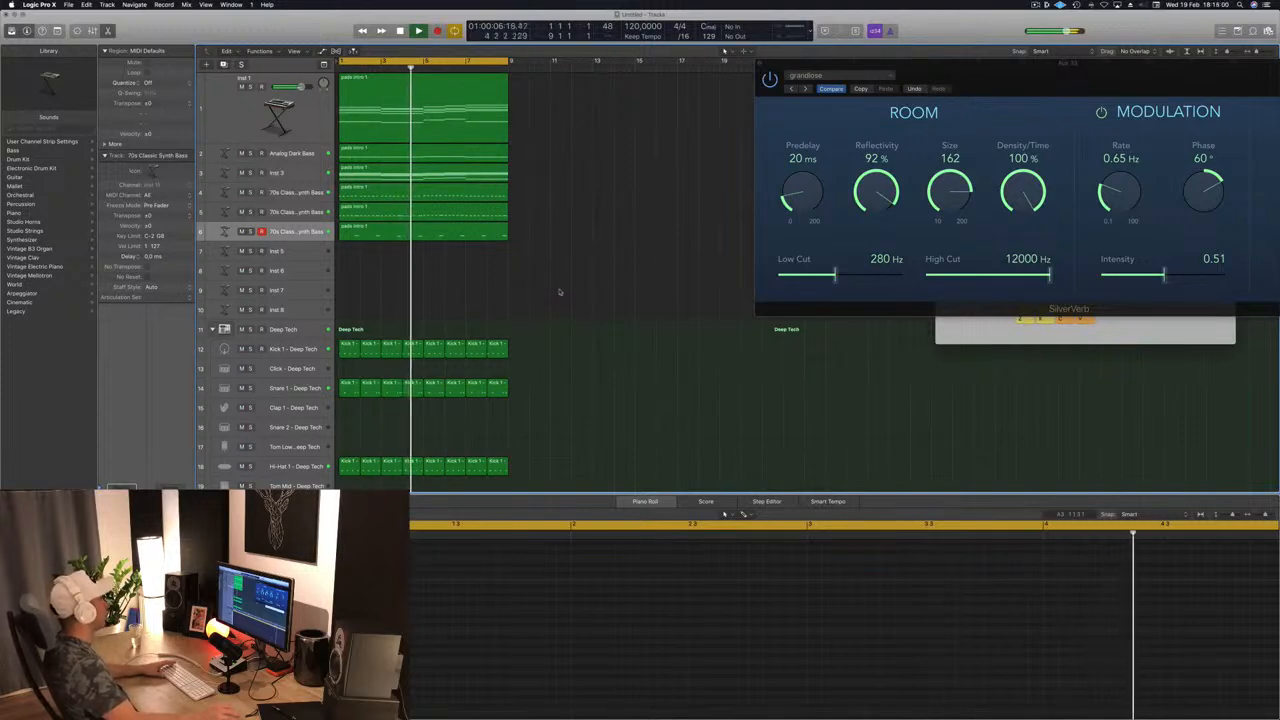
pyautogui.scroll(-5, 560, 292)
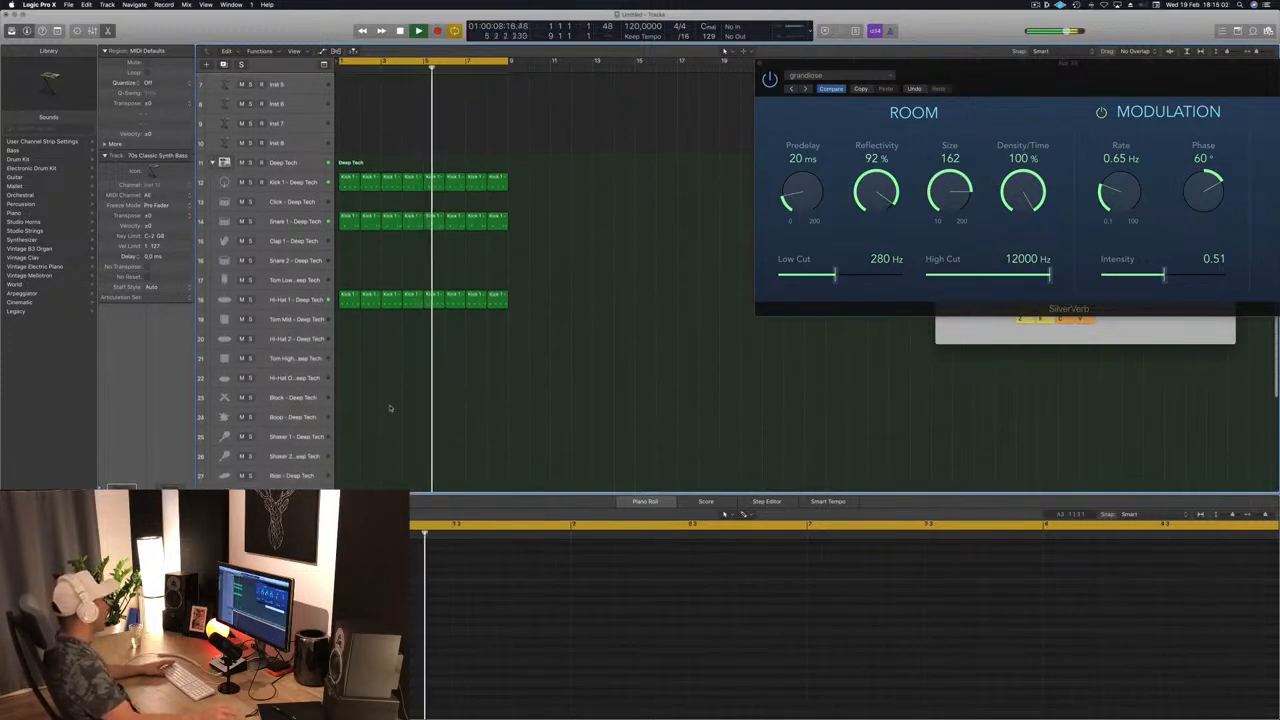
pyautogui.scroll(-1, 390, 408)
pyautogui.click(350, 284)
pyautogui.moveTo(350, 286); pyautogui.dragTo(350, 383)
# Shift the Block region's notes onto the off-beats, nudge its last note a sixteenth earlier, and play the pattern back.
pyautogui.moveTo(362, 641); pyautogui.dragTo(547, 667)
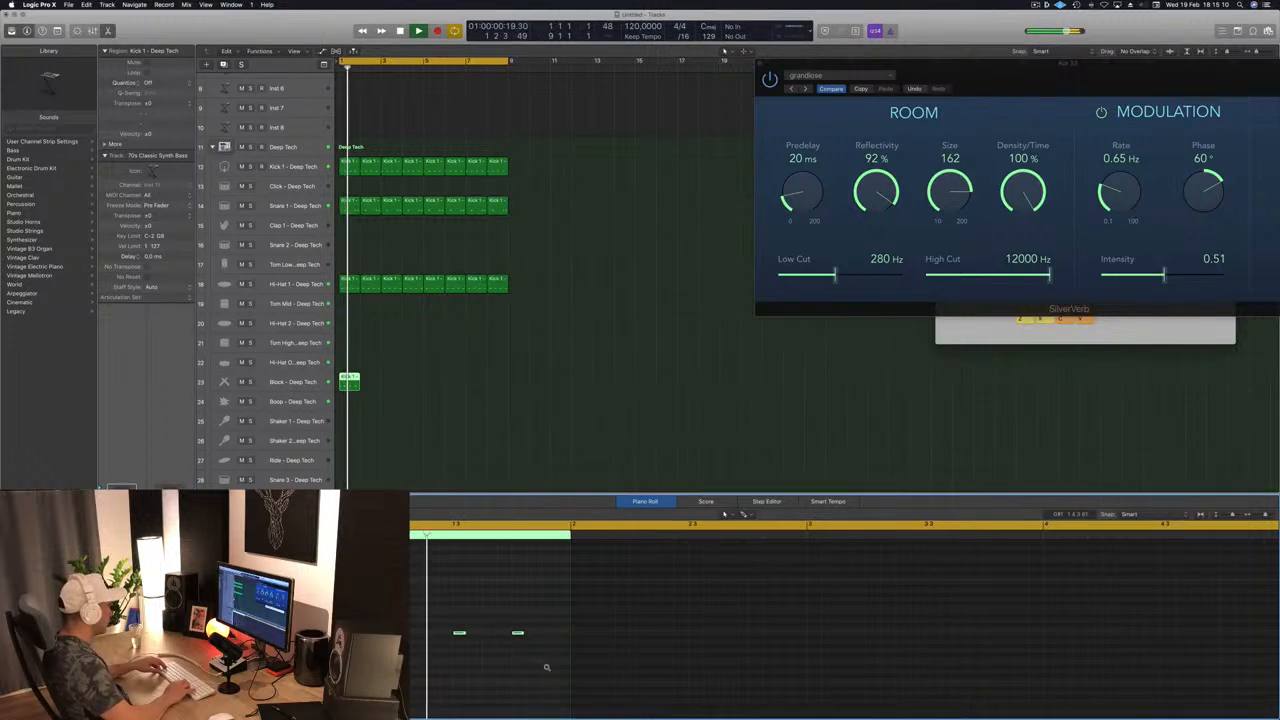
pyautogui.hotkey('alt', 'Left')
pyautogui.press('space')
pyautogui.press('space')
pyautogui.hotkey('alt', 'Right')
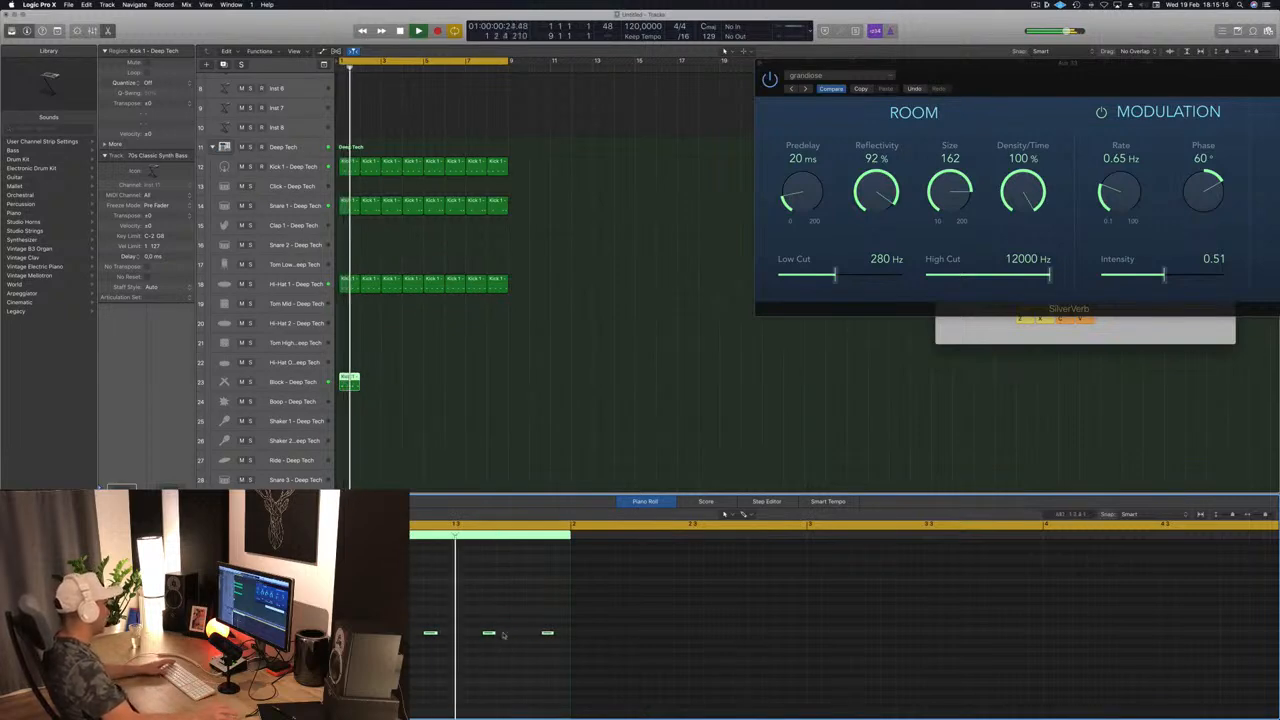
pyautogui.press('space')
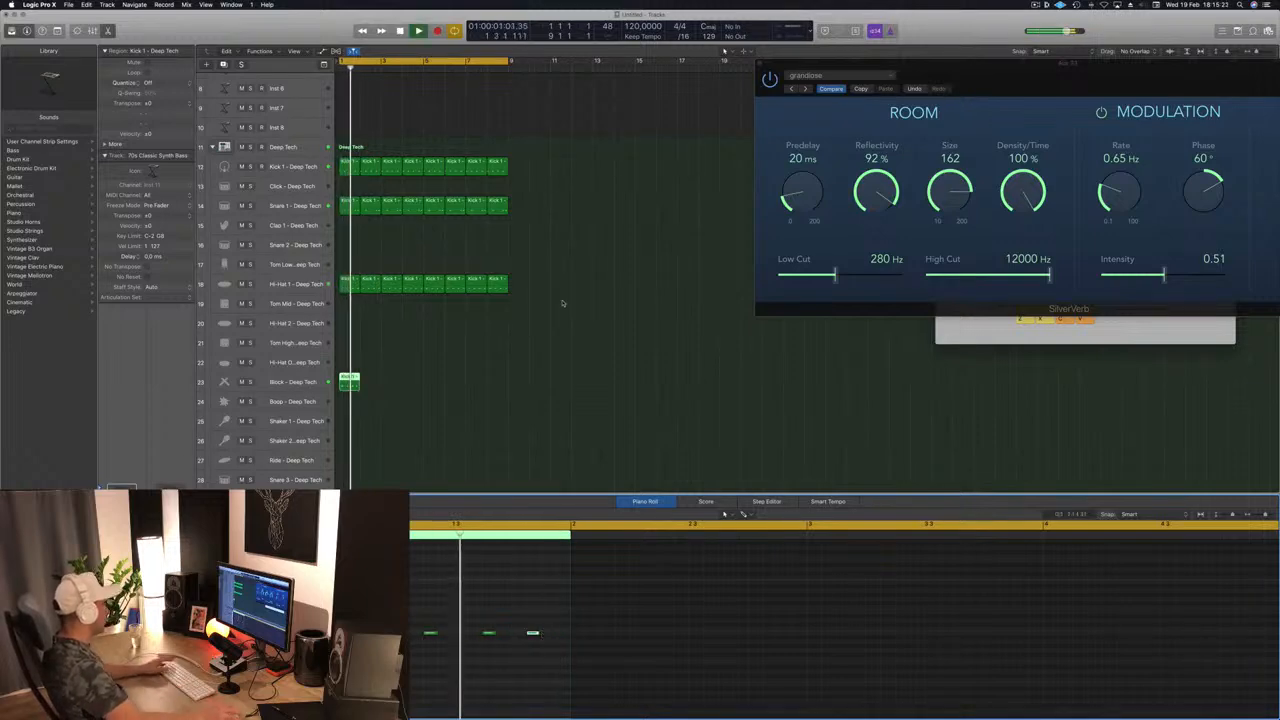
# Copy the Block region across the remaining bars to fill all eight and compare it with the Hi-Hat 1 regions.
pyautogui.moveTo(350, 381); pyautogui.dragTo(432, 378)
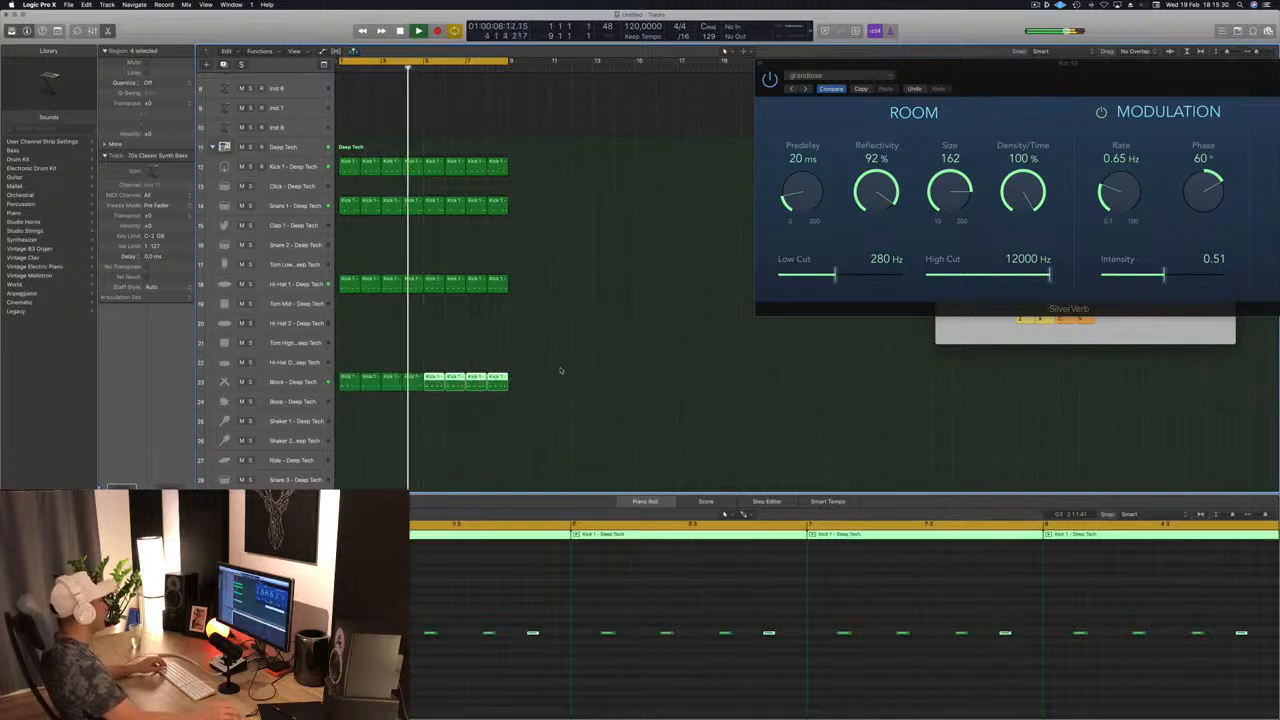
pyautogui.scroll(1, 346, 340)
pyautogui.press('space')
pyautogui.press('space')
pyautogui.click(290, 298)
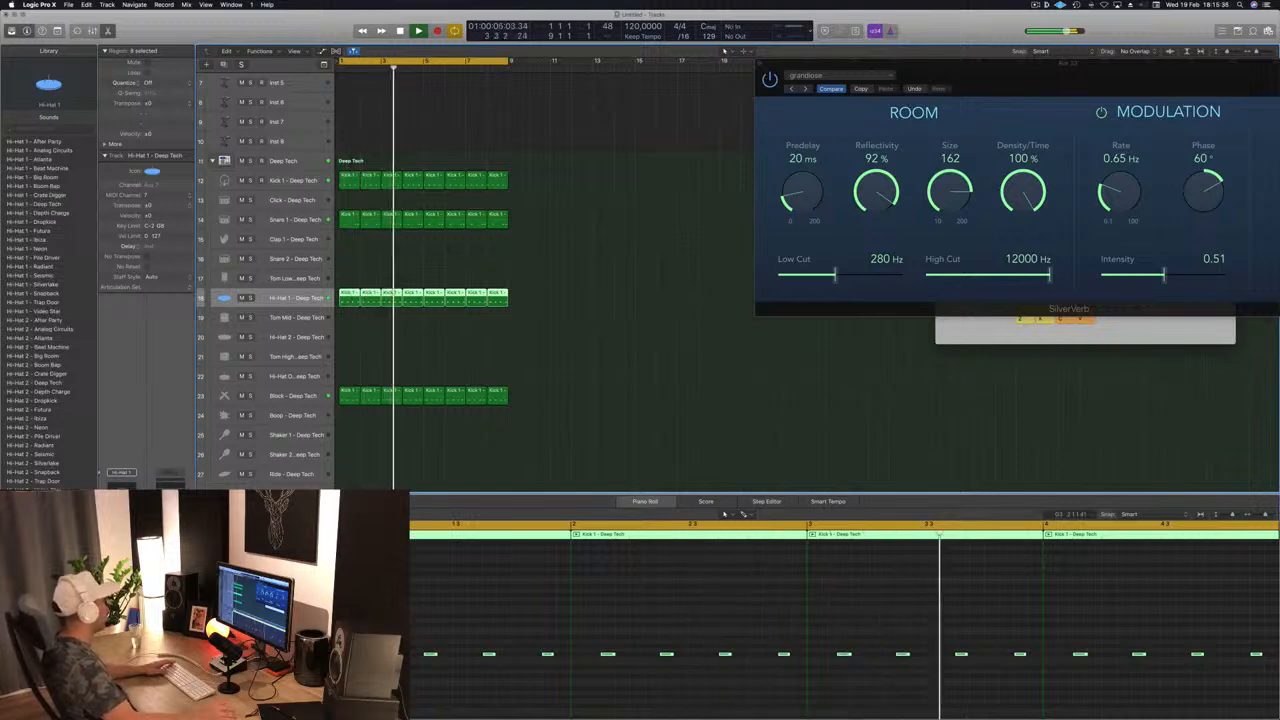
pyautogui.click(538, 409)
# Copy the first Kick 1 region to the Shaker 2 track with its notes shifted to the shaker pitch.
pyautogui.scroll(-3, 538, 409)
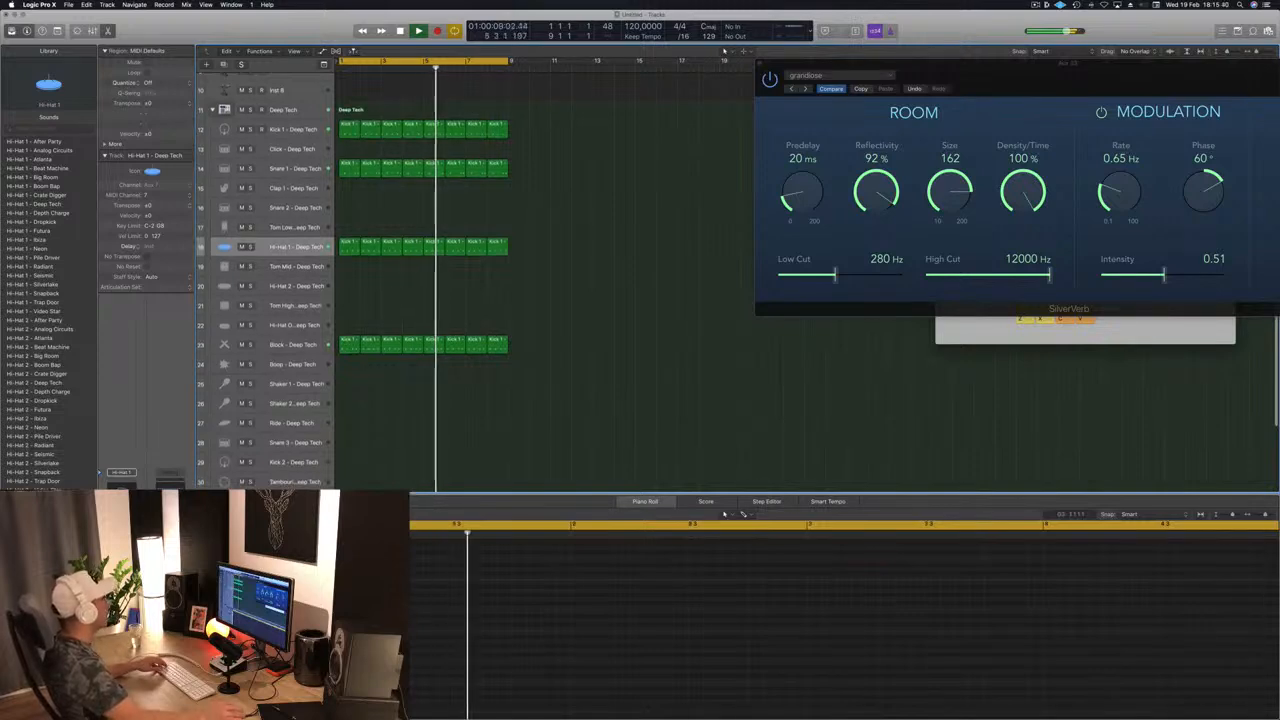
pyautogui.click(350, 128)
pyautogui.moveTo(334, 459); pyautogui.dragTo(350, 384)
pyautogui.moveTo(336, 665); pyautogui.dragTo(580, 694)
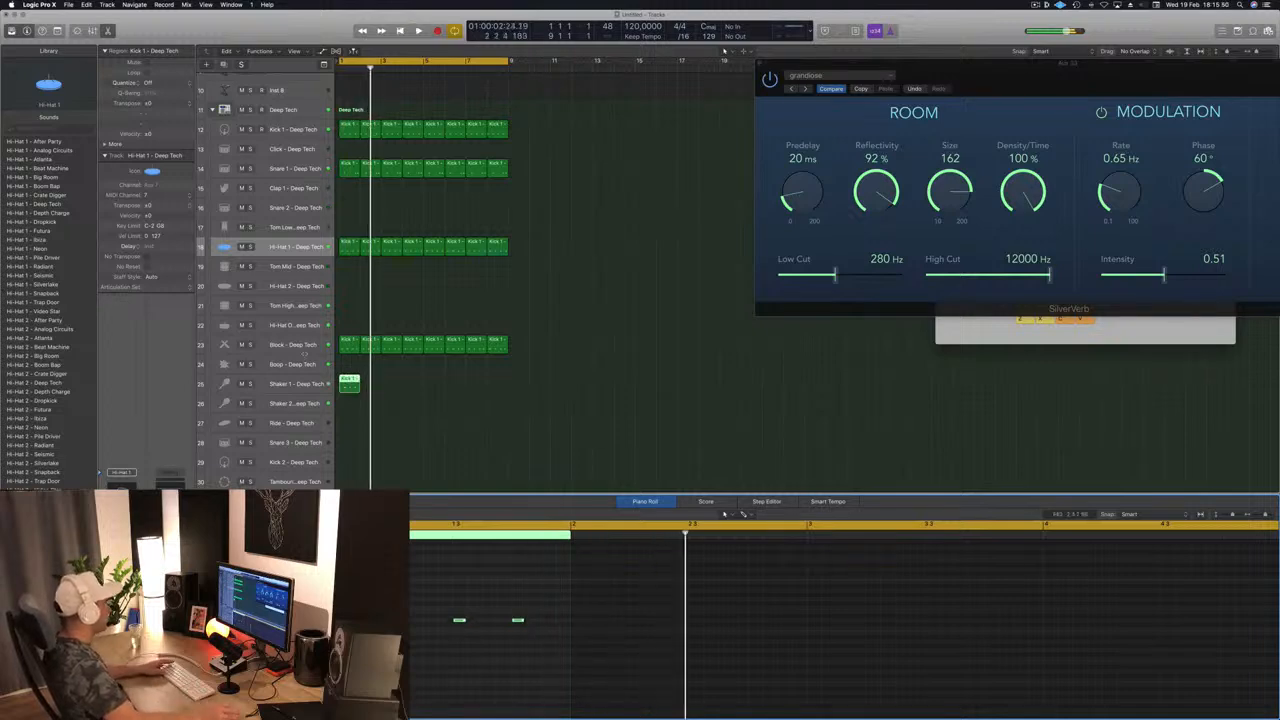
pyautogui.moveTo(349, 383); pyautogui.dragTo(349, 402)
# Duplicate the Shaker 2 region's notes to fill the bar with continuous sixteenths, and play it back.
pyautogui.moveTo(345, 620); pyautogui.dragTo(354, 620)
pyautogui.moveTo(346, 620); pyautogui.dragTo(361, 620)
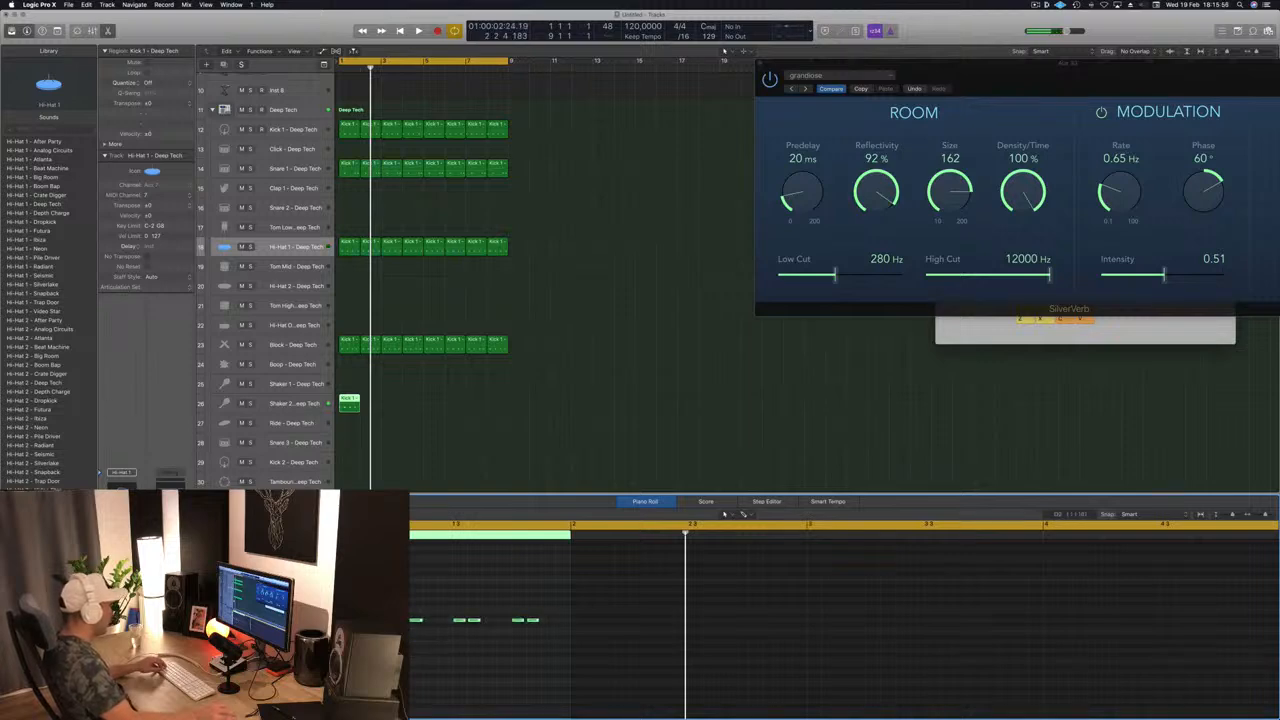
pyautogui.moveTo(342, 620)
pyautogui.mouseDown()
pyautogui.moveTo(374, 620)
pyautogui.moveTo(360, 620)
pyautogui.mouseUp()
pyautogui.press('space')
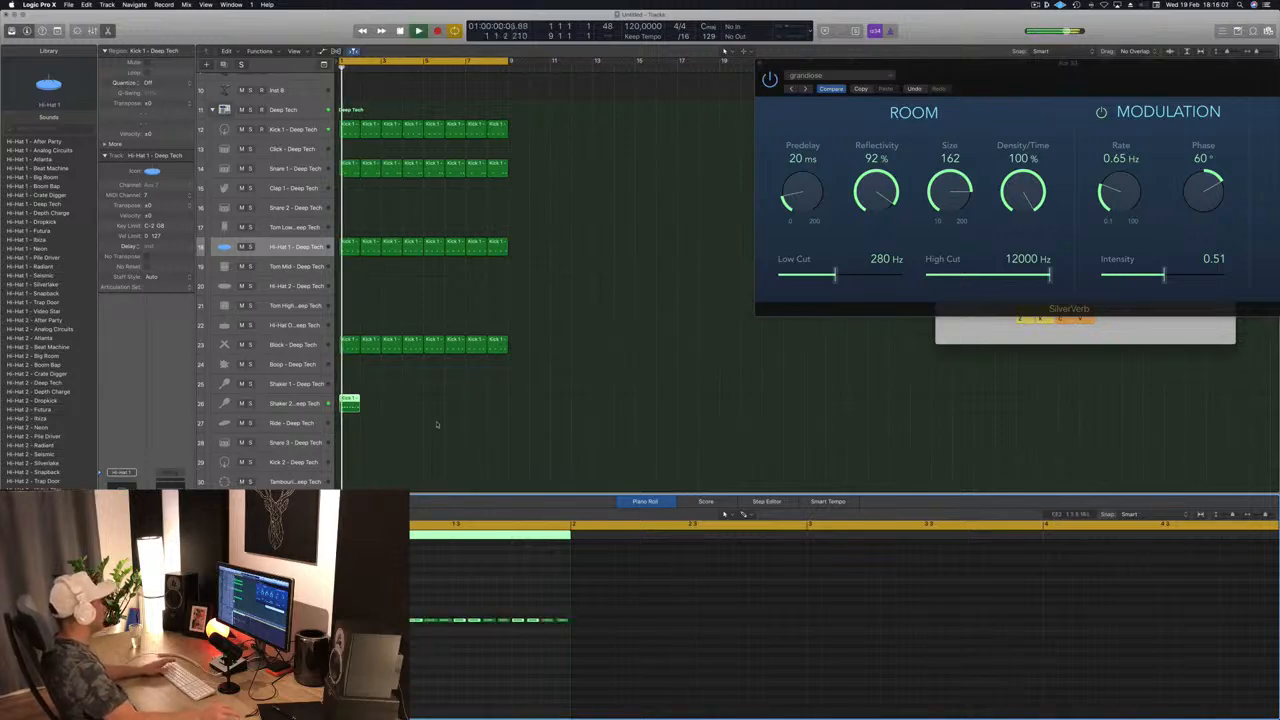
# Copy the Shaker 2 region across the remaining bars to fill all eight and play the loop from the start.
pyautogui.moveTo(349, 402); pyautogui.dragTo(456, 406)
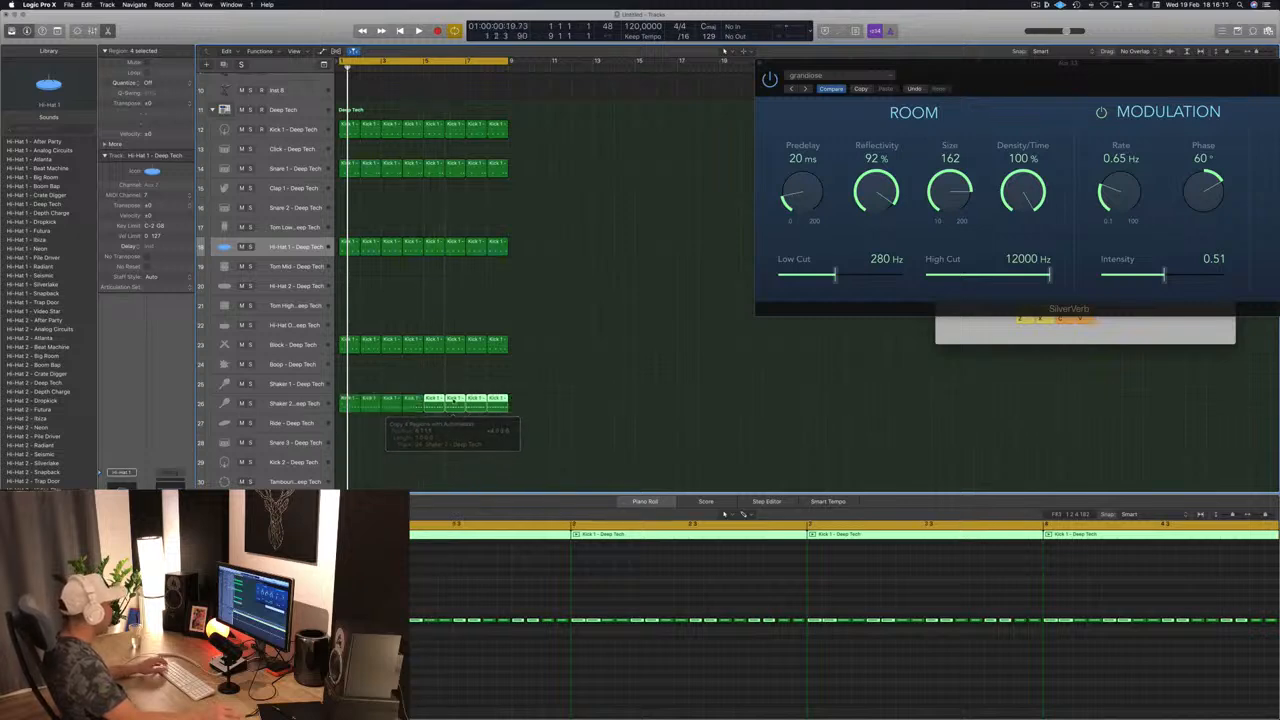
pyautogui.click(265, 403)
pyautogui.press('space')
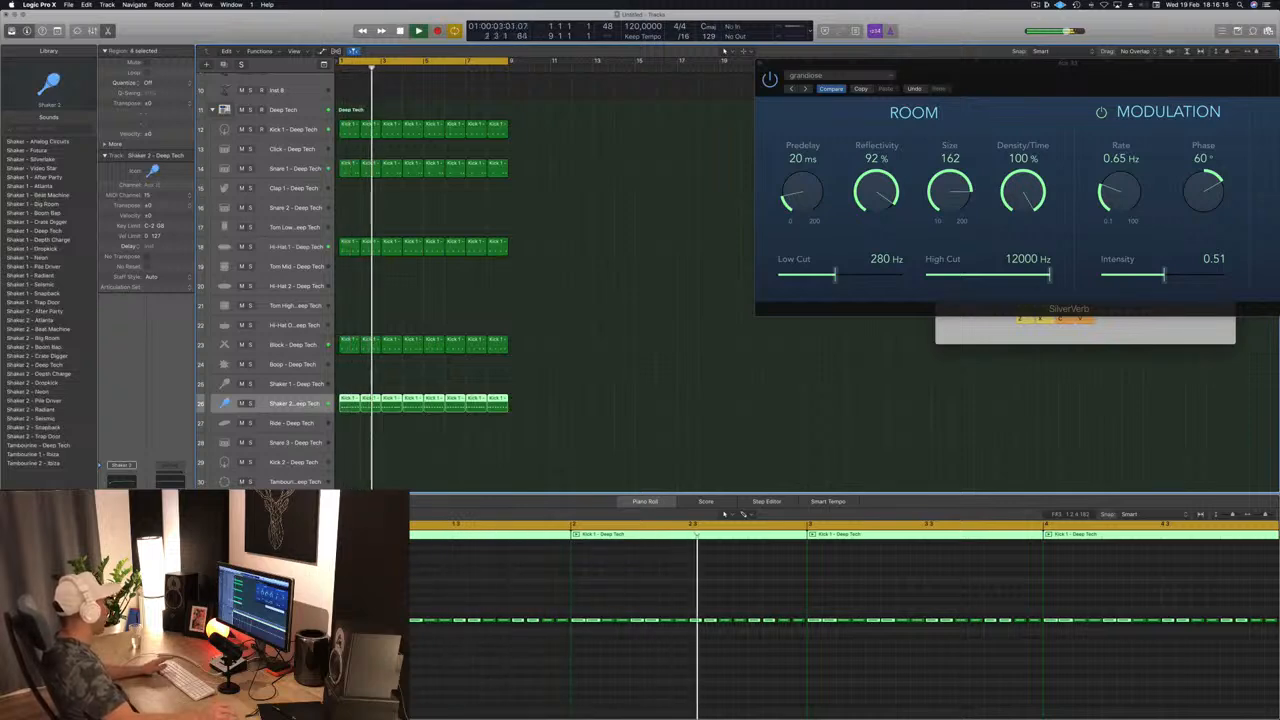
pyautogui.press('Return')
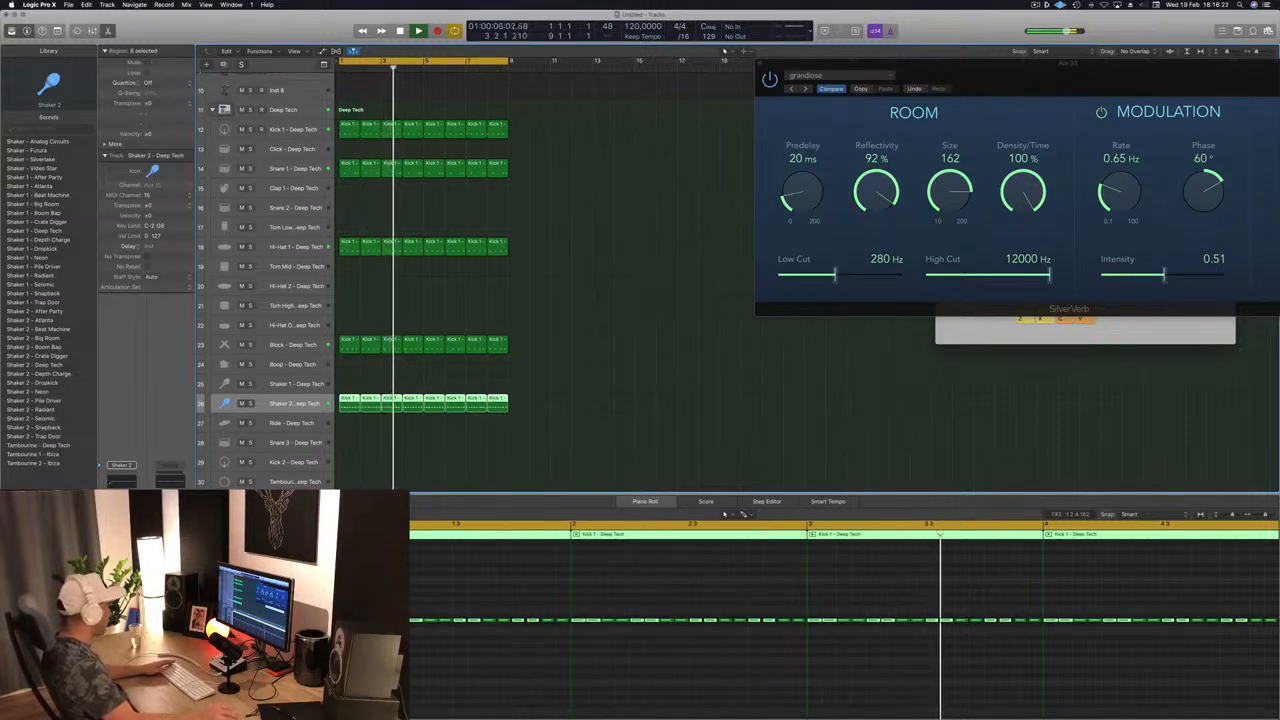
# Load the Background Movement preset in the Shaker 2 track's Microphaser and close the effect window.
pyautogui.click(255, 630)
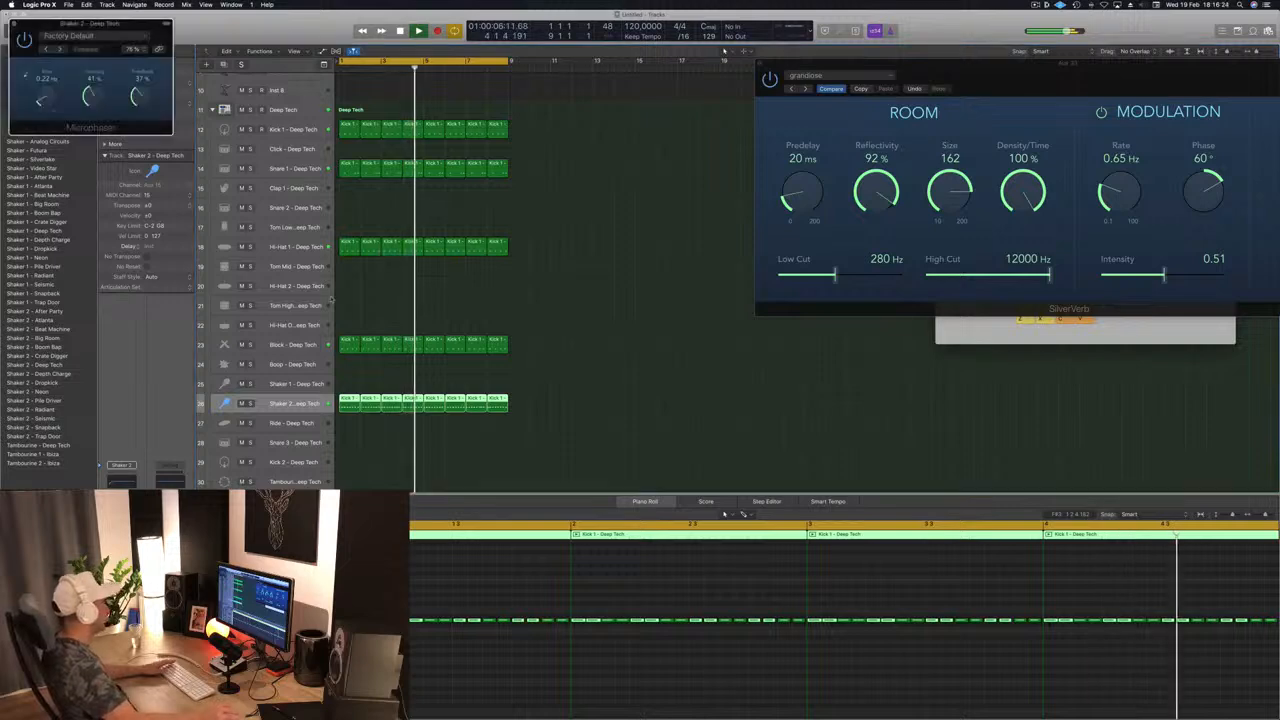
pyautogui.moveTo(55, 23); pyautogui.dragTo(361, 152)
pyautogui.click(365, 178)
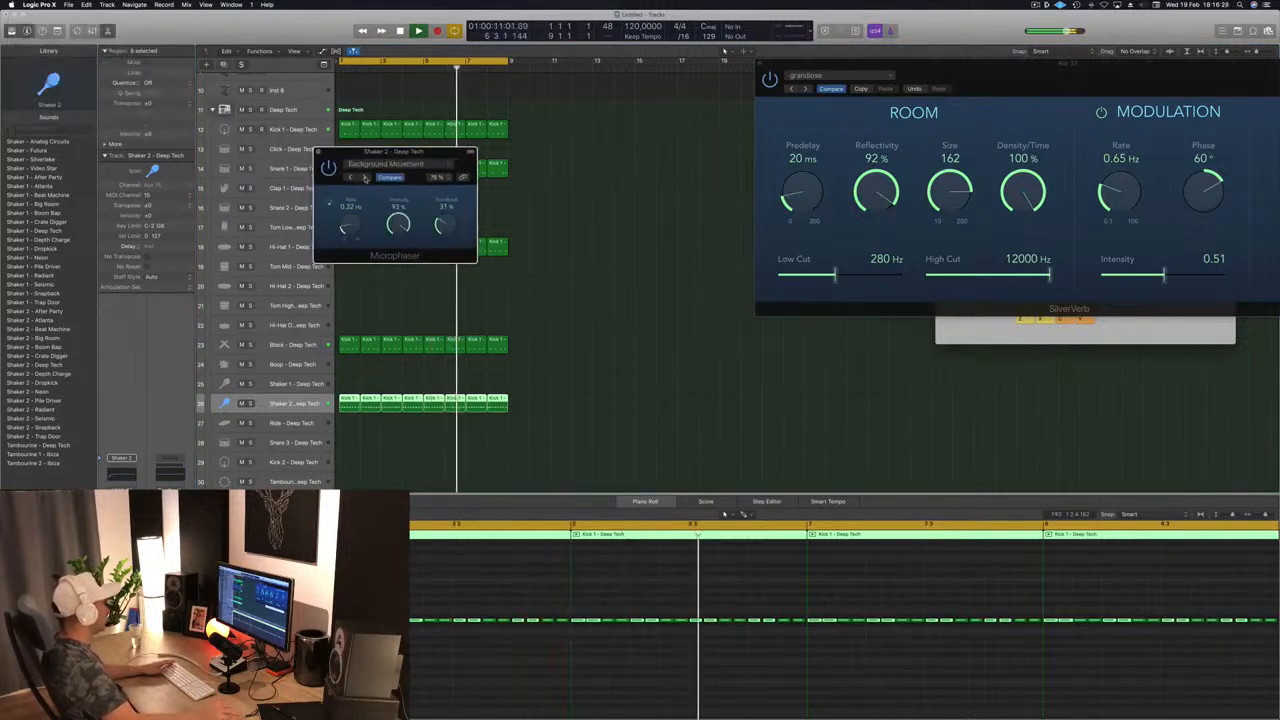
pyautogui.click(290, 404)
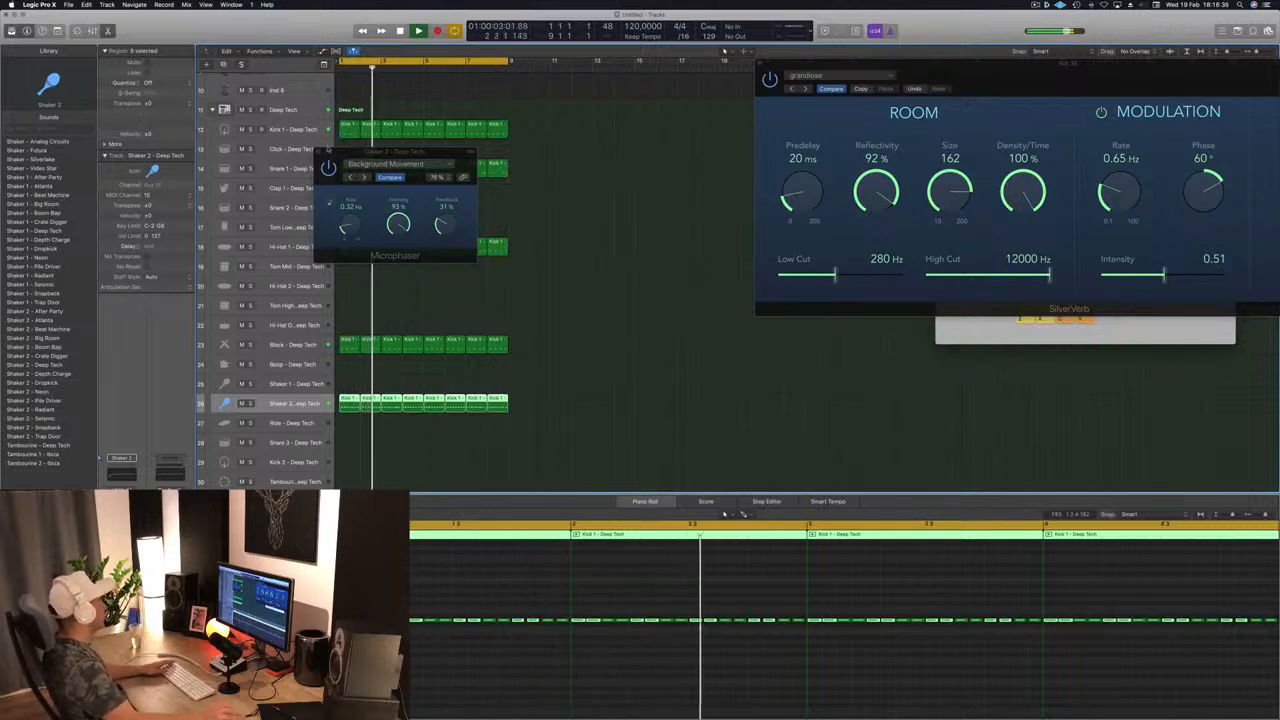
pyautogui.click(318, 152)
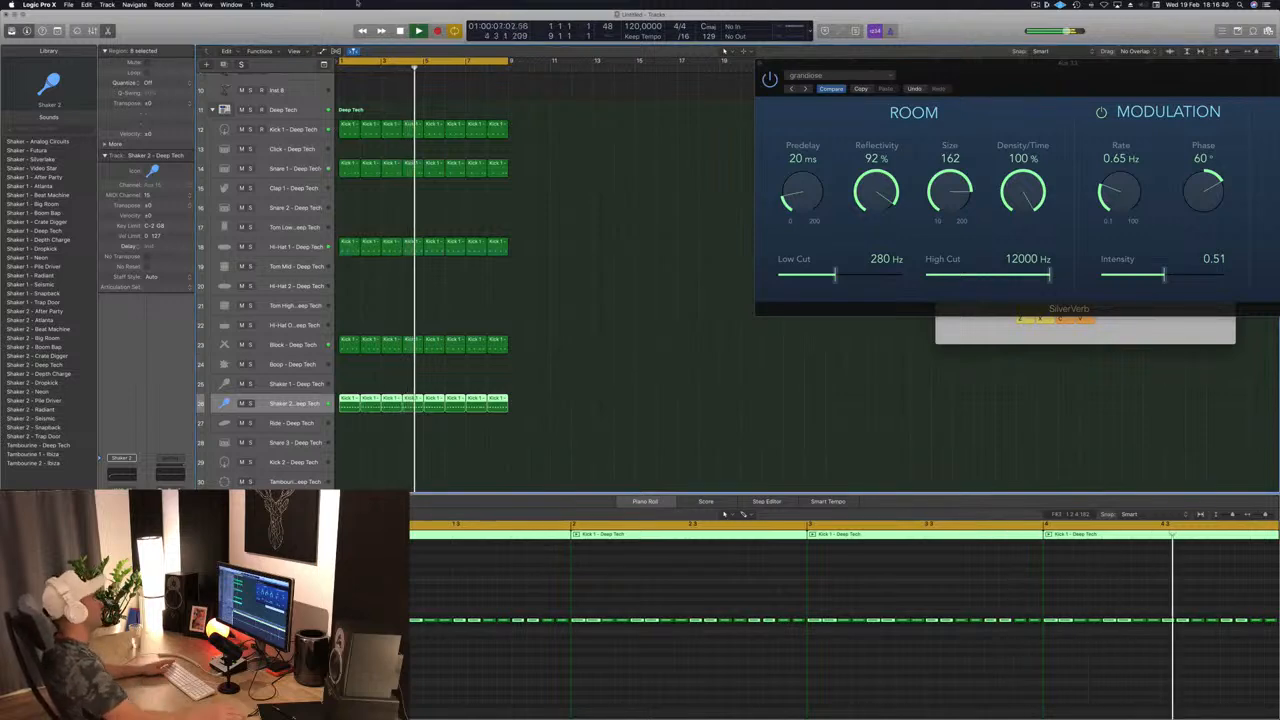
# Close the SilverVerb window and return to the synth tracks with no region selected.
pyautogui.moveTo(760, 66); pyautogui.dragTo(483, 124)
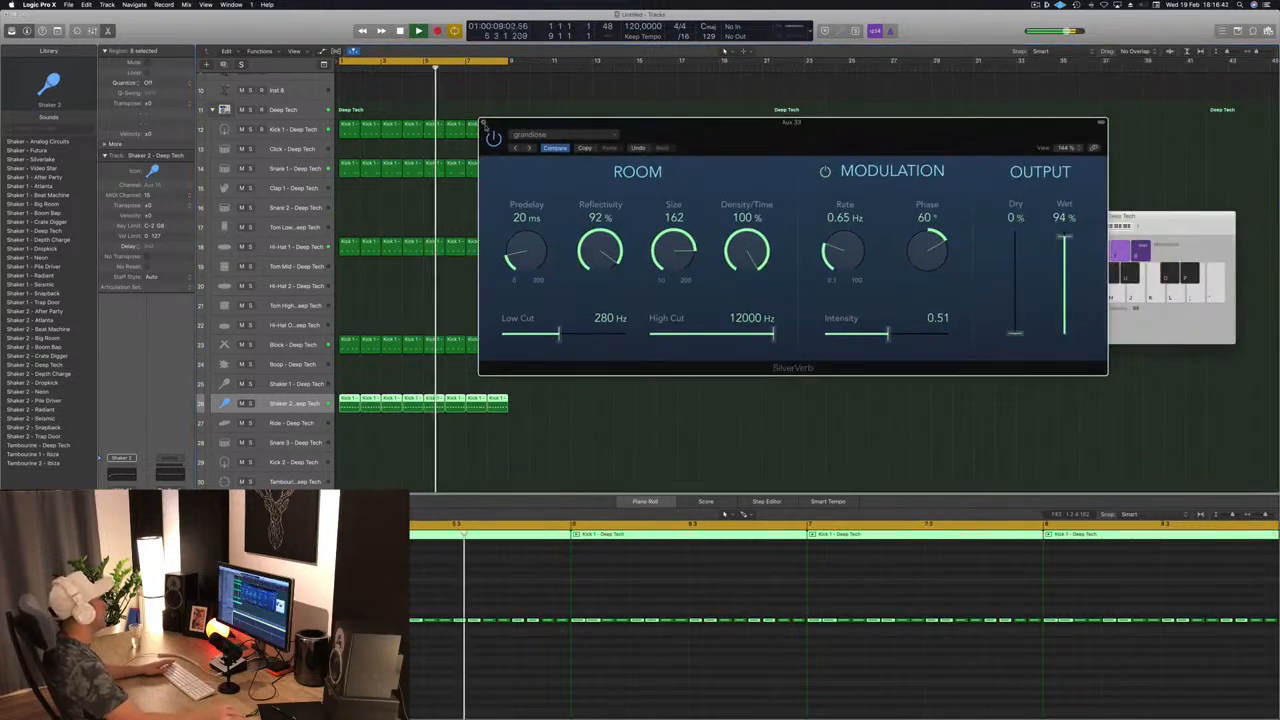
pyautogui.click(484, 123)
pyautogui.scroll(5, 586, 229)
pyautogui.click(639, 212)
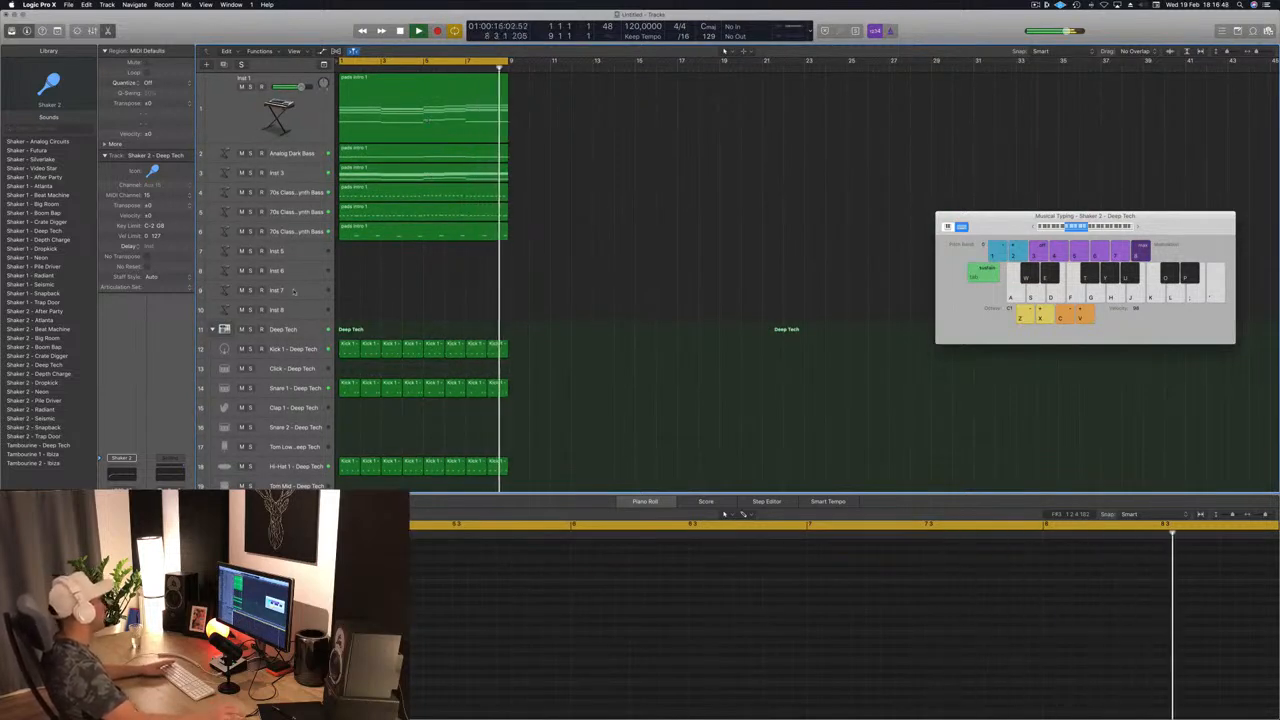
# Load Alchemy on the empty Inst 5 track and move its window clear of the synth regions.
pyautogui.click(291, 256)
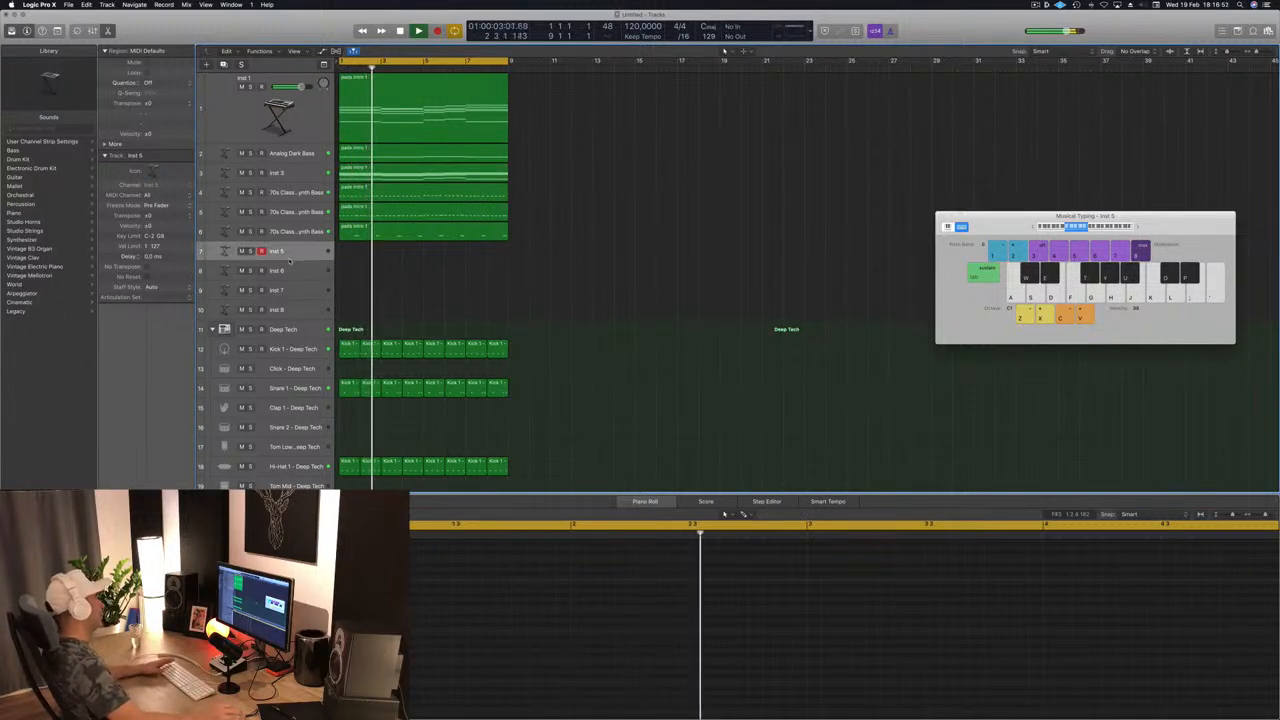
pyautogui.moveTo(290, 261); pyautogui.dragTo(290, 297)
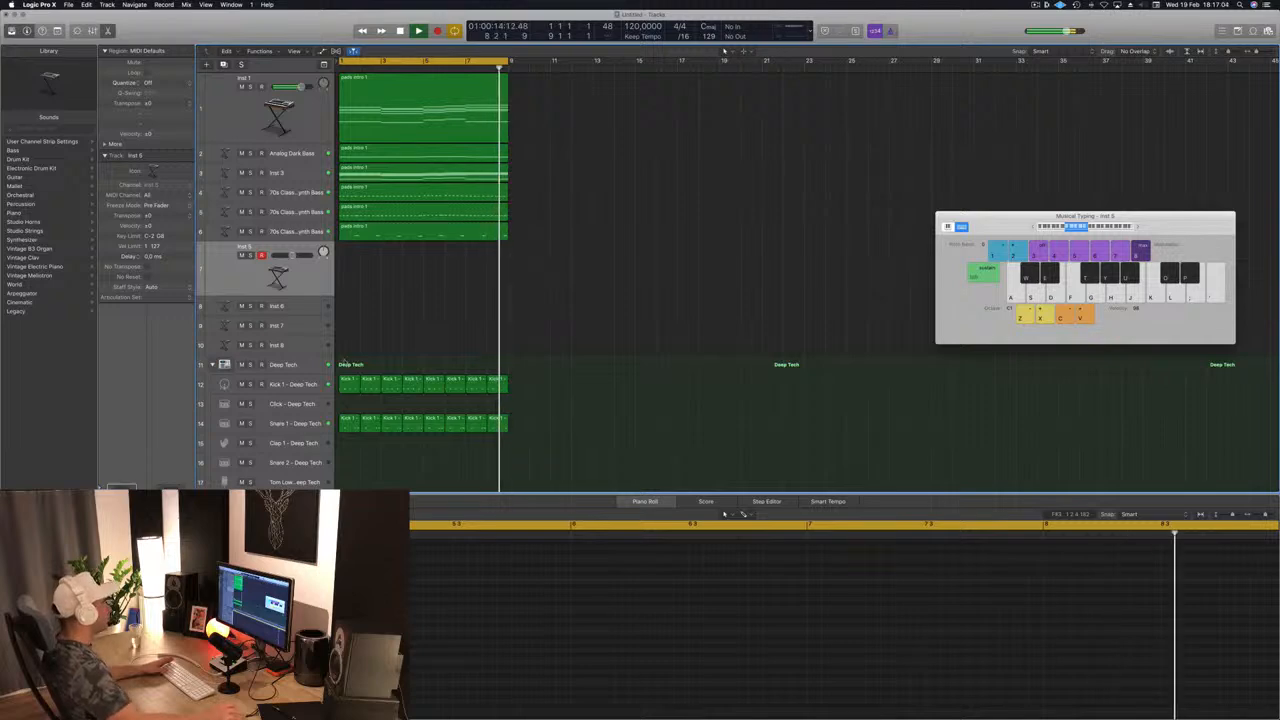
pyautogui.moveTo(338, 29); pyautogui.dragTo(761, 215)
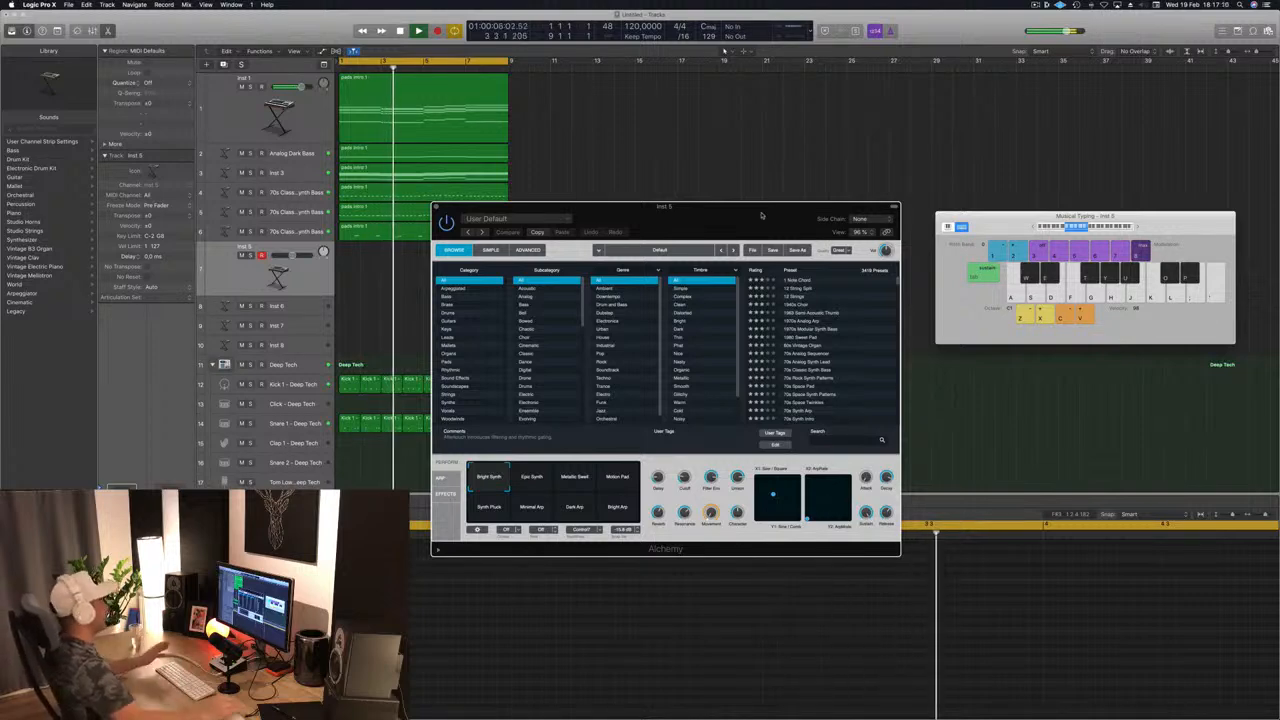
pyautogui.moveTo(761, 215)
pyautogui.mouseDown()
pyautogui.moveTo(809, 200)
pyautogui.moveTo(760, 203)
pyautogui.mouseUp()
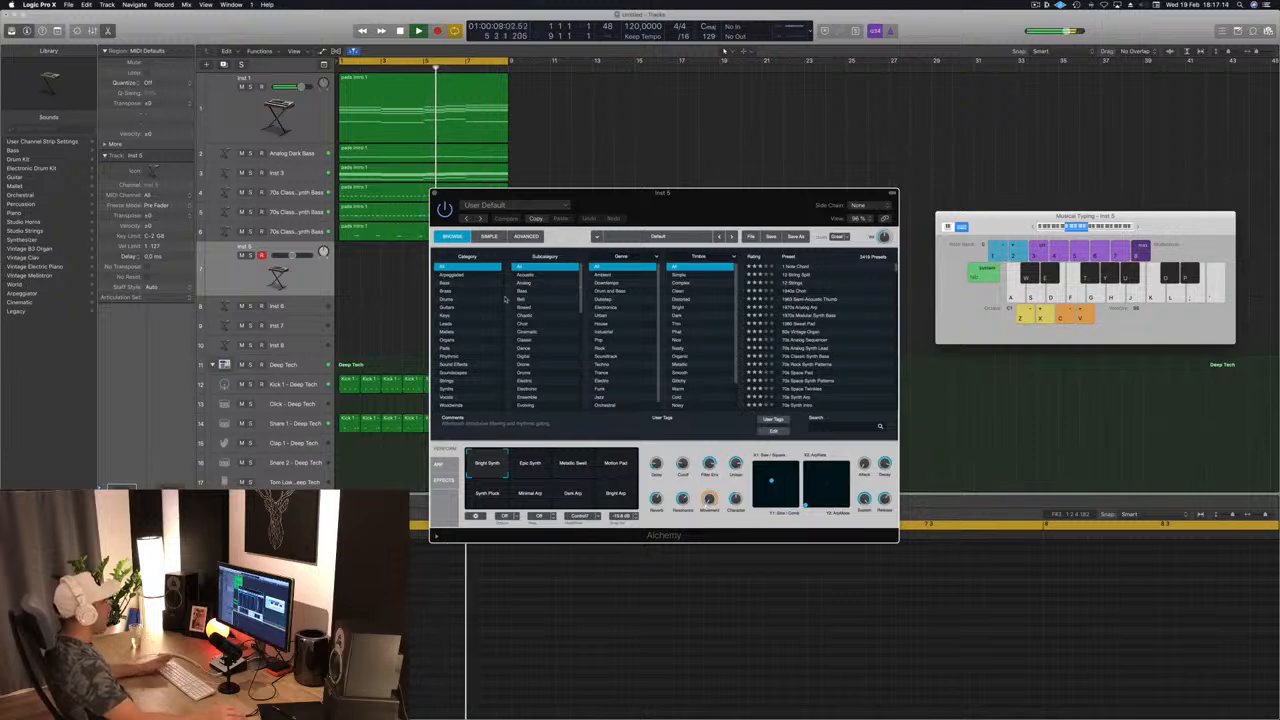
# Filter Alchemy's presets to the Organs category and load 60s Vintage Organ.
pyautogui.click(445, 316)
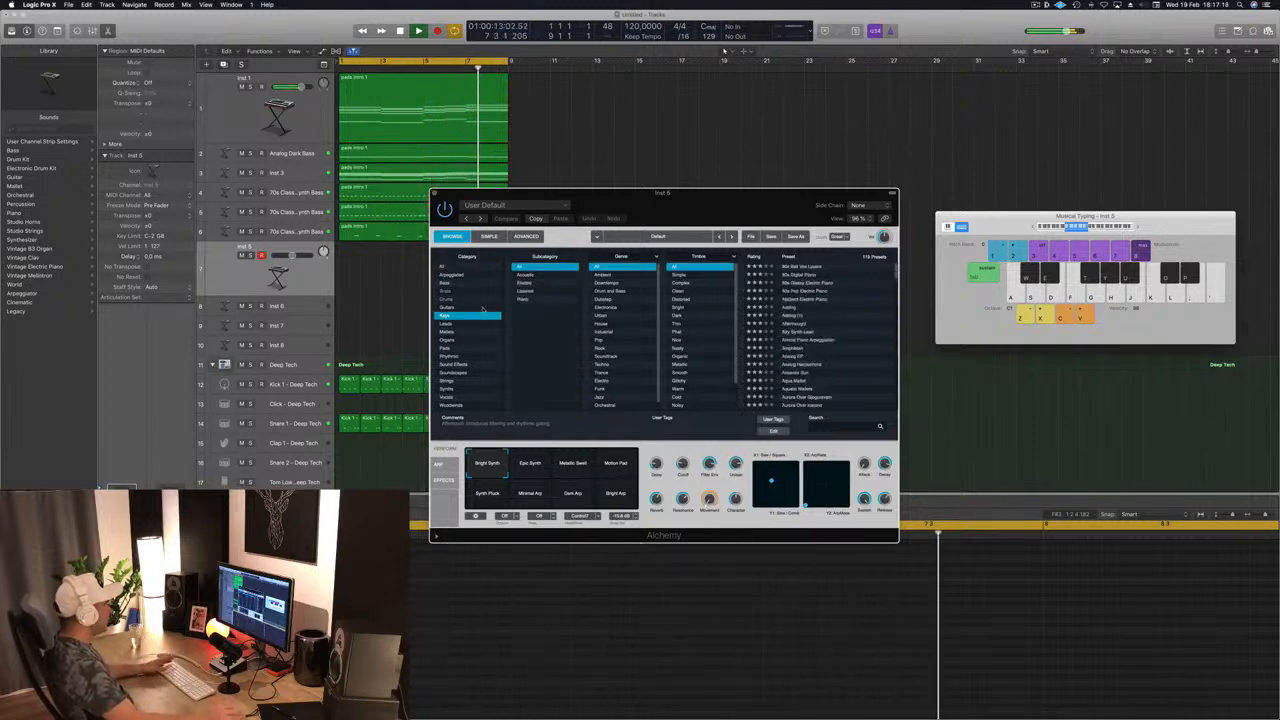
pyautogui.click(443, 341)
pyautogui.moveTo(652, 204); pyautogui.dragTo(573, 207)
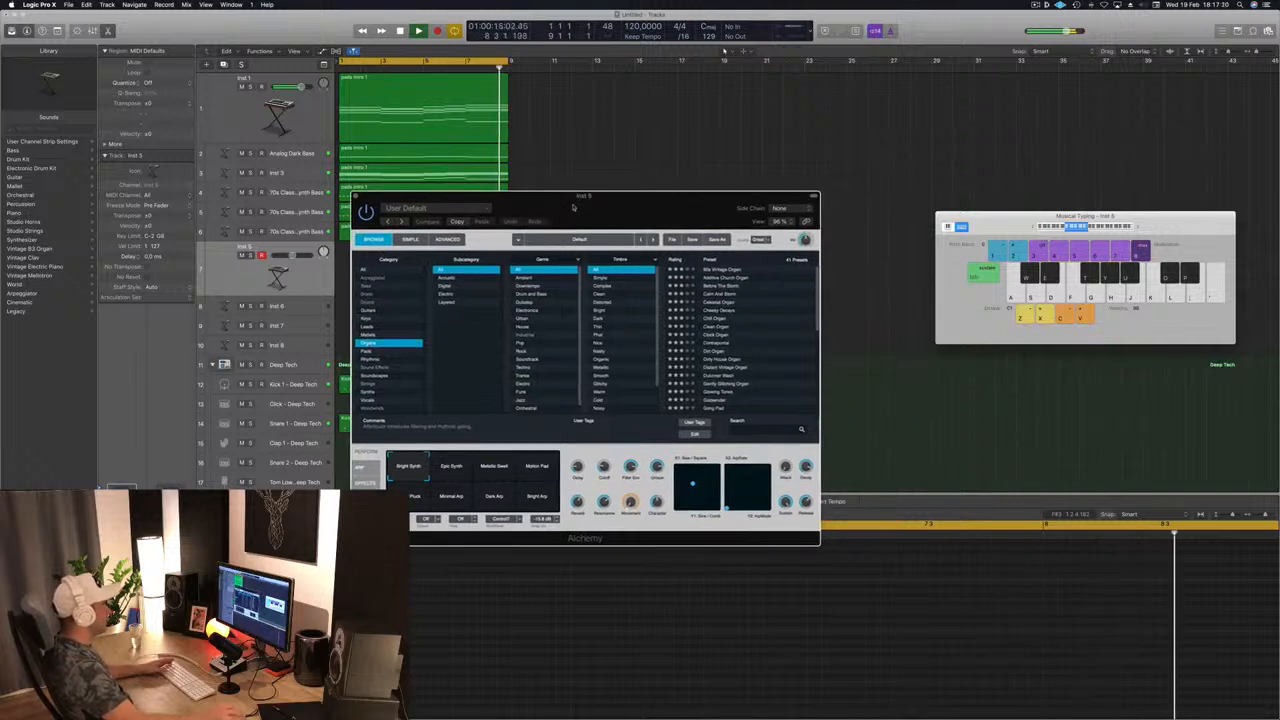
pyautogui.click(733, 271)
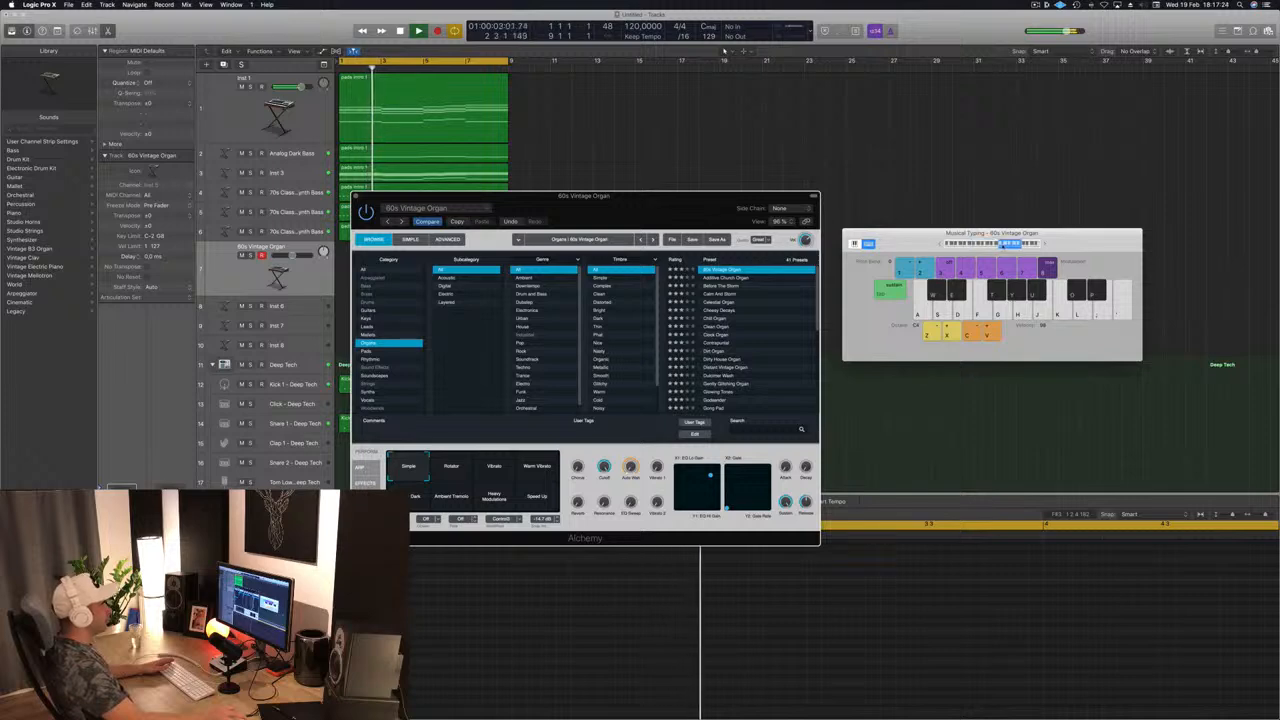
# Try the 60s Vintage Organ with Musical Typing in a lower octave while the loop plays.
pyautogui.moveTo(640, 205); pyautogui.dragTo(716, 165)
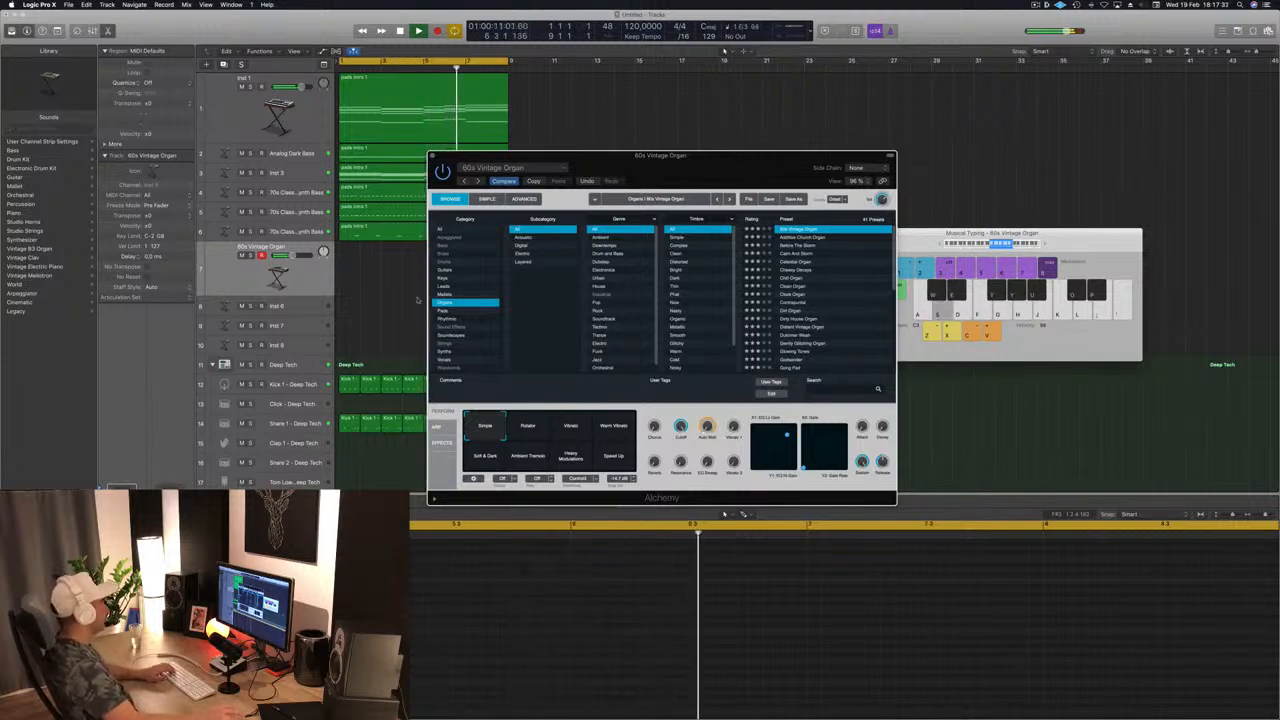
pyautogui.click(433, 156)
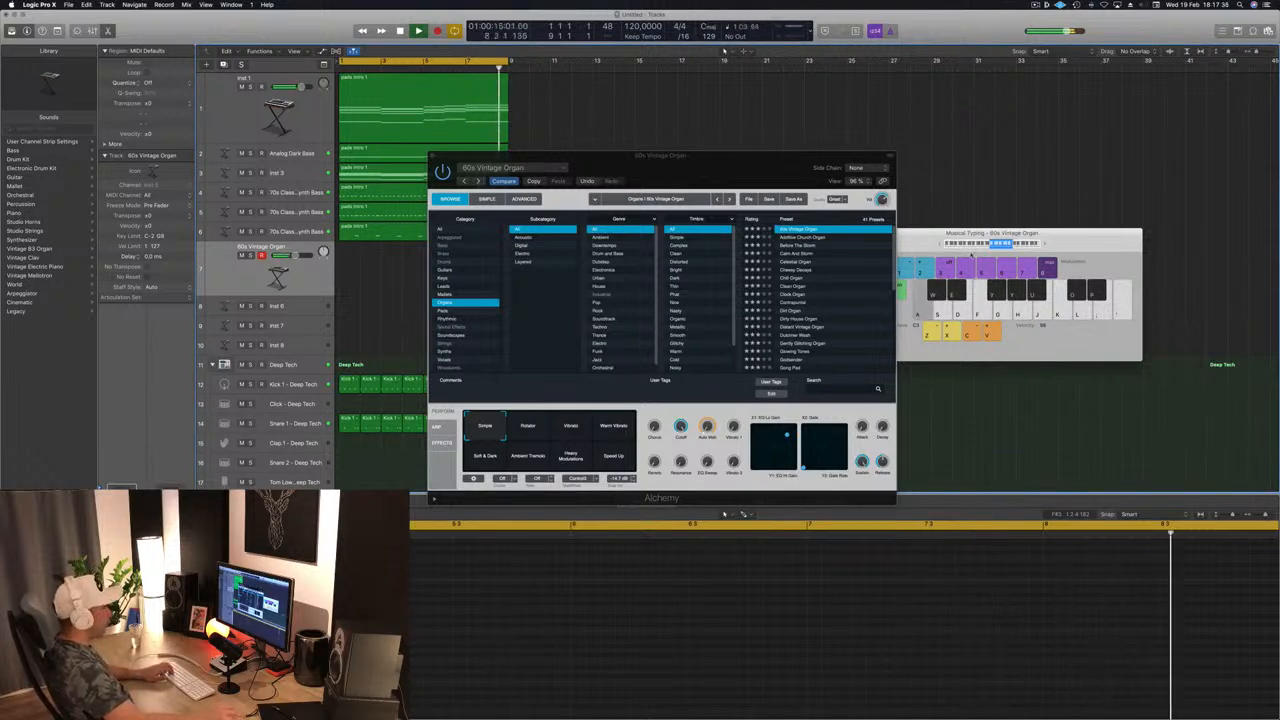
pyautogui.click(989, 246)
pyautogui.press('d')
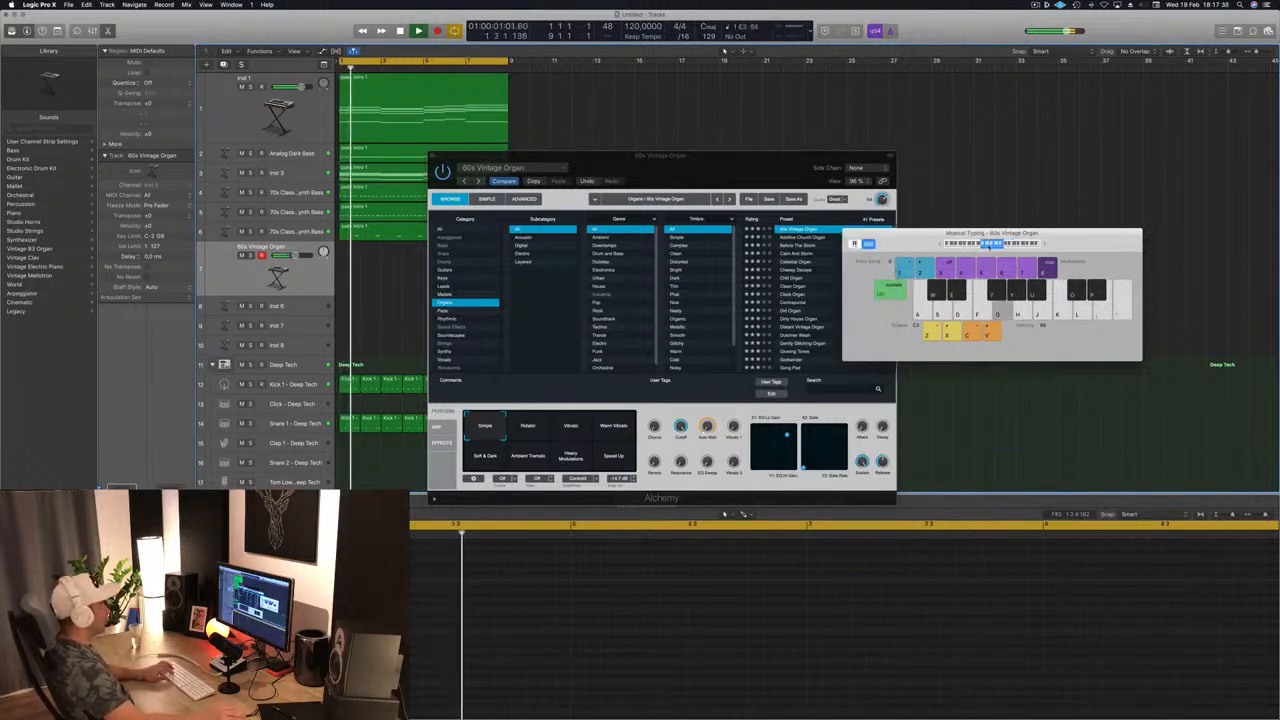
pyautogui.moveTo(751, 169); pyautogui.dragTo(826, 130)
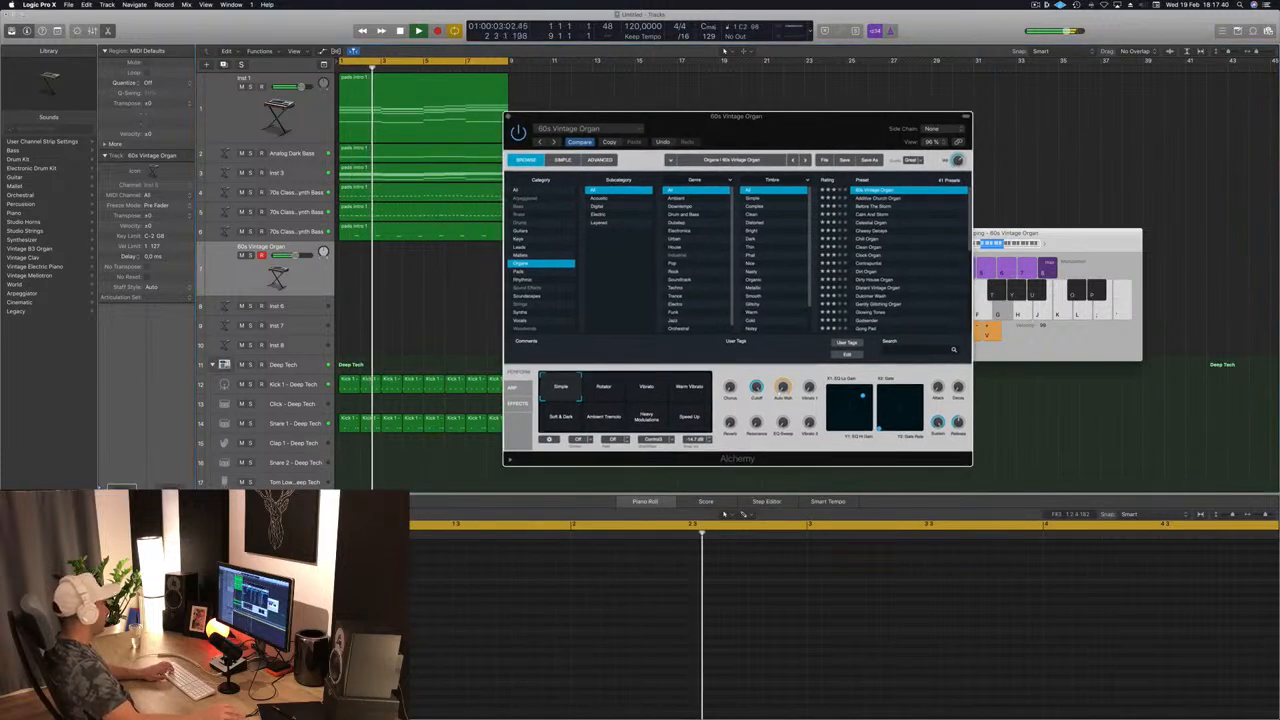
pyautogui.press('Return')
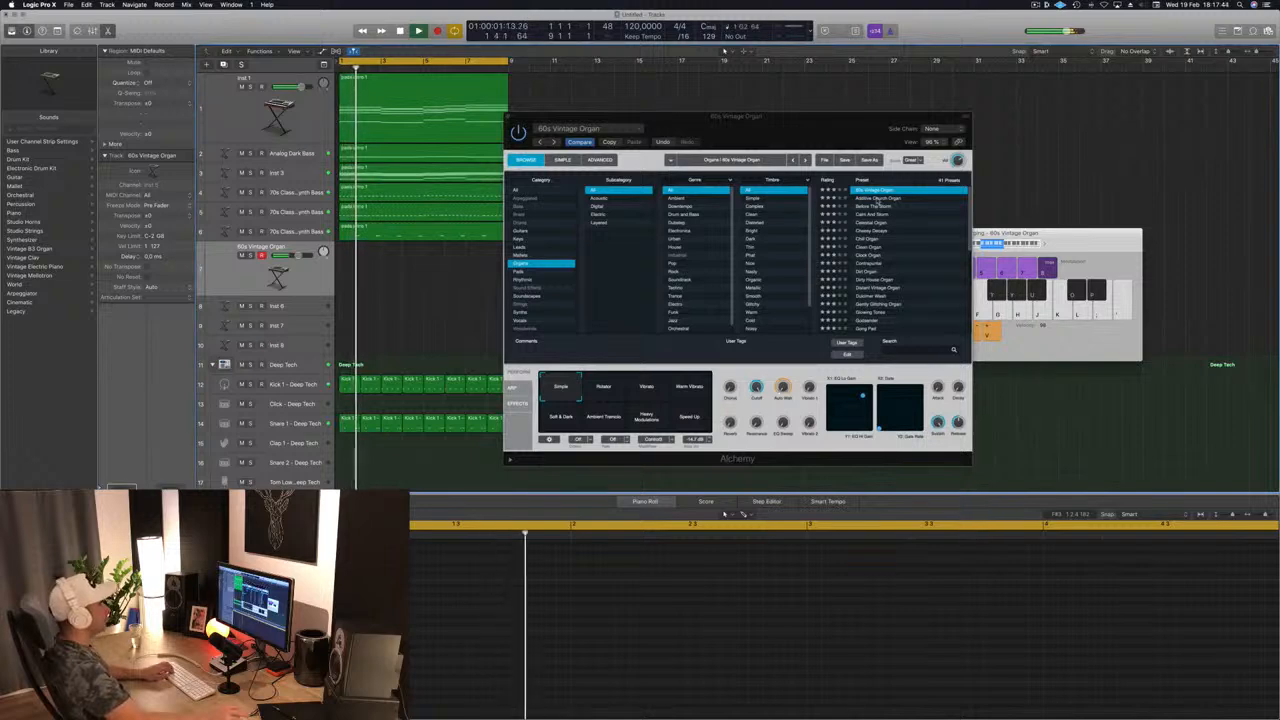
# Load the Additive Church Organ preset and play it with Musical Typing in a higher octave.
pyautogui.click(874, 198)
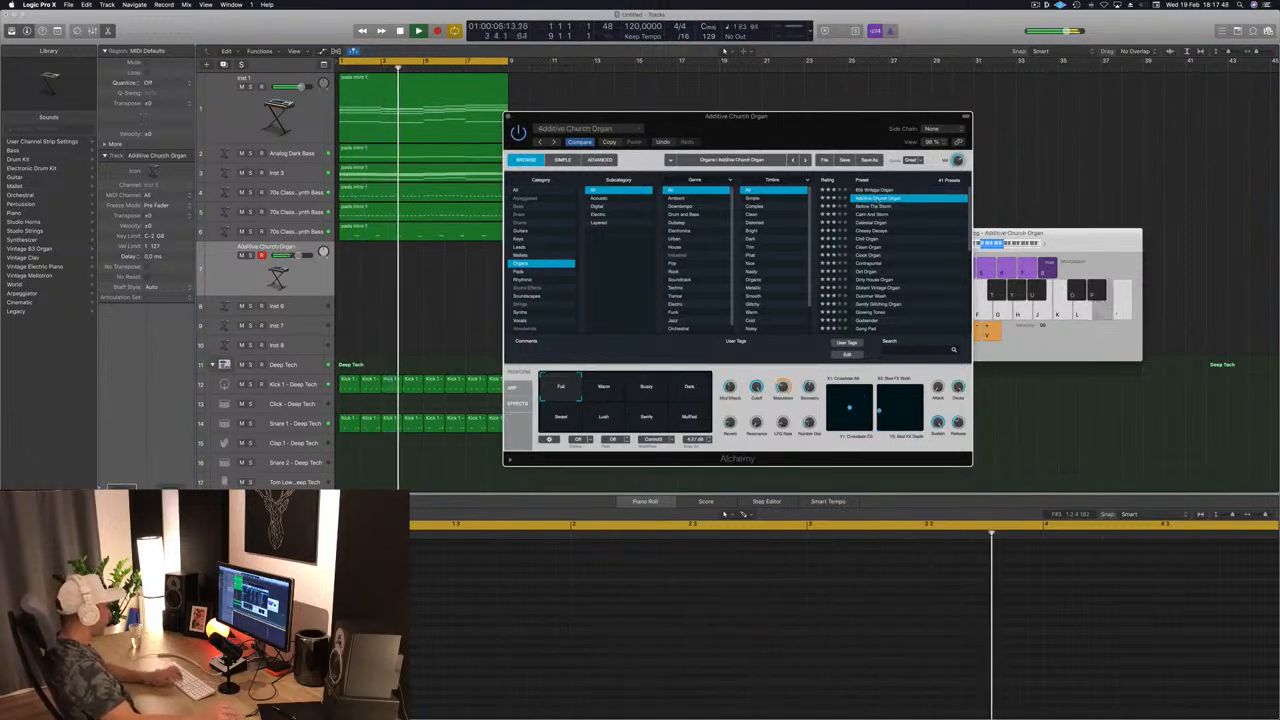
pyautogui.click(1050, 150)
pyautogui.press("'")
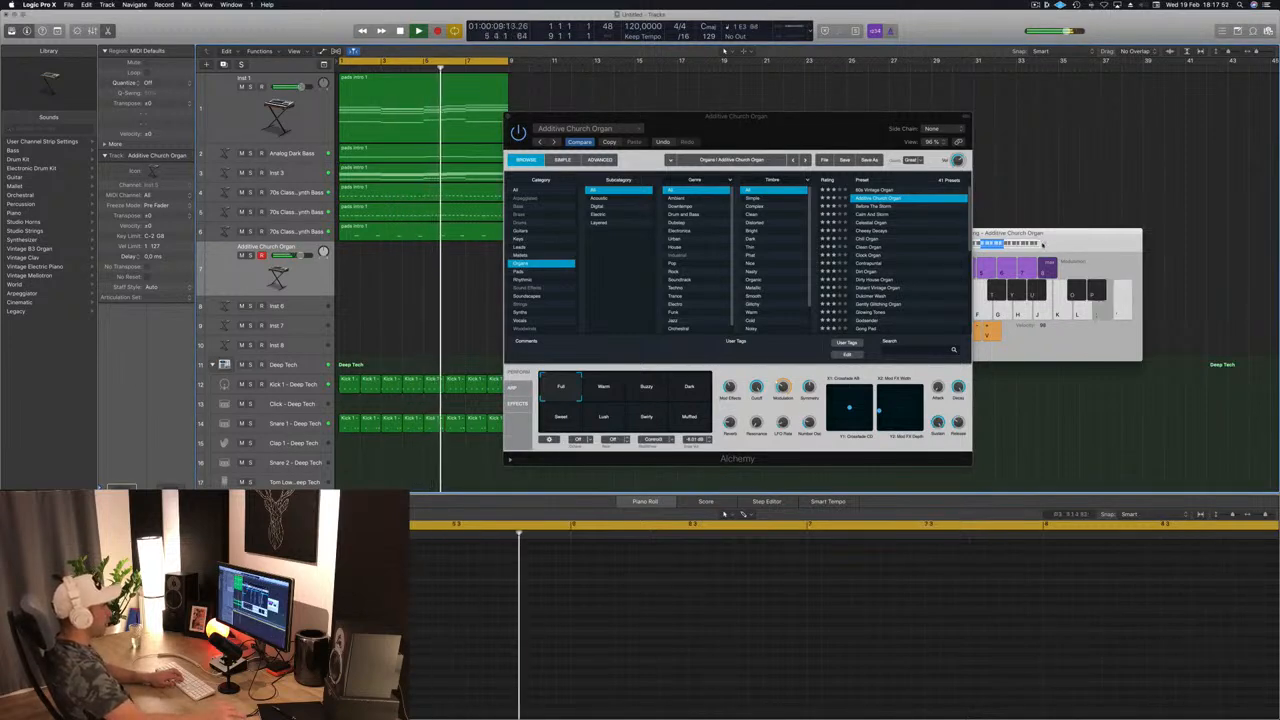
pyautogui.click(1045, 244)
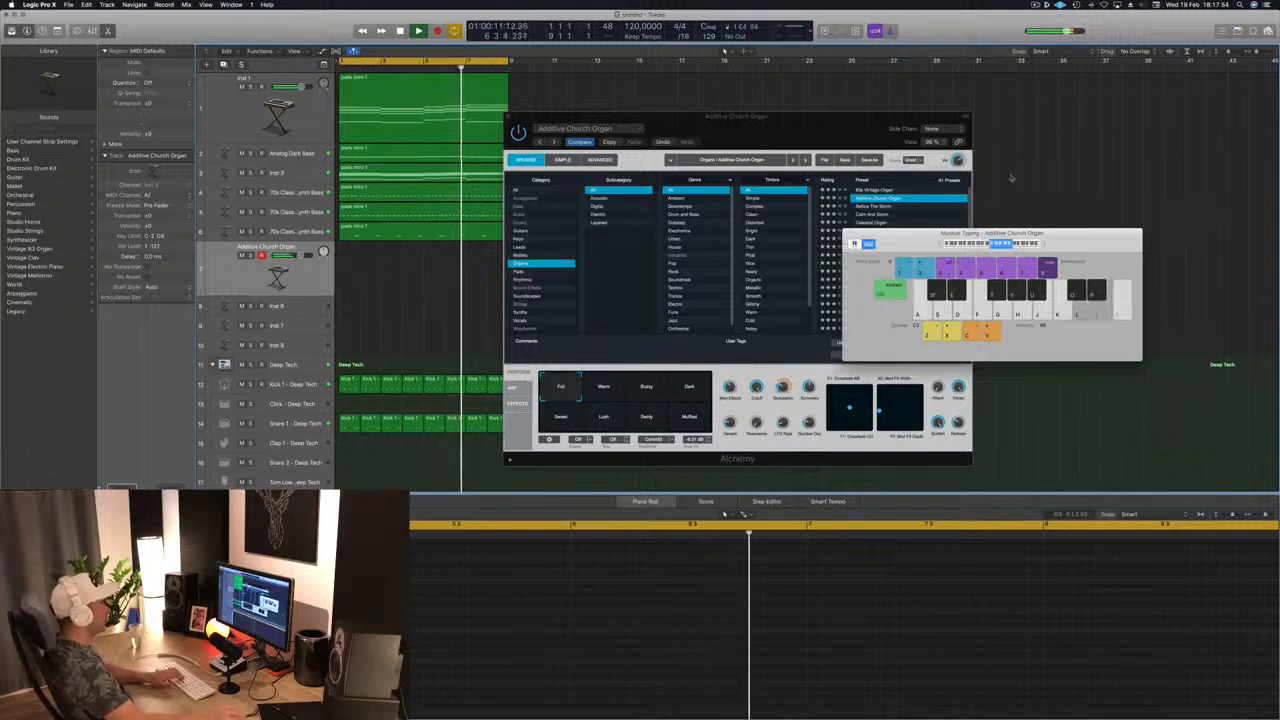
# Shift the Alchemy window and audition Additive Church Organ variations, including Warm, Dark, Lush and Muffled, against the loop.
pyautogui.moveTo(886, 136); pyautogui.dragTo(813, 155)
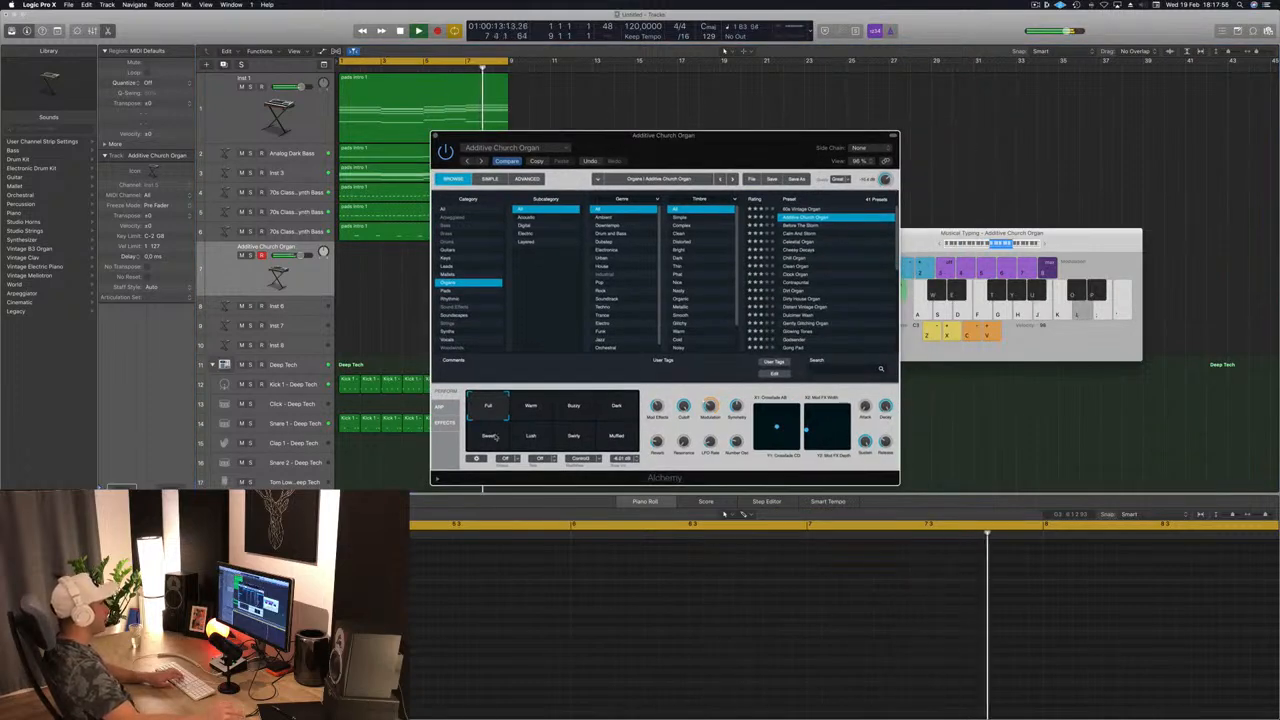
pyautogui.click(532, 416)
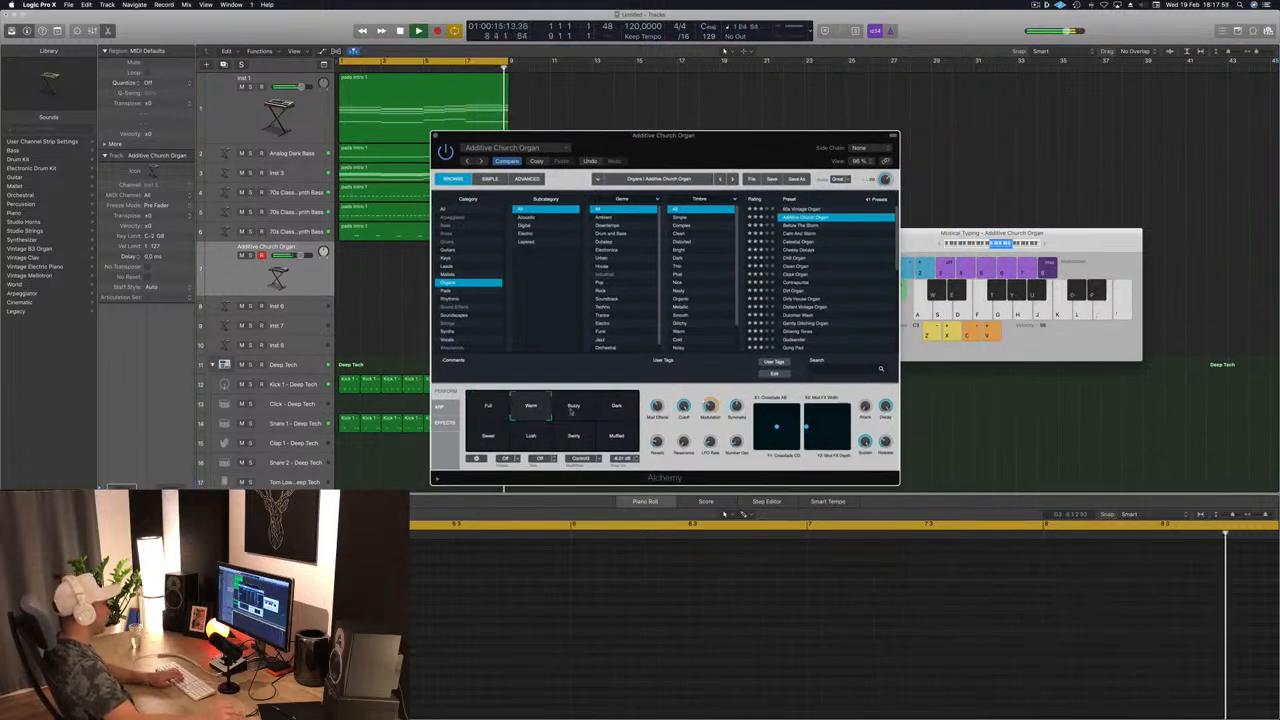
pyautogui.click(616, 410)
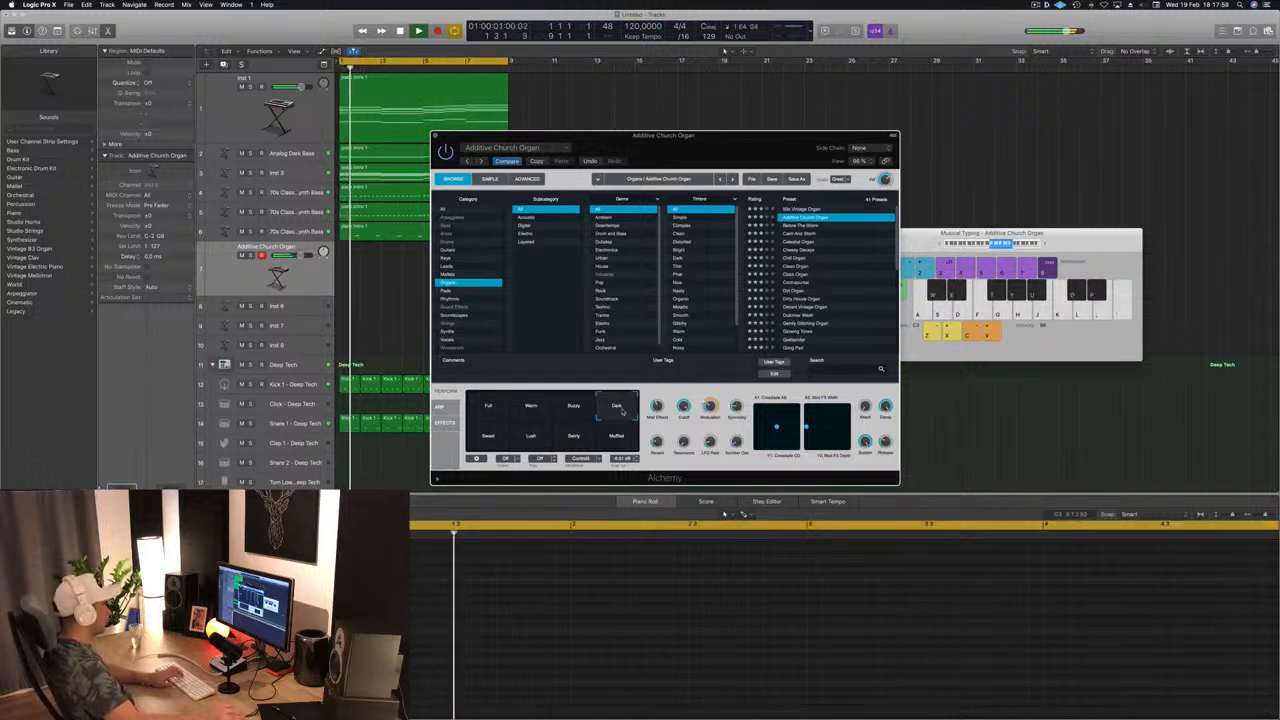
pyautogui.click(531, 437)
pyautogui.click(573, 437)
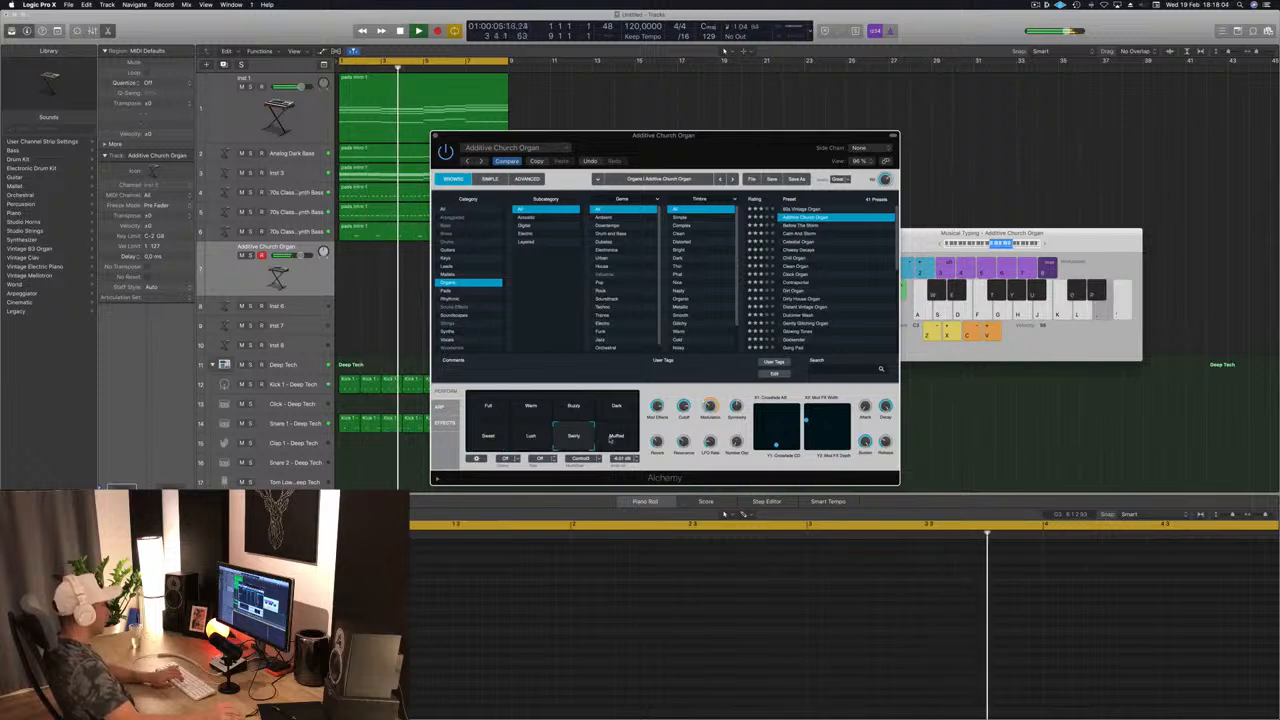
pyautogui.click(616, 437)
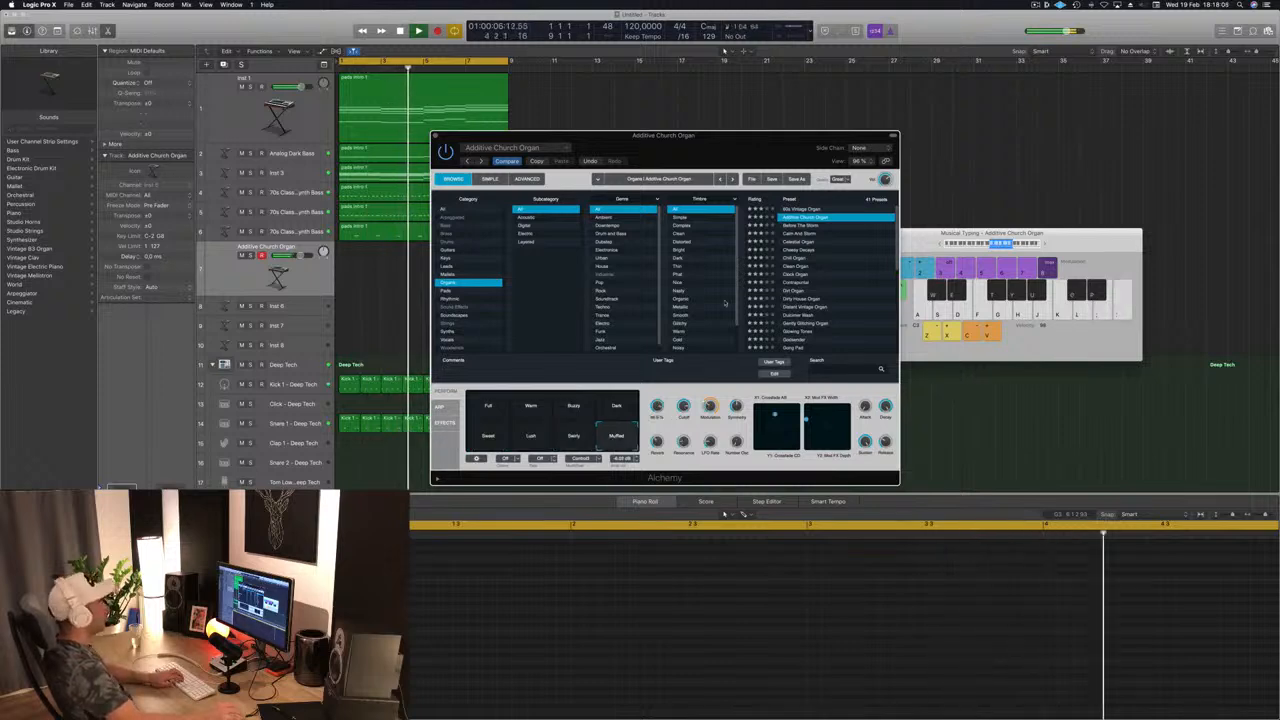
# Load the Before The Storm preset and audition its Warm, Delay Strings and Rich Ambient variations.
pyautogui.click(807, 226)
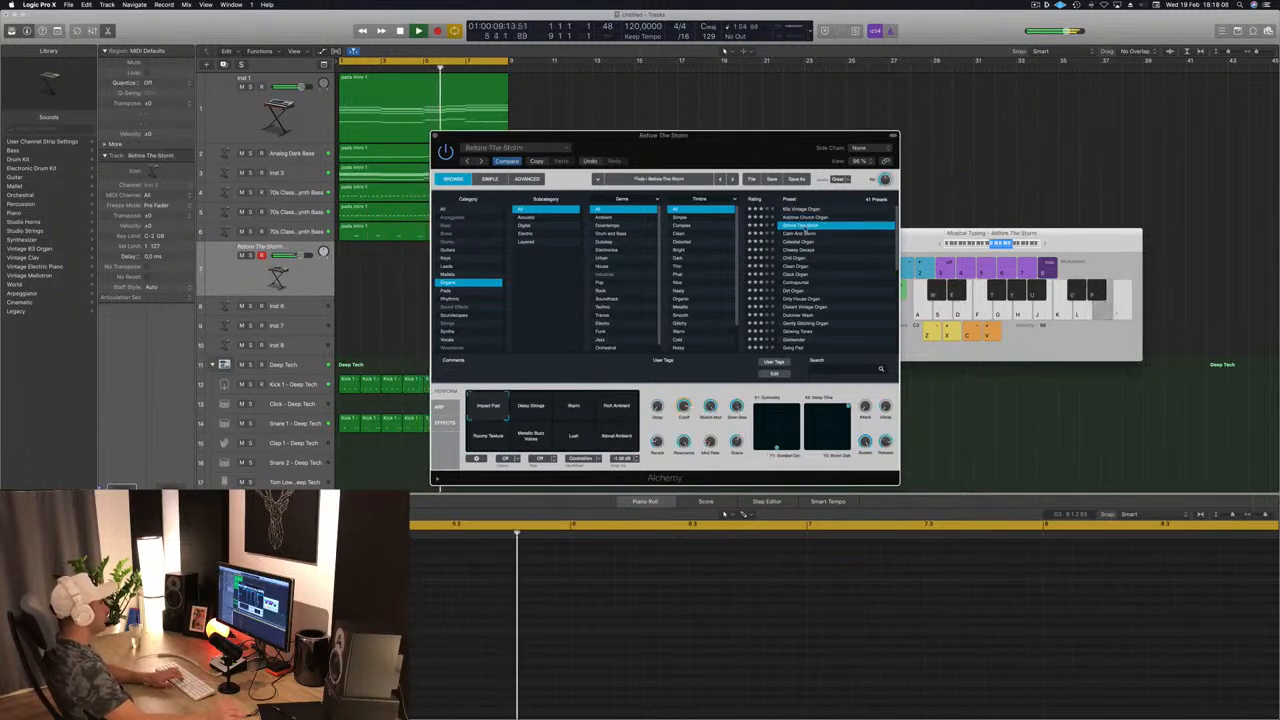
pyautogui.click(572, 410)
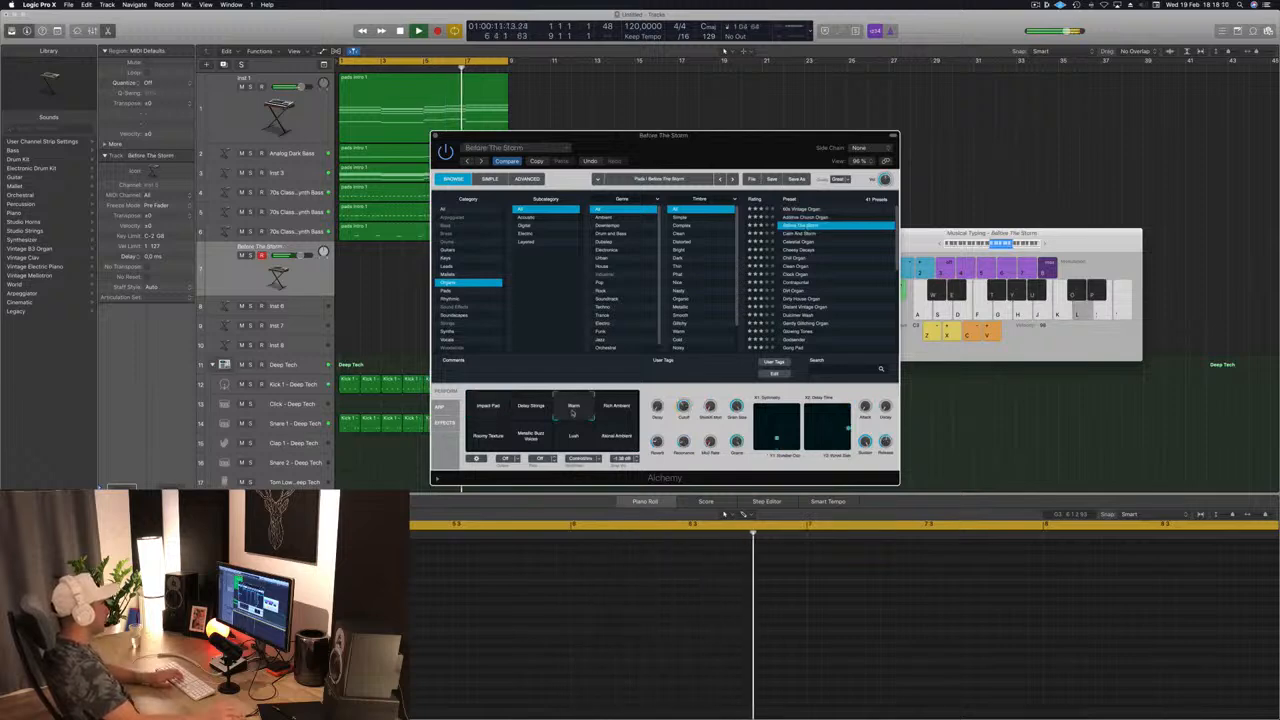
pyautogui.click(542, 413)
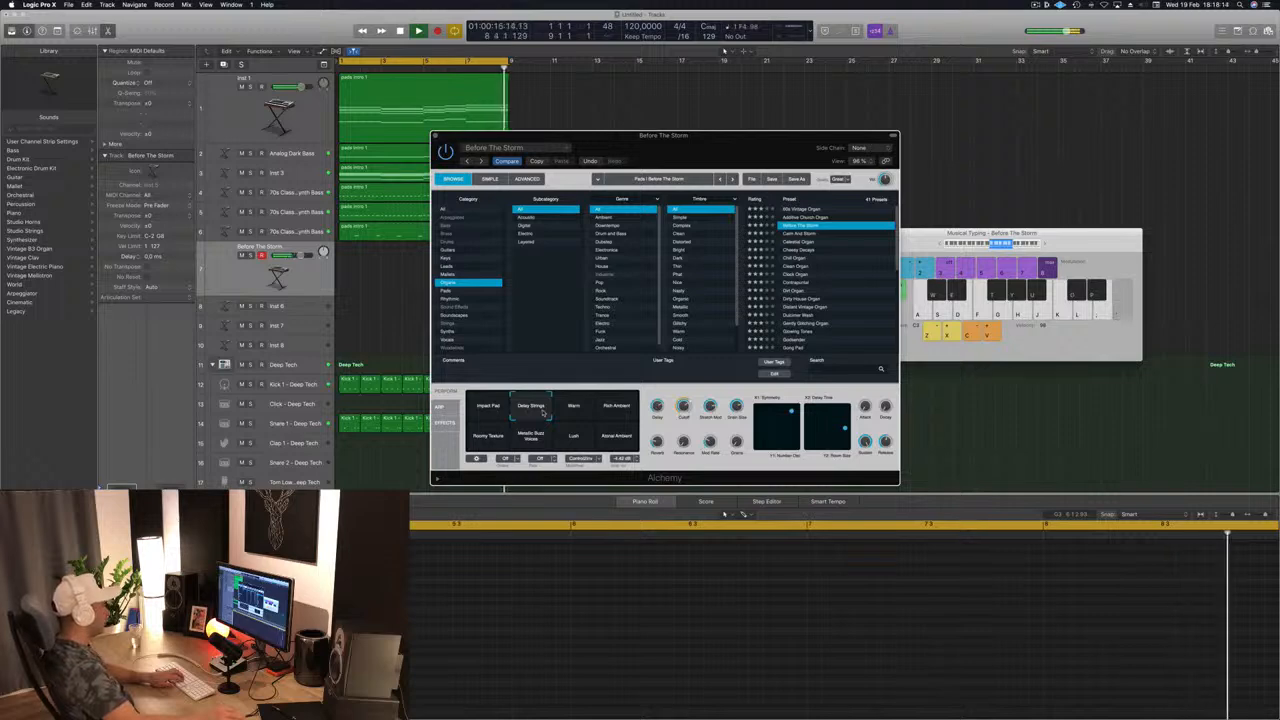
pyautogui.click(99, 488)
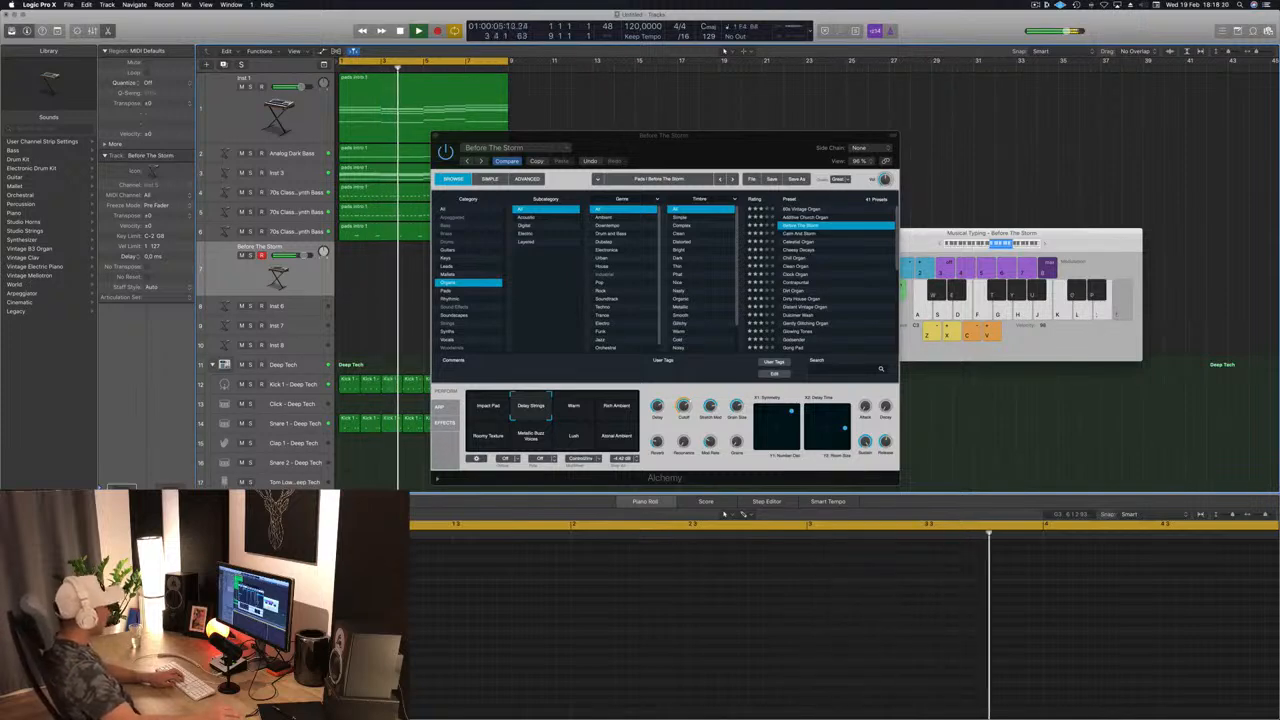
pyautogui.click(574, 411)
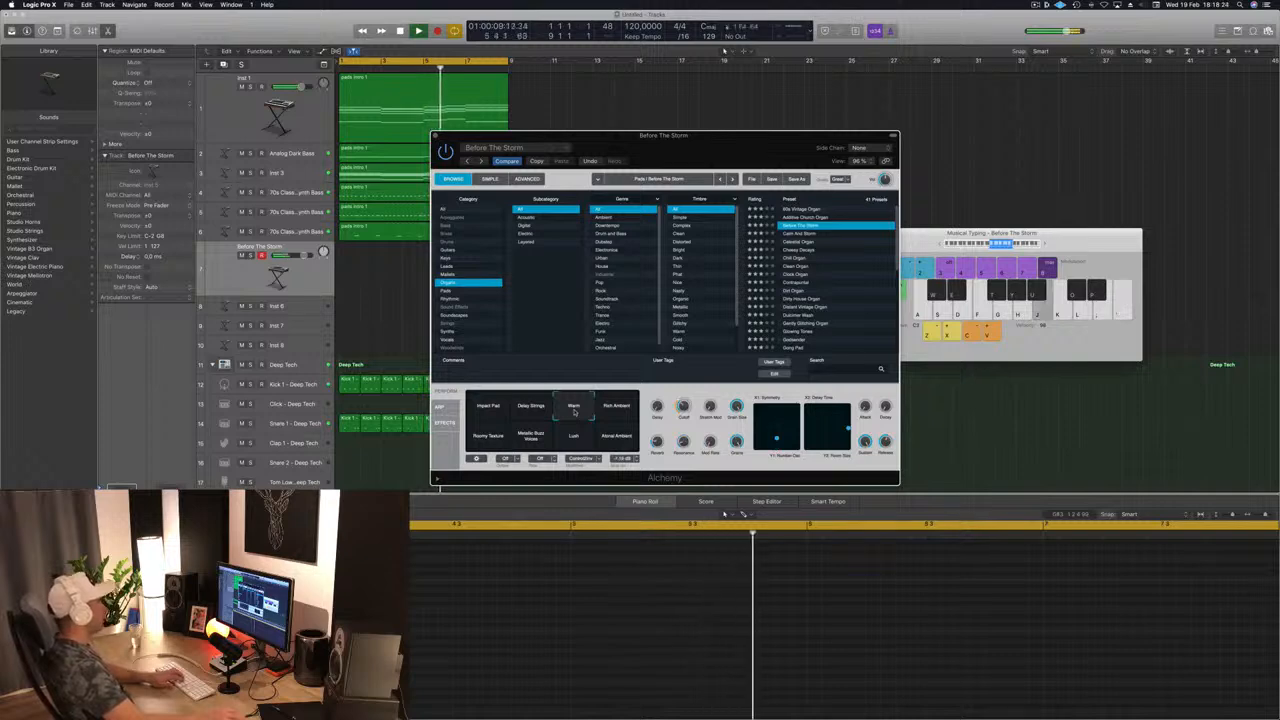
pyautogui.click(609, 410)
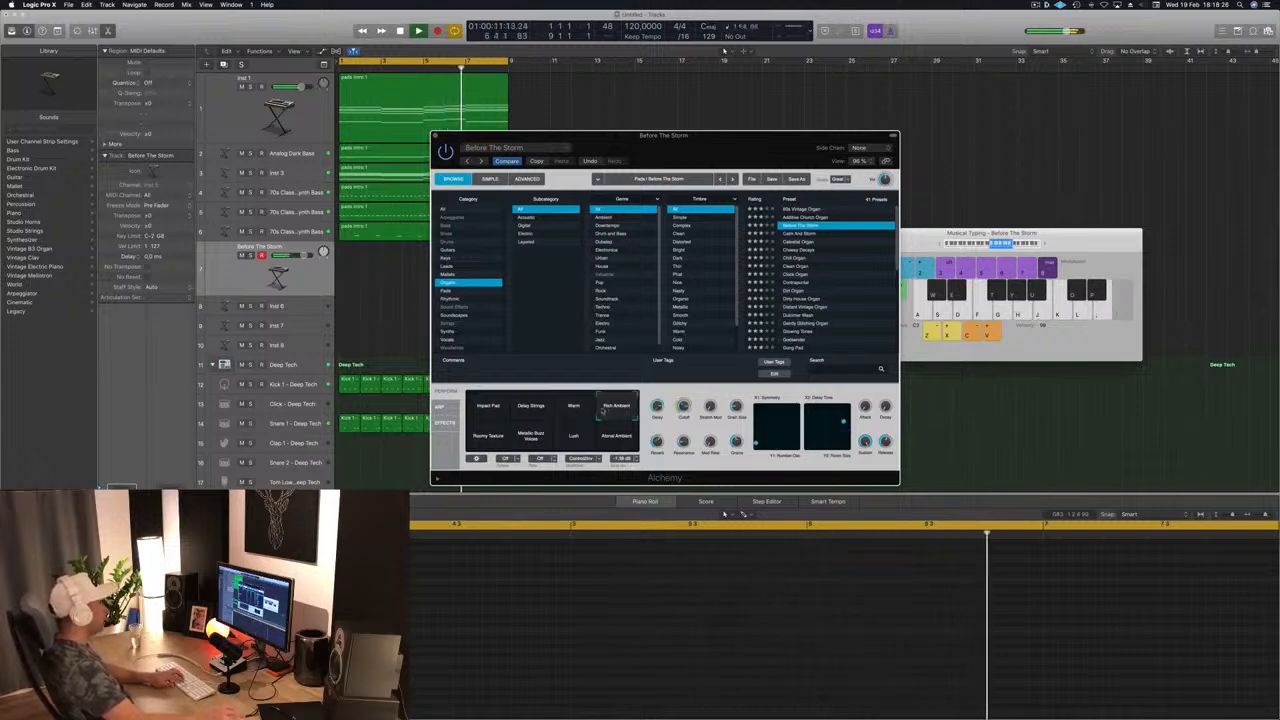
# Move the Alchemy window below the synth regions and try Before The Storm's Roomy Texture, Metallic Buzz Voices and Lush variations.
pyautogui.moveTo(719, 164); pyautogui.dragTo(774, 262)
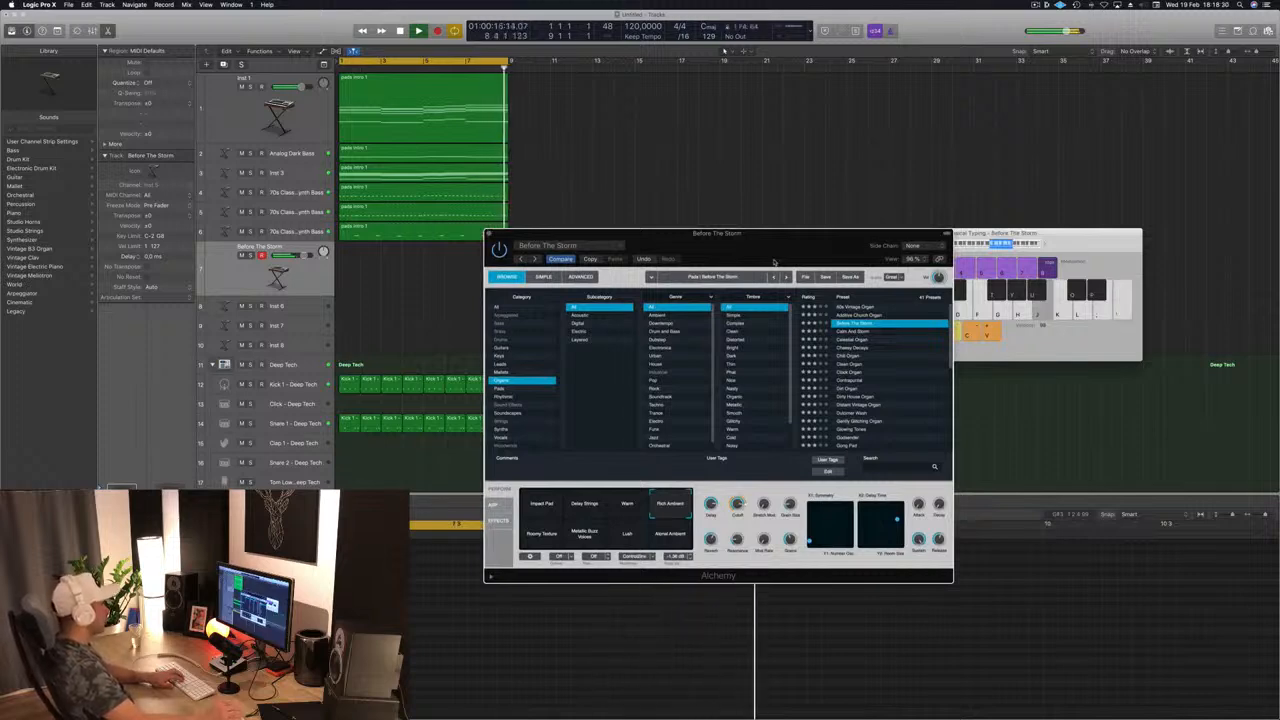
pyautogui.click(541, 535)
pyautogui.click(585, 533)
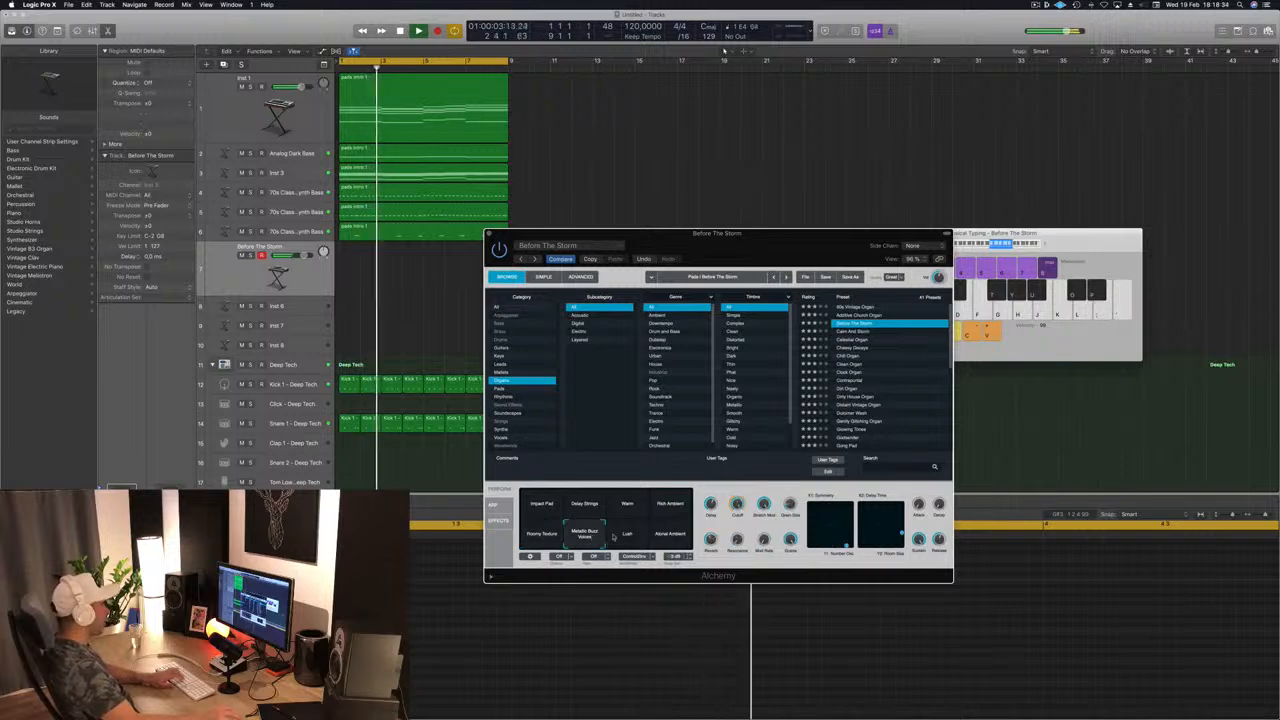
pyautogui.click(627, 535)
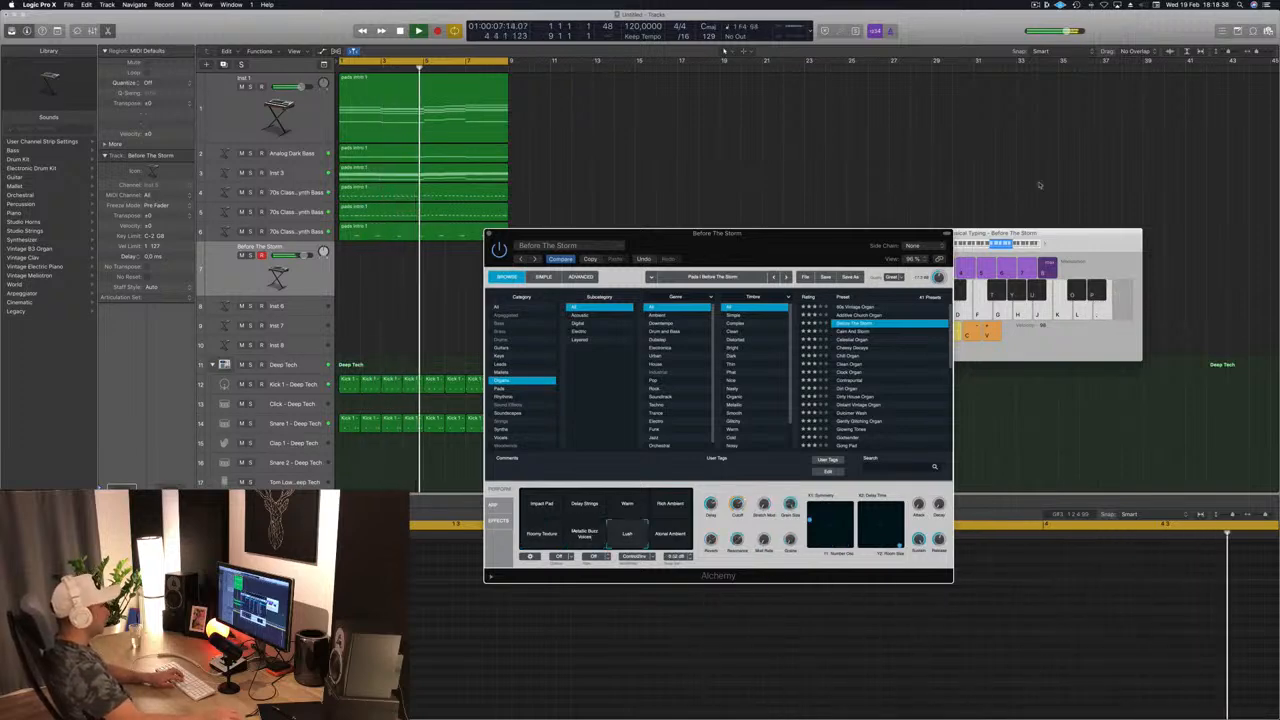
# Play Lush an octave higher, move the Musical Typing window clear of Alchemy, and try the Atonal Ambient variation.
pyautogui.click(1045, 242)
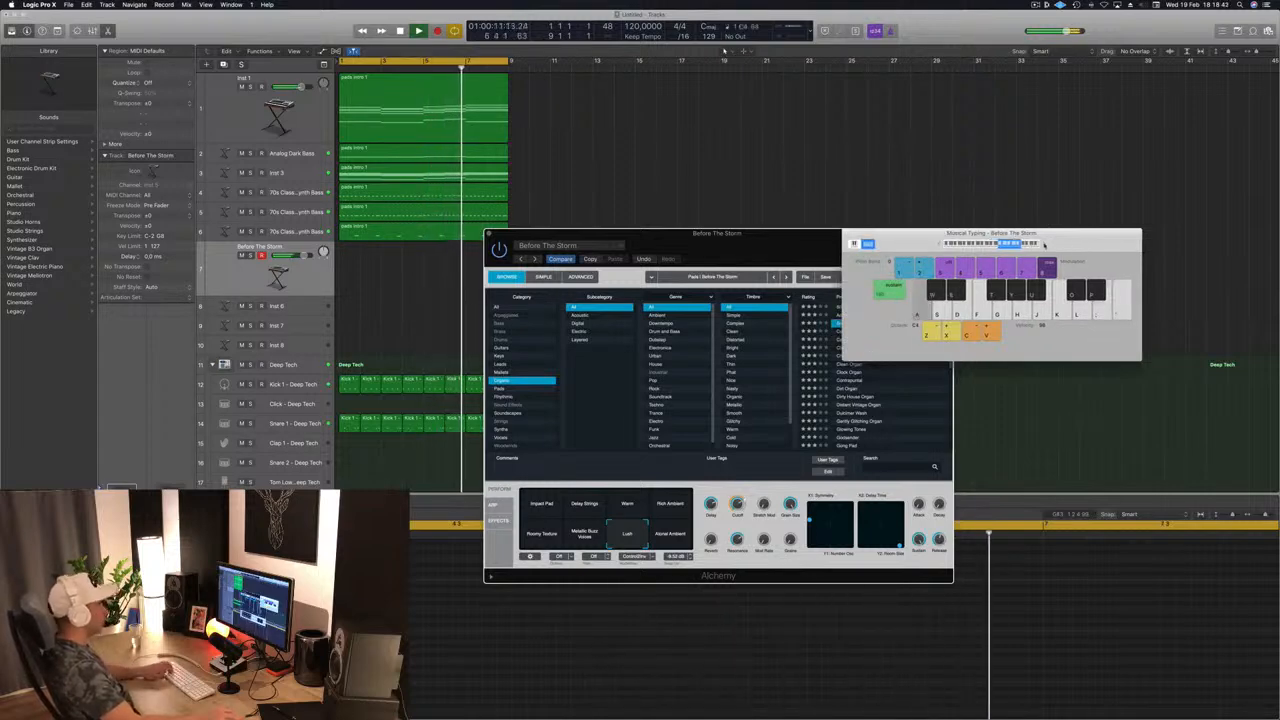
pyautogui.moveTo(1044, 245); pyautogui.dragTo(1150, 168)
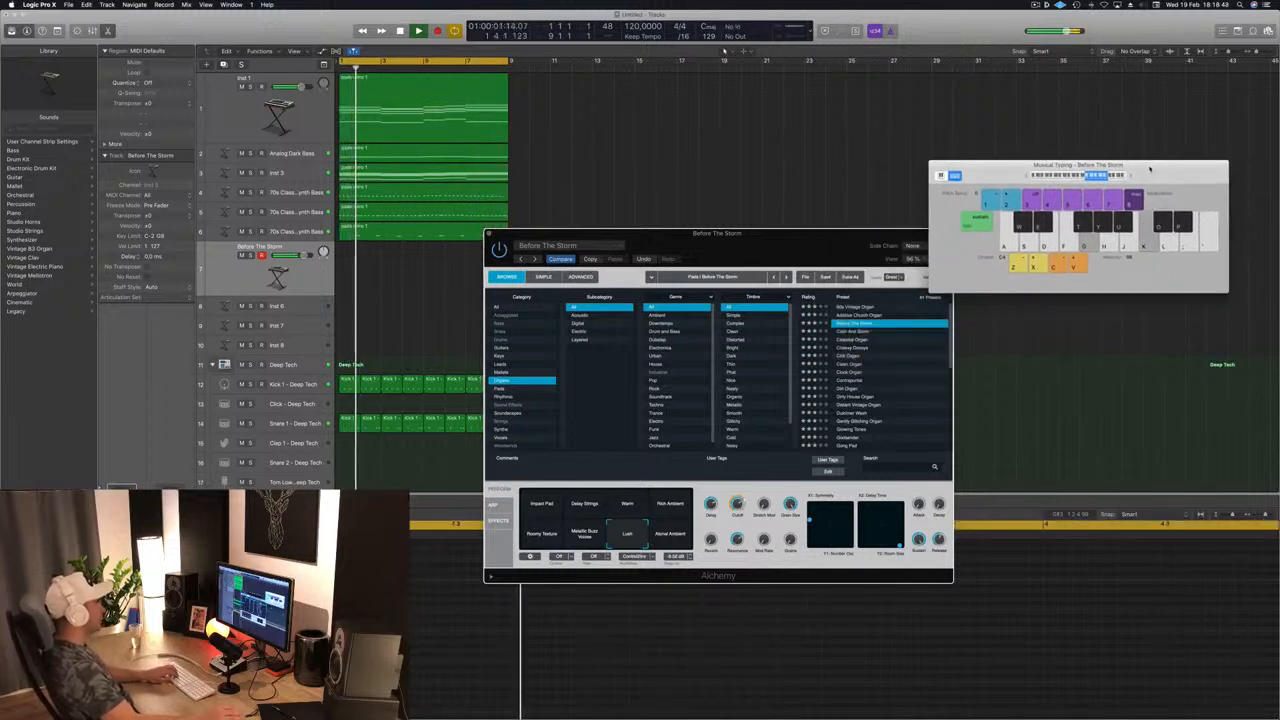
pyautogui.press('space')
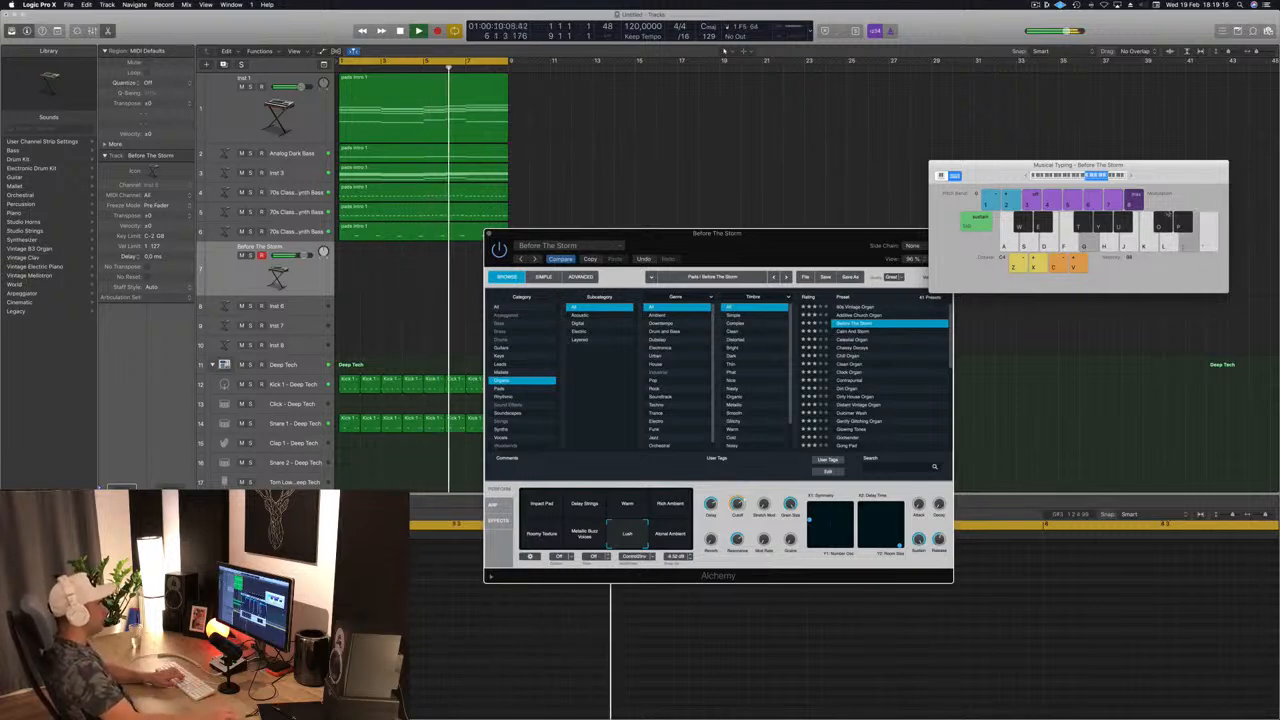
pyautogui.click(676, 537)
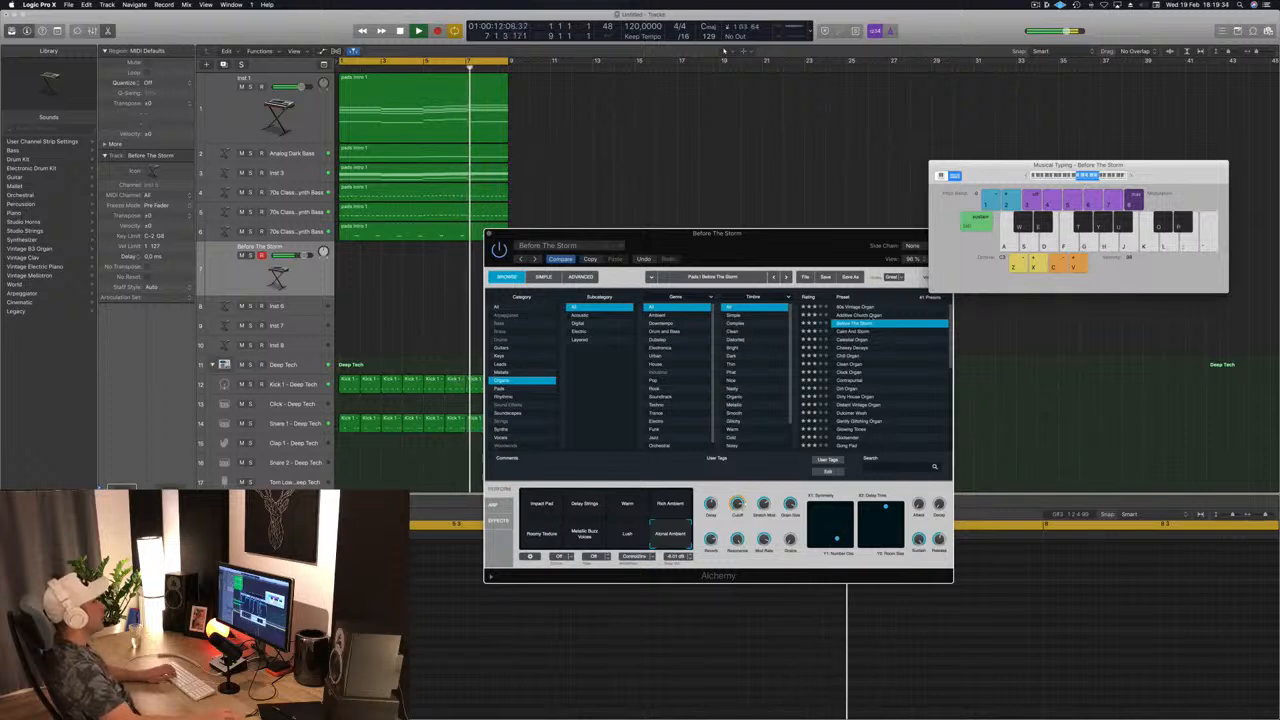
# Load the Calm And Storm preset and play its Glass Manipulations variation in a lower and a higher octave.
pyautogui.press('Down')
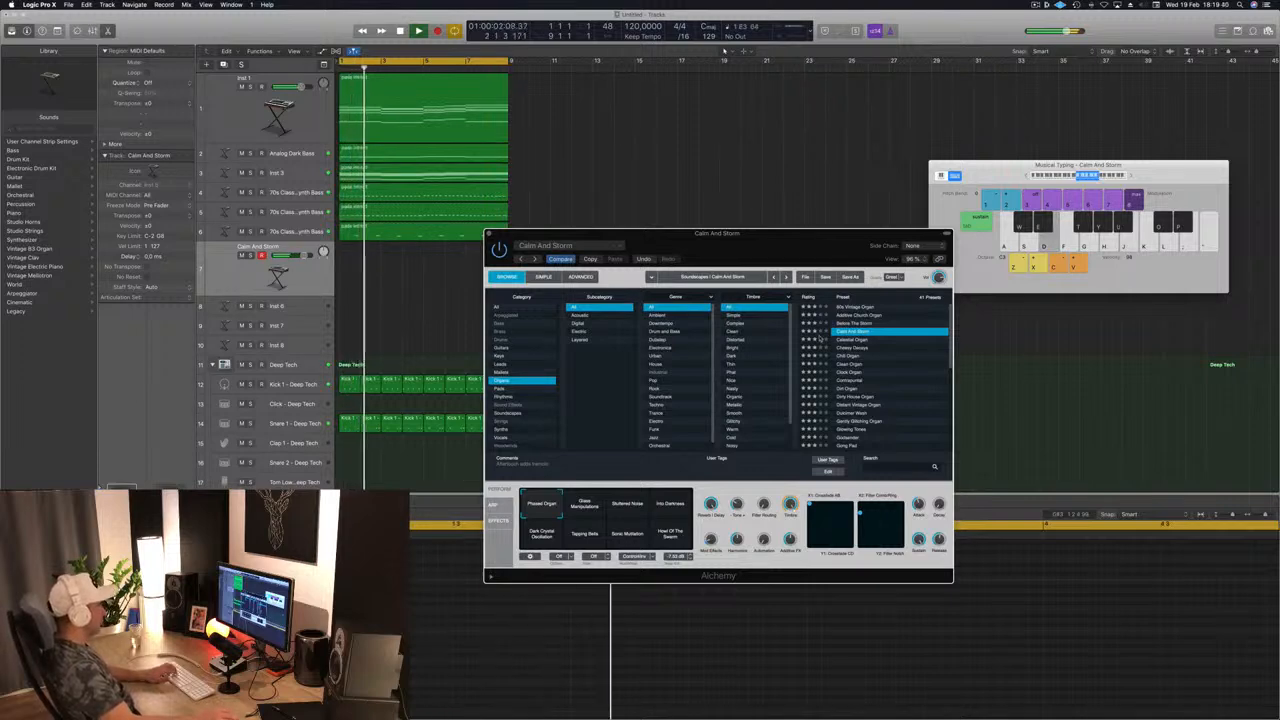
pyautogui.click(585, 507)
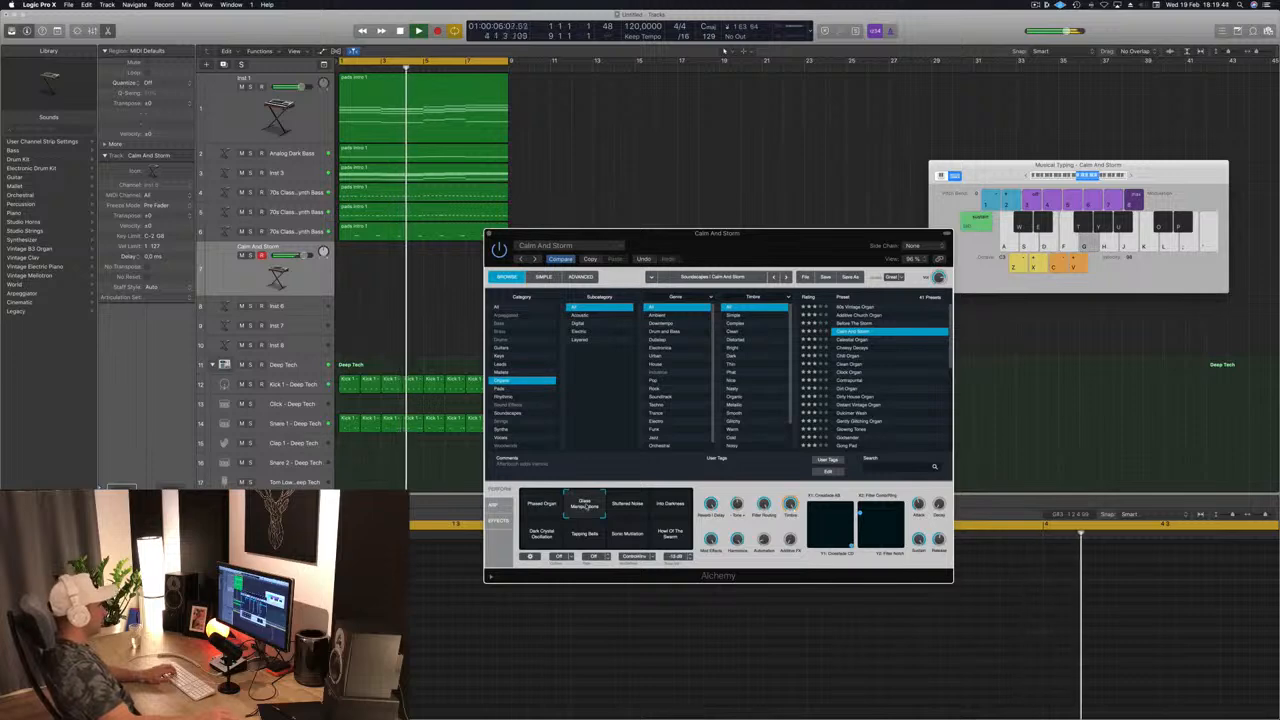
pyautogui.click(1070, 177)
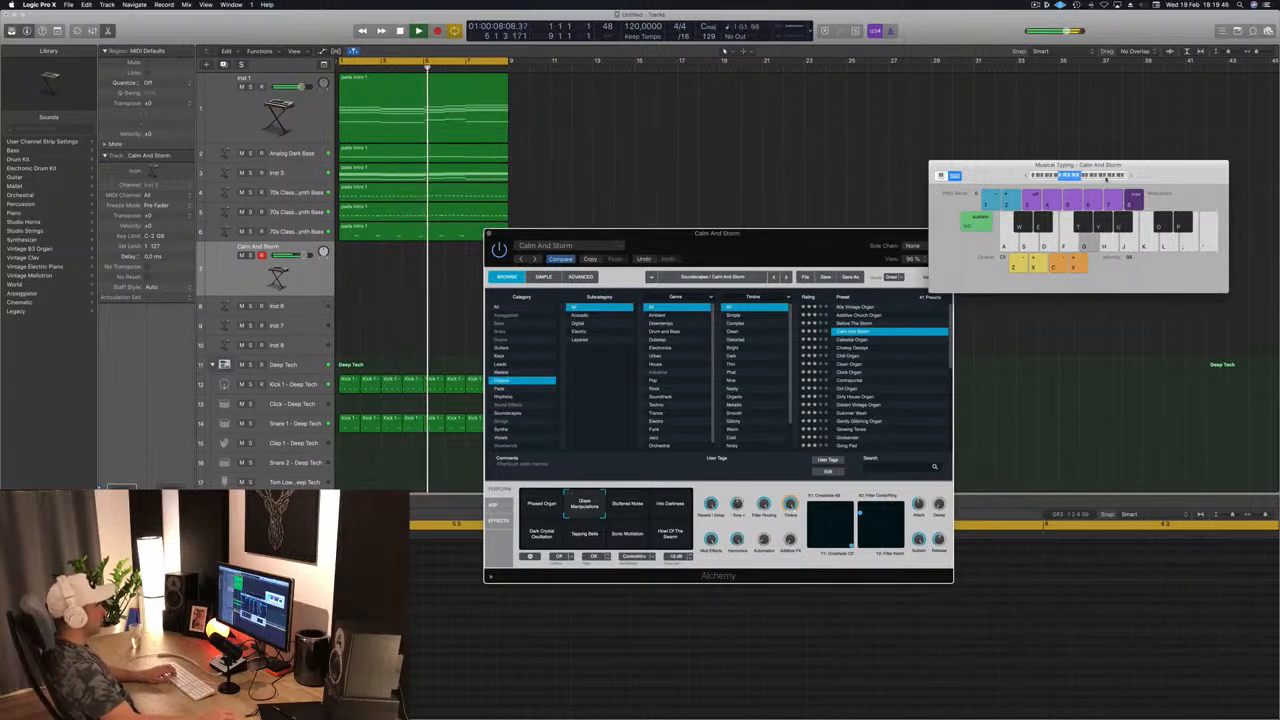
pyautogui.press('h')
pyautogui.press('j')
pyautogui.click(1090, 177)
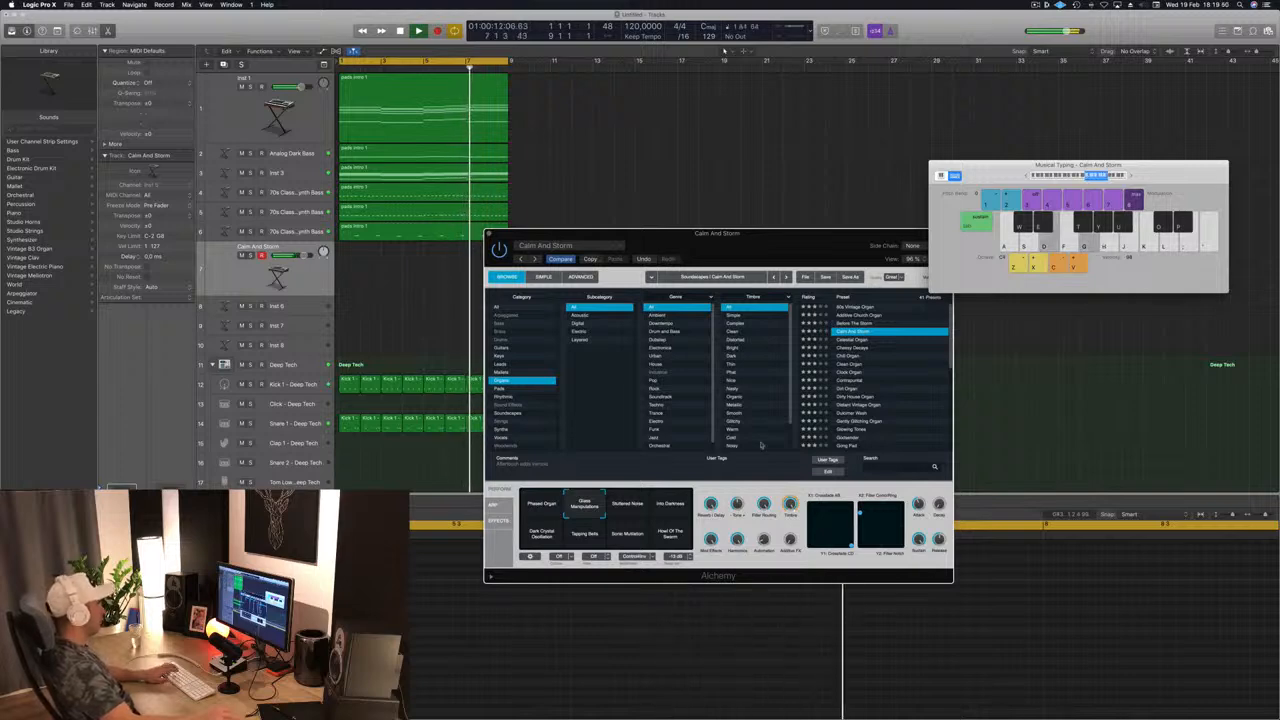
# Audition Calm And Storm's remaining variations, including Into Darkness, Tapping Bells, Dark Crystal Oscillation and Sonic Mutilation.
pyautogui.click(634, 507)
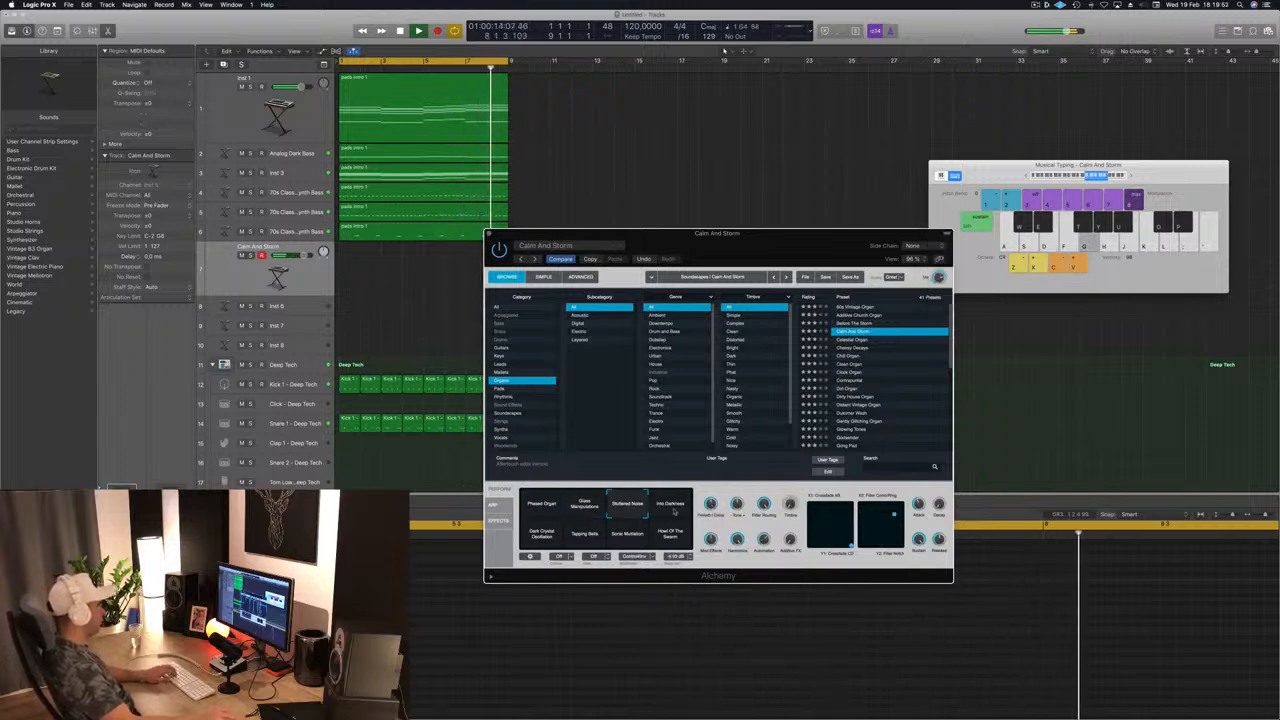
pyautogui.click(676, 508)
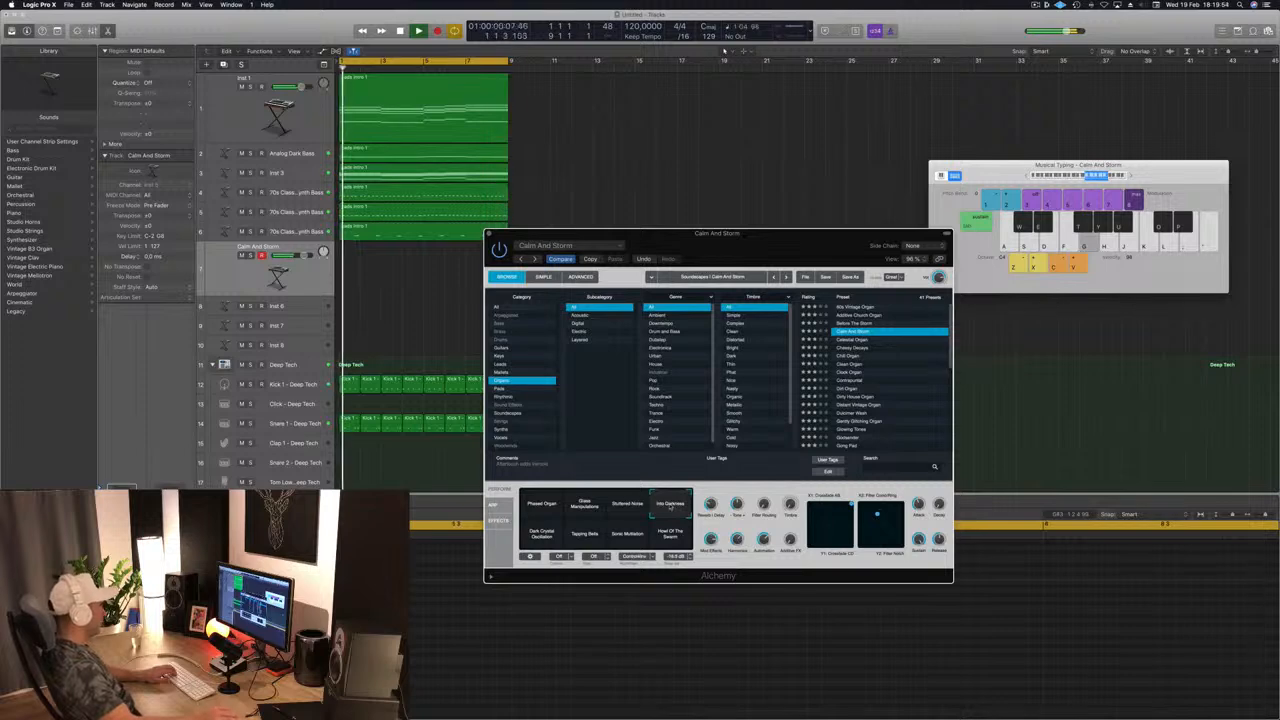
pyautogui.click(585, 533)
pyautogui.click(544, 536)
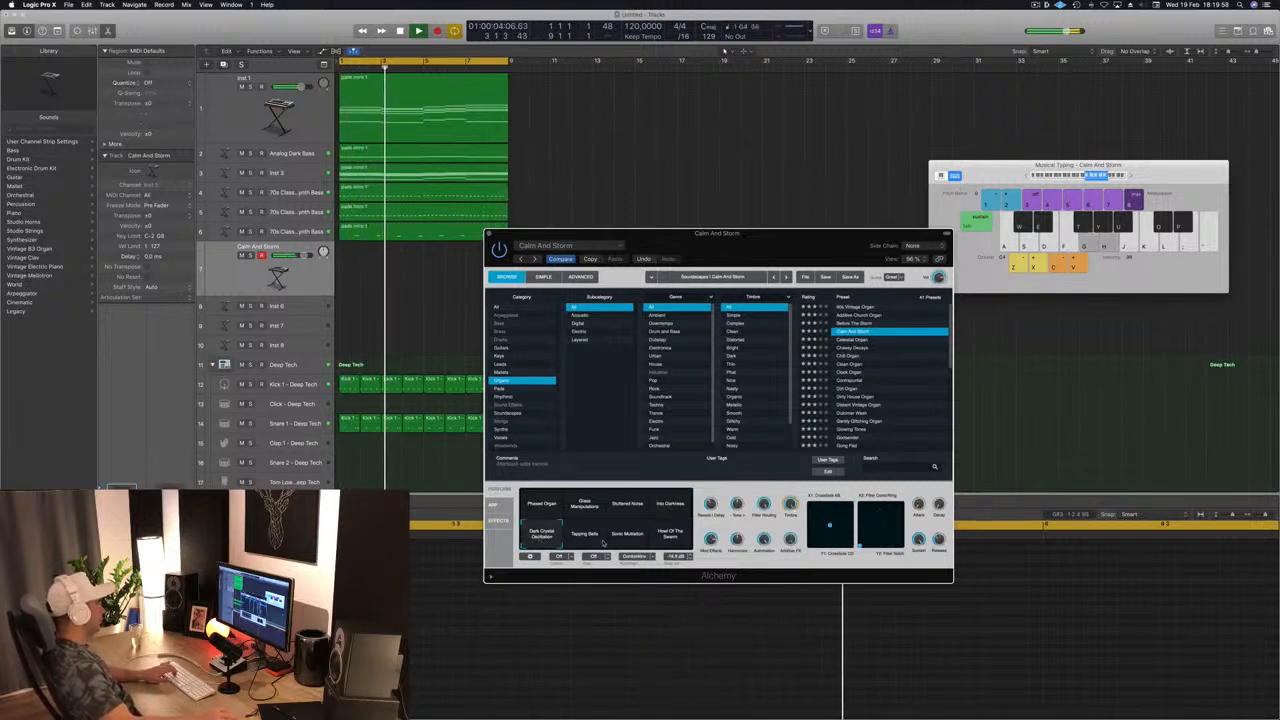
pyautogui.click(640, 535)
pyautogui.click(670, 535)
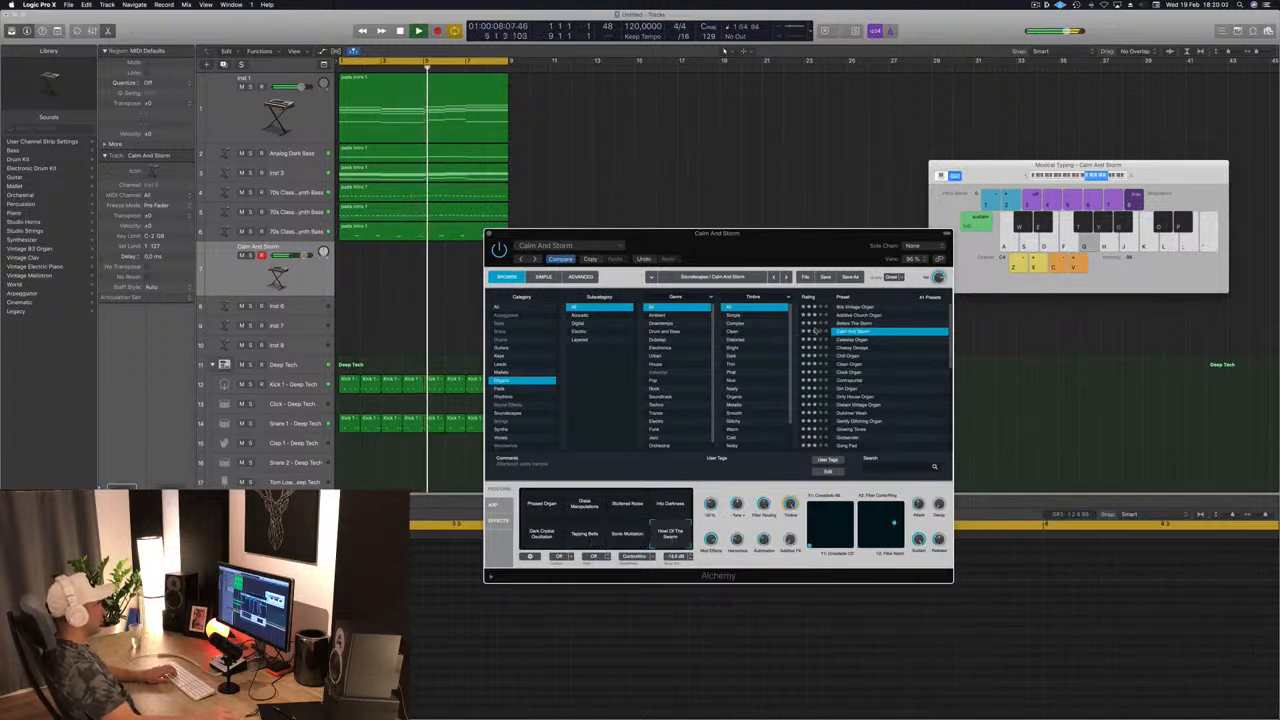
# Load the Celestial Organ preset and try its default sound and the Brighter variation with Musical Typing.
pyautogui.click(850, 341)
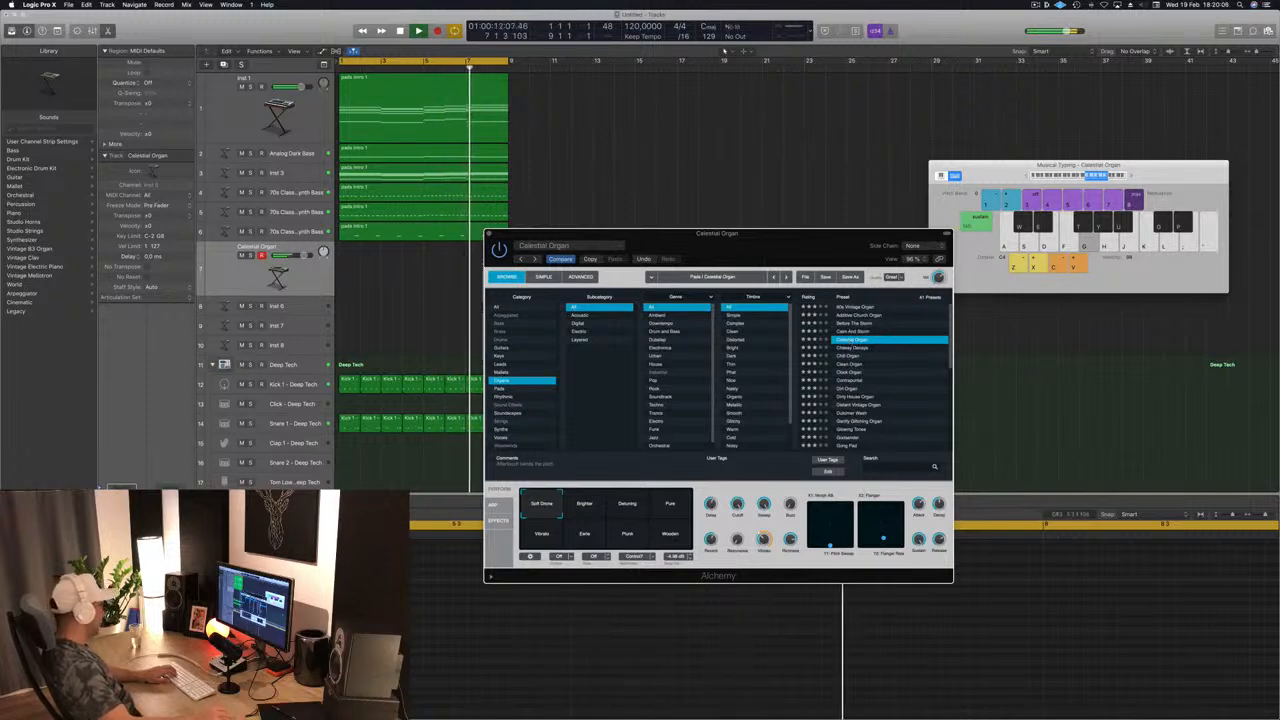
pyautogui.press('h')
pyautogui.click(592, 506)
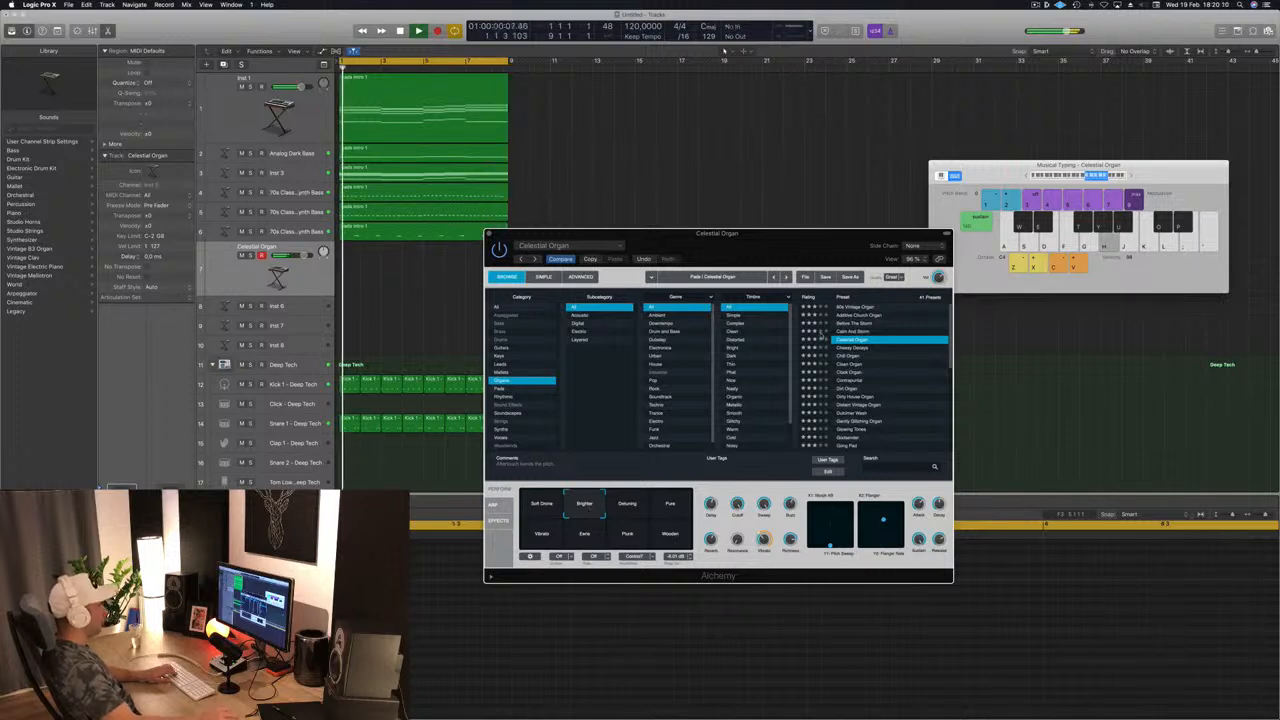
# Load the Cheesy Decays preset and play its Detune and Synth Chime variations in lower octaves.
pyautogui.click(858, 348)
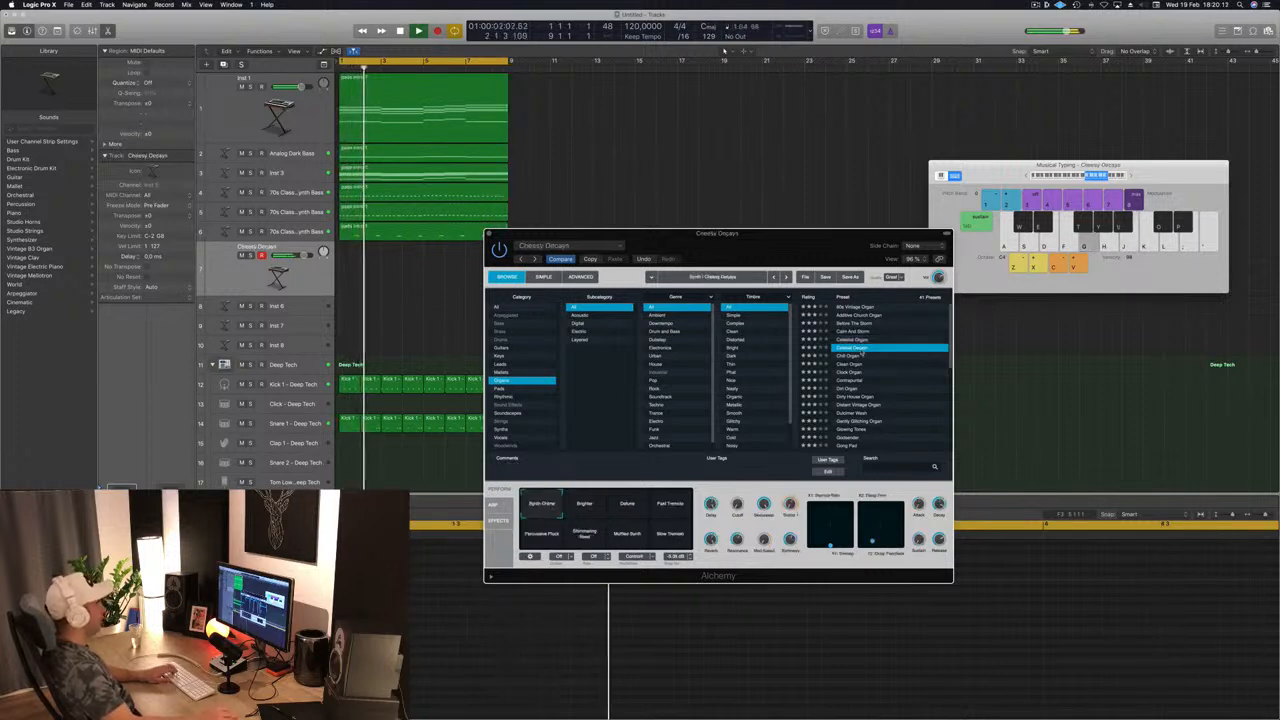
pyautogui.press('d')
pyautogui.click(628, 506)
pyautogui.click(1040, 195)
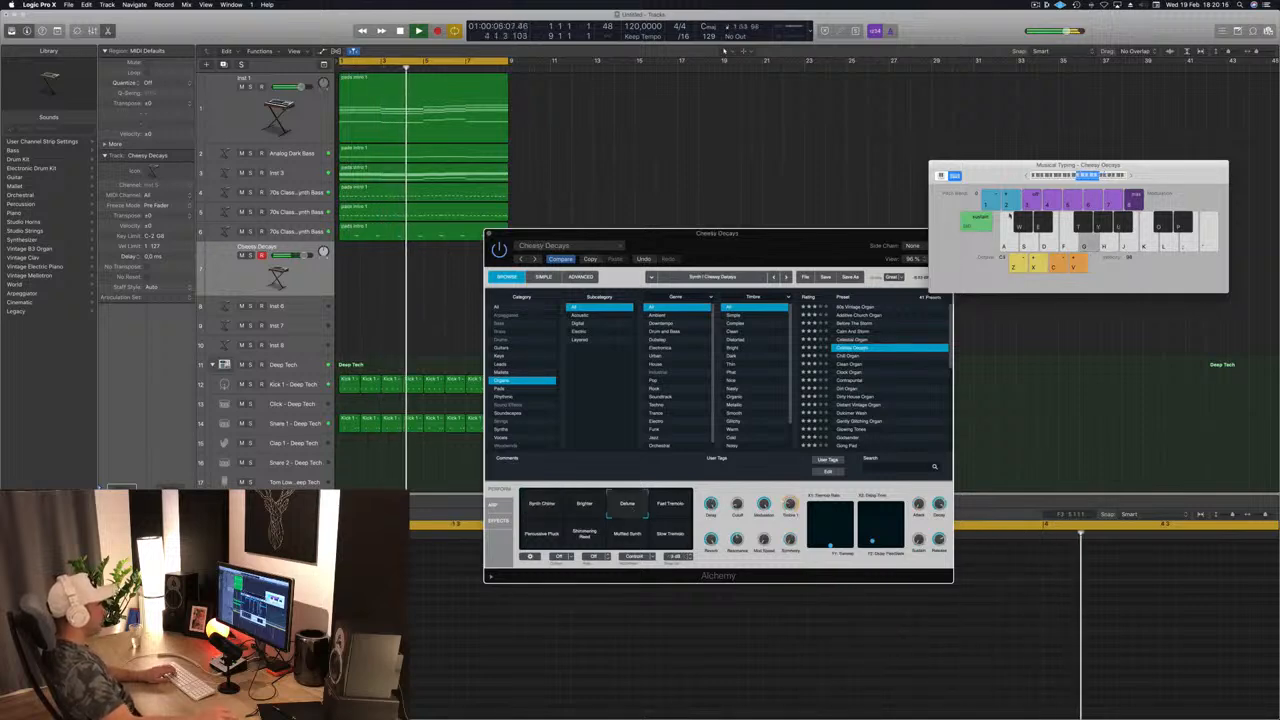
pyautogui.click(541, 503)
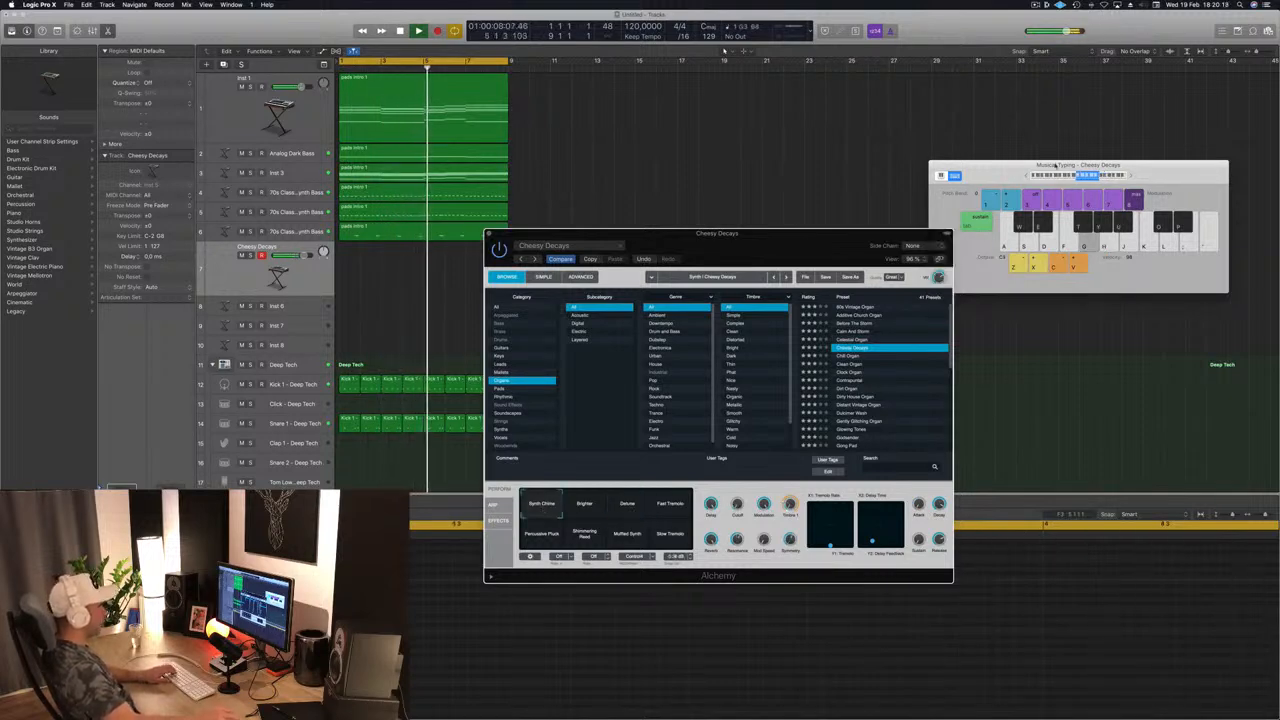
pyautogui.click(1071, 175)
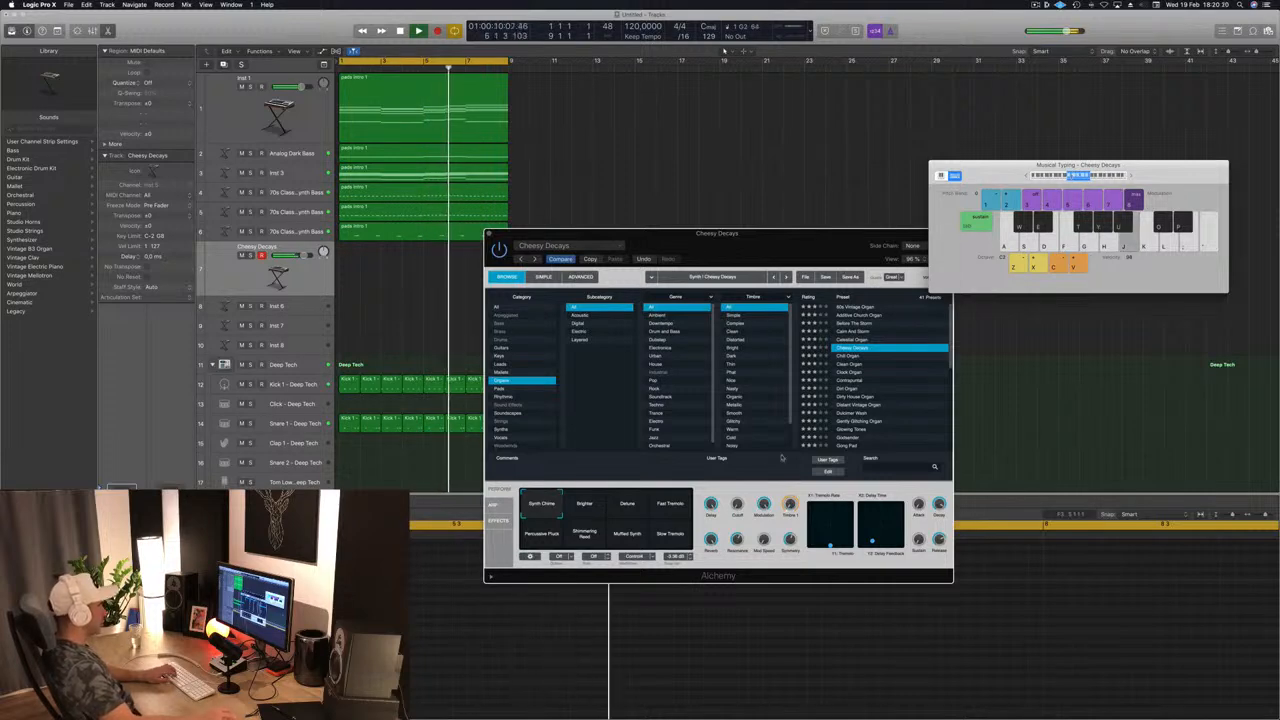
# Audition Cheesy Decays' Fast Tremolo, Percussive Pluck, Shimmering Reed and Slow Tremolo variations.
pyautogui.click(668, 504)
pyautogui.click(541, 533)
pyautogui.click(588, 535)
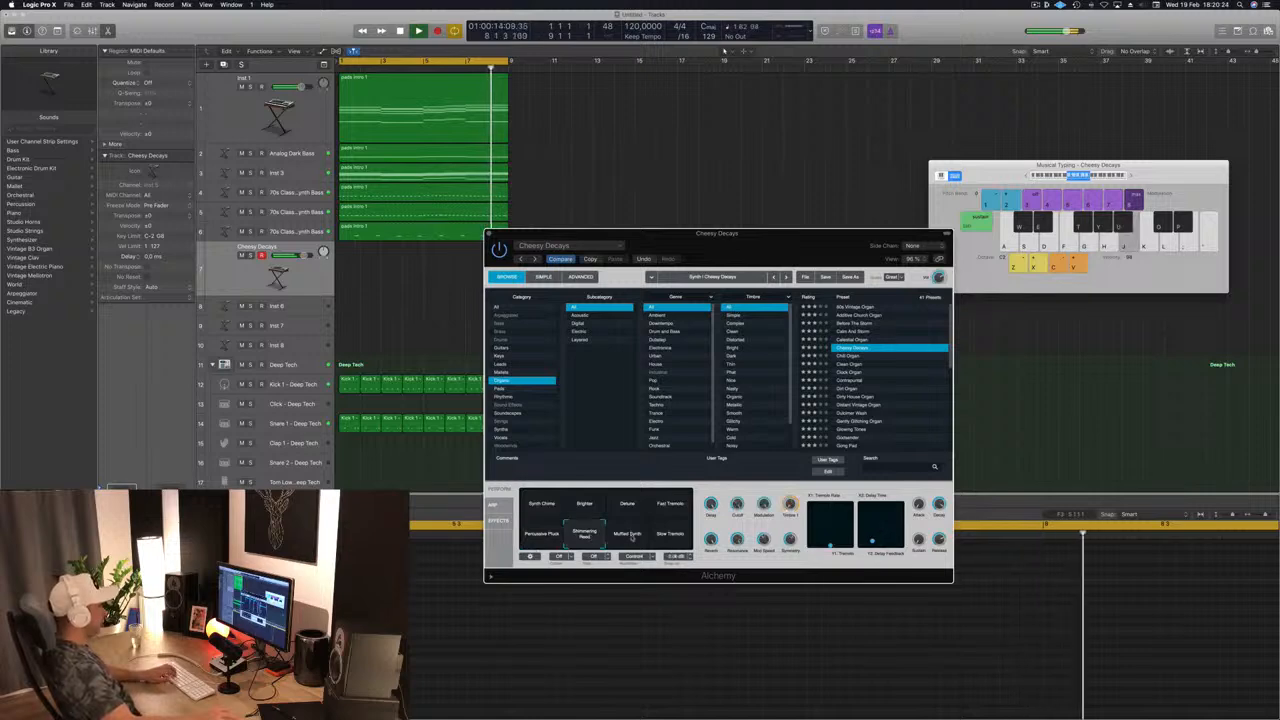
pyautogui.click(668, 536)
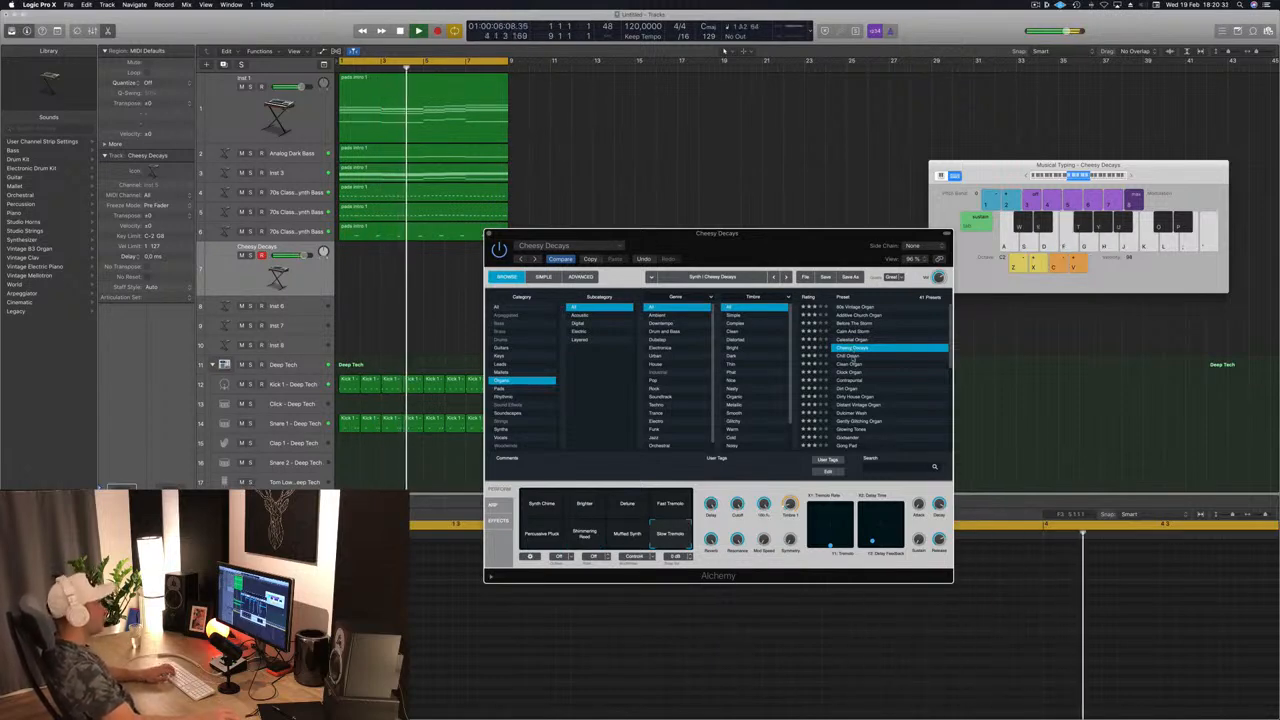
# Load the Chill Organ preset and audition its variations, including Darker and Sudden Movement.
pyautogui.click(850, 356)
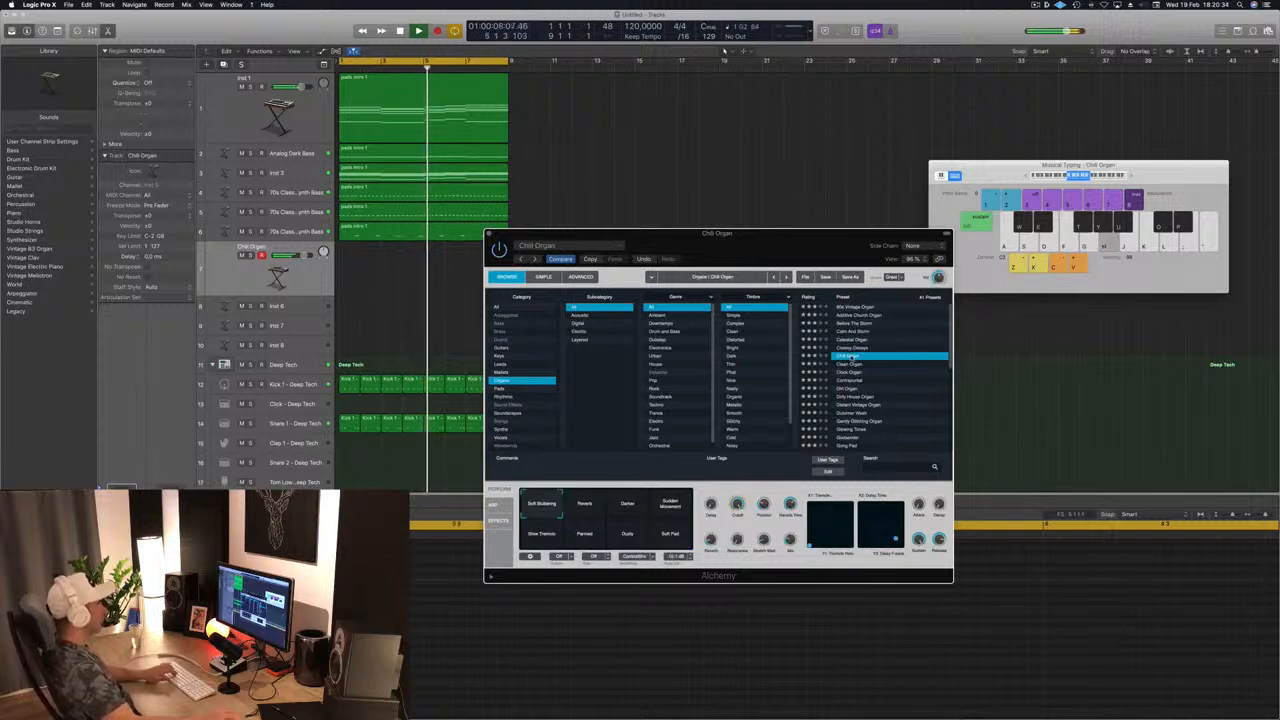
pyautogui.click(585, 505)
pyautogui.click(627, 505)
pyautogui.click(670, 505)
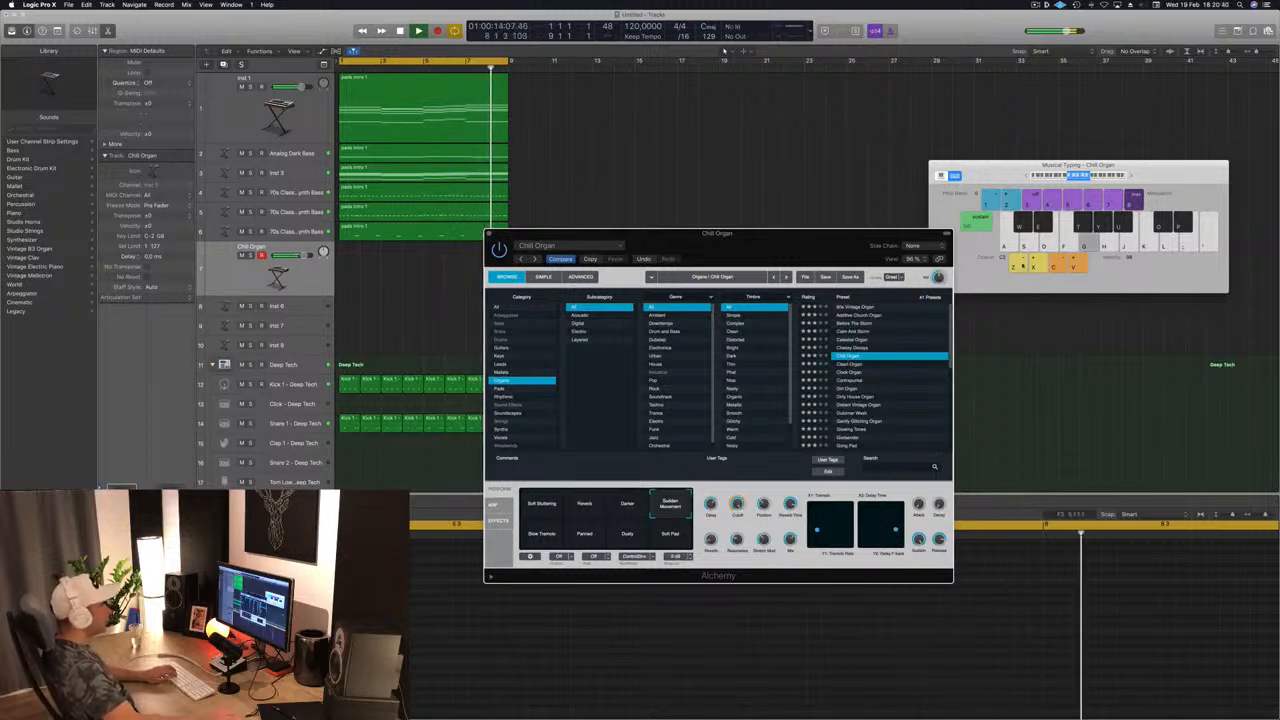
# Load the Clean Organ preset and audition its variations, including Glitch Keys, Soft Dirt, Pretty Glitch and Filtered Glitch, ending on Night Keys.
pyautogui.click(848, 365)
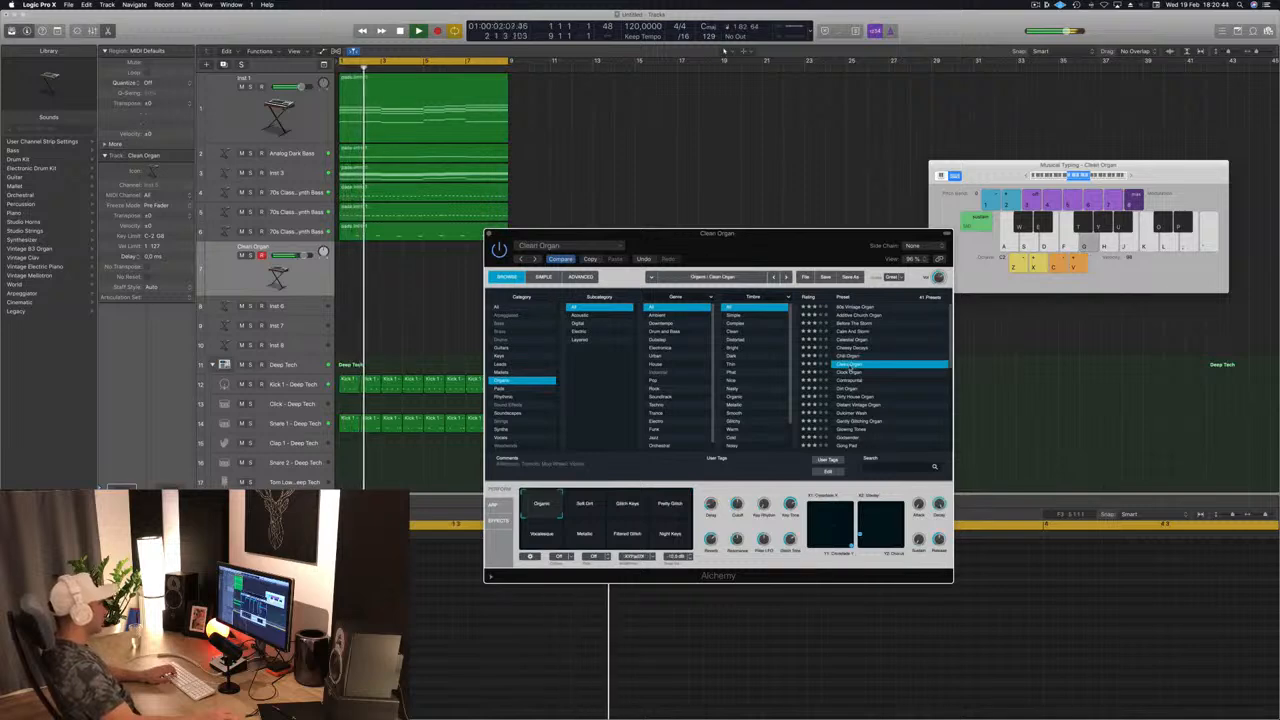
pyautogui.click(640, 506)
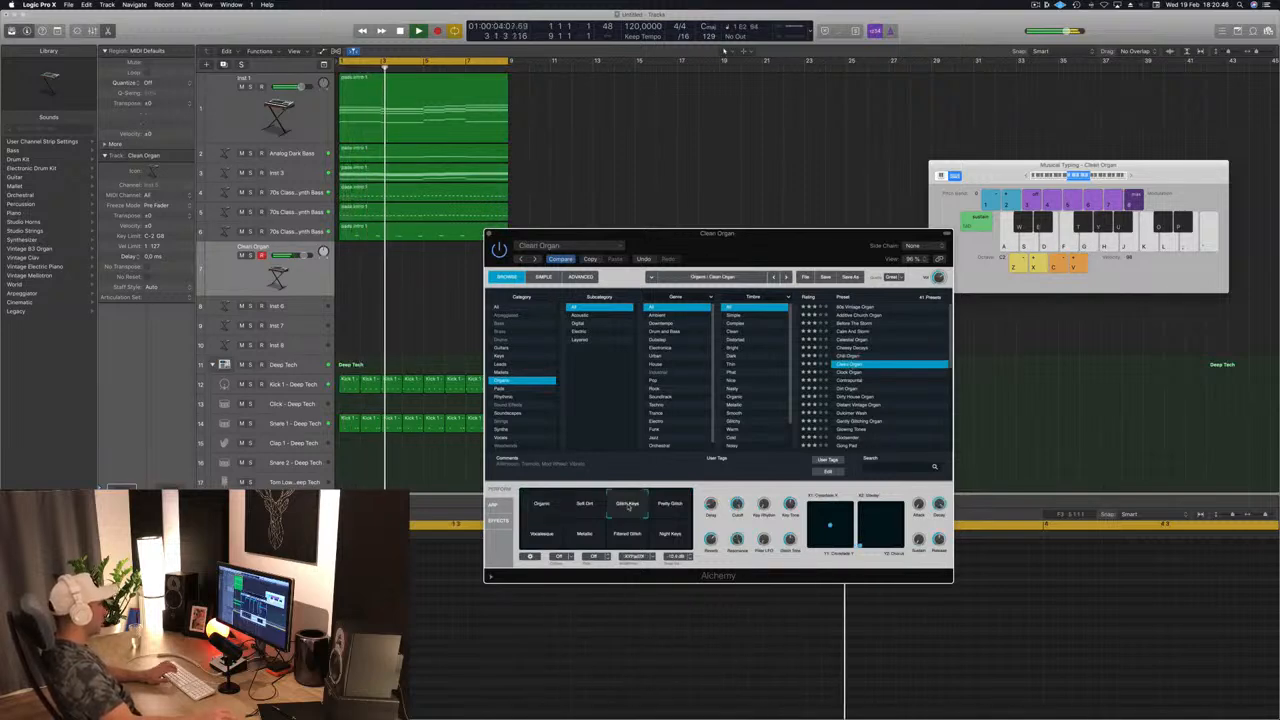
pyautogui.click(588, 508)
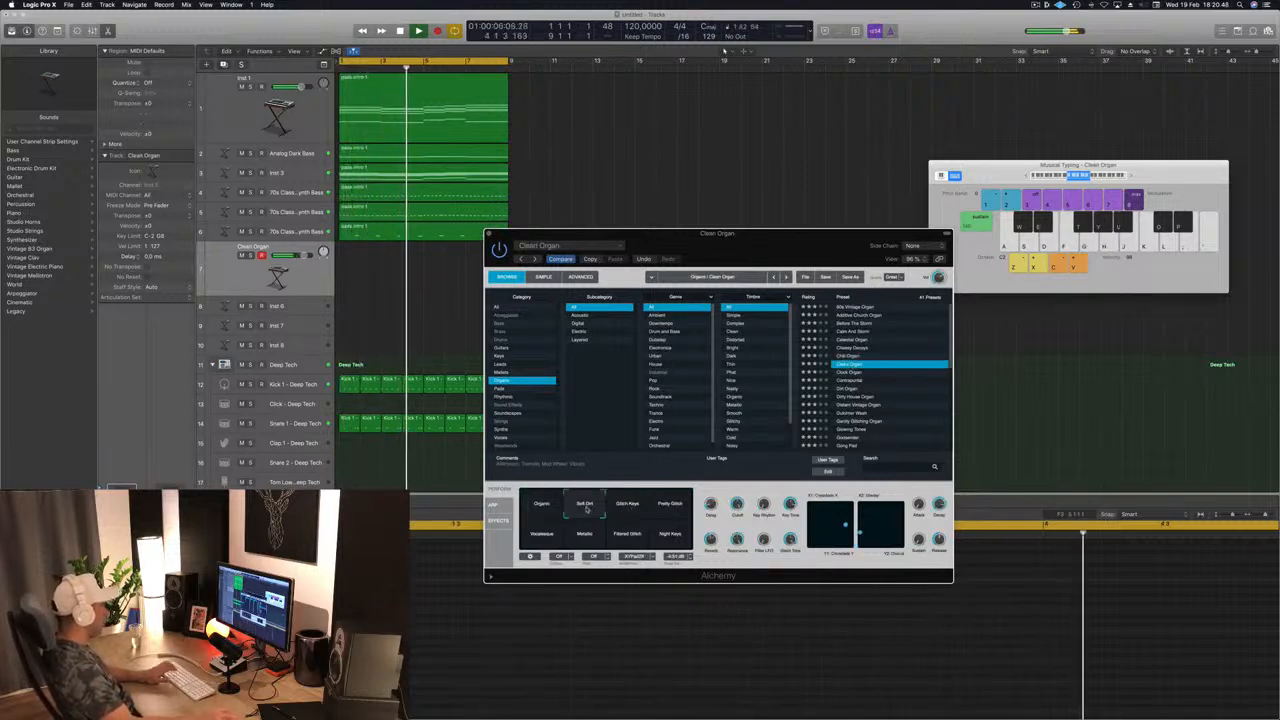
pyautogui.click(674, 506)
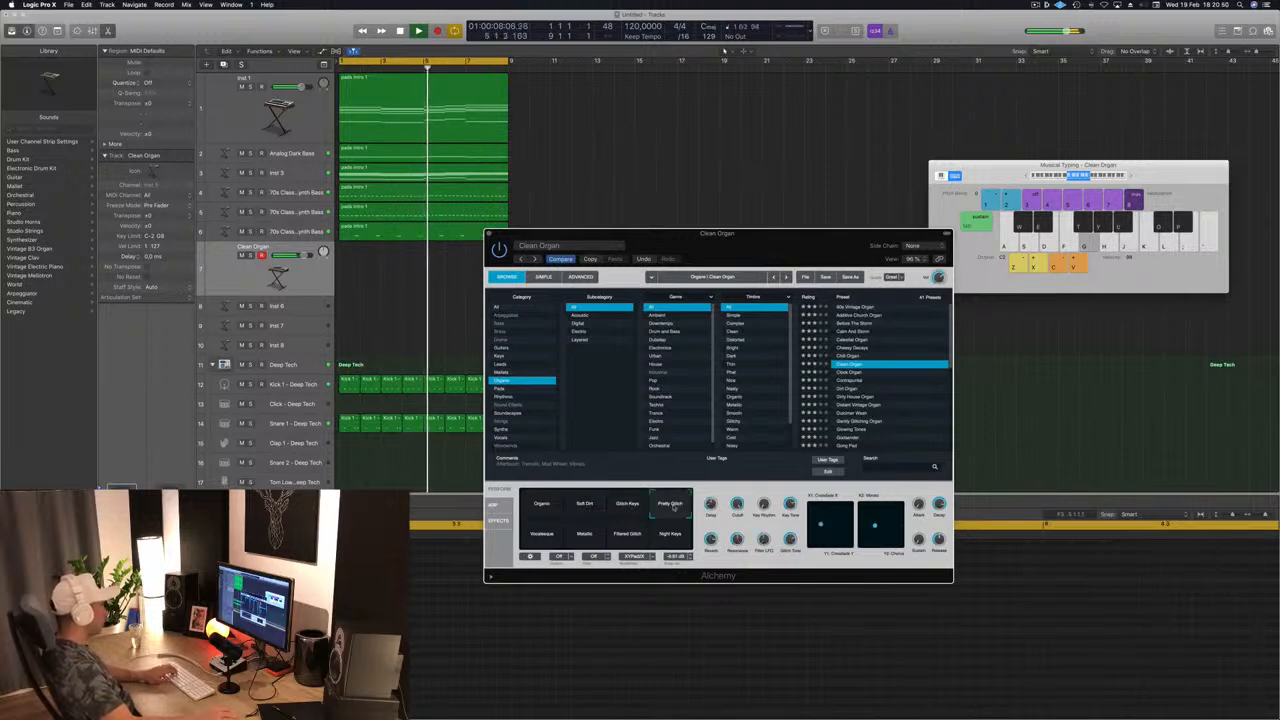
pyautogui.click(584, 535)
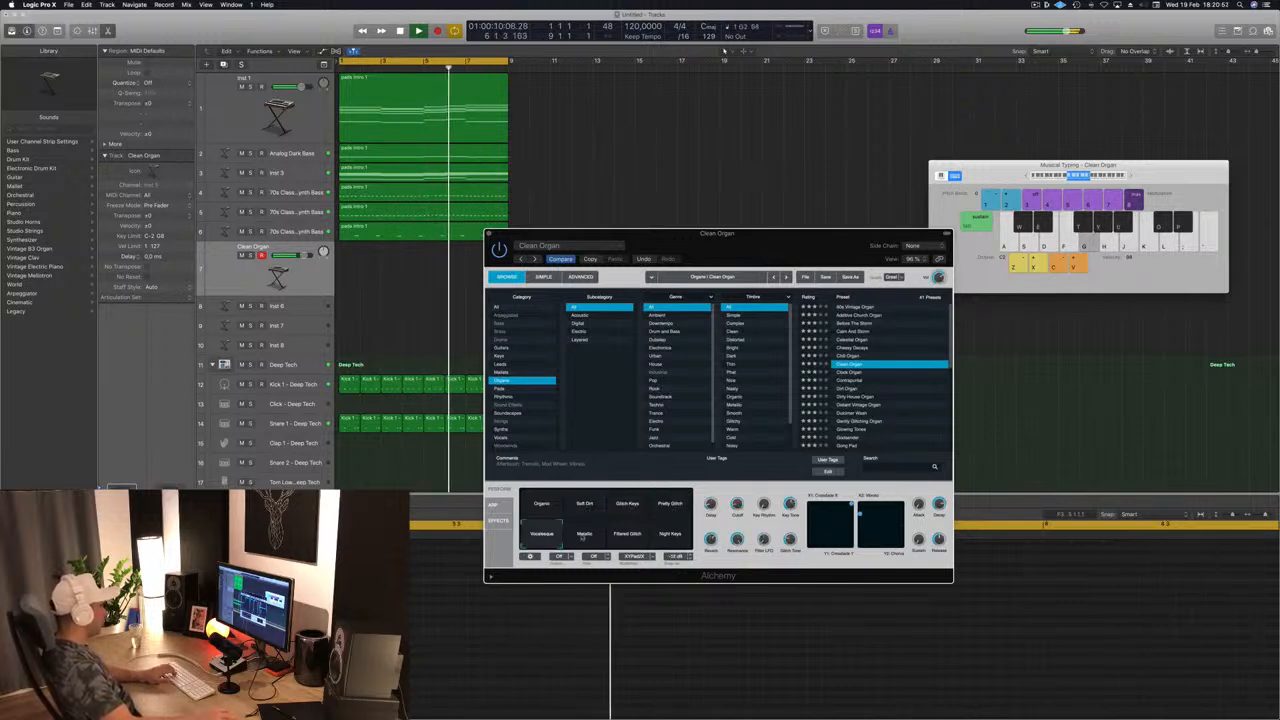
pyautogui.click(627, 534)
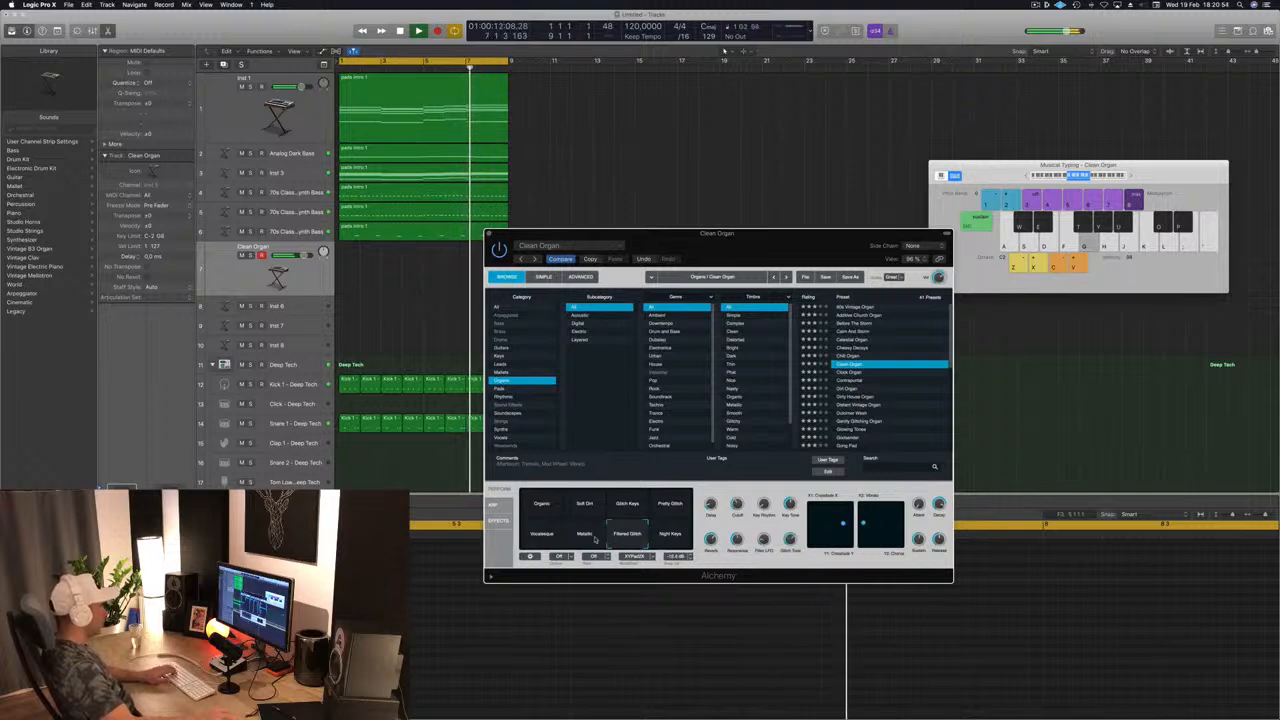
pyautogui.click(672, 535)
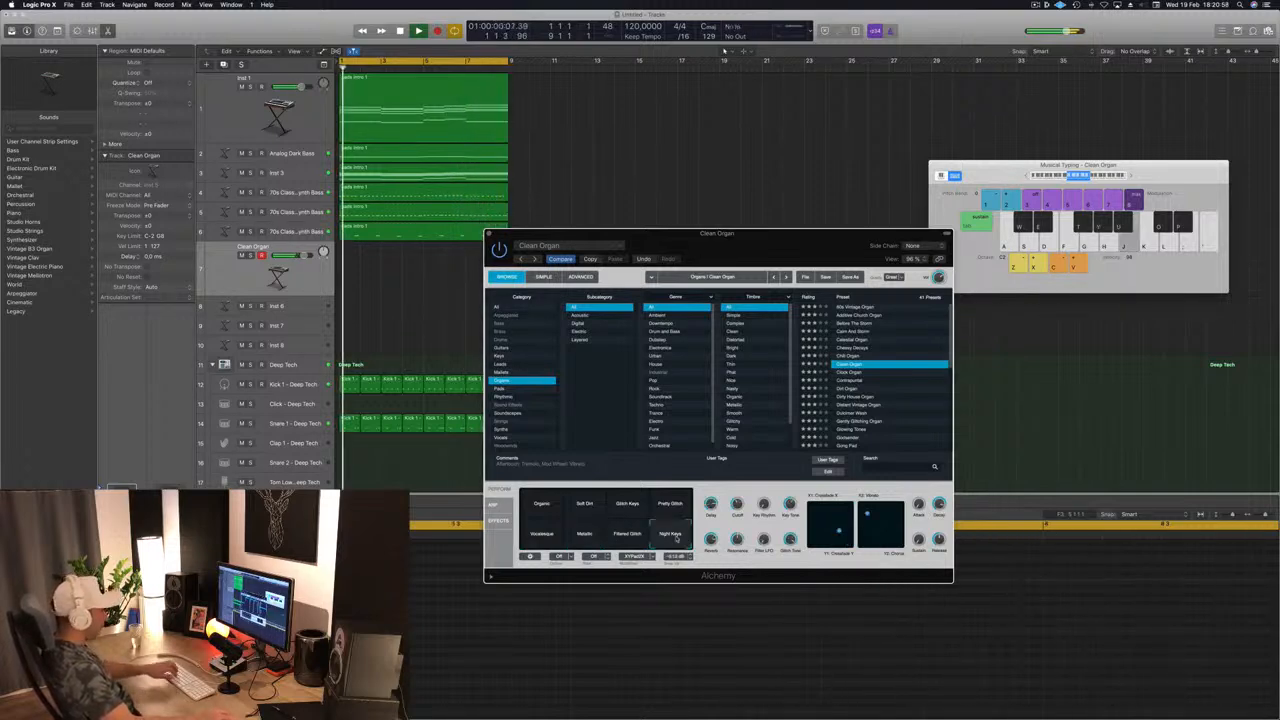
# Raise the Musical Typing range by one octave and try out notes with Clean Organ's Night Keys variation.
pyautogui.press('k')
pyautogui.press('l')
pyautogui.press(';')
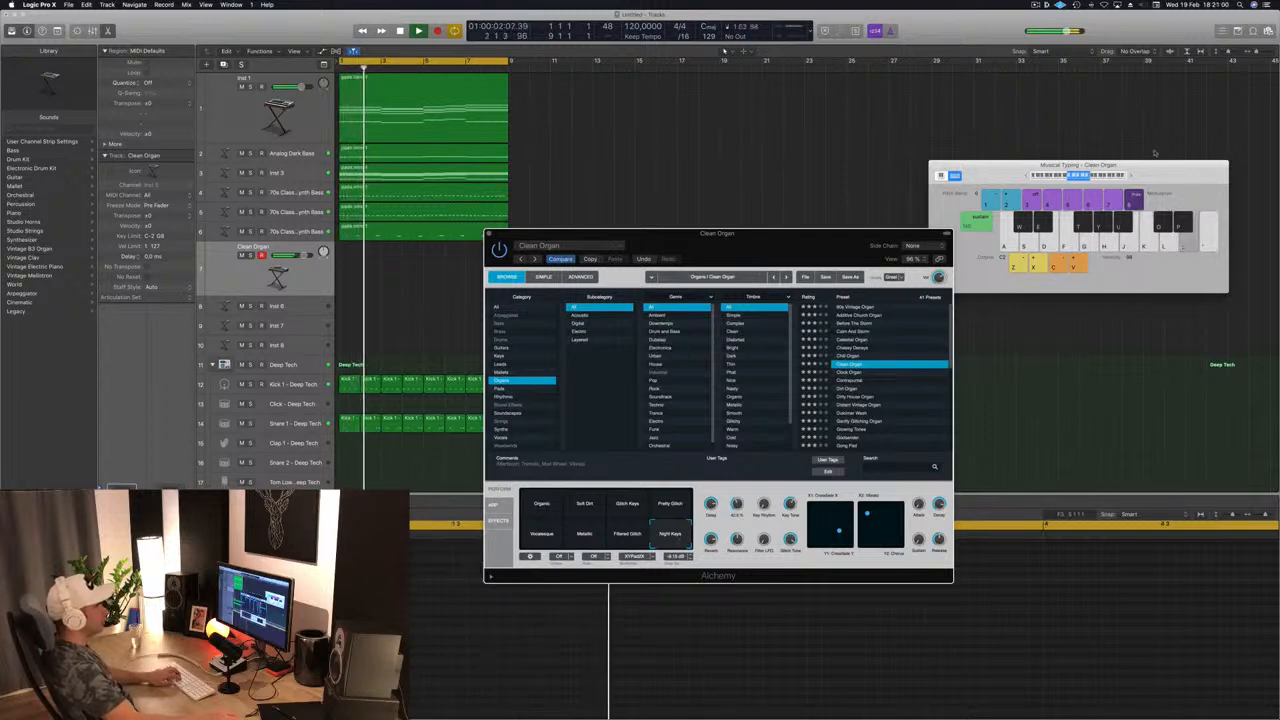
pyautogui.click(1131, 176)
pyautogui.press(';')
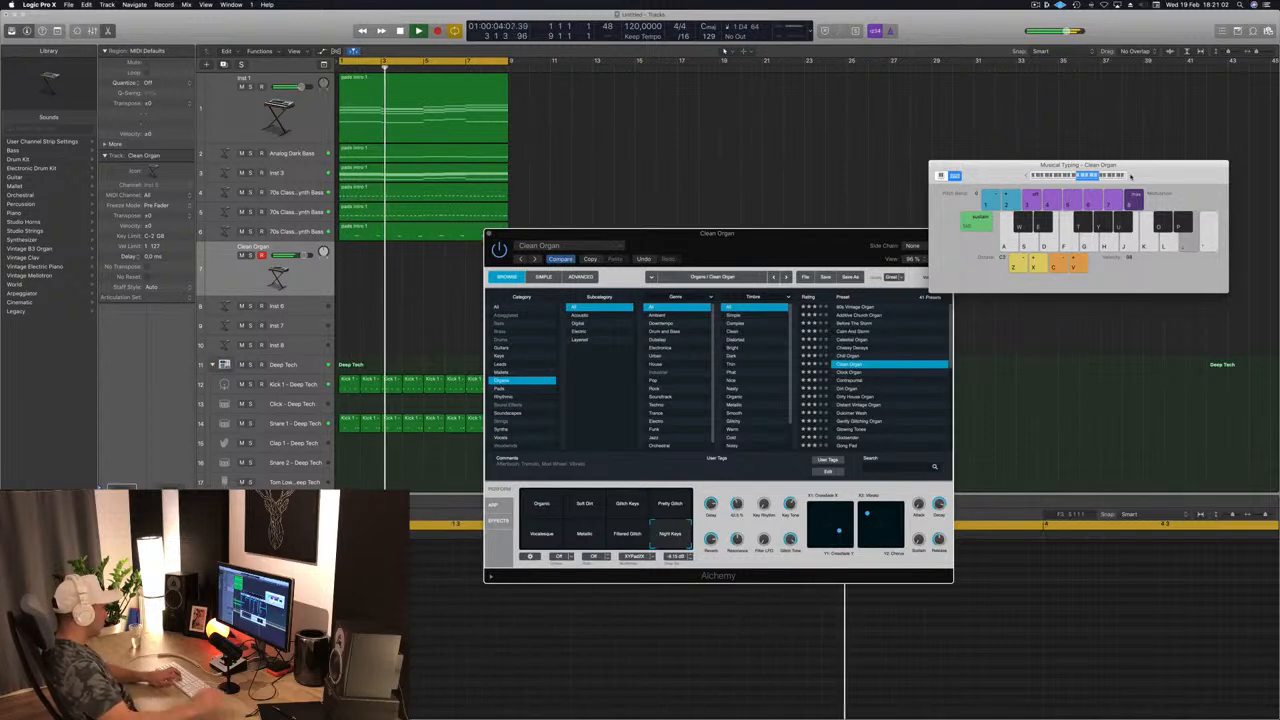
pyautogui.press(';')
pyautogui.press('h')
pyautogui.press('f')
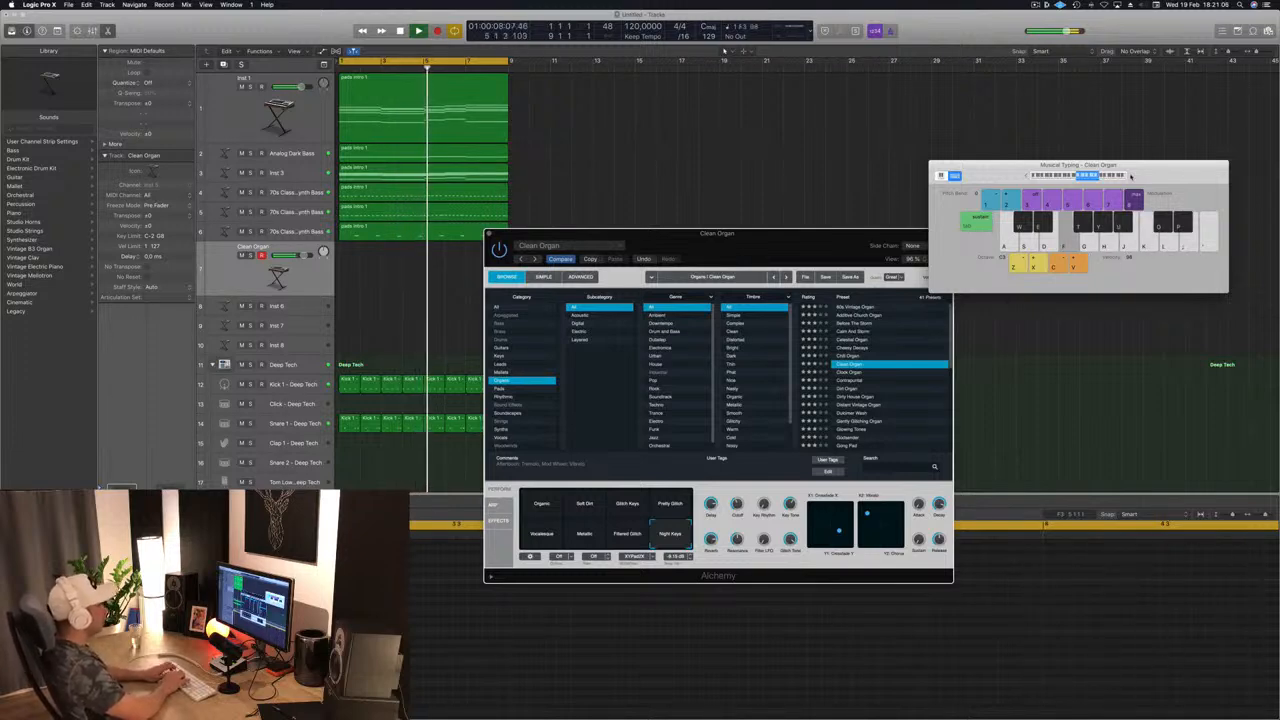
# Rehearse a short organ melody and record it on the Clean Organ track from bar 2 to bar 9.
pyautogui.press('l')
pyautogui.press('k')
pyautogui.press('h')
pyautogui.press(';')
pyautogui.press('l')
pyautogui.press('k')
pyautogui.press('h')
pyautogui.press('k')
pyautogui.press('r')
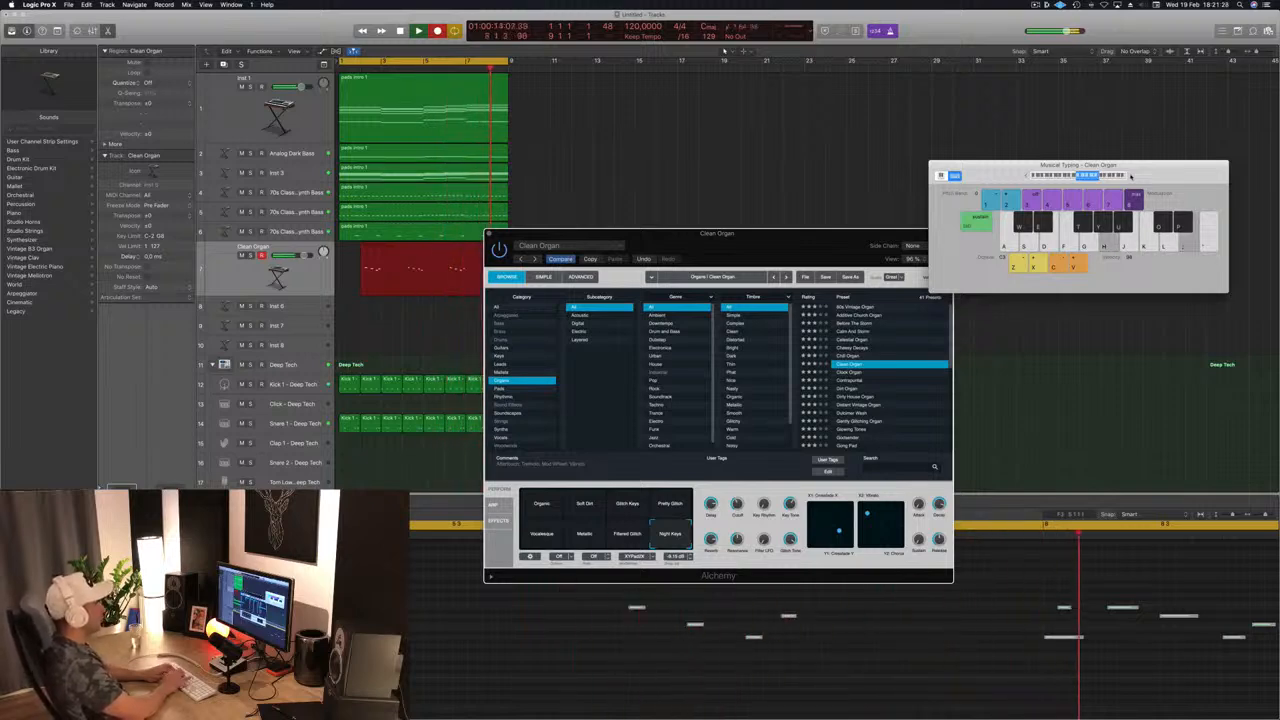
pyautogui.press('space')
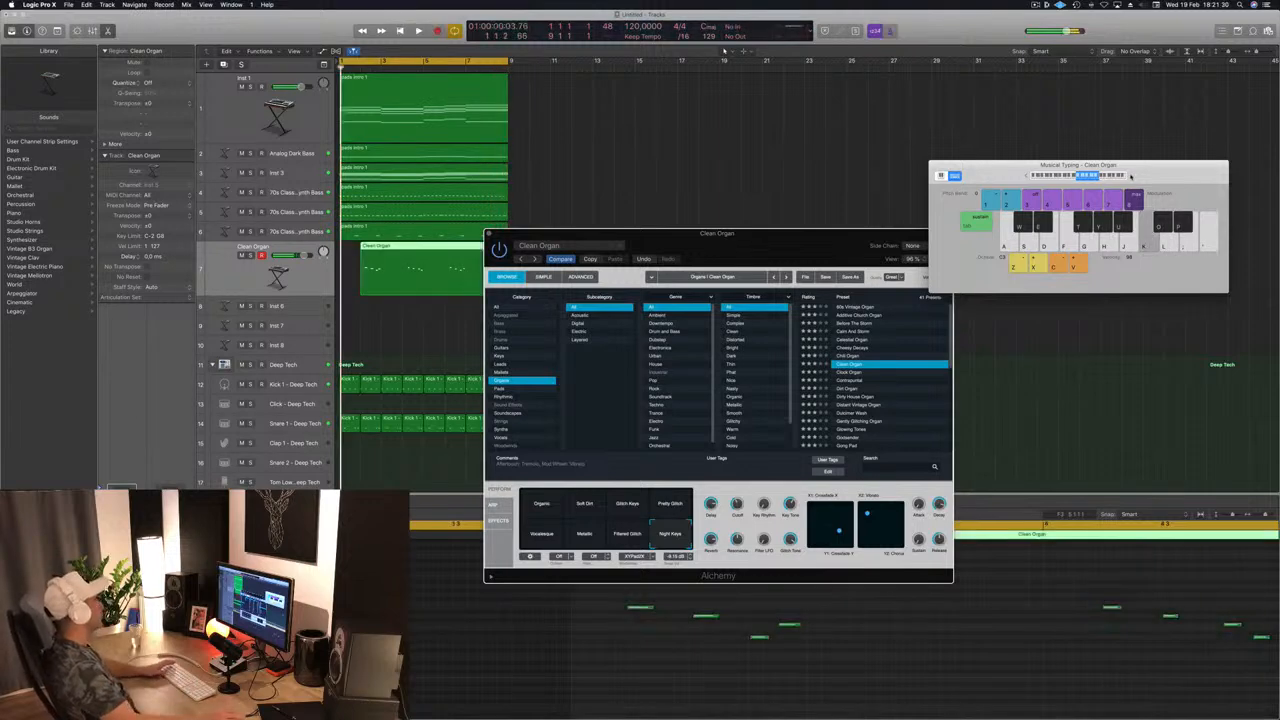
# Move the Alchemy window clear of the regions, quantize the recorded Clean Organ notes and play them from the start.
pyautogui.moveTo(779, 242); pyautogui.dragTo(990, 187)
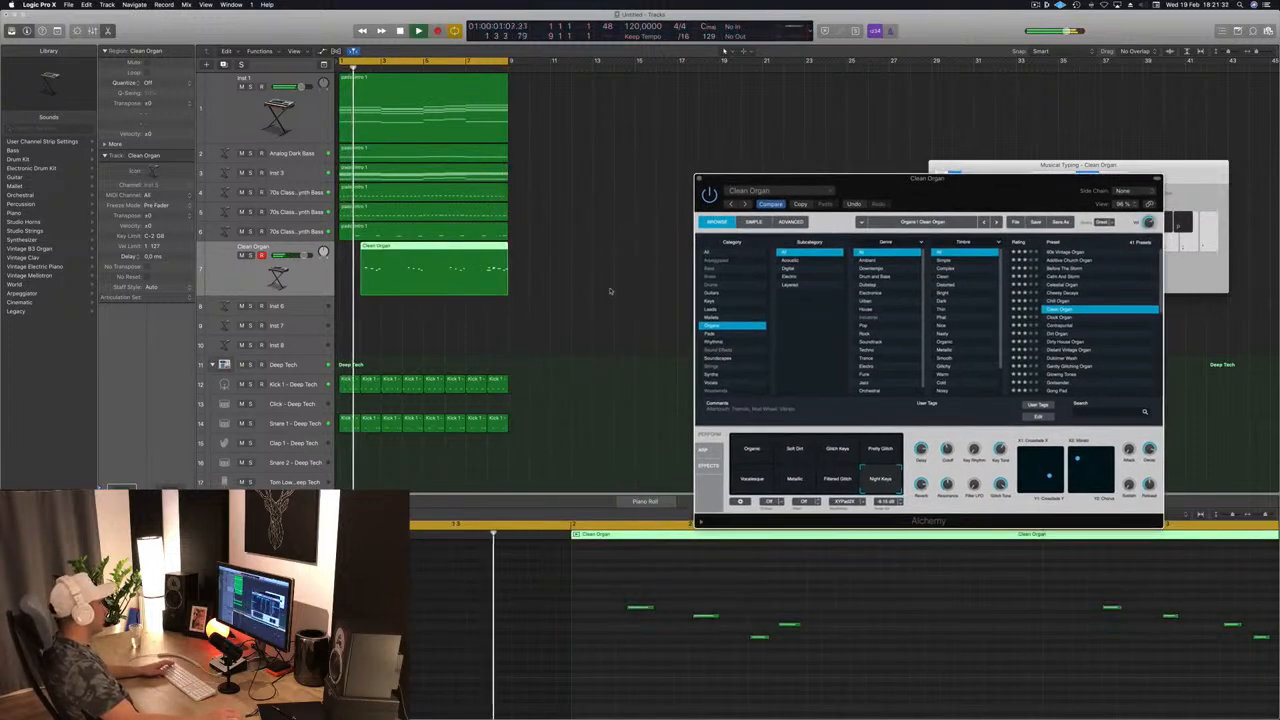
pyautogui.click(517, 273)
pyautogui.click(484, 273)
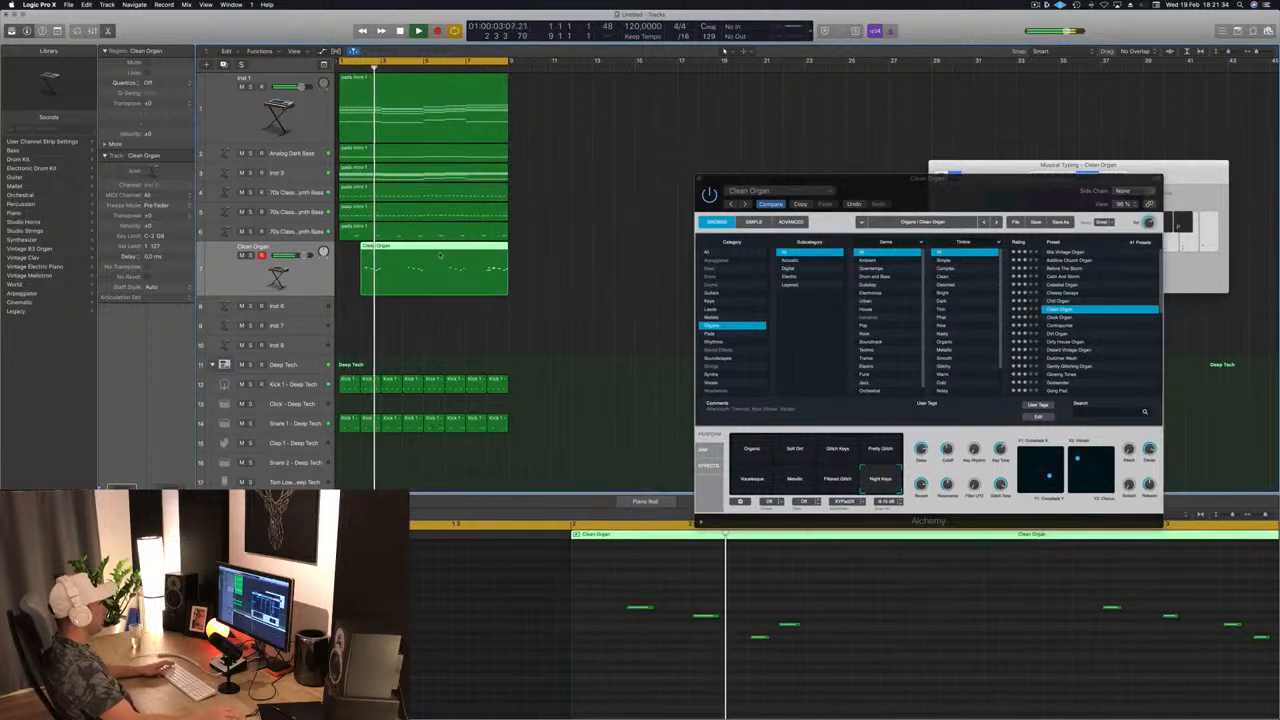
pyautogui.press('space')
pyautogui.click(812, 658)
pyautogui.hscroll(-3, 813, 656)
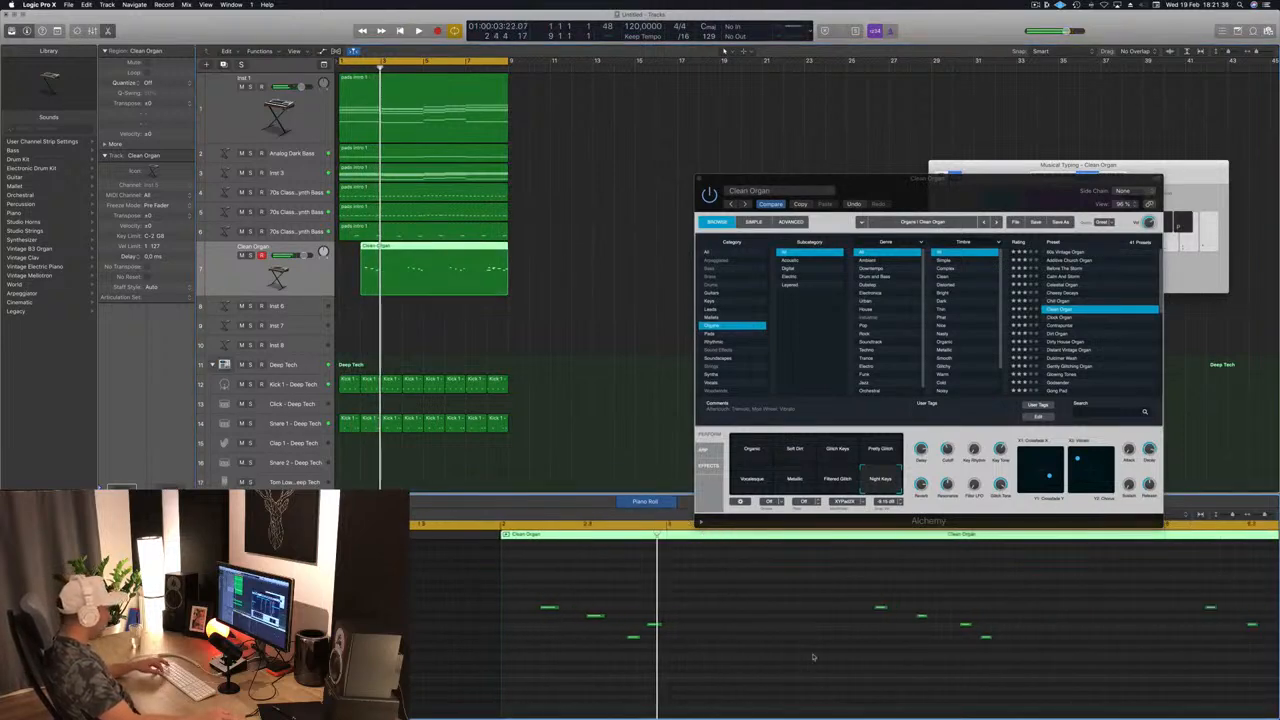
pyautogui.press('Return')
pyautogui.press('space')
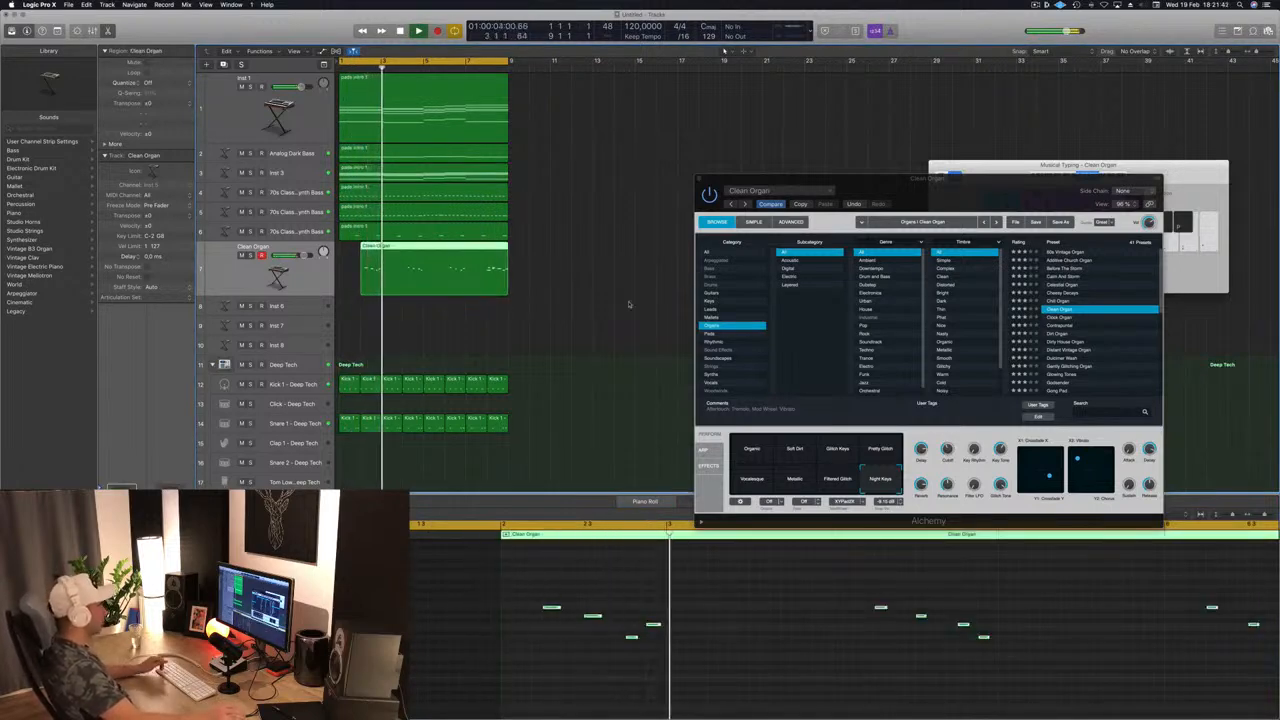
# Delete the two highest notes in bar 8 of the Clean Organ region and play the edited part.
pyautogui.moveTo(947, 177); pyautogui.dragTo(1011, 84)
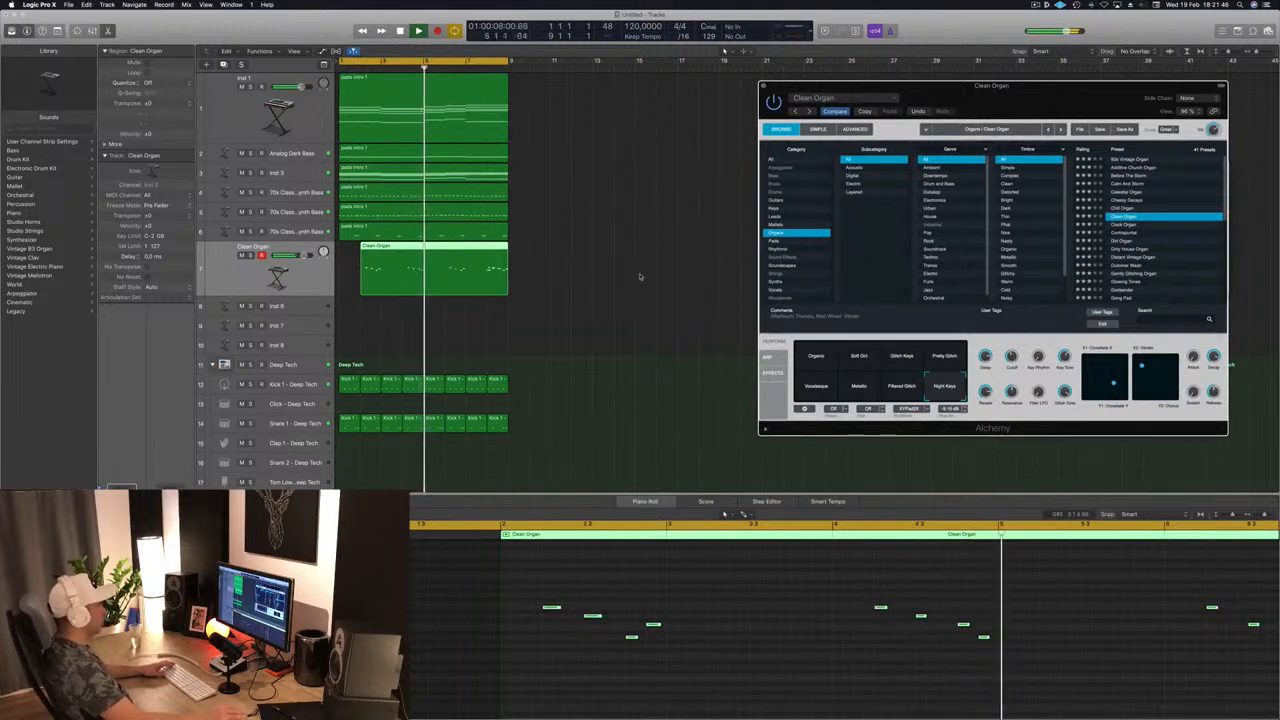
pyautogui.scroll(-5, 562, 321)
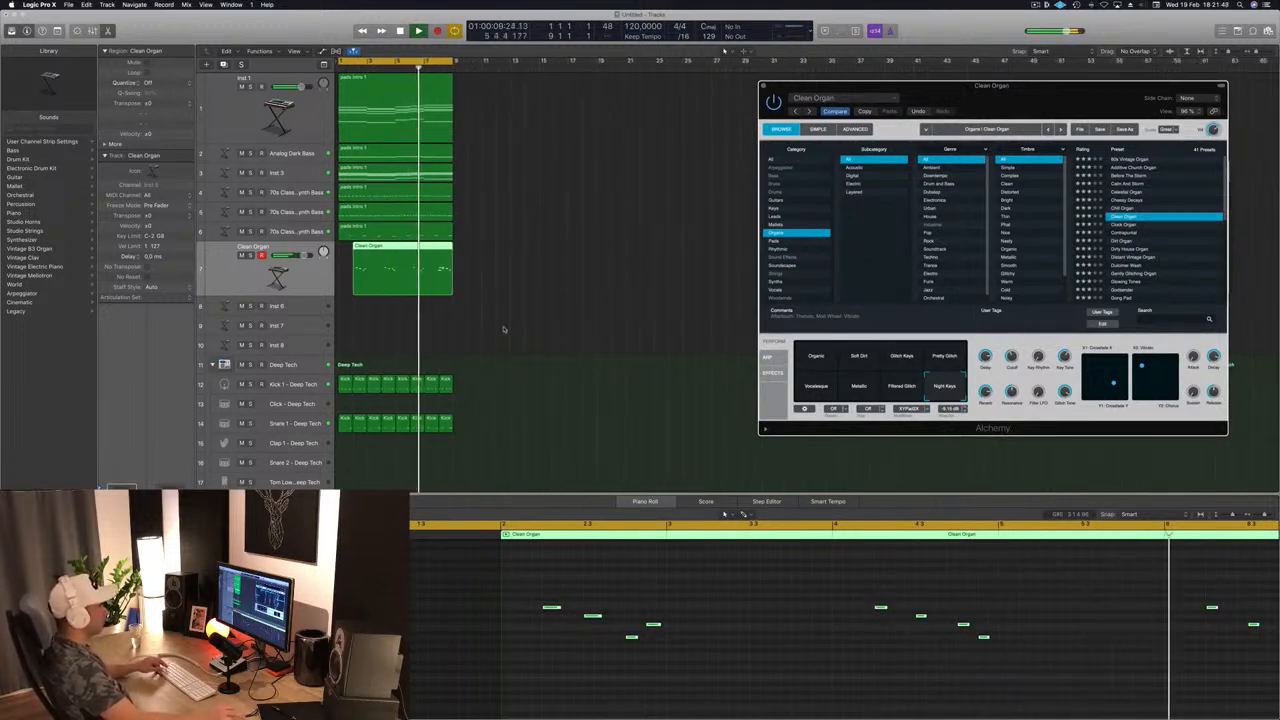
pyautogui.scroll(3, 520, 315)
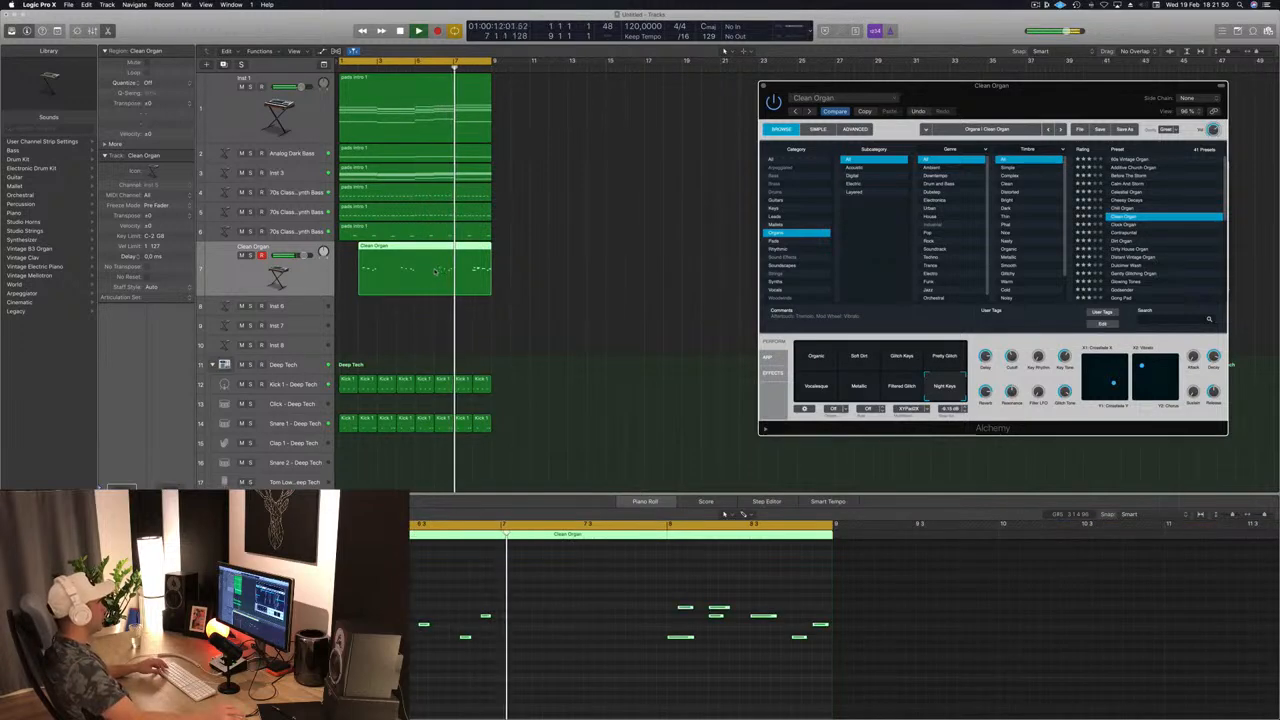
pyautogui.click(547, 267)
pyautogui.click(468, 274)
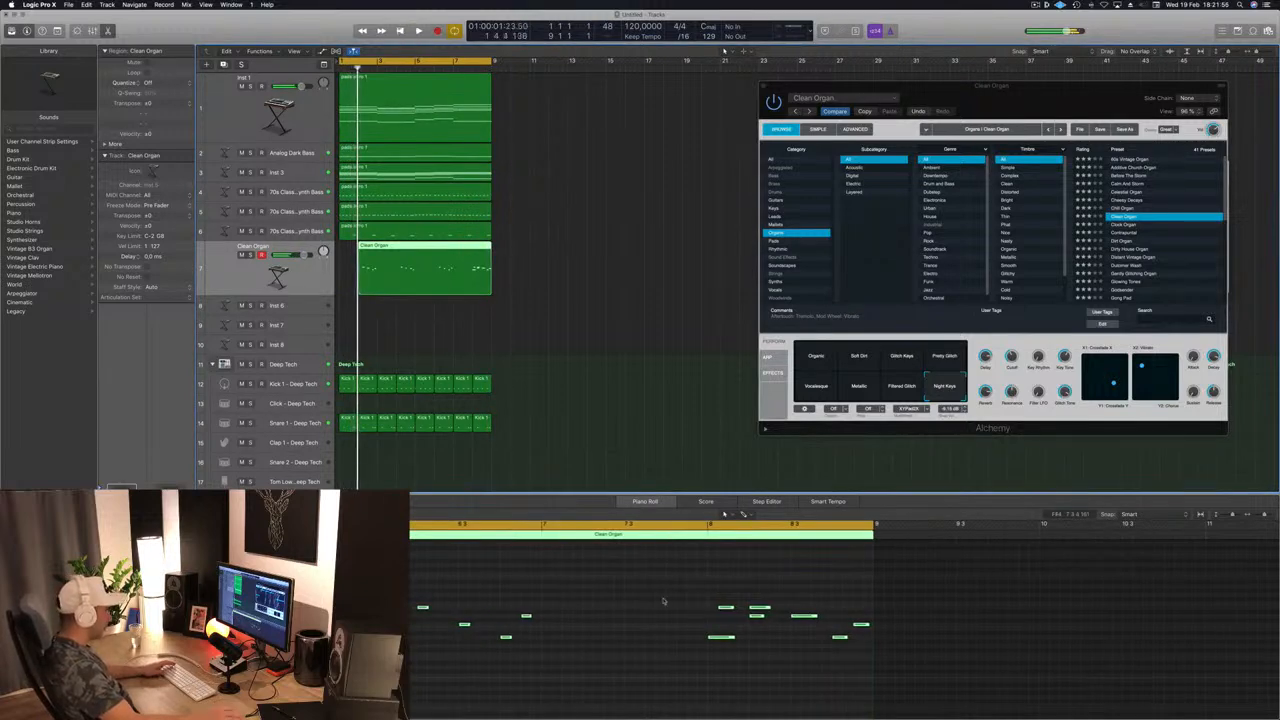
pyautogui.click(668, 646)
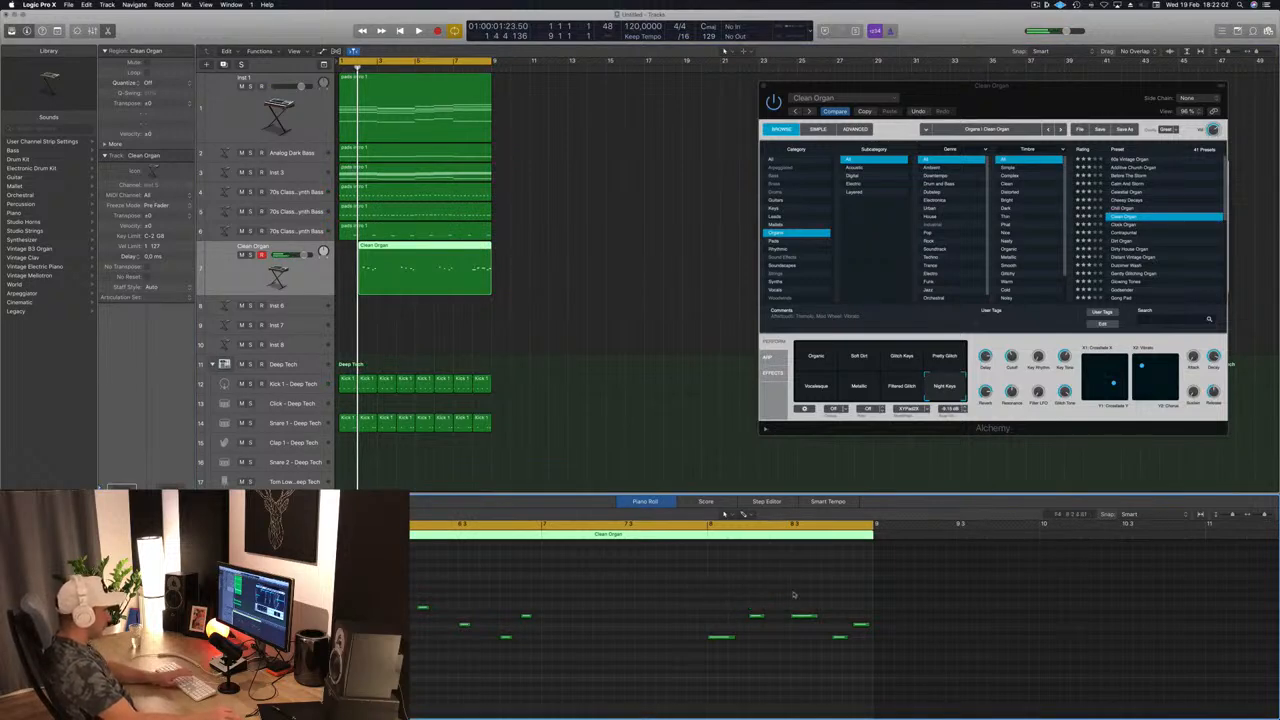
pyautogui.press('space')
pyautogui.scroll(-4, 752, 602)
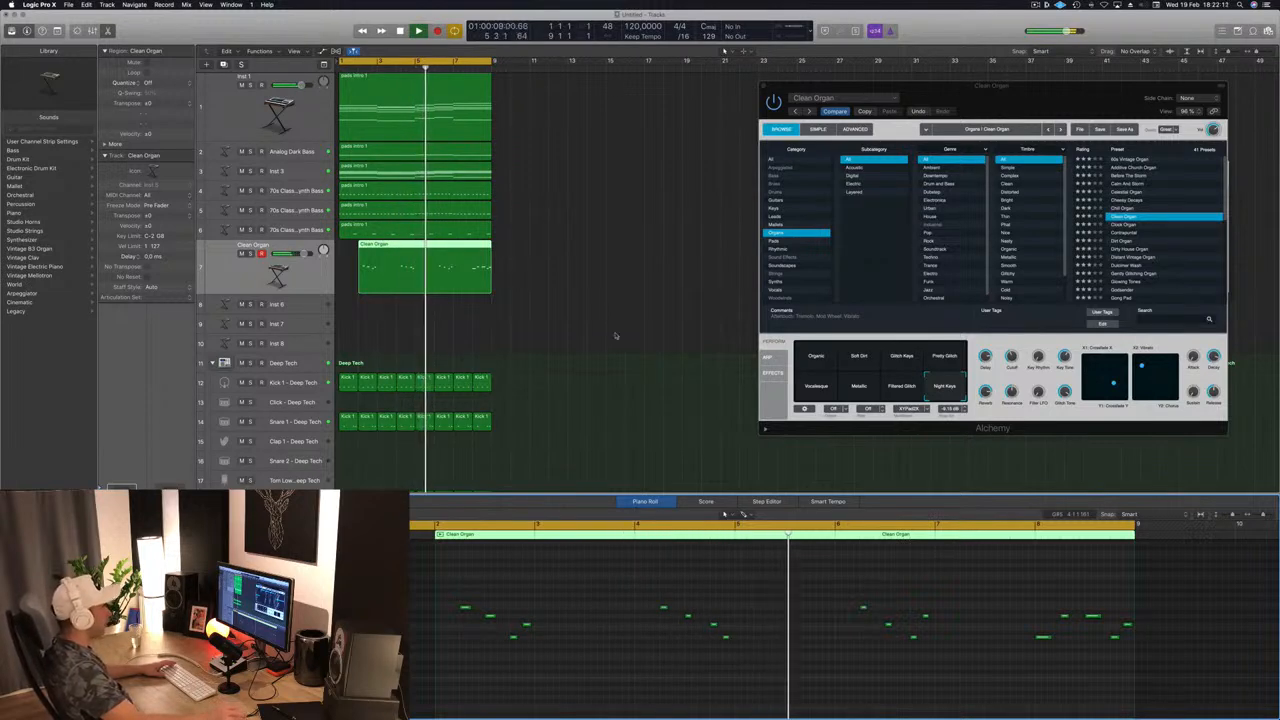
# Split the Clean Organ region at bar 7, moving the ending piece to bar 1 and the remaining piece to bar 4.
pyautogui.click(652, 293)
pyautogui.click(430, 268)
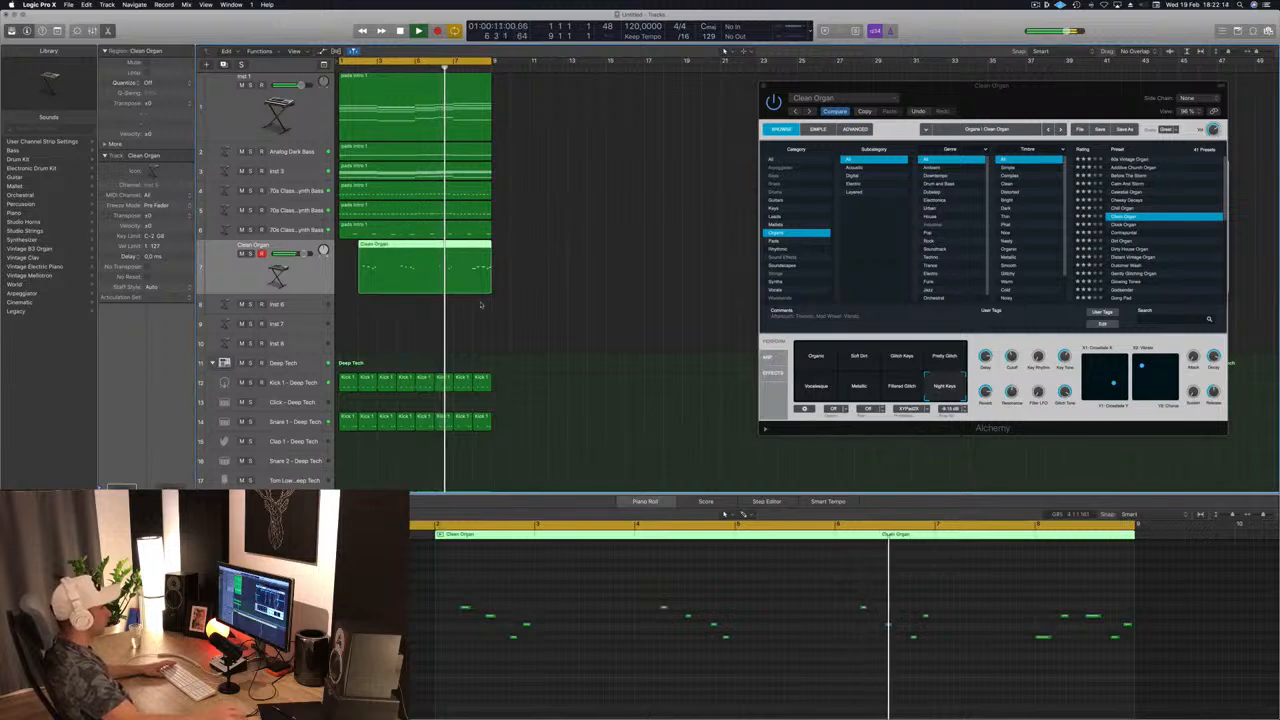
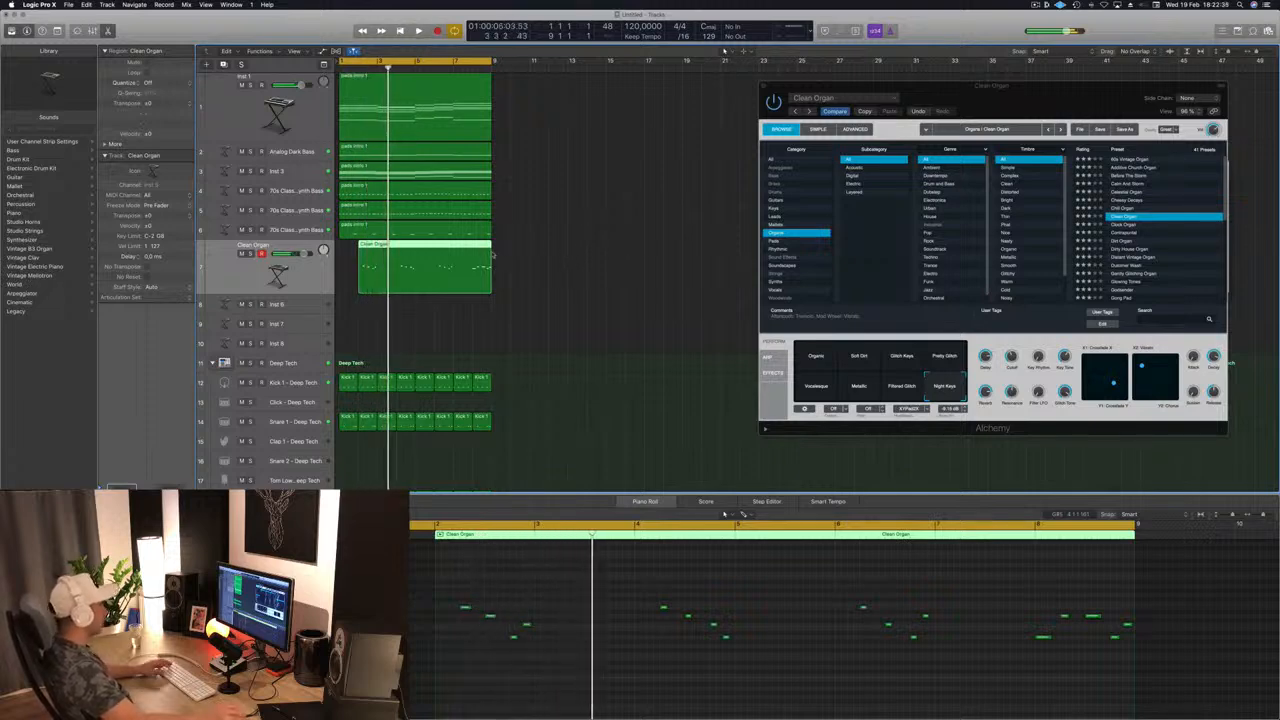
pyautogui.keyDown('super'); pyautogui.doubleClick(454, 257); pyautogui.keyUp('super')
pyautogui.moveTo(391, 260); pyautogui.dragTo(558, 260)
pyautogui.moveTo(470, 249); pyautogui.dragTo(354, 249)
pyautogui.moveTo(560, 253); pyautogui.dragTo(466, 252)
pyautogui.press('space')
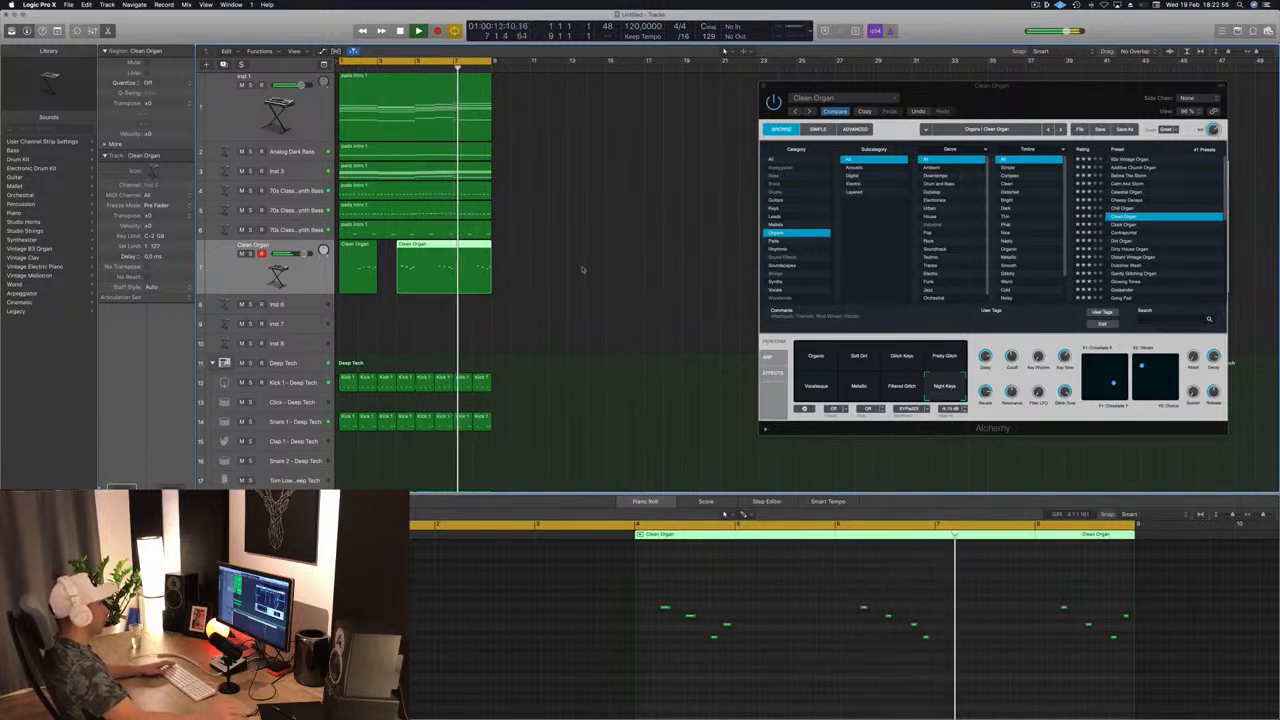
# Cut the second Clean Organ region back to bar 5 and join it with the first into one region spanning bars 1 to 5.
pyautogui.keyDown('super'); pyautogui.doubleClick(434, 271); pyautogui.keyUp('super')
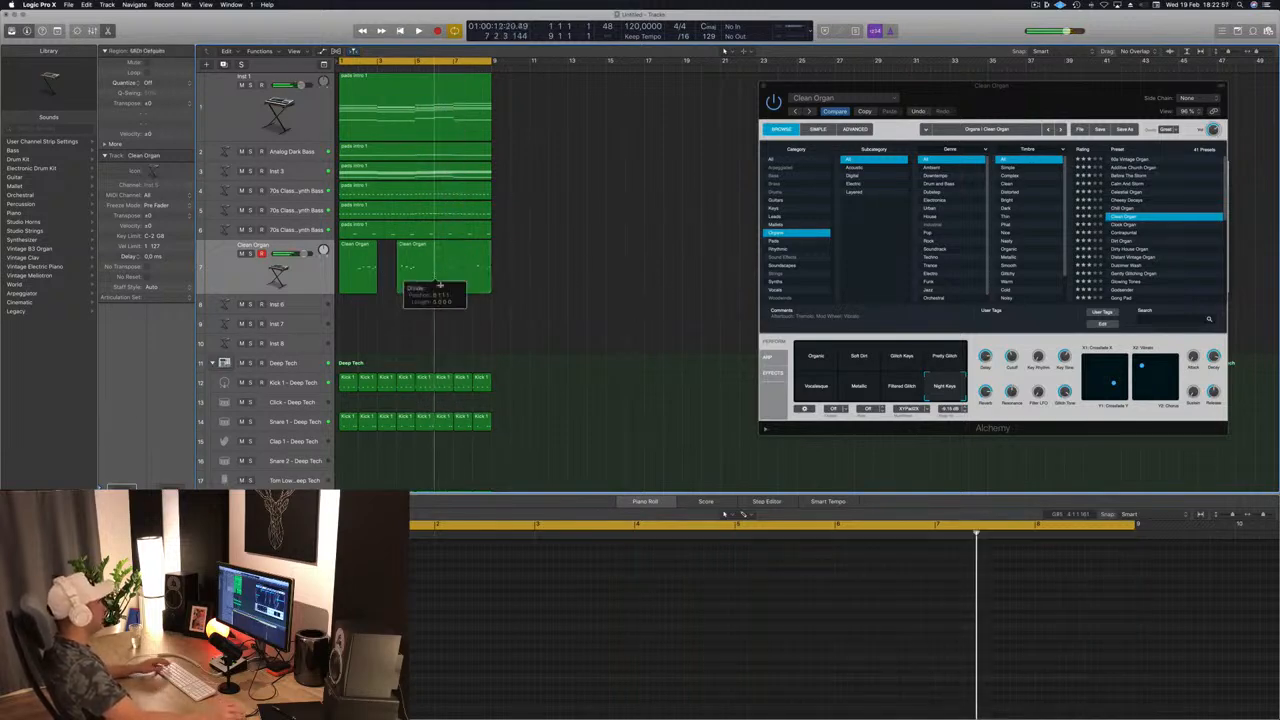
pyautogui.press('Delete')
pyautogui.click(499, 275)
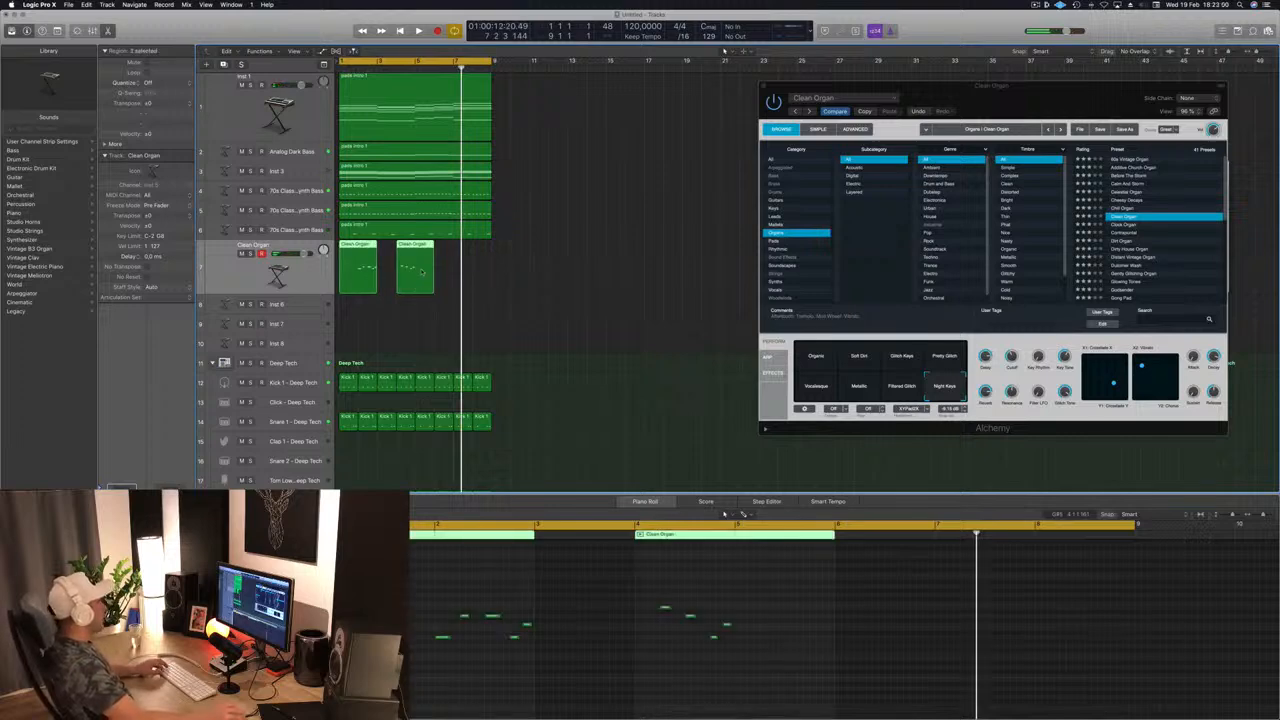
pyautogui.keyDown('super'); pyautogui.doubleClick(415, 277); pyautogui.keyUp('super')
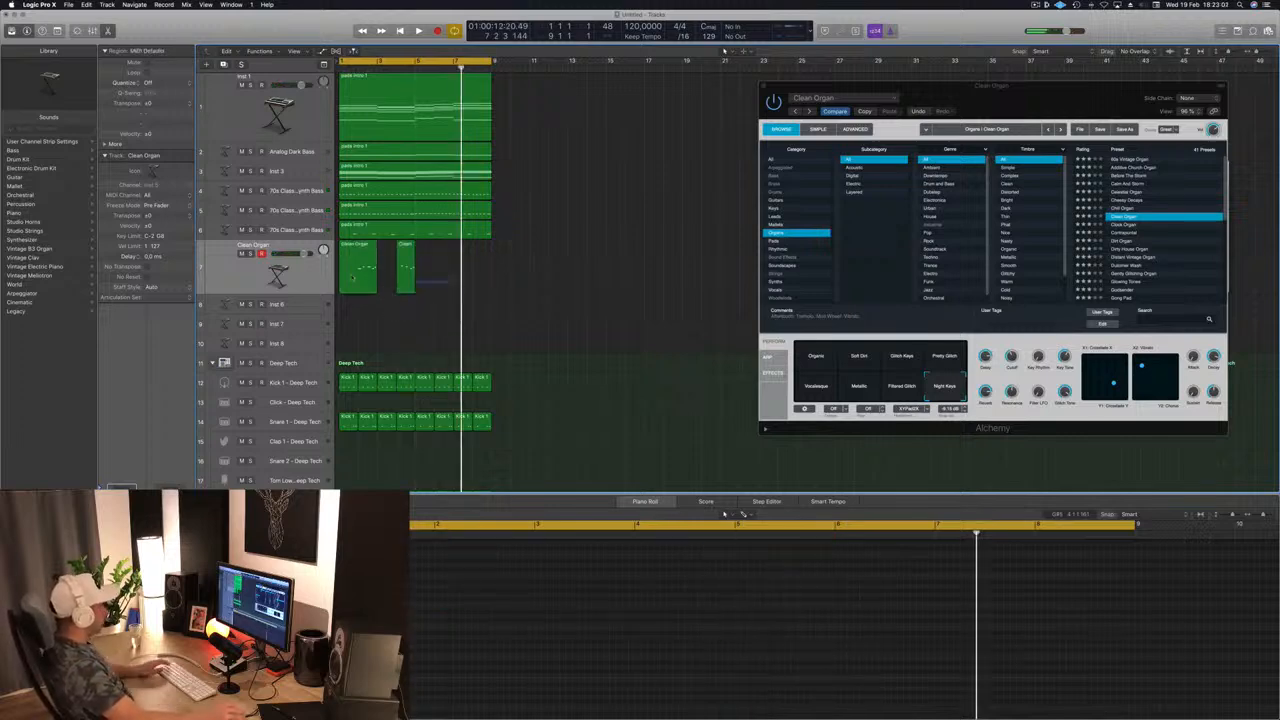
pyautogui.moveTo(386, 281); pyautogui.dragTo(347, 277)
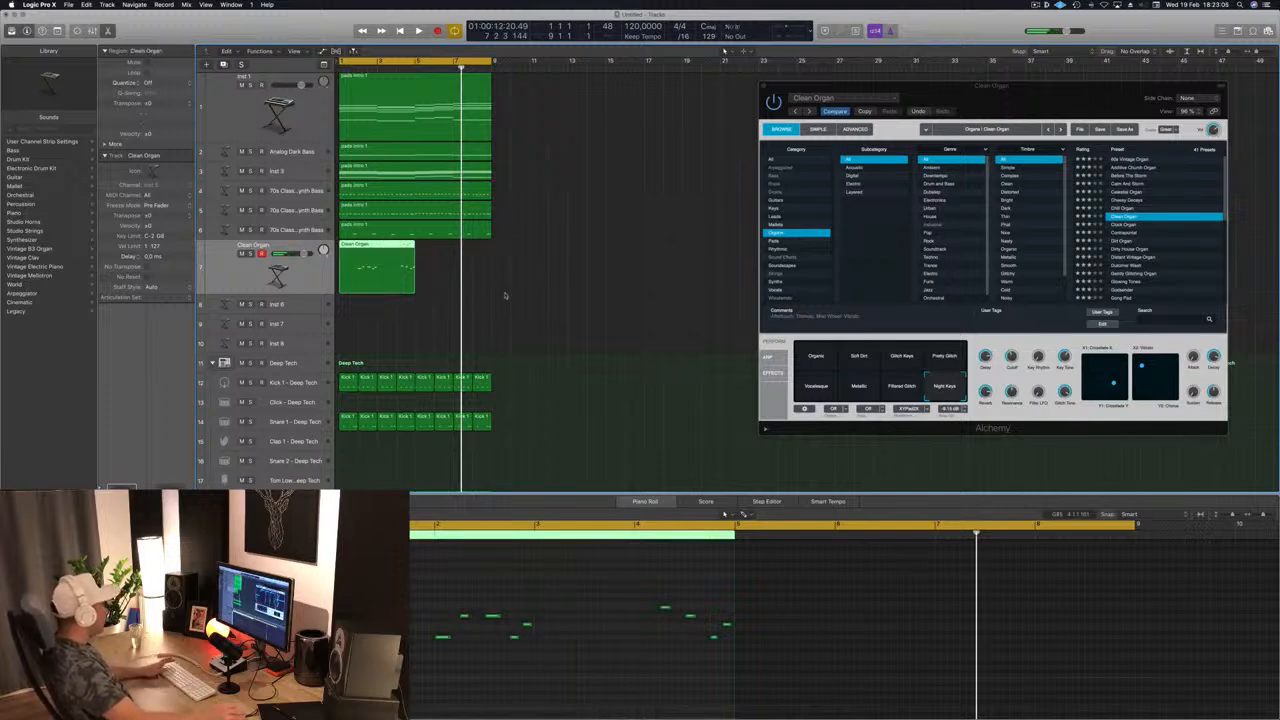
# Copy the Clean Organ region to bar 5 on the same track and play the arrangement.
pyautogui.click(440, 300)
pyautogui.press('space')
pyautogui.keyDown('alt'); pyautogui.moveTo(372, 260); pyautogui.dragTo(455, 259); pyautogui.keyUp('alt')
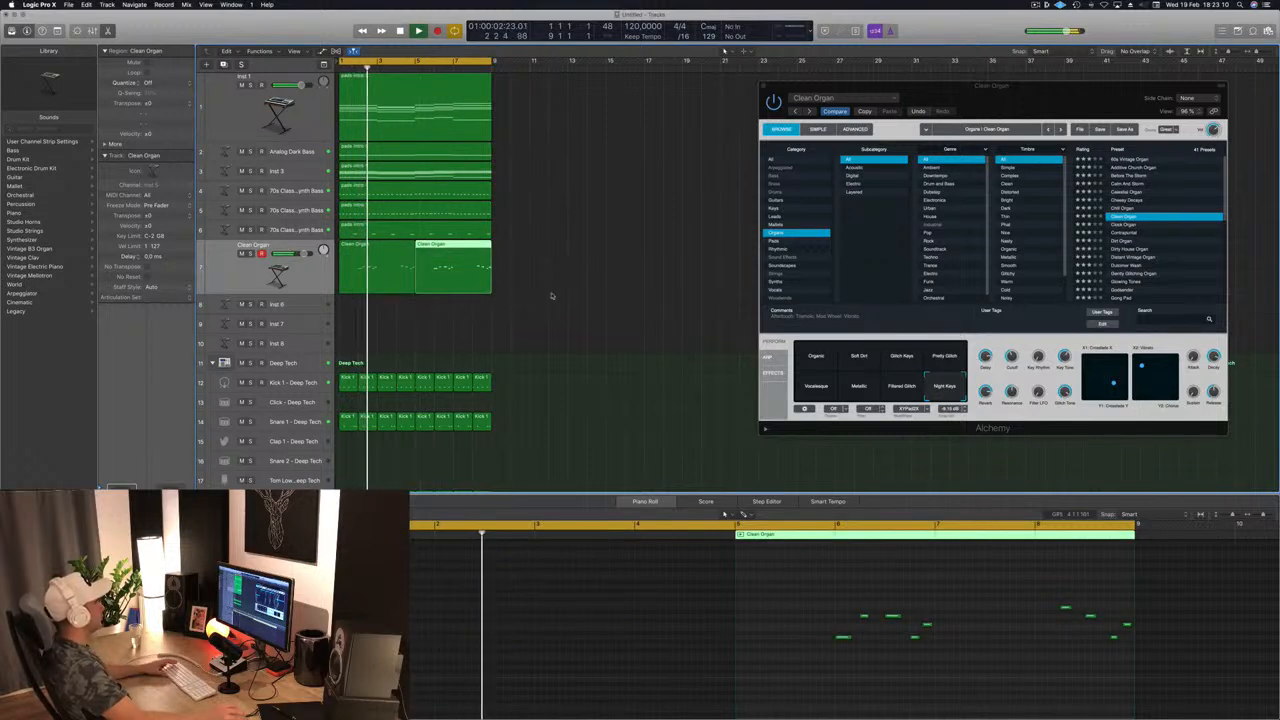
pyautogui.click(380, 272)
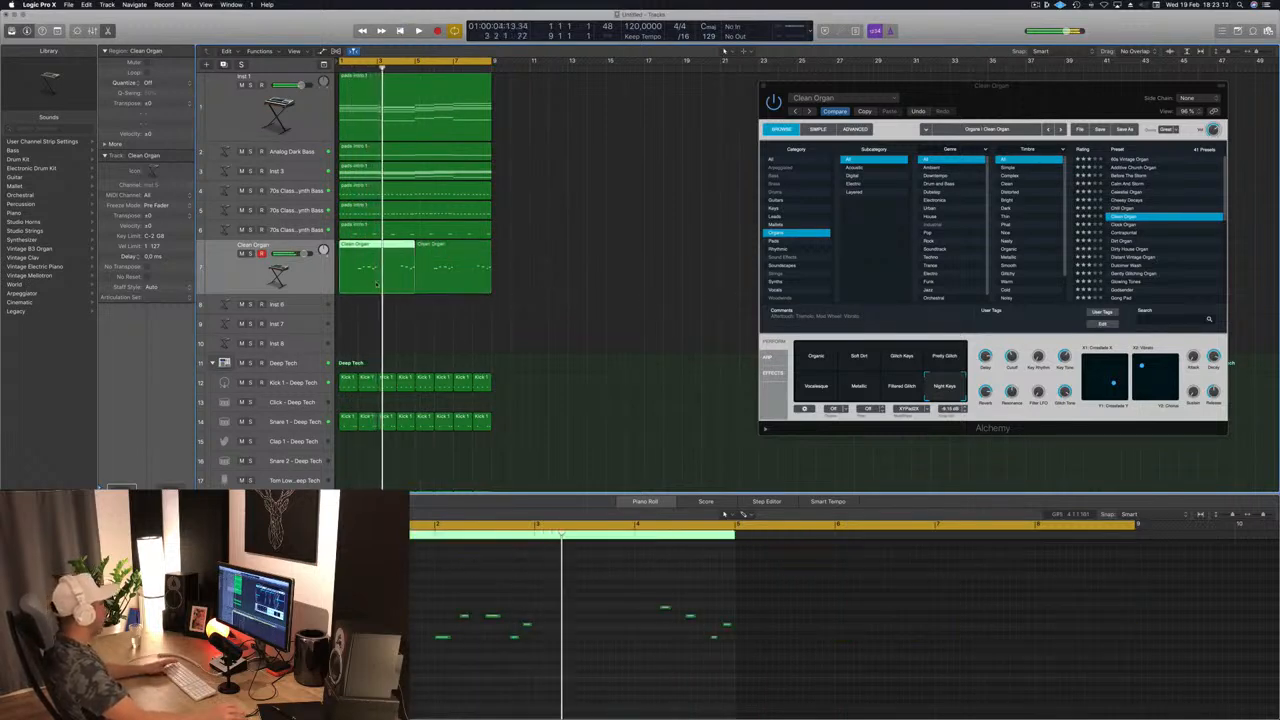
pyautogui.click(555, 300)
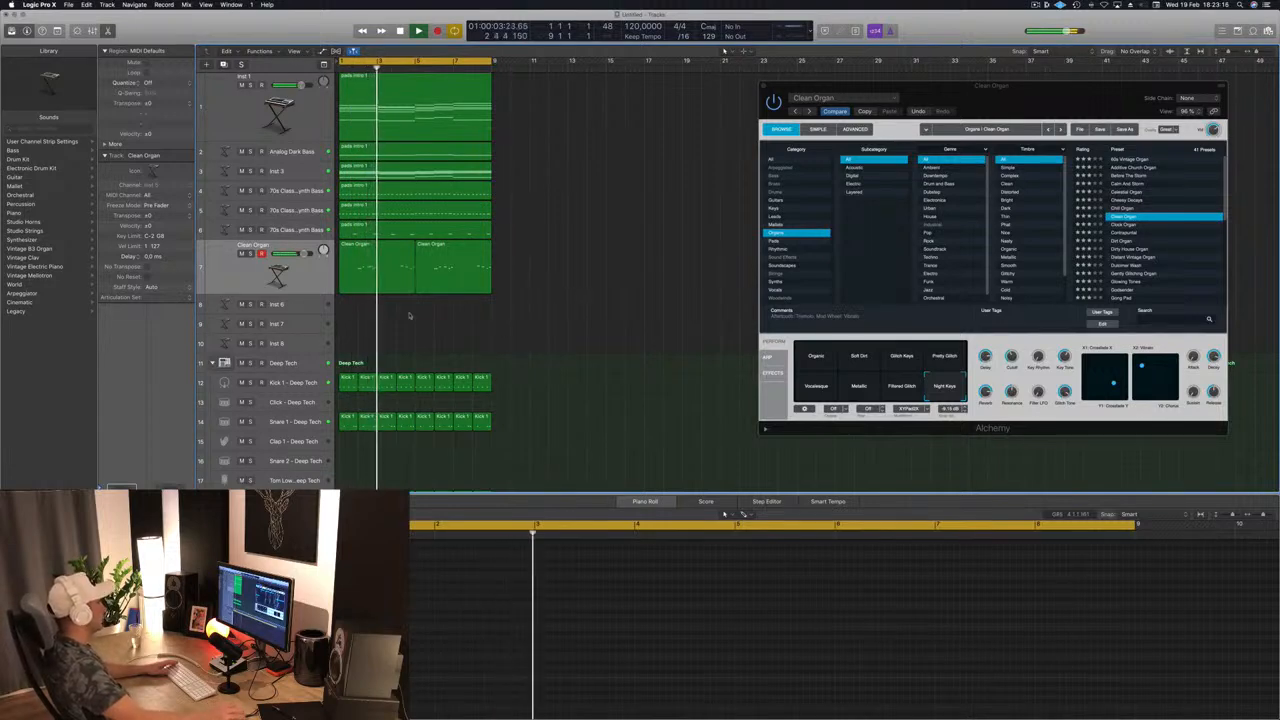
# Copy the low note at bar 2 of the first Clean Organ region to bar 4 and play back the result.
pyautogui.click(376, 278)
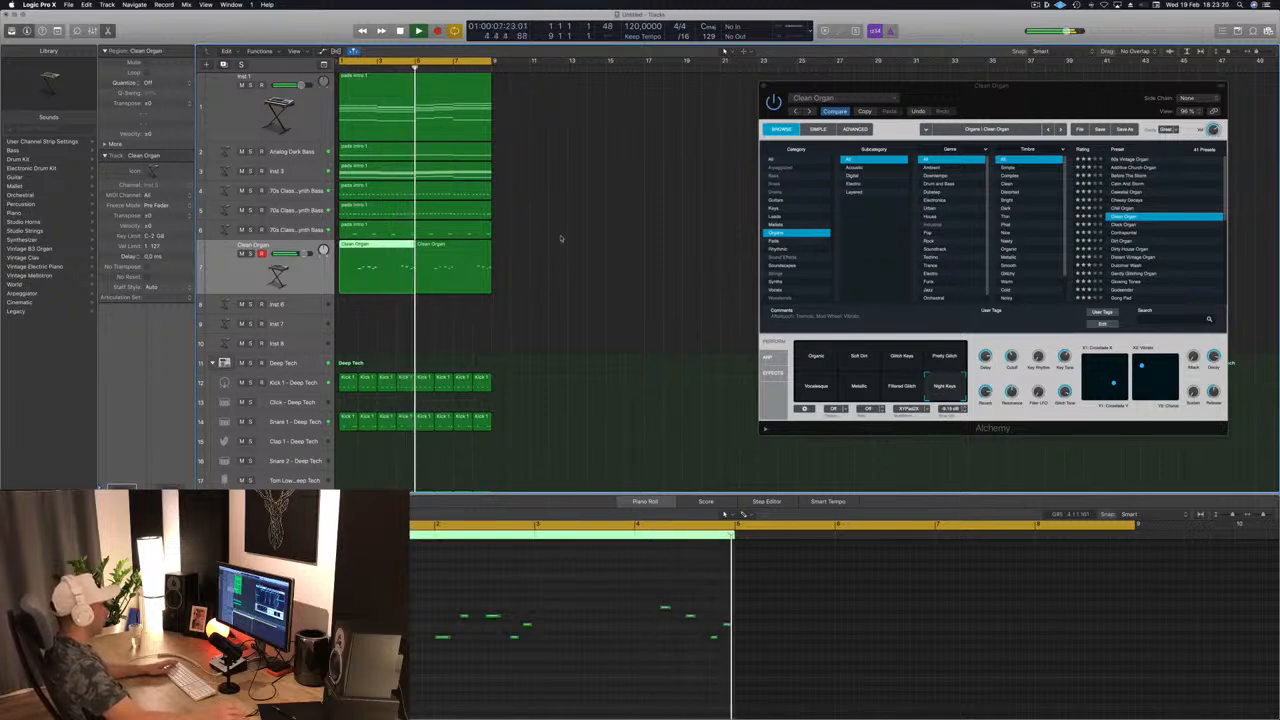
pyautogui.moveTo(441, 640); pyautogui.dragTo(643, 642)
pyautogui.click(627, 419)
pyautogui.press('space')
pyautogui.click(440, 270)
pyautogui.click(373, 271)
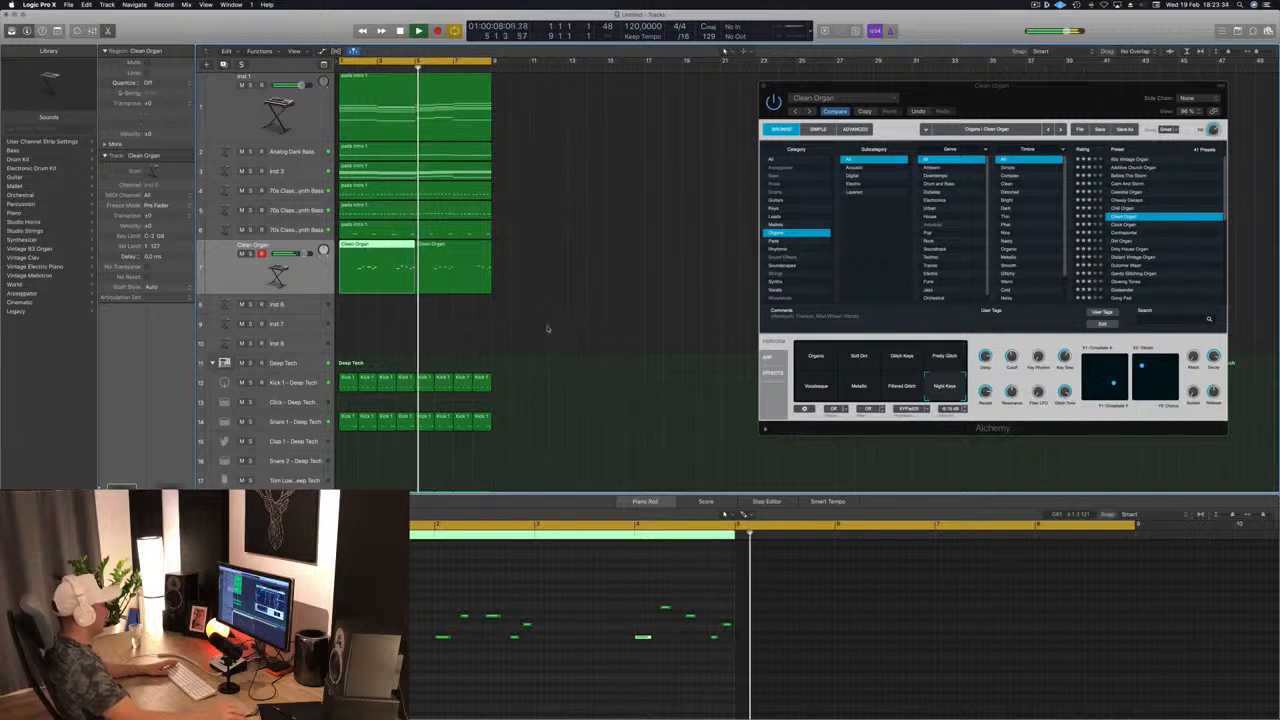
# Replay the arrangement from the start to check the edited first Clean Organ region.
pyautogui.click(462, 295)
pyautogui.click(402, 276)
pyautogui.press('space')
pyautogui.press('space')
pyautogui.click(558, 371)
pyautogui.click(395, 269)
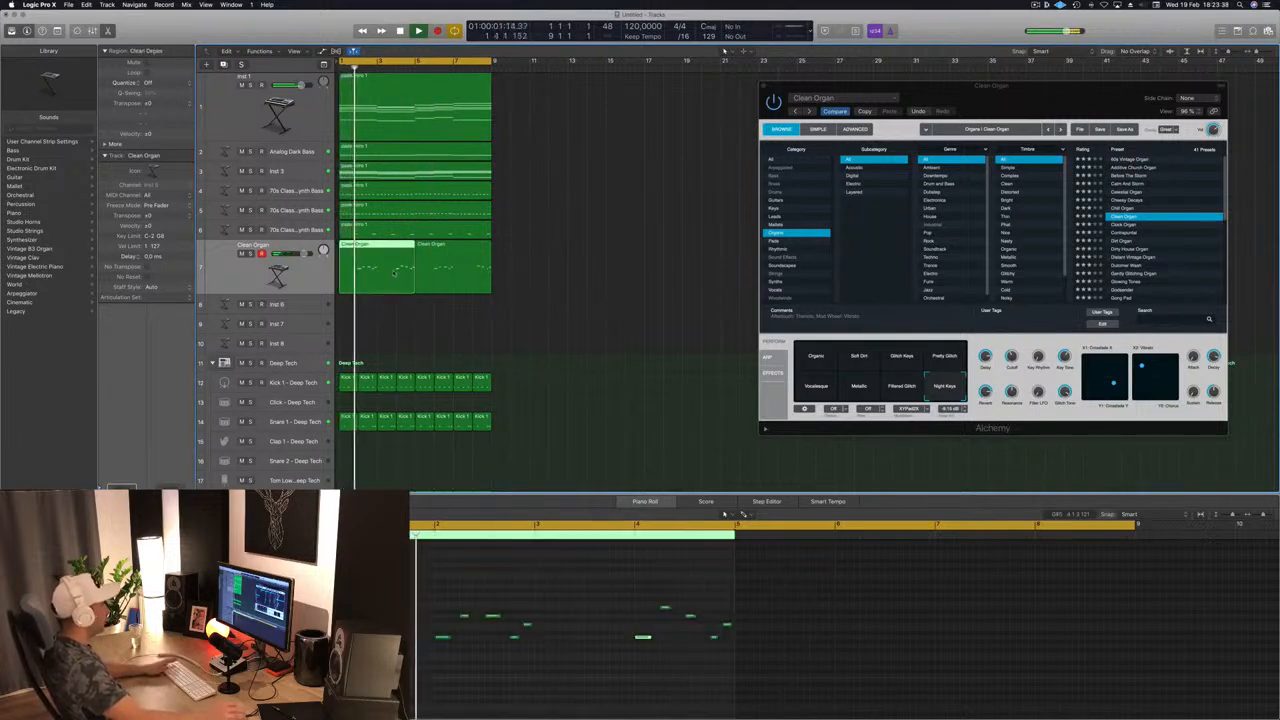
# Move the Alchemy window closer to the regions and audition Clean Organ's Filtered Glitch, Metallic, Vocalesque and Glitch Keys snapshots during playback.
pyautogui.moveTo(1084, 97); pyautogui.dragTo(888, 103)
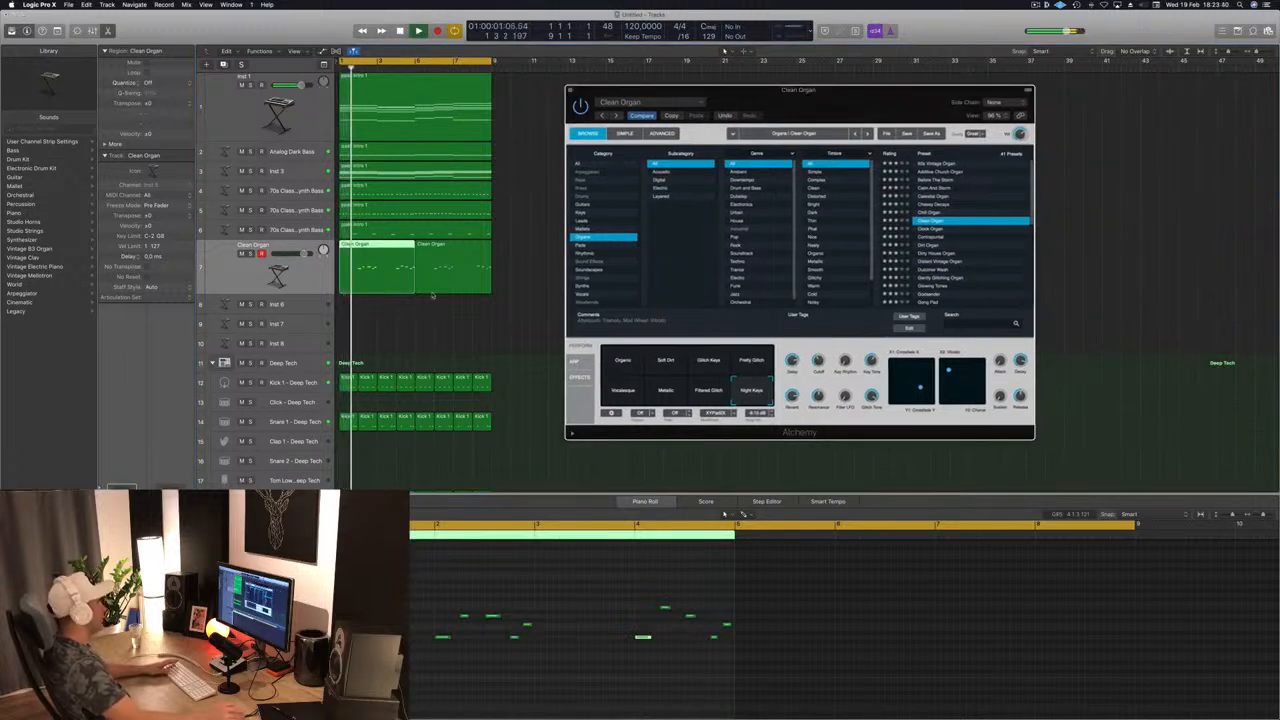
pyautogui.click(715, 390)
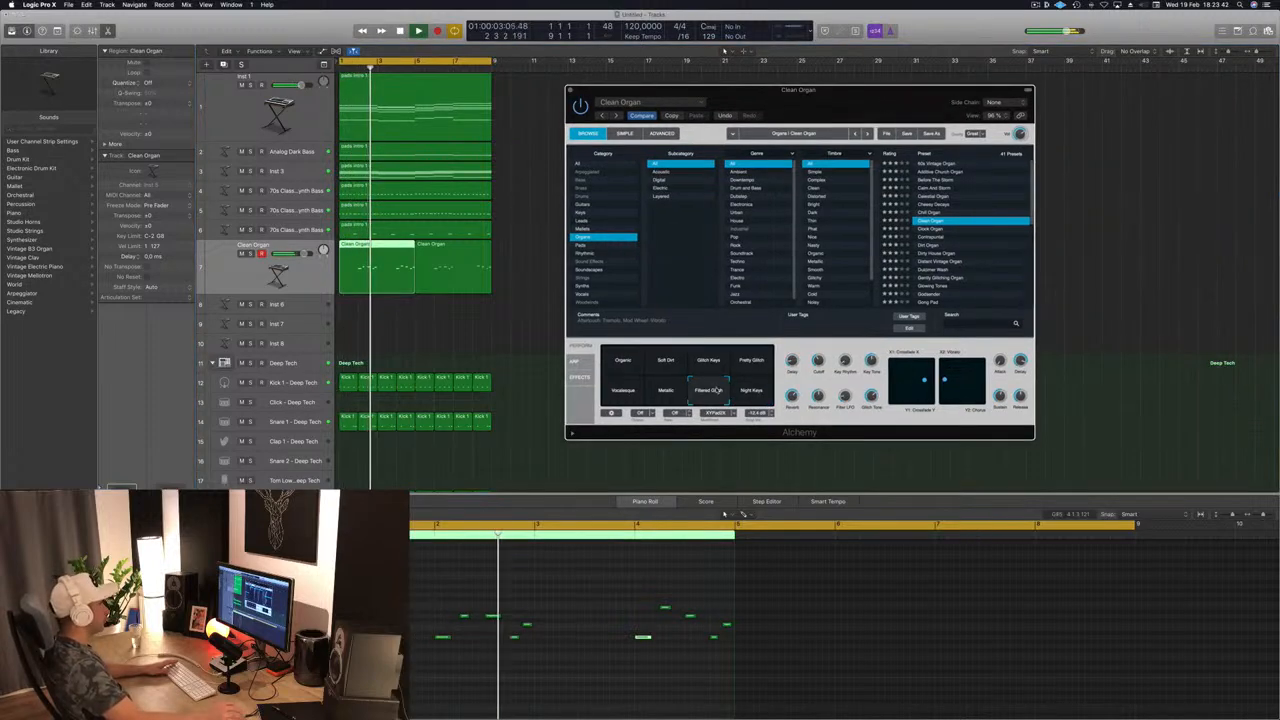
pyautogui.click(667, 395)
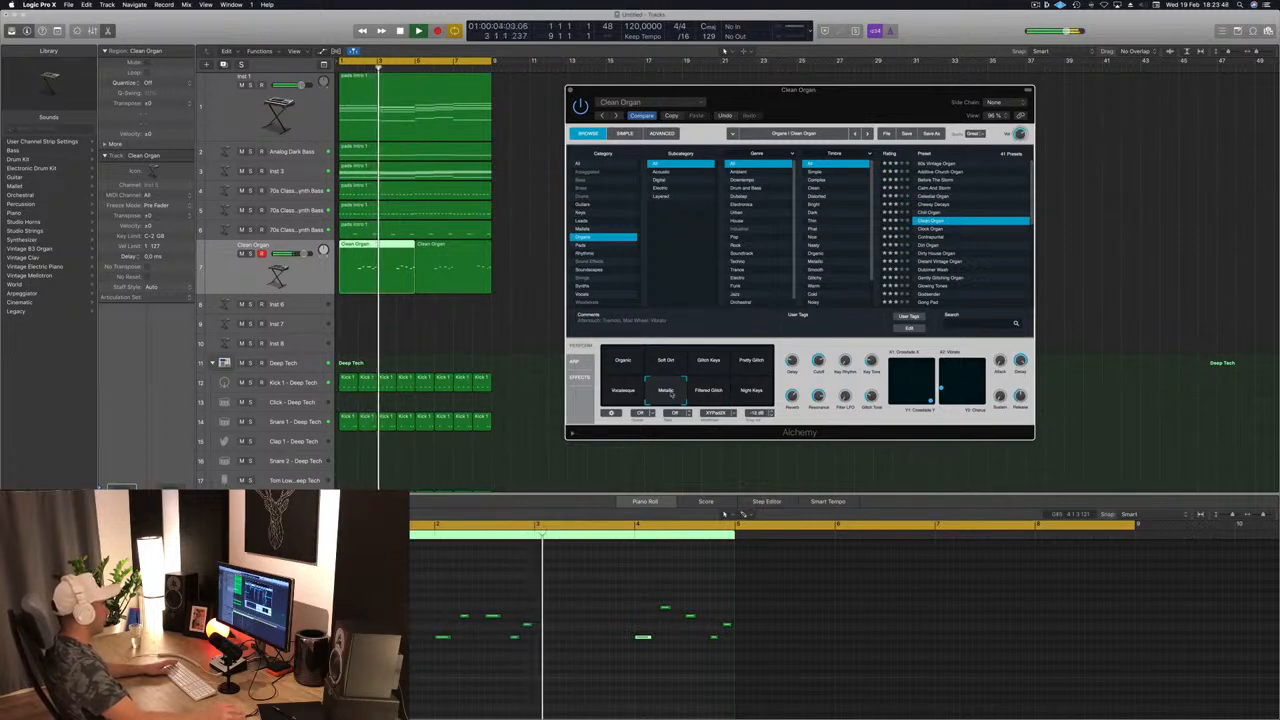
pyautogui.click(612, 398)
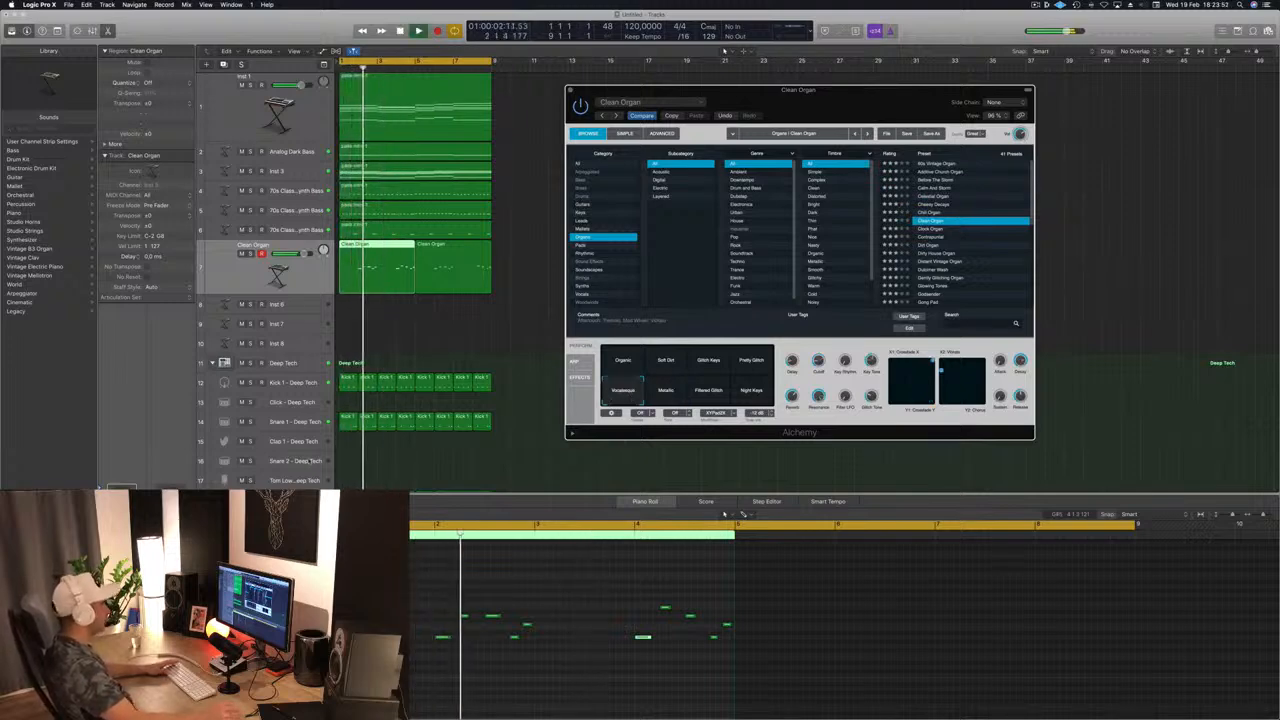
pyautogui.click(376, 268)
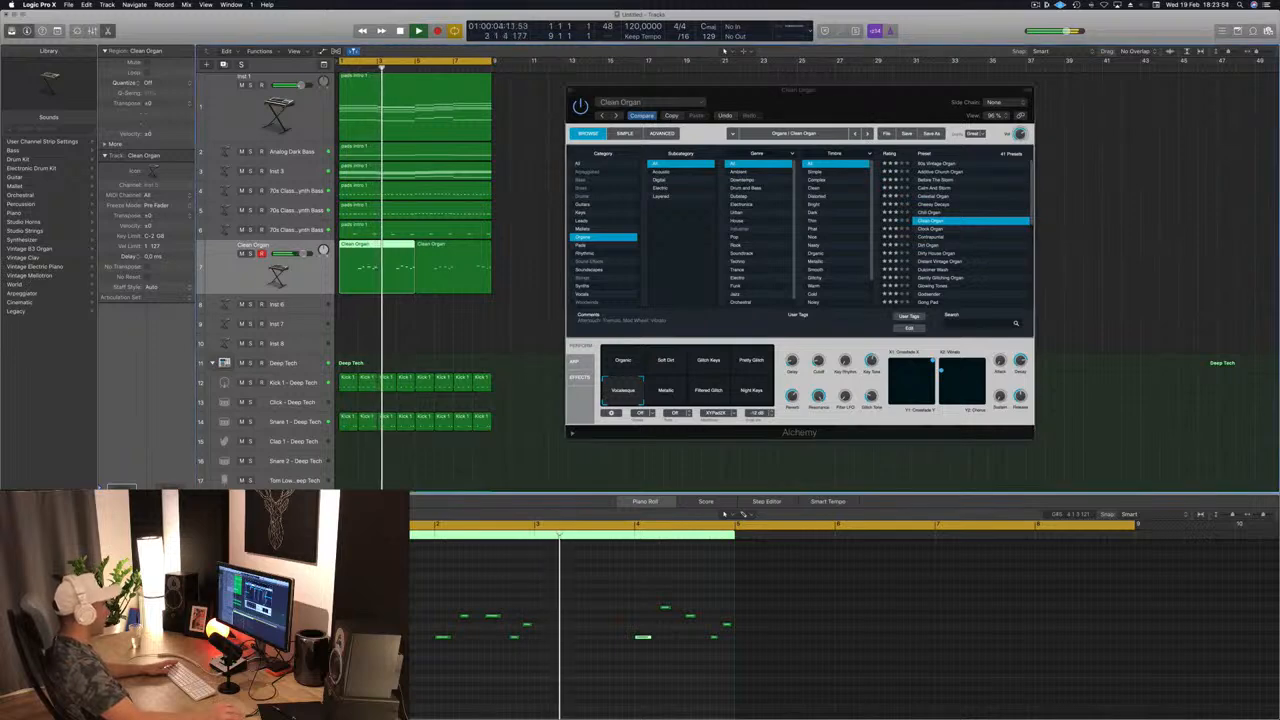
pyautogui.click(622, 357)
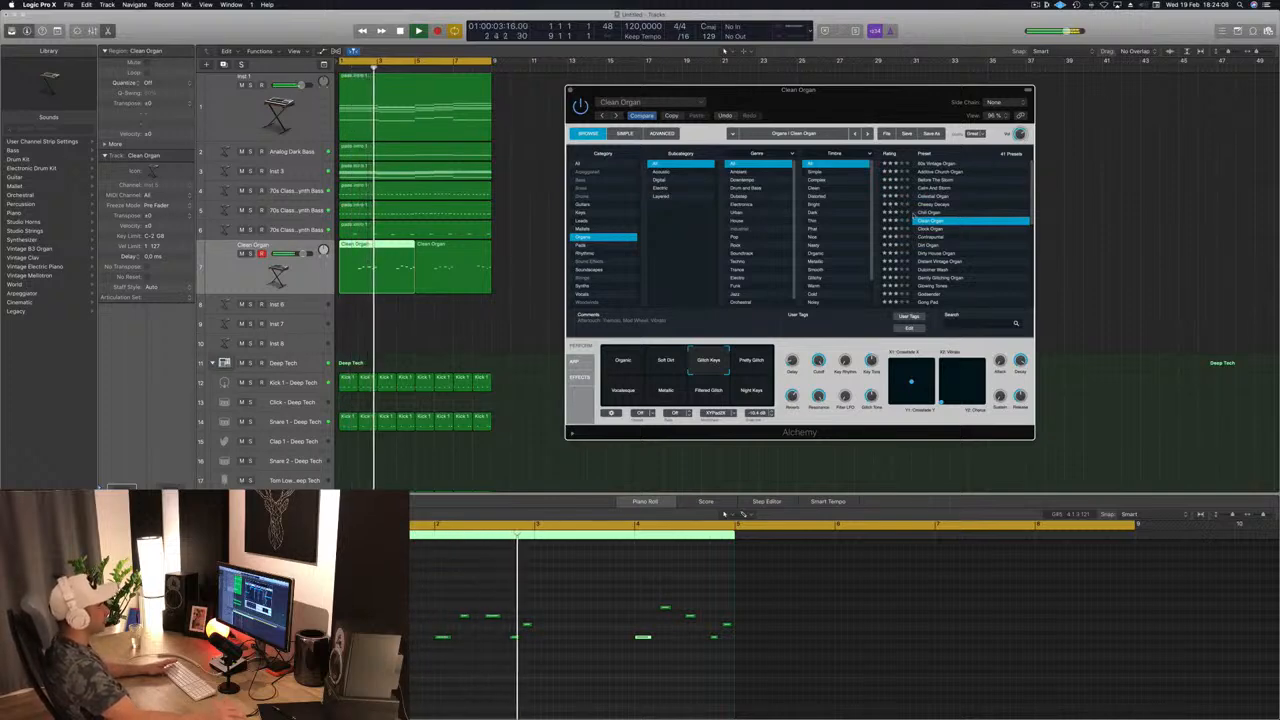
# Audition the organ presets Clock Organ, Glowing Tones, Mellow Chimes and Music Box Helper against the arrangement.
pyautogui.click(937, 230)
pyautogui.press('space')
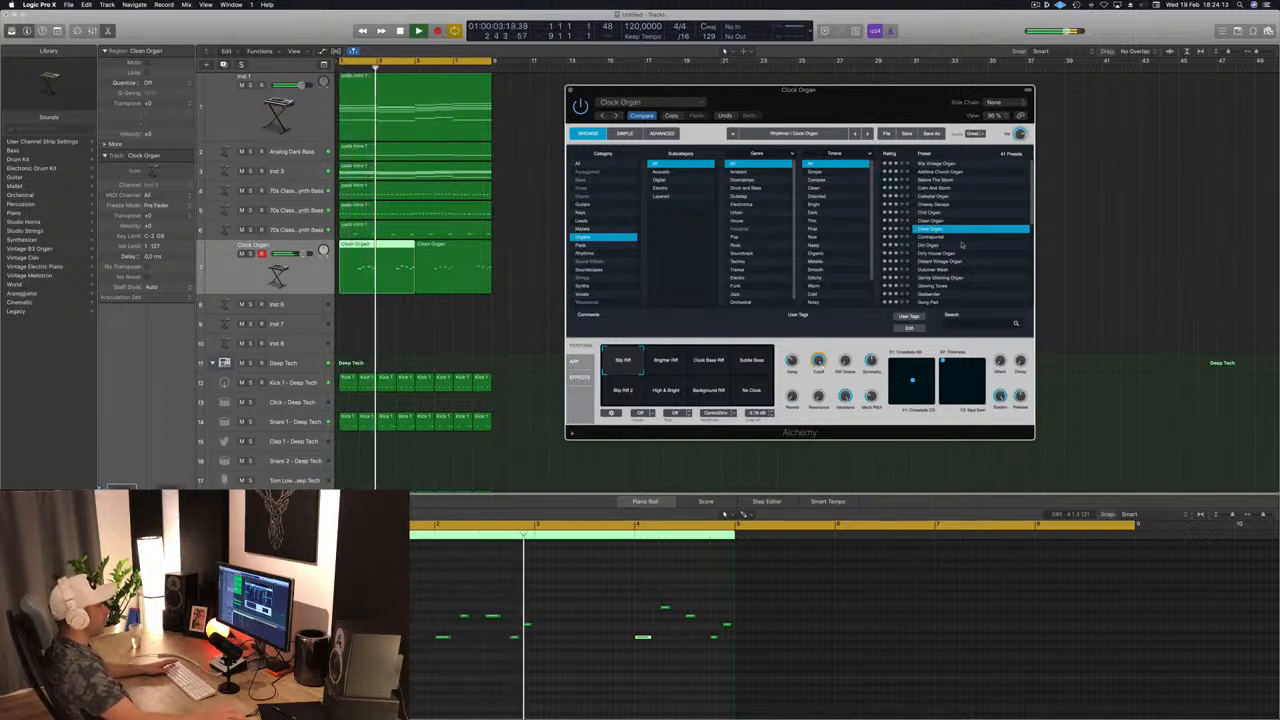
pyautogui.scroll(-3, 961, 243)
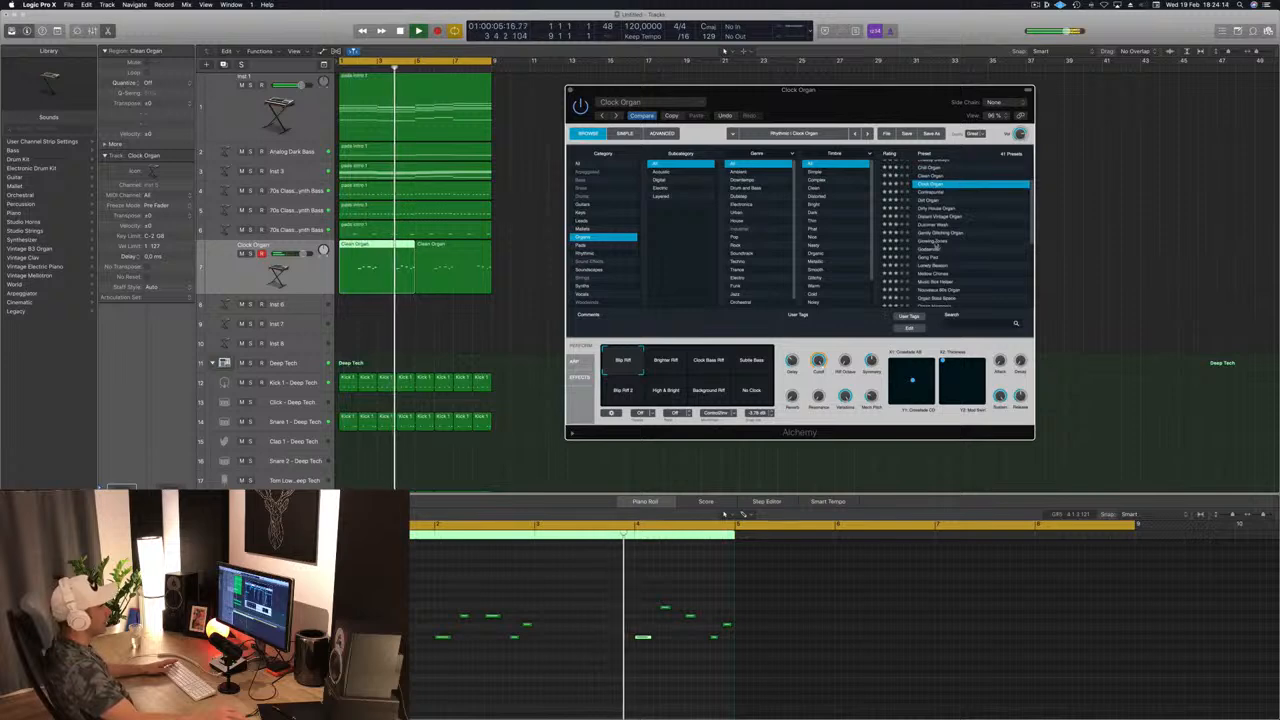
pyautogui.click(934, 243)
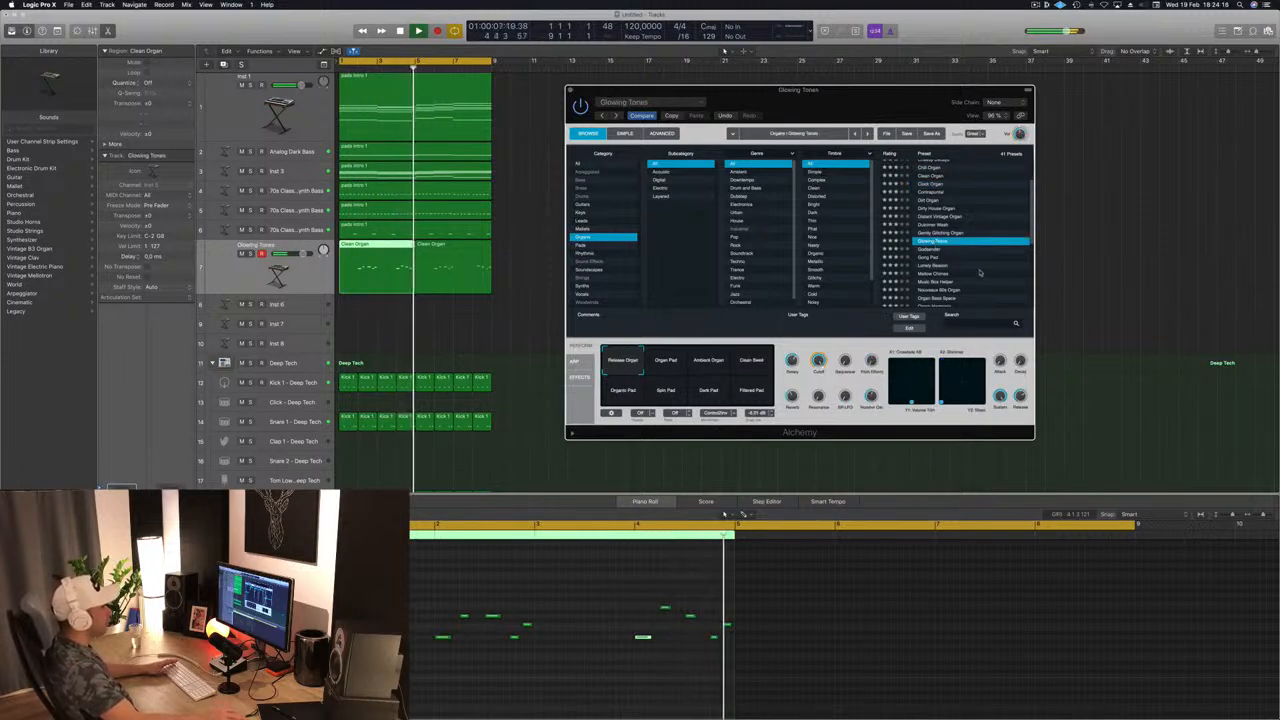
pyautogui.scroll(-1, 980, 272)
pyautogui.click(995, 256)
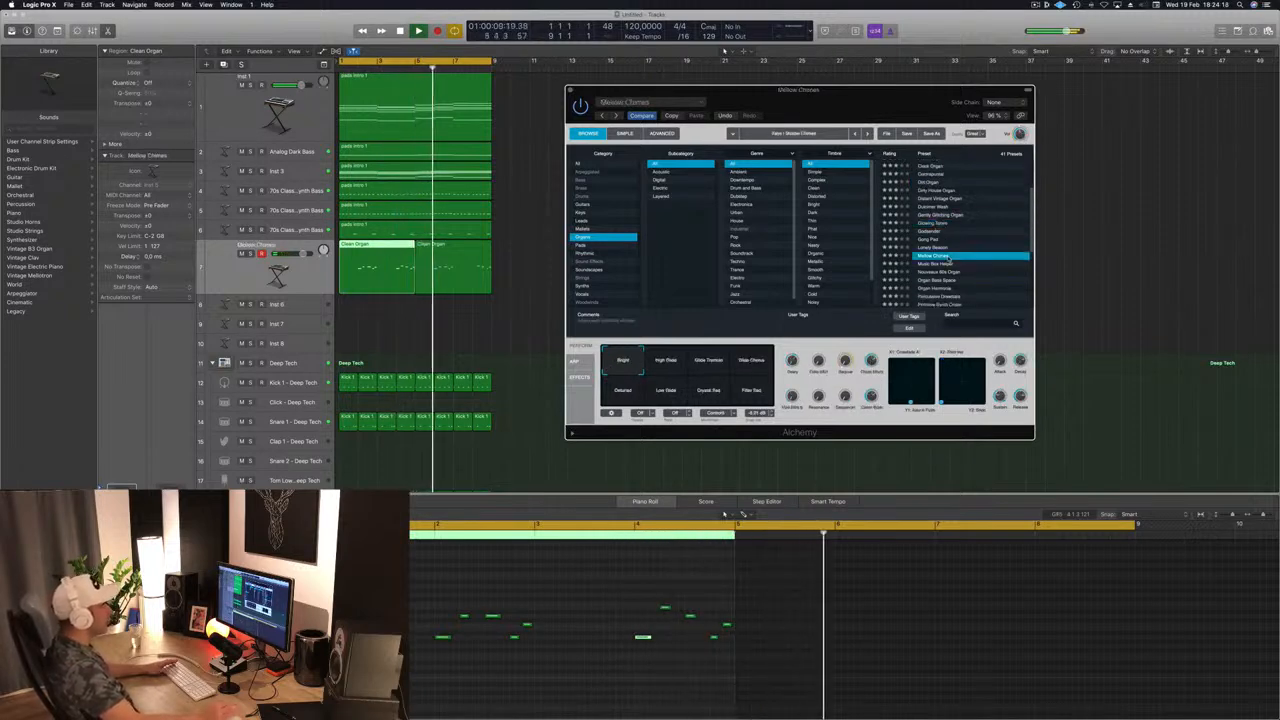
pyautogui.scroll(-1, 995, 256)
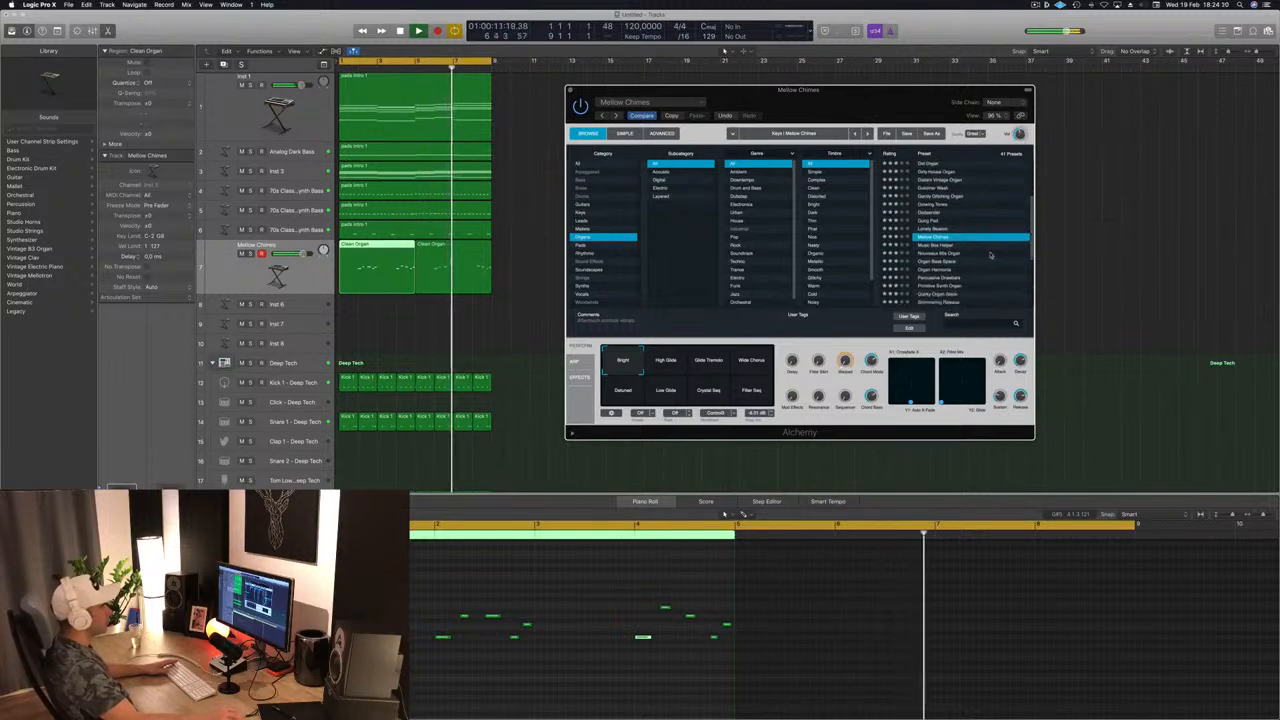
pyautogui.click(946, 245)
pyautogui.press('space')
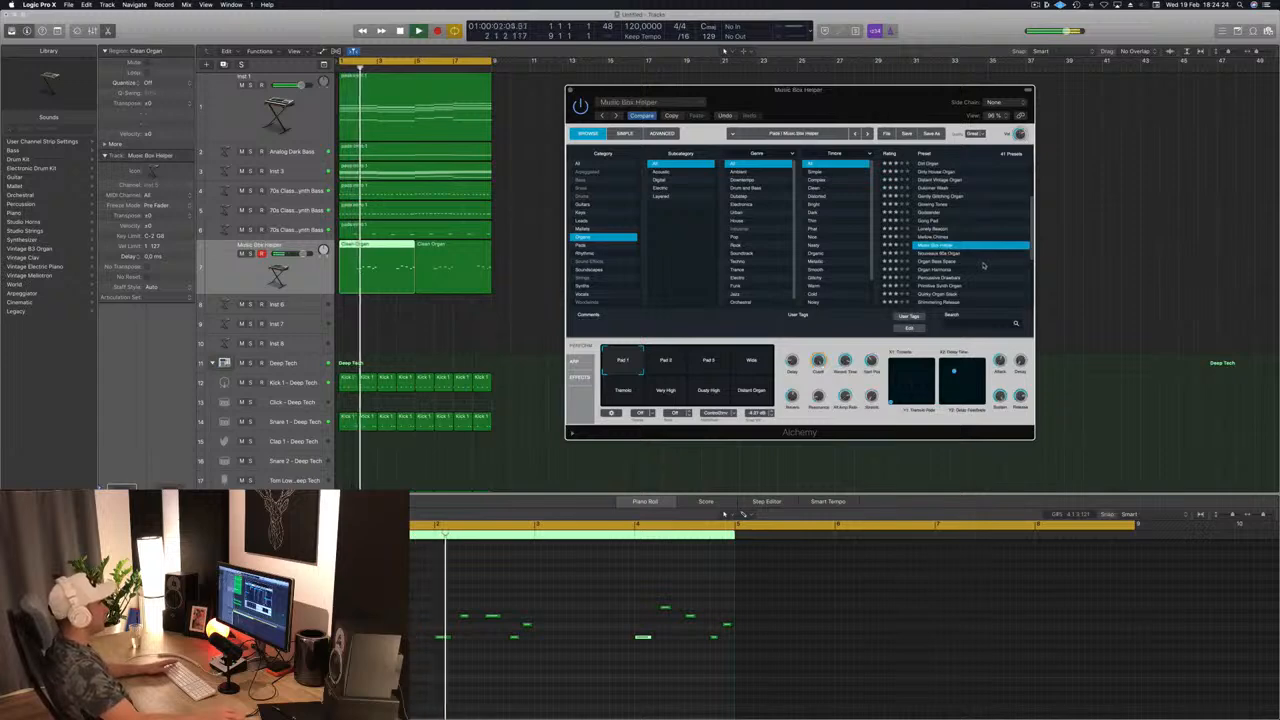
# Load the Organ Bass Space preset, try its Wave Sweep snapshot, and compare it with the saved setting.
pyautogui.click(963, 261)
pyautogui.press('space')
pyautogui.press('space')
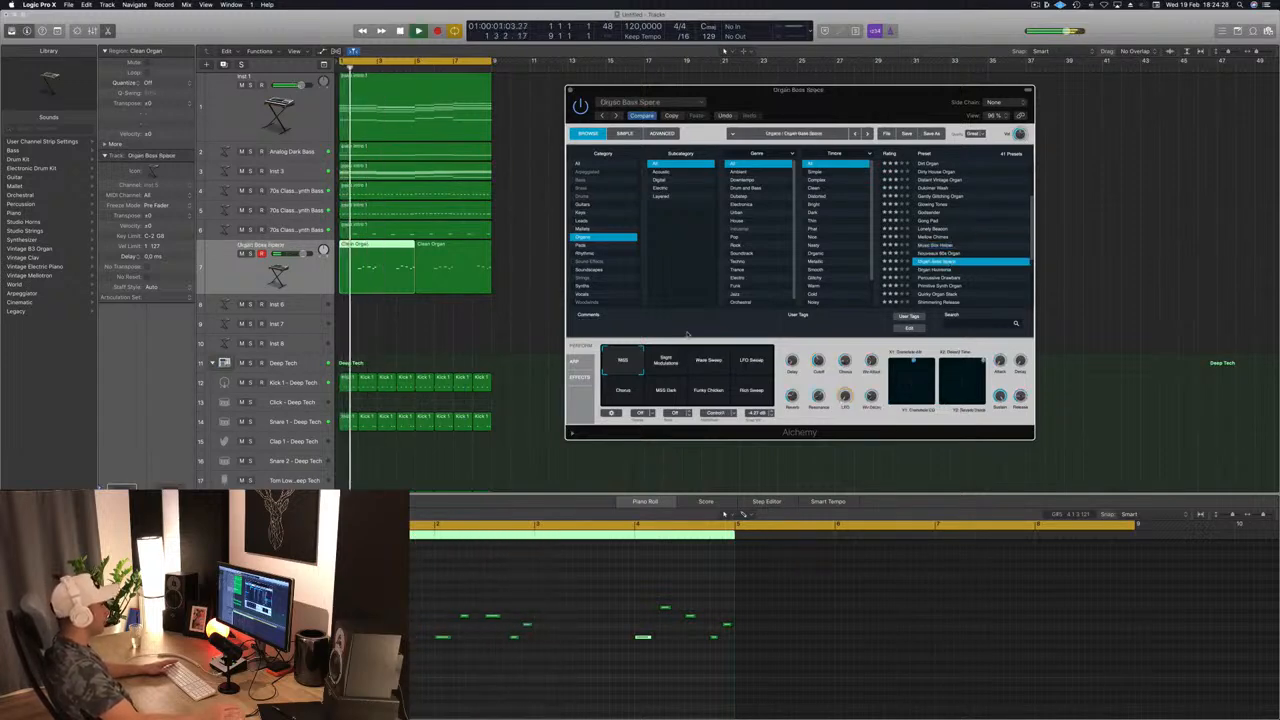
pyautogui.click(725, 367)
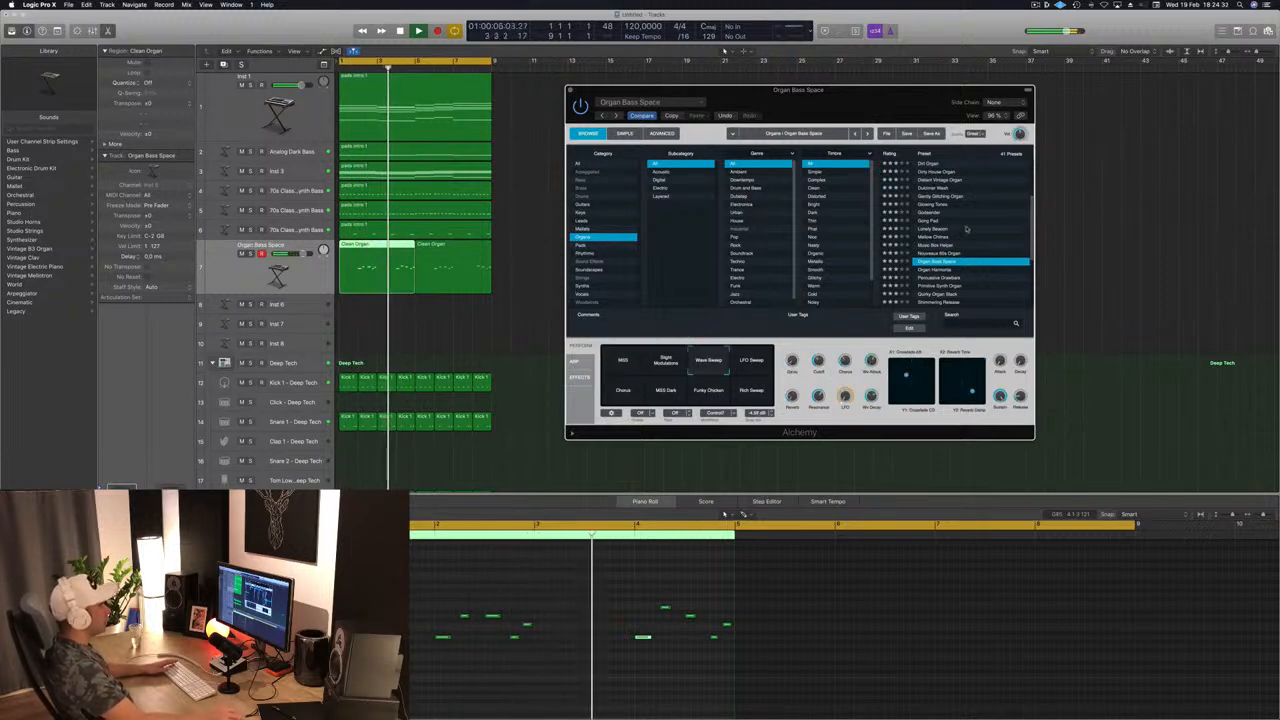
pyautogui.click(639, 118)
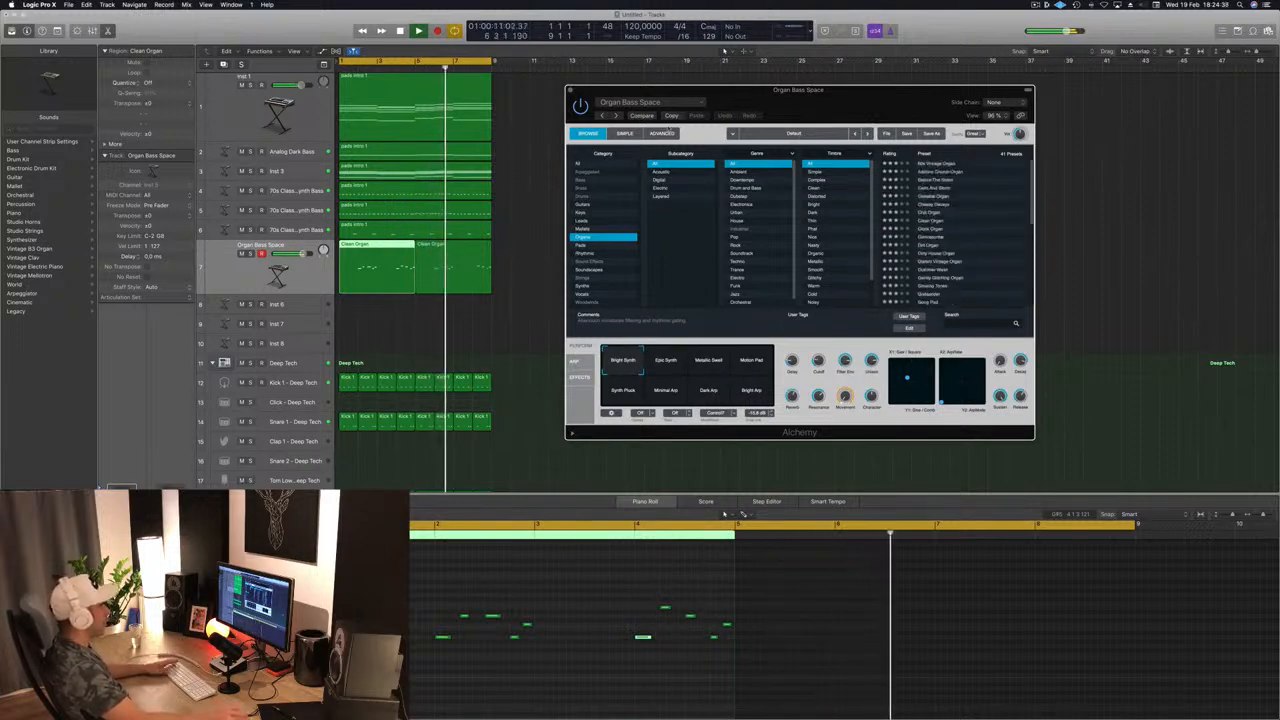
pyautogui.click(642, 116)
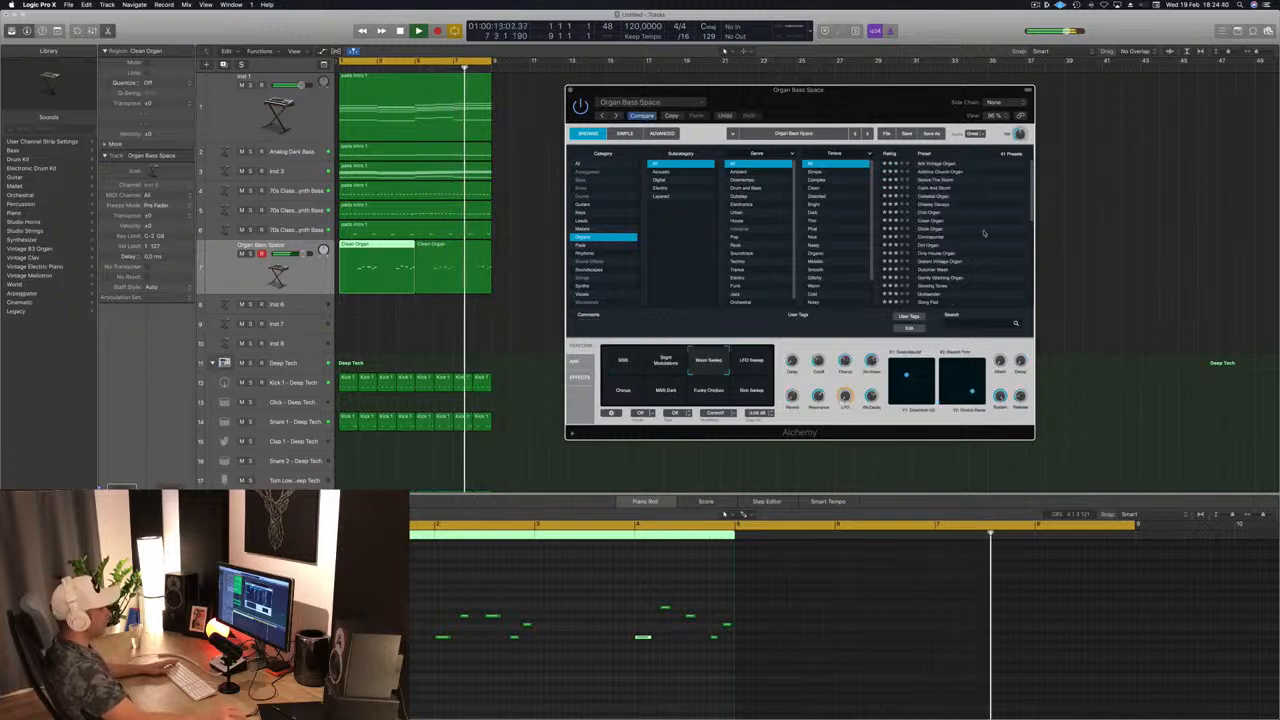
# Try the Small Classic Organ and Spiritual Downpour presets, replaying the arrangement from the start.
pyautogui.scroll(-5, 999, 237)
pyautogui.scroll(-3, 999, 237)
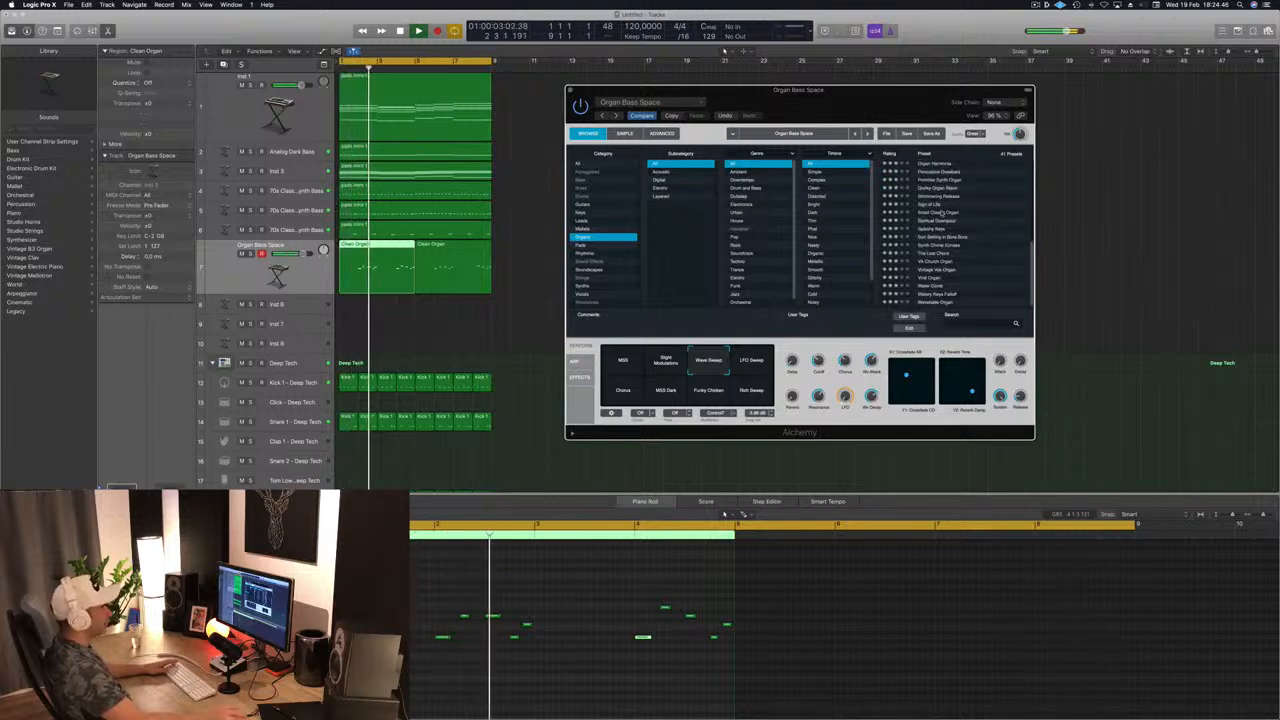
pyautogui.click(1016, 211)
pyautogui.scroll(3, 945, 281)
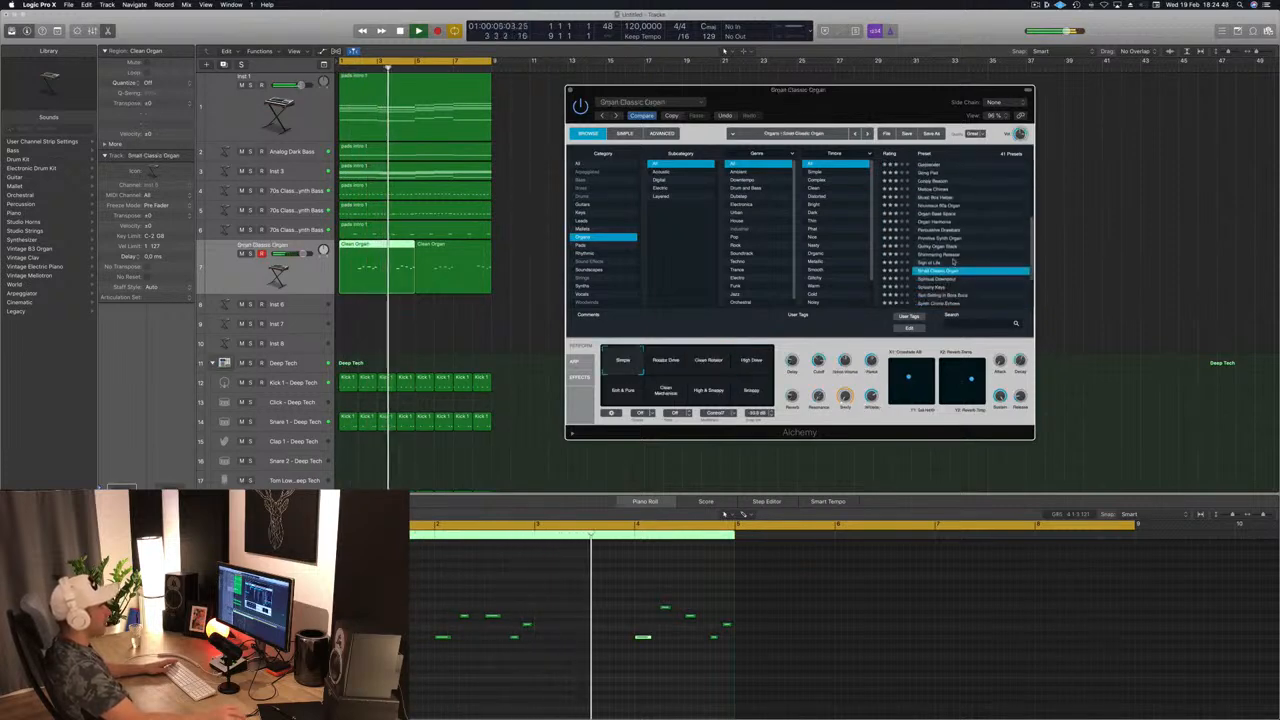
pyautogui.click(945, 279)
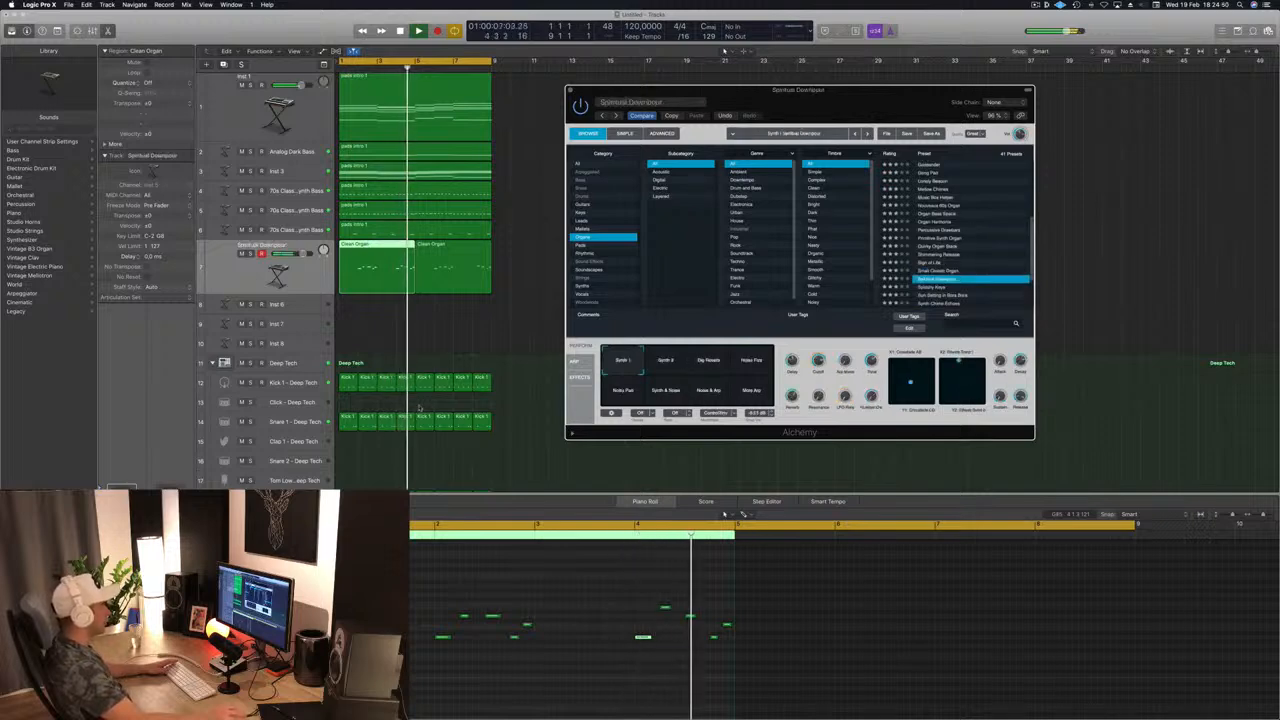
pyautogui.press('Return')
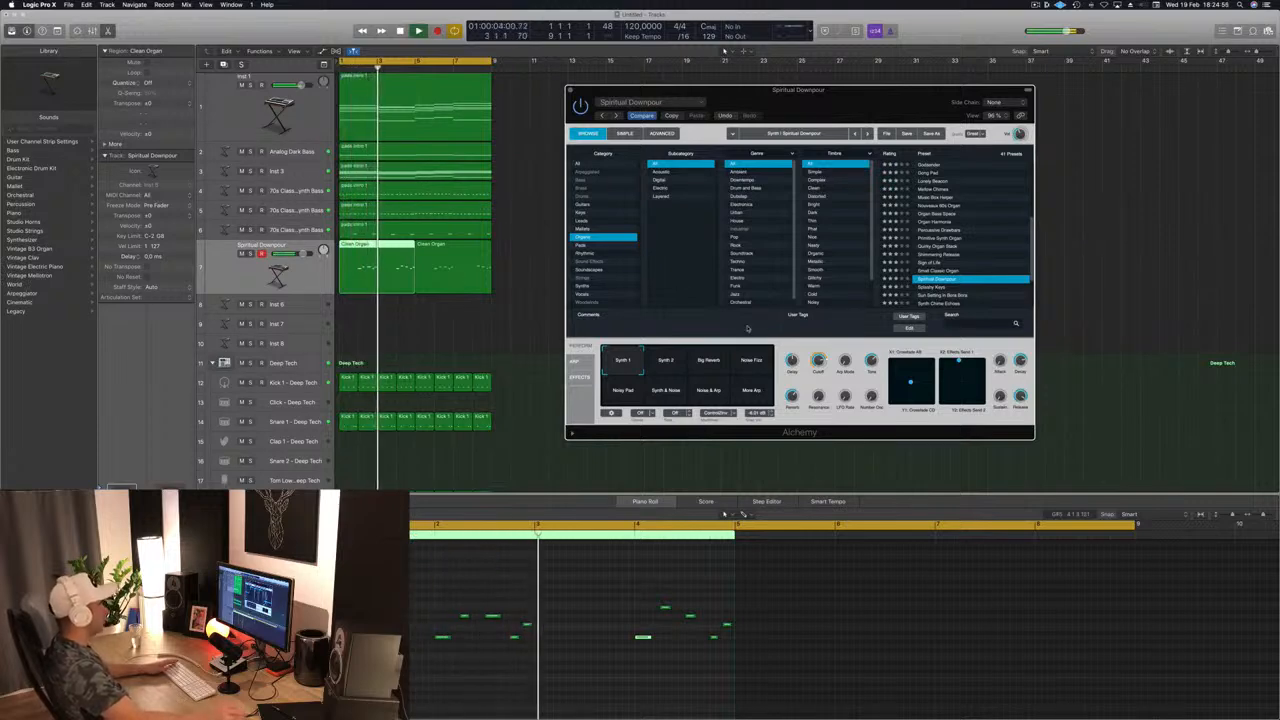
# Audition Spiritual Downpour's Synth 2, Big Reverb, Noise Fizz and Synth & Noise snapshots, returning to Synth 1.
pyautogui.click(658, 364)
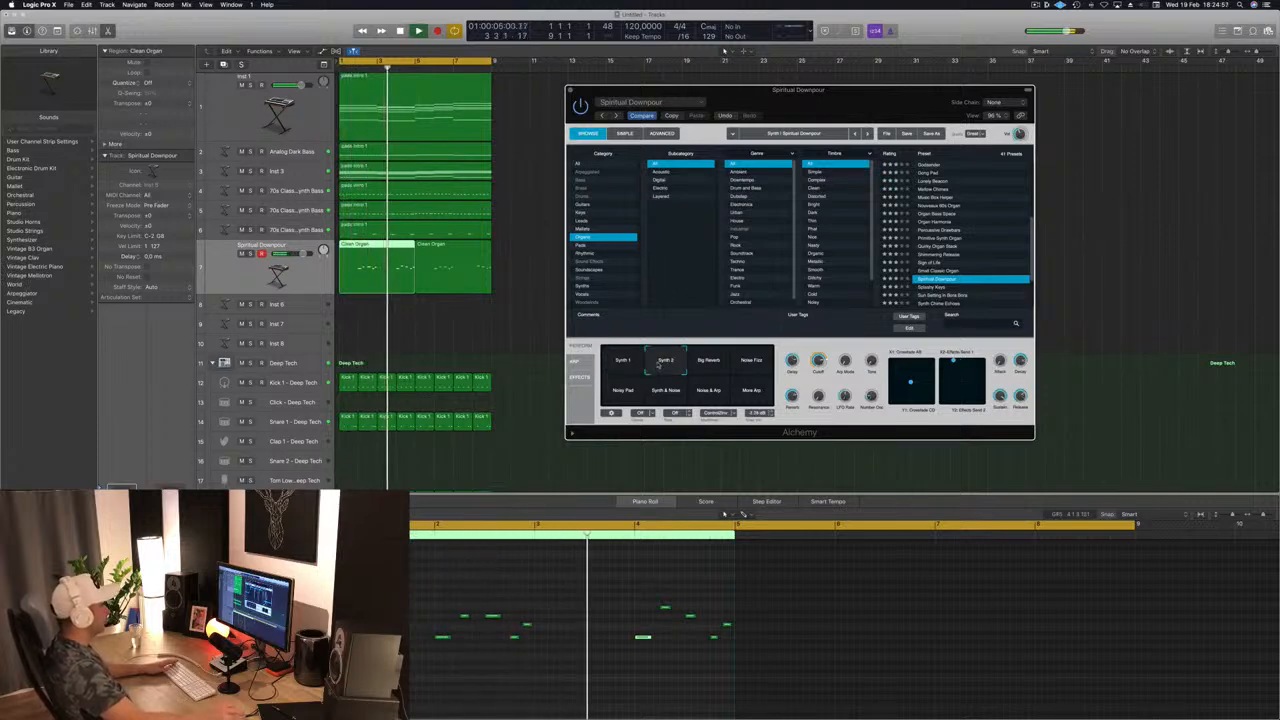
pyautogui.click(714, 362)
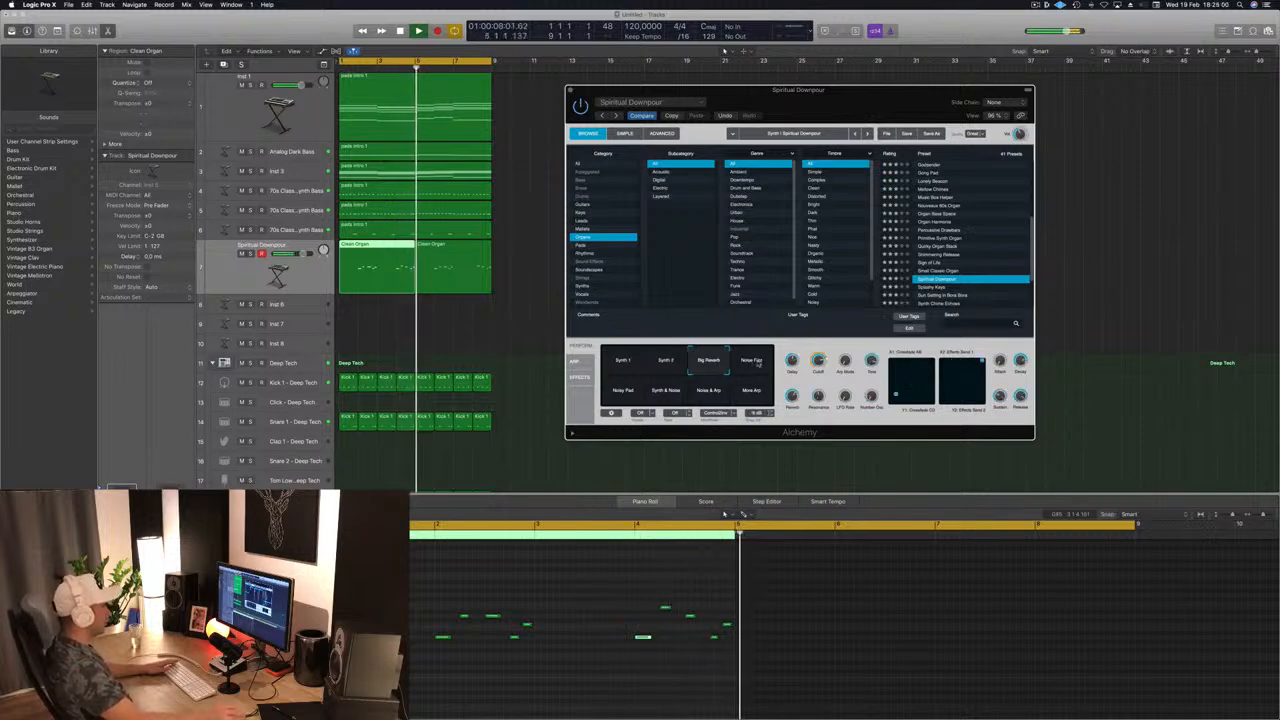
pyautogui.press('space')
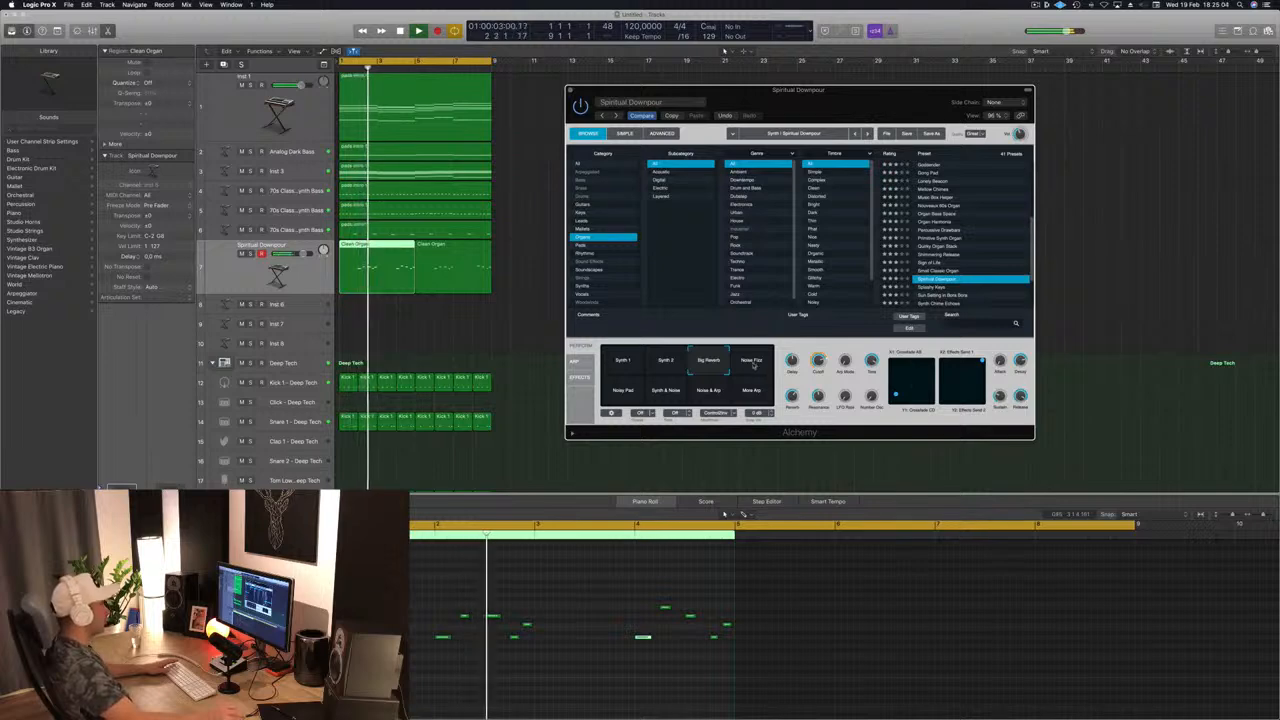
pyautogui.click(752, 364)
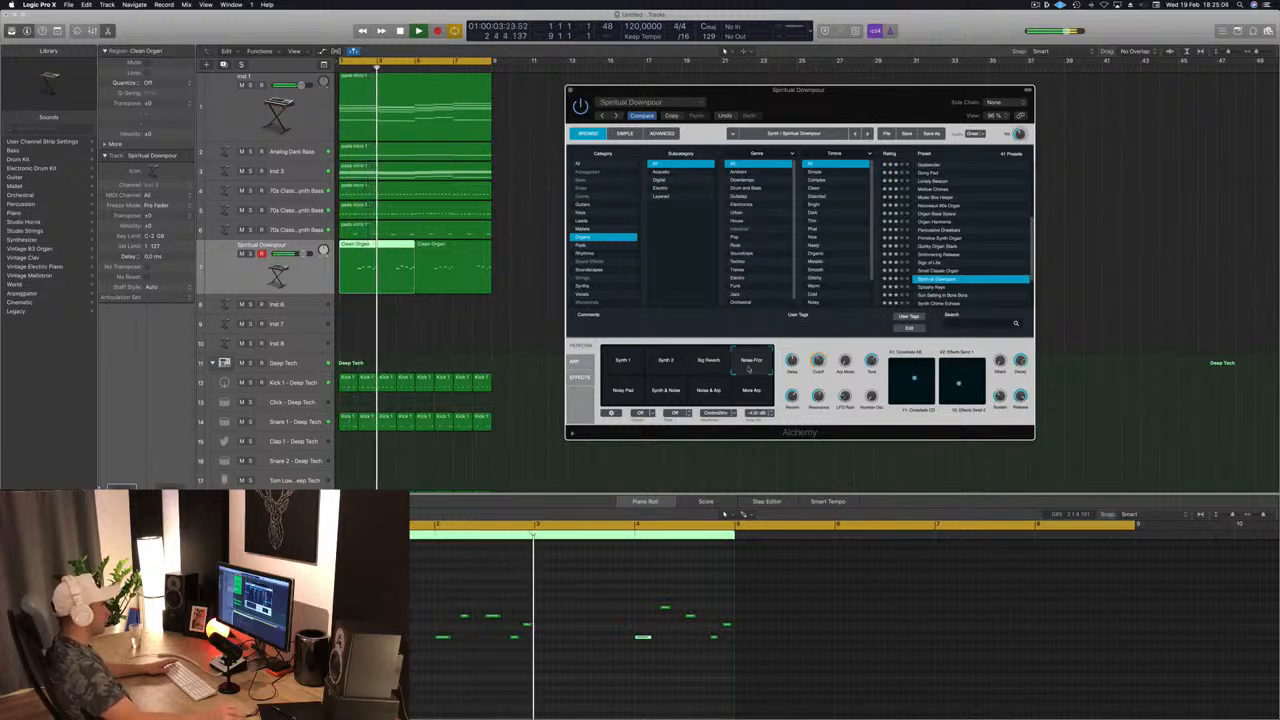
pyautogui.click(656, 392)
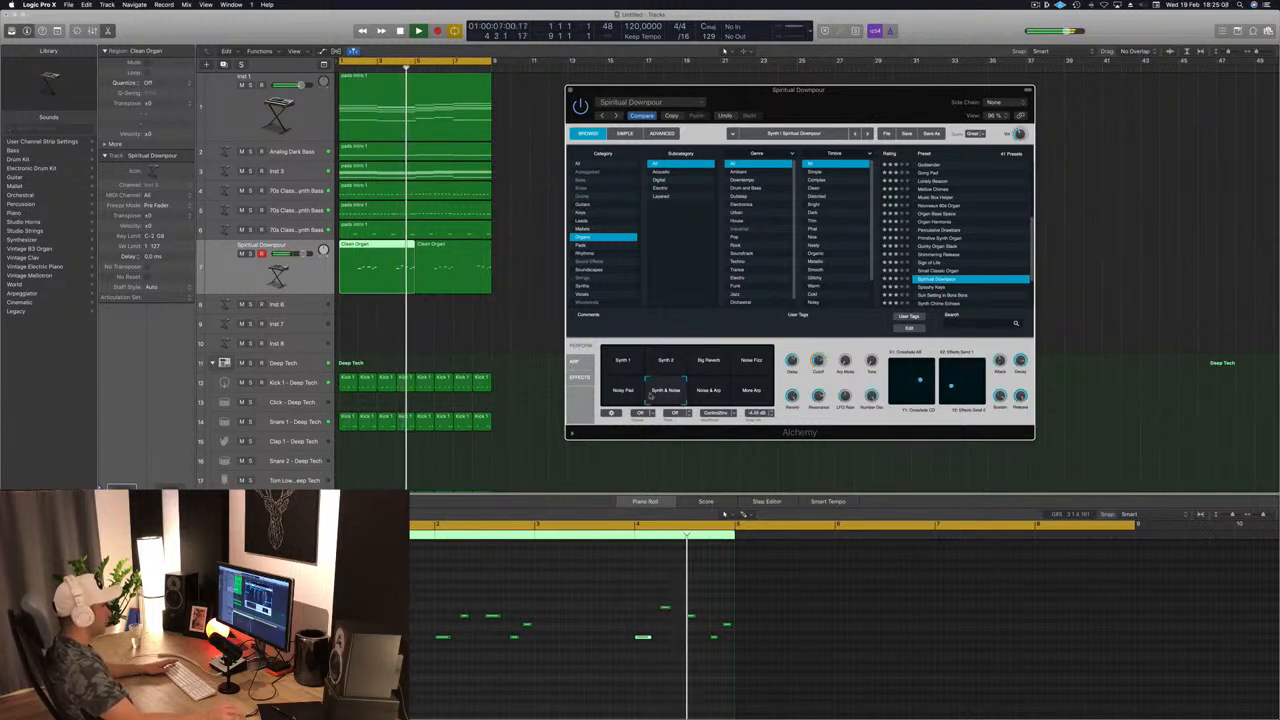
pyautogui.press('Return')
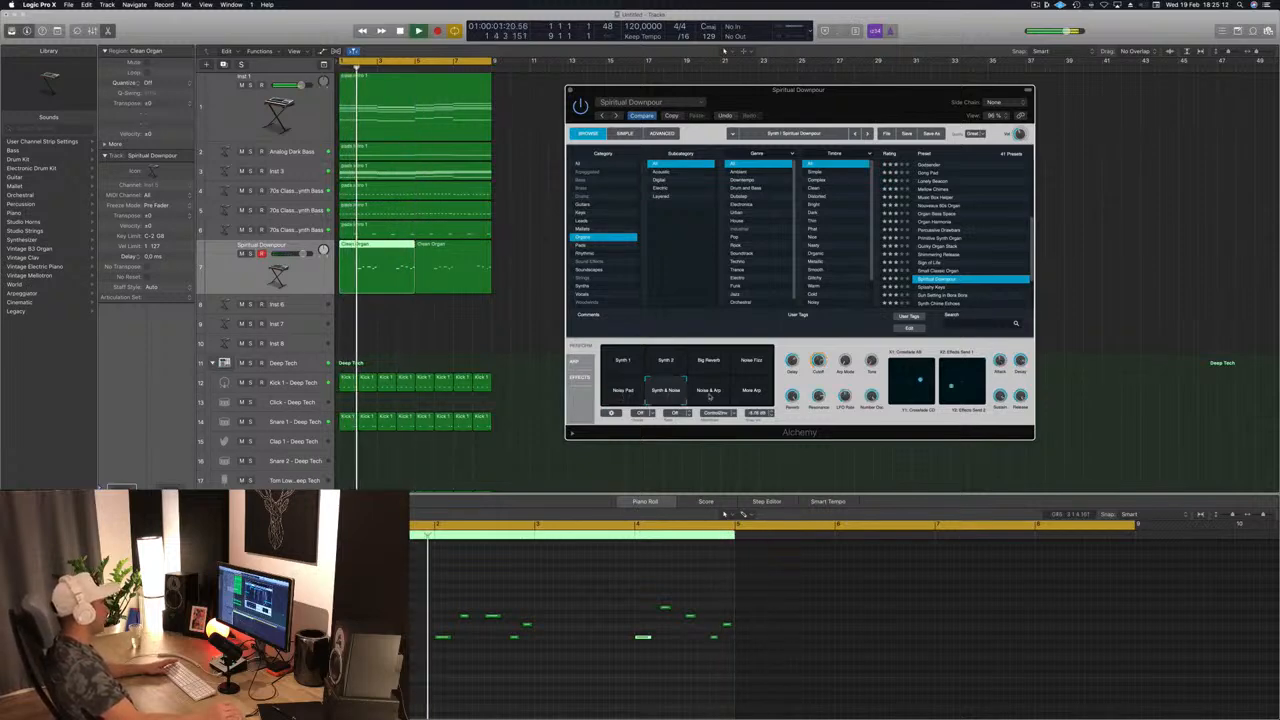
pyautogui.click(660, 366)
pyautogui.press('Return')
pyautogui.click(304, 254)
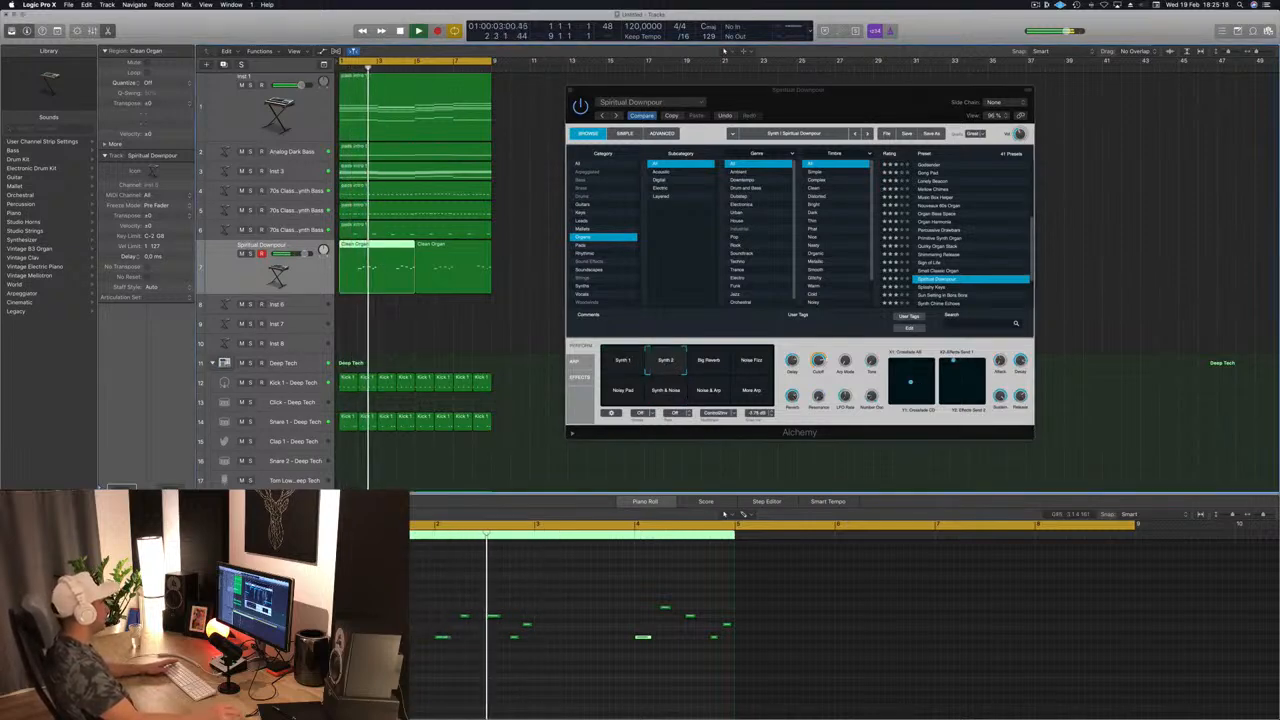
pyautogui.click(634, 365)
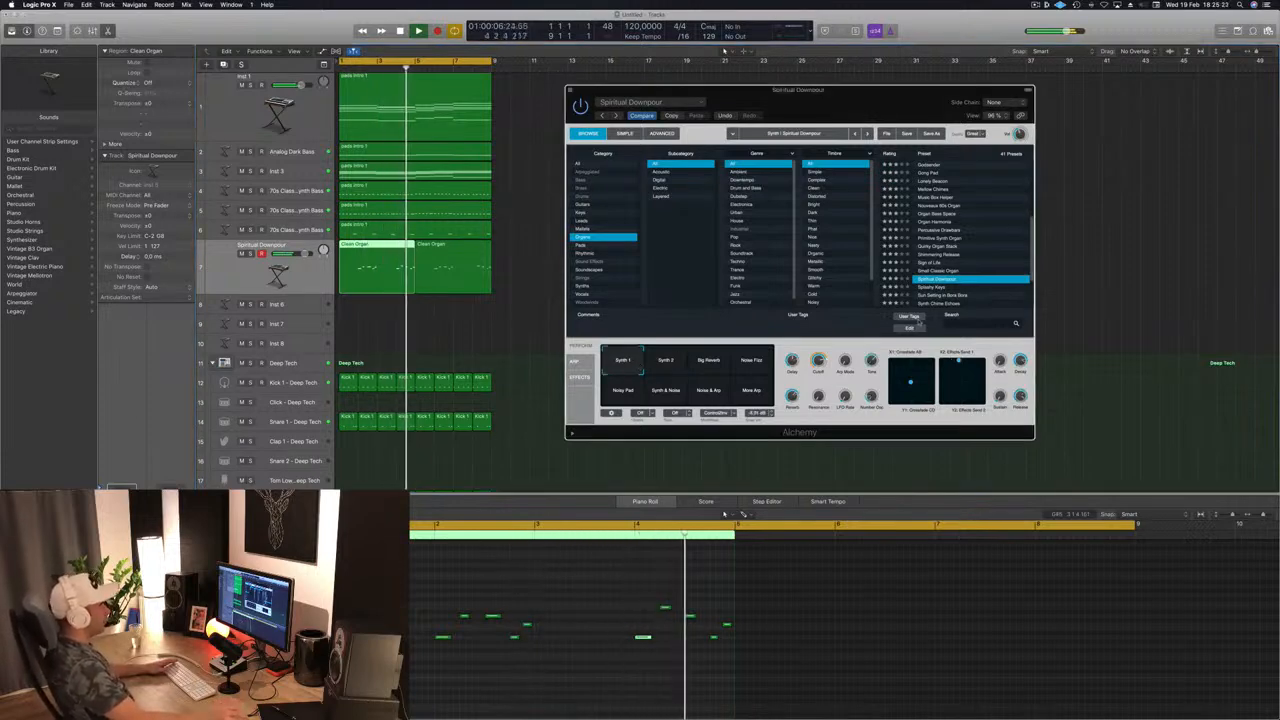
# Load the Splashy Keys preset for the organ melody track.
pyautogui.scroll(-2, 940, 256)
pyautogui.click(940, 253)
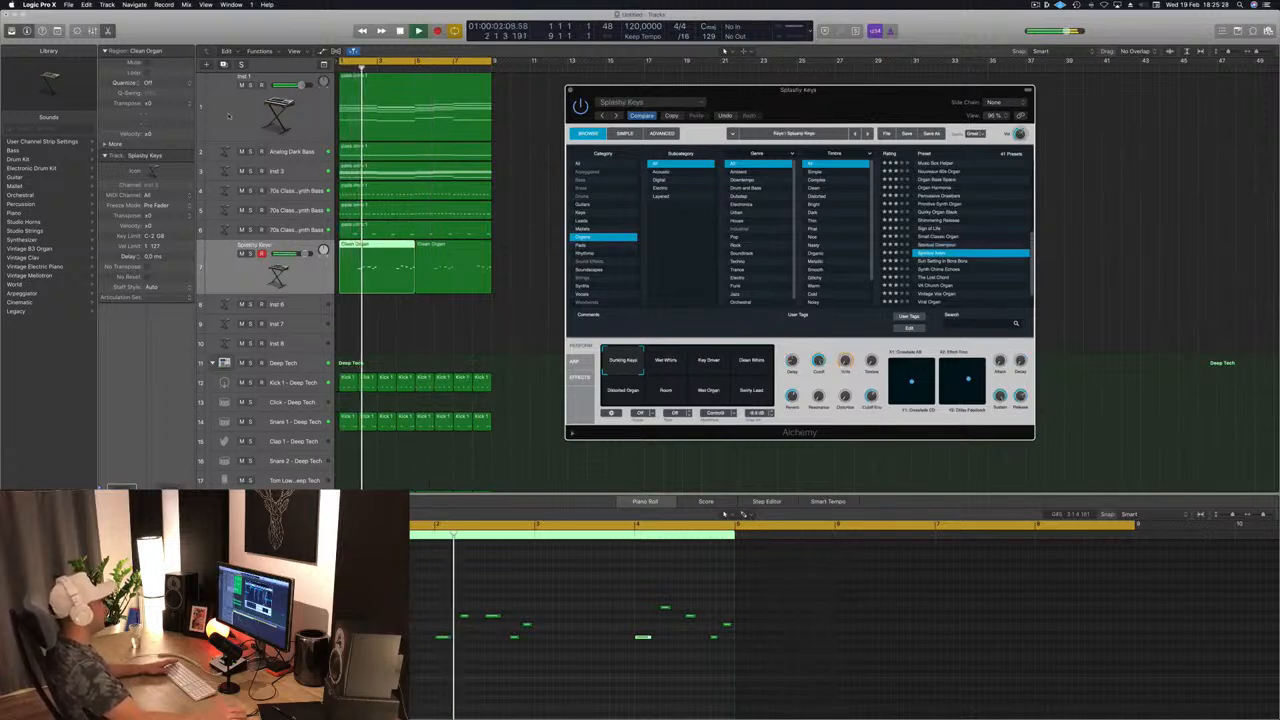
# Load the Sun Setting in Bora Bora preset for the organ melody and replay the arrangement from the start with both regions selected.
pyautogui.scroll(-1, 918, 246)
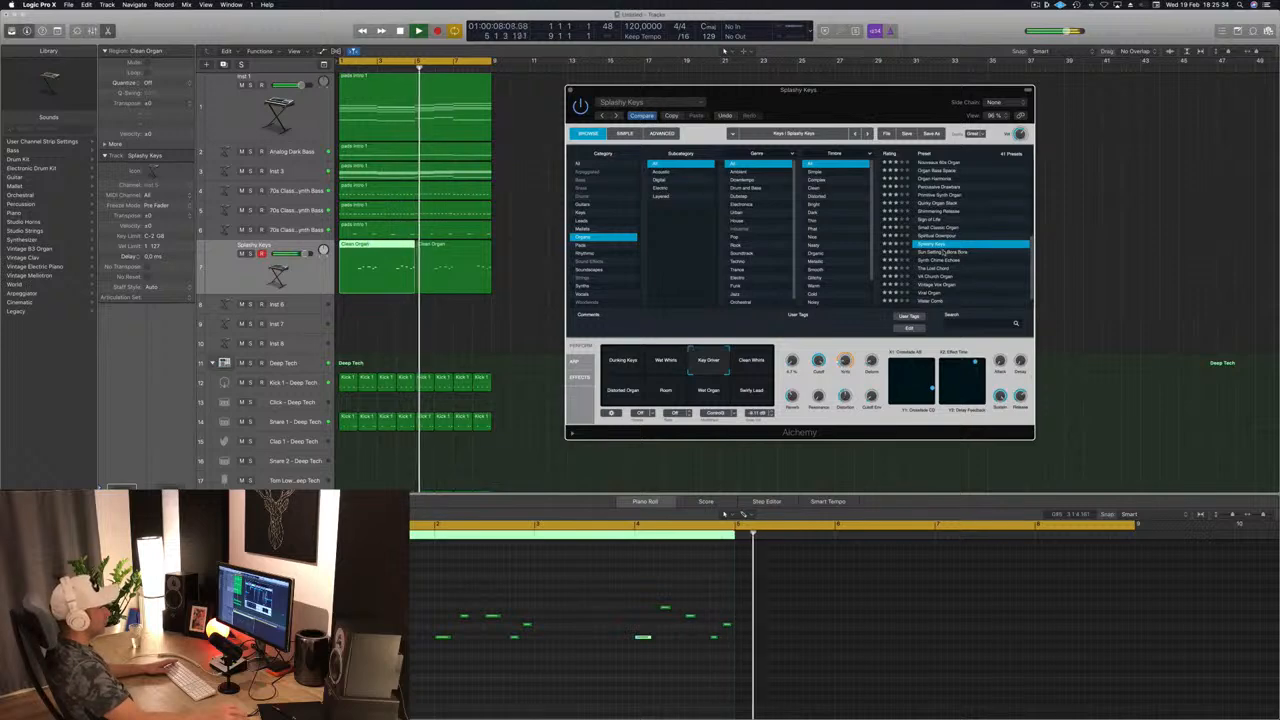
pyautogui.press('Down')
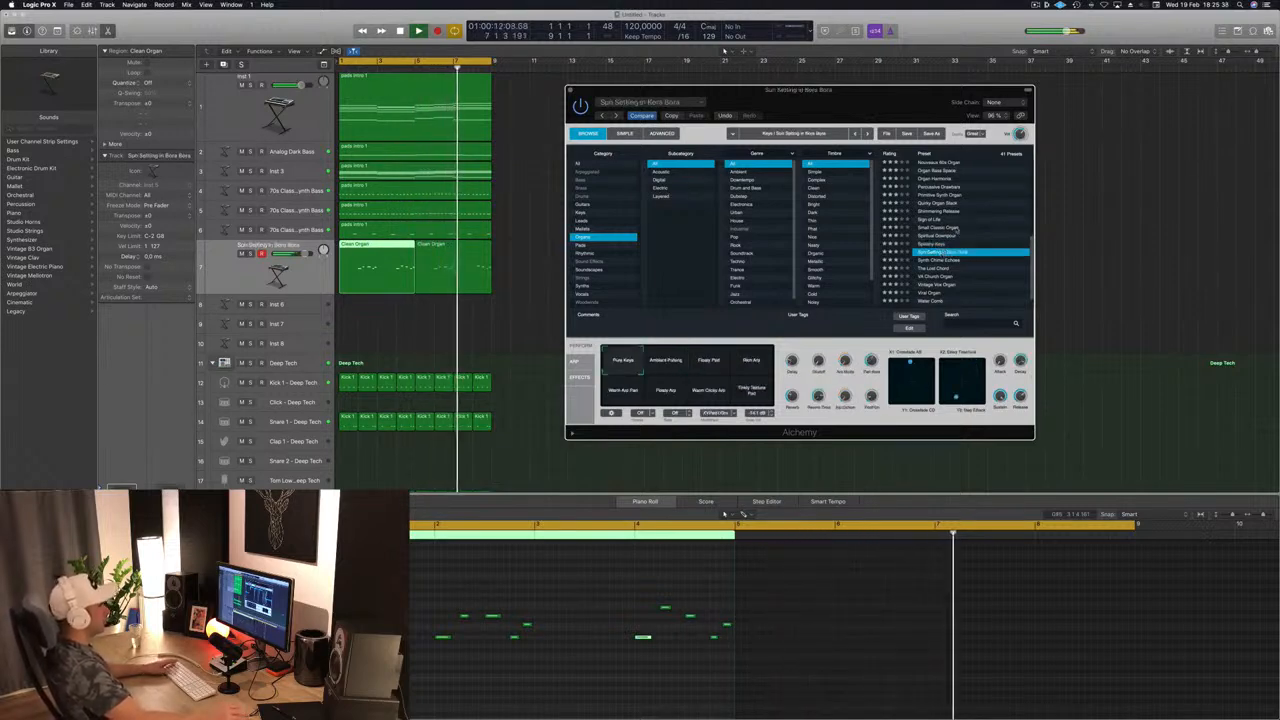
pyautogui.press('Return')
pyautogui.click(308, 283)
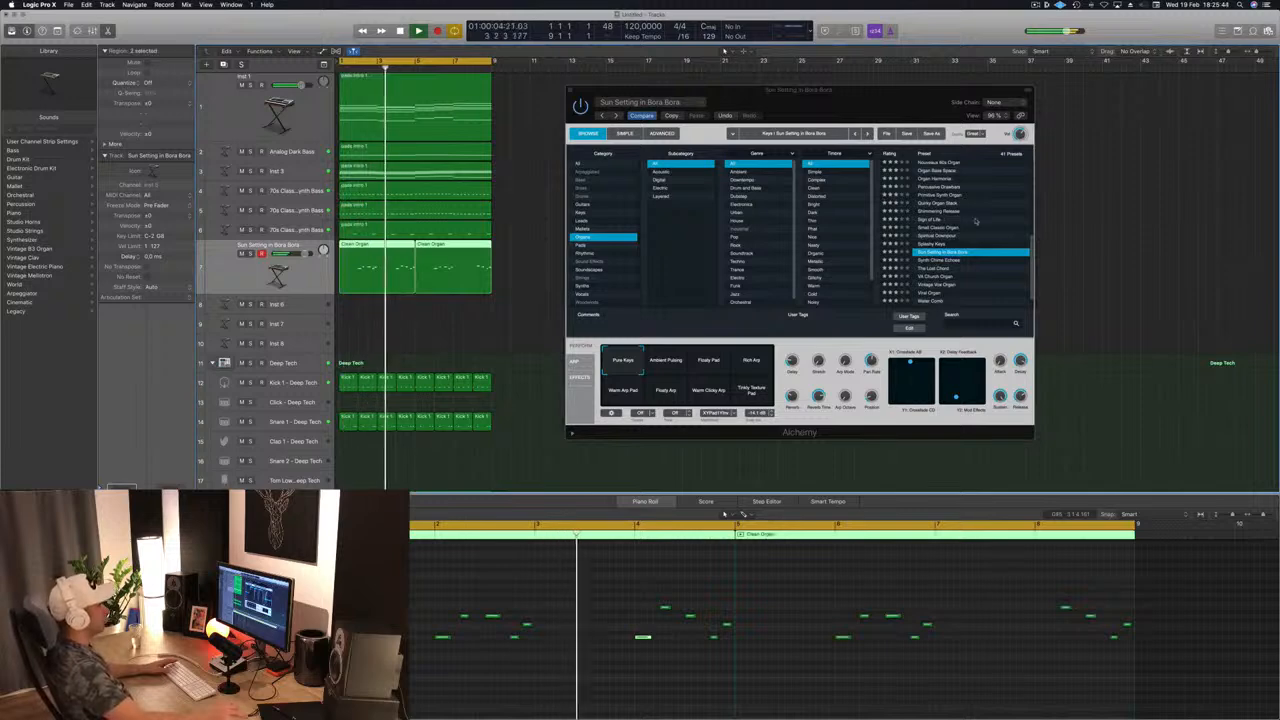
# Audition Sun Setting in Bora Bora's Ambient Pulsing, Floaty Pad, Rich Arp and Warm Arp Pad snapshots, returning to Pure Keys.
pyautogui.click(666, 362)
pyautogui.press('Return')
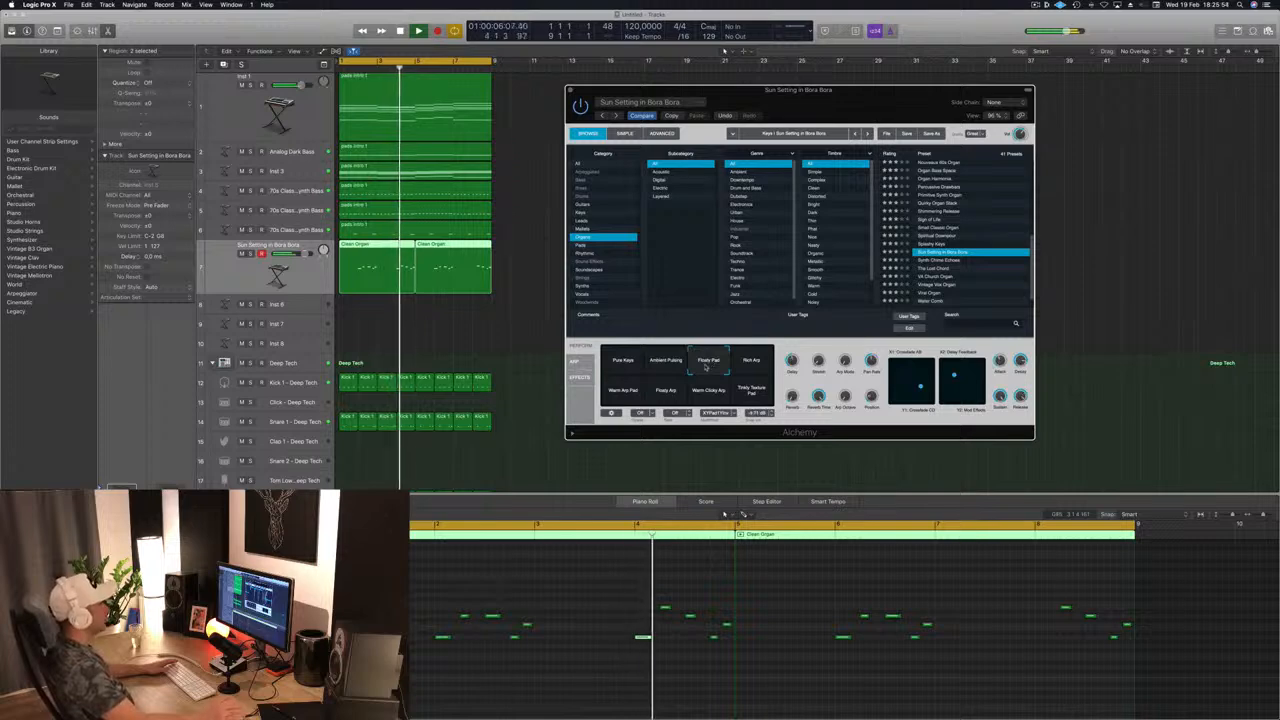
pyautogui.click(750, 362)
pyautogui.click(620, 393)
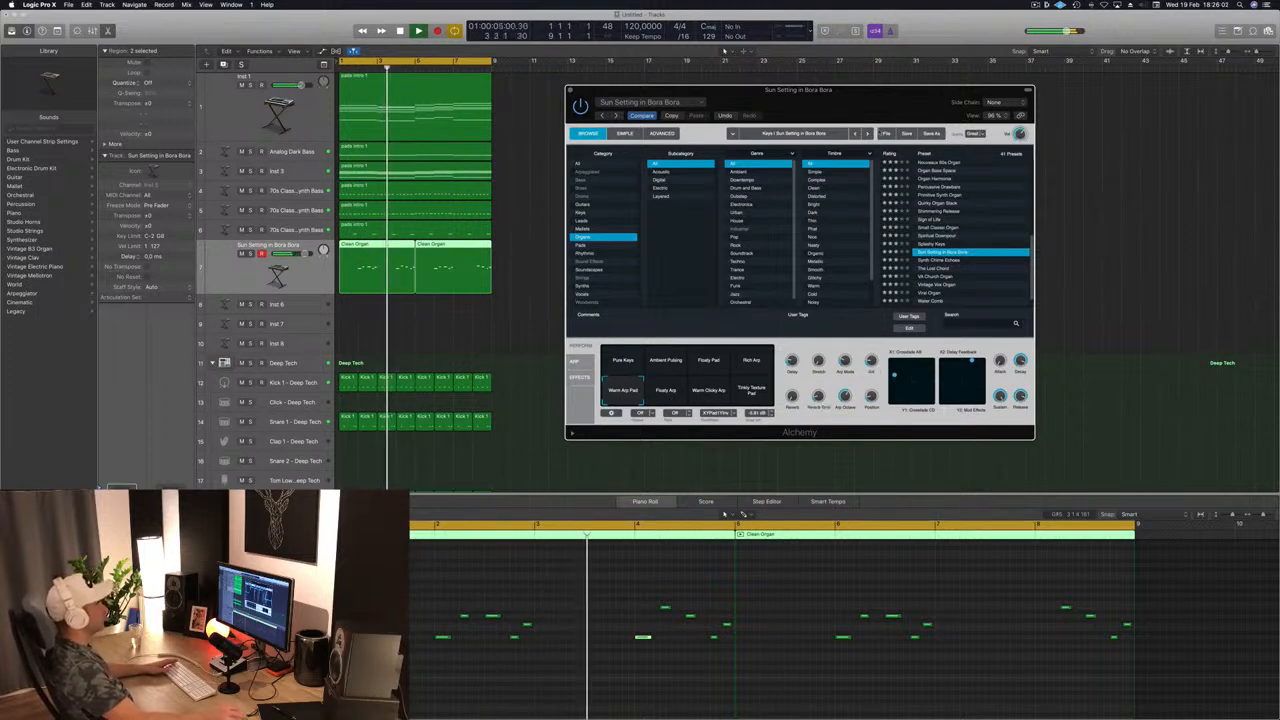
pyautogui.click(624, 363)
pyautogui.press('space')
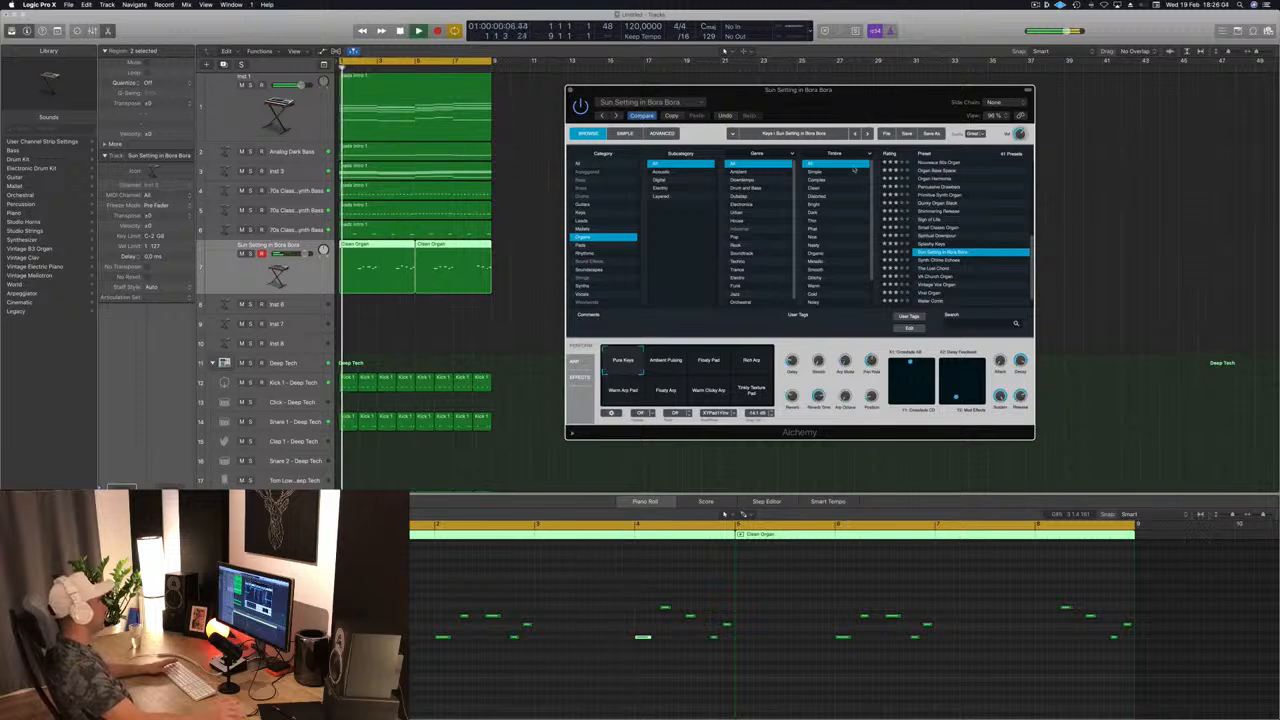
# Close the Alchemy window and listen to the loop with the chosen organ melody sound, stopping playback after a replay.
pyautogui.moveTo(885, 100); pyautogui.dragTo(923, 102)
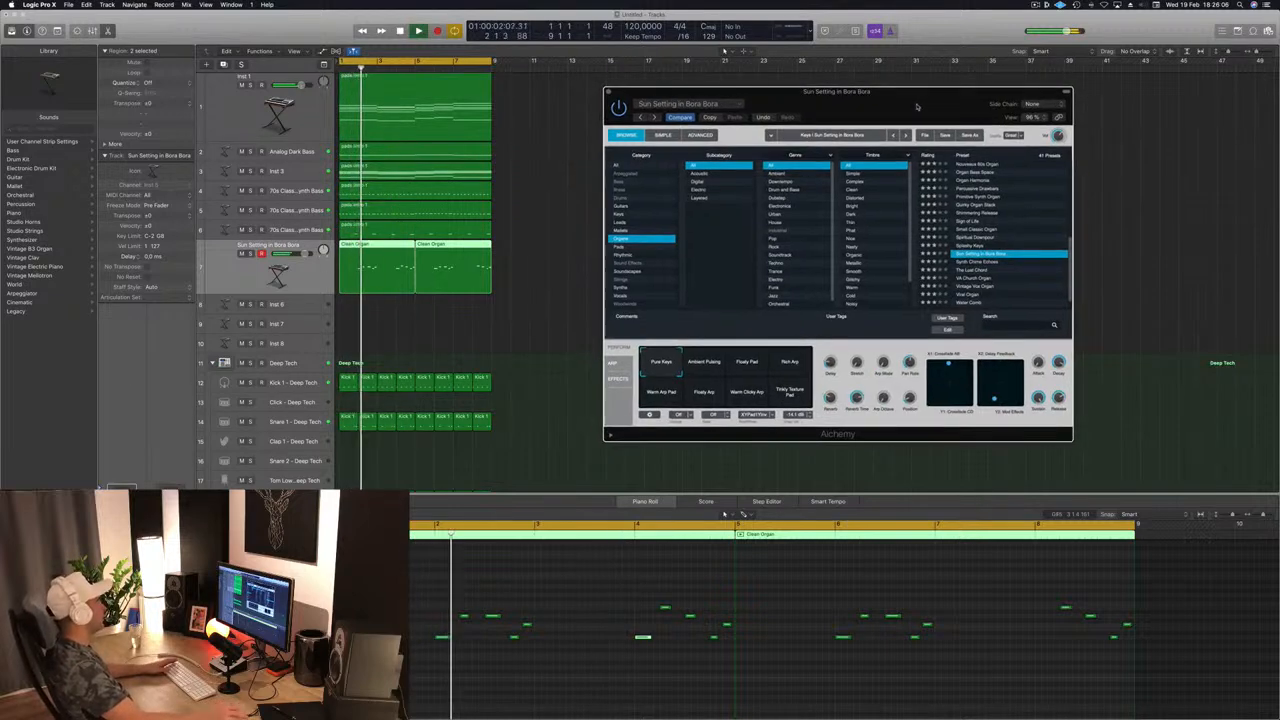
pyautogui.click(550, 300)
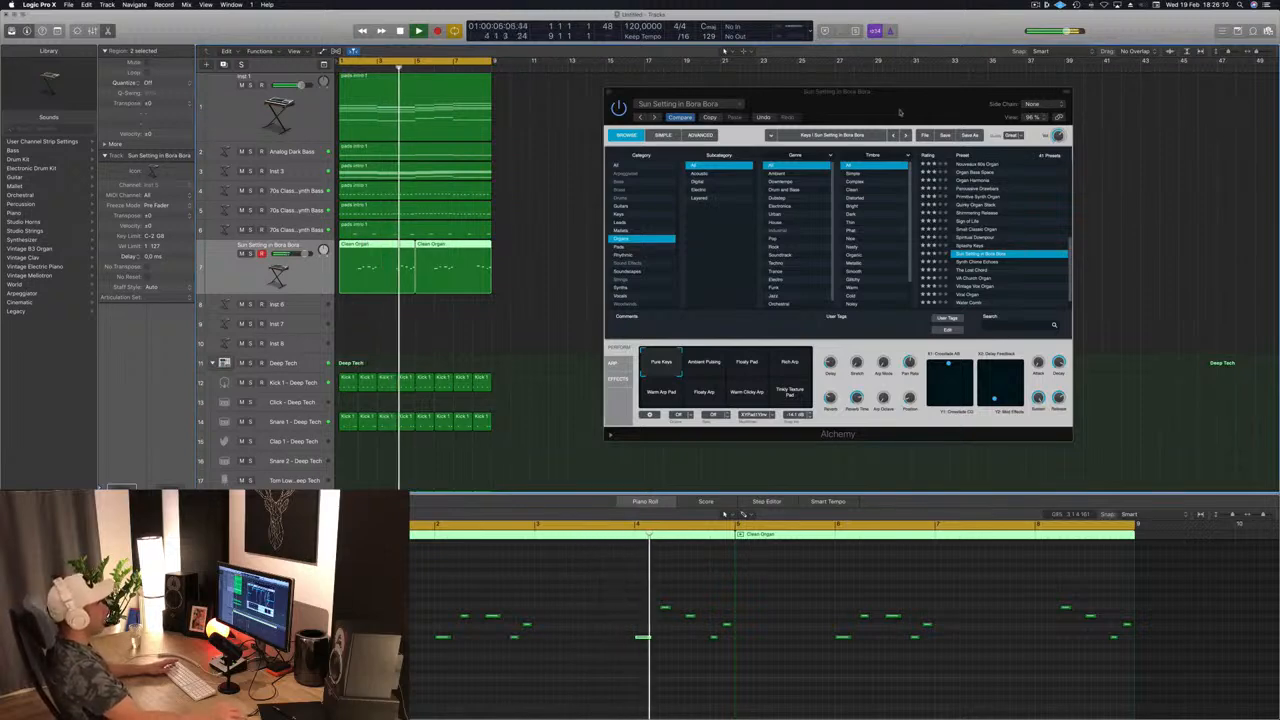
pyautogui.moveTo(818, 96); pyautogui.dragTo(667, 153)
pyautogui.click(459, 149)
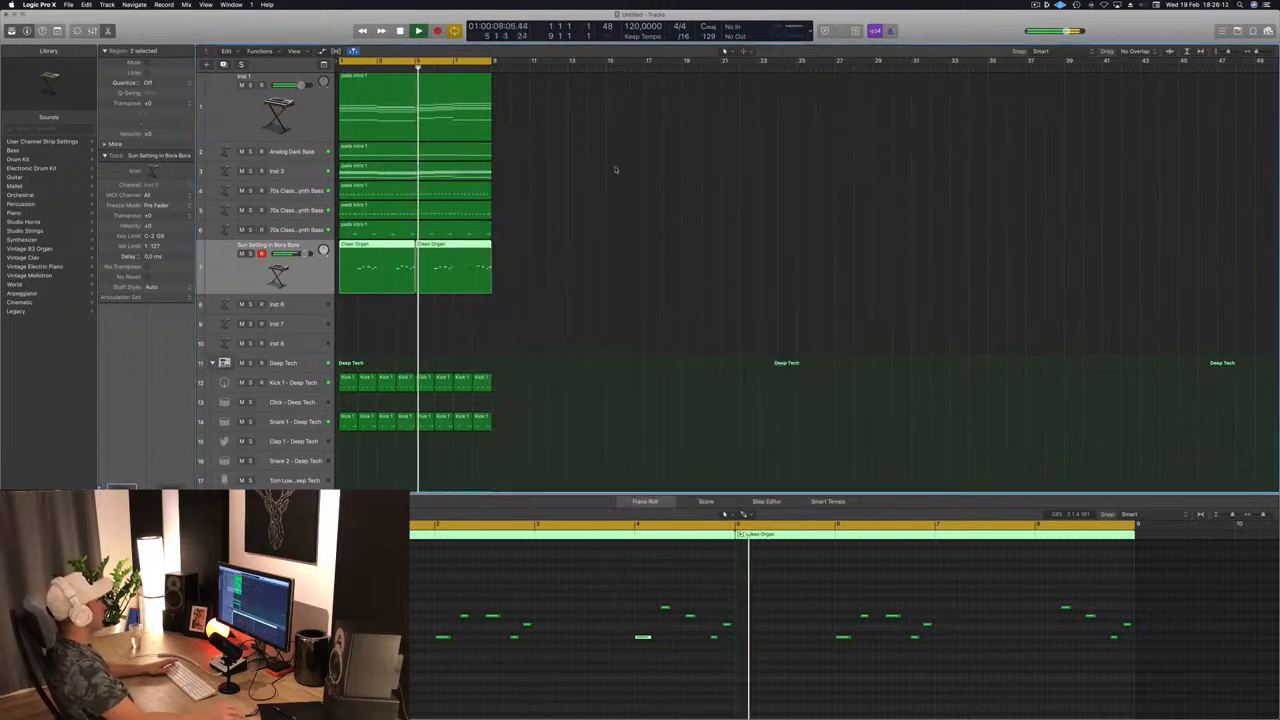
pyautogui.click(602, 298)
pyautogui.click(465, 277)
pyautogui.click(374, 272)
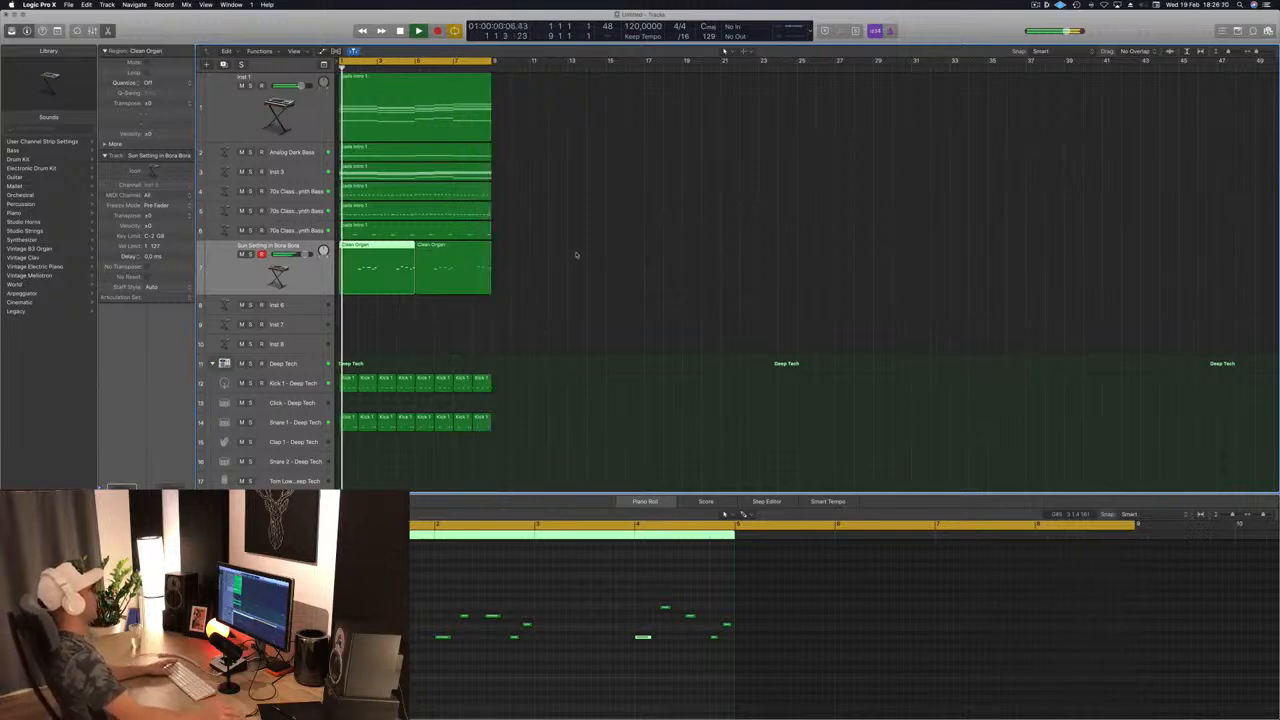
pyautogui.press('space')
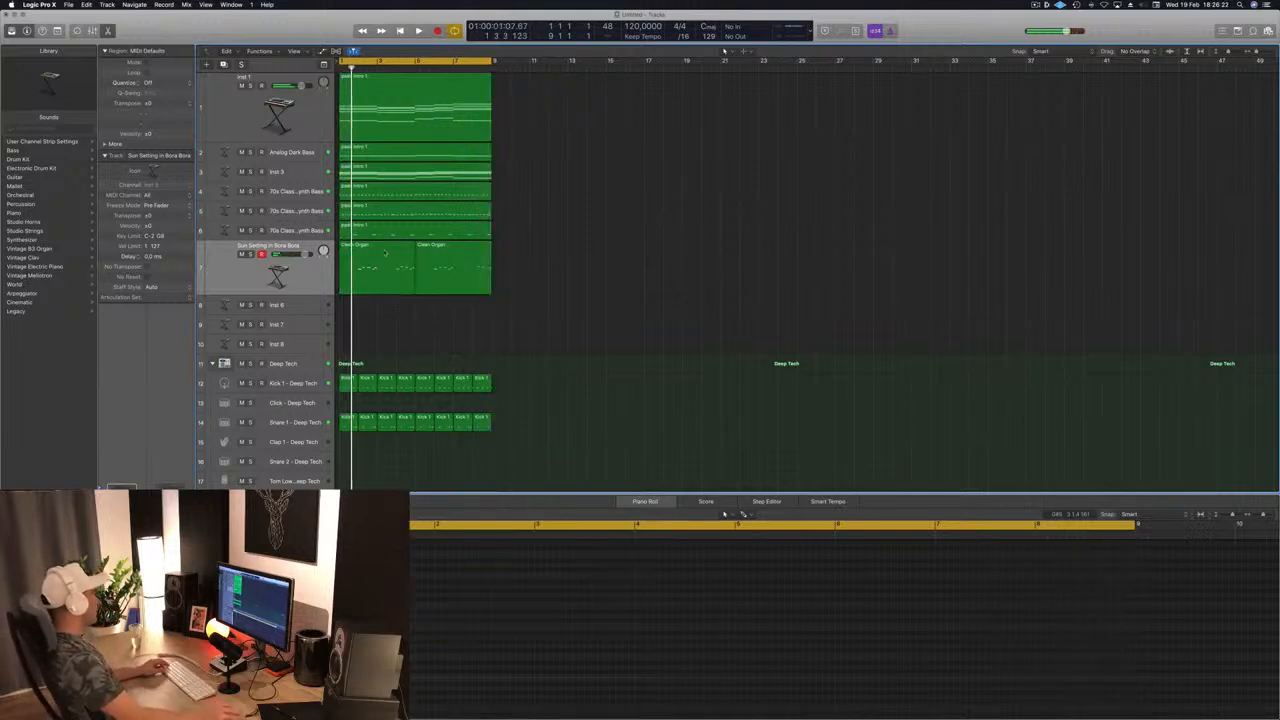
# Copy the first Clean Organ region onto the Inst 6 track and move all its notes one bar earlier.
pyautogui.moveTo(378, 252); pyautogui.dragTo(373, 306)
pyautogui.moveTo(424, 596); pyautogui.dragTo(729, 671)
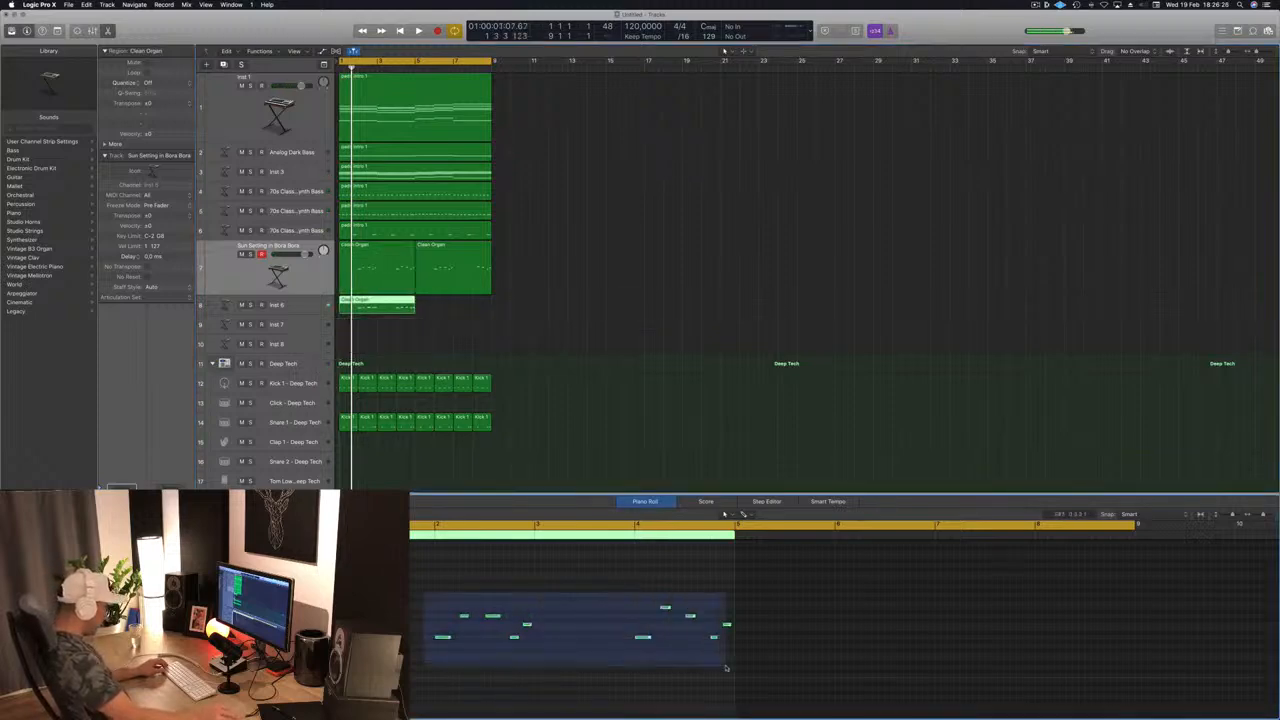
pyautogui.moveTo(443, 637); pyautogui.dragTo(383, 637)
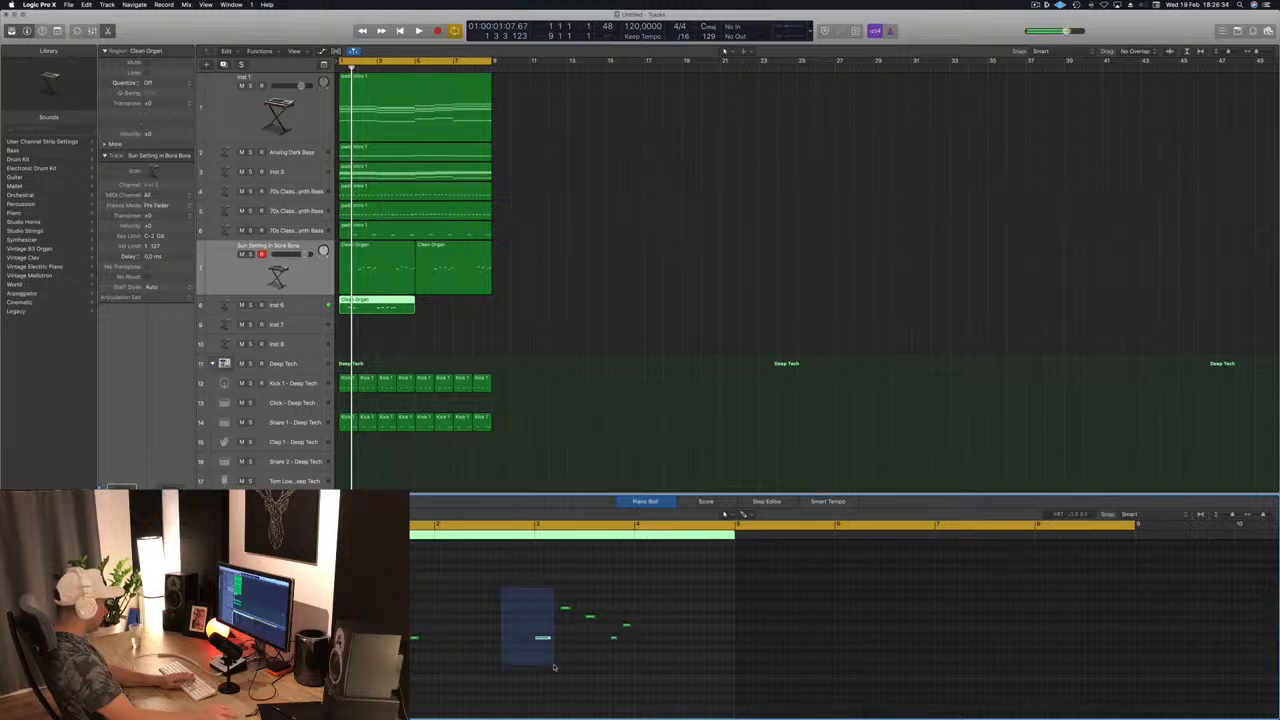
# Thin the copied region to one note per two-bar phrase by deleting the other notes while playing it back.
pyautogui.moveTo(554, 667); pyautogui.dragTo(554, 667)
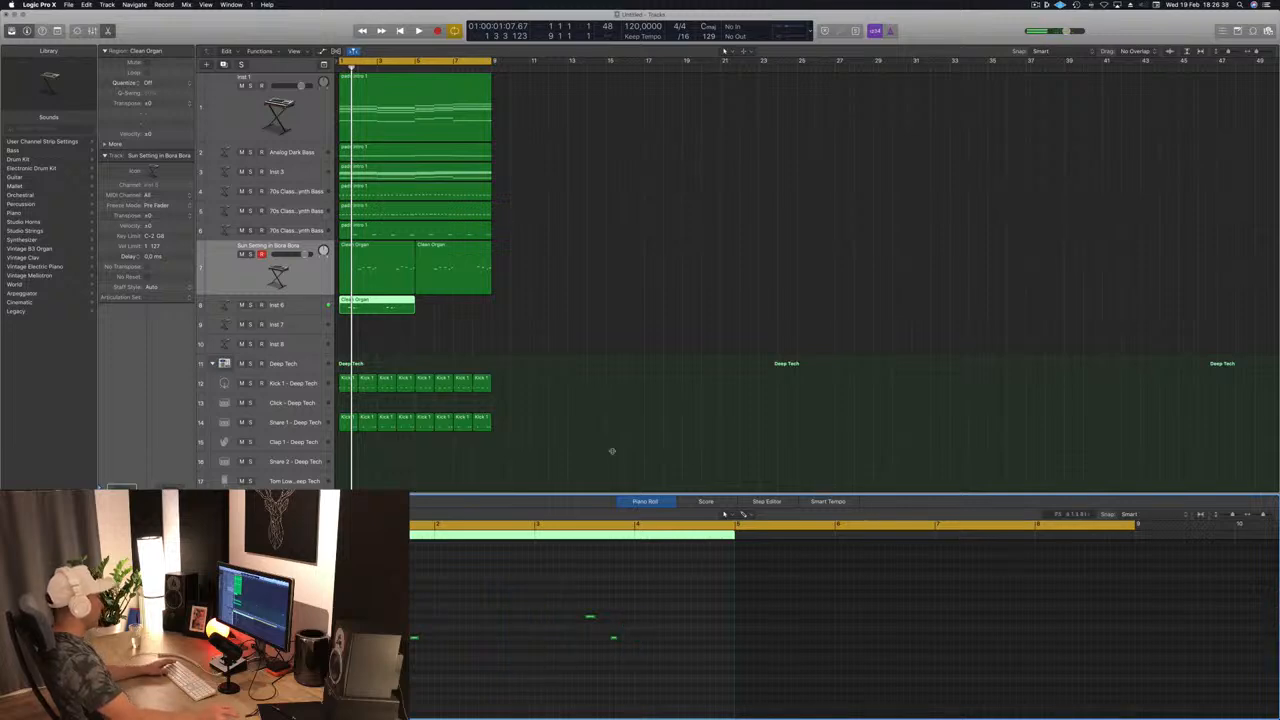
pyautogui.press('space')
pyautogui.click(314, 307)
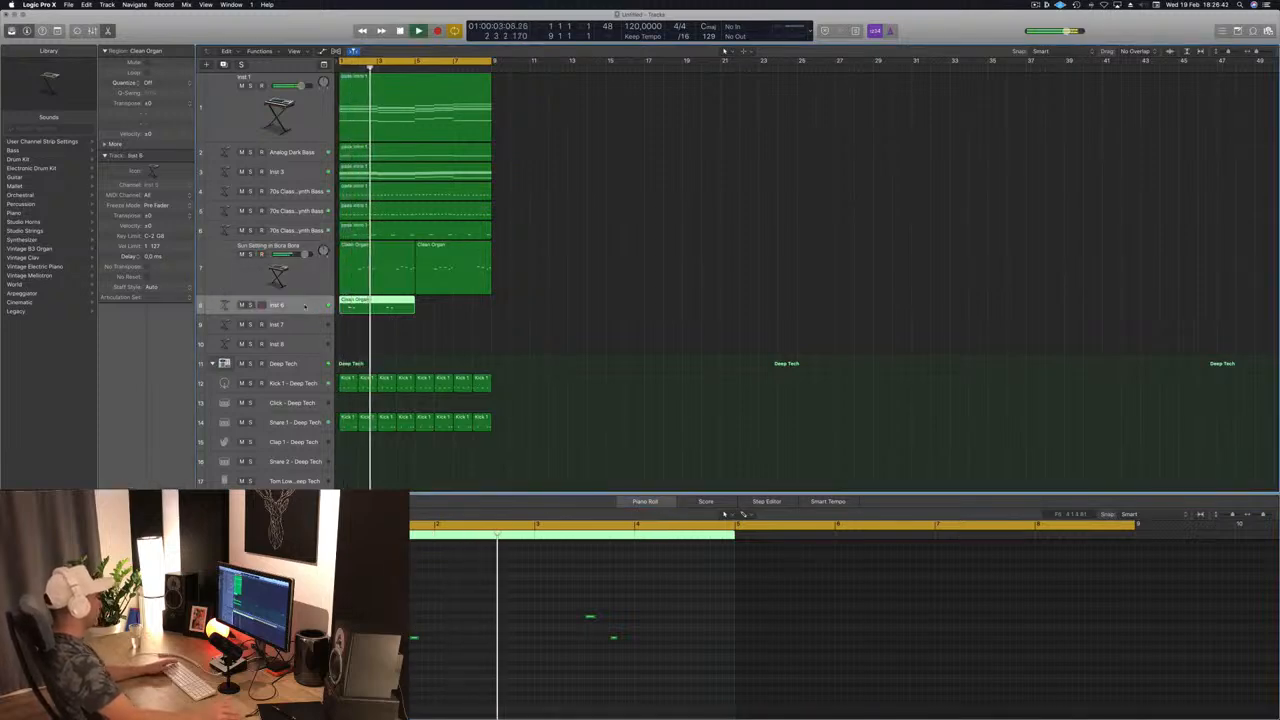
pyautogui.press('space')
pyautogui.press('space')
pyautogui.moveTo(426, 609); pyautogui.dragTo(419, 650)
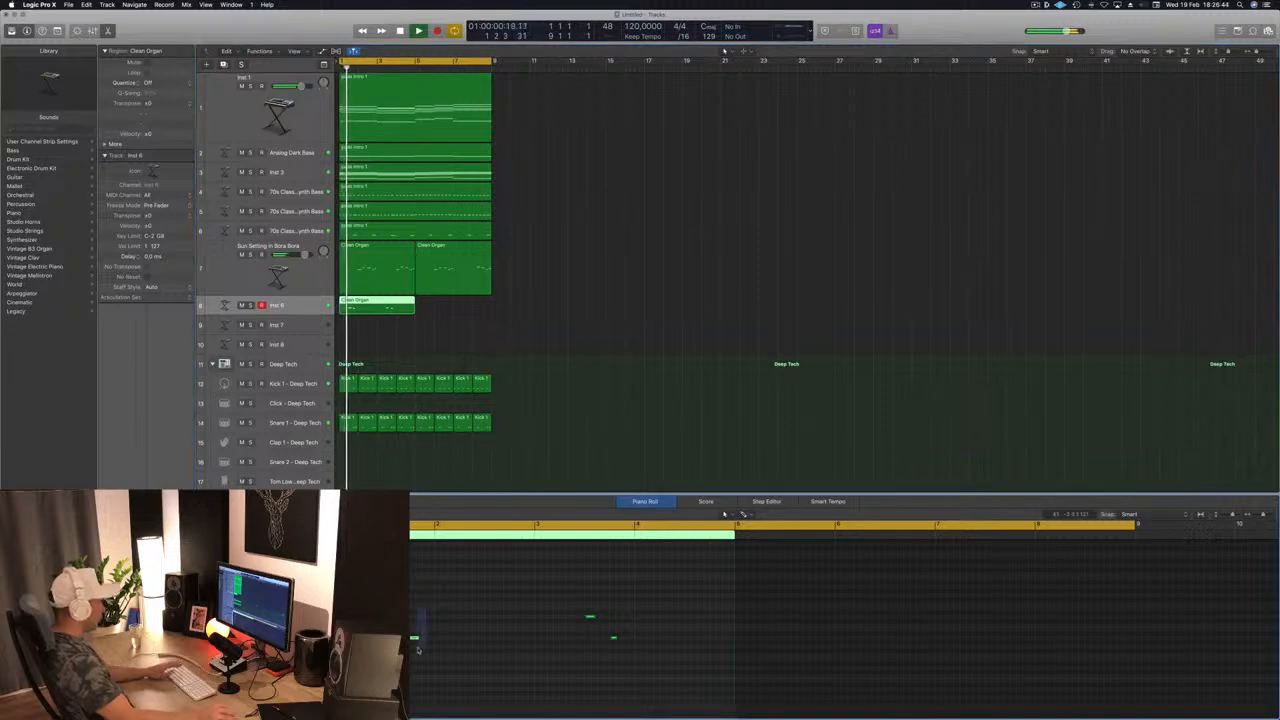
pyautogui.press('Delete')
pyautogui.moveTo(609, 594); pyautogui.dragTo(637, 654)
pyautogui.press('Delete')
# Lengthen the two remaining notes to about half a bar and extend the pattern across the eight-bar loop.
pyautogui.moveTo(662, 604); pyautogui.dragTo(440, 618)
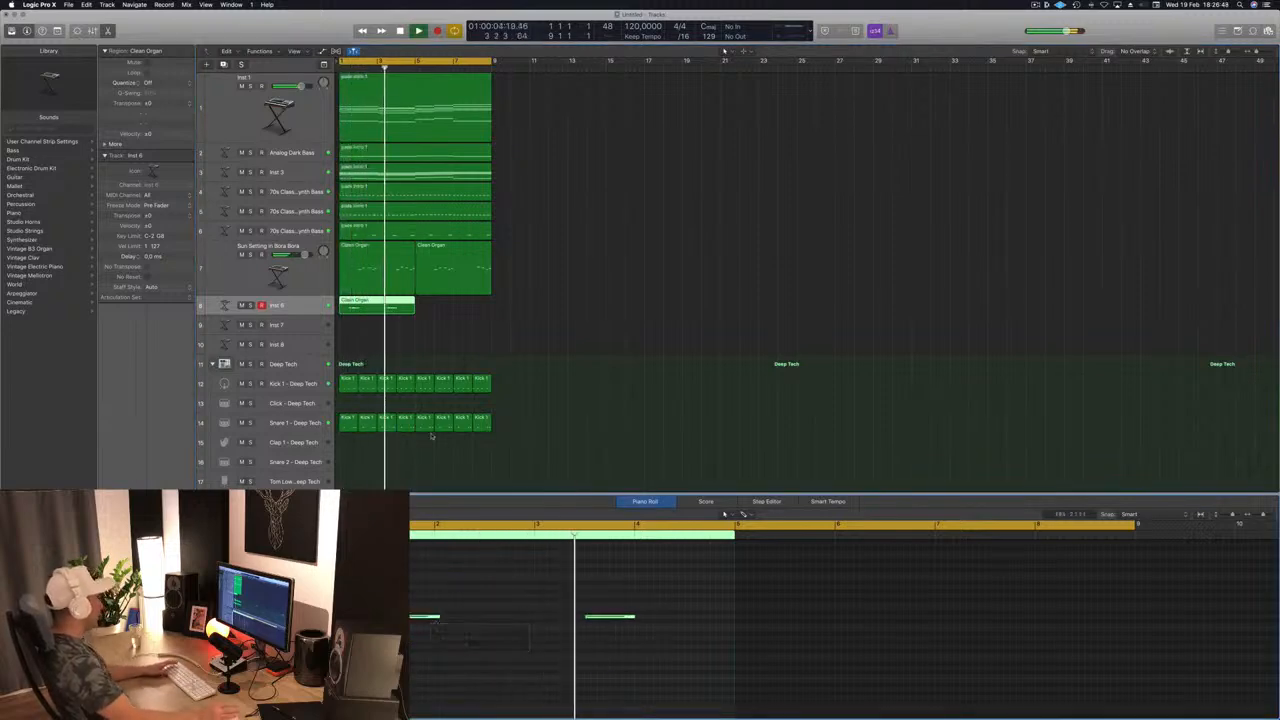
pyautogui.press('space')
pyautogui.moveTo(385, 306); pyautogui.dragTo(411, 316)
pyautogui.press('space')
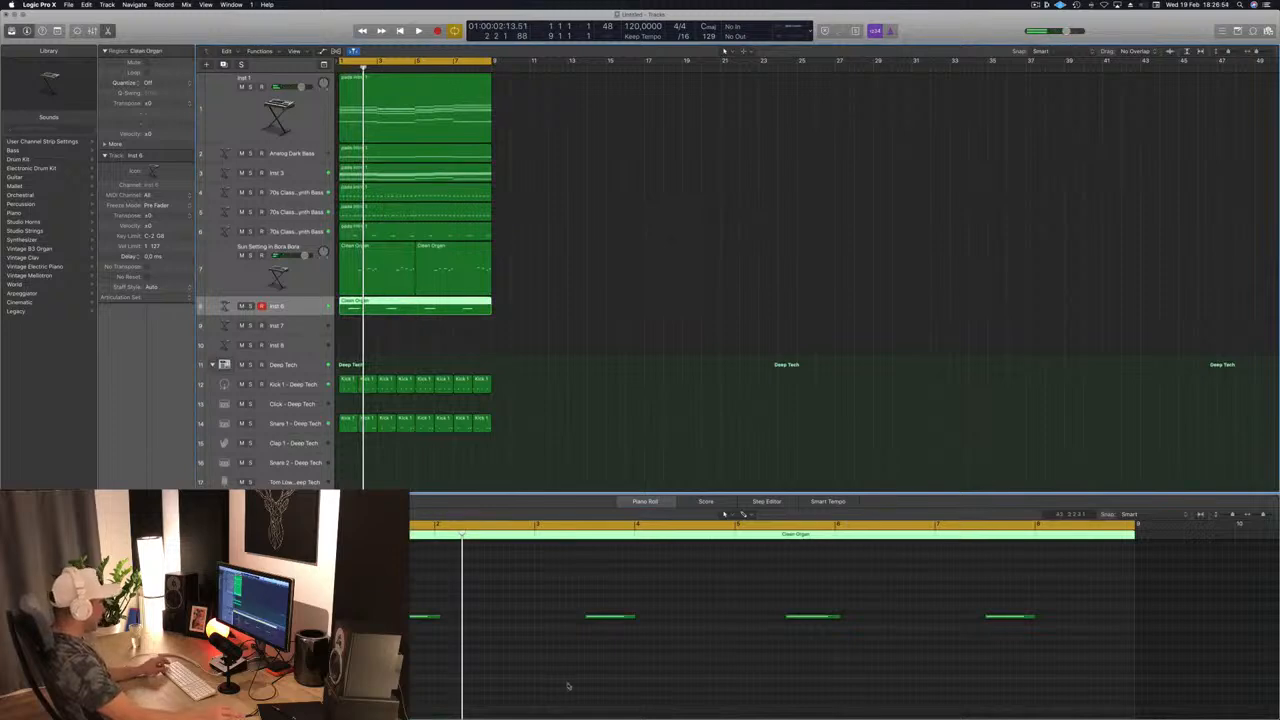
# Select all notes in the extended Inst 6 region and transpose them lower.
pyautogui.scroll(-2, 536, 666)
pyautogui.click(443, 601)
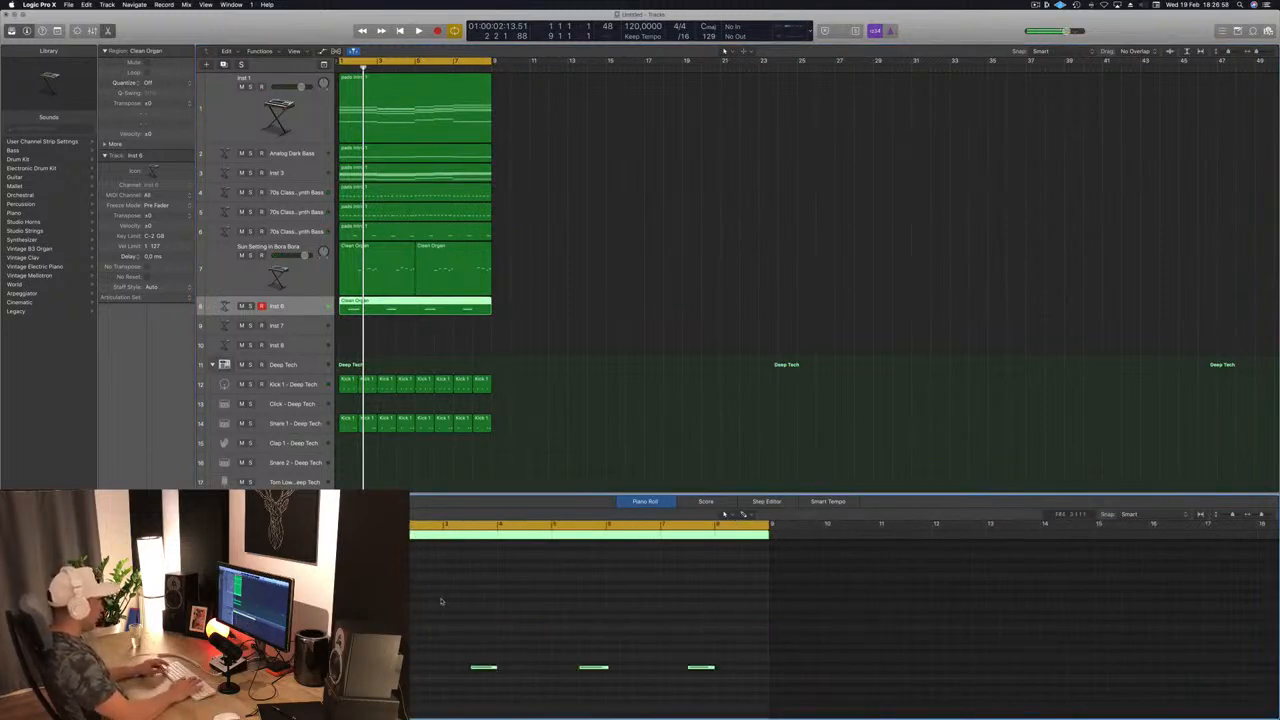
pyautogui.click(304, 301)
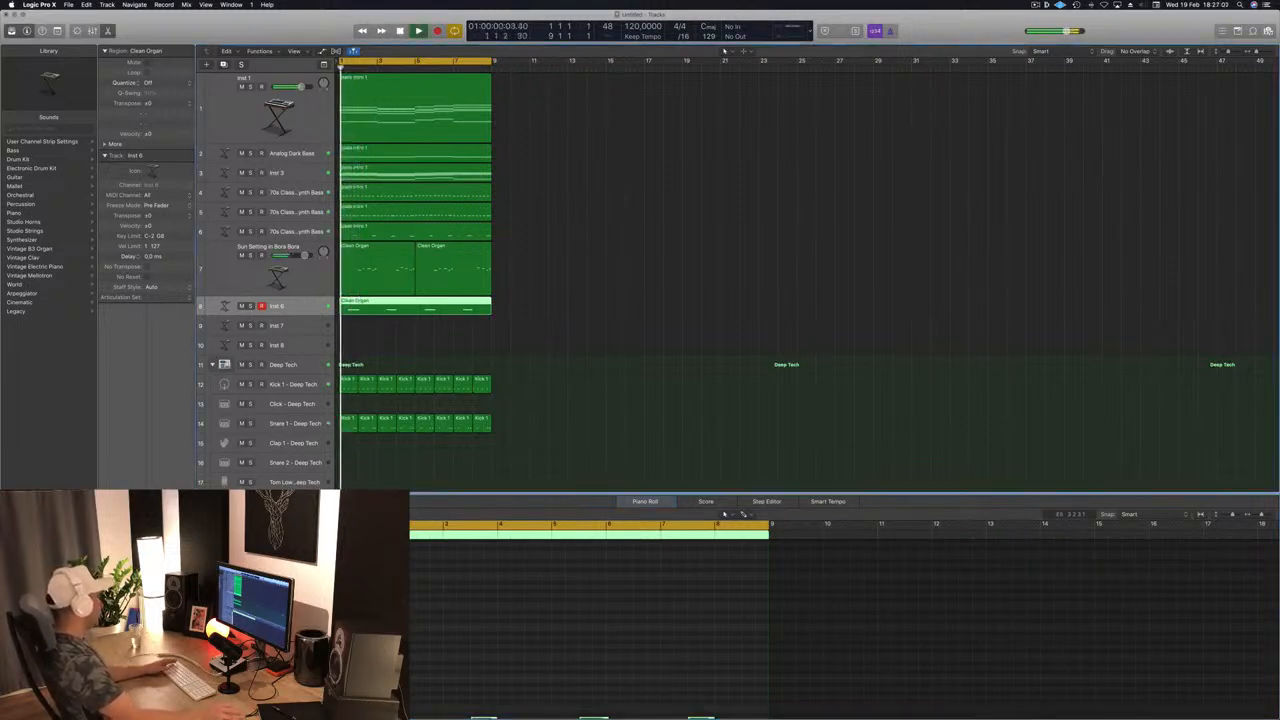
# Open Alchemy on the Inst 6 track and load the Aftermath preset from the Soundscapes category, listening within the arrangement.
pyautogui.doubleClick(225, 306)
pyautogui.moveTo(190, 25); pyautogui.dragTo(666, 127)
pyautogui.press('space')
pyautogui.press('space')
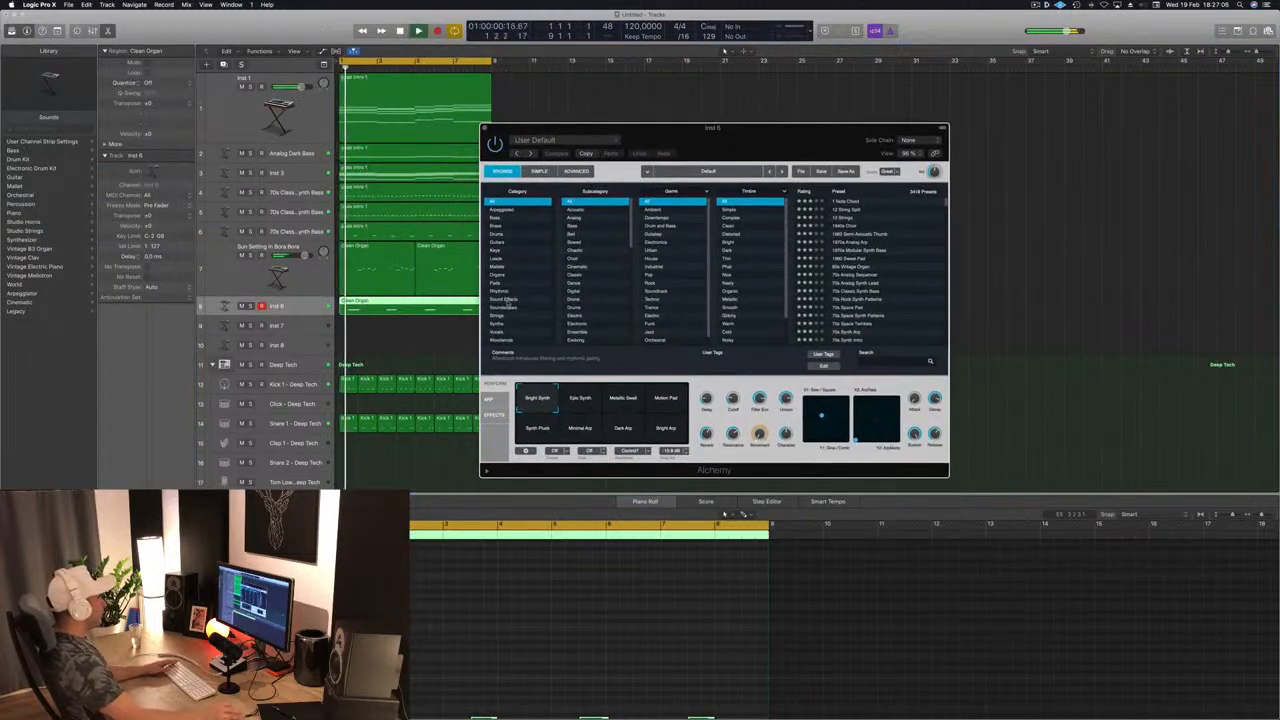
pyautogui.click(502, 308)
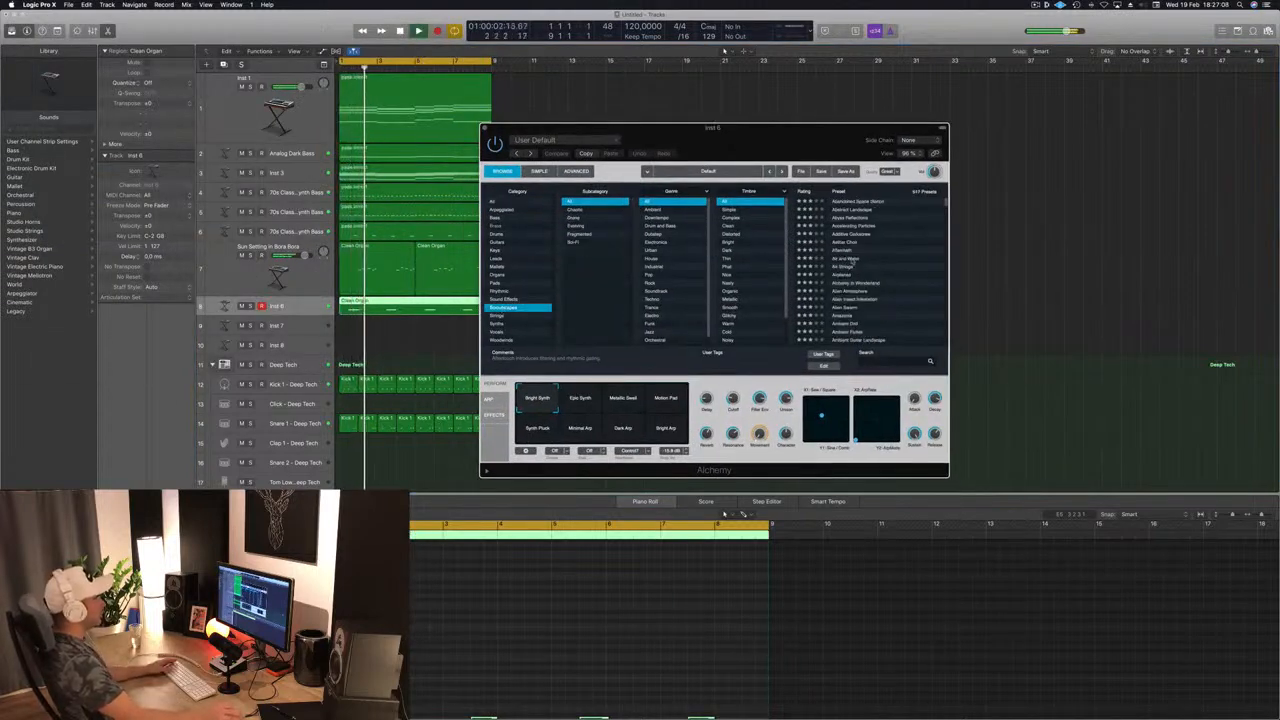
pyautogui.click(846, 250)
pyautogui.moveTo(737, 142); pyautogui.dragTo(852, 131)
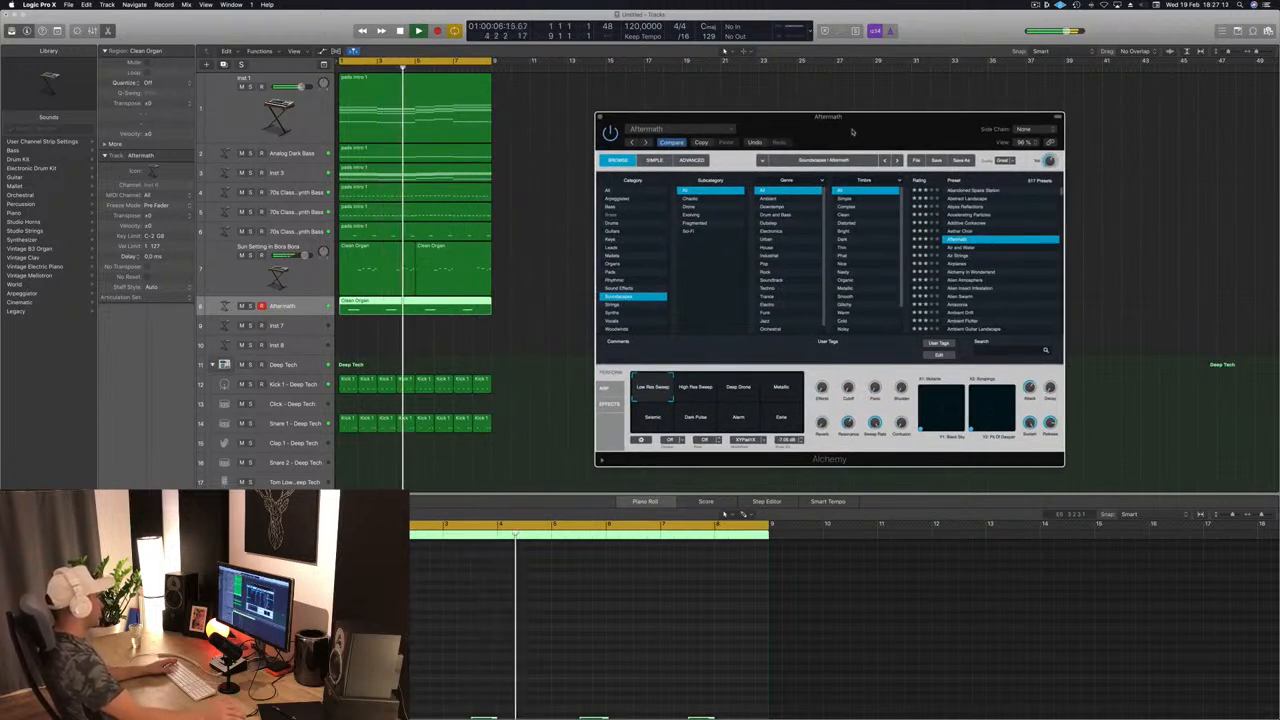
pyautogui.press('super+w')
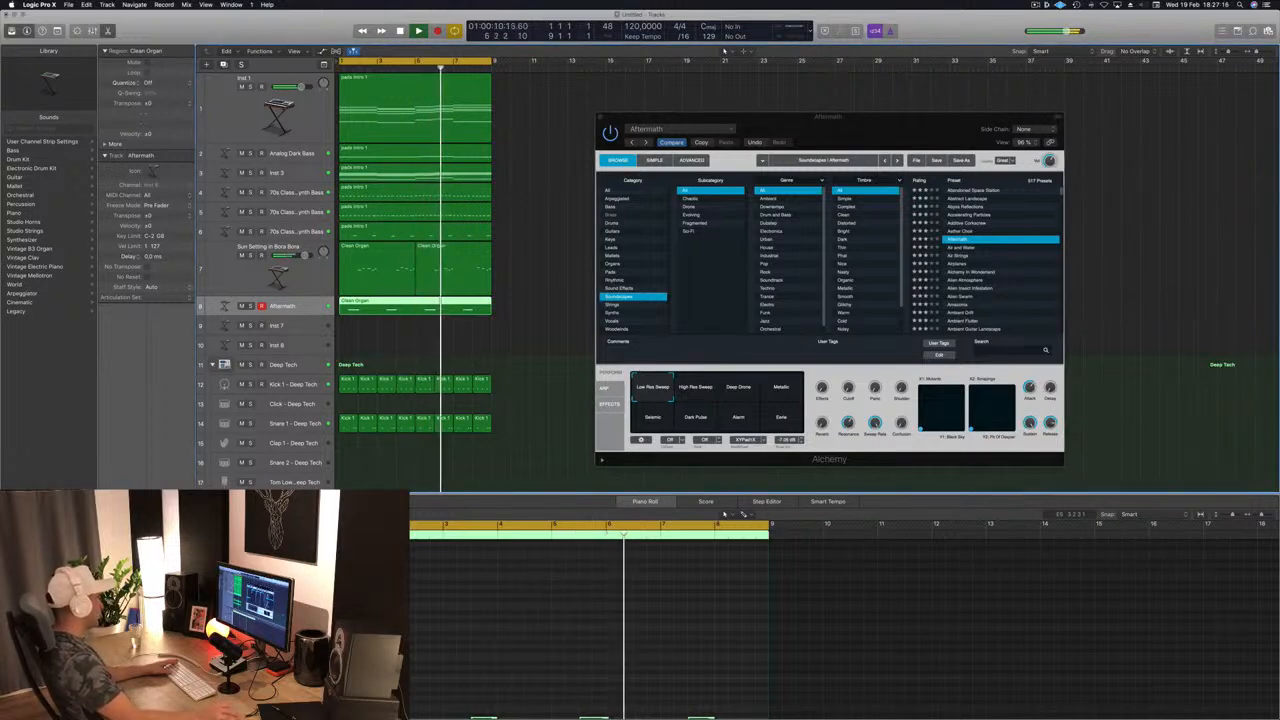
# Solo the soundscape track to audition the Airplanes preset, and return to the full mix.
pyautogui.press('s')
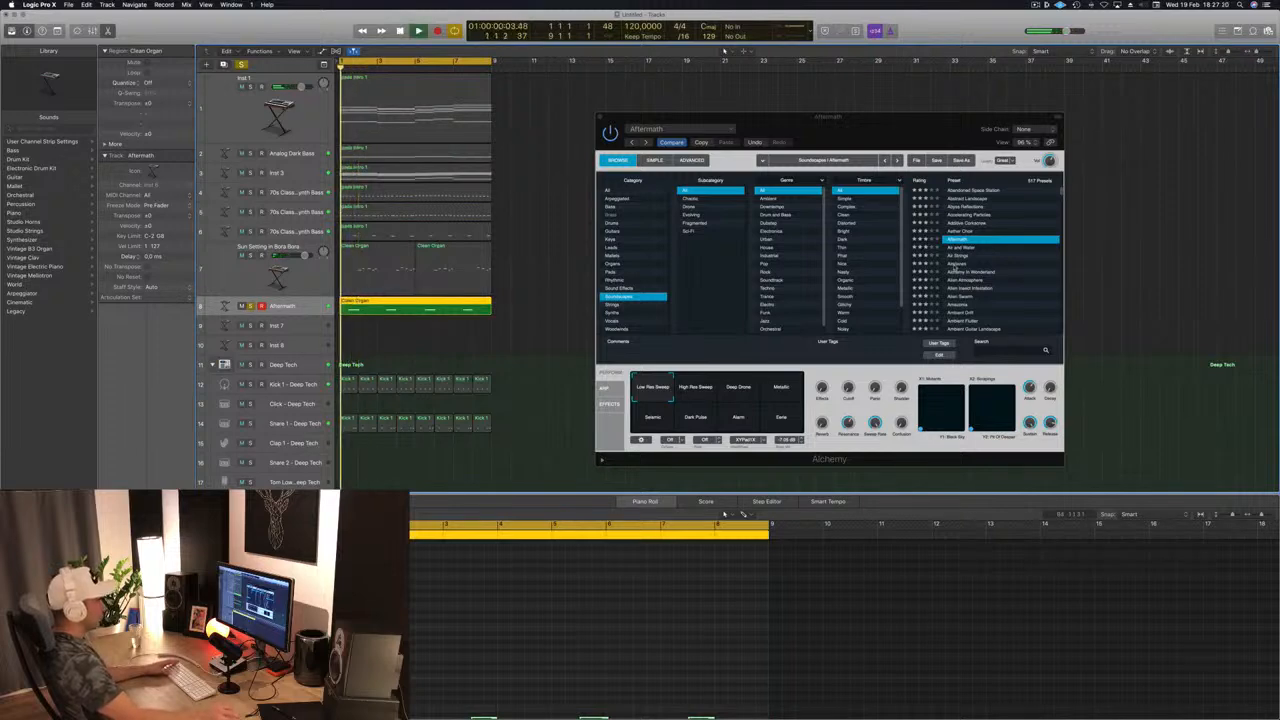
pyautogui.click(955, 265)
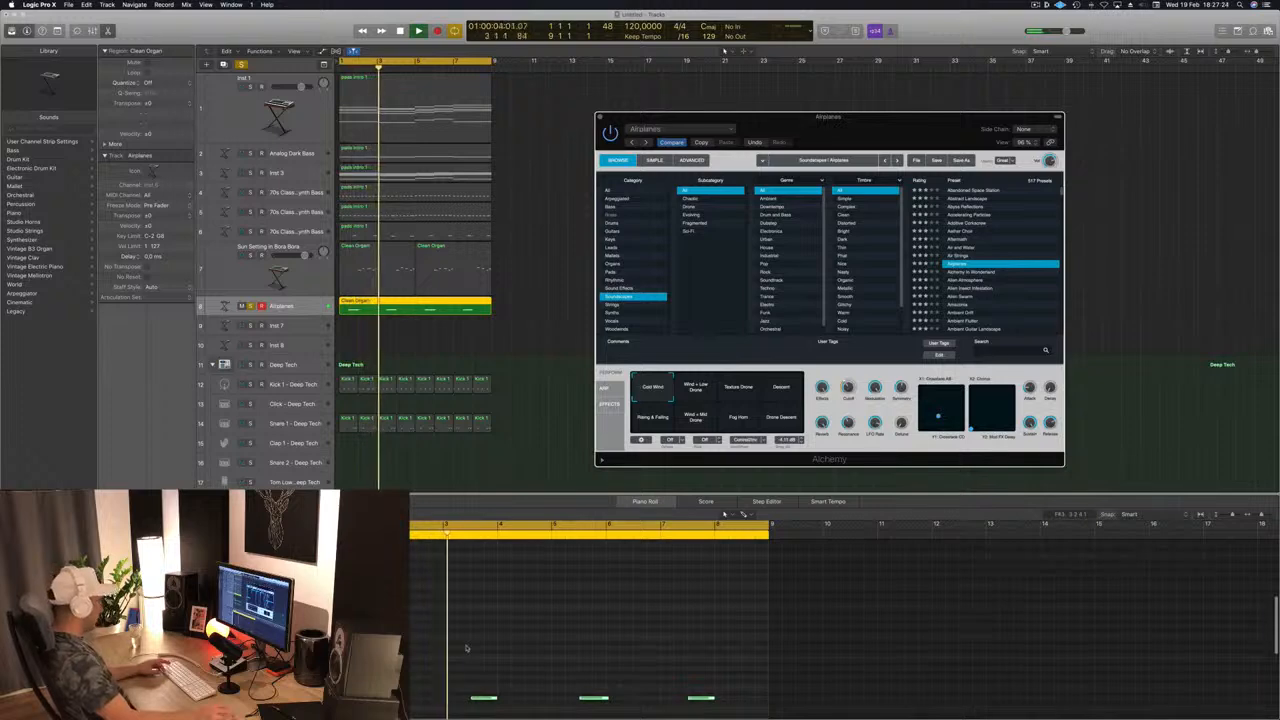
pyautogui.click(465, 648)
pyautogui.scroll(-5, 465, 648)
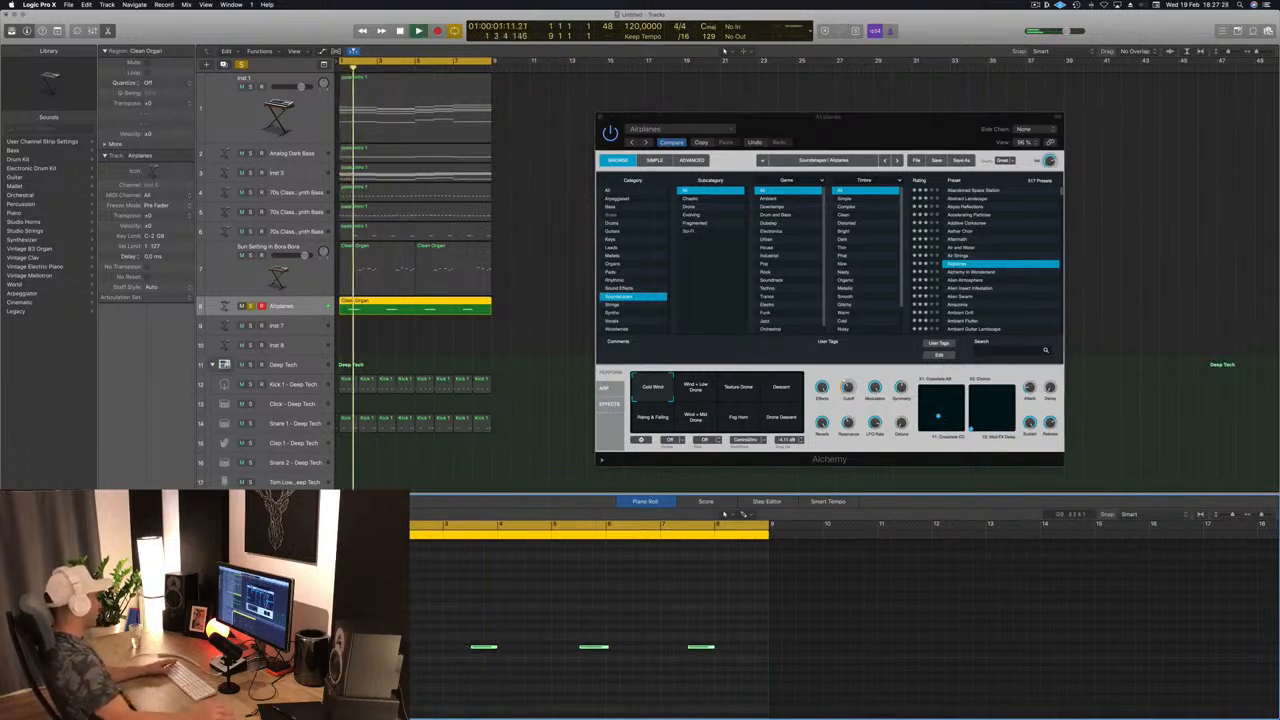
pyautogui.press('s')
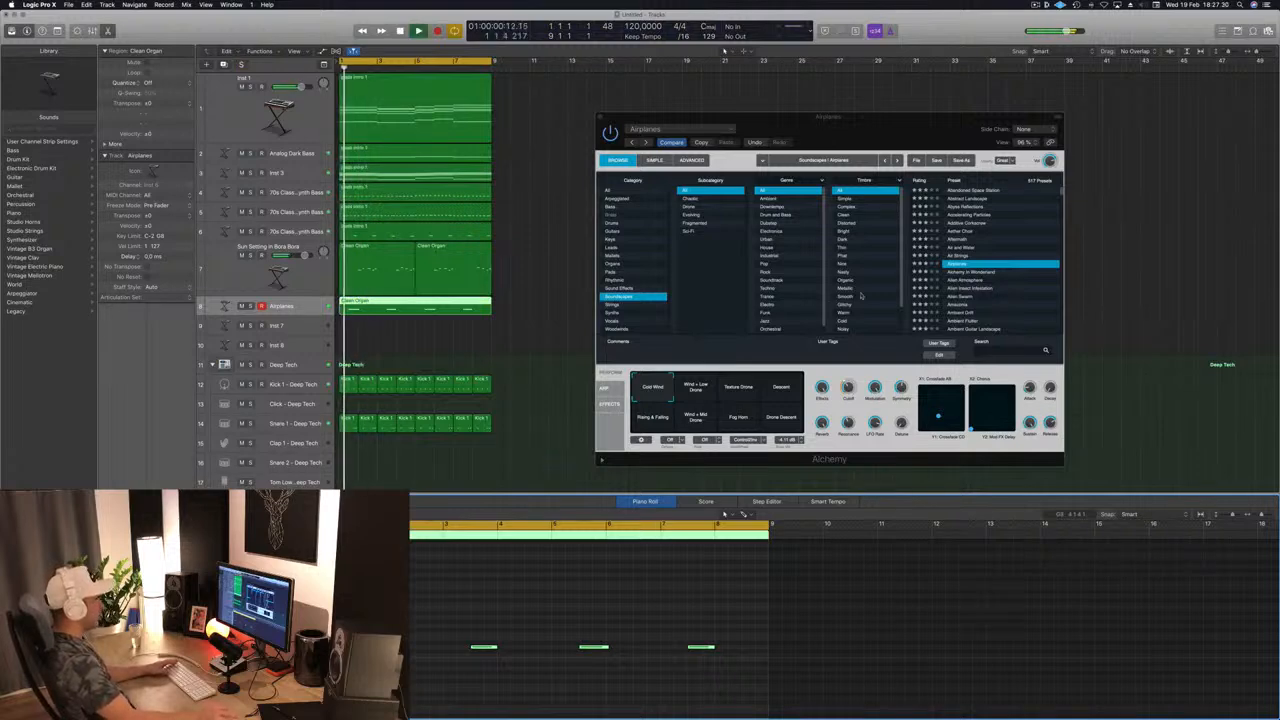
# Try the Alien Swarm and Ambient Drift soundscape presets while the full arrangement plays.
pyautogui.click(960, 296)
pyautogui.moveTo(928, 127); pyautogui.dragTo(890, 100)
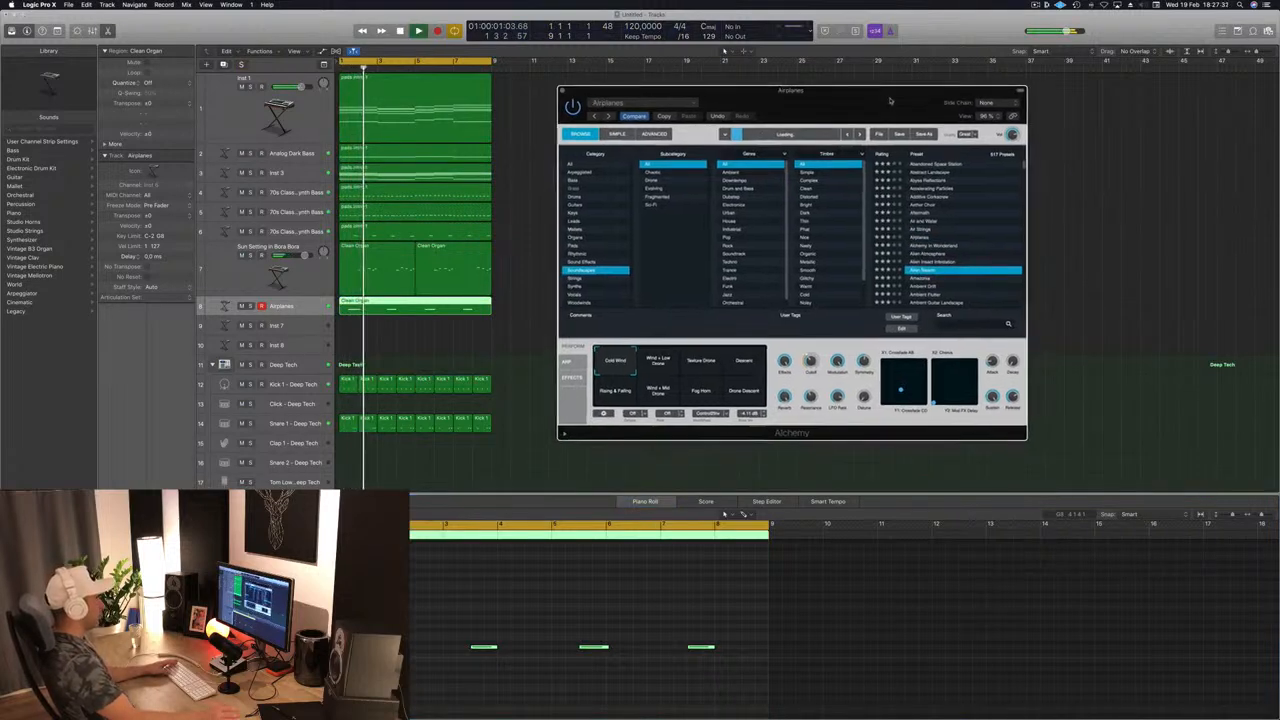
pyautogui.click(930, 254)
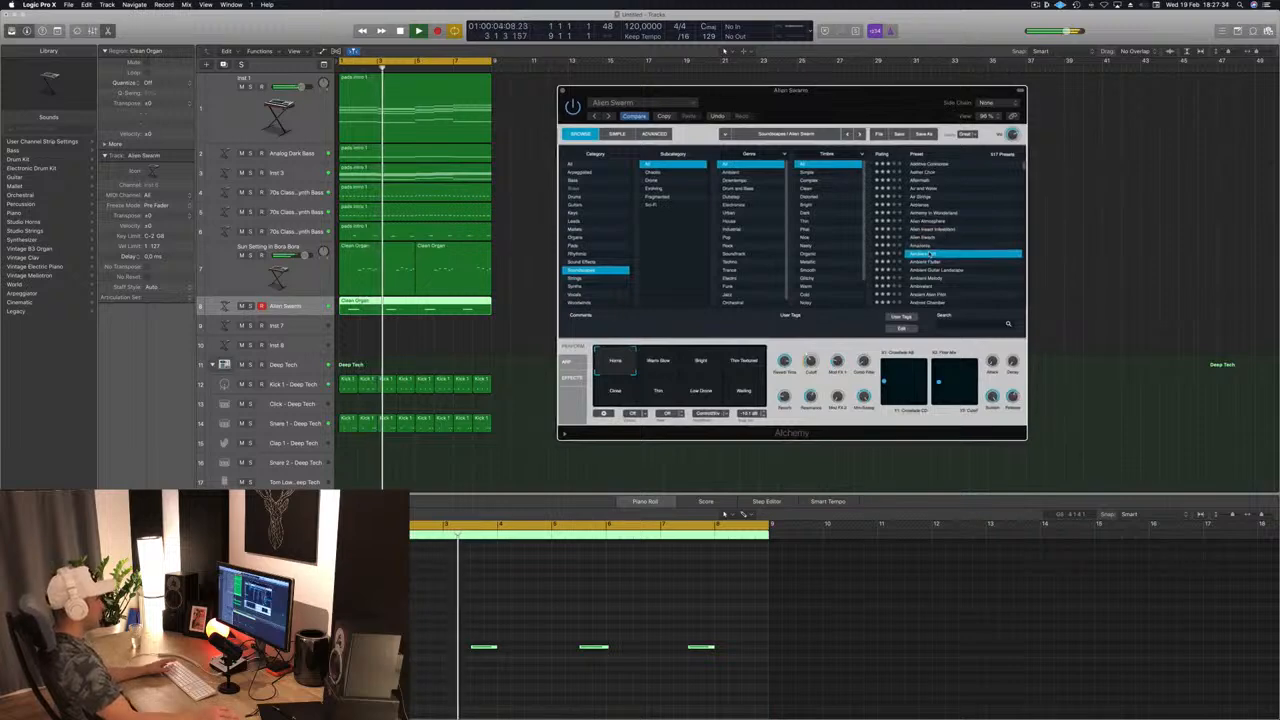
pyautogui.click(850, 590)
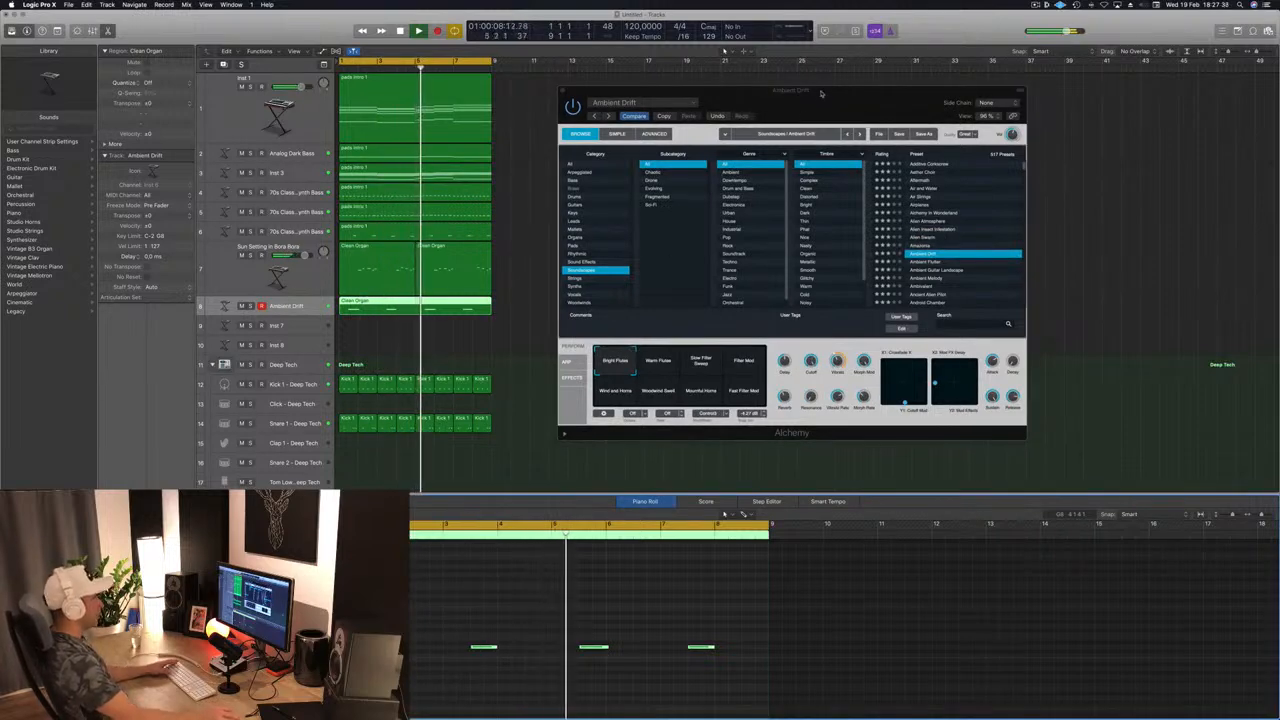
pyautogui.moveTo(790, 90); pyautogui.dragTo(918, 110)
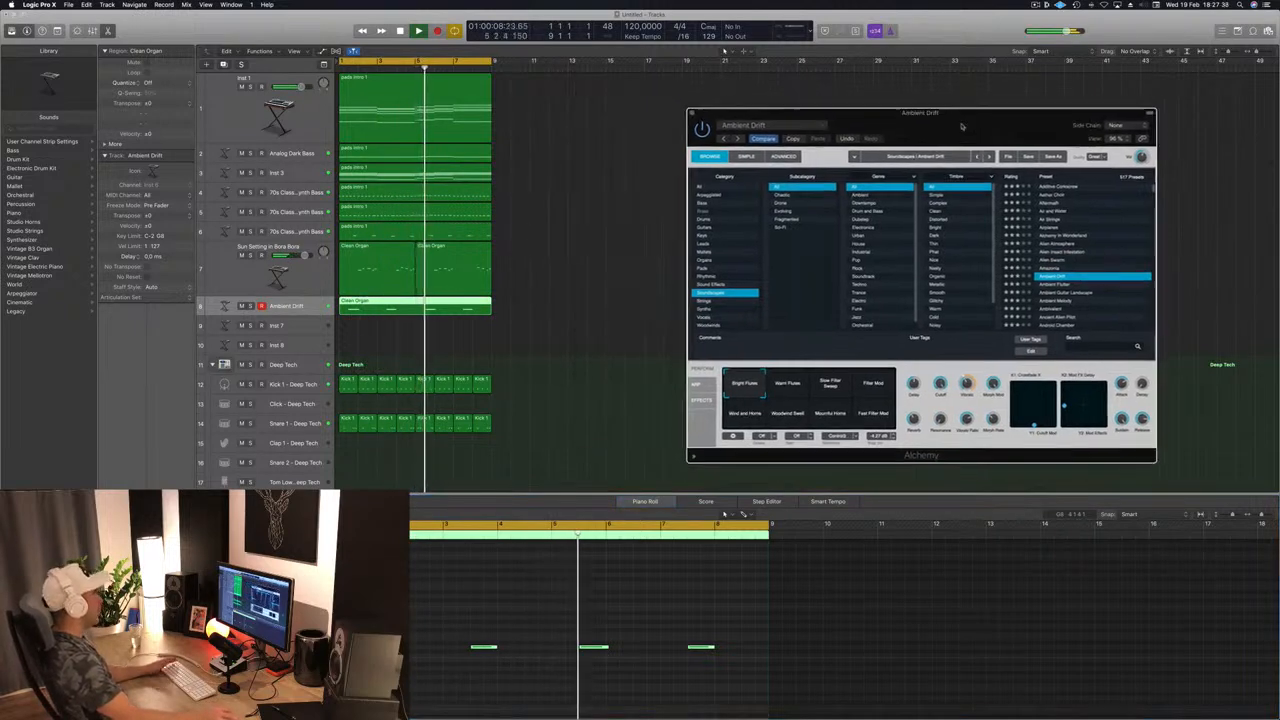
# Audition the Ambivalent soundscape preset and load Angry Microbes in its place.
pyautogui.click(1048, 310)
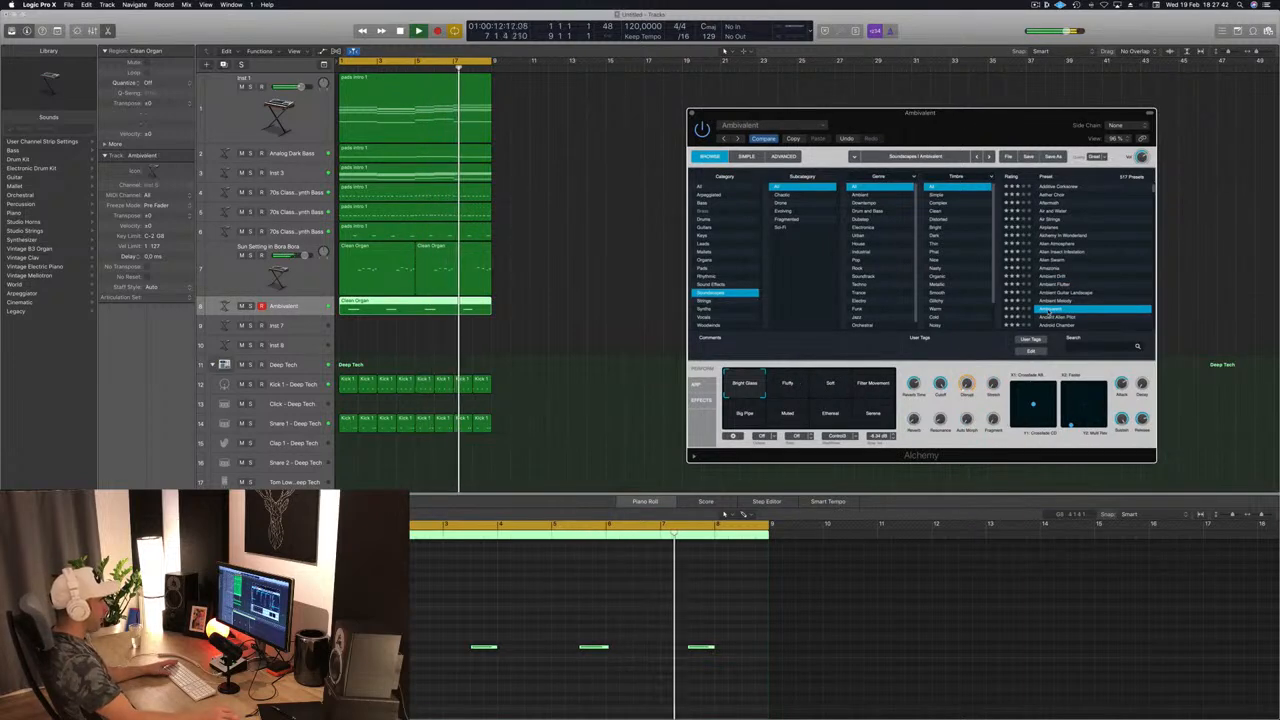
pyautogui.scroll(-3, 1066, 308)
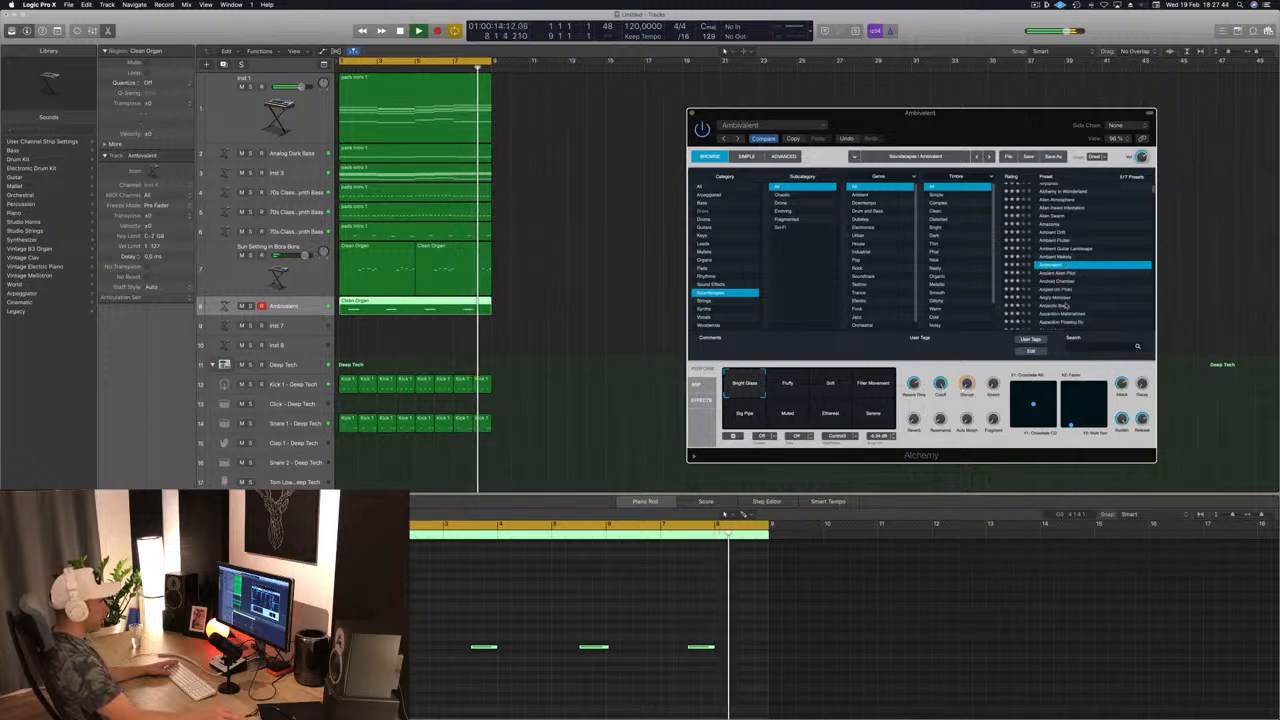
pyautogui.click(1072, 298)
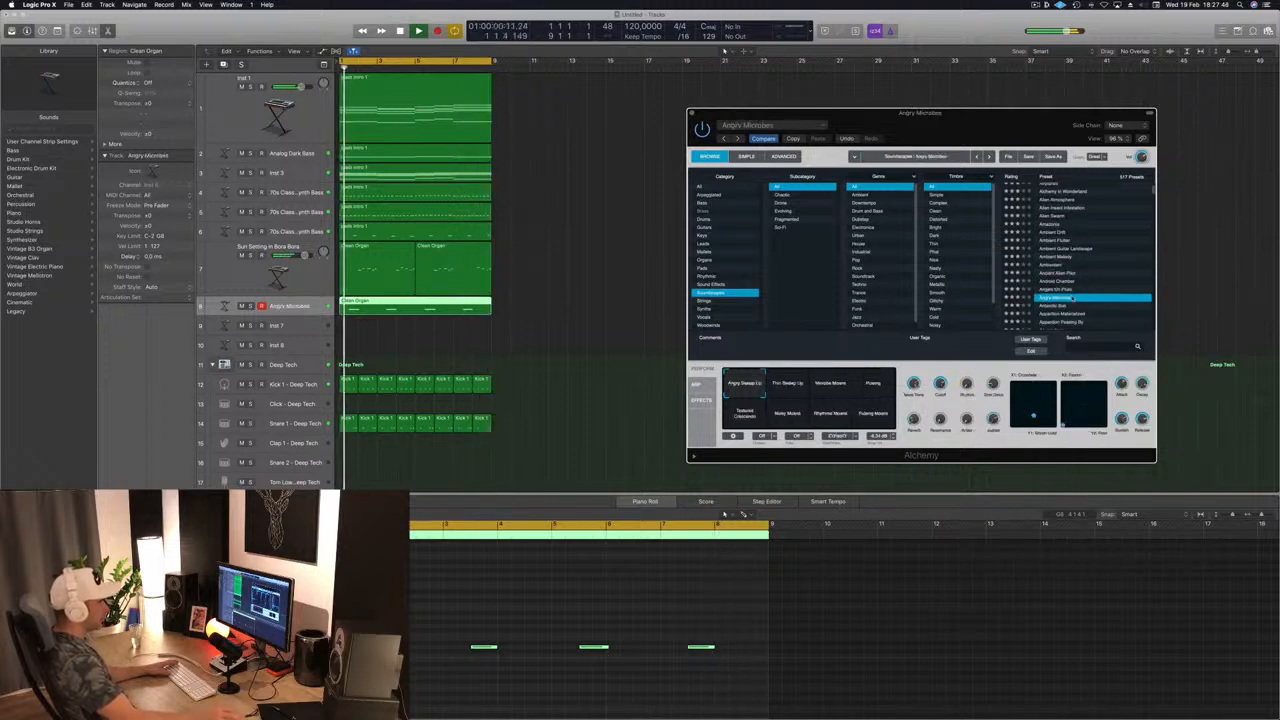
# Load the Antarctic Sun preset and try its Vocal Slide and Squeaks variations while the loop plays.
pyautogui.scroll(-2, 1098, 291)
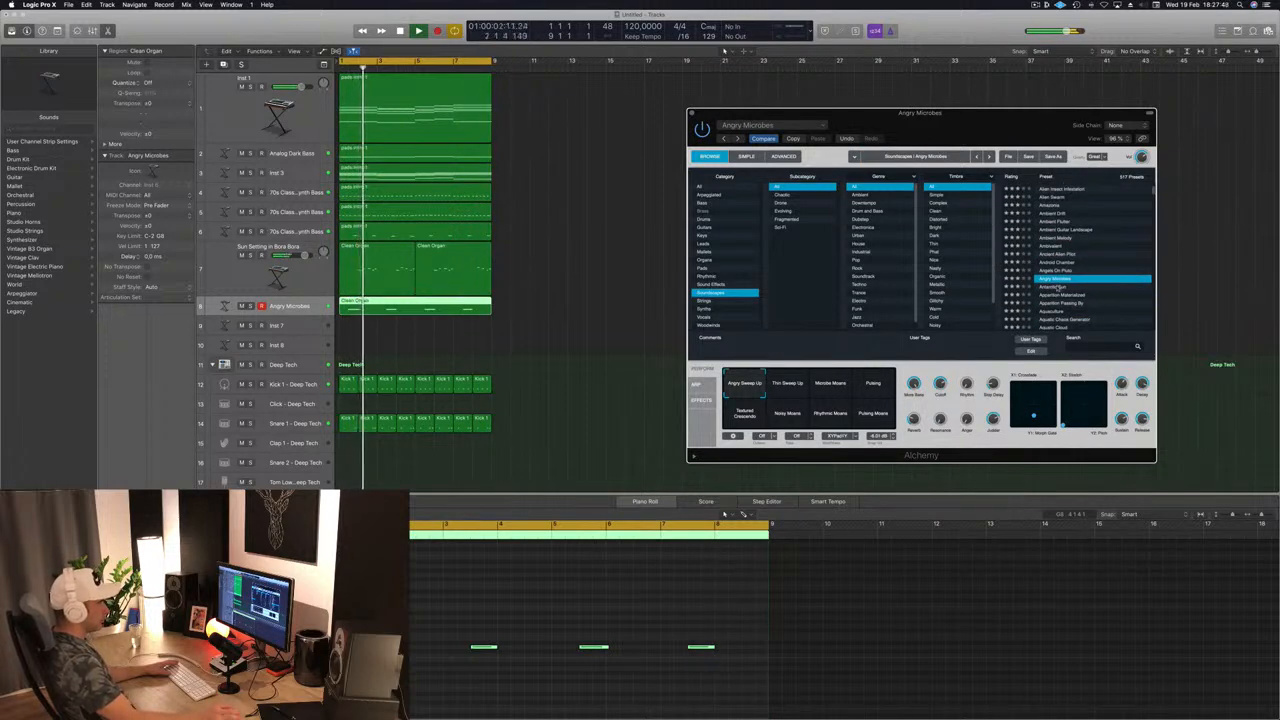
pyautogui.click(1057, 287)
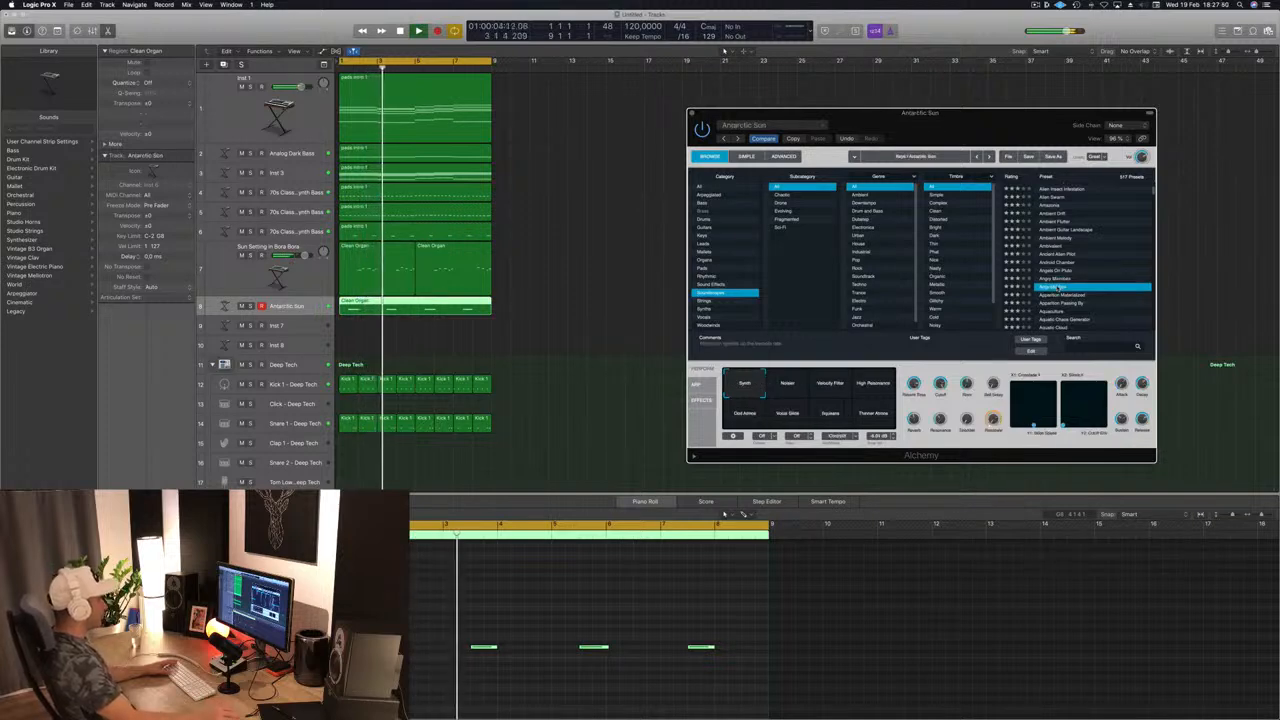
pyautogui.scroll(-3, 1046, 287)
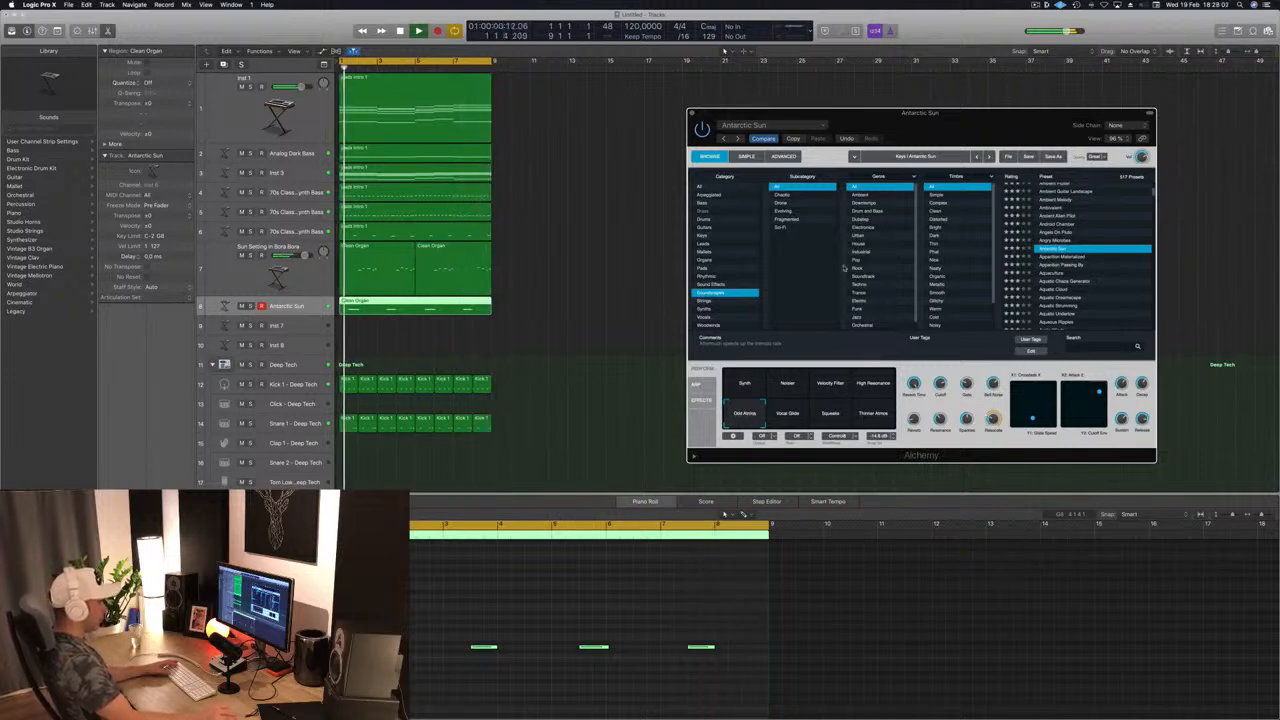
pyautogui.click(793, 406)
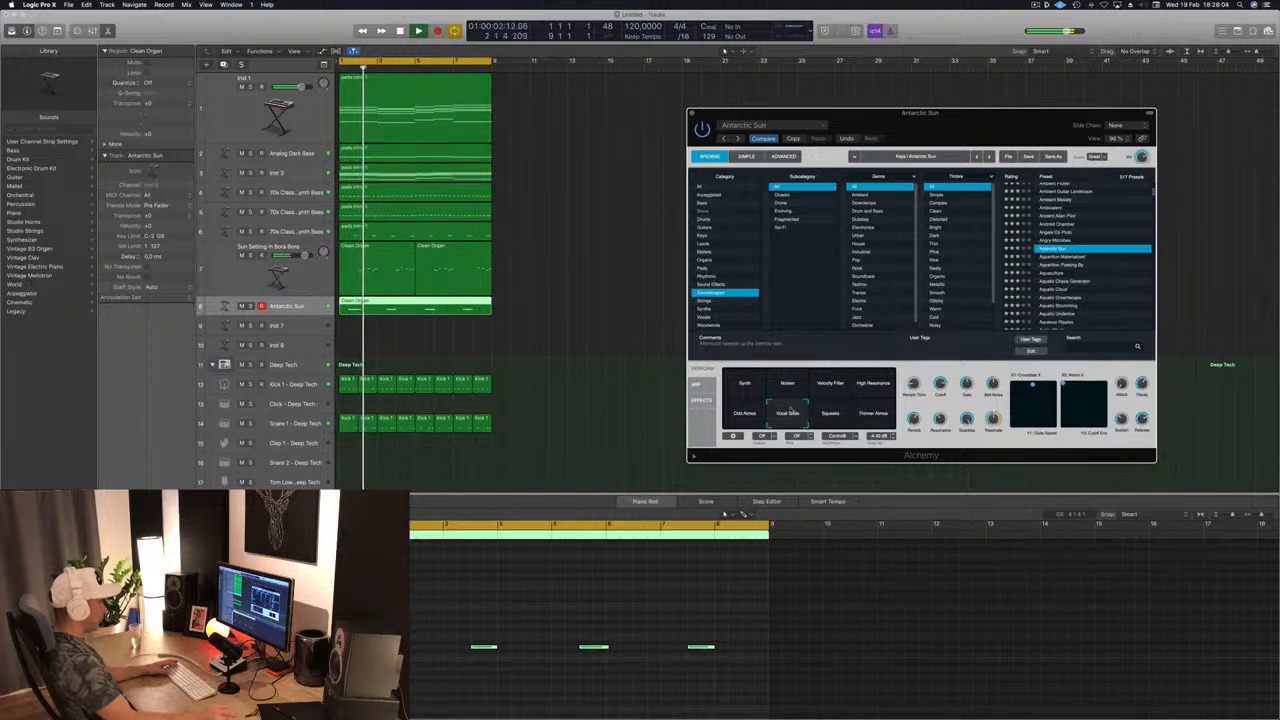
pyautogui.press('space')
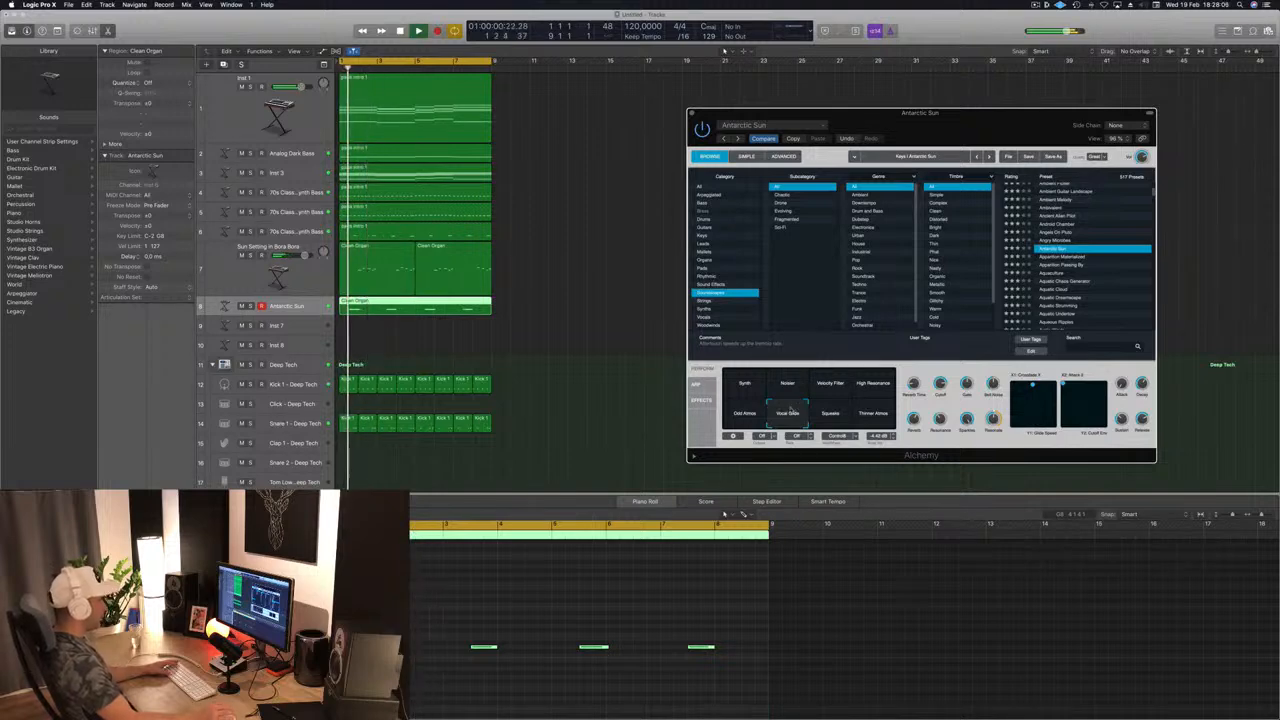
pyautogui.click(834, 420)
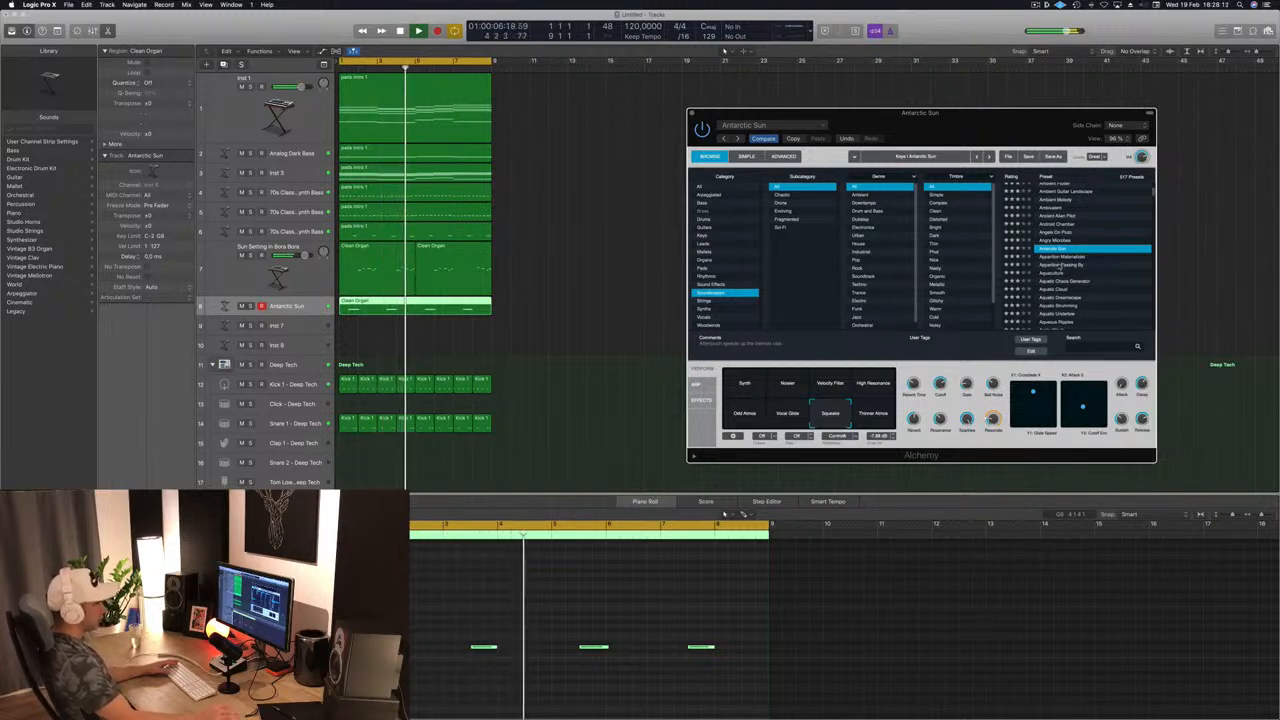
# Audition the Apparition Passing By soundscape preset within the full arrangement.
pyautogui.click(1062, 265)
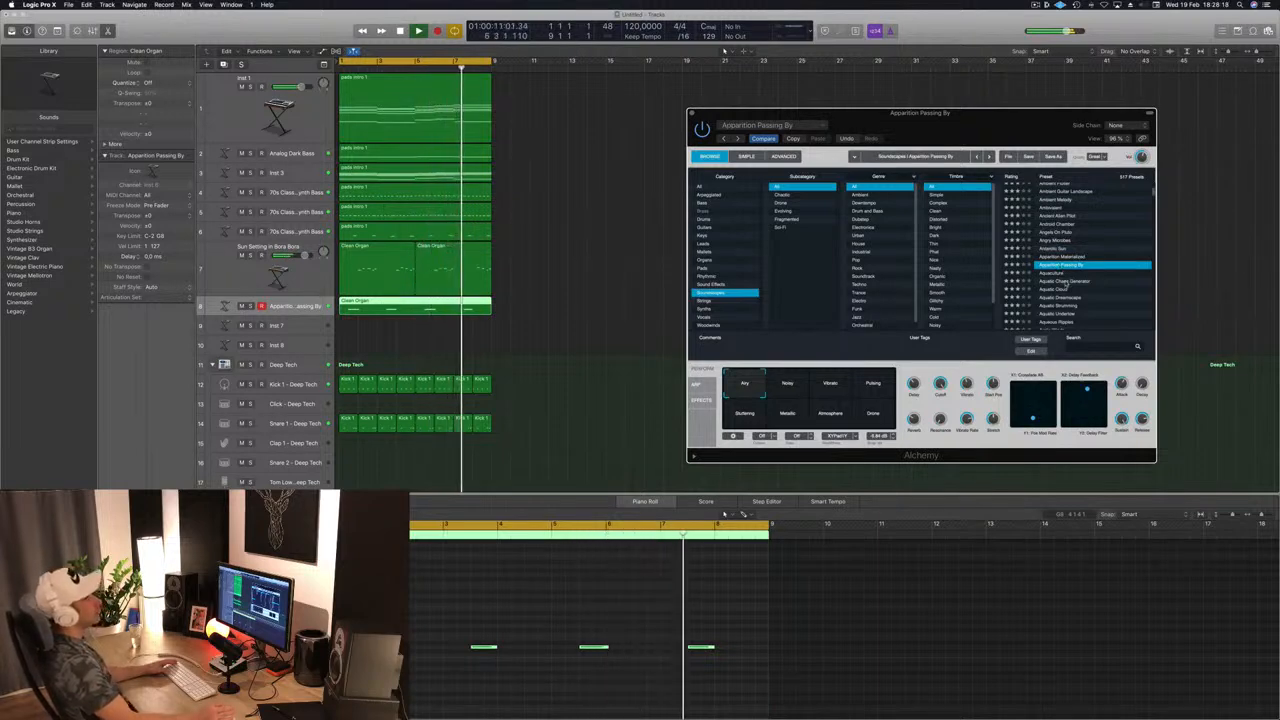
pyautogui.click(1094, 282)
pyautogui.scroll(-3, 1108, 289)
# Load the Benevolence preset and try its Bright Wash and Metal Noise Swell variations.
pyautogui.click(1046, 293)
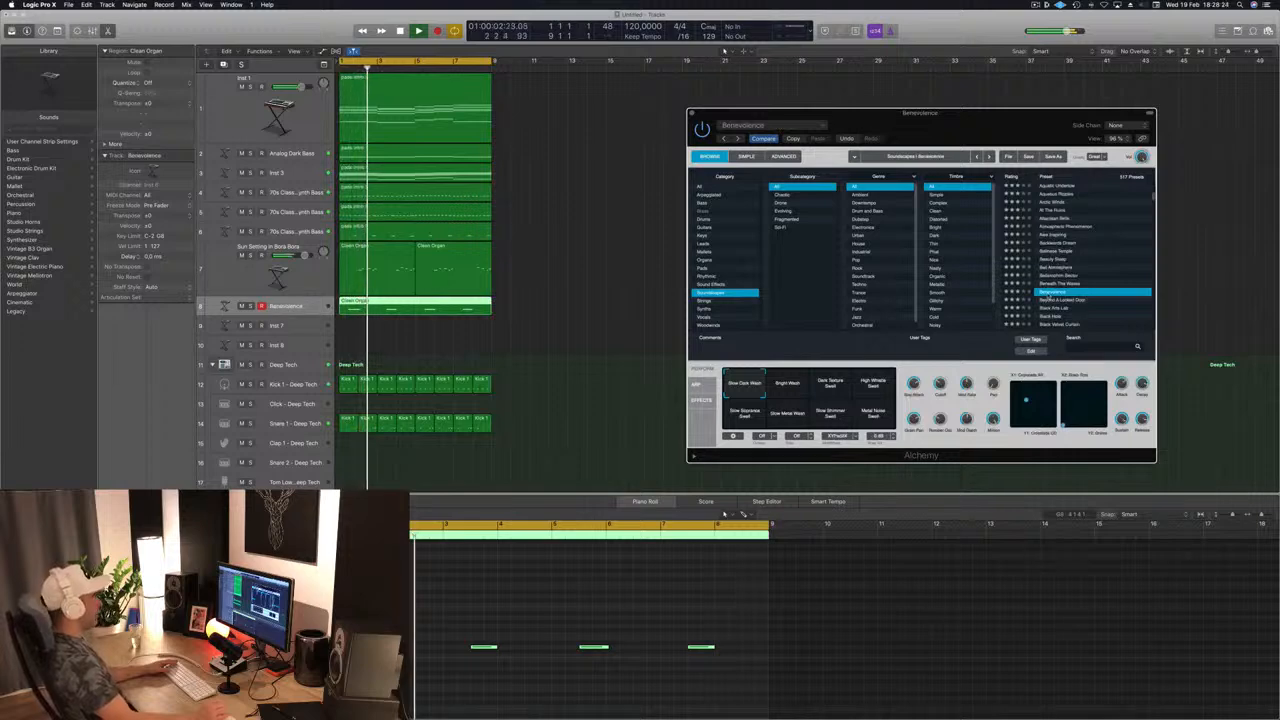
pyautogui.press('Return')
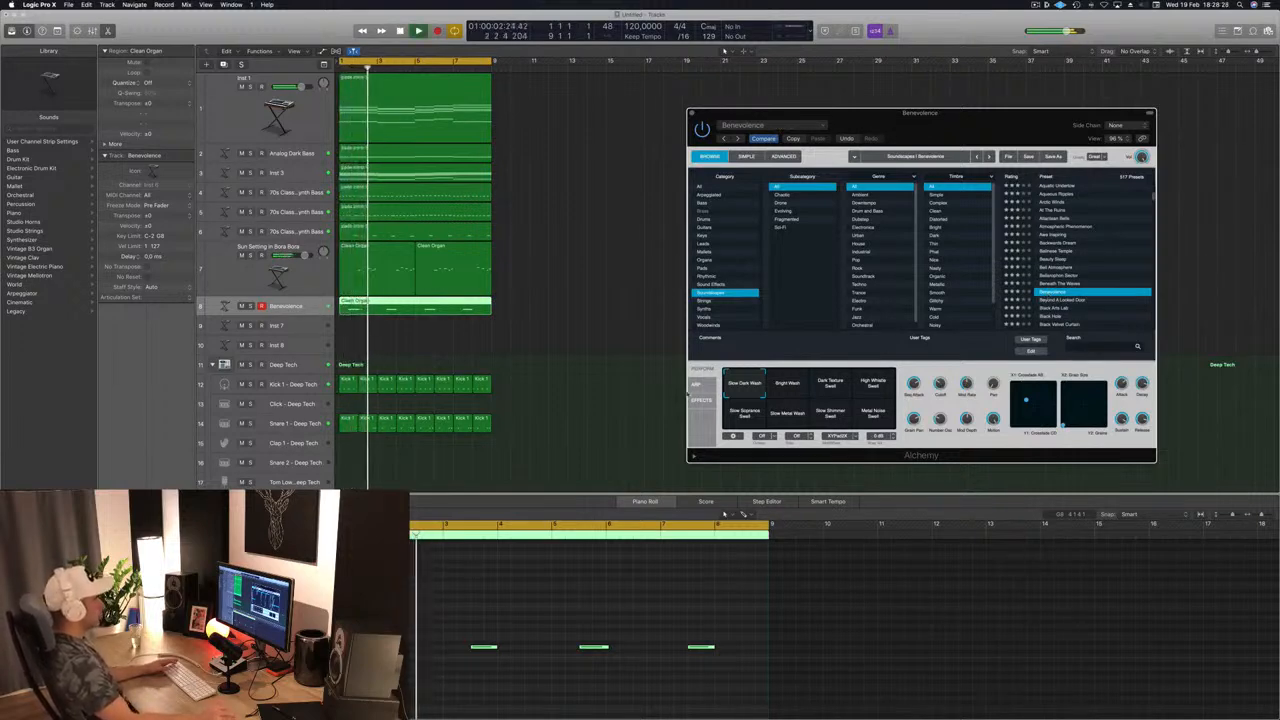
pyautogui.click(798, 386)
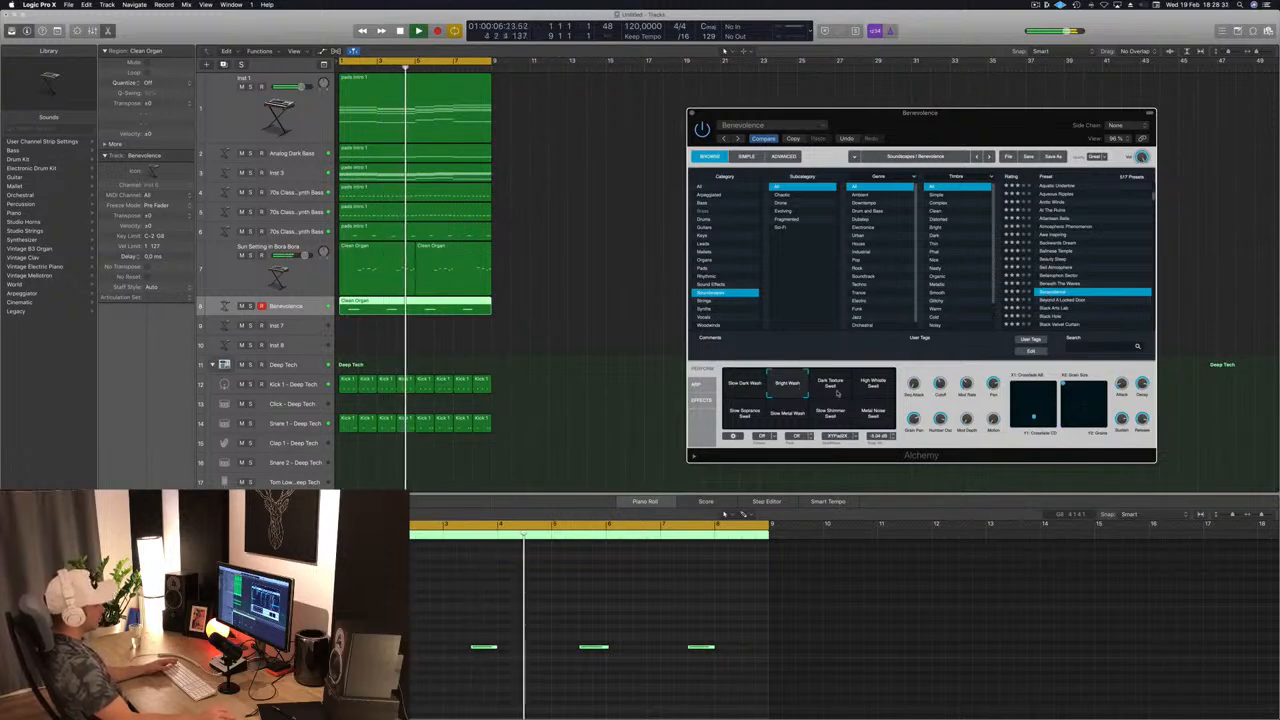
pyautogui.click(873, 410)
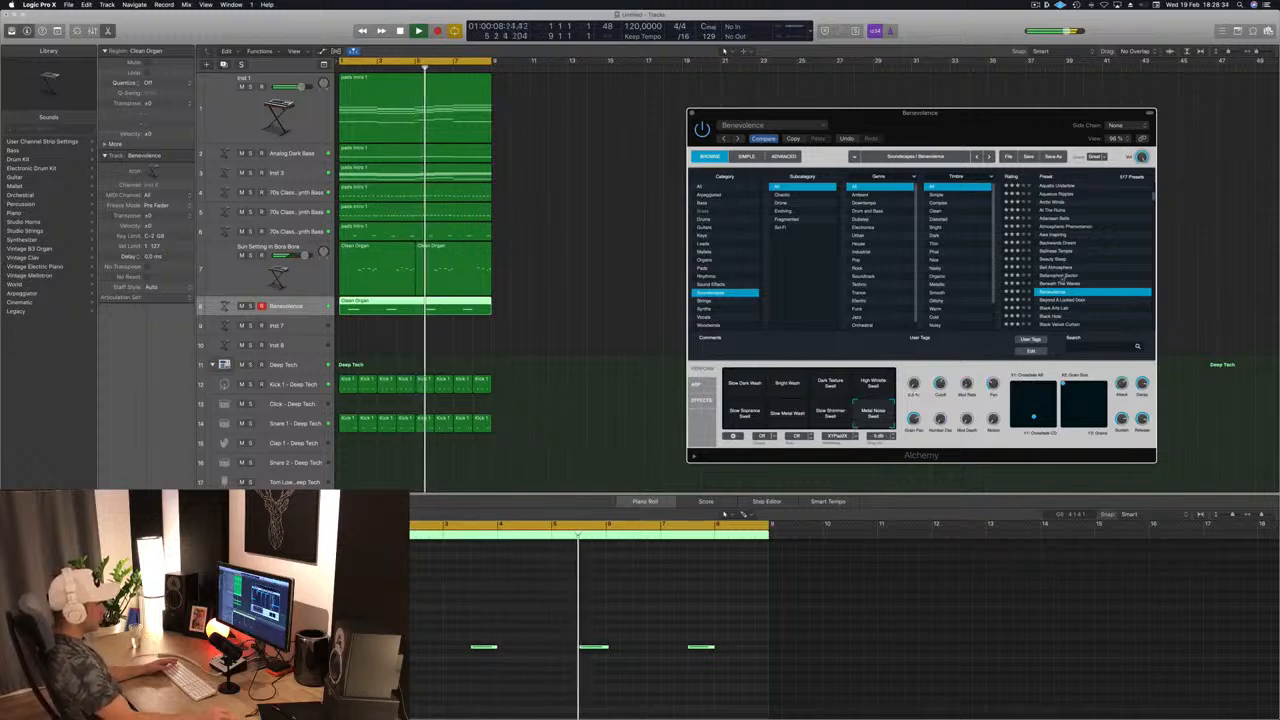
# Load the Black Arts Lab preset, compare its Hammer Wash, Reaction and Pressure Wave variations, and choose Pitched Pressure.
pyautogui.scroll(-4, 1063, 278)
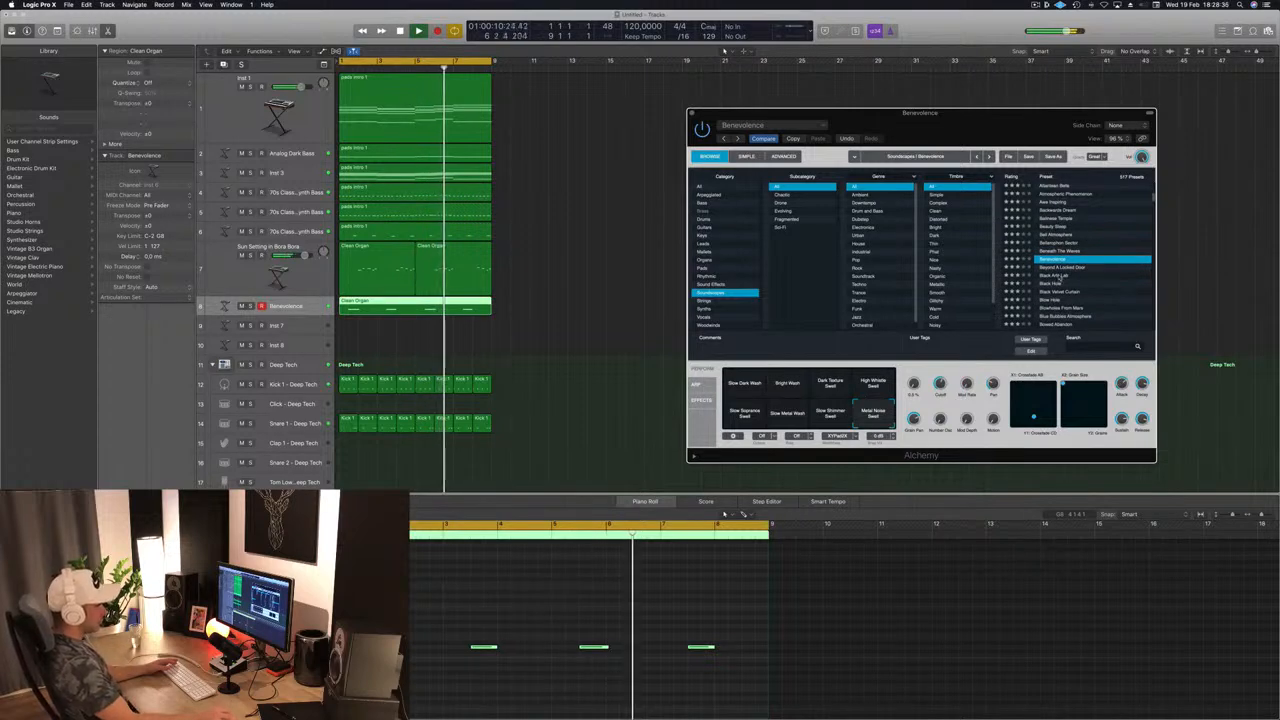
pyautogui.click(1056, 276)
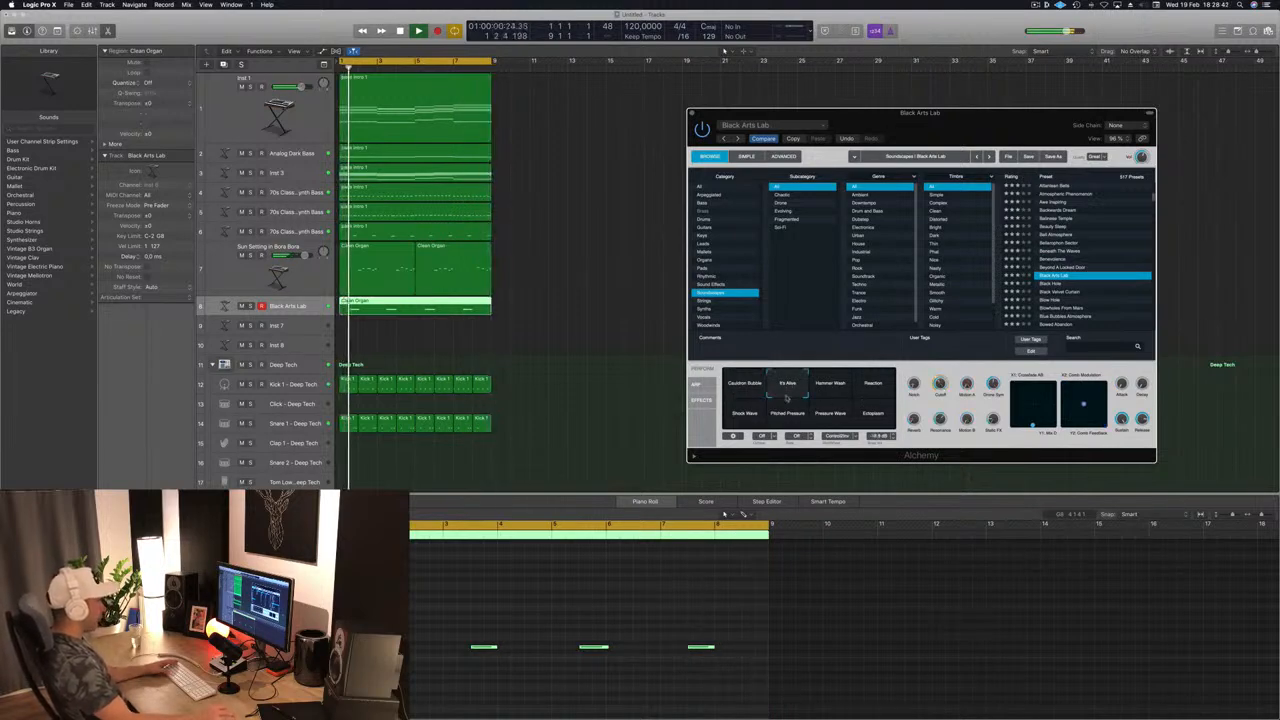
pyautogui.click(830, 383)
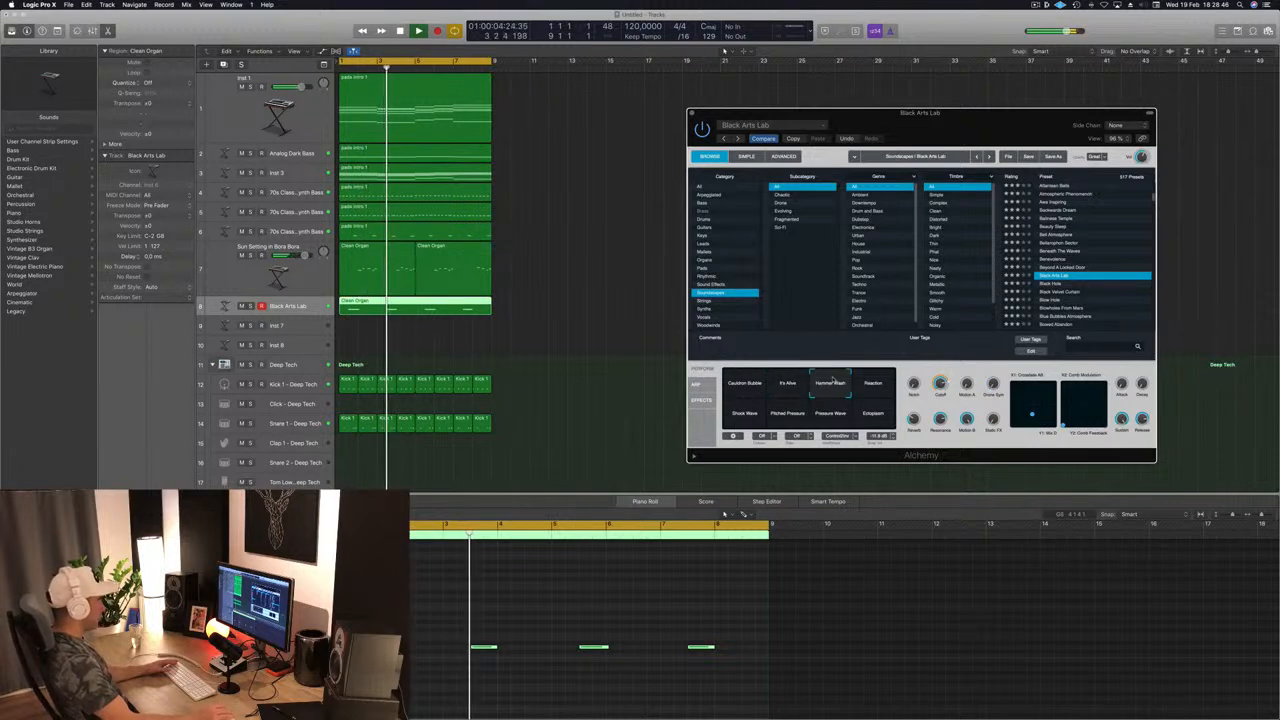
pyautogui.click(866, 387)
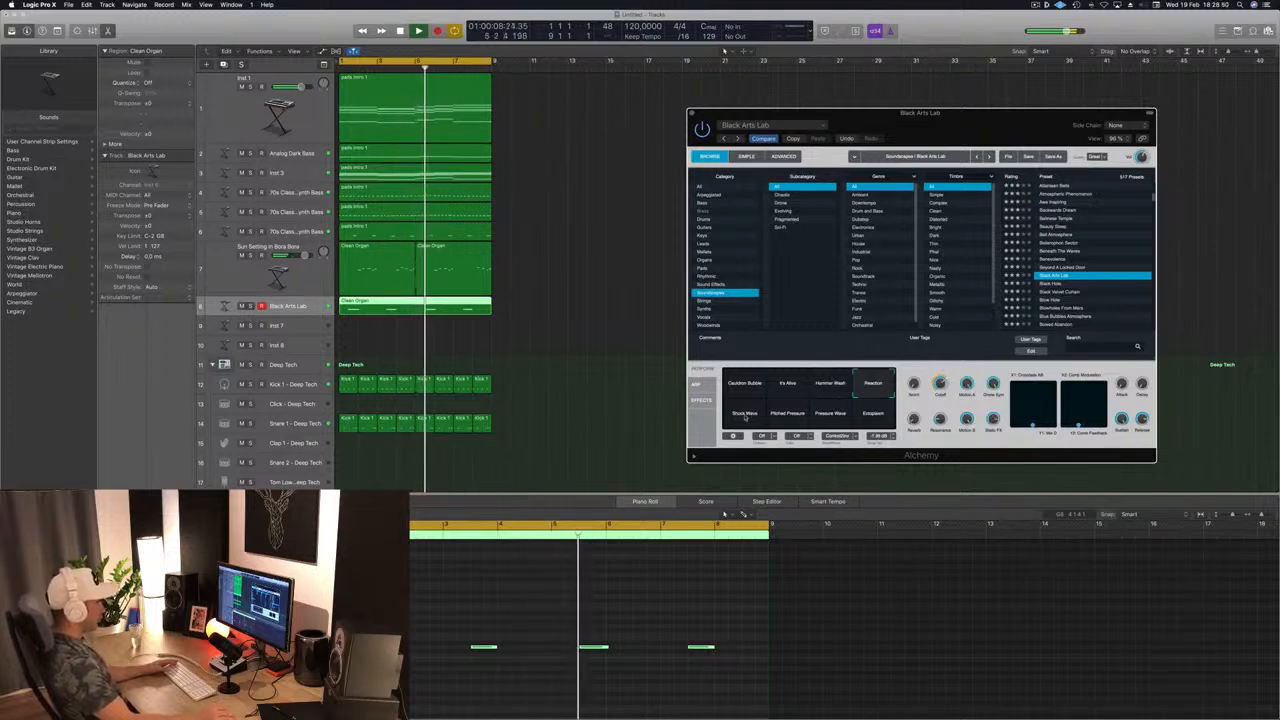
pyautogui.click(789, 416)
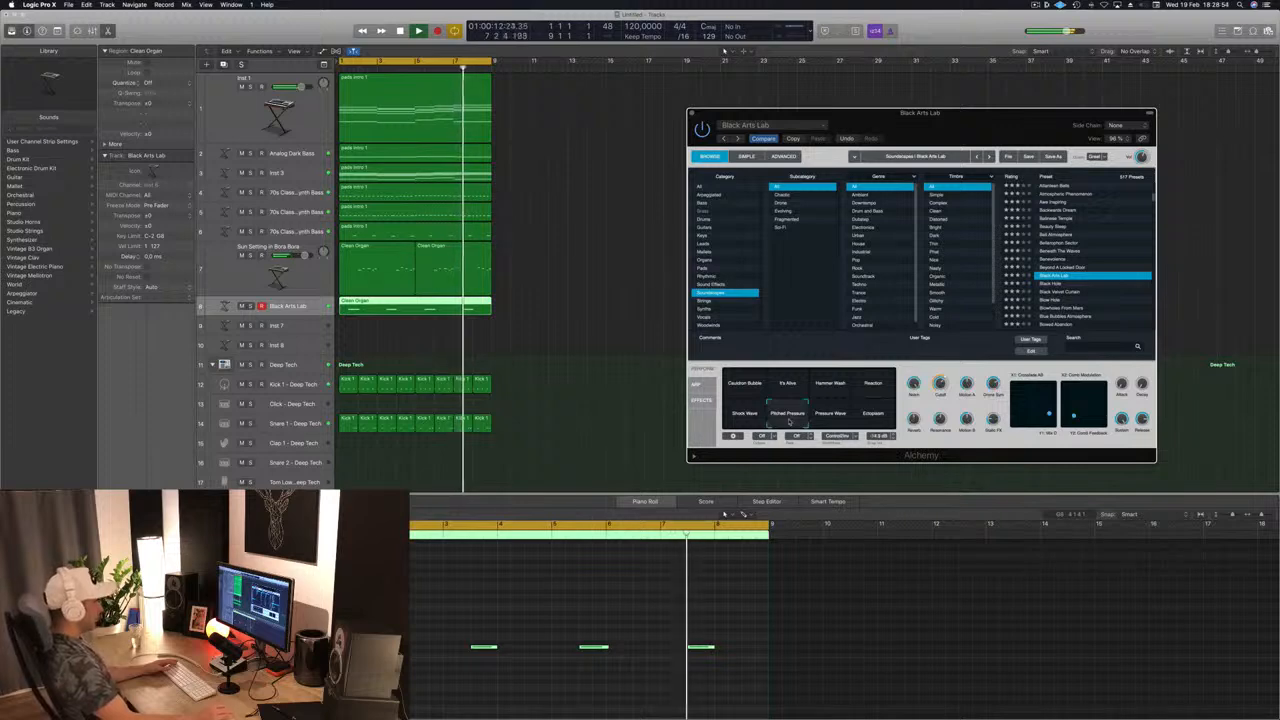
pyautogui.click(836, 420)
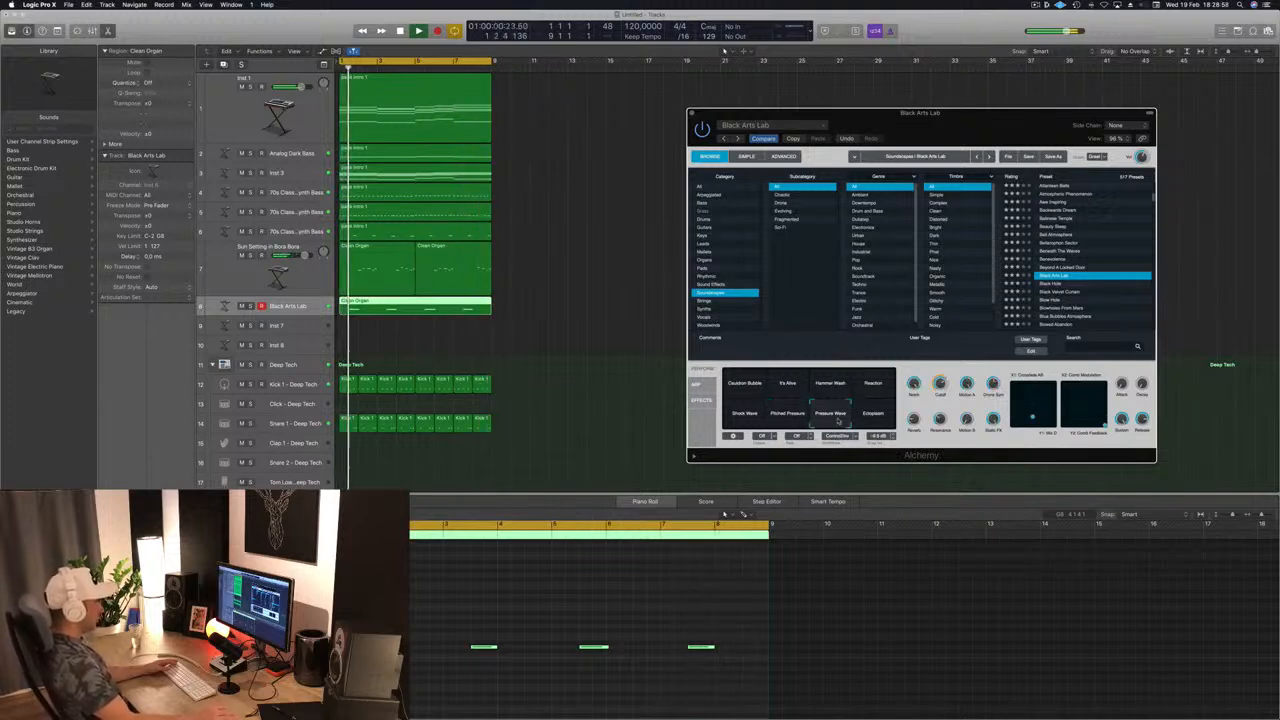
pyautogui.click(798, 421)
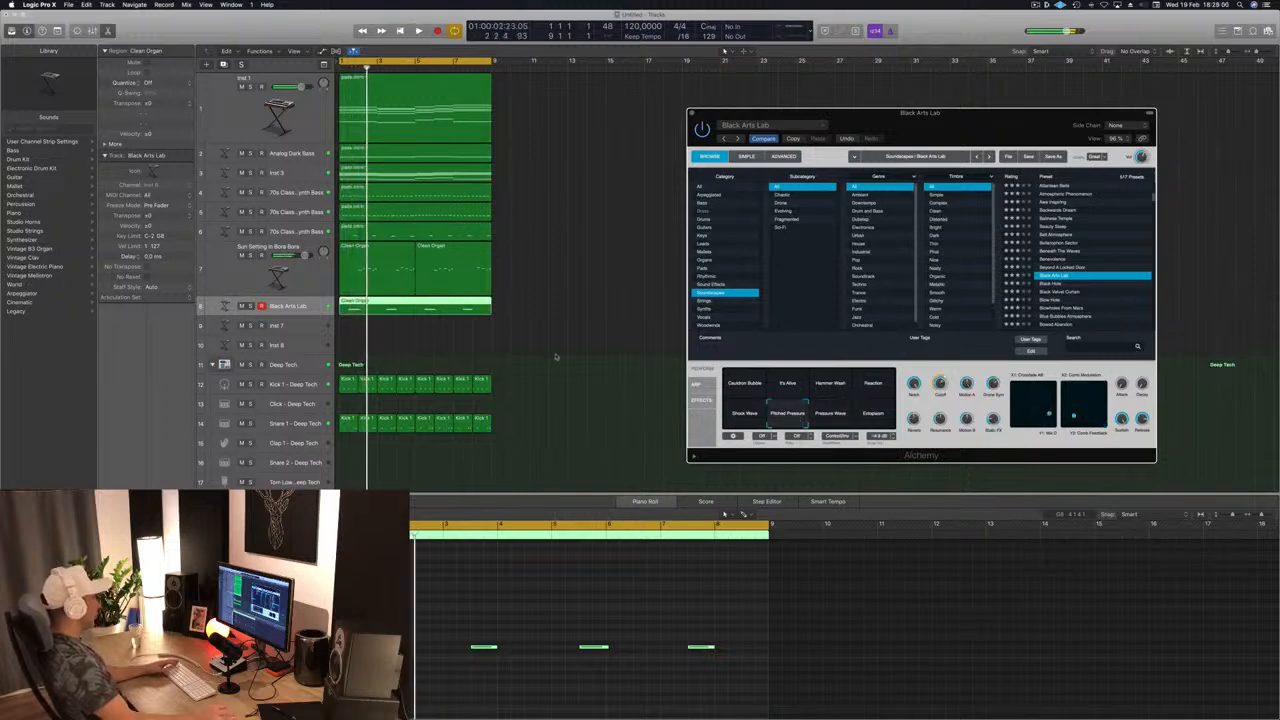
# Replay the loop from the start with the Pitched Pressure variation and close the Alchemy window.
pyautogui.press('Return')
pyautogui.press('space')
pyautogui.click(880, 508)
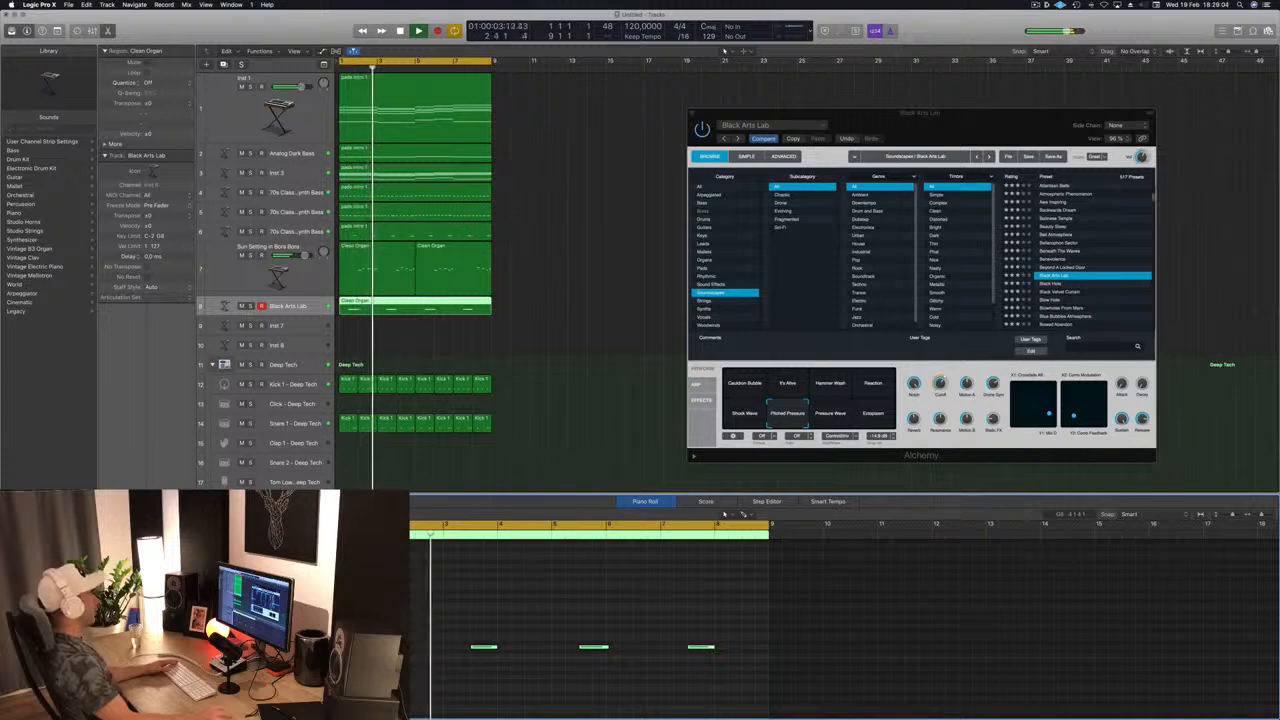
pyautogui.moveTo(693, 115); pyautogui.dragTo(593, 128)
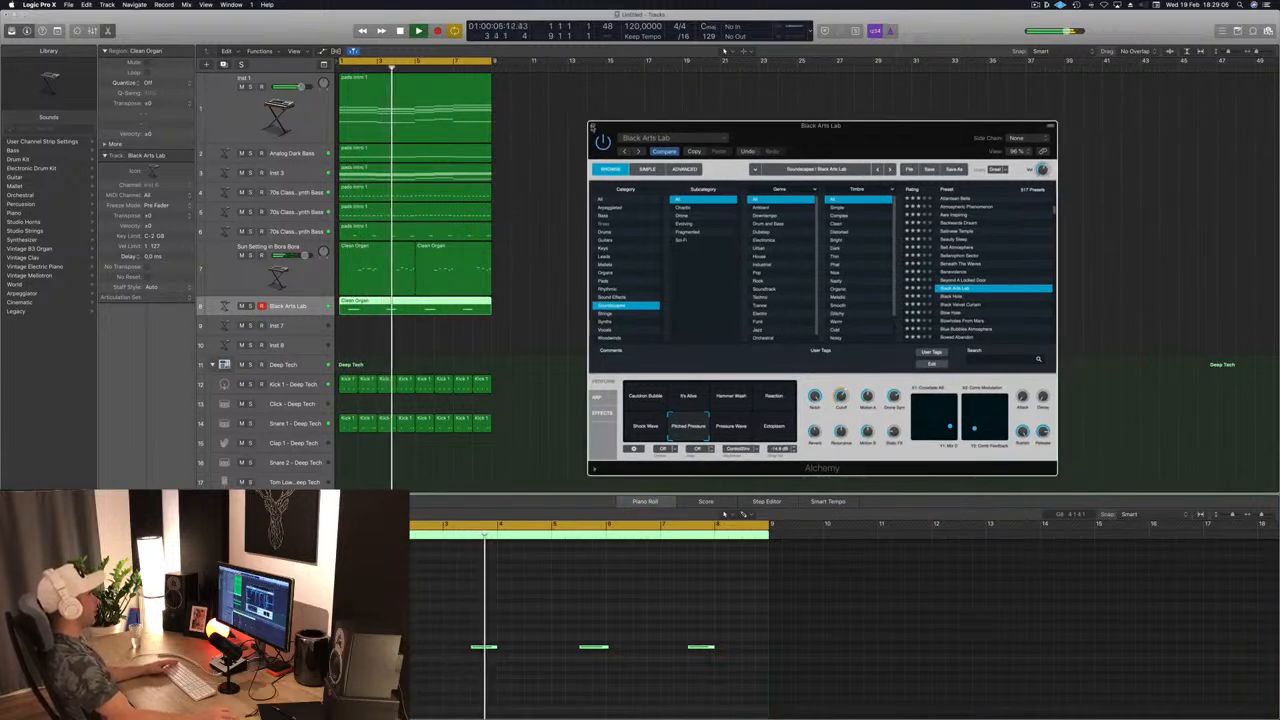
pyautogui.click(593, 127)
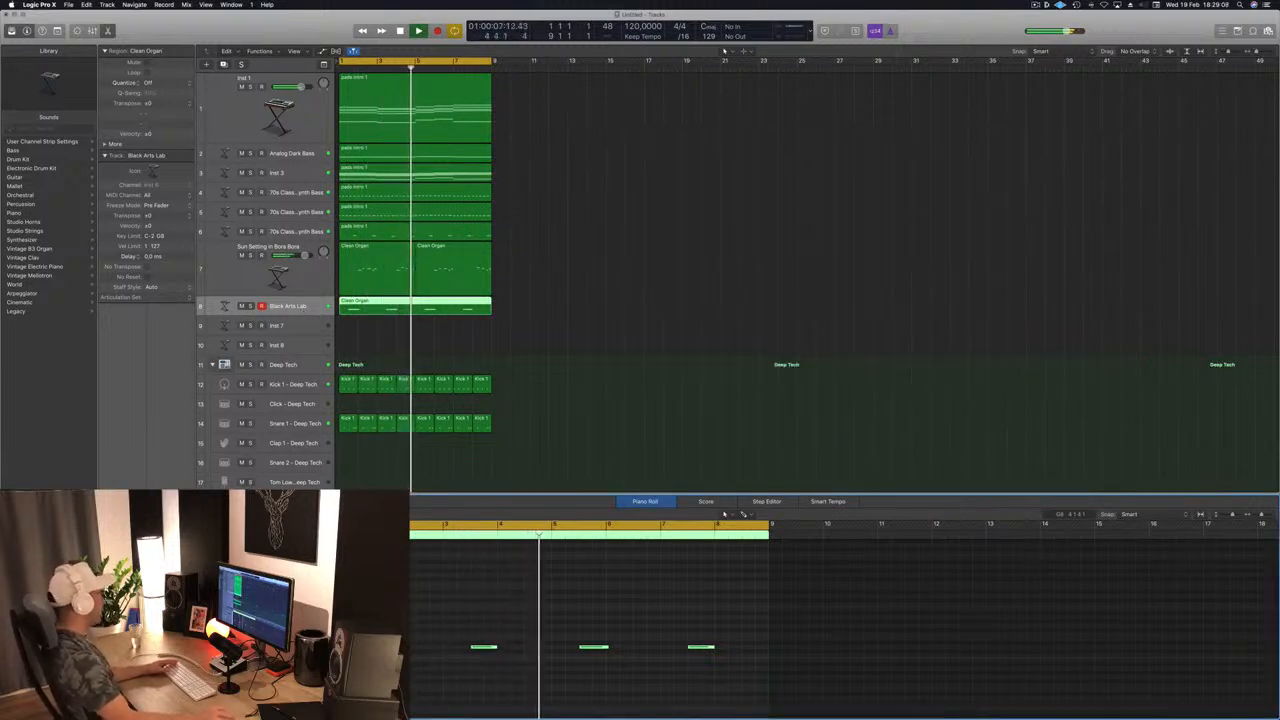
# Listen to the full loop with the Black Arts Lab layer, deselect its region and stop playback.
pyautogui.scroll(3, 466, 632)
pyautogui.press('Return')
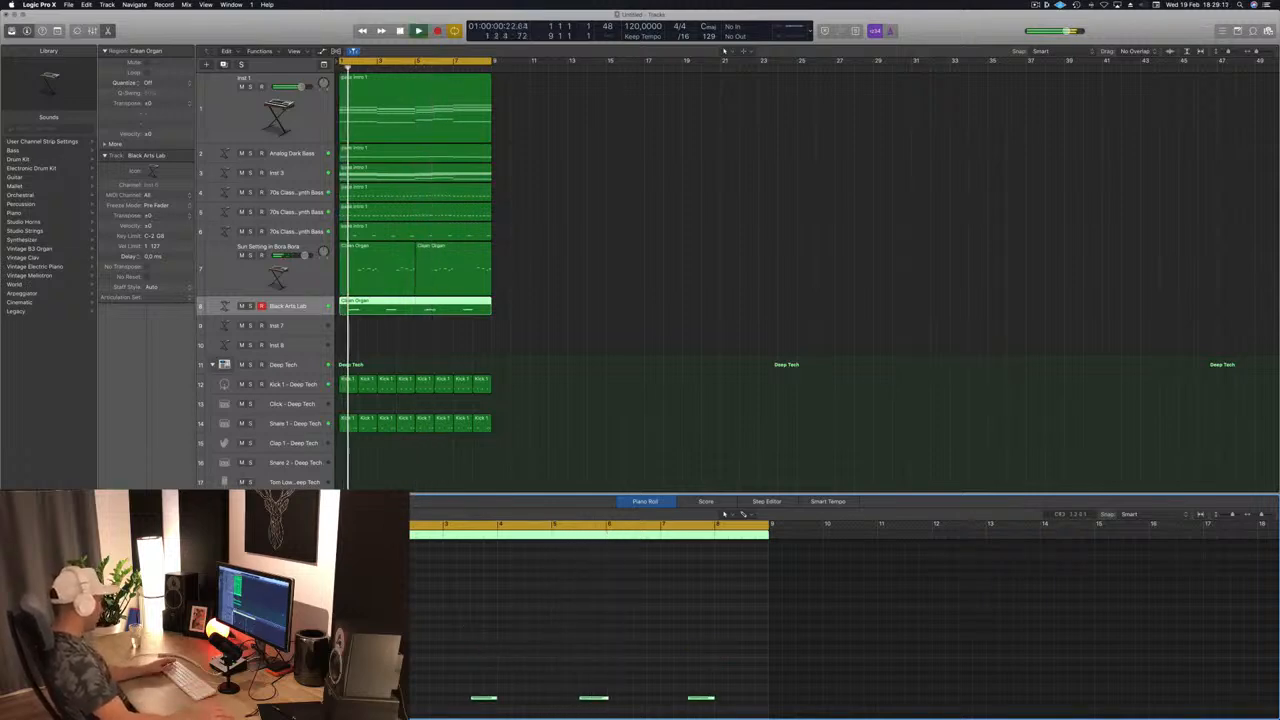
pyautogui.press('s')
pyautogui.press('super+a')
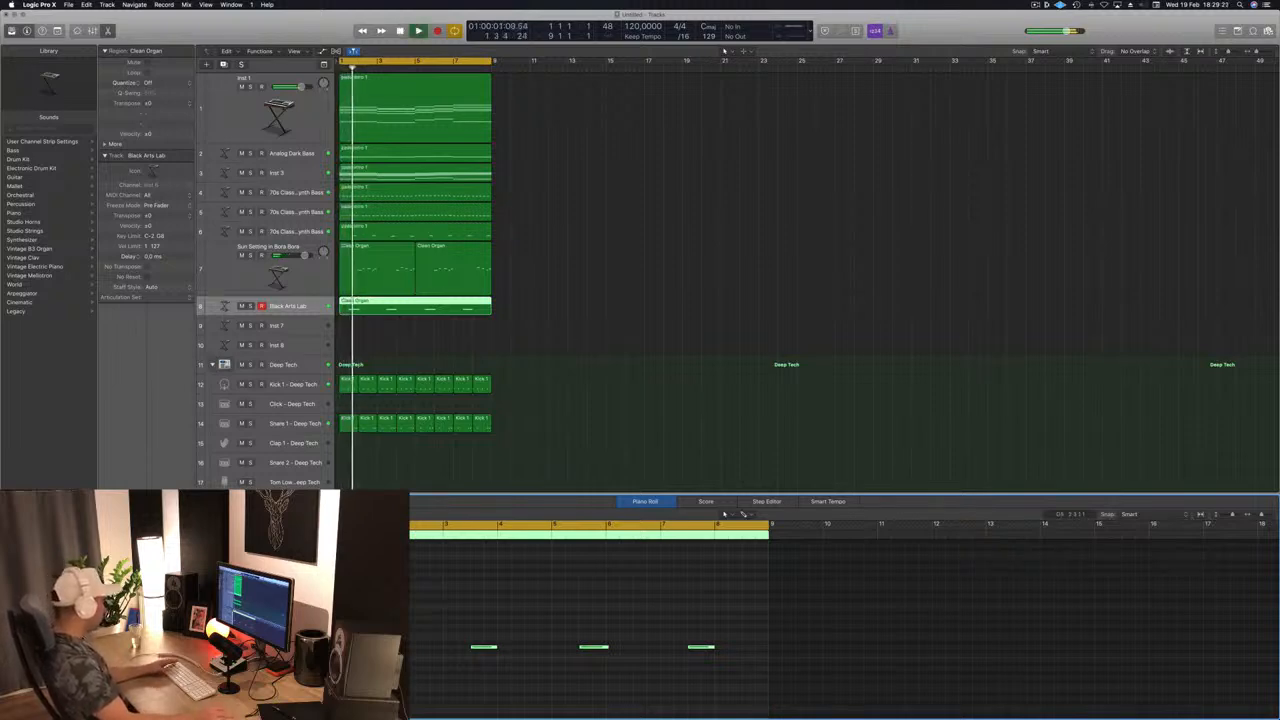
pyautogui.press('space')
pyautogui.click(586, 326)
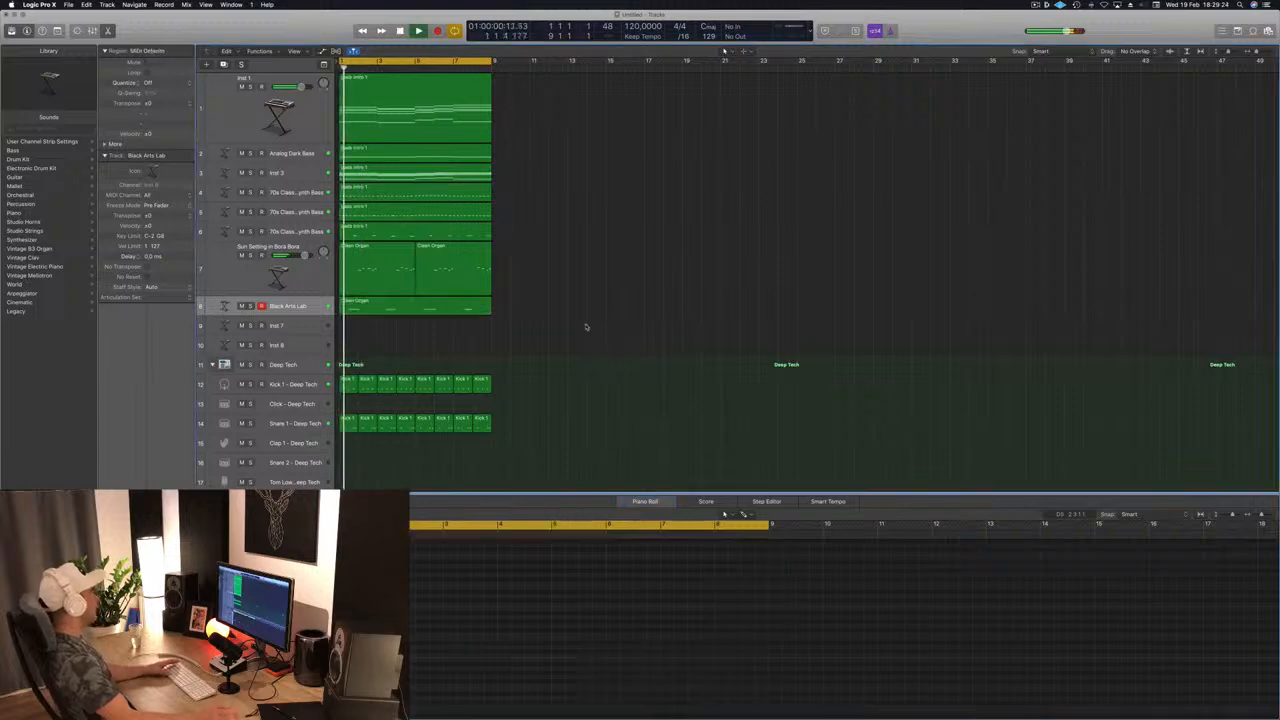
pyautogui.press('space')
# Open the Mixer and lower the volume faders of the instrument channels, including Inst 1 and Sun Setting in Bora Bora.
pyautogui.scroll(2, 563, 331)
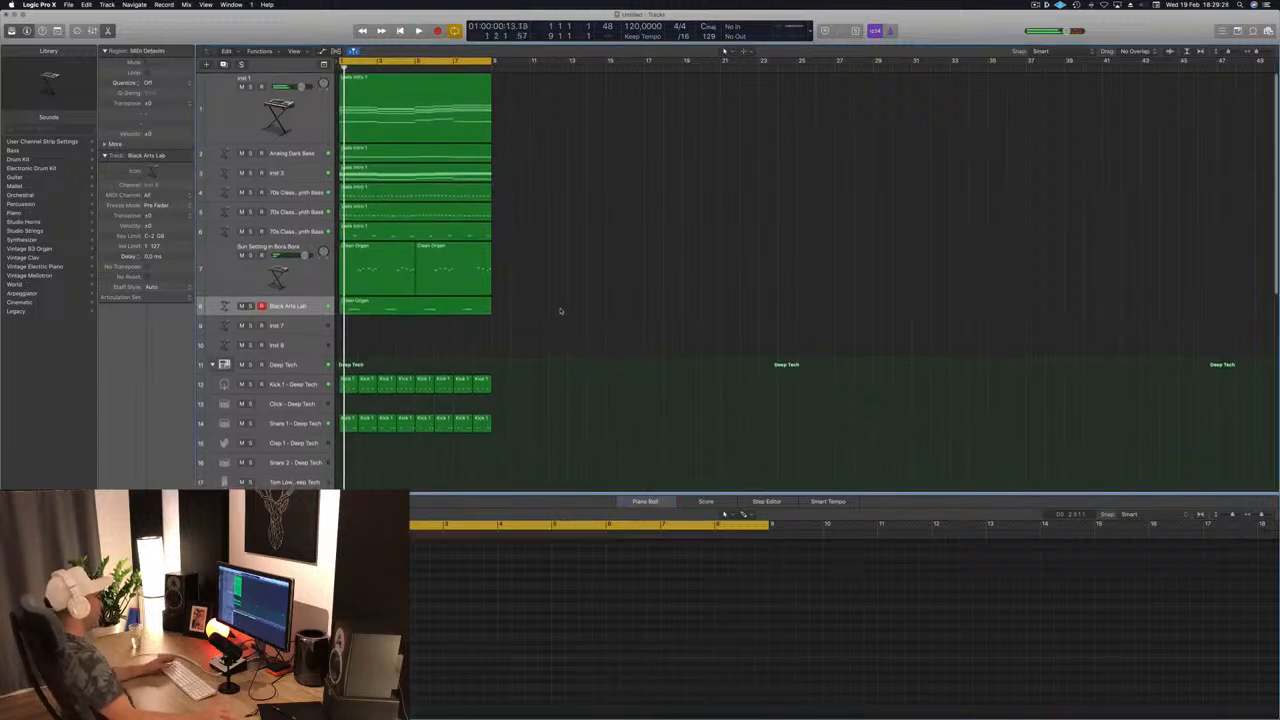
pyautogui.scroll(-4, 560, 311)
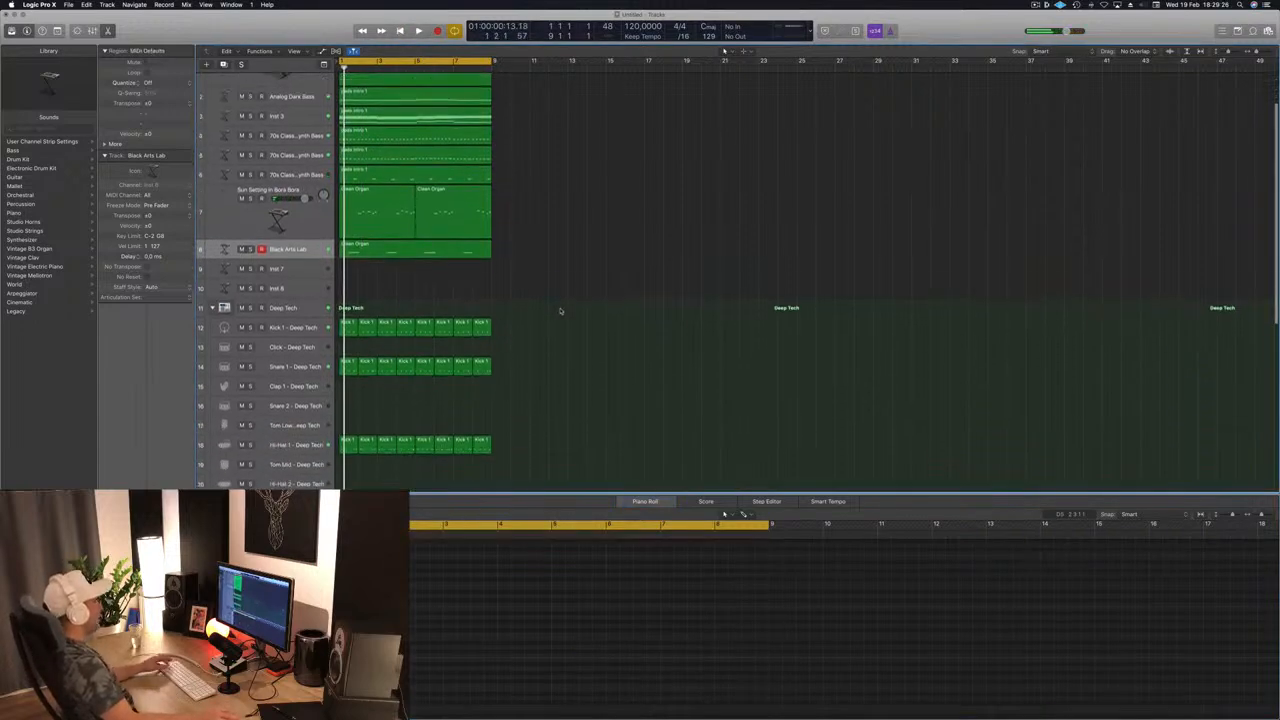
pyautogui.scroll(-4, 560, 308)
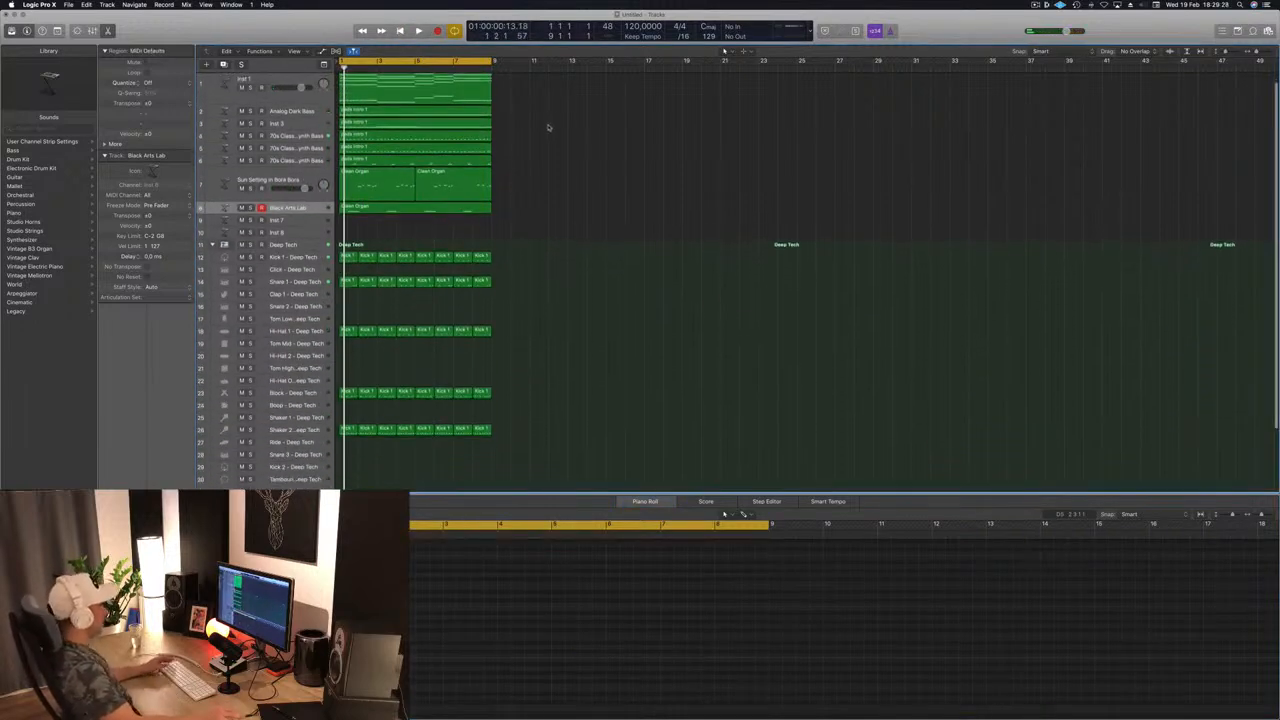
pyautogui.scroll(1, 550, 125)
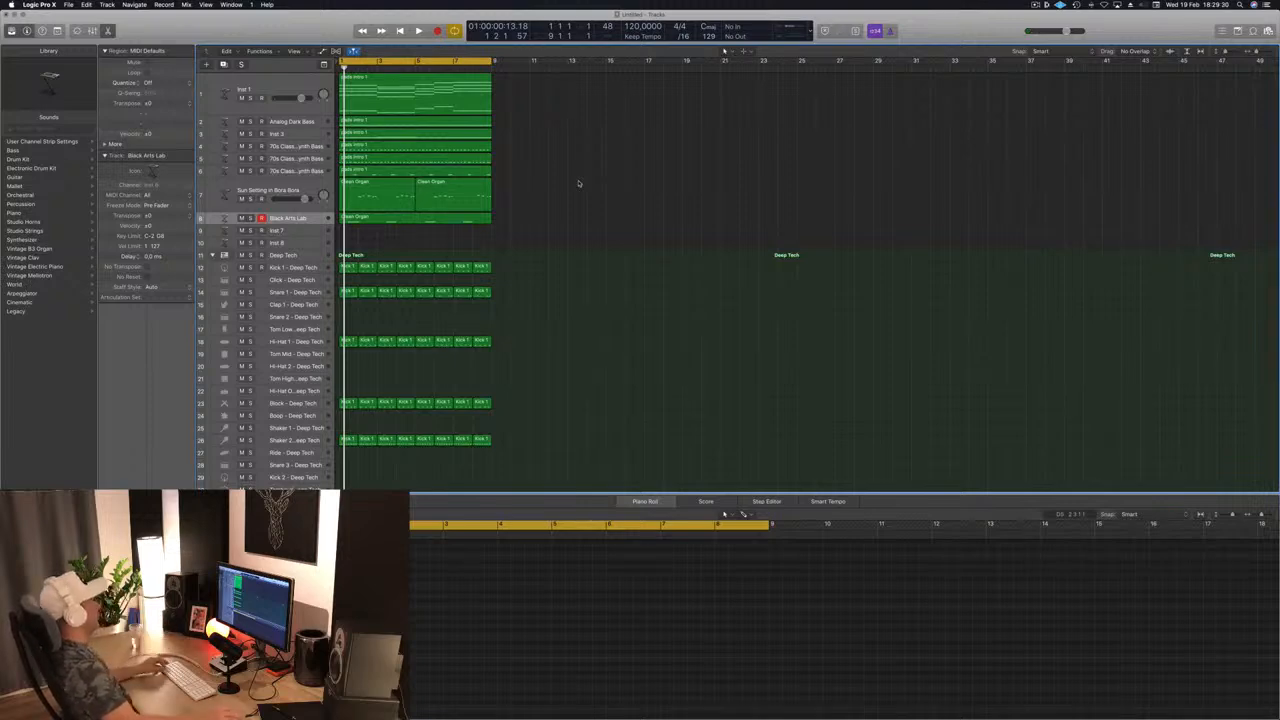
pyautogui.scroll(3, 578, 185)
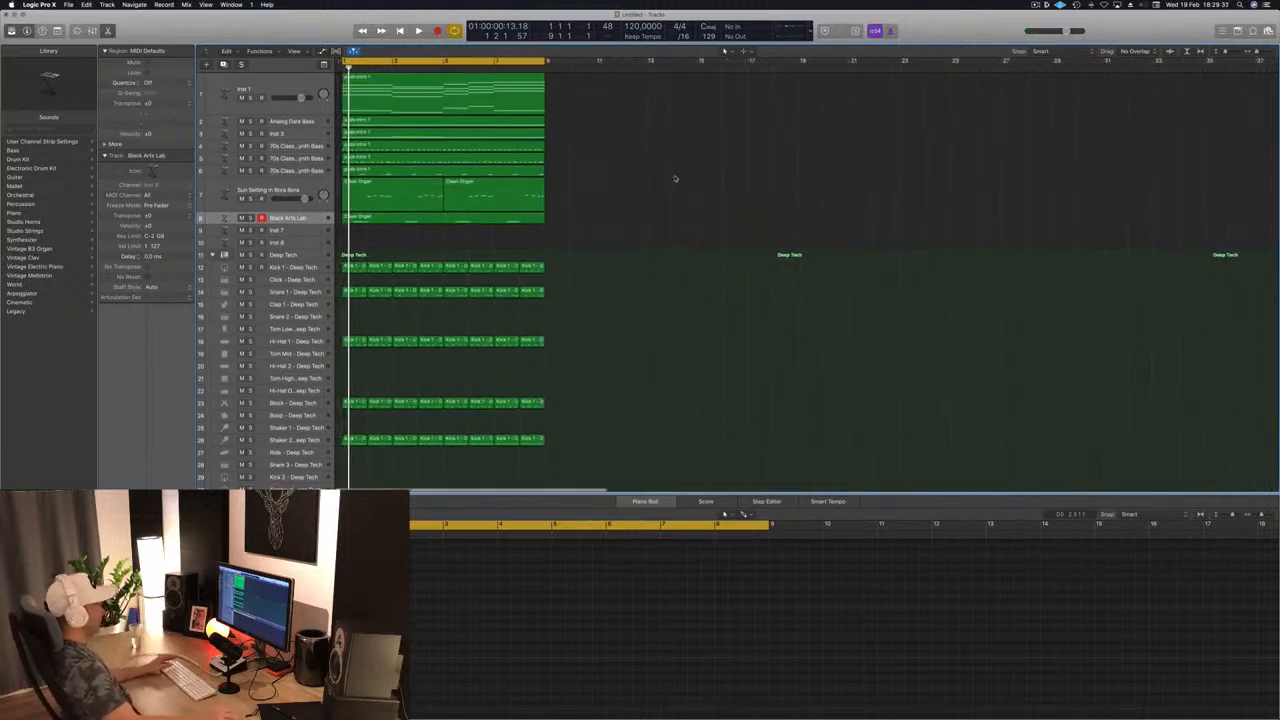
pyautogui.scroll(-1, 565, 137)
pyautogui.press('x')
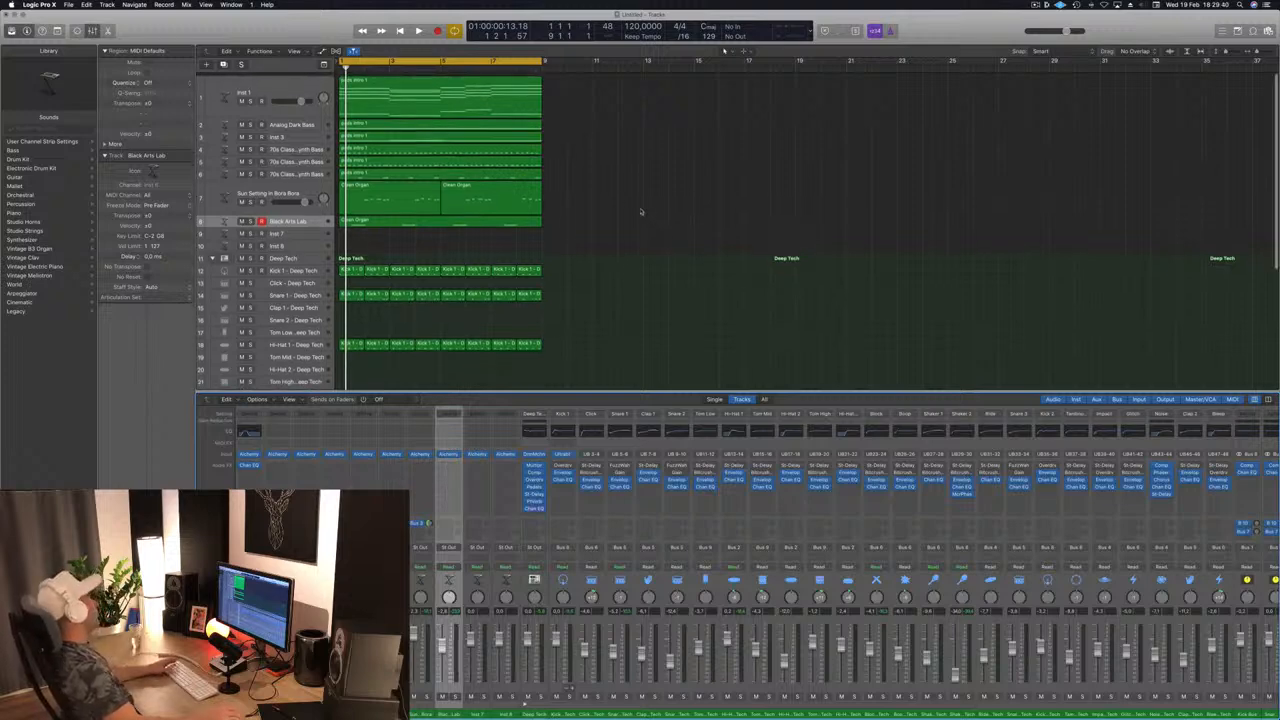
pyautogui.press('space')
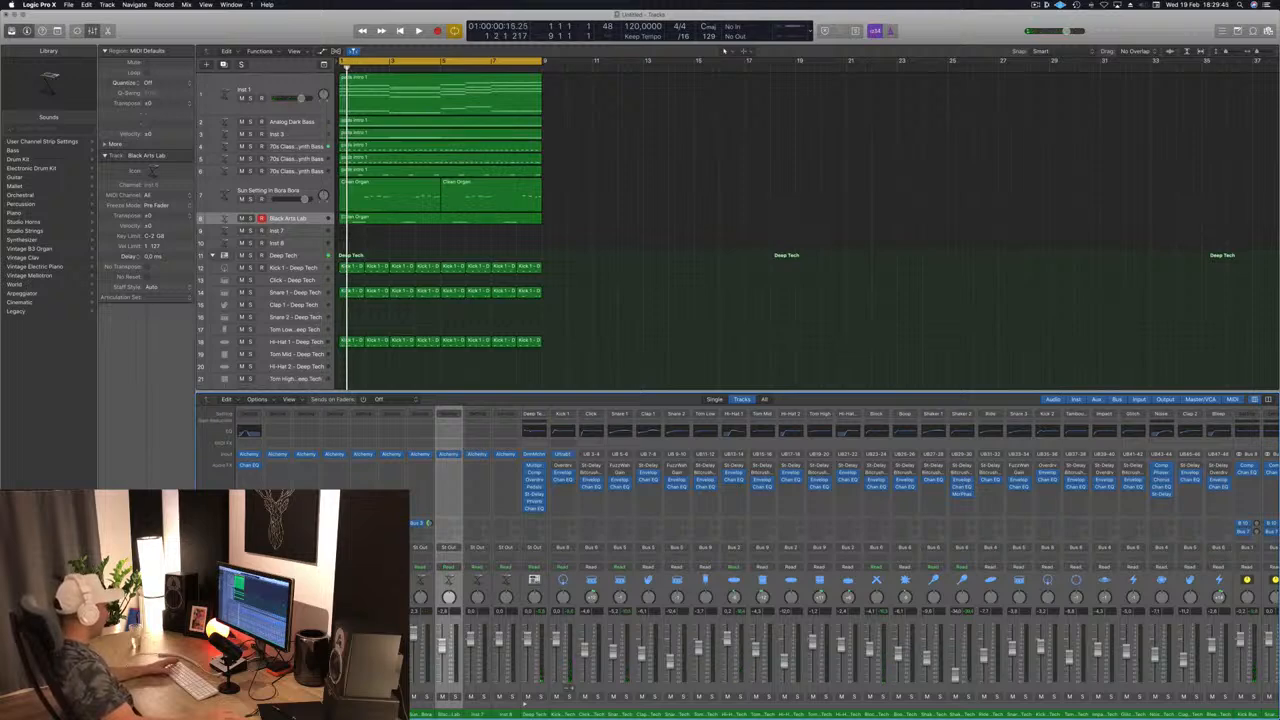
pyautogui.click(302, 642)
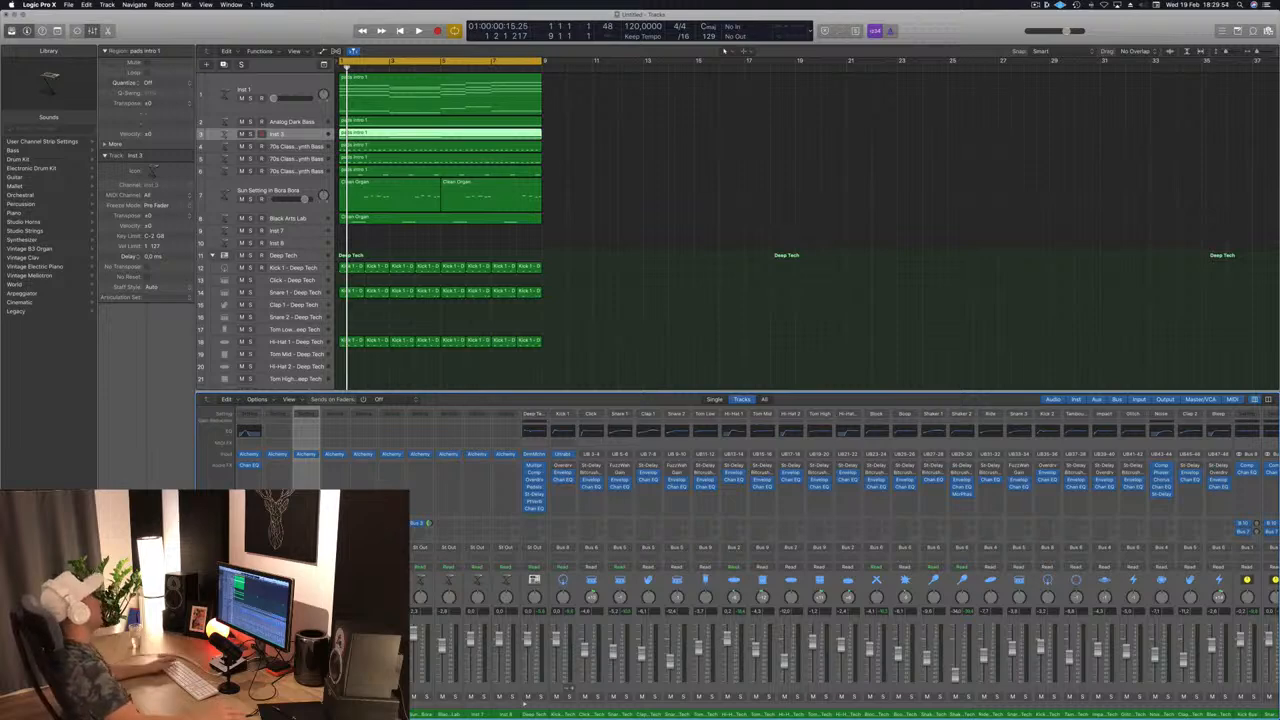
pyautogui.click(648, 152)
# Play the loop to check the new instrument levels against the drums, and stop playback.
pyautogui.press('space')
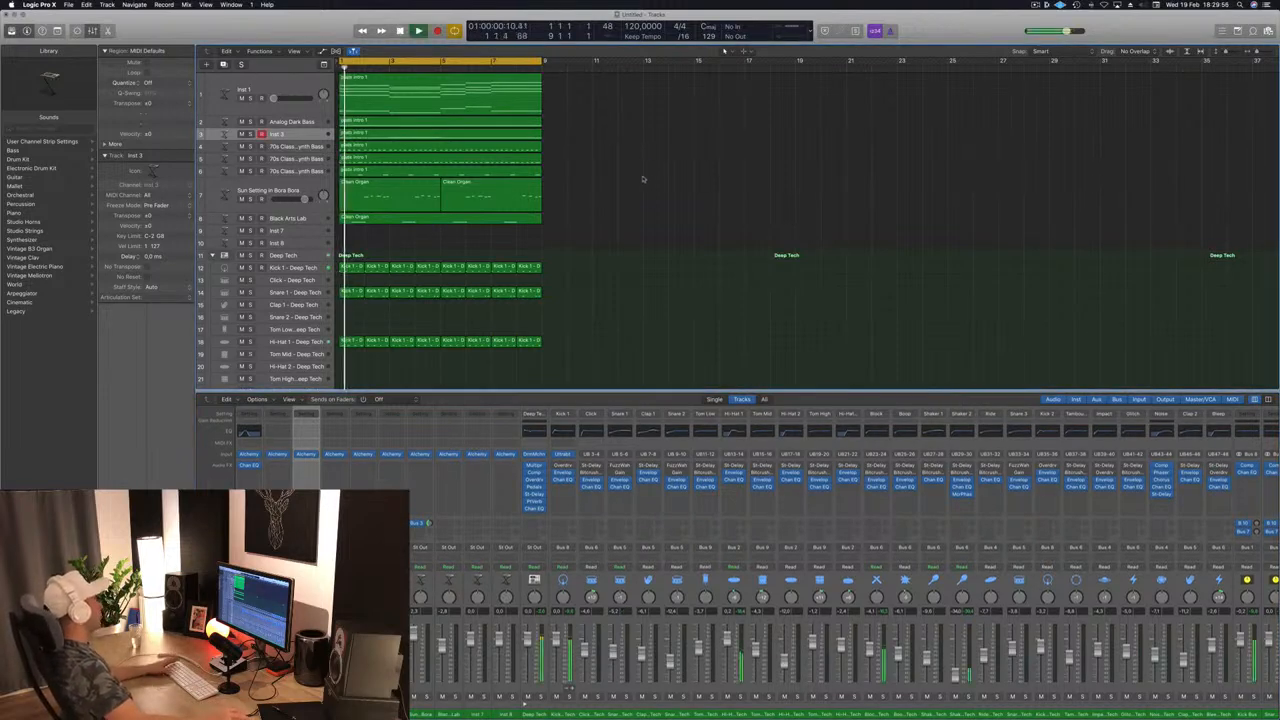
pyautogui.scroll(-5, 630, 236)
pyautogui.scroll(4, 643, 237)
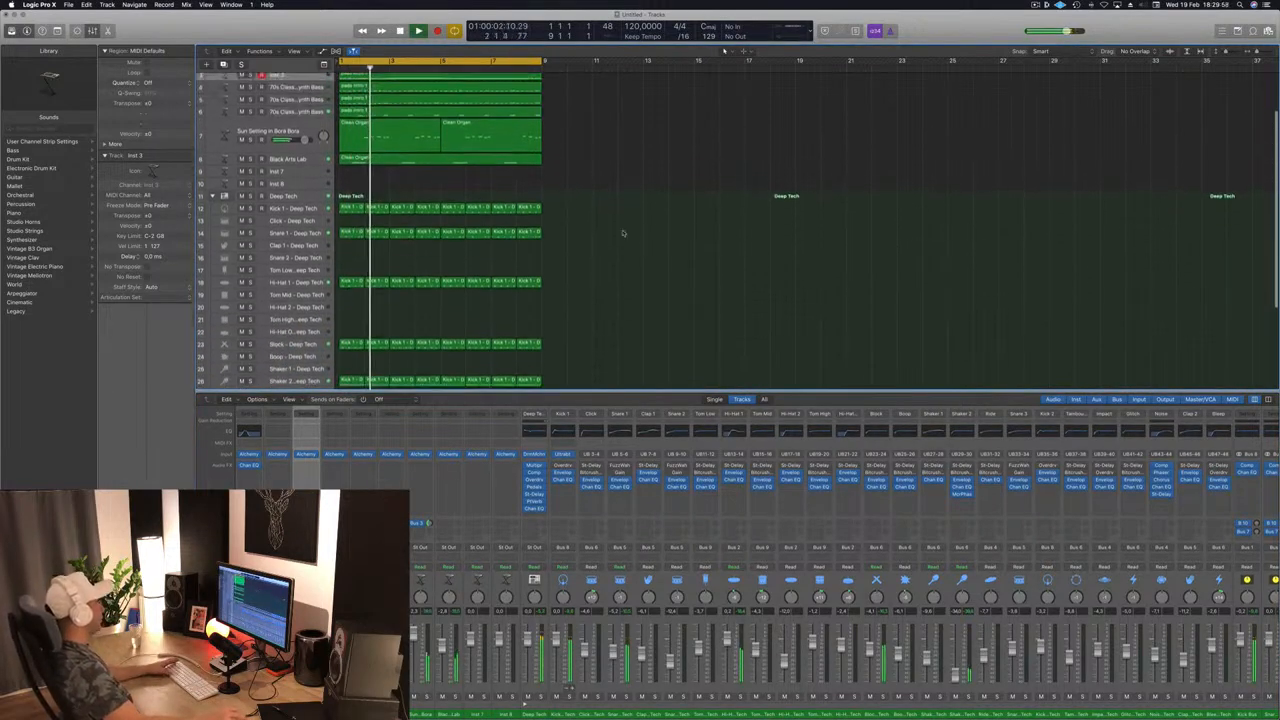
pyautogui.press('space')
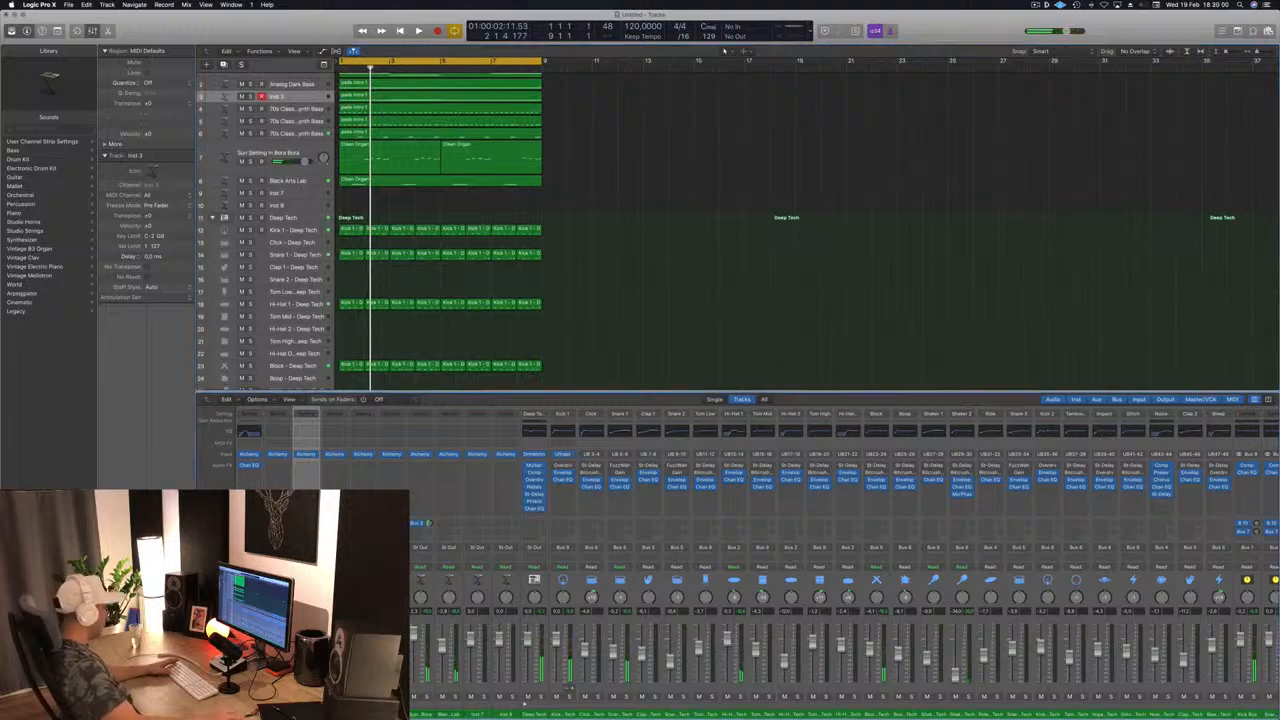
# Play the loop from the start while looking over the instrument and Deep Tech drum tracks to judge the balance.
pyautogui.press('space')
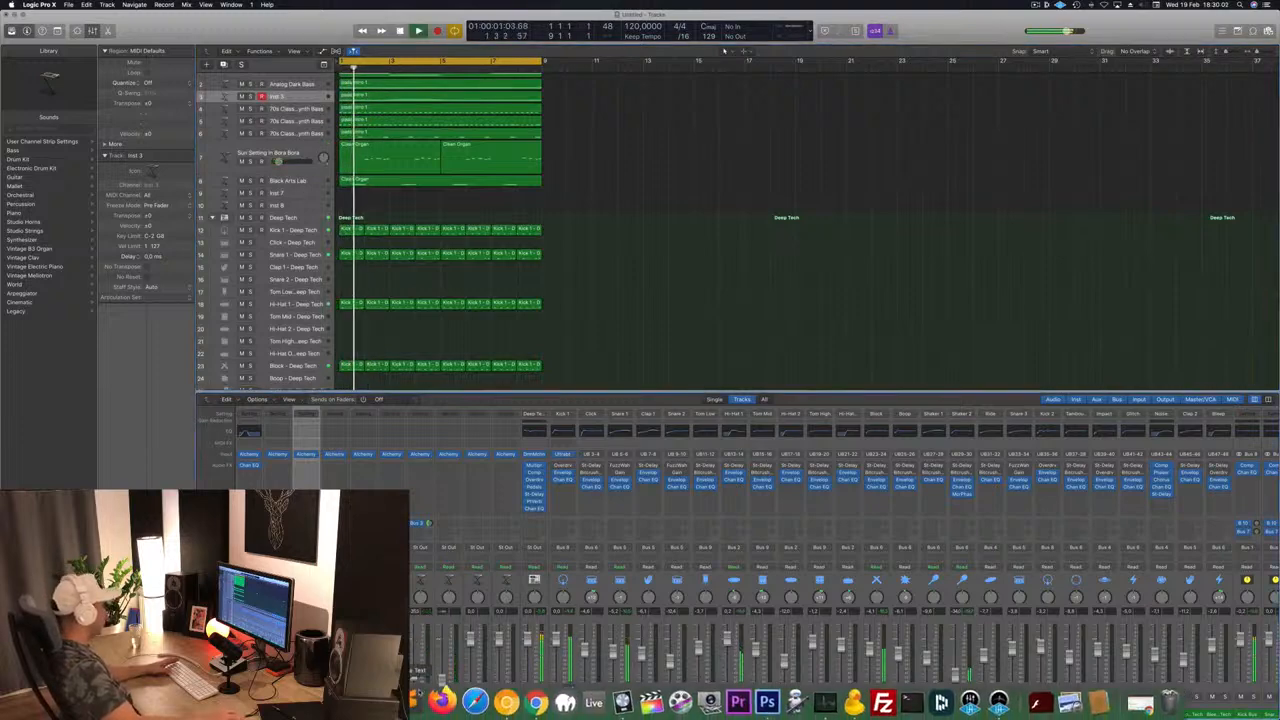
pyautogui.scroll(1, 722, 207)
pyautogui.scroll(-3, 708, 211)
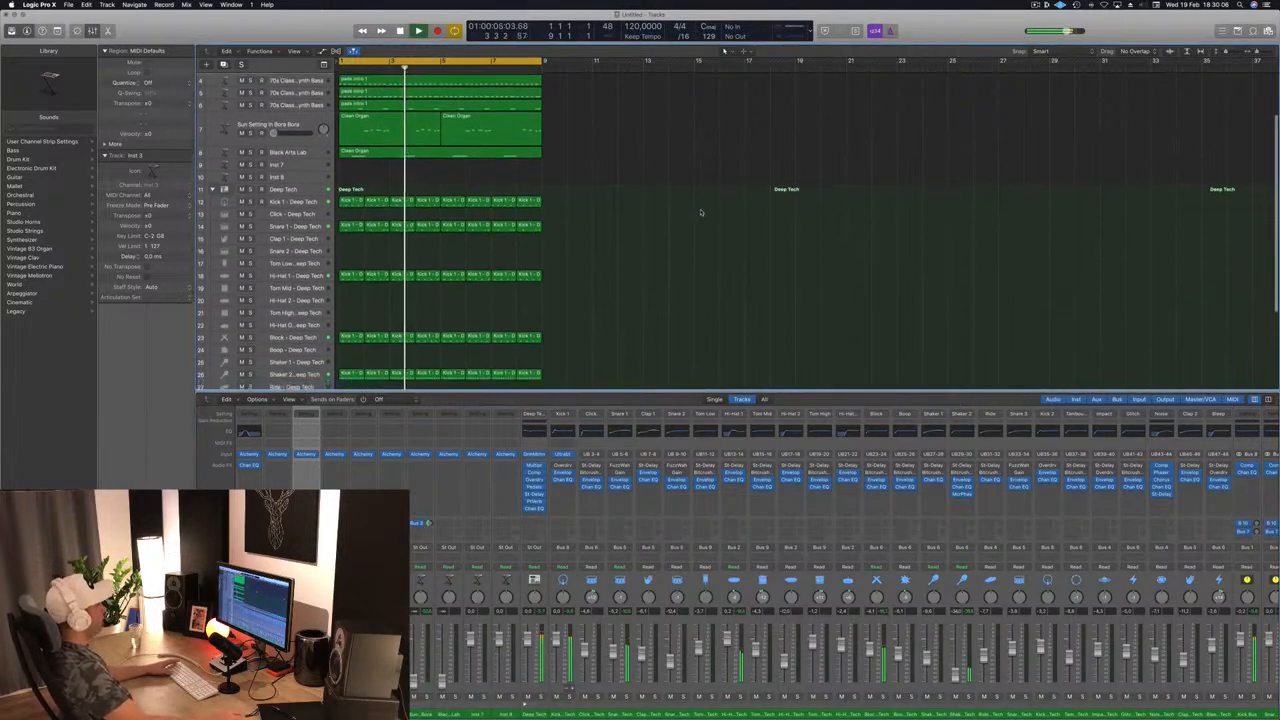
pyautogui.scroll(2, 700, 213)
pyautogui.scroll(-3, 700, 213)
pyautogui.scroll(5, 670, 180)
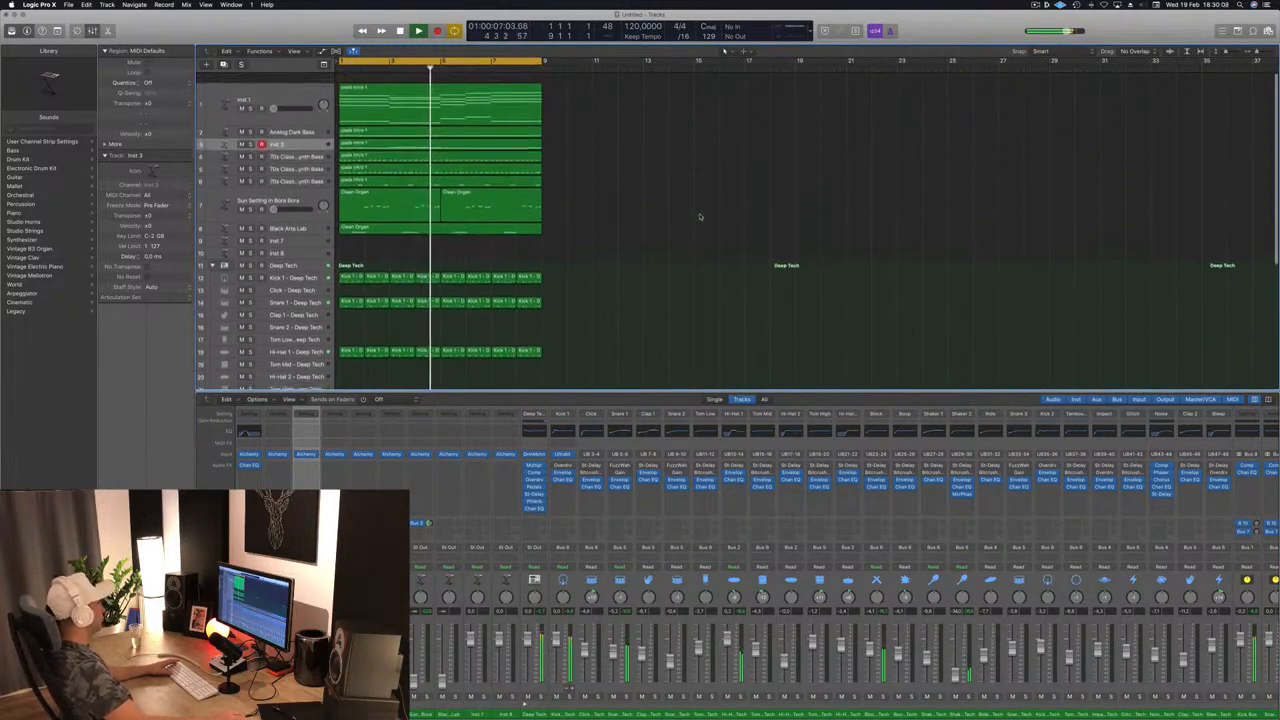
pyautogui.press('Return')
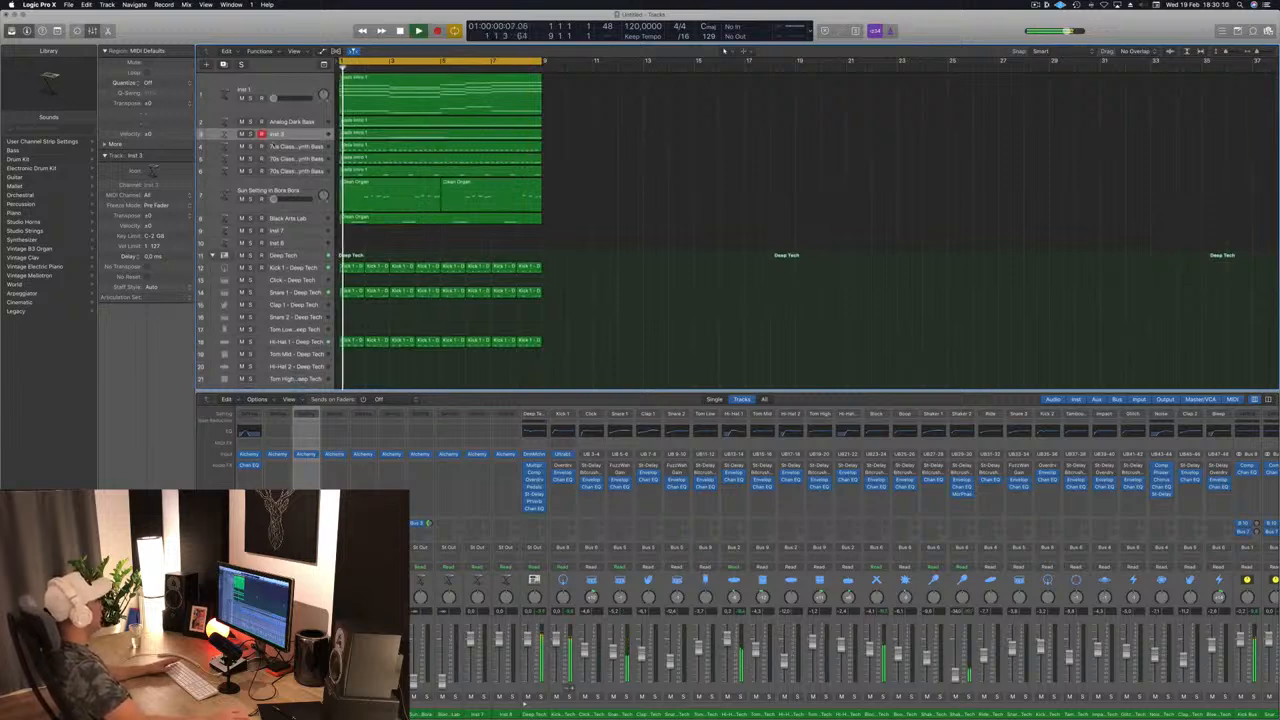
# Add a Channel EQ to the 70s Classic Synth Bass on track 4 and boost its 75 Hz low shelf by 2.5 dB.
pyautogui.press('Down')
pyautogui.press('Down')
pyautogui.press('Return')
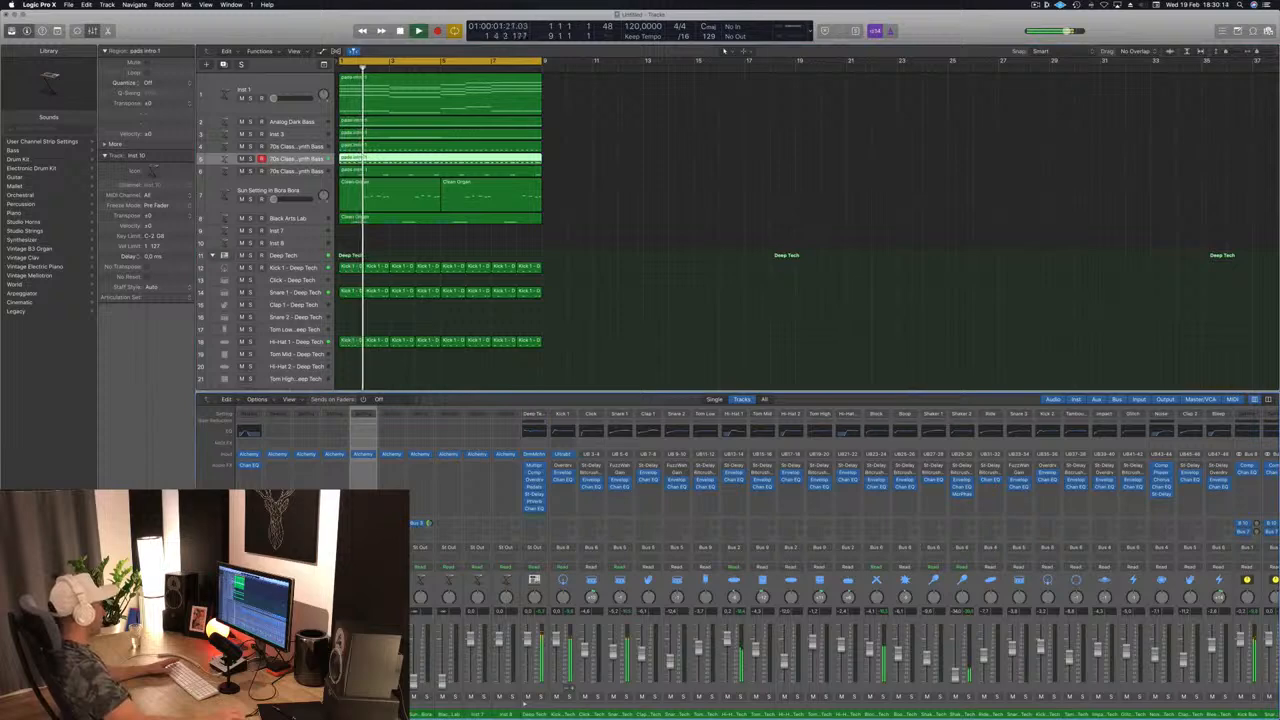
pyautogui.press('Up')
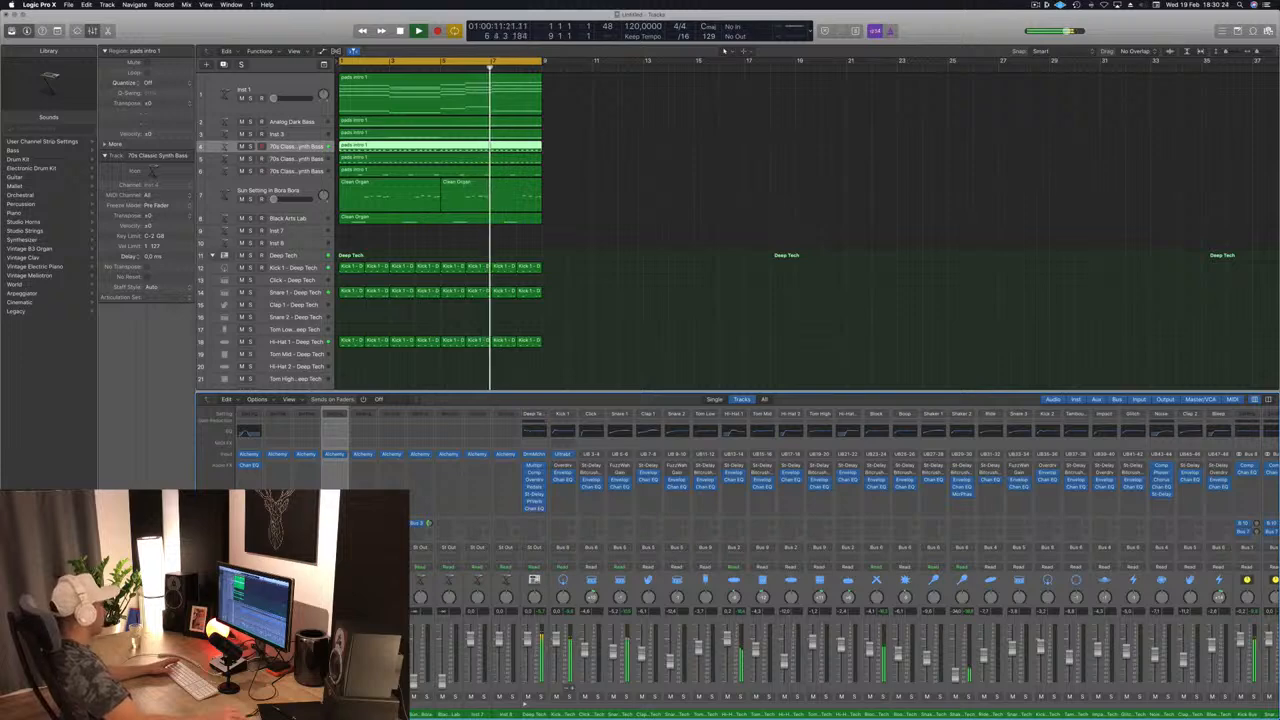
pyautogui.click(334, 432)
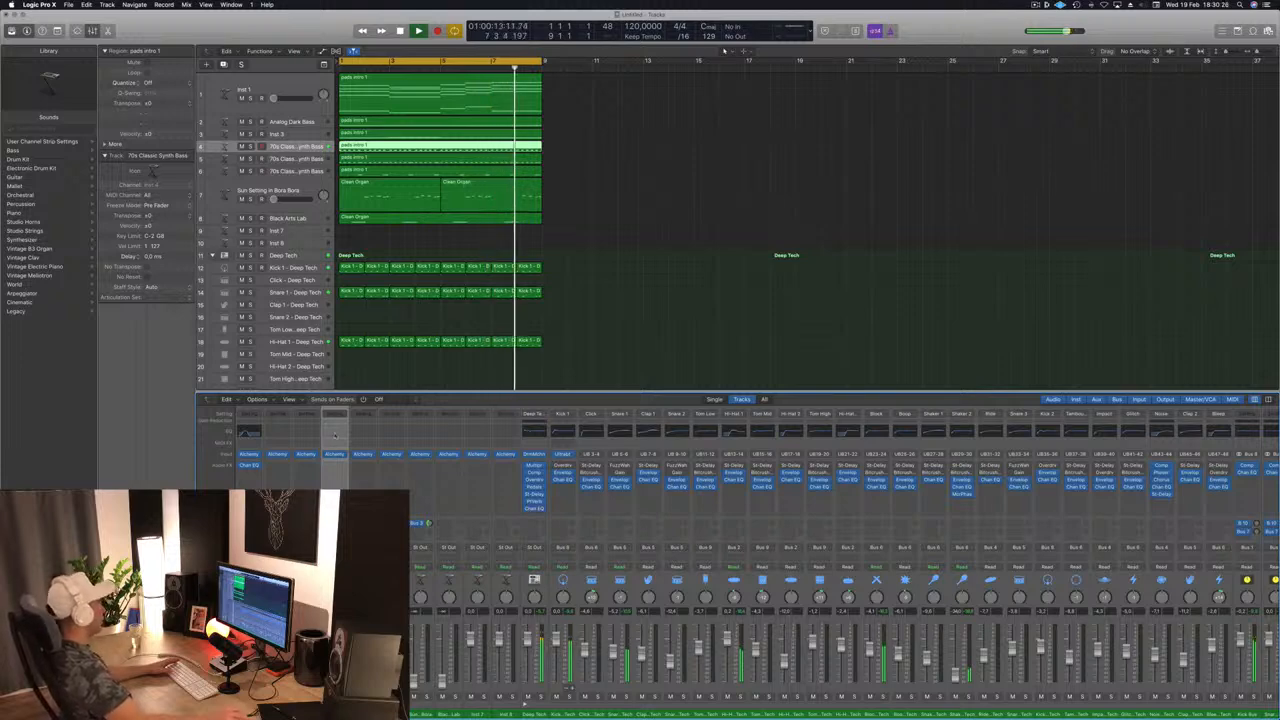
pyautogui.moveTo(323, 26); pyautogui.dragTo(620, 65)
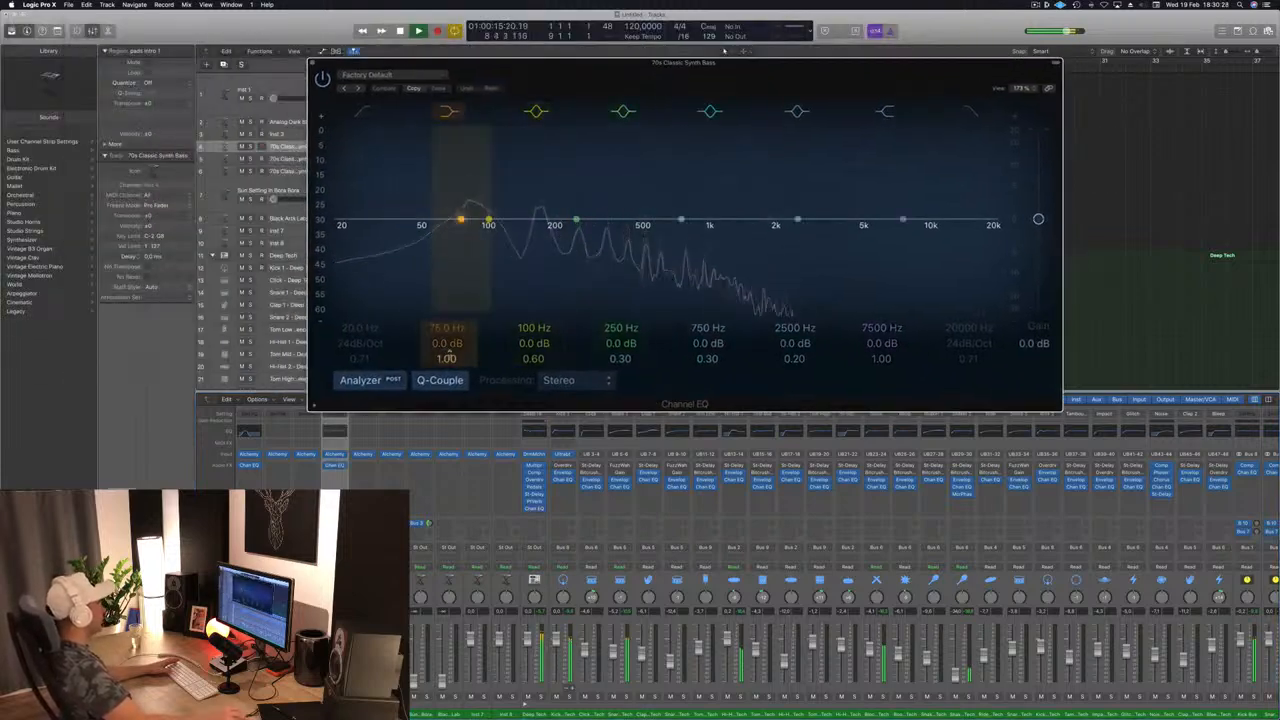
pyautogui.moveTo(447, 345); pyautogui.dragTo(447, 345)
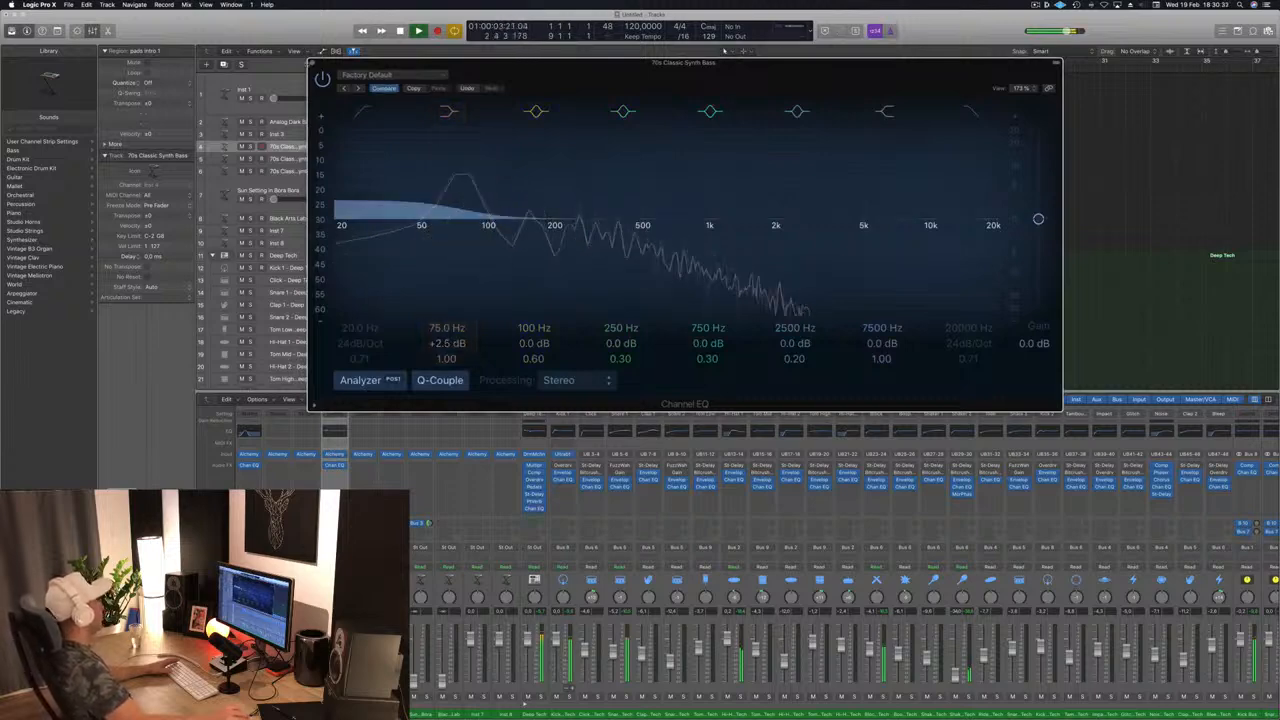
pyautogui.press('super+w')
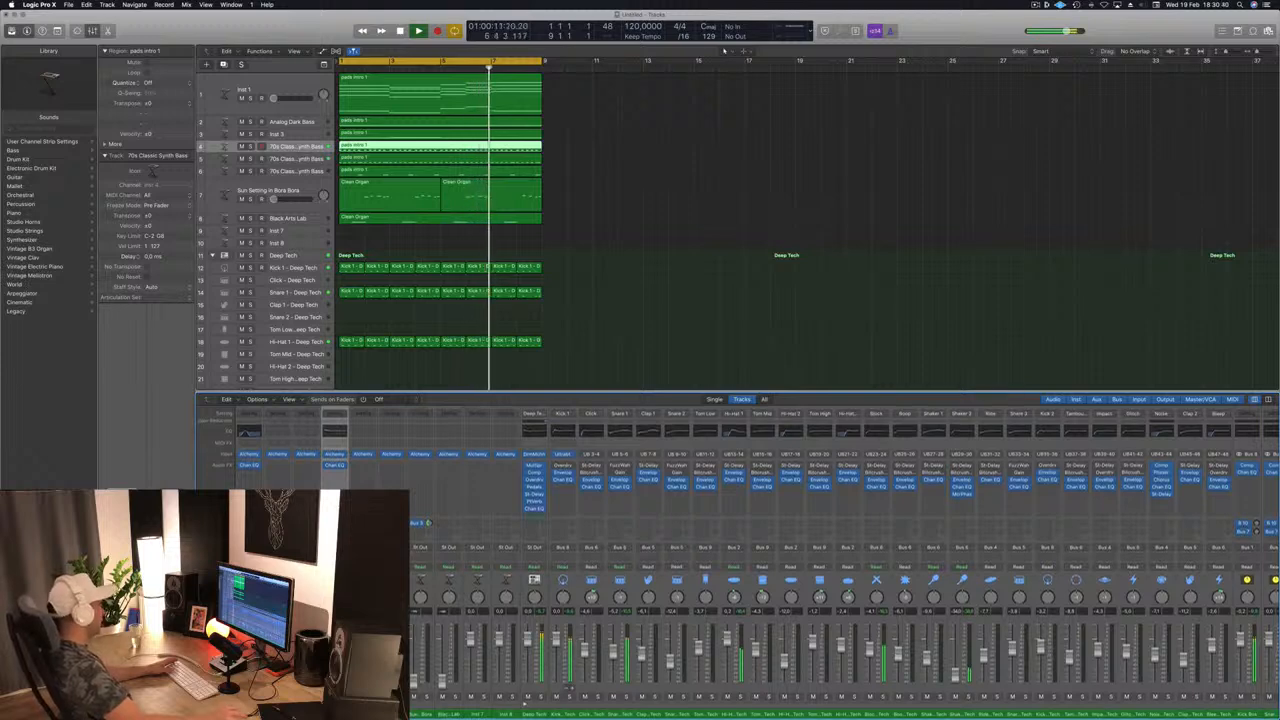
# Add a Channel EQ to the Inst 10 channel and enable a 24 dB/Oct low cut at 118 Hz.
pyautogui.click(370, 432)
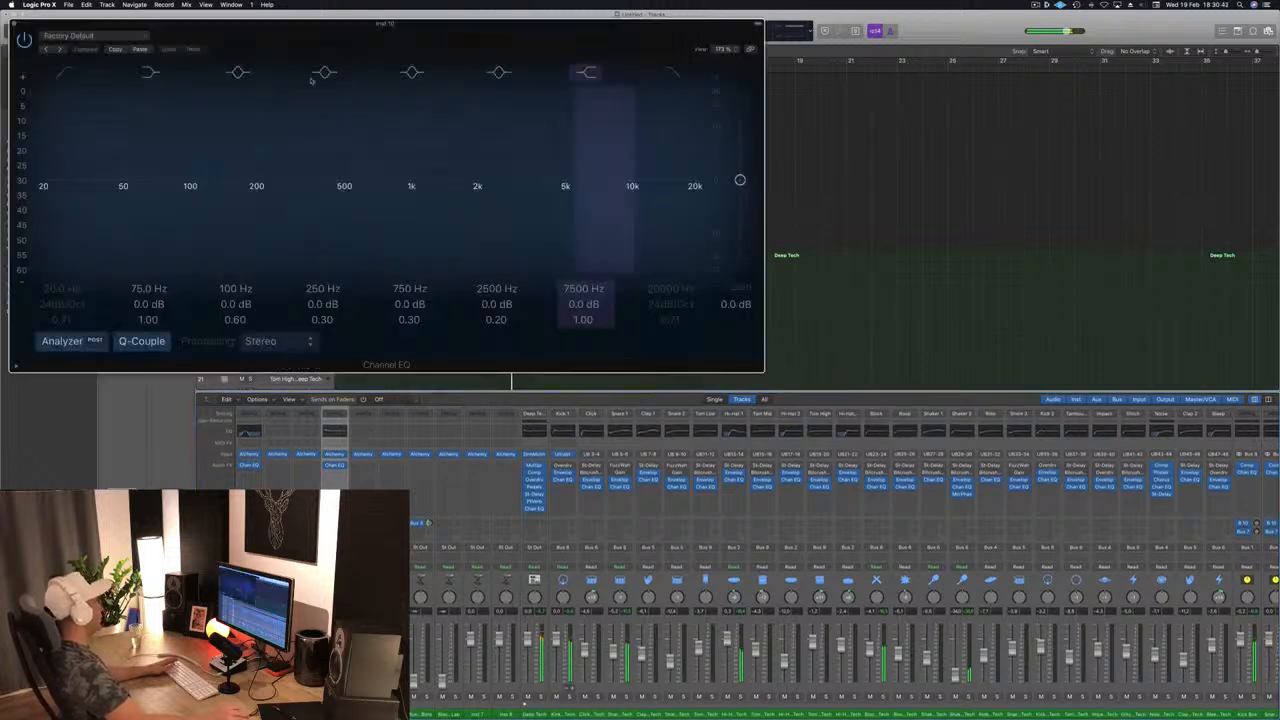
pyautogui.click(202, 107)
pyautogui.moveTo(213, 216); pyautogui.dragTo(353, 236)
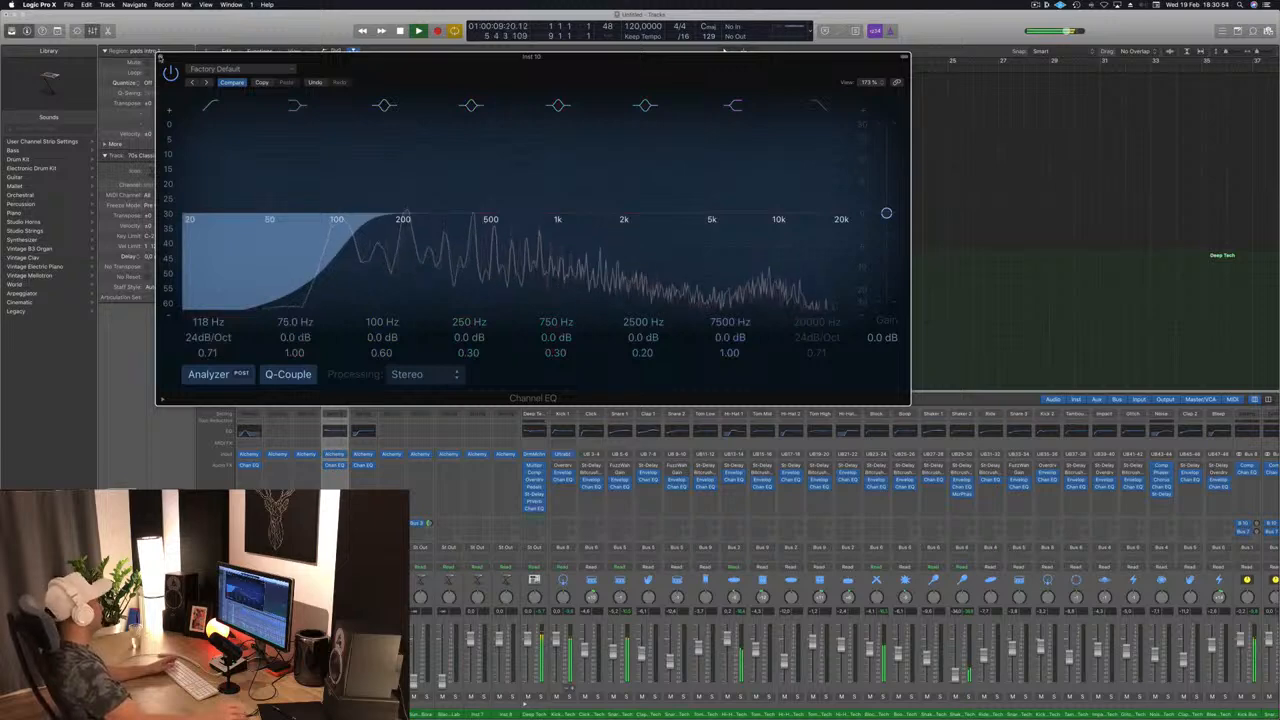
pyautogui.press('super+w')
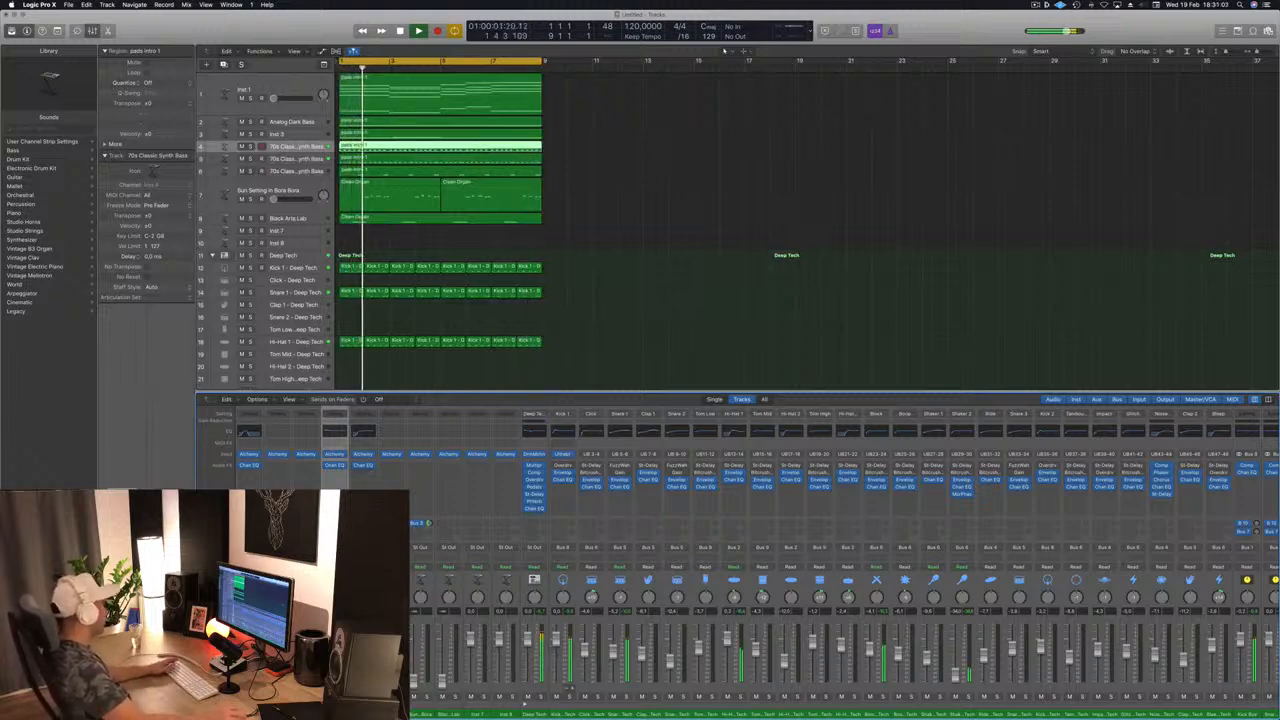
# Route the 70s Classic Synth Bass and Inst 10 channels together to a shared bus and solo its aux, Aux 34.
pyautogui.keyDown('shift'); pyautogui.click(363, 712); pyautogui.keyUp('shift')
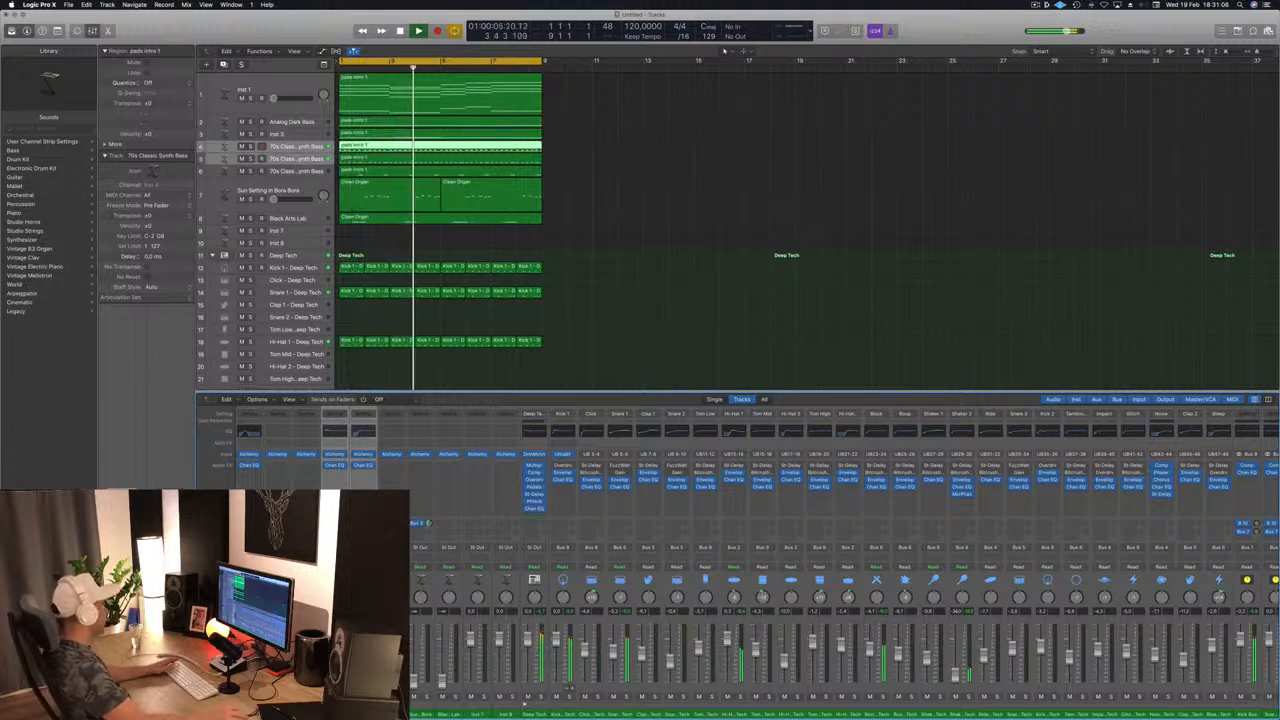
pyautogui.click(424, 523)
pyautogui.click(455, 494)
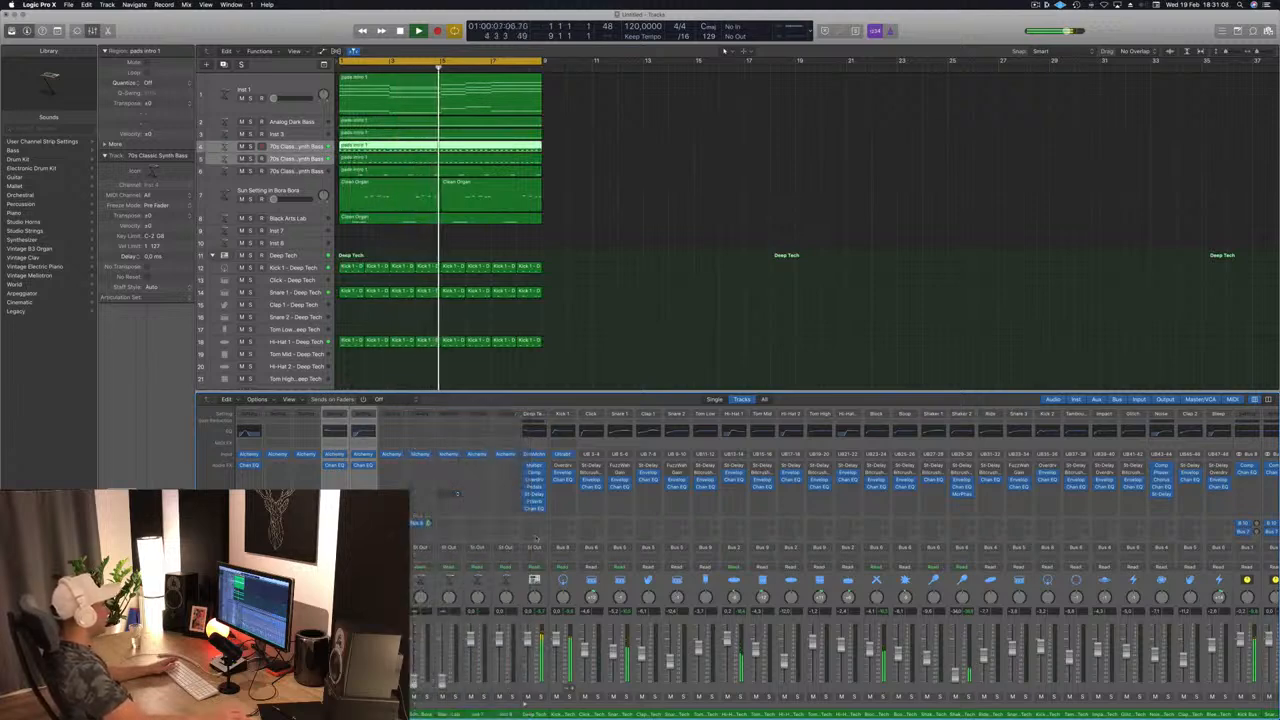
pyautogui.hscroll(10, 721, 538)
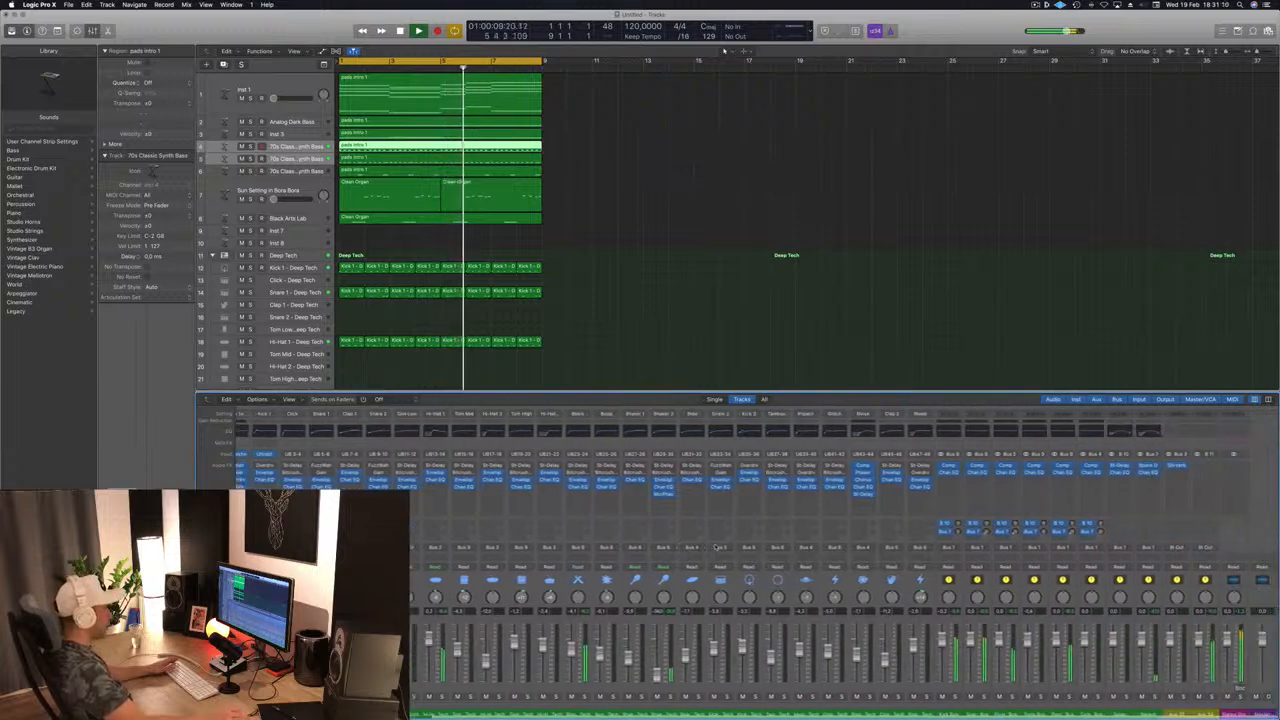
pyautogui.click(1214, 697)
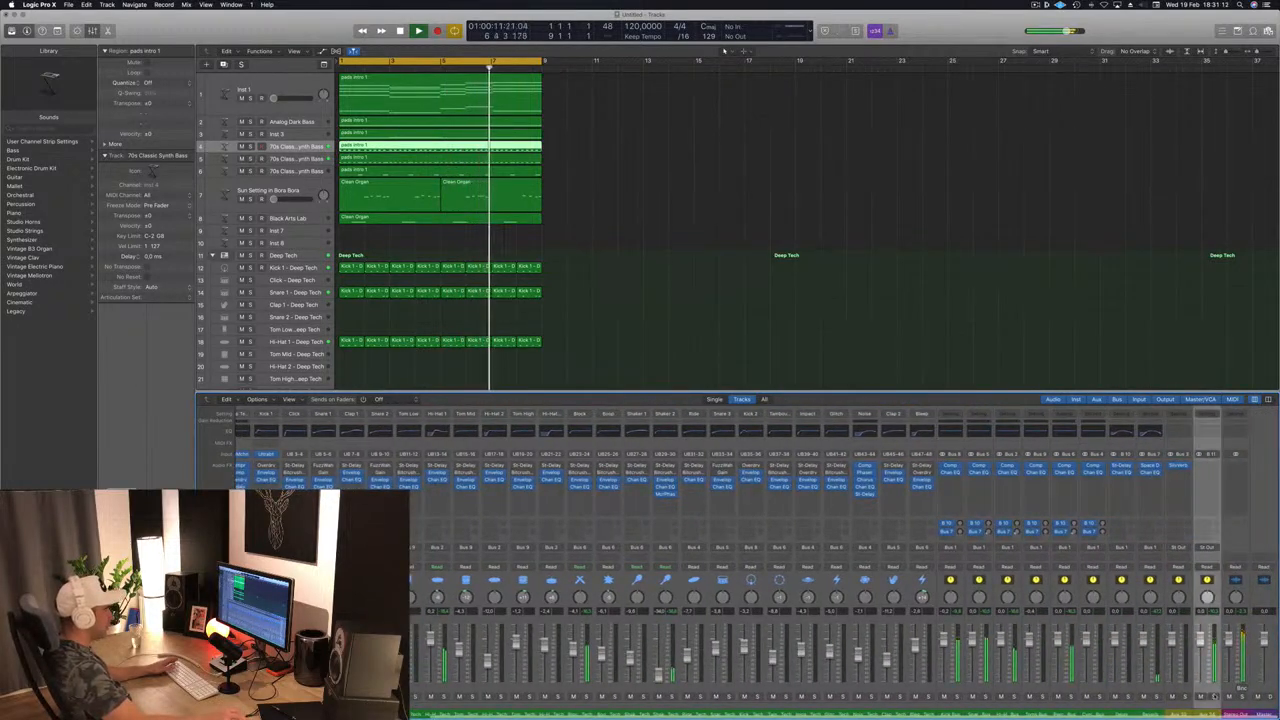
pyautogui.click(1214, 697)
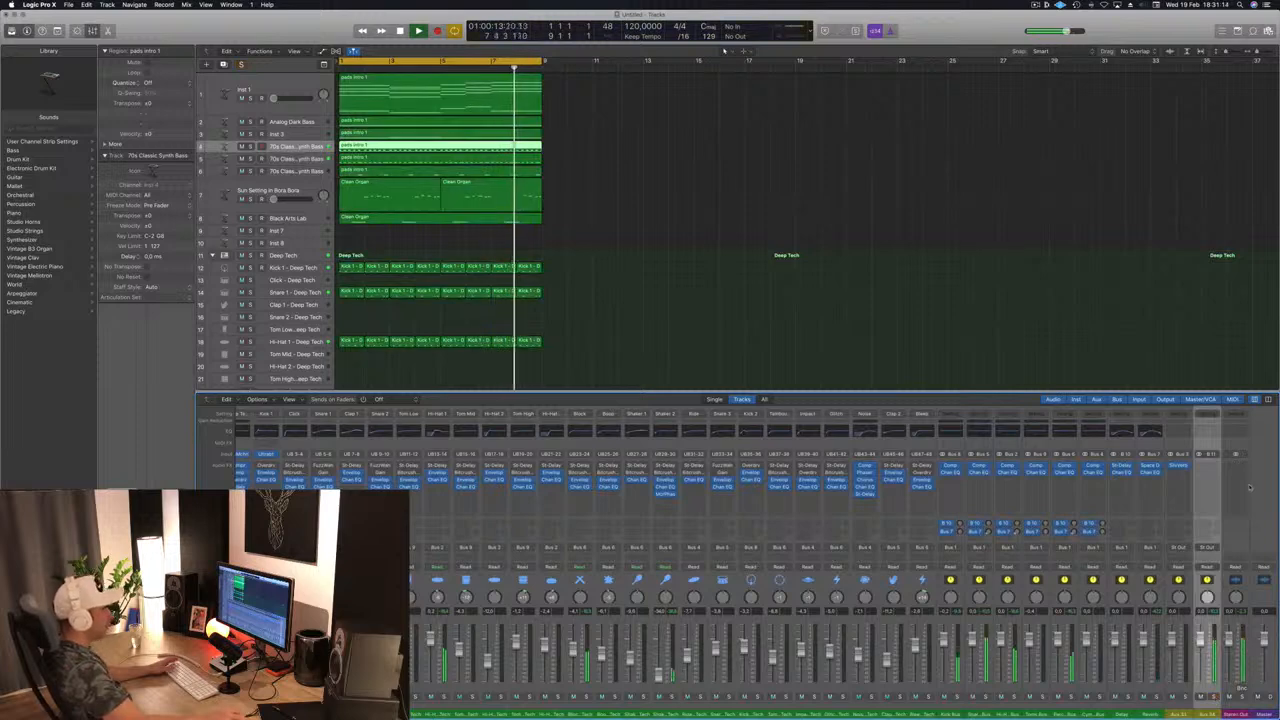
# Insert a stereo Compressor on Aux 34, raise its ratio, and close the plug-in window.
pyautogui.click(1207, 465)
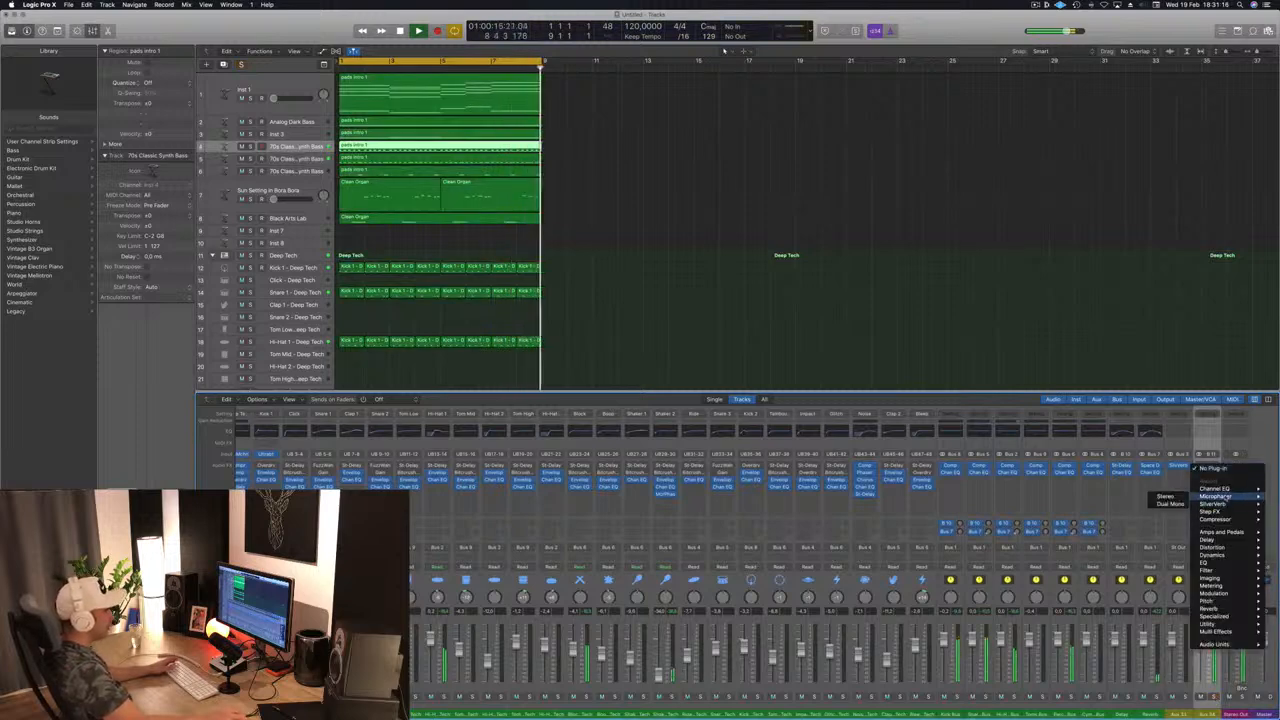
pyautogui.moveTo(1215, 520)
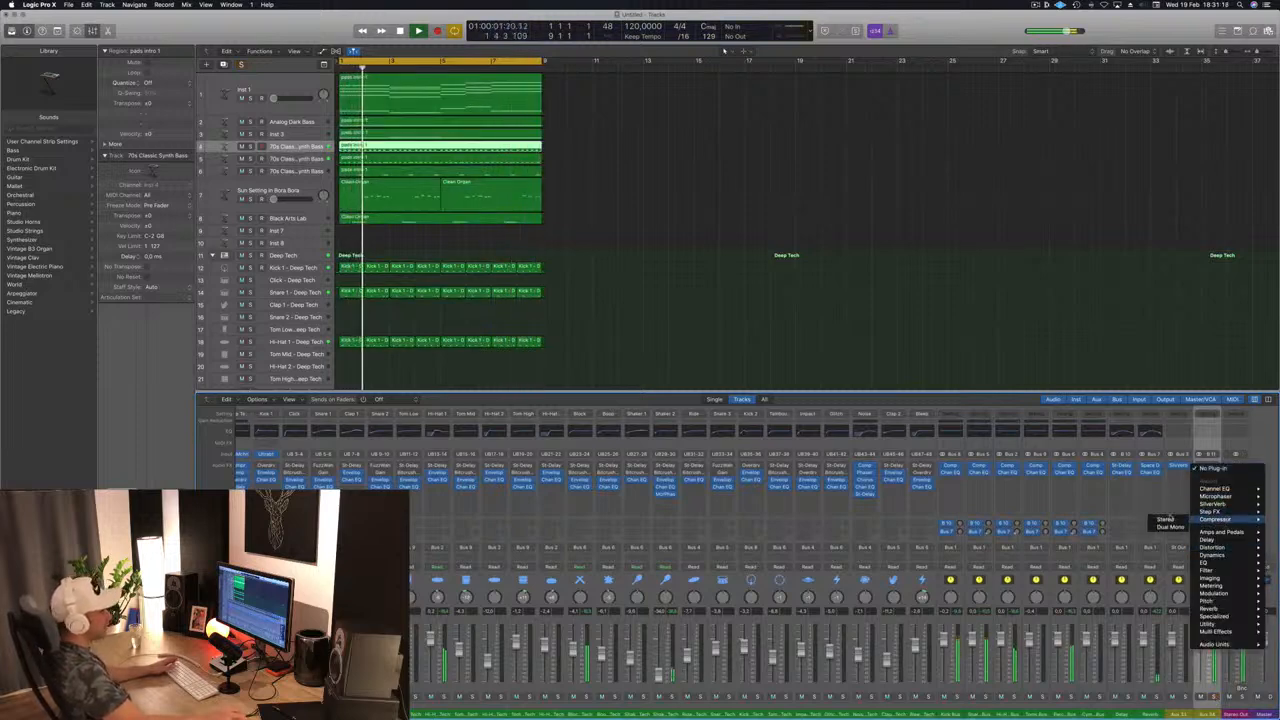
pyautogui.click(1167, 520)
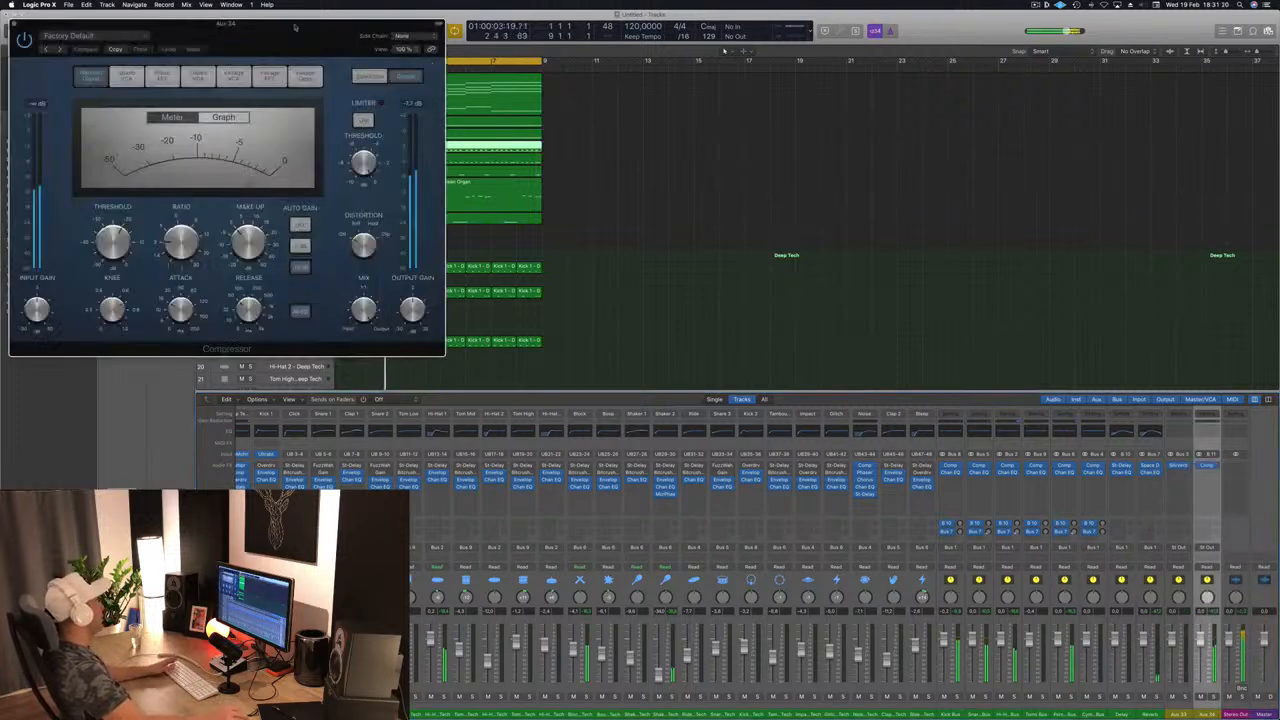
pyautogui.moveTo(584, 414); pyautogui.dragTo(588, 386)
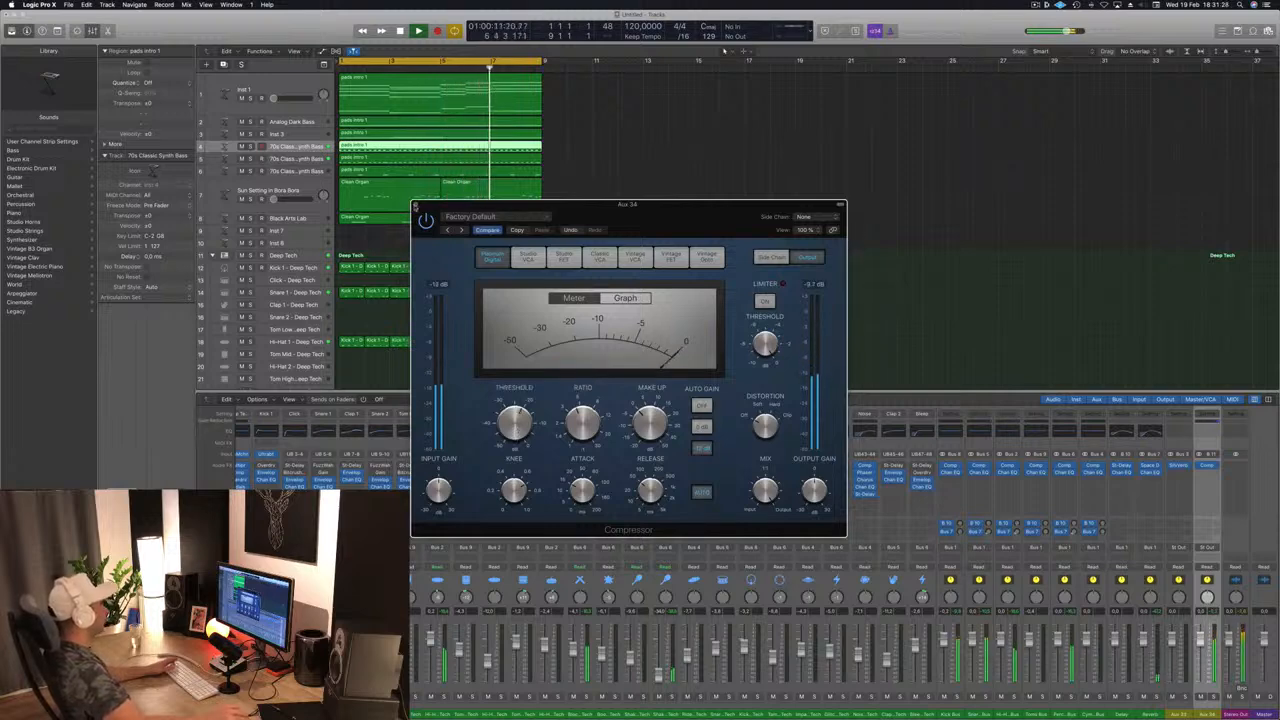
pyautogui.press('super+w')
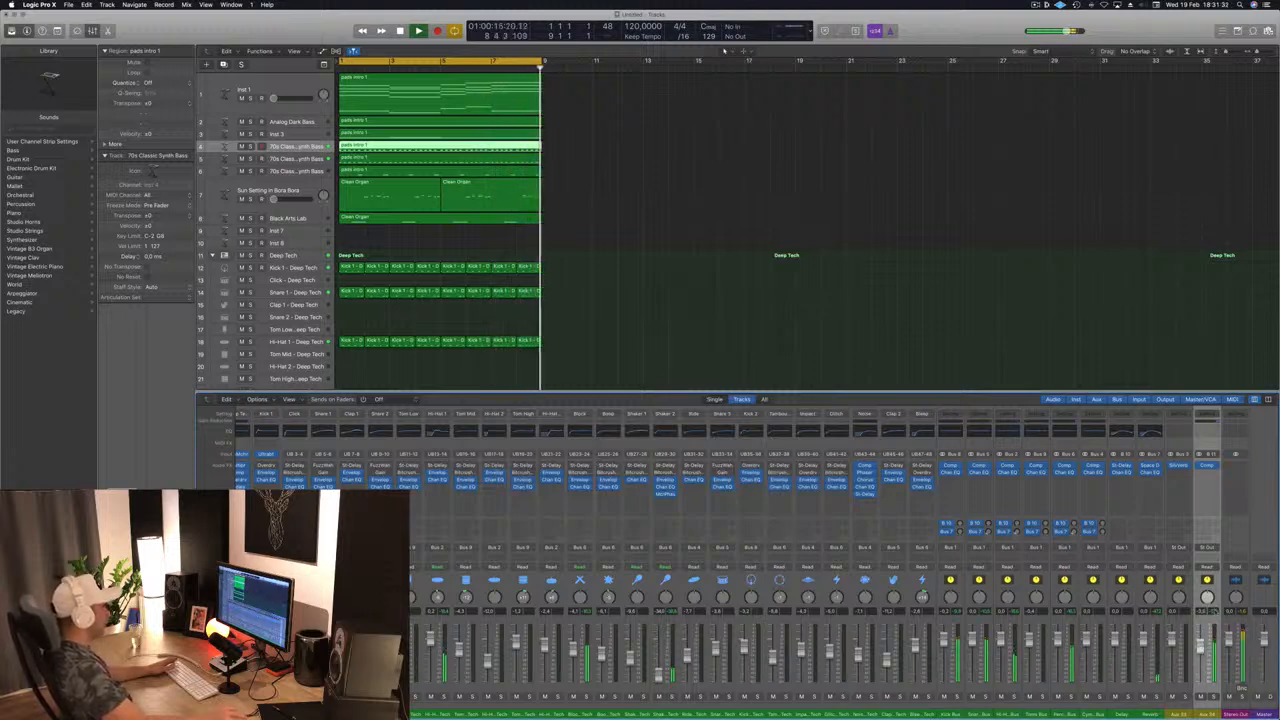
# Reopen the Compressor on Aux 34 to check its gain reduction during playback, and close it.
pyautogui.click(1207, 465)
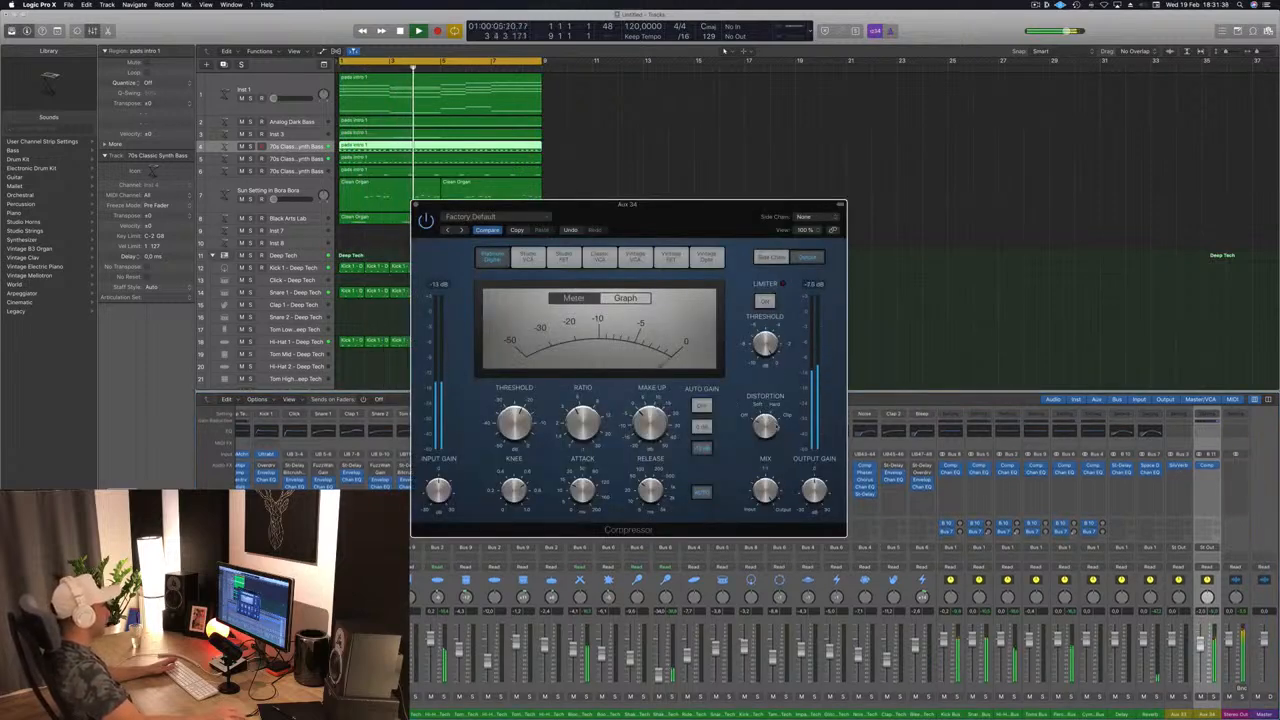
pyautogui.moveTo(717, 224); pyautogui.dragTo(769, 286)
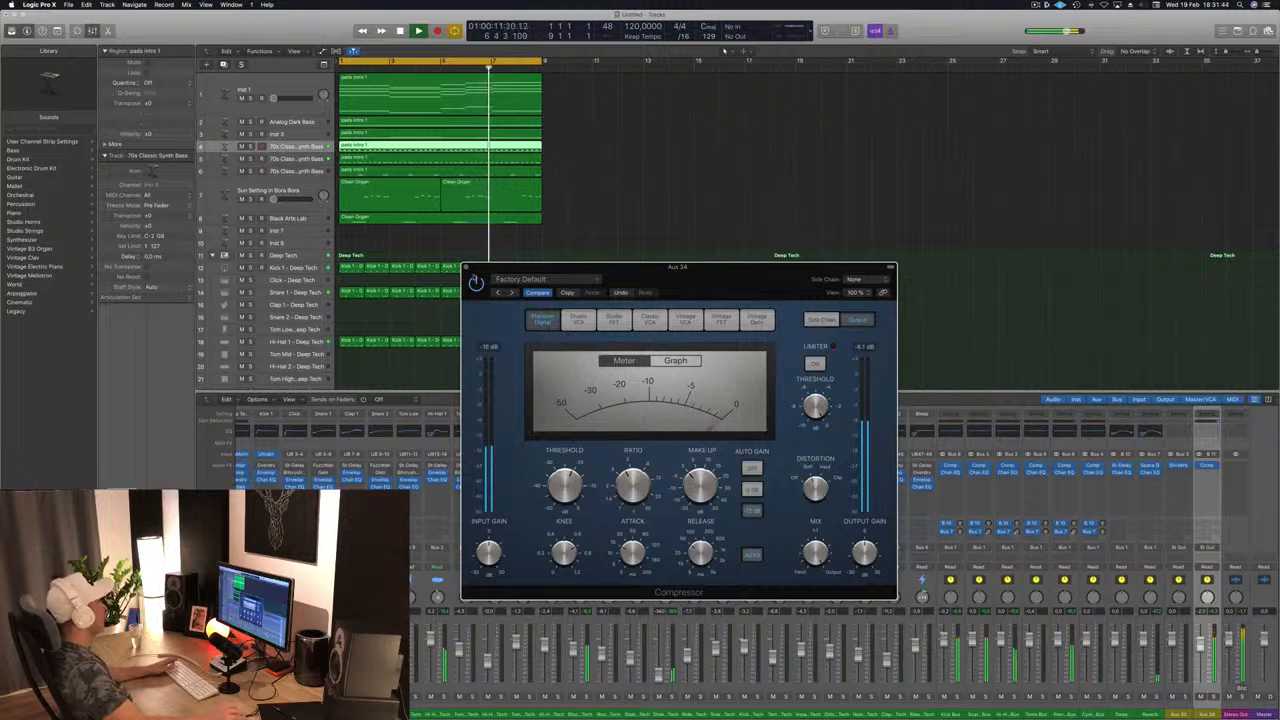
pyautogui.click(466, 267)
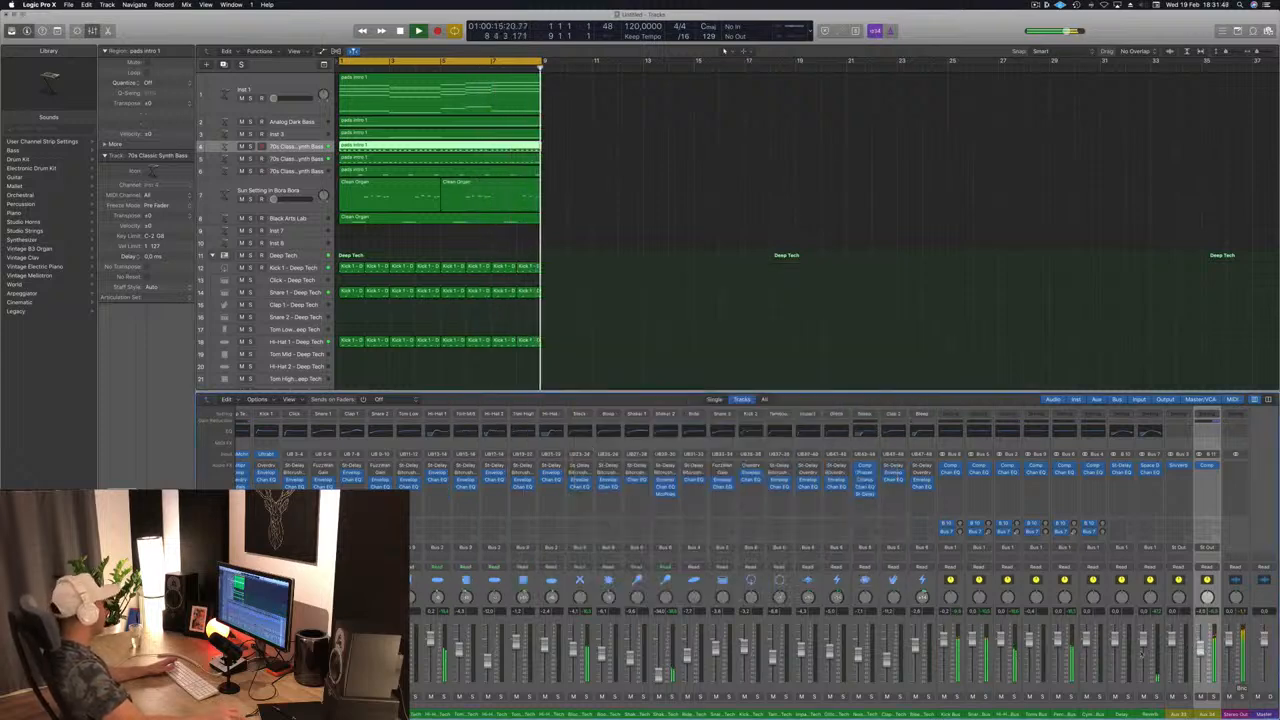
# Rename the Inst 1 track as ARP.
pyautogui.hscroll(-4, 1202, 651)
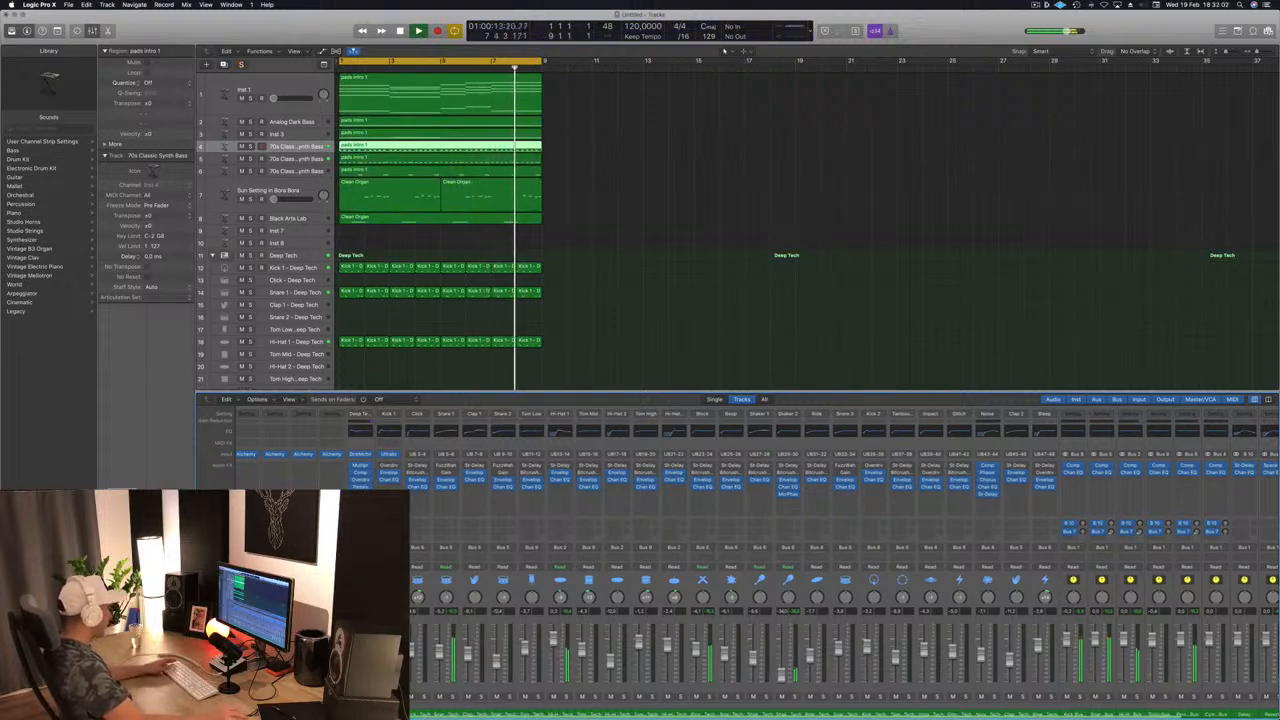
pyautogui.hscroll(-3, 481, 688)
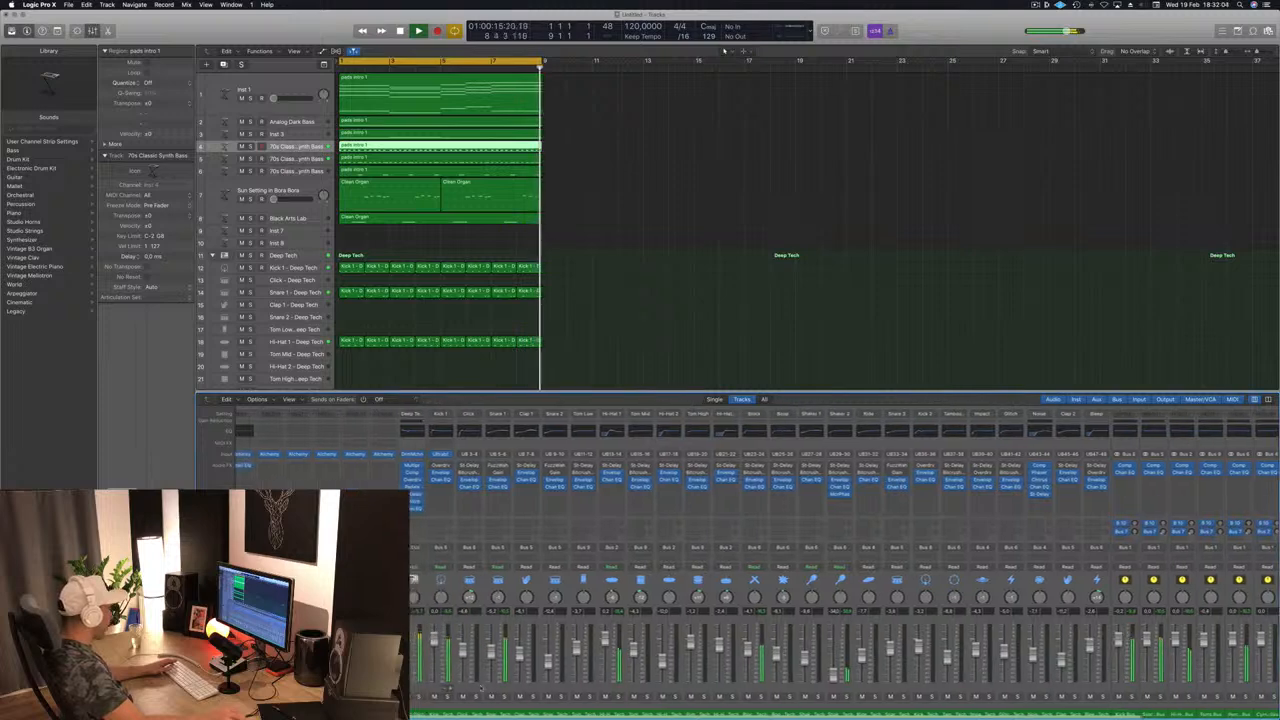
pyautogui.hscroll(-4, 481, 688)
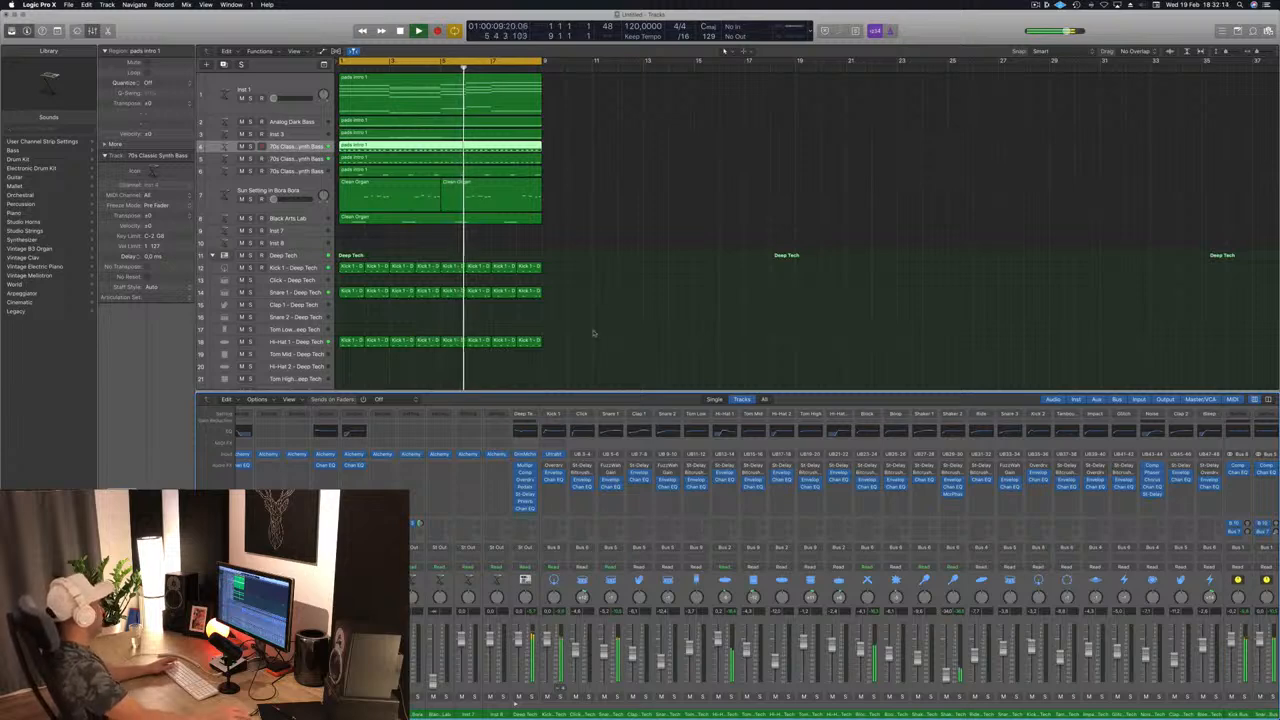
pyautogui.click(300, 87)
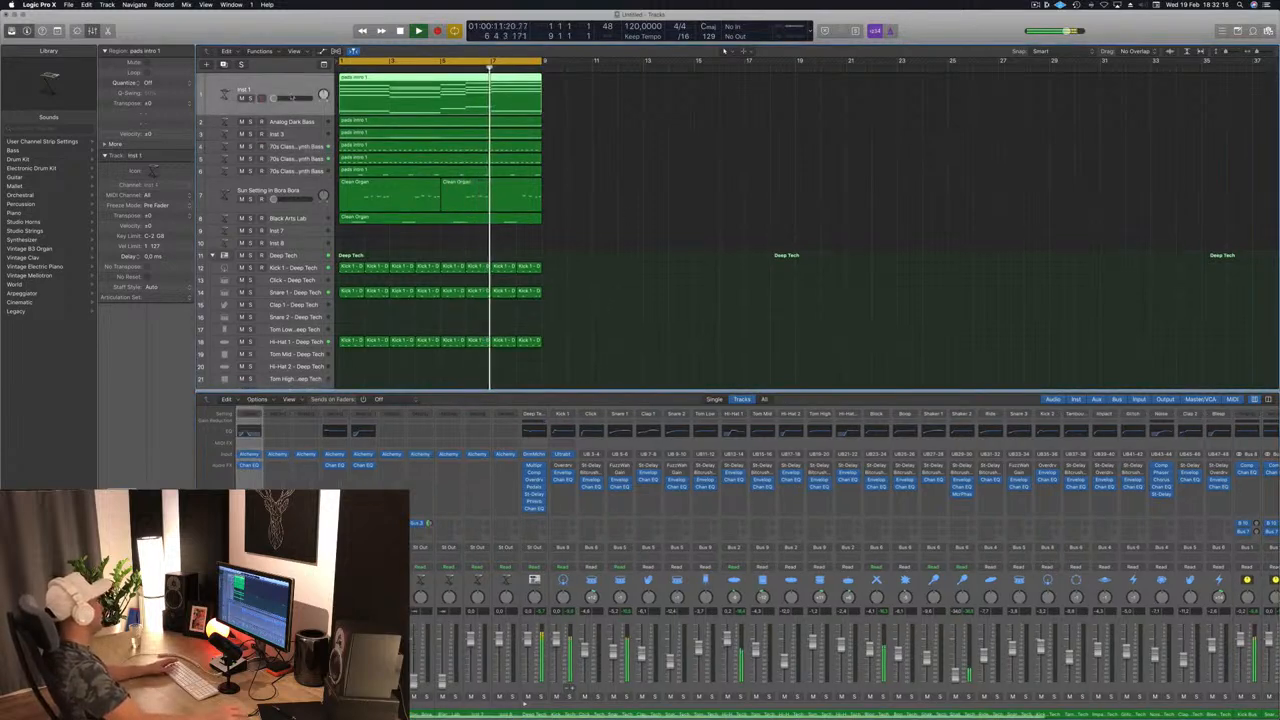
pyautogui.doubleClick(300, 88)
pyautogui.write('ARP')
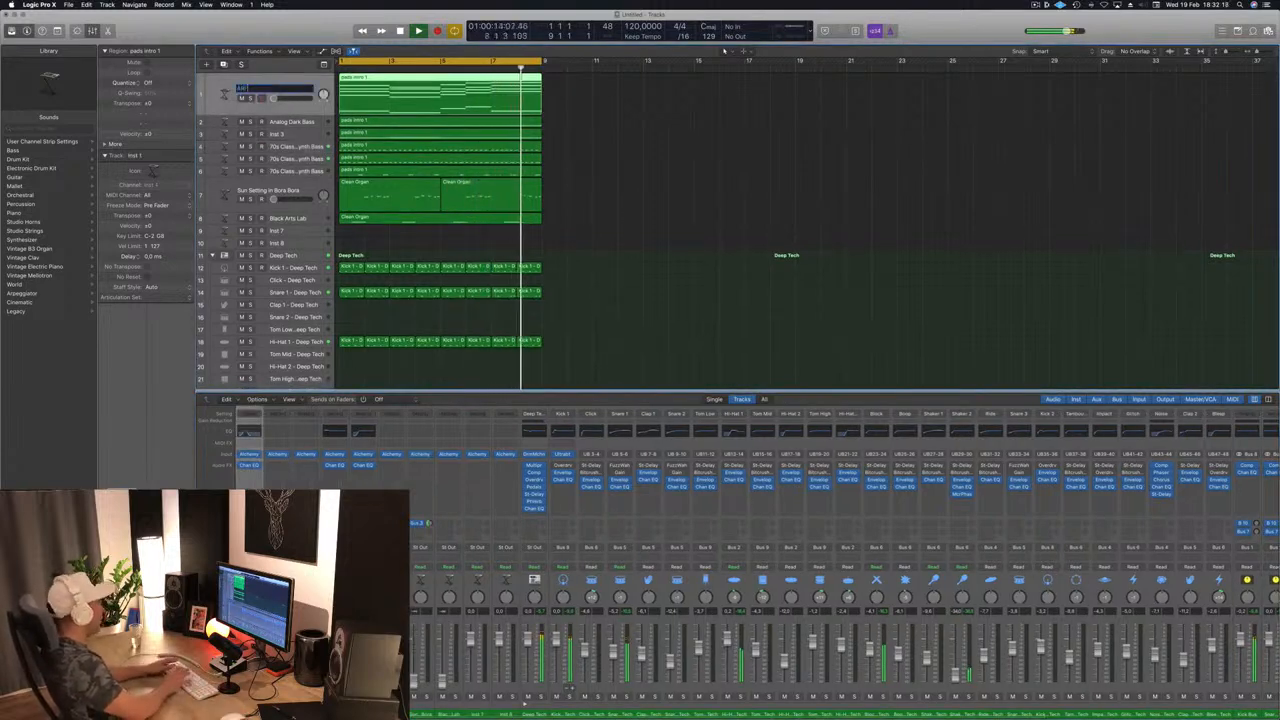
pyautogui.press('Return')
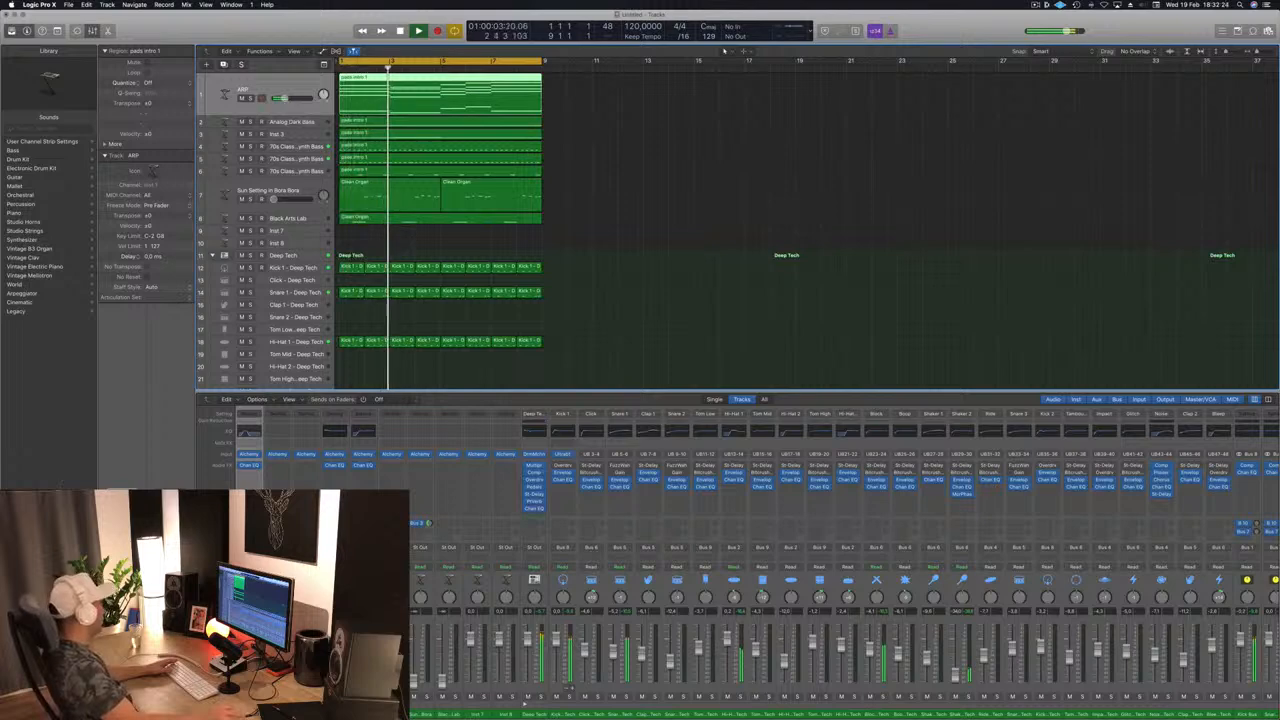
# Raise the high cut of the ARP track's Channel EQ to 580 Hz with a Q of 0.64.
pyautogui.click(249, 465)
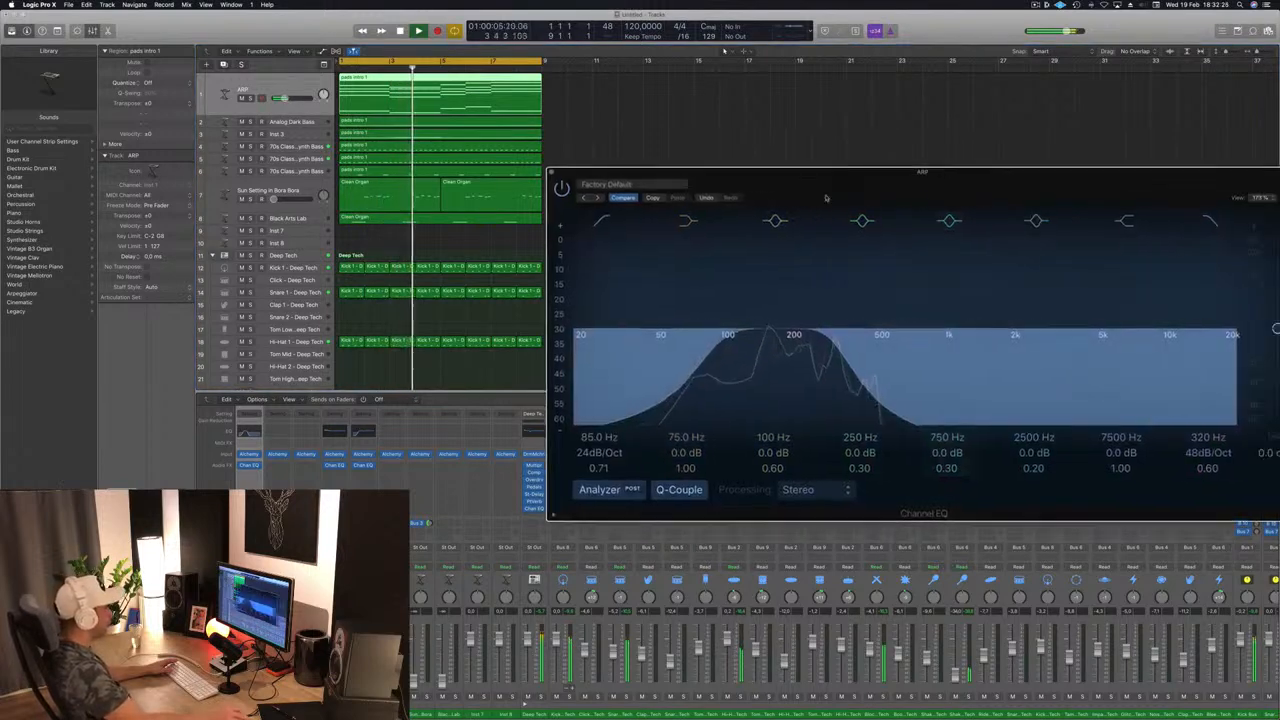
pyautogui.moveTo(960, 172); pyautogui.dragTo(741, 164)
pyautogui.moveTo(666, 343); pyautogui.dragTo(720, 344)
pyautogui.click(720, 120)
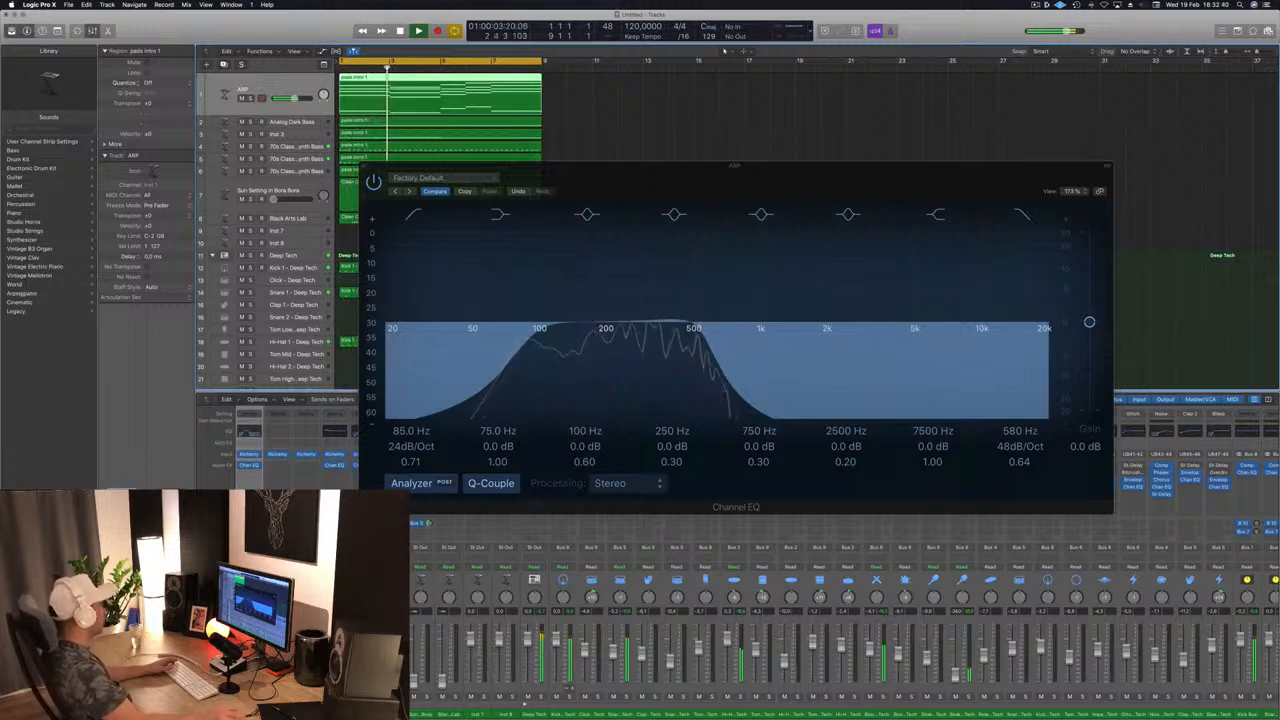
pyautogui.moveTo(896, 181); pyautogui.dragTo(831, 228)
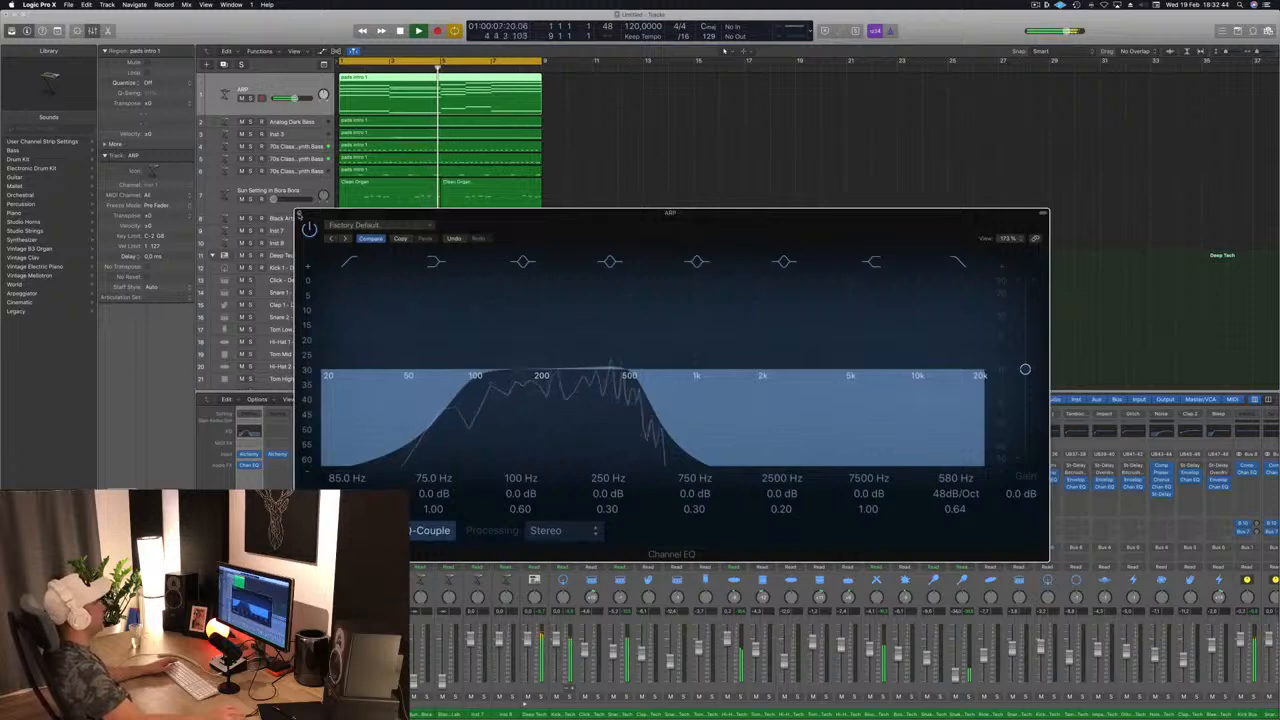
# Reopen the ARP track's Channel EQ, raise its high cut to 15800 Hz, and close the plug-in window.
pyautogui.click(299, 214)
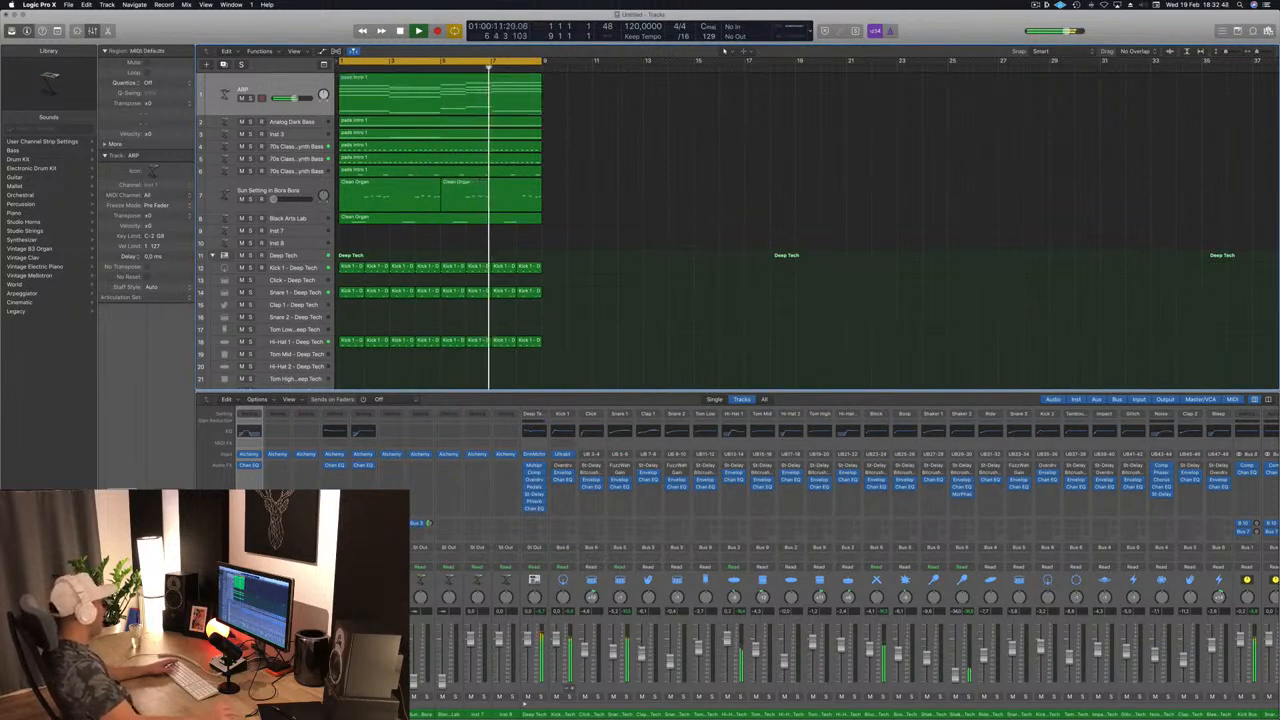
pyautogui.click(249, 433)
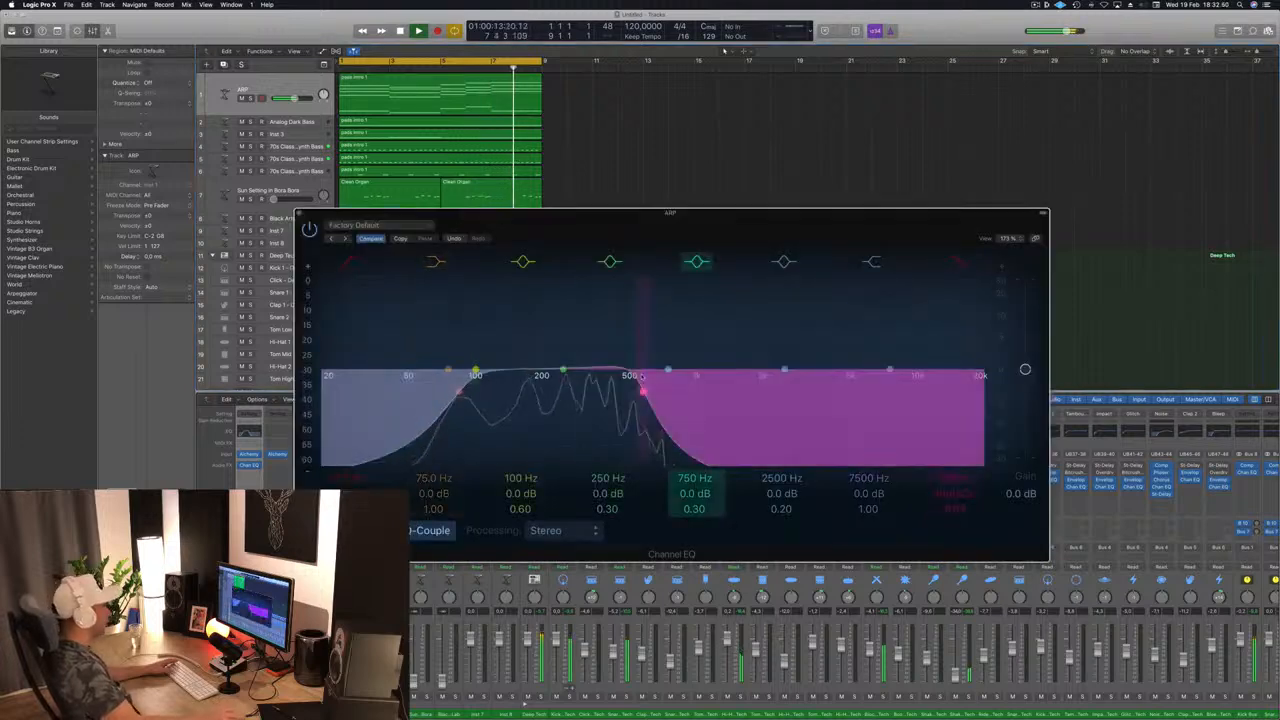
pyautogui.moveTo(737, 389); pyautogui.dragTo(963, 391)
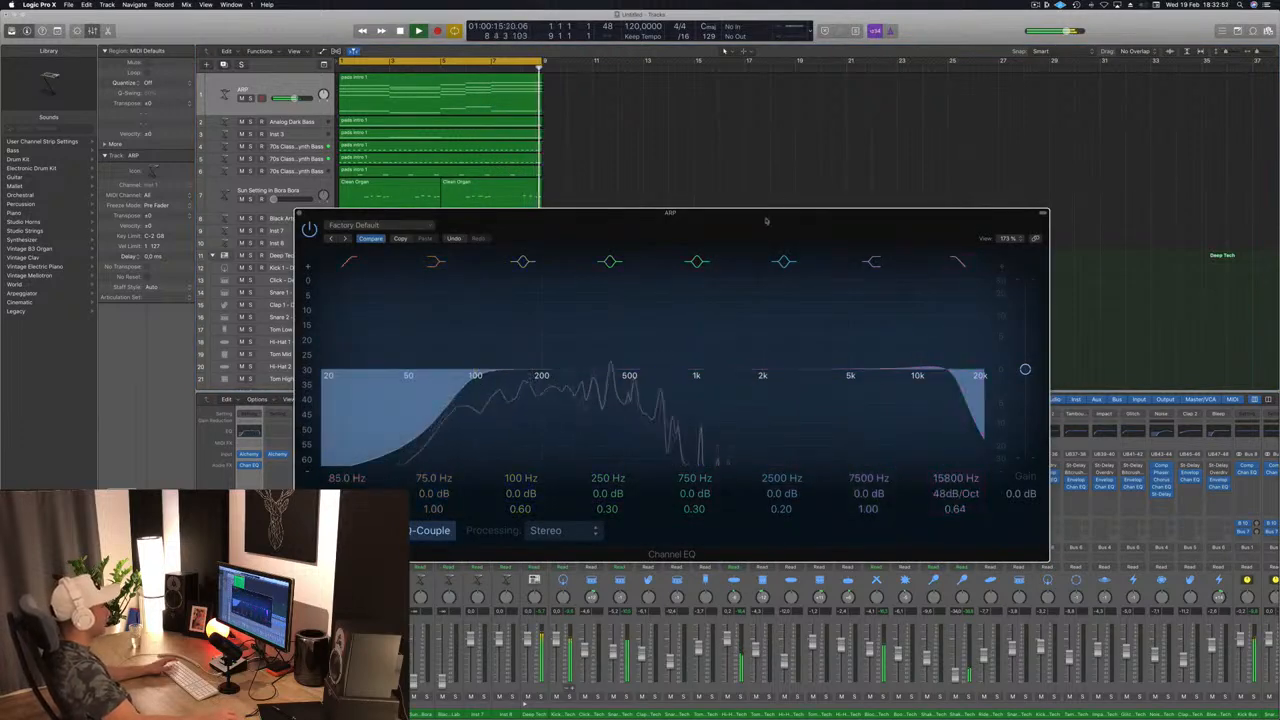
pyautogui.moveTo(766, 221); pyautogui.dragTo(1043, 252)
pyautogui.click(577, 244)
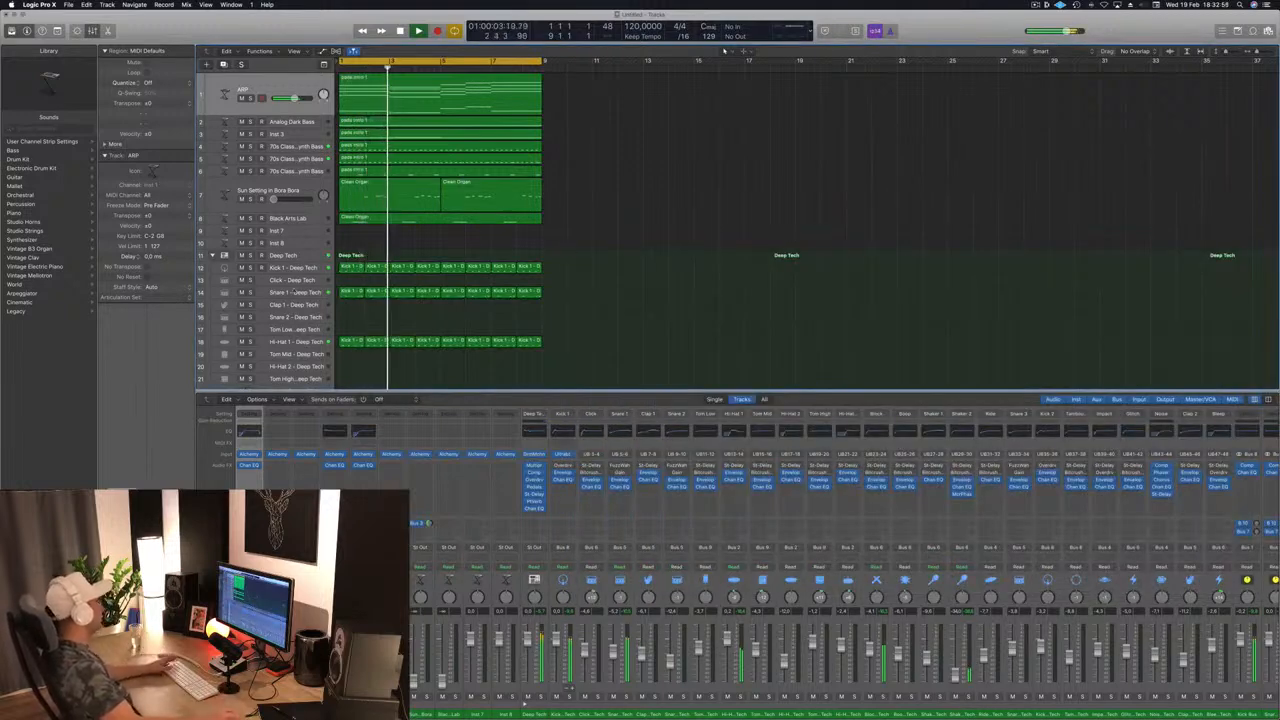
# Lower the level of the Snare 1 - Deep Tech track during playback, and stop the loop.
pyautogui.click(294, 294)
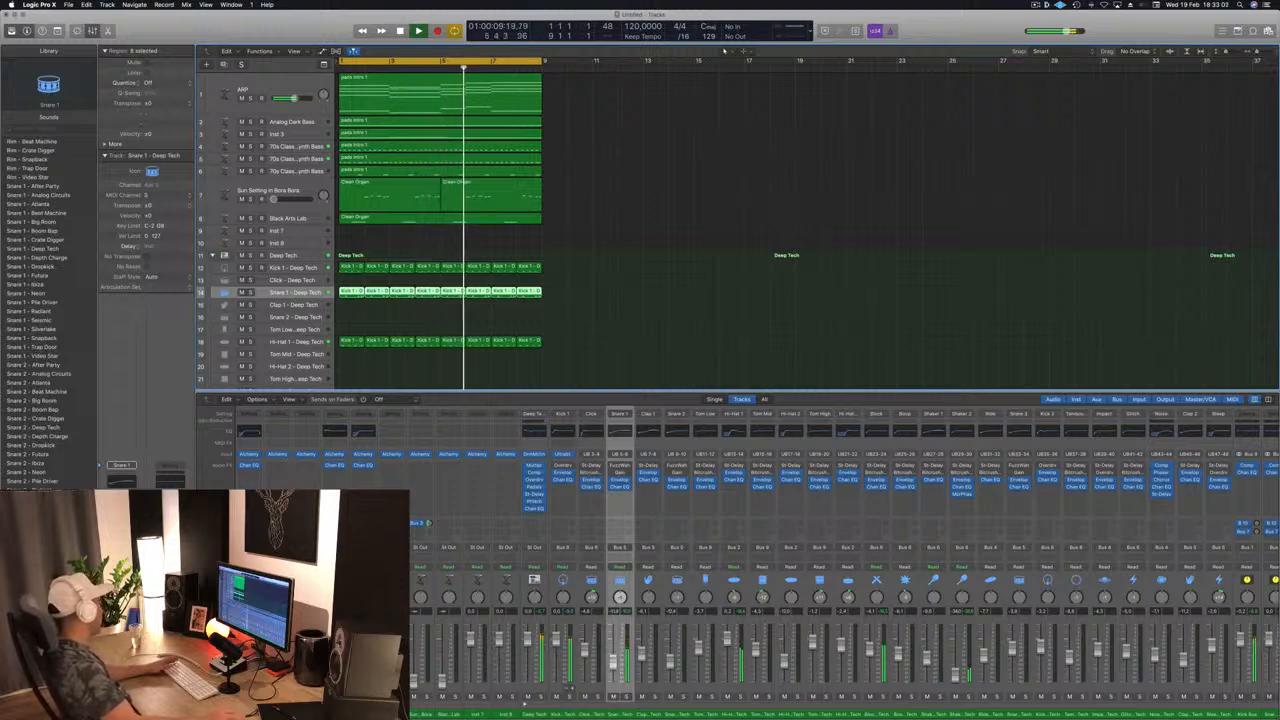
pyautogui.click(677, 194)
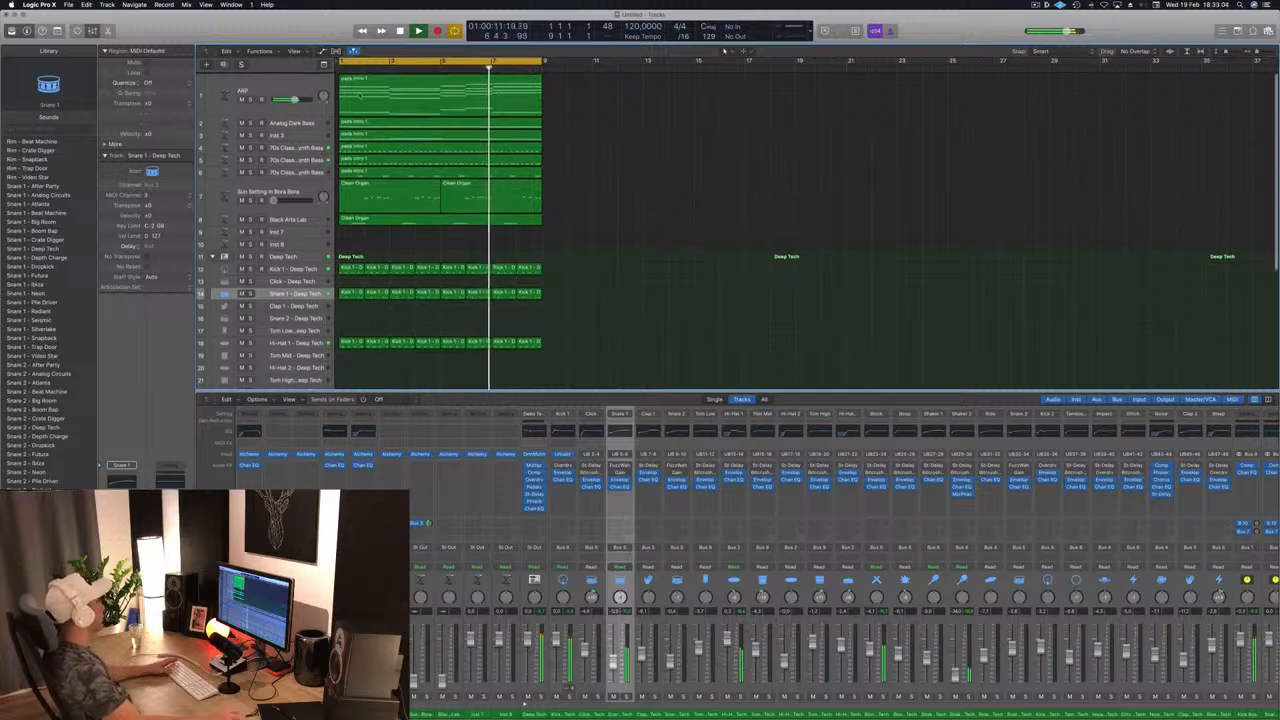
pyautogui.click(291, 97)
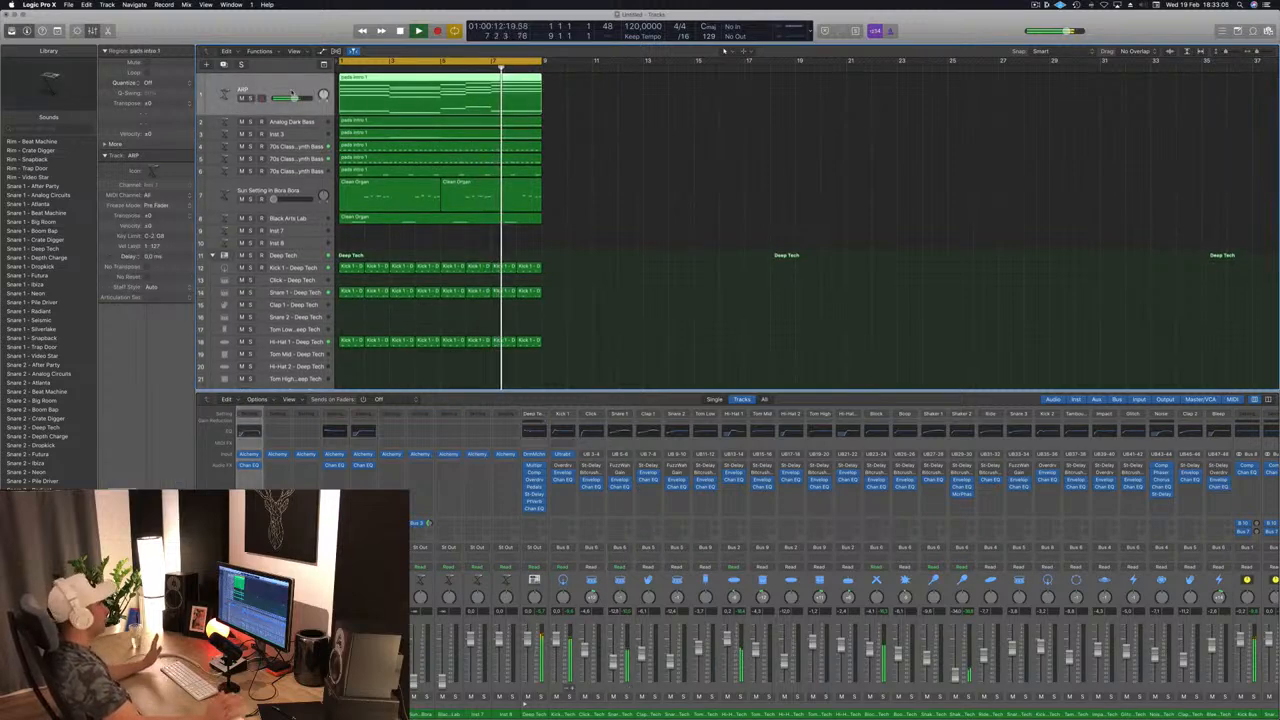
pyautogui.click(634, 140)
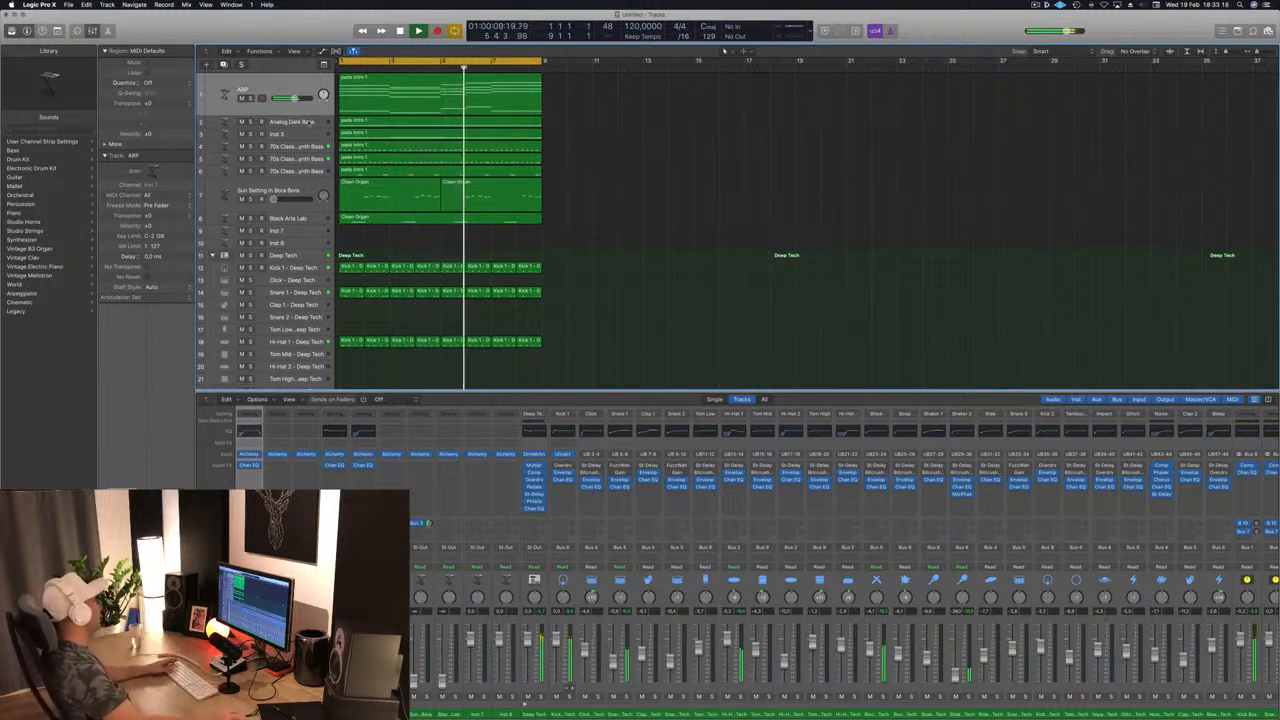
pyautogui.click(305, 121)
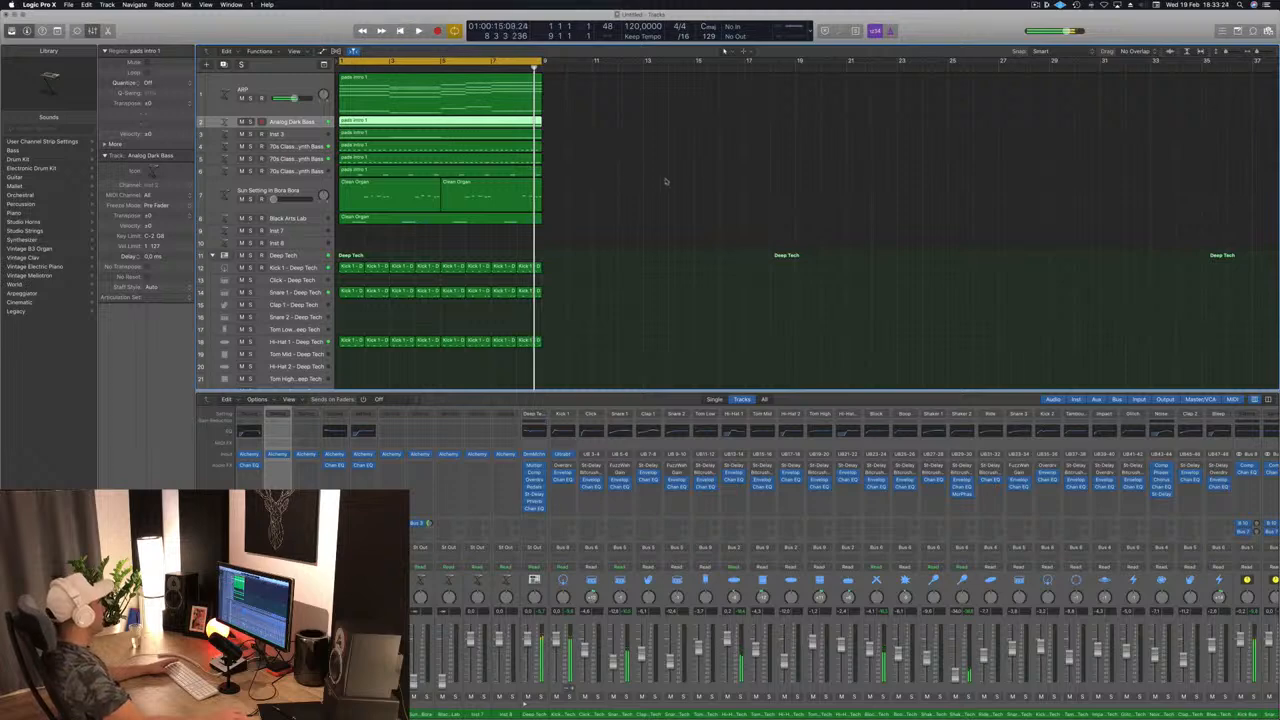
# Add a send to Bus 12 on the Kick 1 - Deep Tech track and turn its send level up.
pyautogui.click(300, 268)
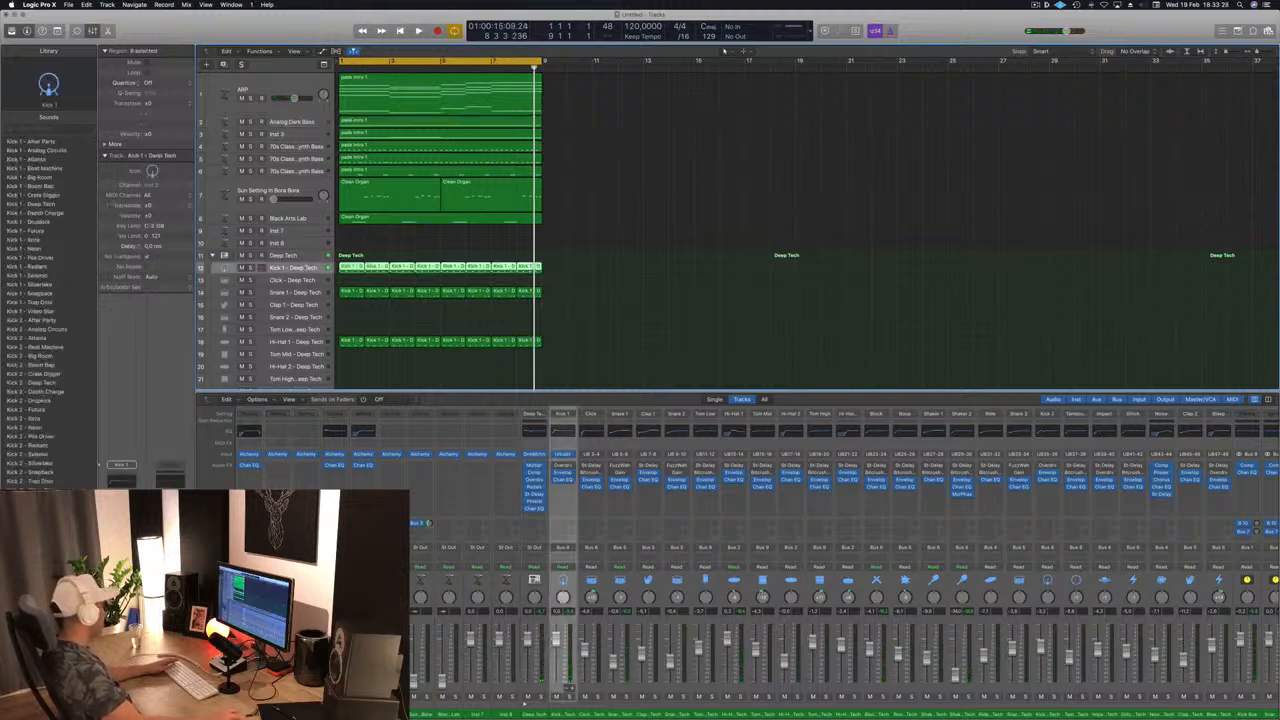
pyautogui.click(121, 550)
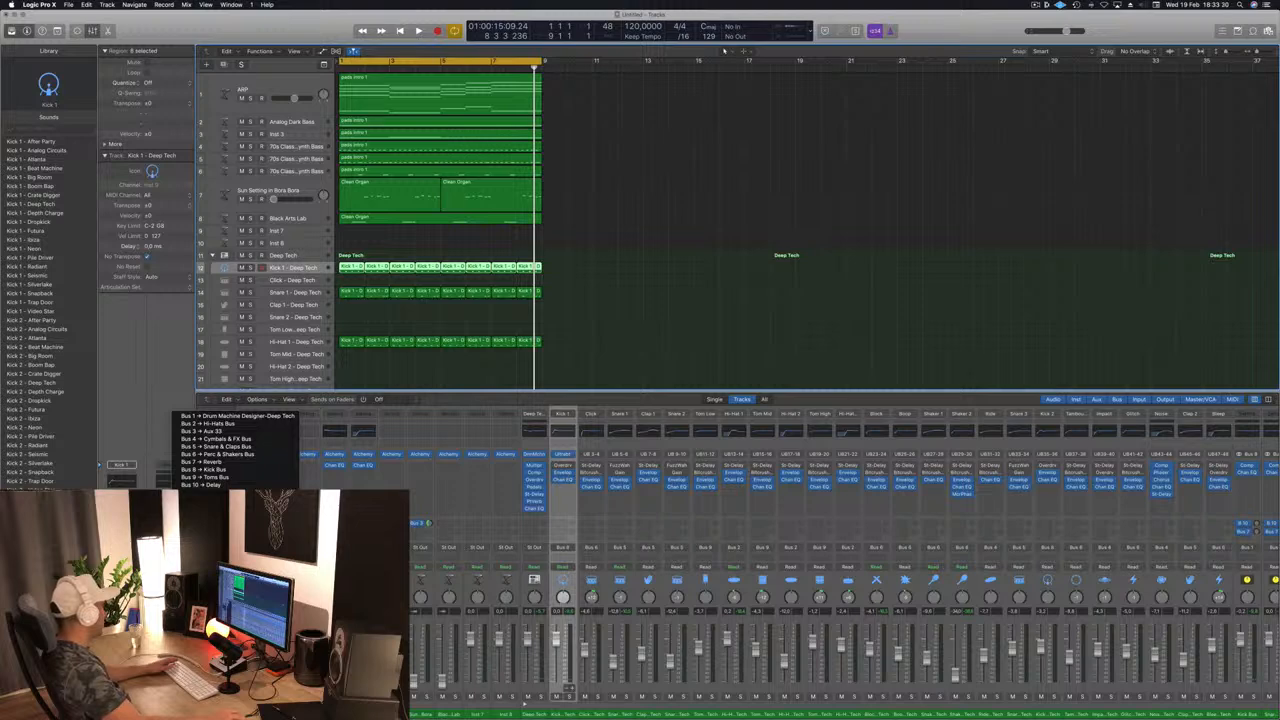
pyautogui.press('Escape')
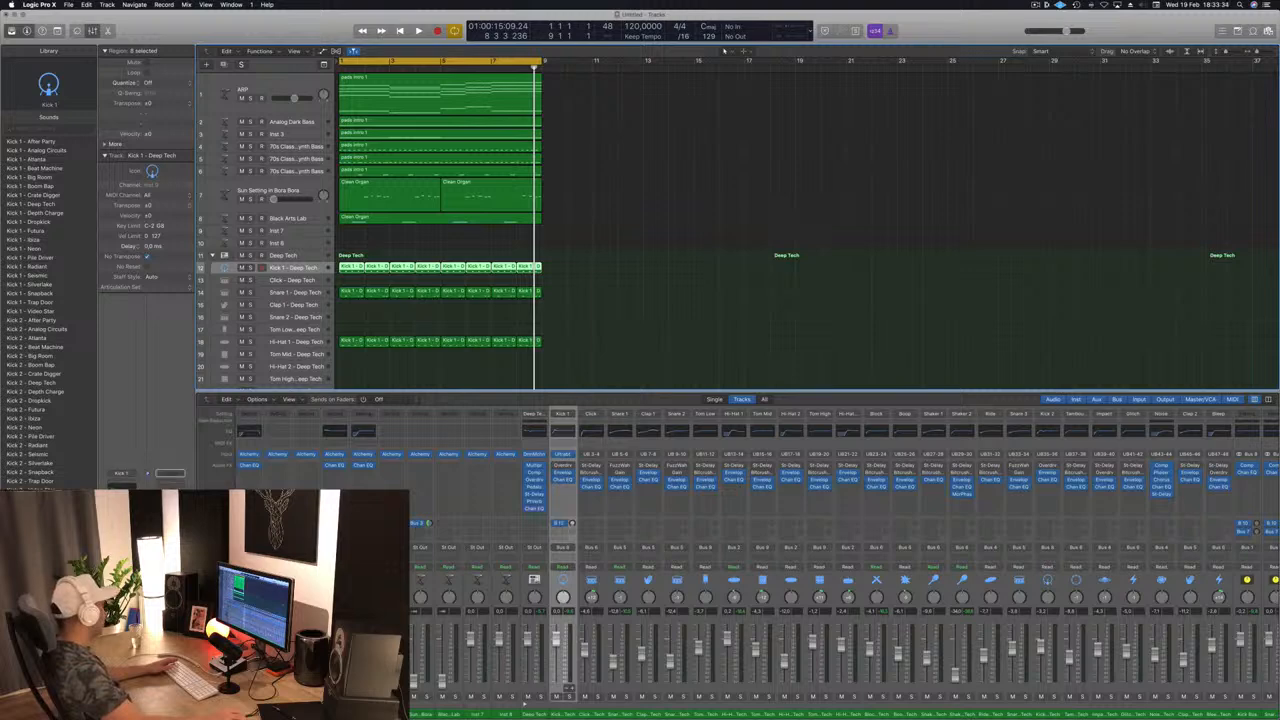
pyautogui.moveTo(572, 523); pyautogui.dragTo(572, 496)
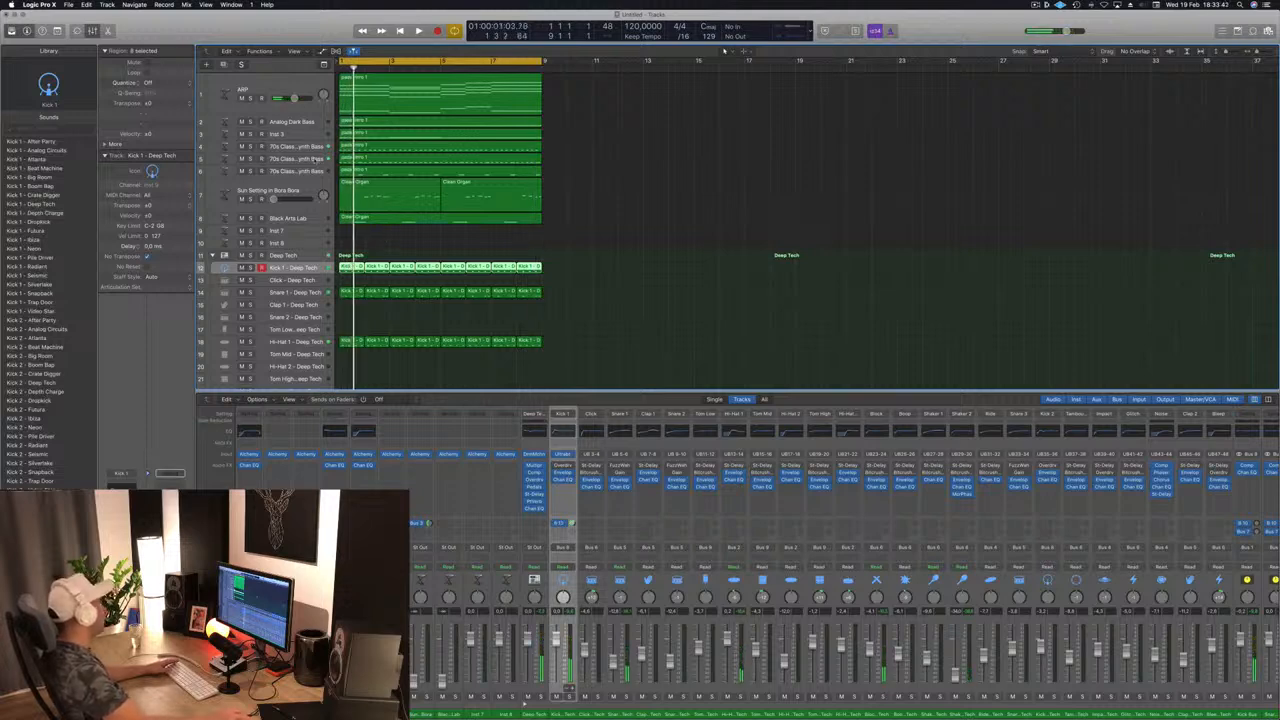
# Insert a Compressor on the ARP track, set its side chain to Bus 12, and raise its ratio to 4.1:1.
pyautogui.click(305, 90)
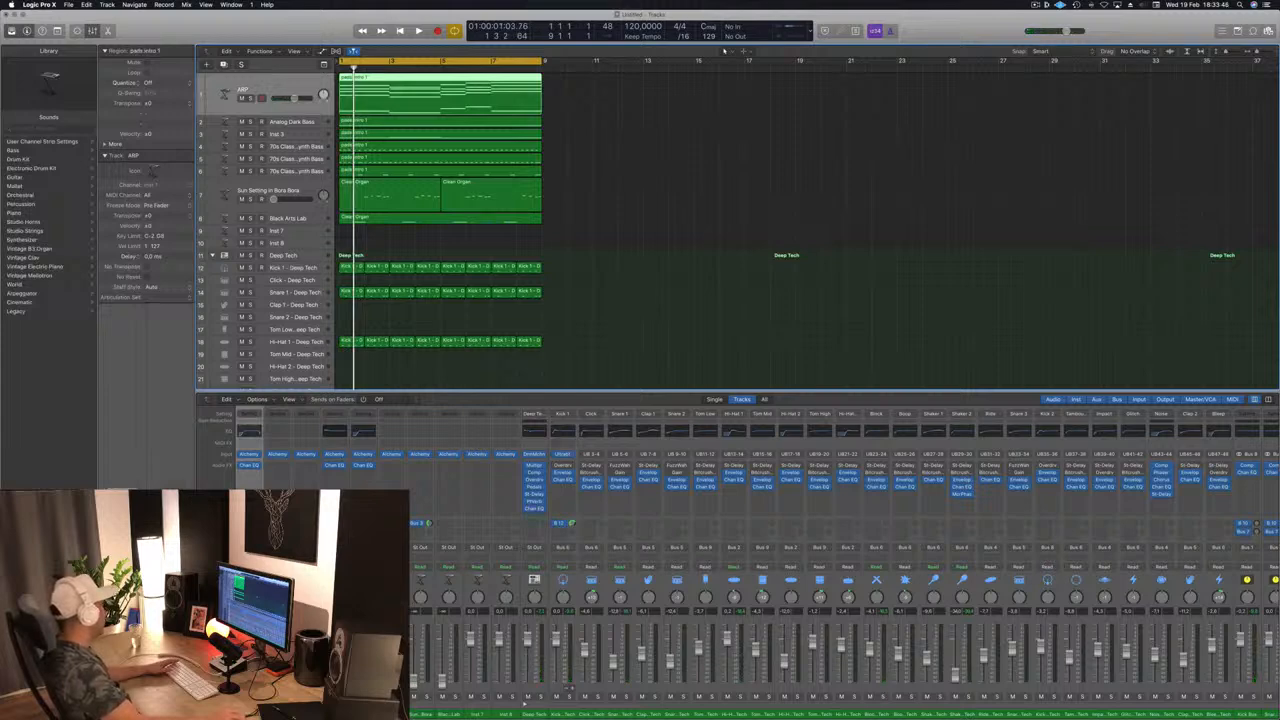
pyautogui.moveTo(328, 44); pyautogui.dragTo(634, 142)
pyautogui.moveTo(715, 161)
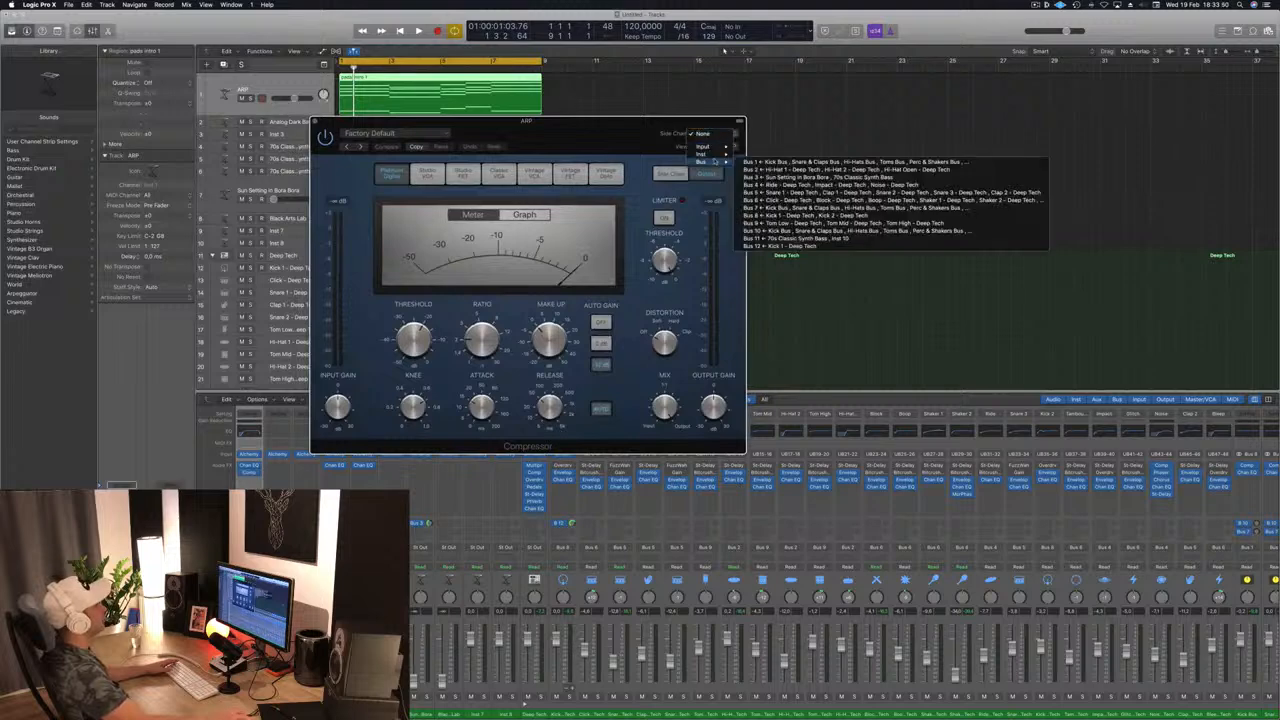
pyautogui.click(765, 246)
pyautogui.moveTo(608, 143); pyautogui.dragTo(851, 203)
pyautogui.press('space')
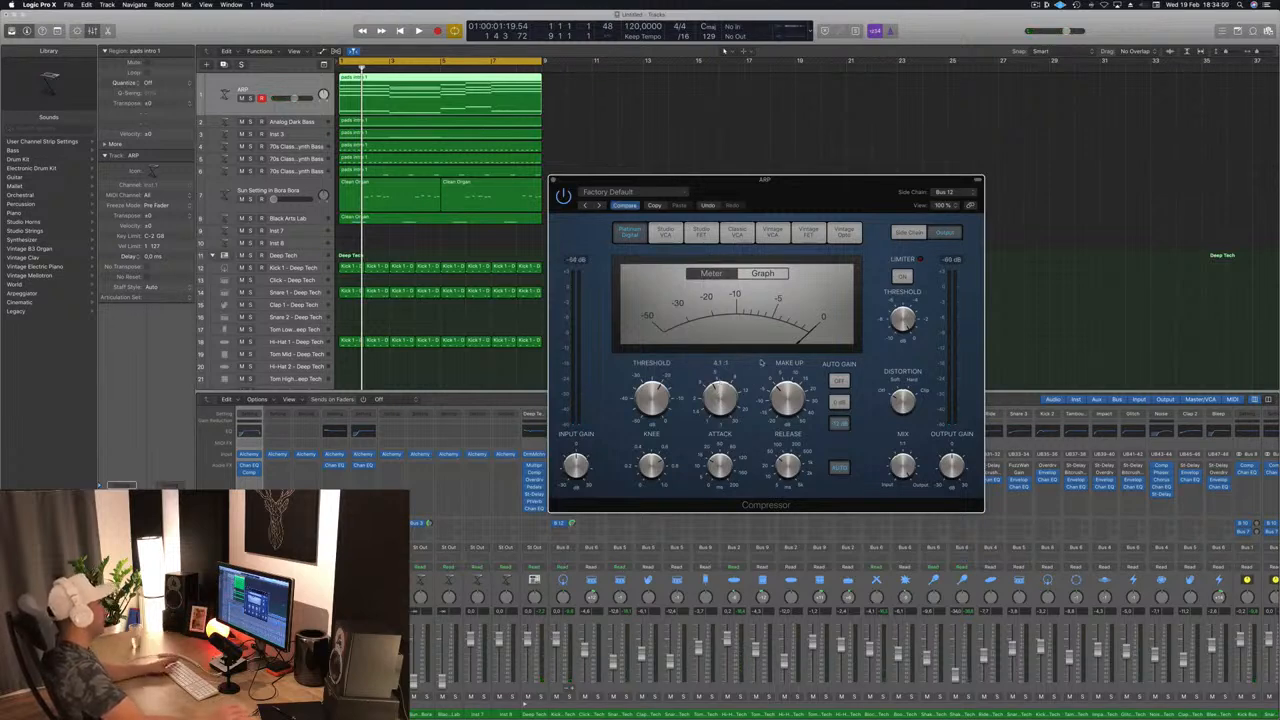
# Play the loop to check the side-chained Compressor on the ARP track, and close the plug-in window.
pyautogui.moveTo(811, 222); pyautogui.dragTo(673, 364)
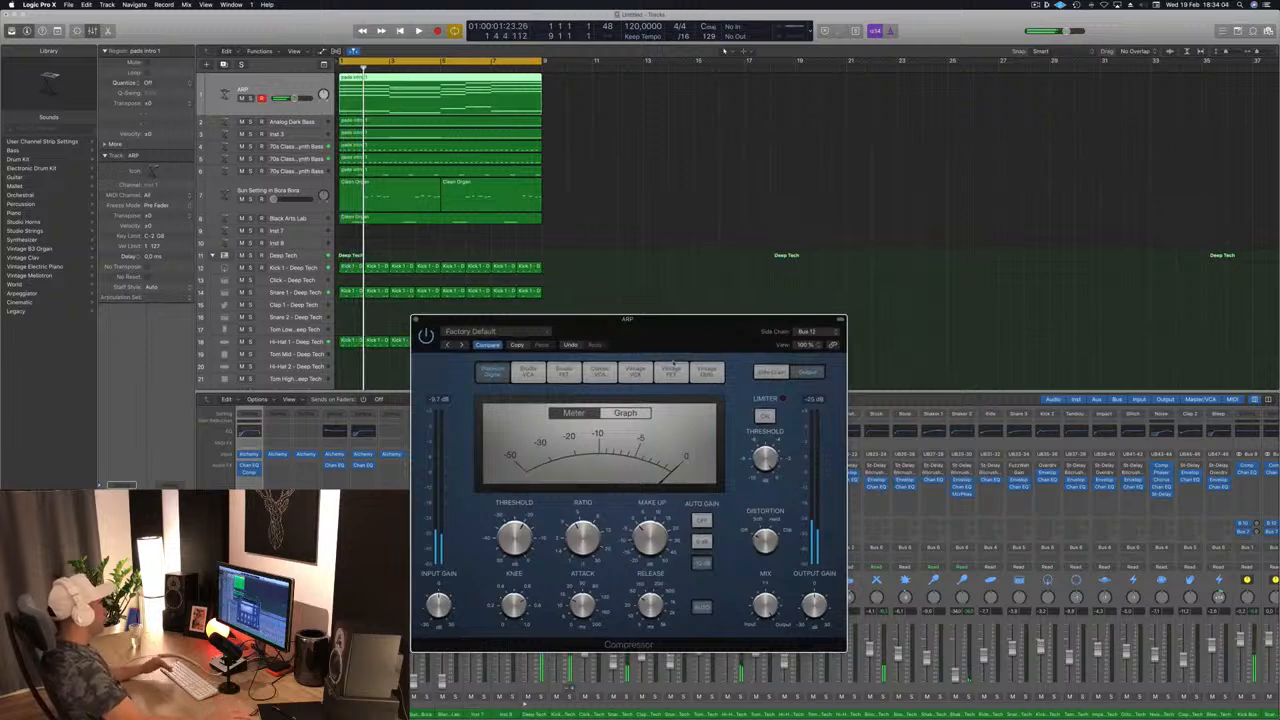
pyautogui.press('space')
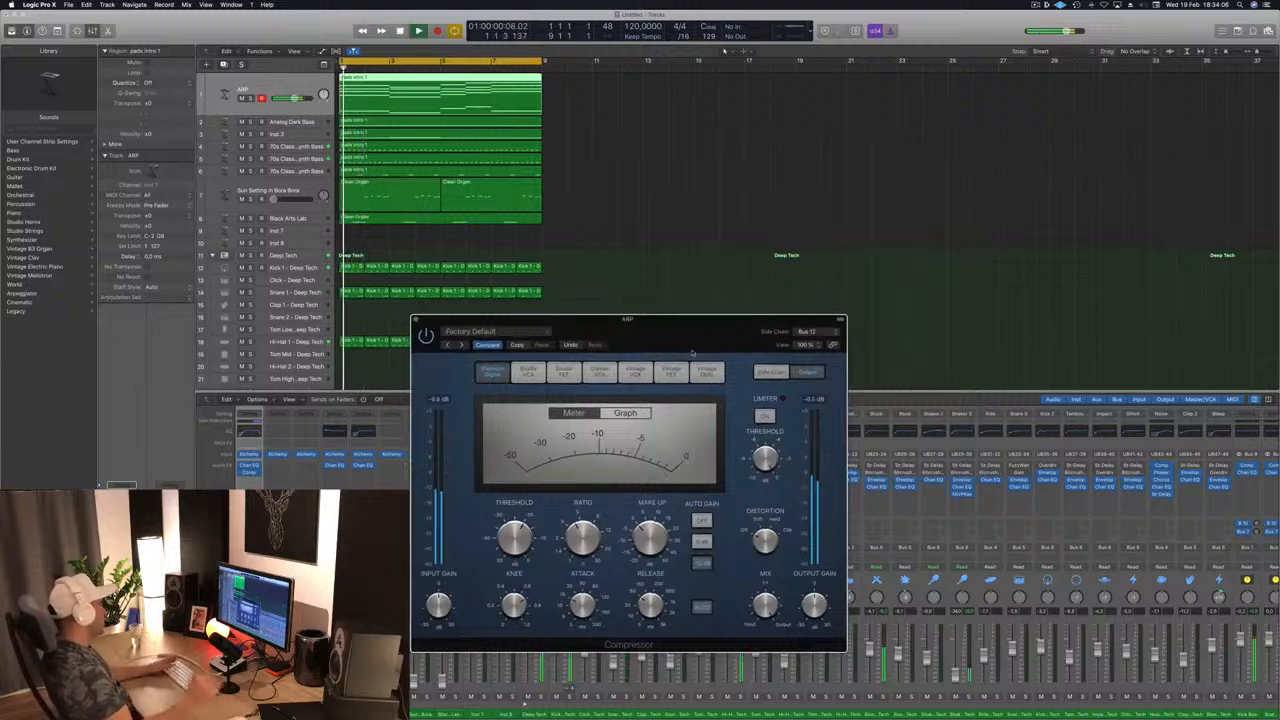
pyautogui.moveTo(692, 352); pyautogui.dragTo(759, 271)
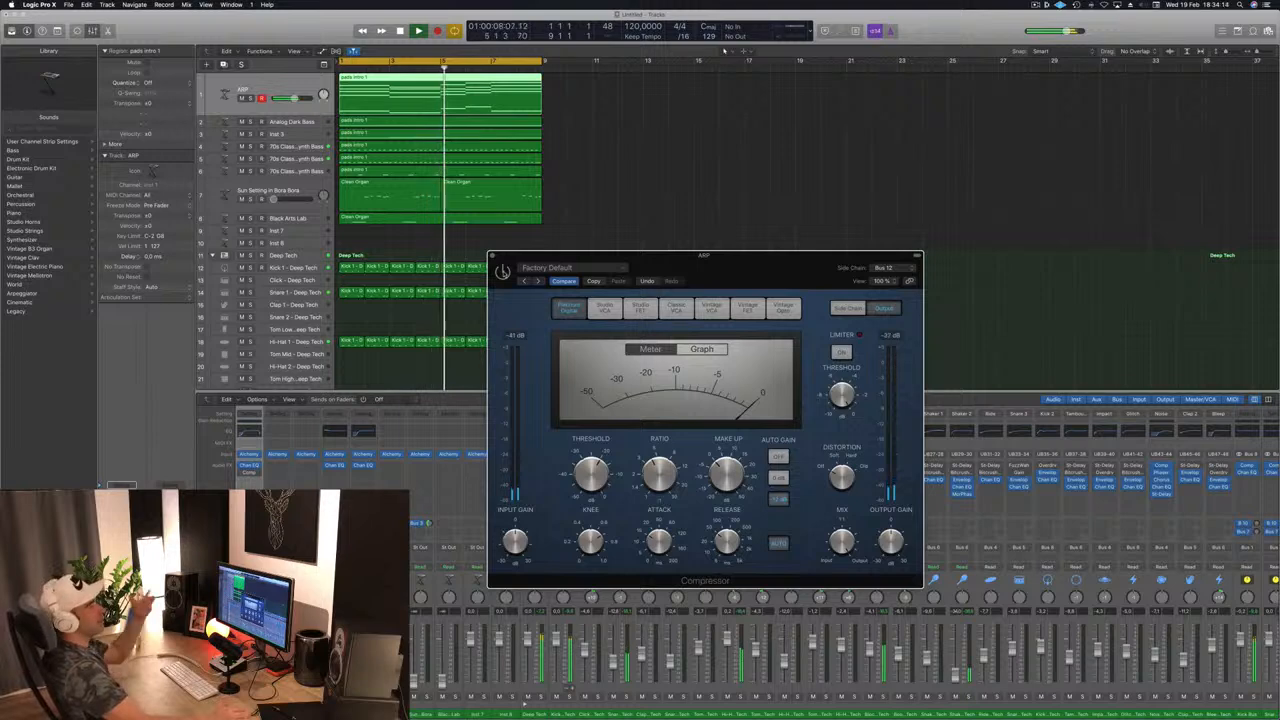
pyautogui.moveTo(518, 255); pyautogui.dragTo(445, 263)
pyautogui.click(421, 266)
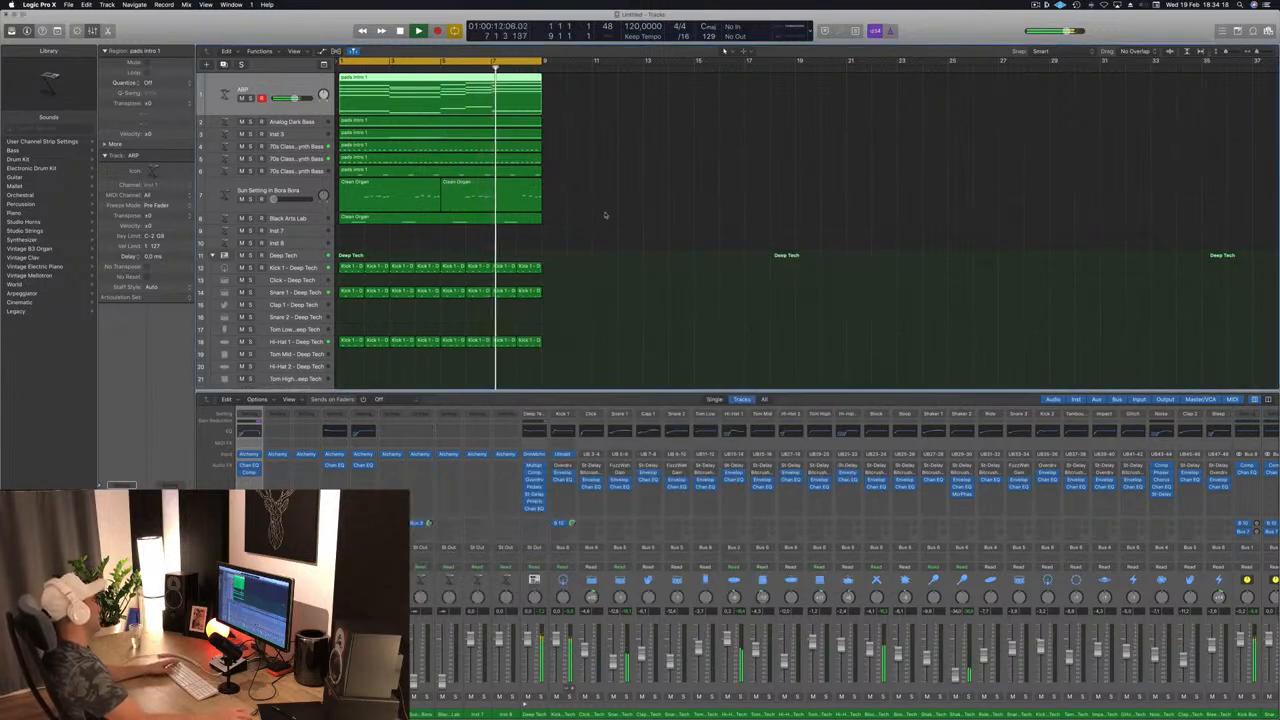
# Open the Compressor on Aux 34 and set its threshold to -26.5 dB during playback.
pyautogui.press('Return')
pyautogui.hscroll(5, 1107, 514)
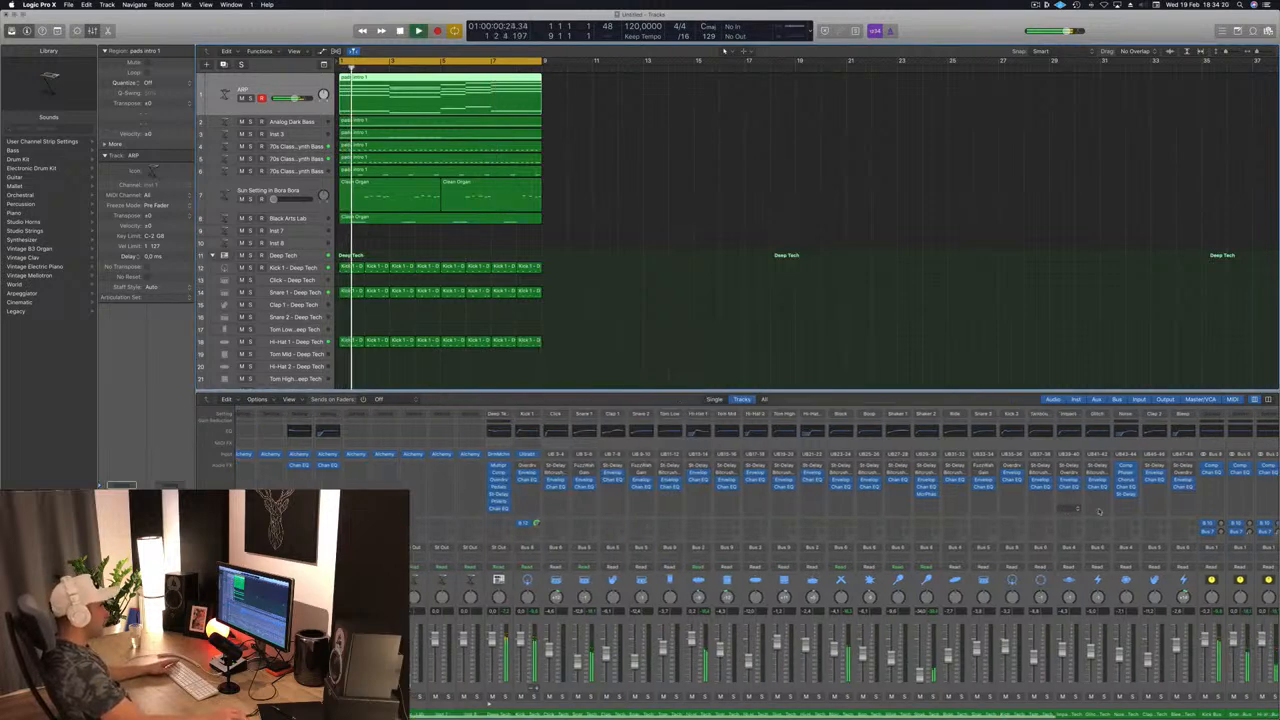
pyautogui.hscroll(2, 1107, 514)
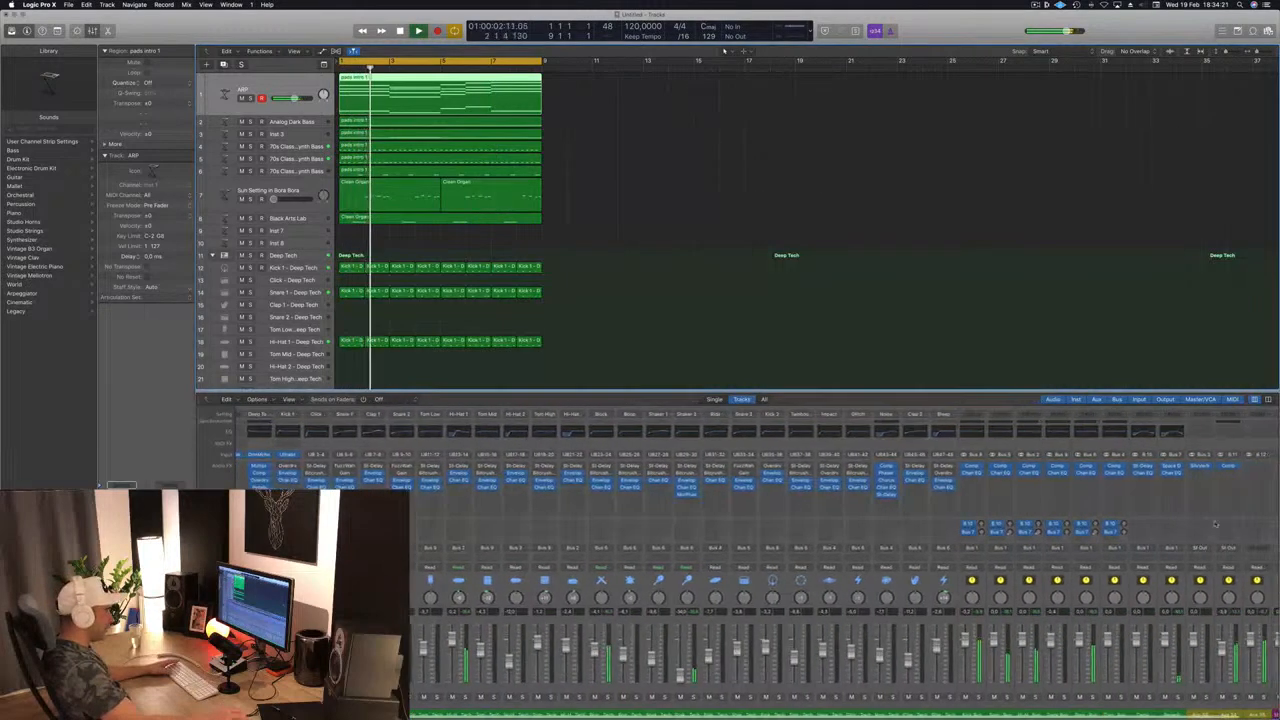
pyautogui.click(1226, 468)
pyautogui.moveTo(763, 293); pyautogui.dragTo(835, 281)
pyautogui.moveTo(635, 481)
pyautogui.moveTo(635, 481); pyautogui.dragTo(635, 485)
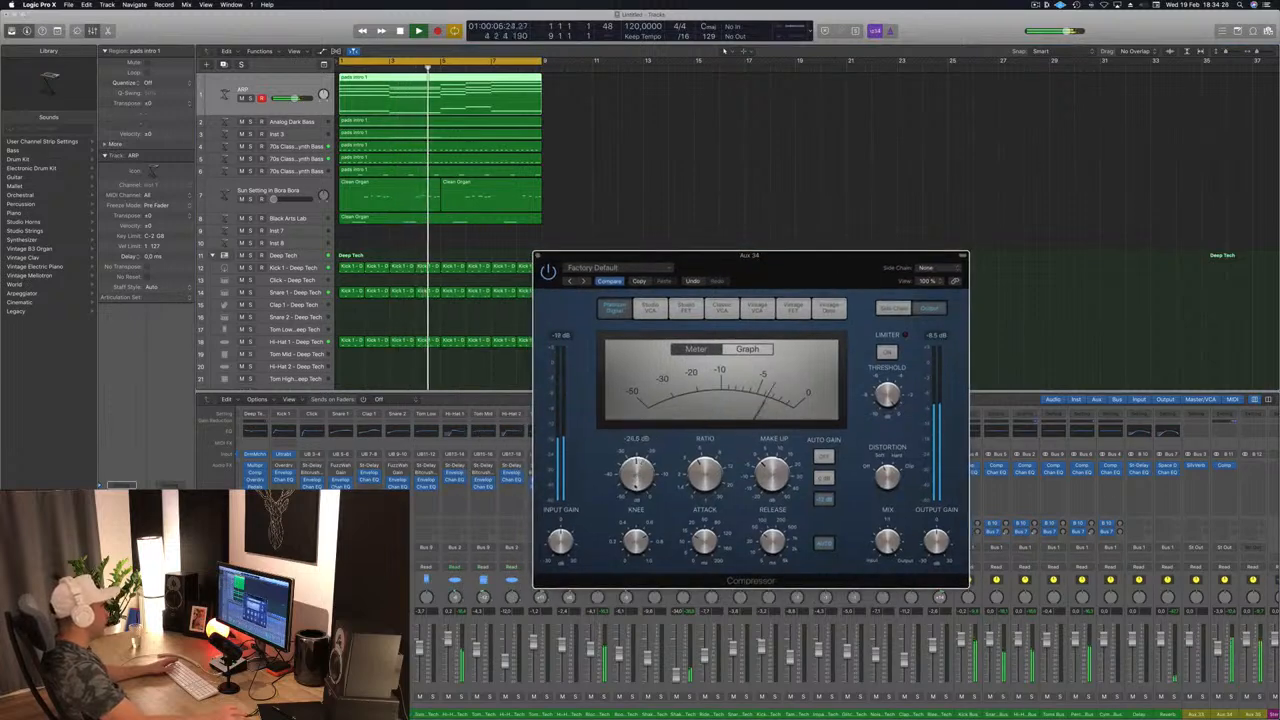
# Insert a second Compressor on Aux 34 with Bus 12 as its side chain, and close both Compressor windows.
pyautogui.click(1228, 467)
pyautogui.moveTo(1234, 497)
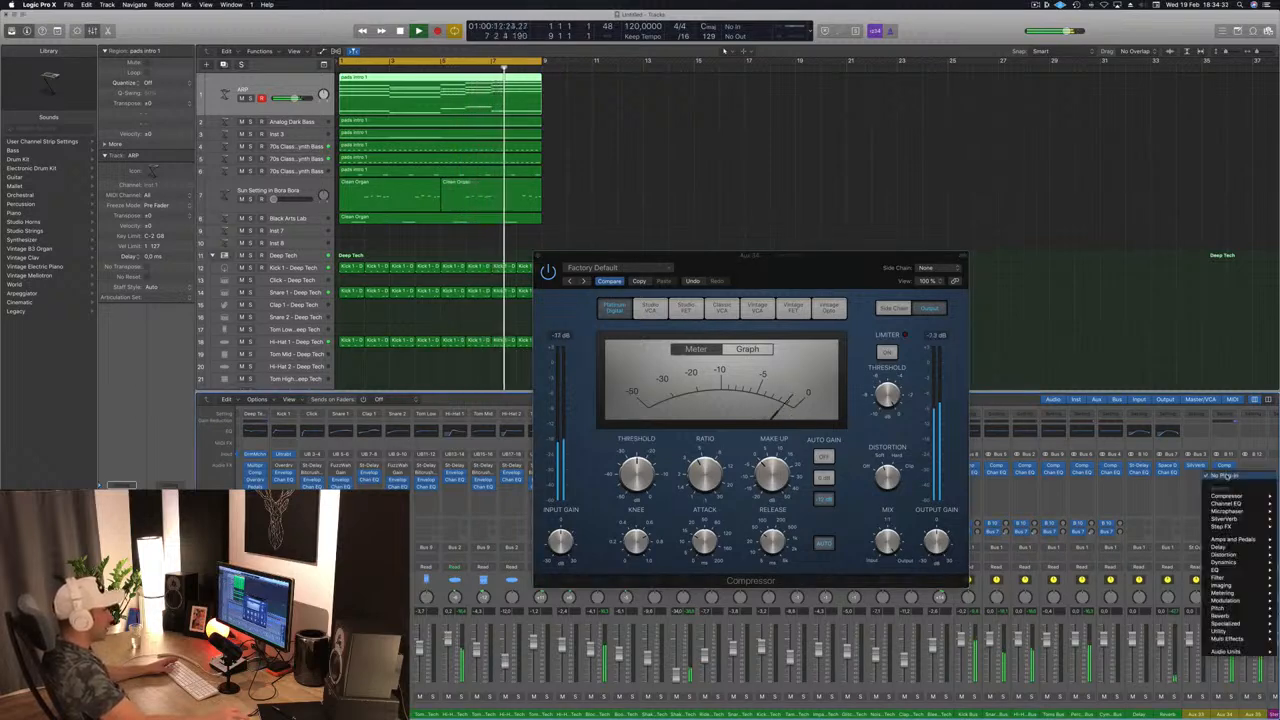
pyautogui.click(1228, 476)
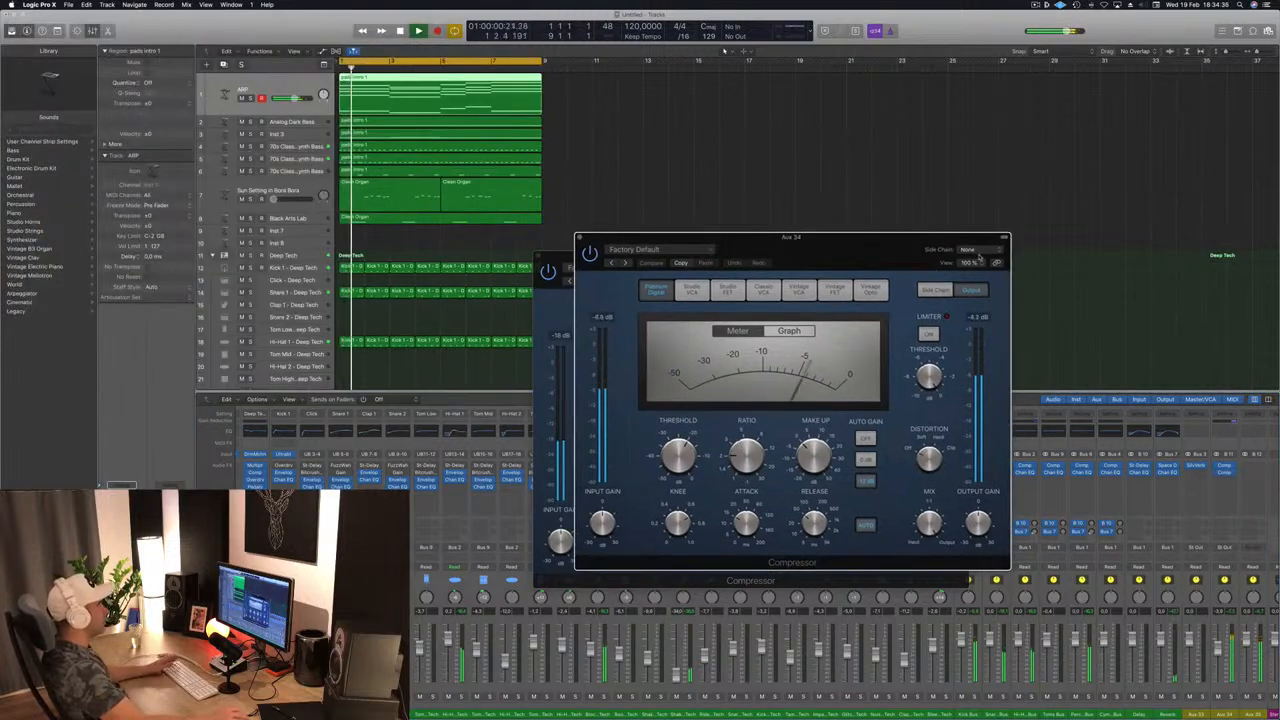
pyautogui.click(978, 252)
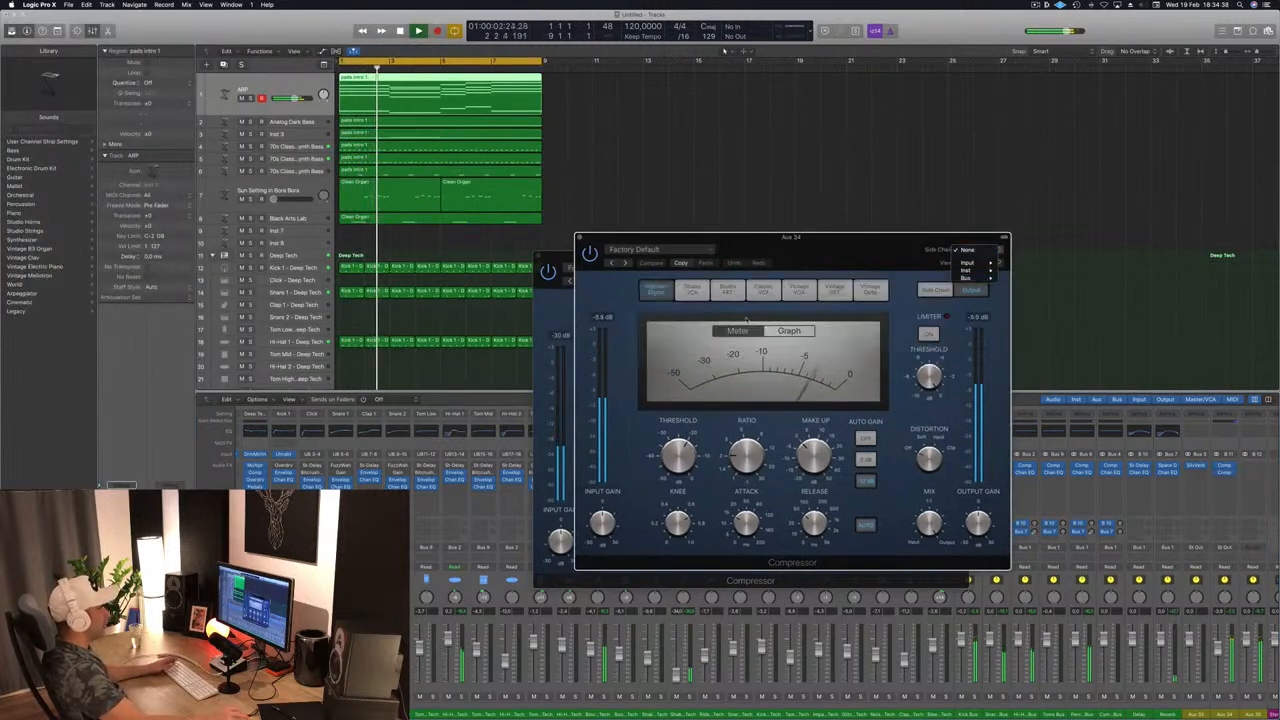
pyautogui.moveTo(966, 278)
pyautogui.click(732, 362)
pyautogui.moveTo(818, 258); pyautogui.dragTo(907, 223)
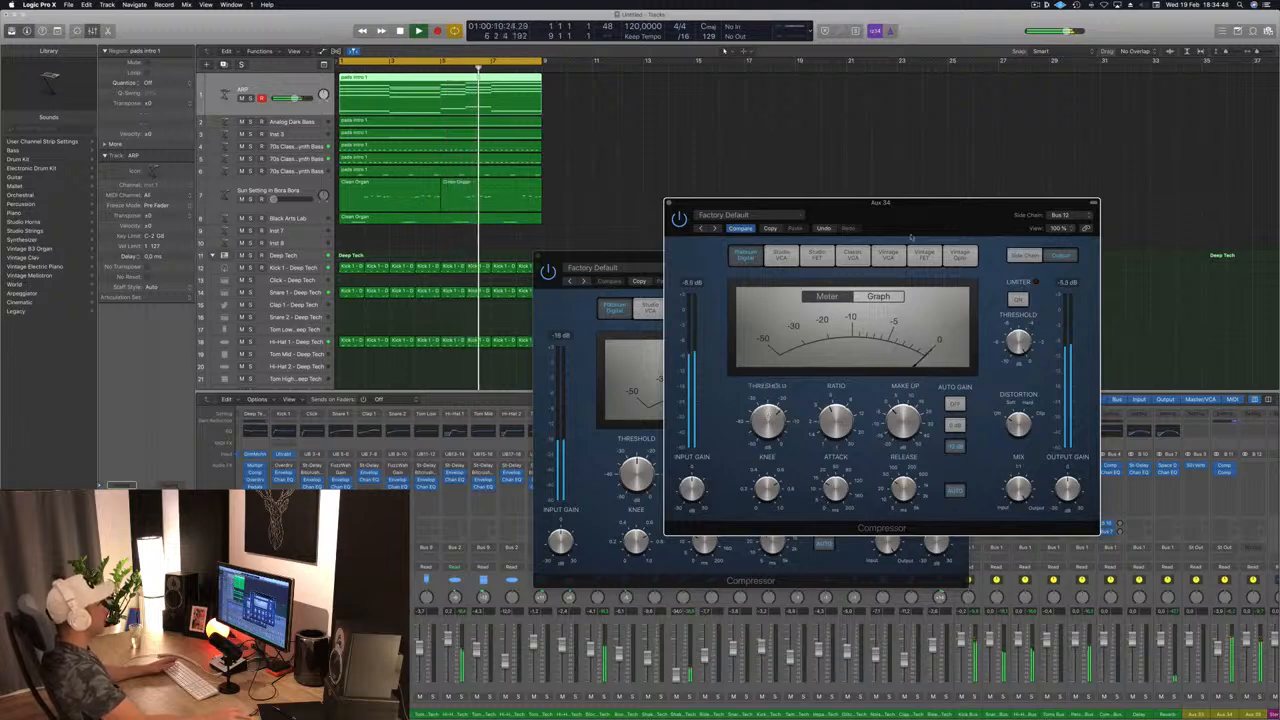
pyautogui.moveTo(911, 233); pyautogui.dragTo(855, 249)
pyautogui.click(613, 218)
pyautogui.moveTo(605, 253); pyautogui.dragTo(640, 248)
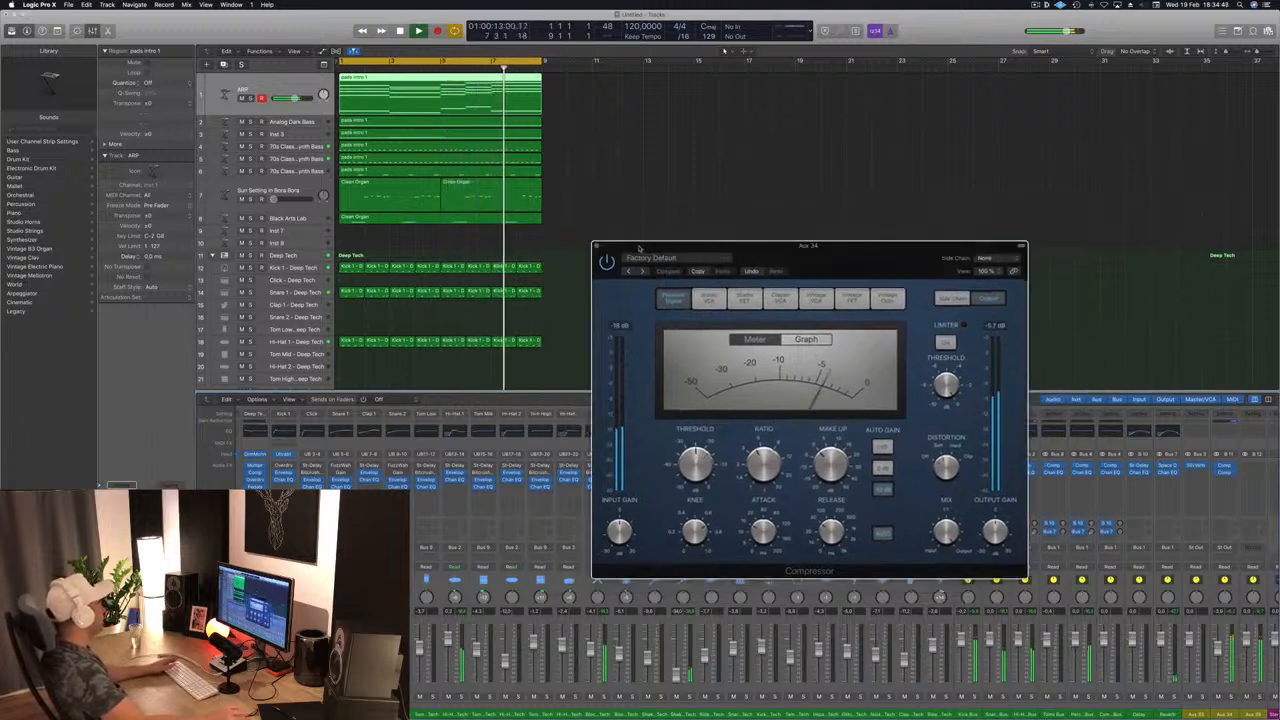
pyautogui.click(576, 250)
# Raise the low cut of the Shaker 2 - Deep Tech track's Channel EQ to 5100 Hz at 18 dB/Oct, and close the plug-in.
pyautogui.scroll(-2, 582, 238)
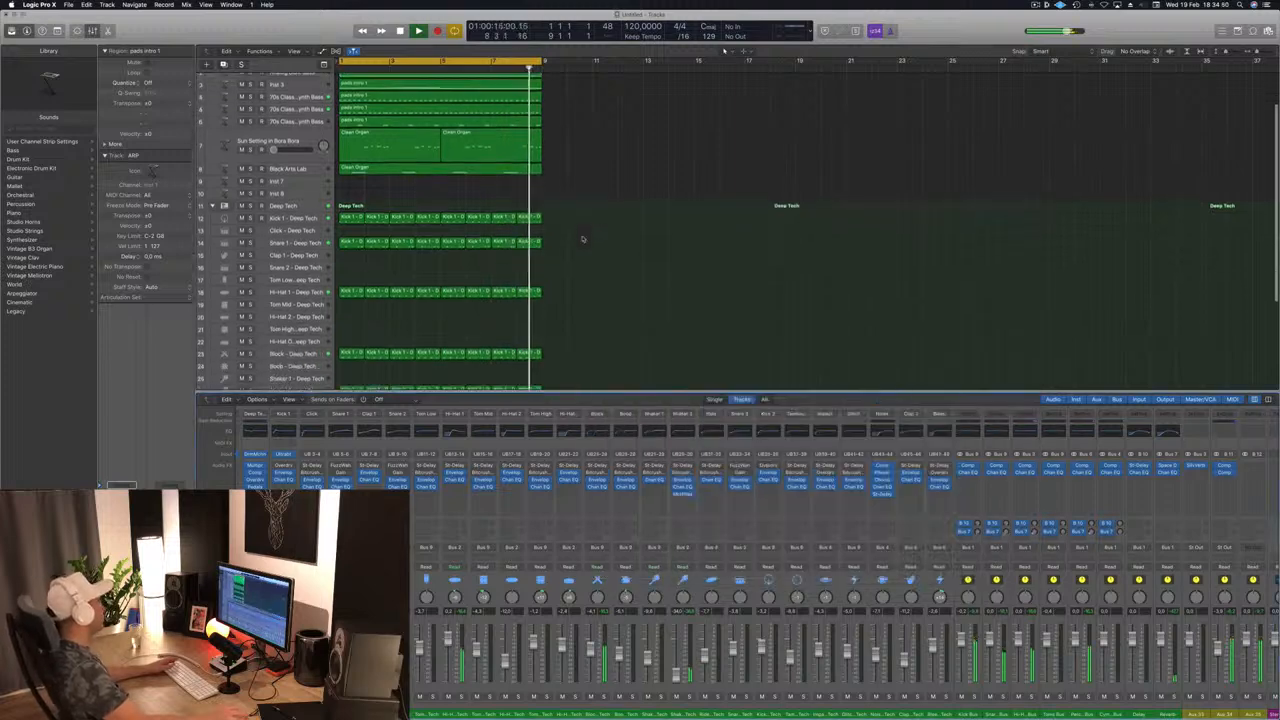
pyautogui.scroll(-6, 583, 239)
pyautogui.click(285, 286)
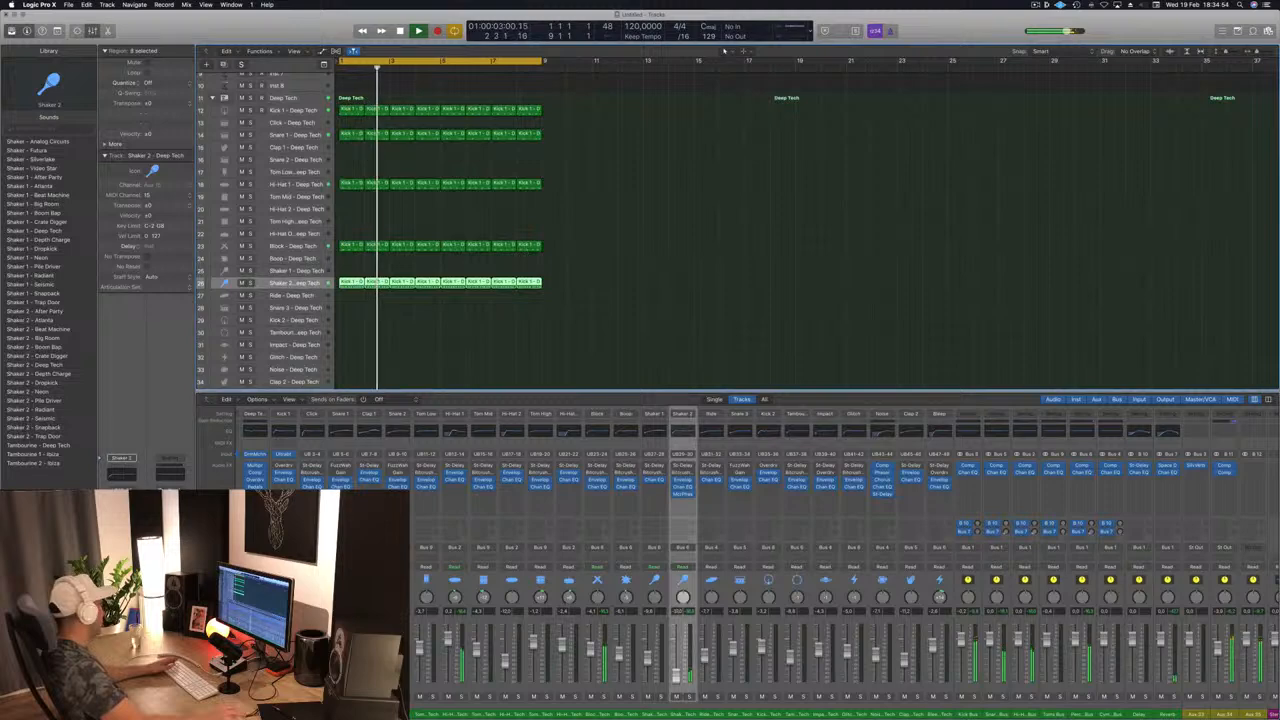
pyautogui.click(122, 475)
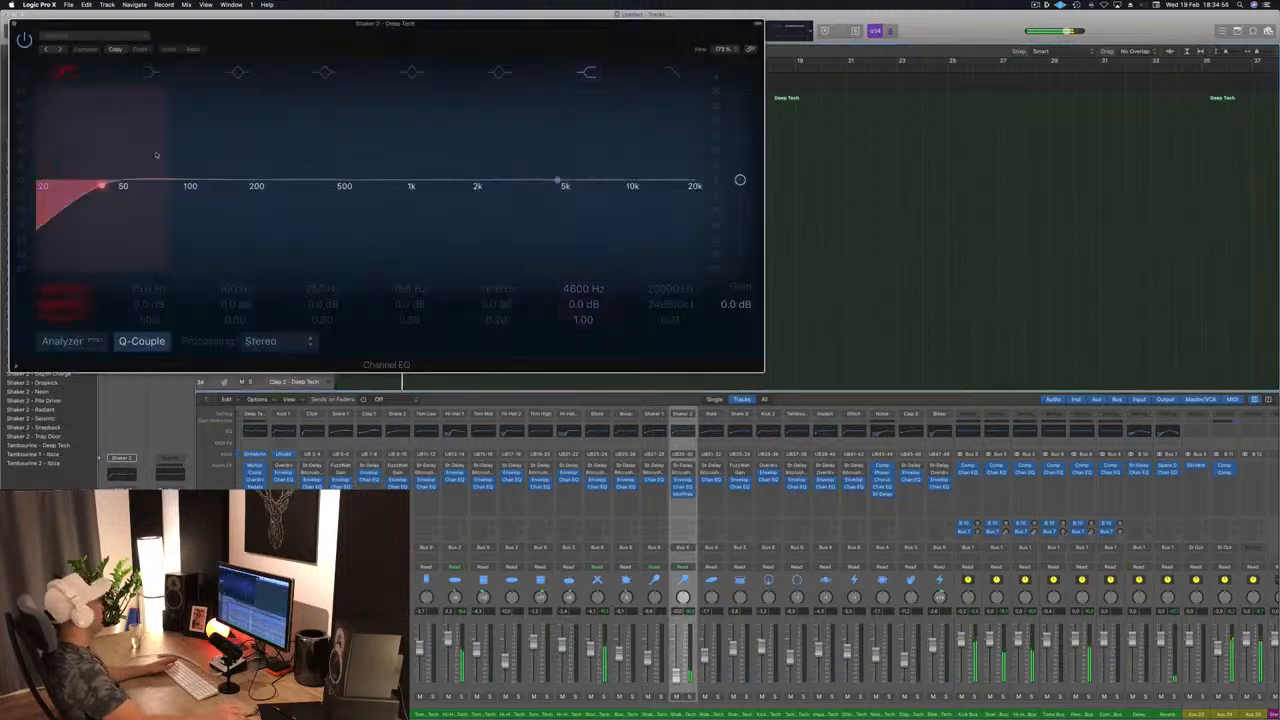
pyautogui.moveTo(106, 187); pyautogui.dragTo(570, 186)
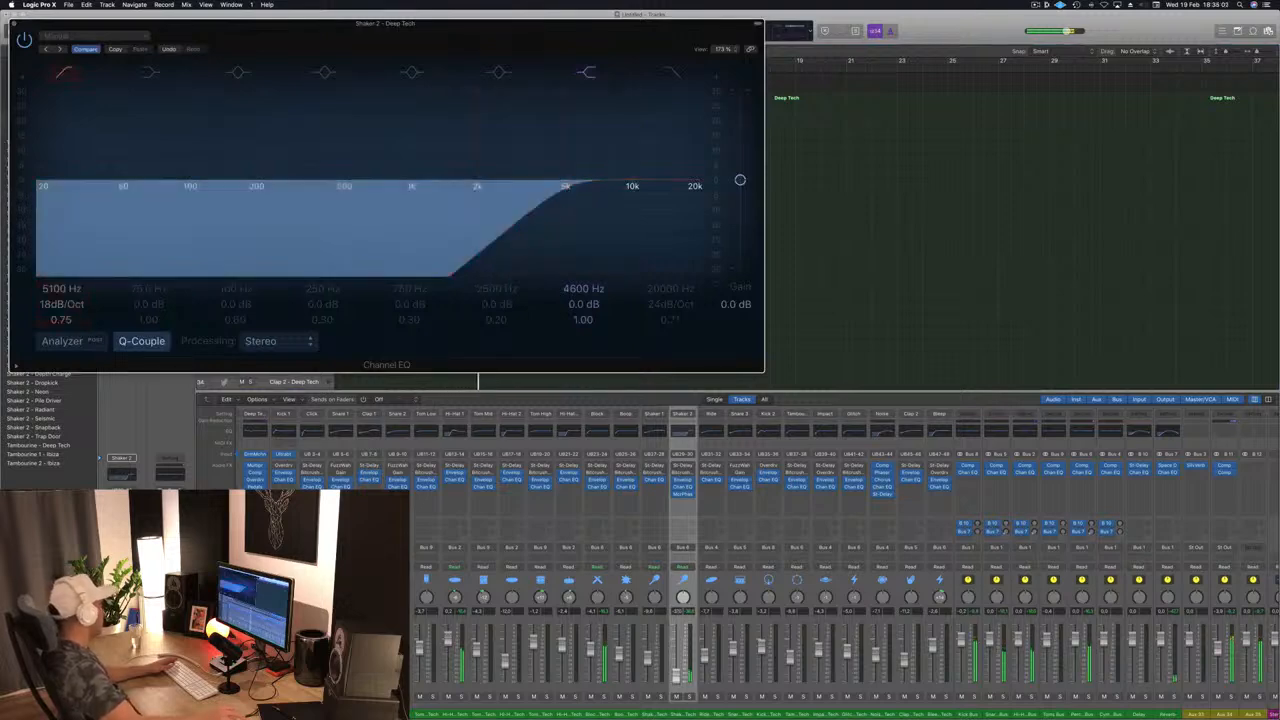
pyautogui.click(14, 23)
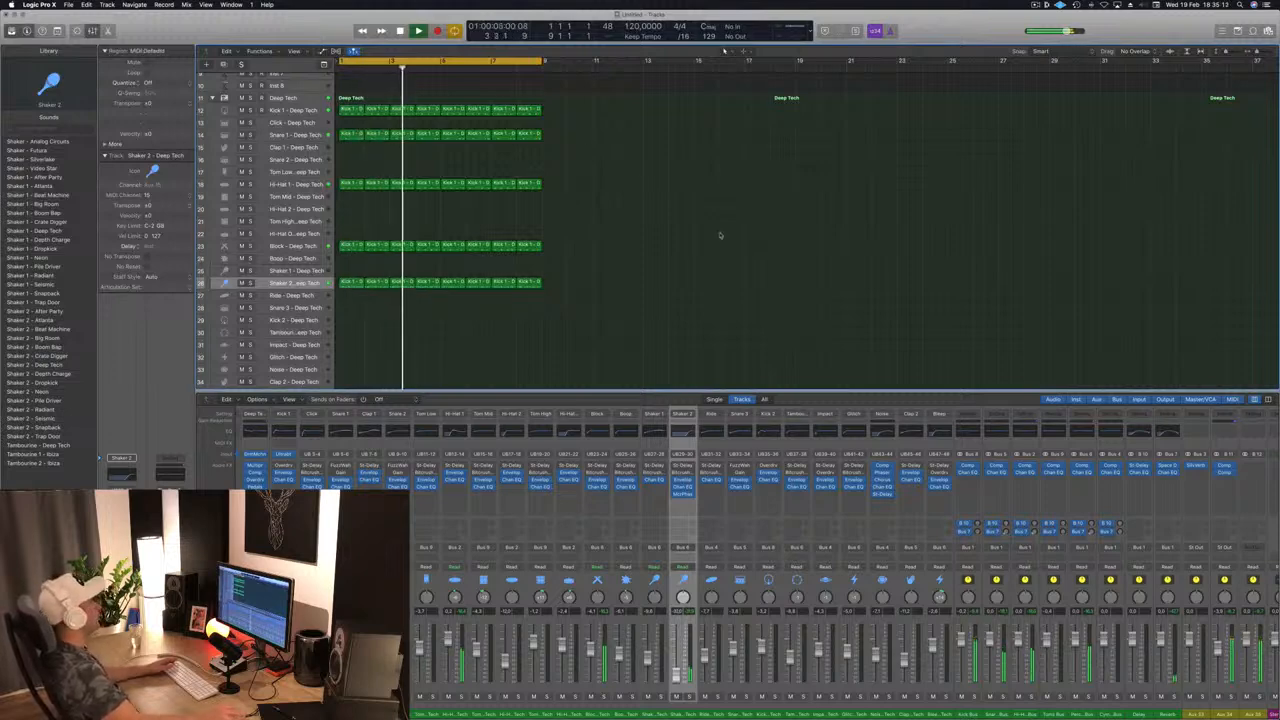
# Audition the Analog Dark Bass track from the loop start, soloed and within the full mix.
pyautogui.scroll(5, 720, 234)
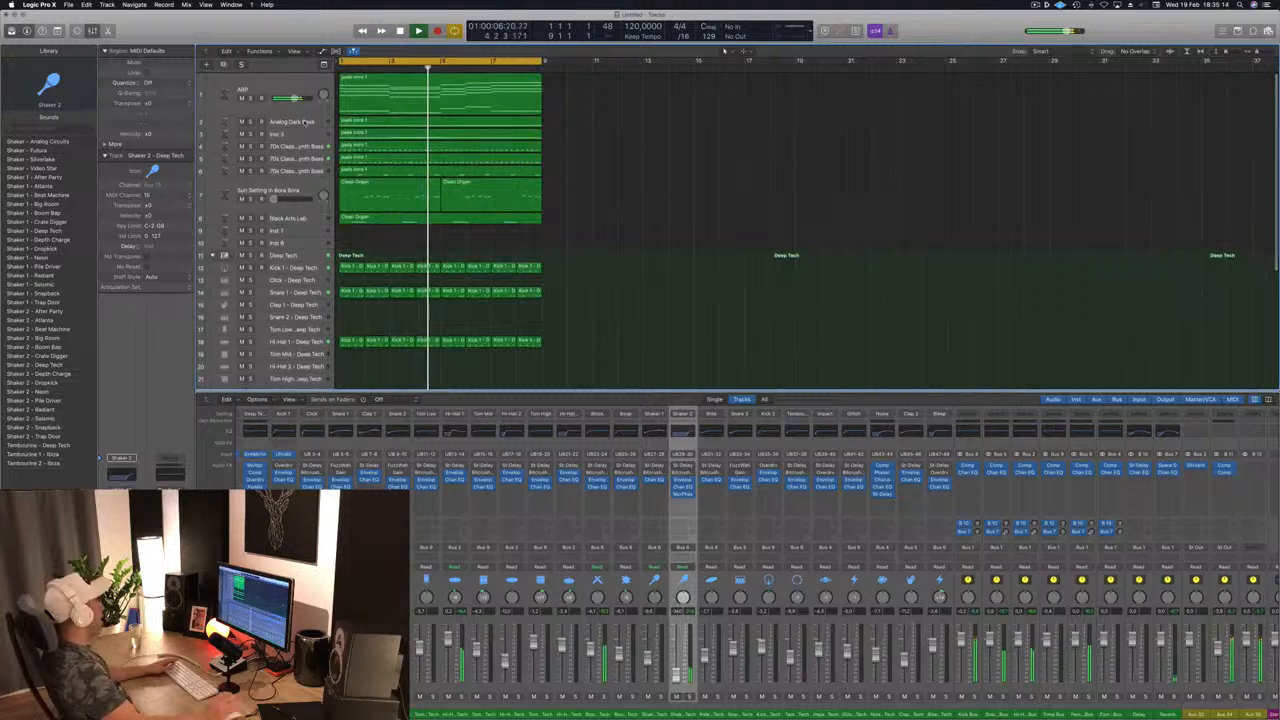
pyautogui.click(302, 123)
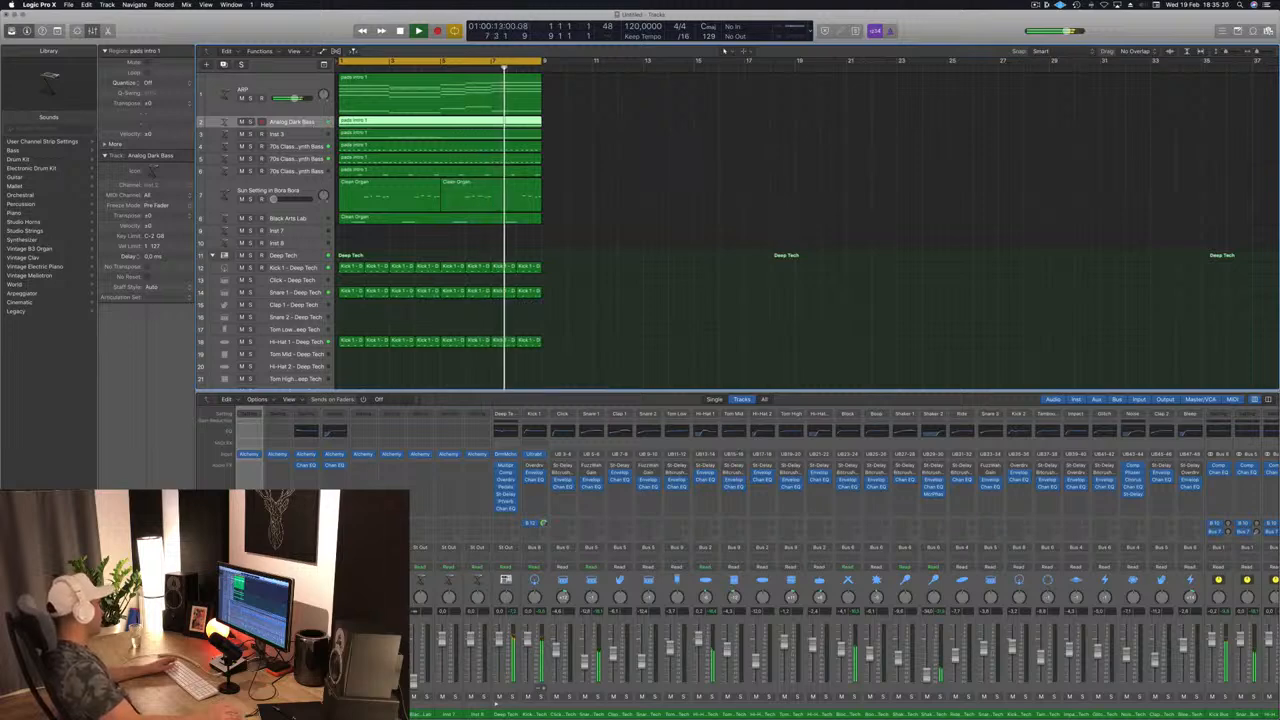
pyautogui.press('s')
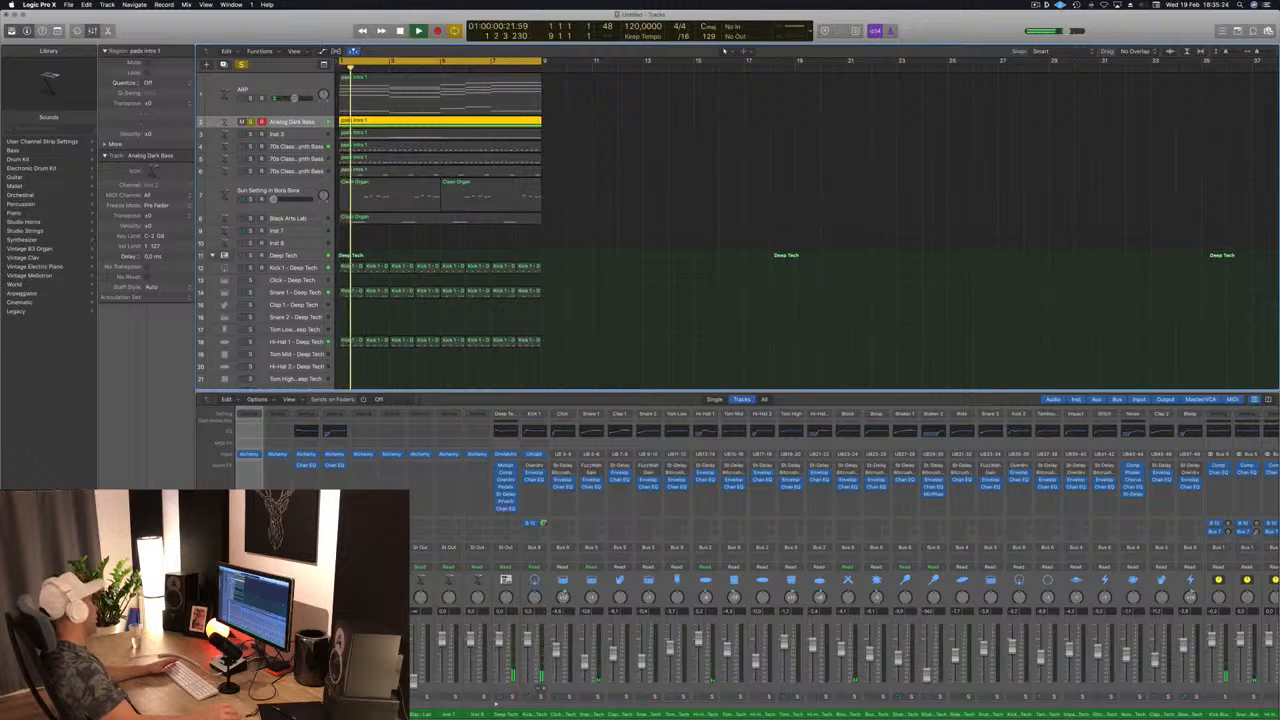
pyautogui.press('space')
pyautogui.press('space')
pyautogui.press('s')
pyautogui.press('space')
pyautogui.press('space')
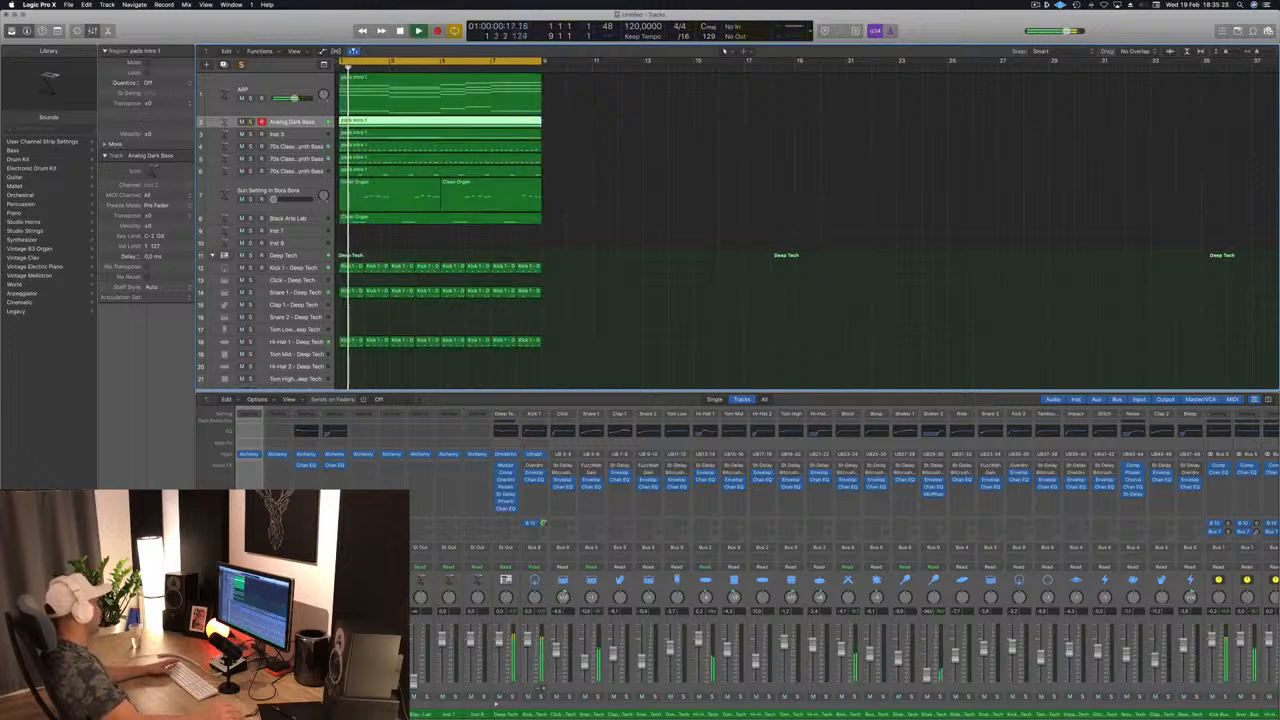
pyautogui.press('space')
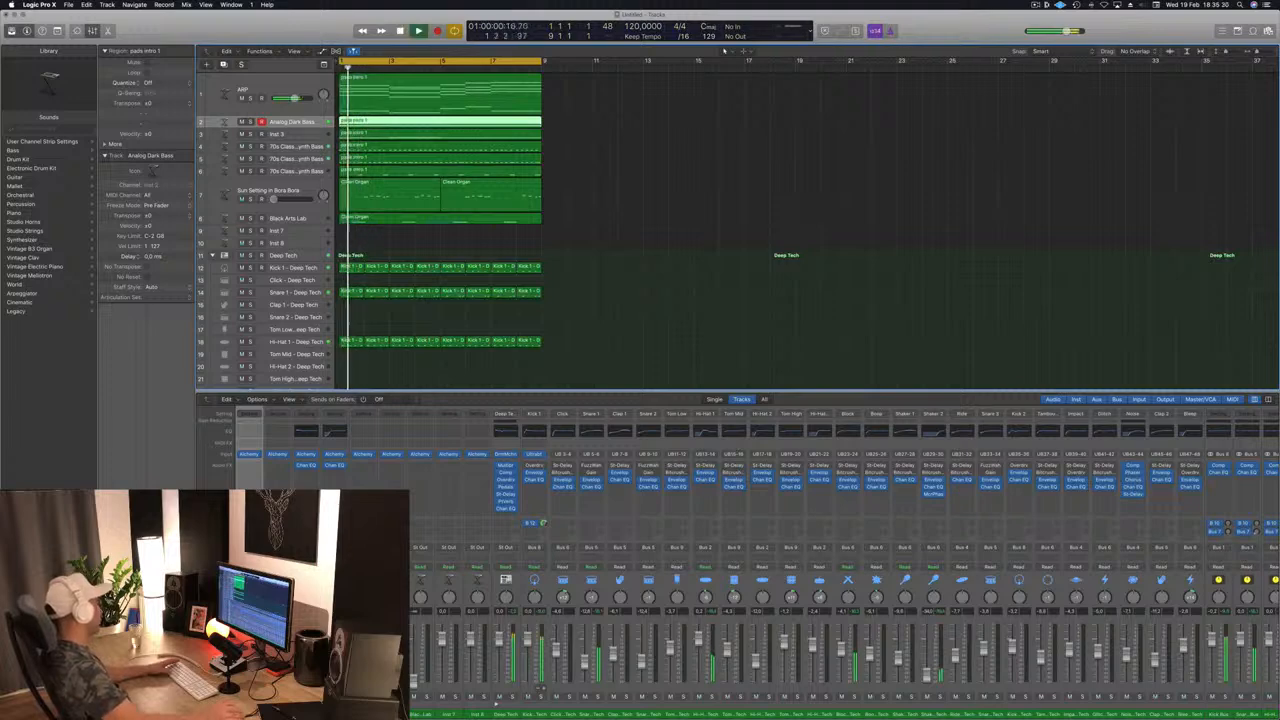
# Add a Channel EQ to the Analog Dark Bass track with a low cut at 95 Hz and 24 dB/Oct, checking it soloed.
pyautogui.hotkey('ctrl', 'e')
pyautogui.moveTo(469, 52); pyautogui.dragTo(789, 129)
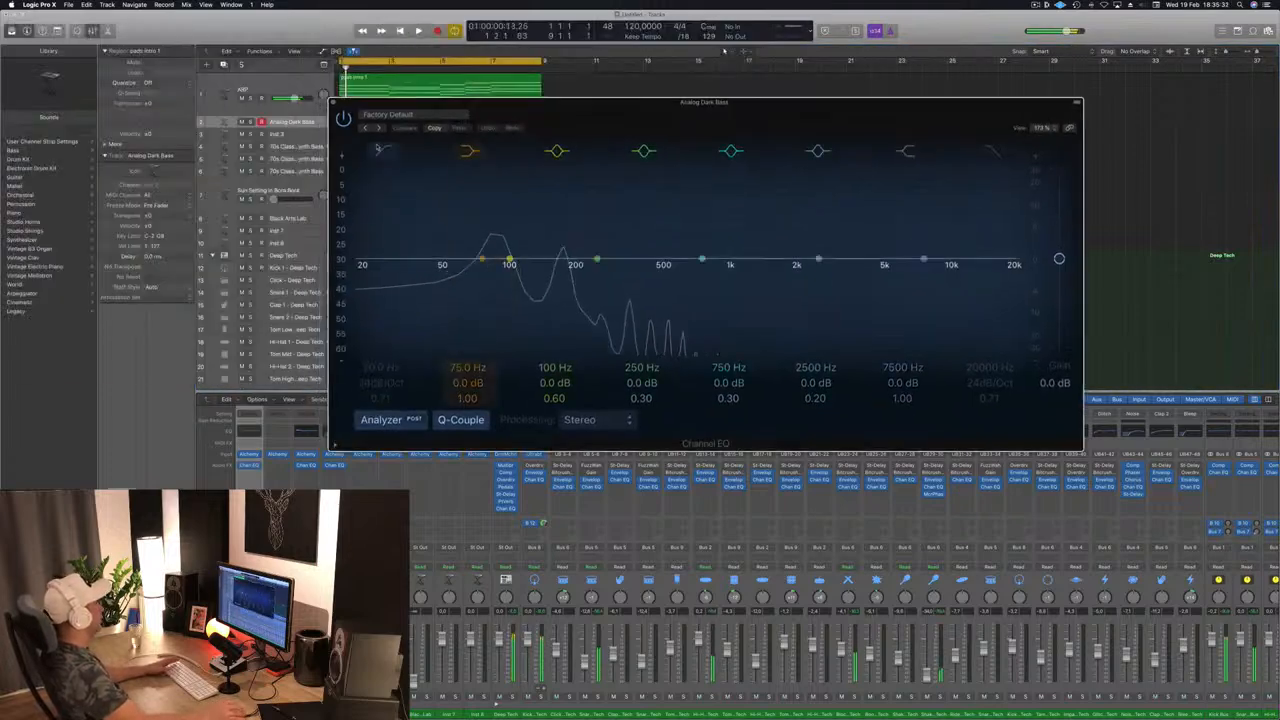
pyautogui.click(382, 150)
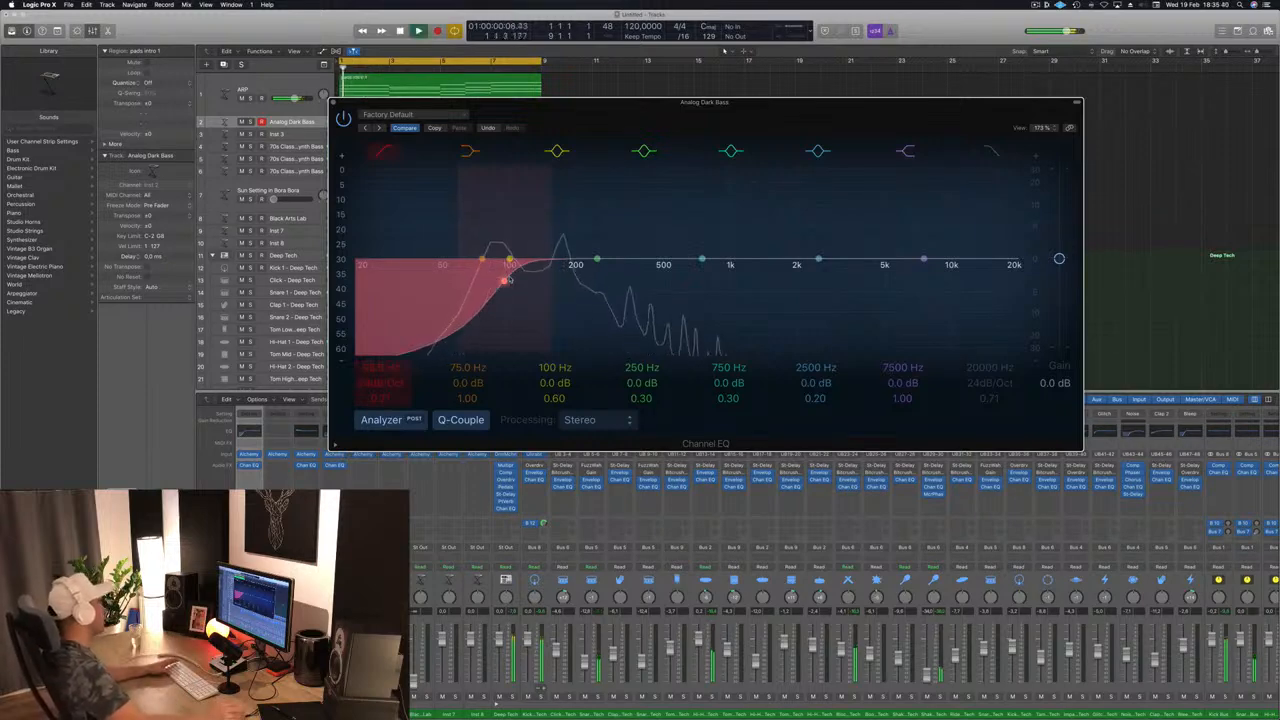
pyautogui.click(251, 122)
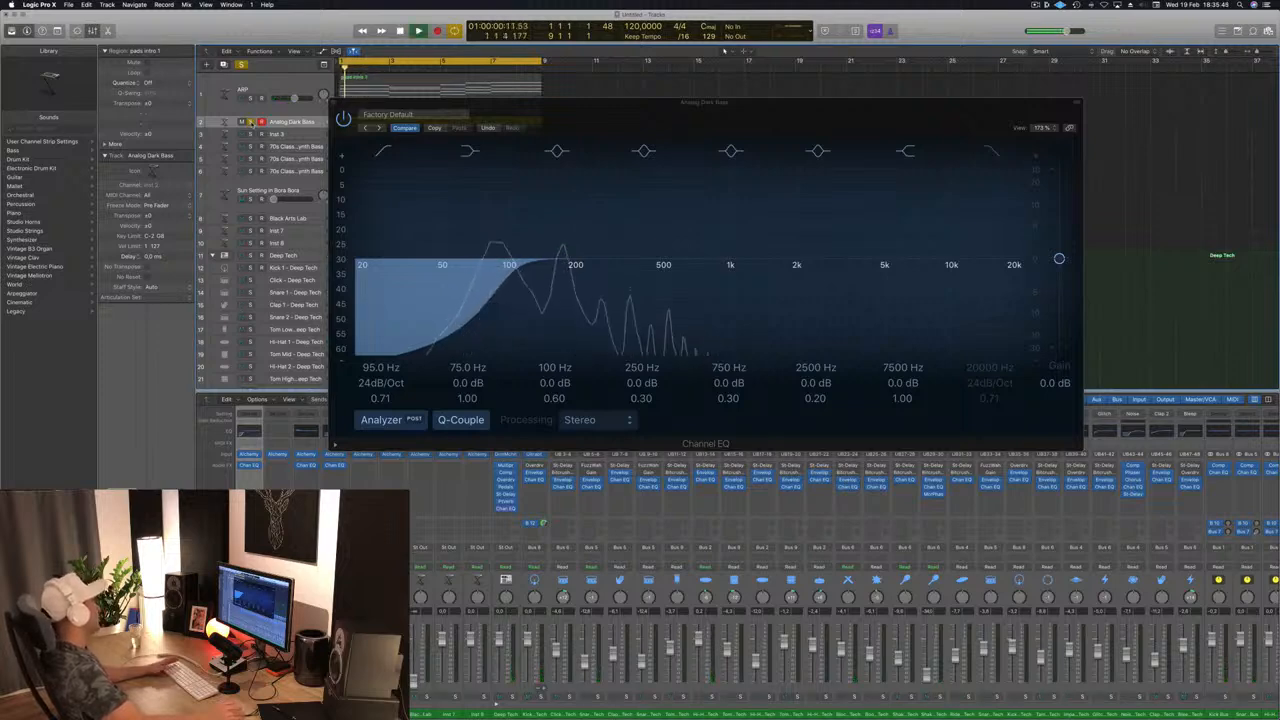
pyautogui.press('space')
pyautogui.click(251, 122)
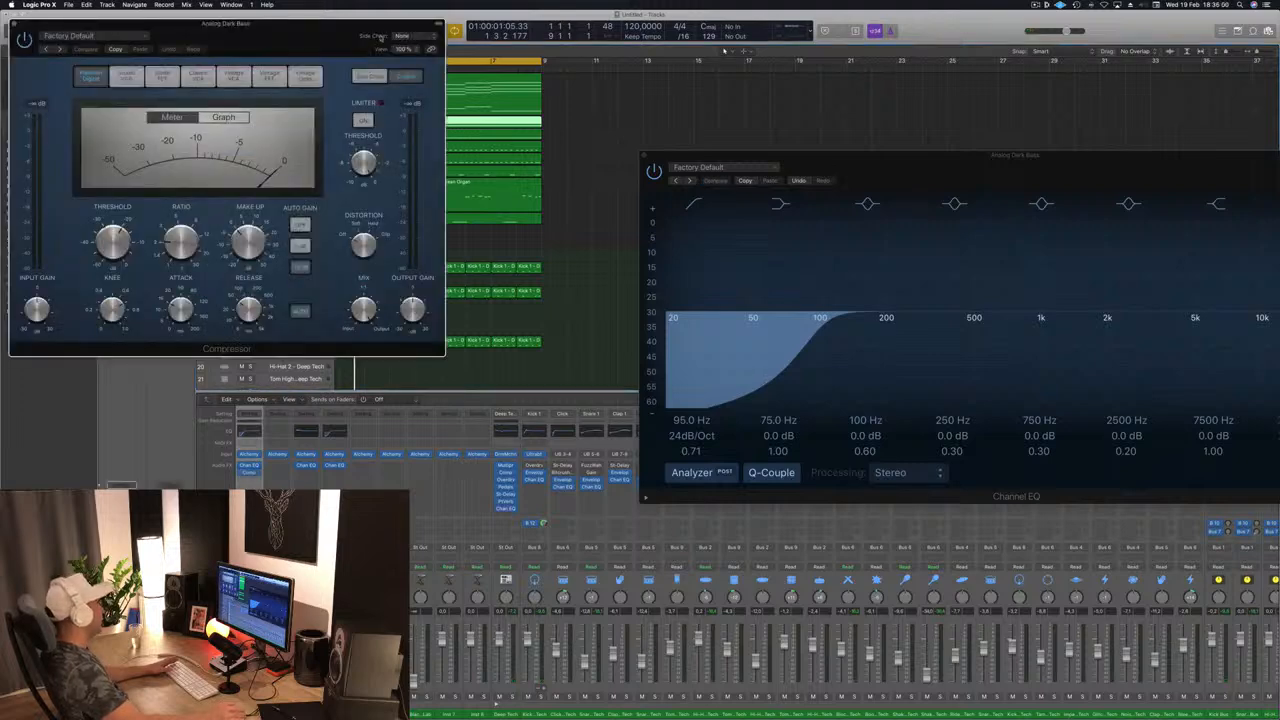
# Set the side chain of the Compressor on the Analog Dark Bass track to Bus 12.
pyautogui.moveTo(401, 64)
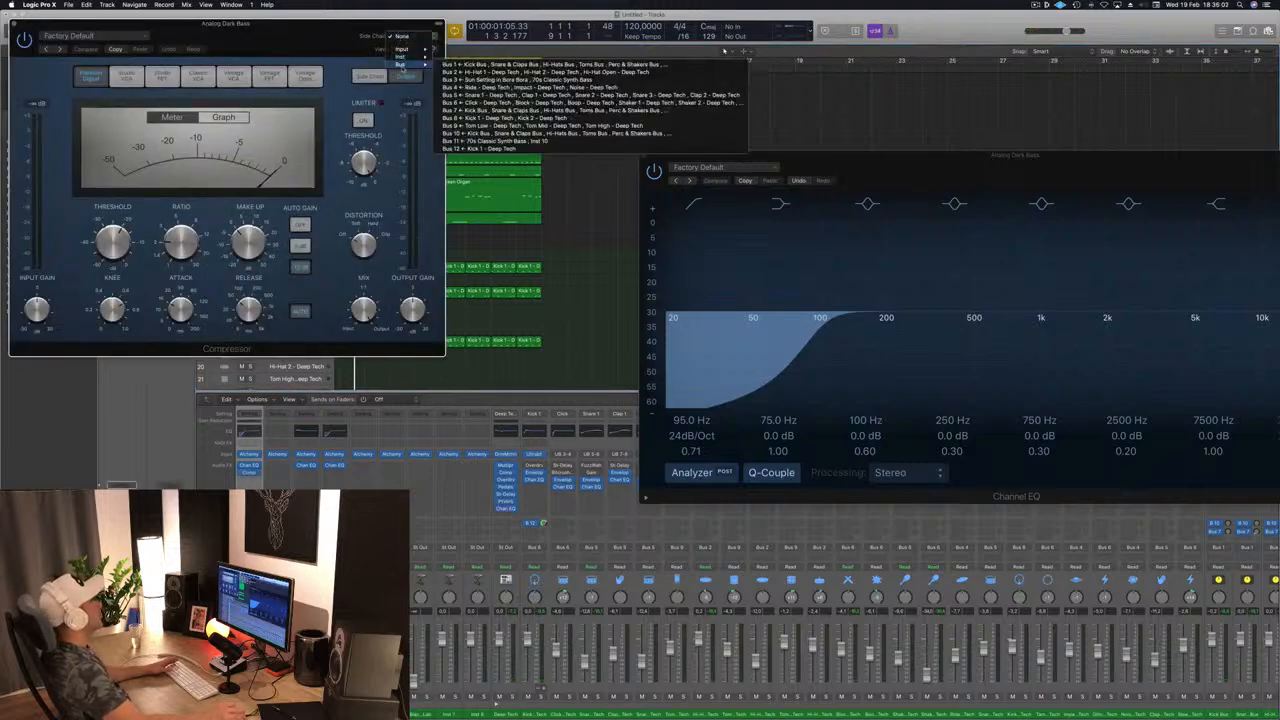
pyautogui.click(480, 148)
pyautogui.moveTo(293, 36); pyautogui.dragTo(916, 192)
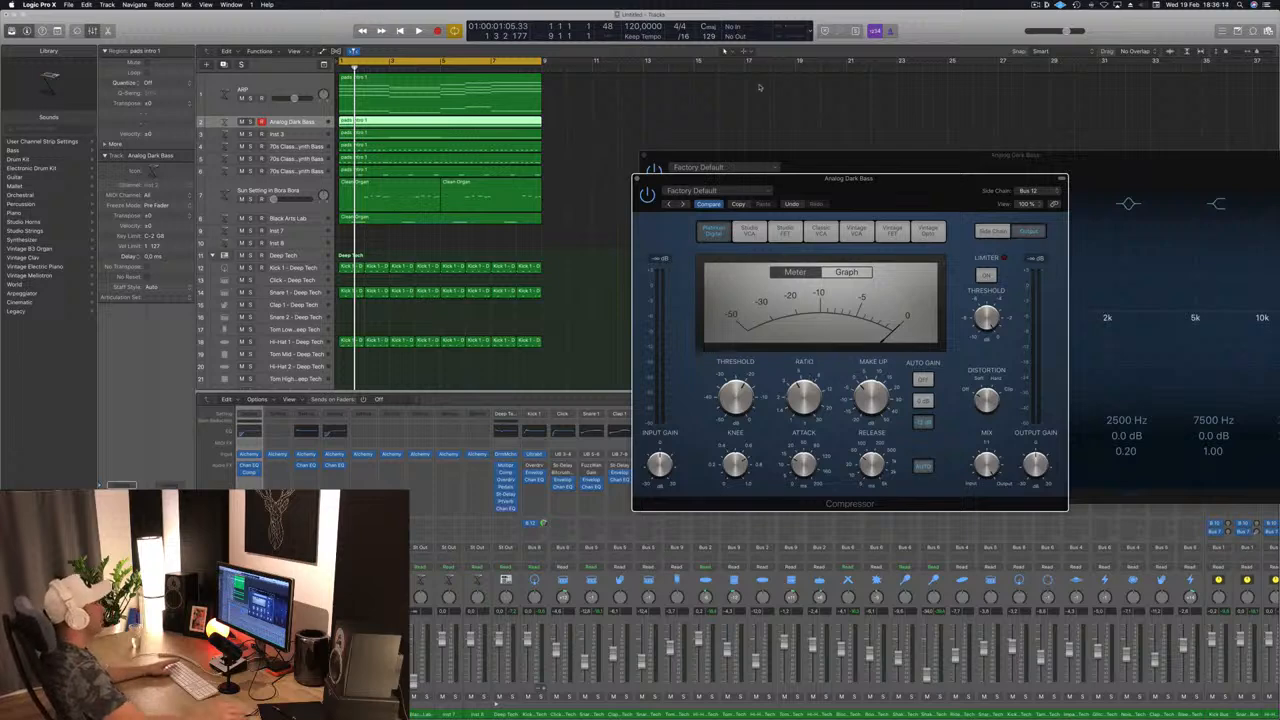
pyautogui.moveTo(915, 191); pyautogui.dragTo(888, 200)
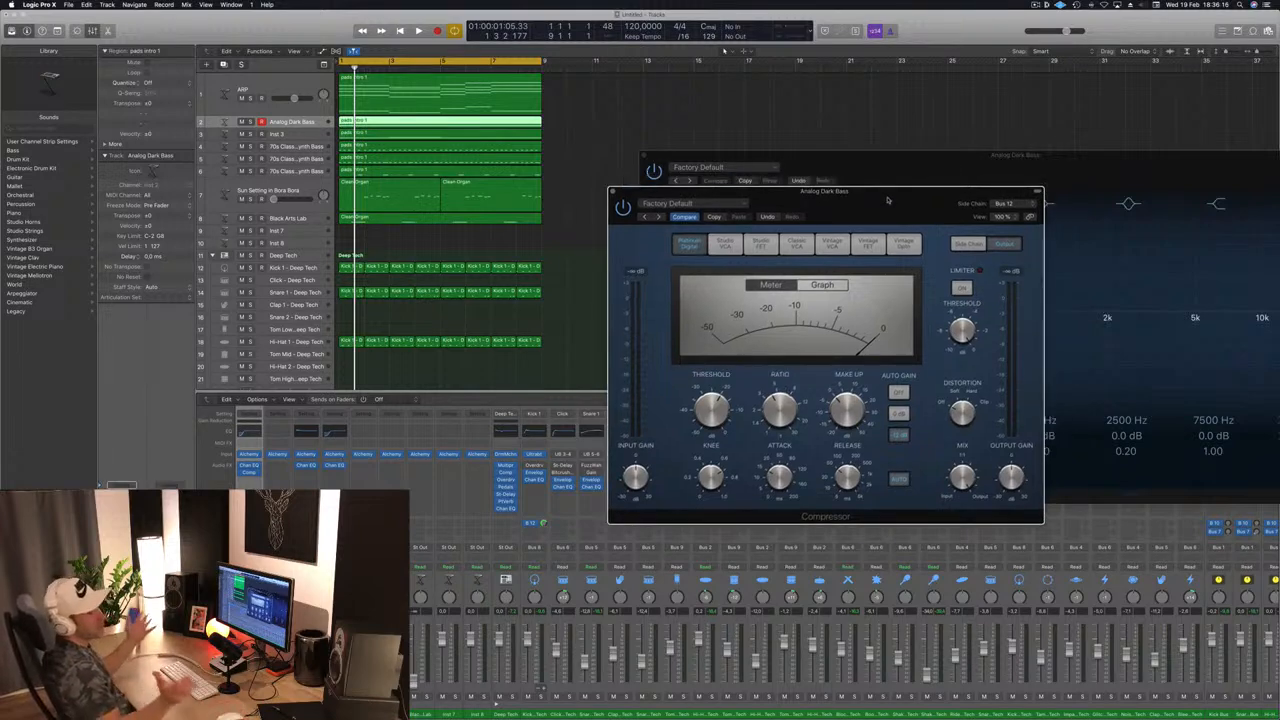
# Play the loop to check the side-chained Compressor on Analog Dark Bass, and close its Compressor and Channel EQ windows.
pyautogui.press('space')
pyautogui.moveTo(887, 200); pyautogui.dragTo(752, 222)
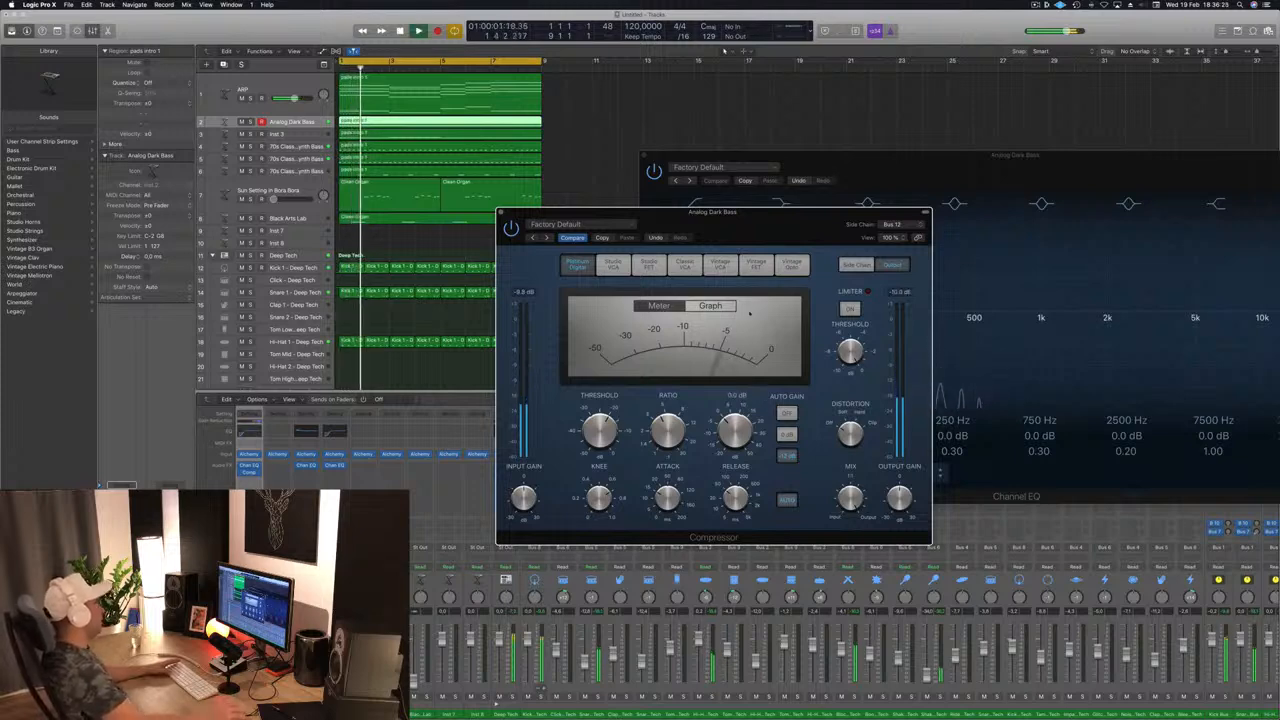
pyautogui.moveTo(779, 232); pyautogui.dragTo(906, 319)
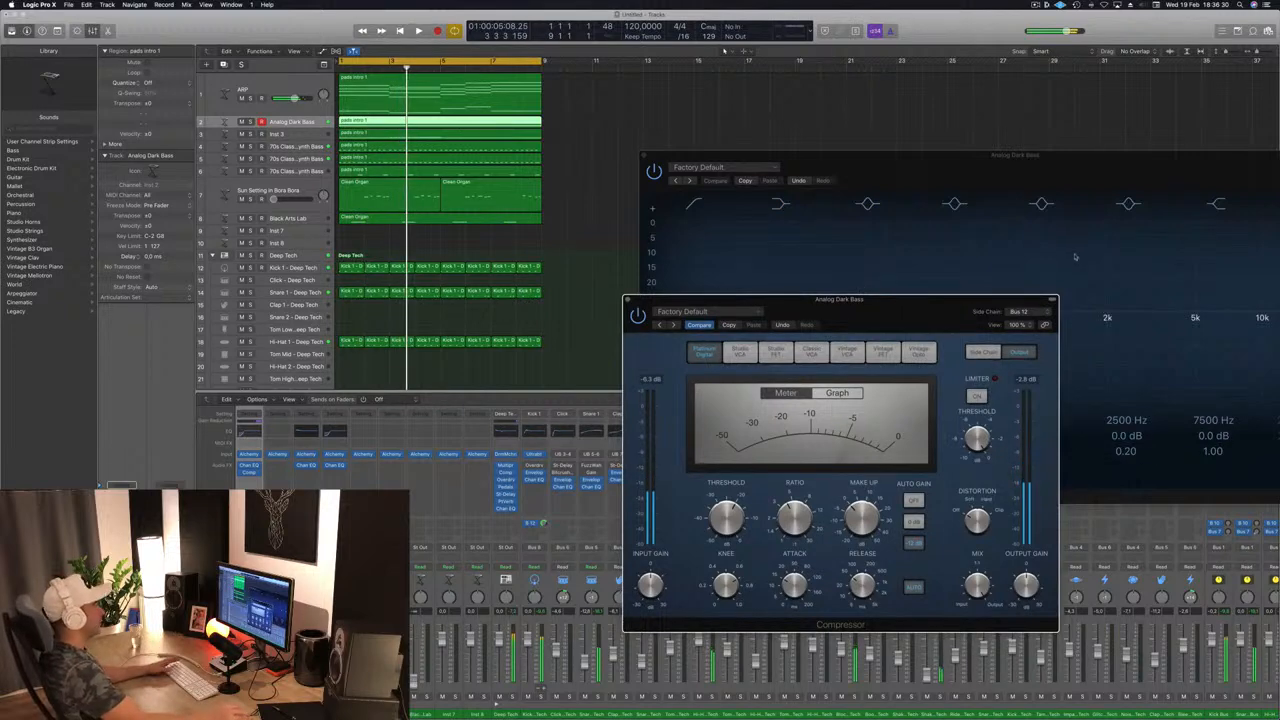
pyautogui.moveTo(906, 319); pyautogui.dragTo(776, 208)
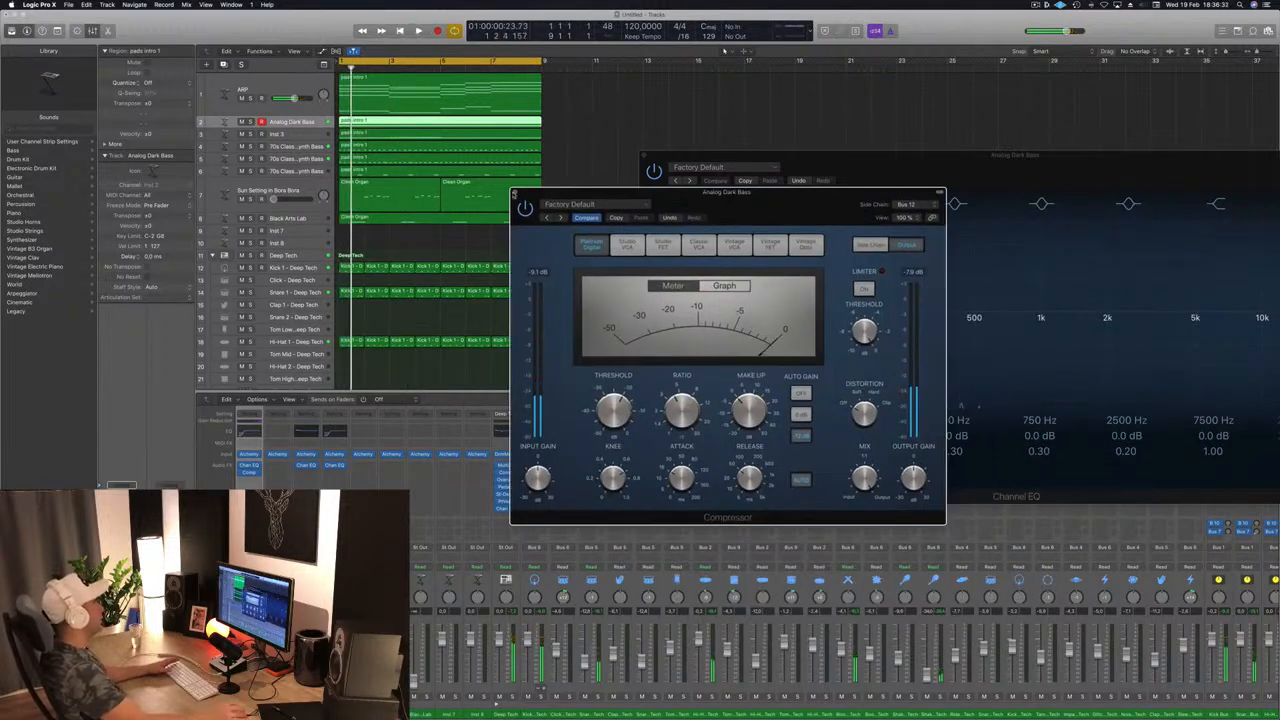
pyautogui.click(514, 193)
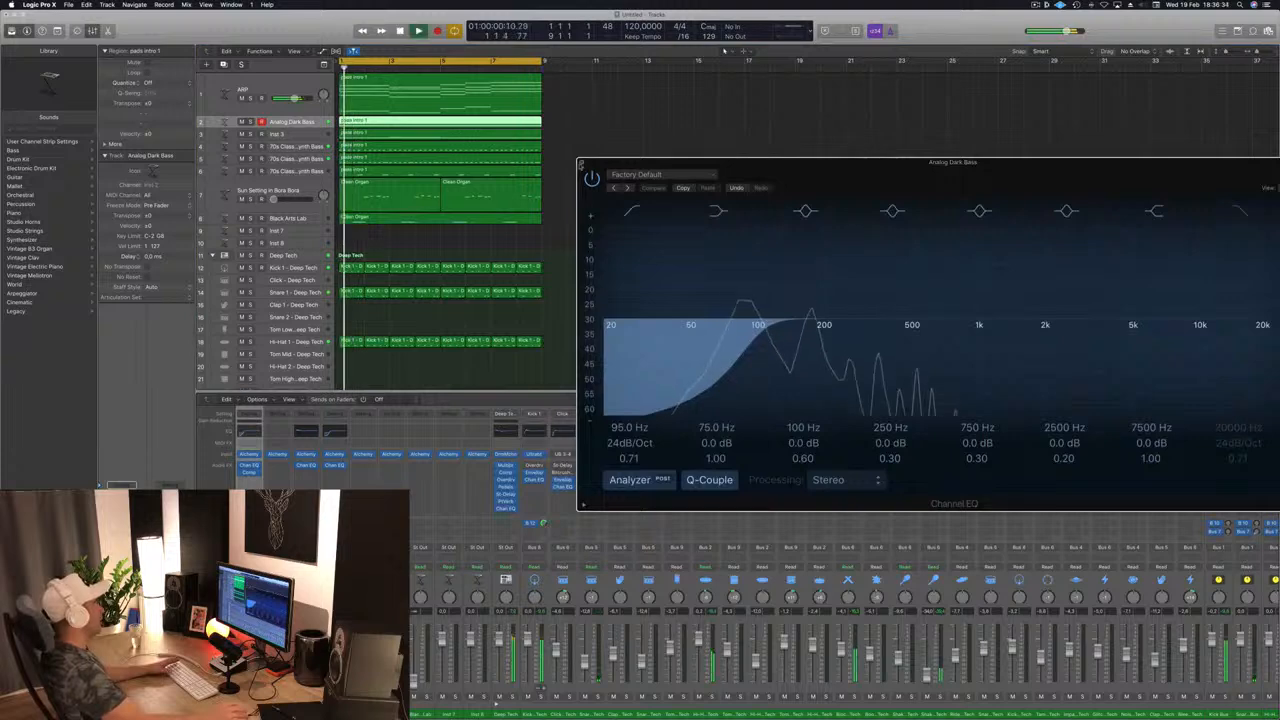
pyautogui.press('super+w')
# Rename the Inst 3 track as PAD and raise its volume during playback.
pyautogui.click(293, 134)
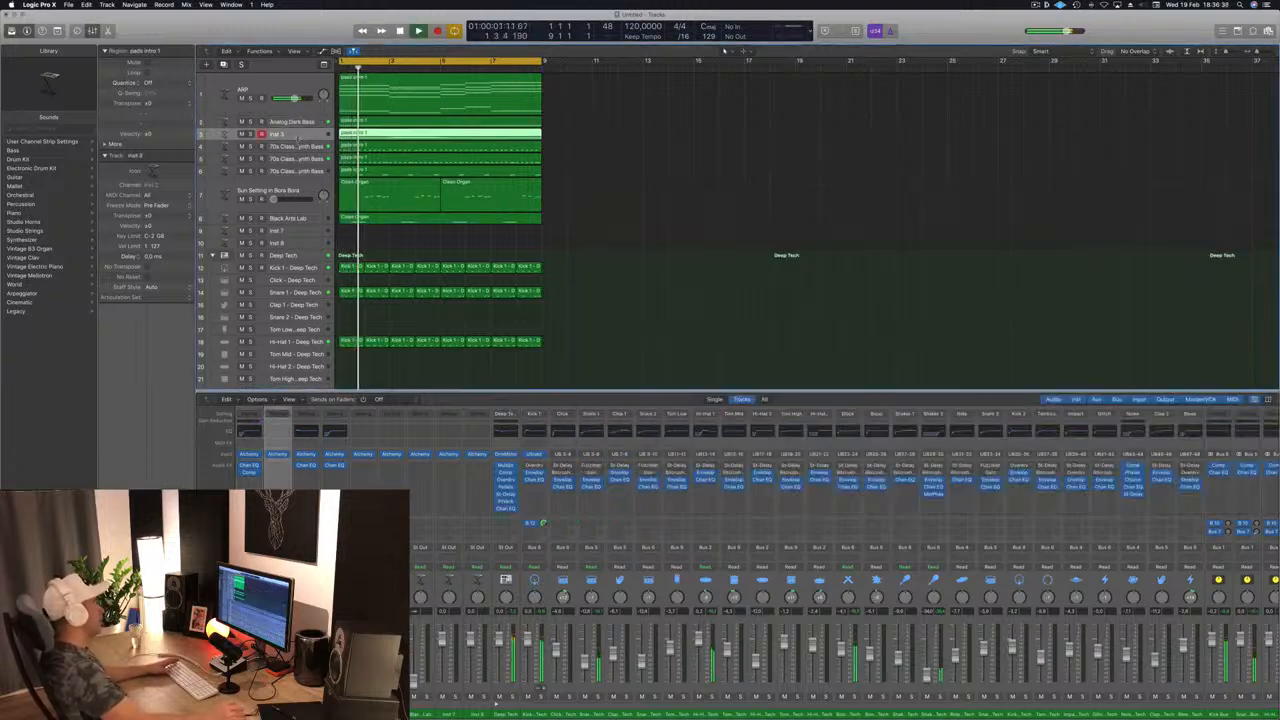
pyautogui.moveTo(296, 138); pyautogui.dragTo(295, 203)
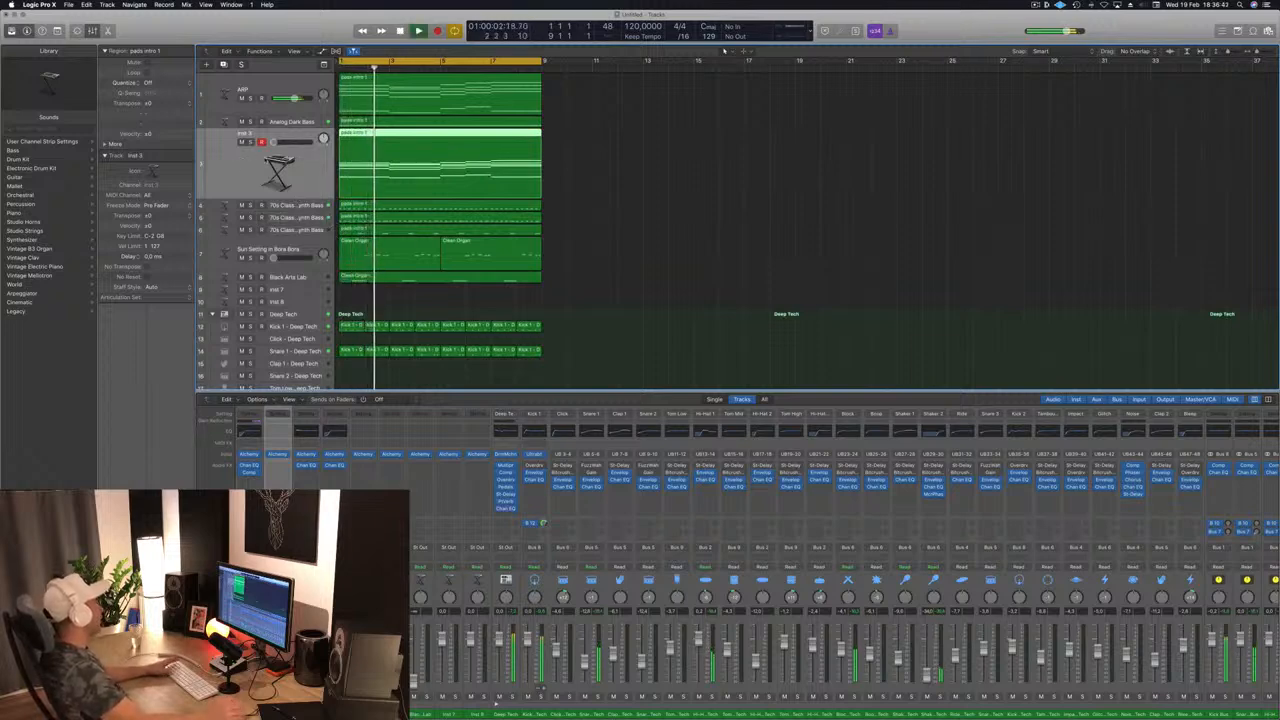
pyautogui.press('space')
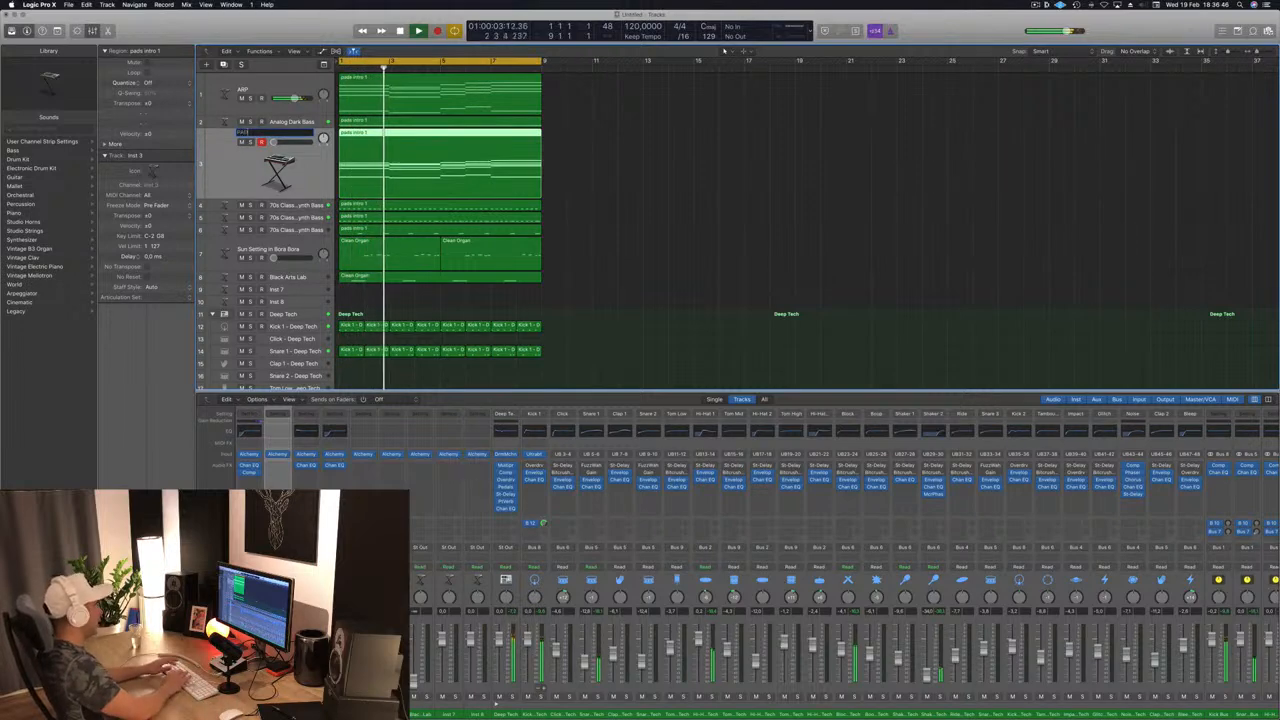
pyautogui.press('Return')
pyautogui.press('space')
pyautogui.press('space')
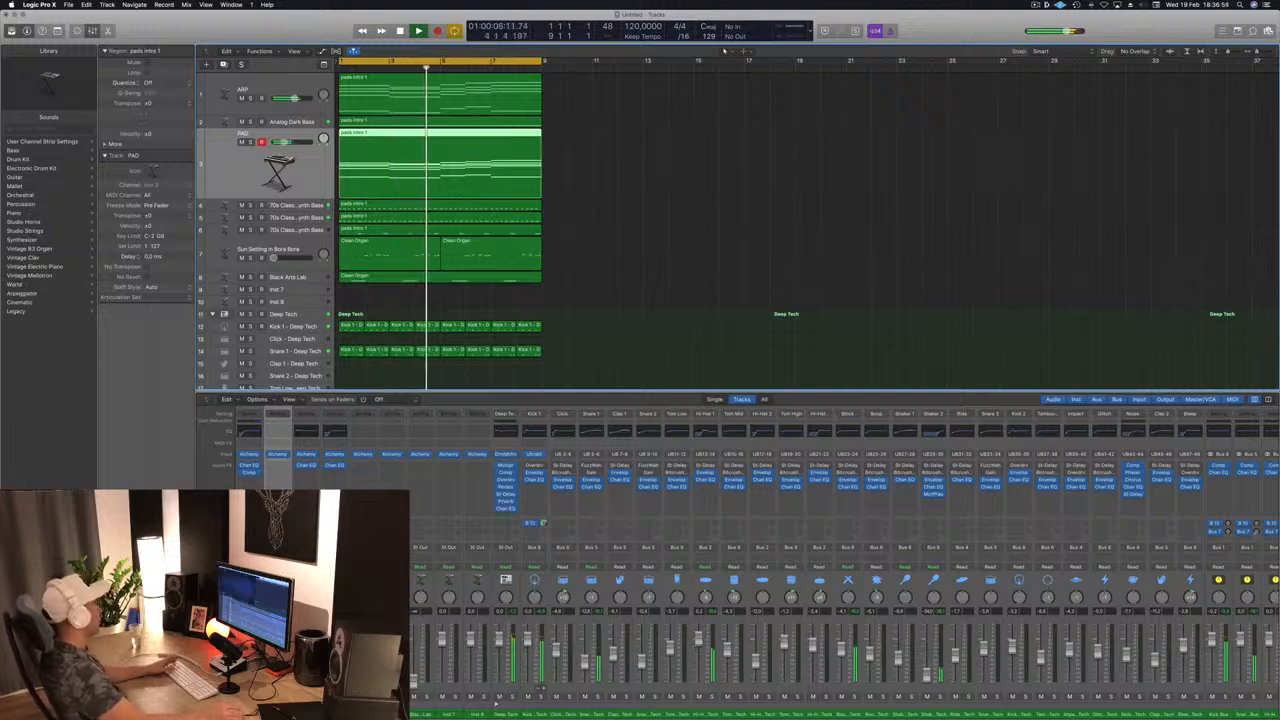
# Add a Channel EQ to the PAD track with a 24 dB/Oct low cut just below 100 Hz, and close the plug-in.
pyautogui.click(278, 431)
pyautogui.moveTo(278, 46); pyautogui.dragTo(696, 140)
pyautogui.click(480, 167)
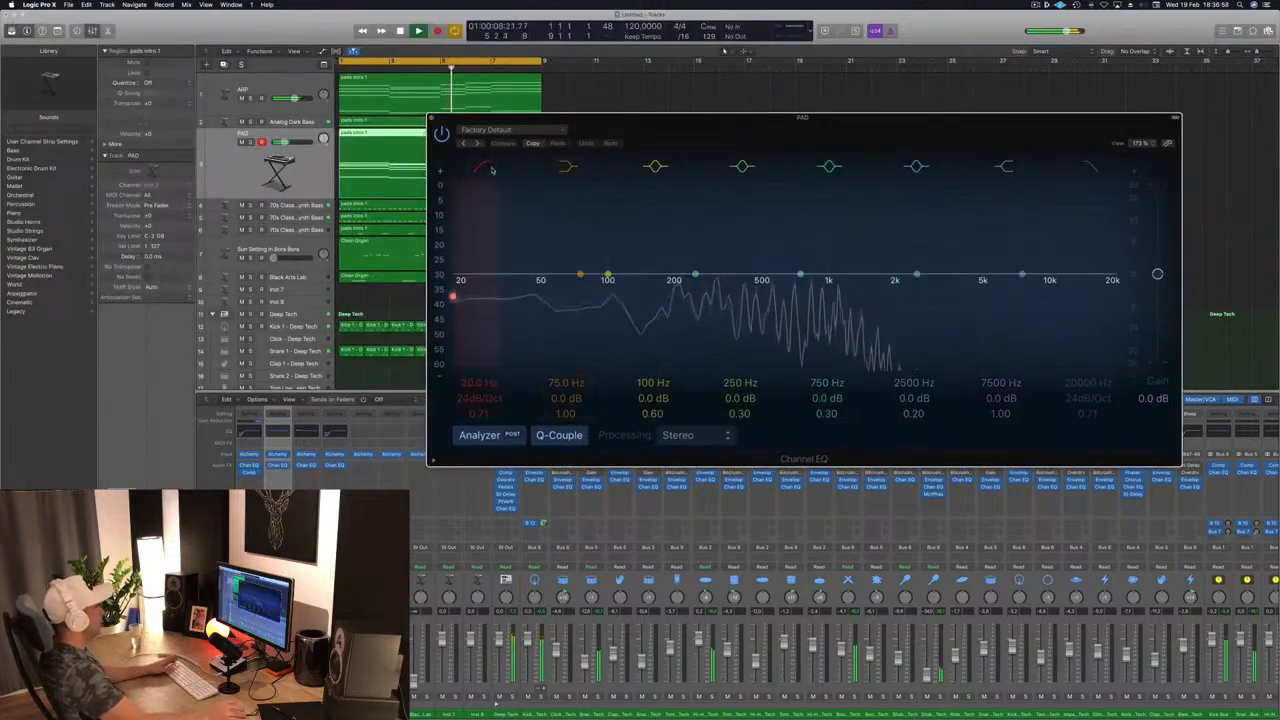
pyautogui.moveTo(555, 293); pyautogui.dragTo(606, 280)
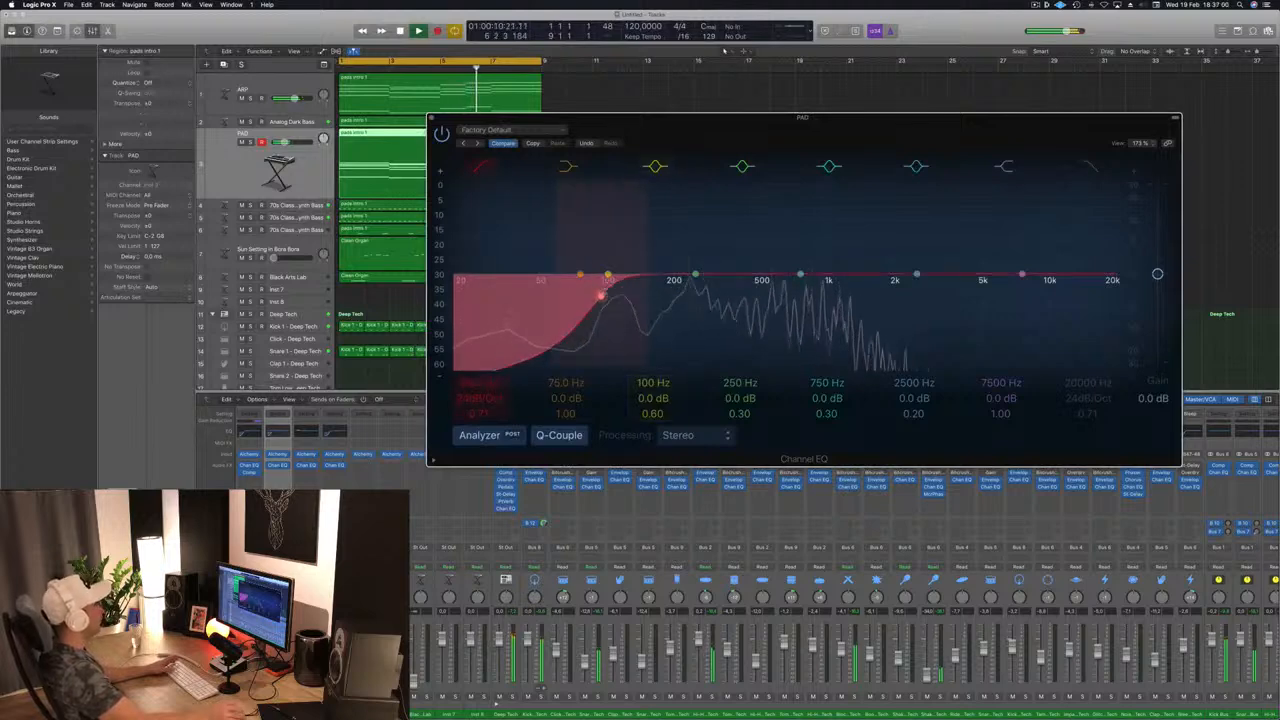
pyautogui.moveTo(455, 130); pyautogui.dragTo(267, 213)
pyautogui.click(246, 203)
# Insert a Compressor on the PAD track with Bus 12 as its side chain, and raise its ratio to about 2.7:1 during playback.
pyautogui.click(641, 174)
pyautogui.press('space')
pyautogui.press('Return')
pyautogui.press('space')
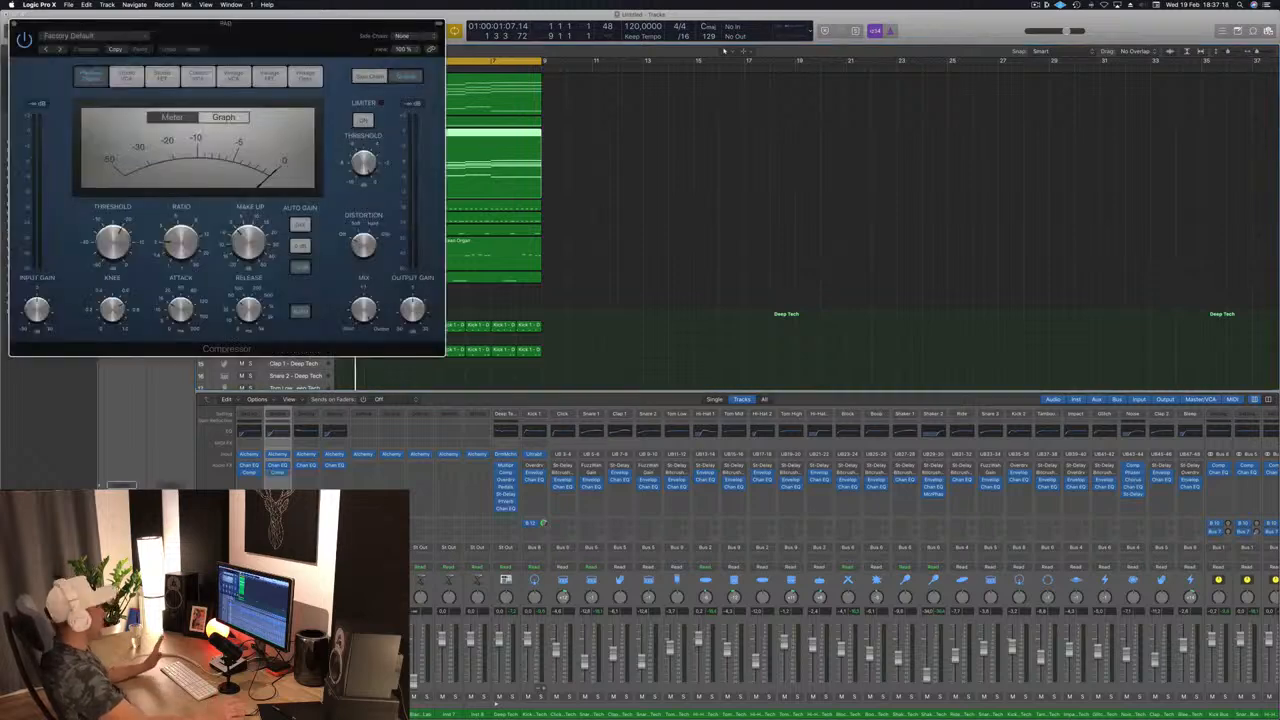
pyautogui.moveTo(362, 33); pyautogui.dragTo(805, 328)
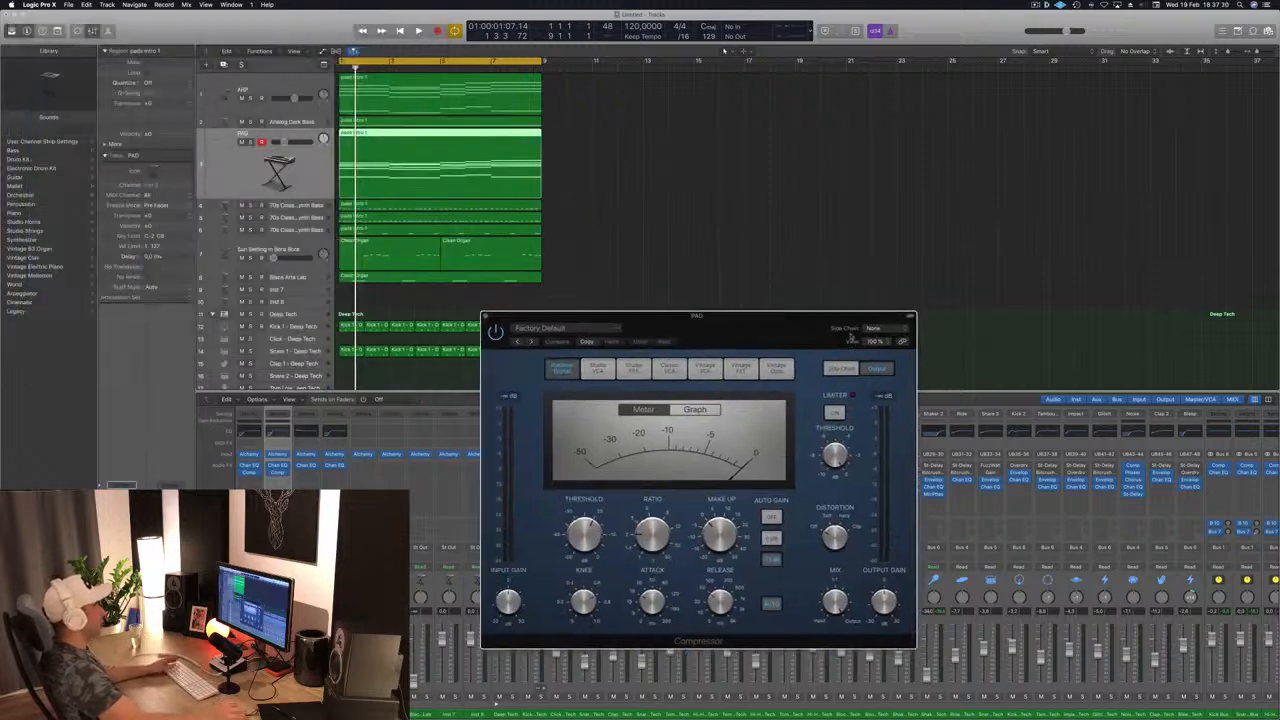
pyautogui.moveTo(872, 356)
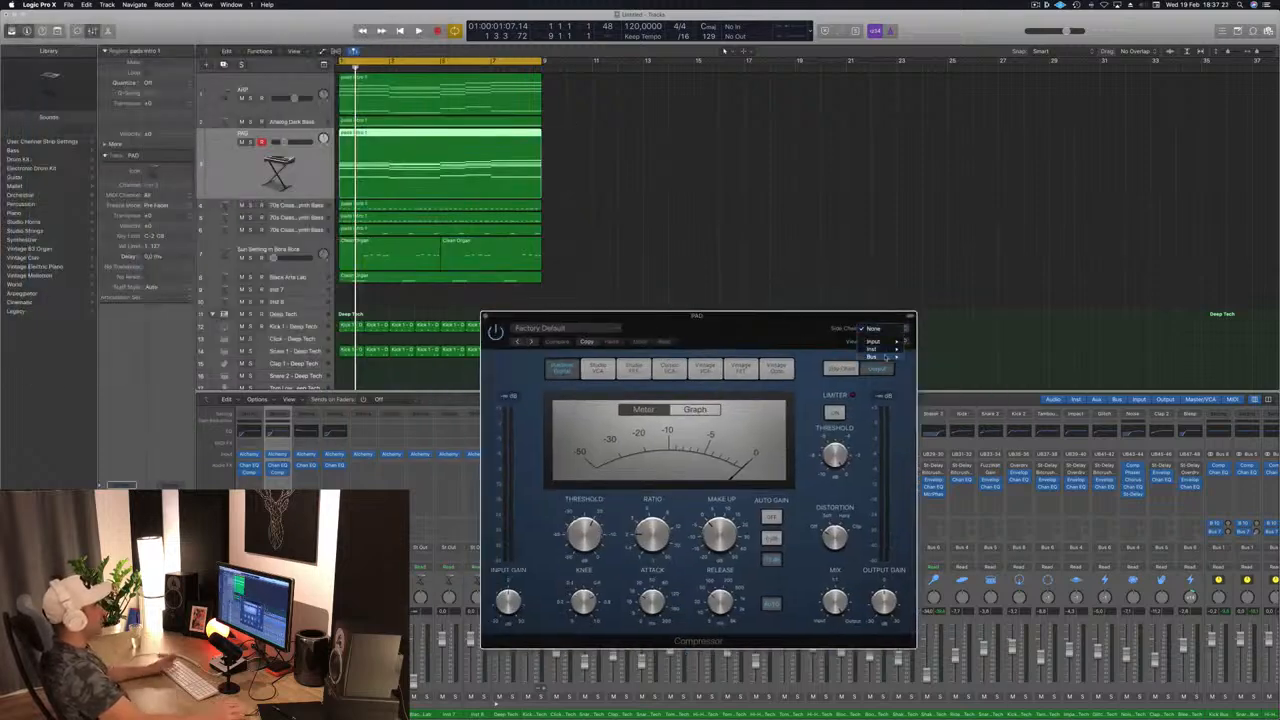
pyautogui.click(955, 441)
pyautogui.moveTo(789, 331); pyautogui.dragTo(913, 244)
pyautogui.press('space')
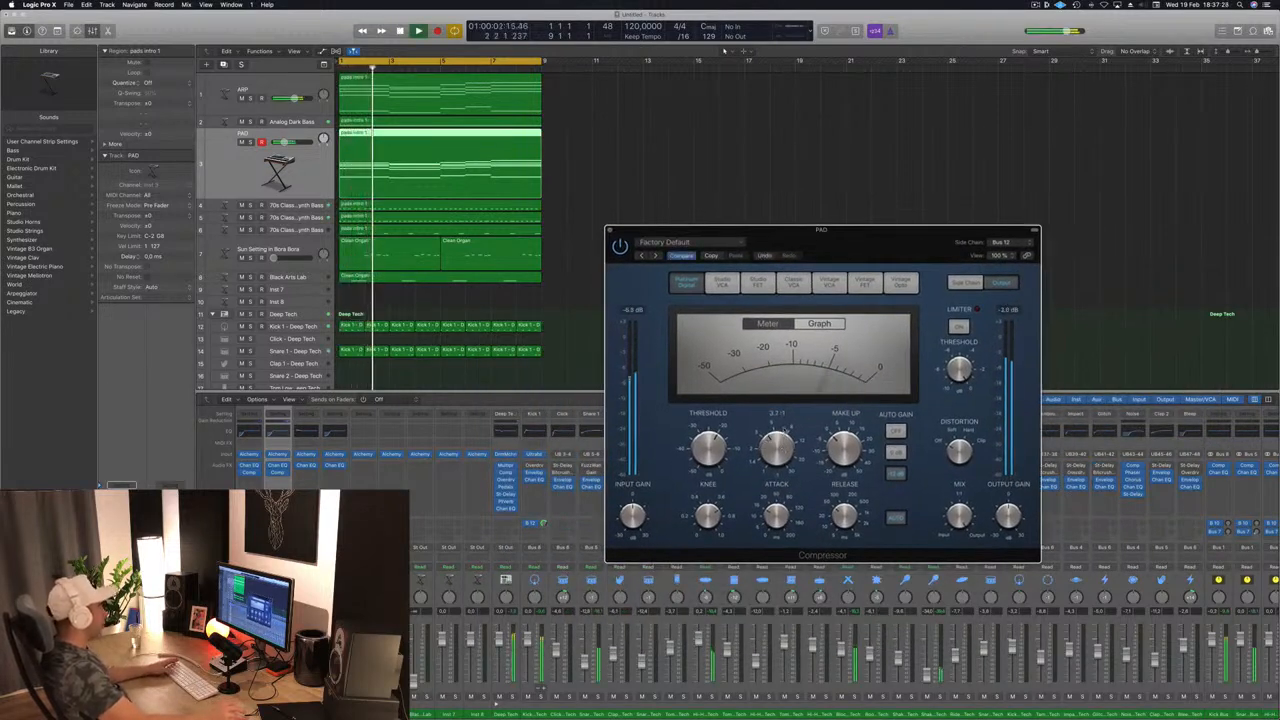
# Play the loop repeatedly to check the side-chained Compressor on the PAD track, and close the plug-in window.
pyautogui.press('space')
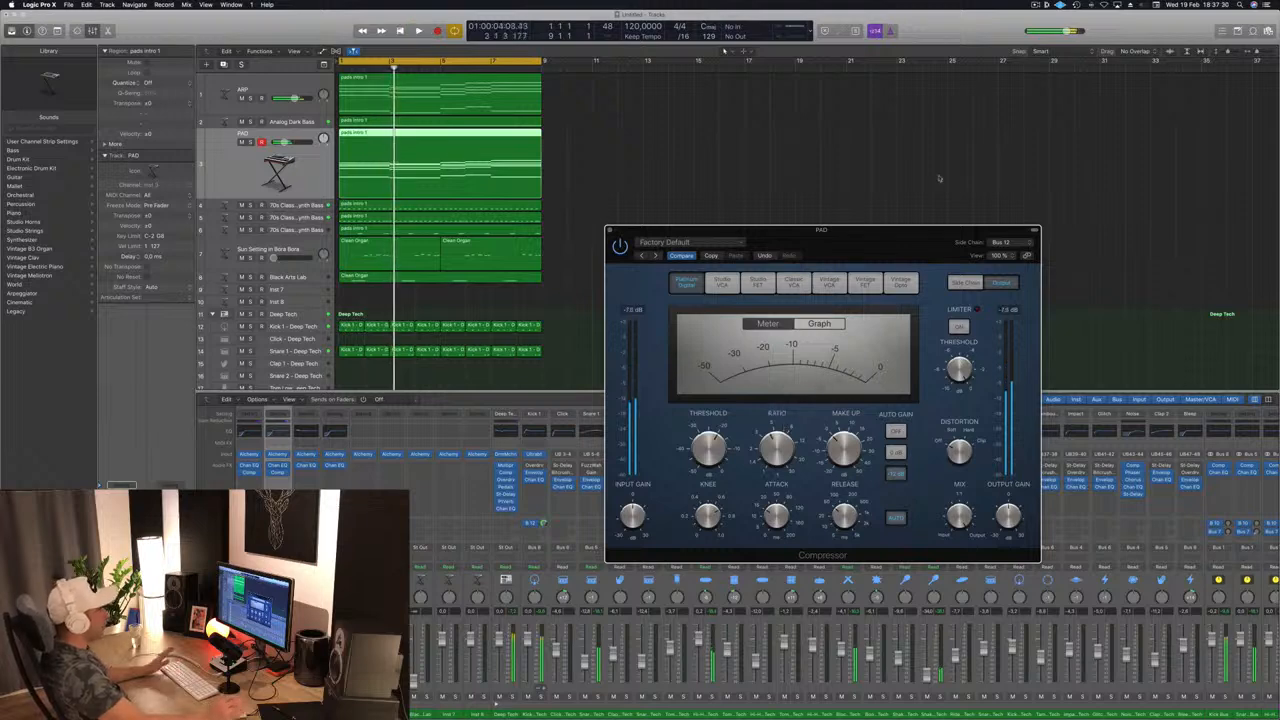
pyautogui.moveTo(917, 238); pyautogui.dragTo(896, 222)
pyautogui.press('space')
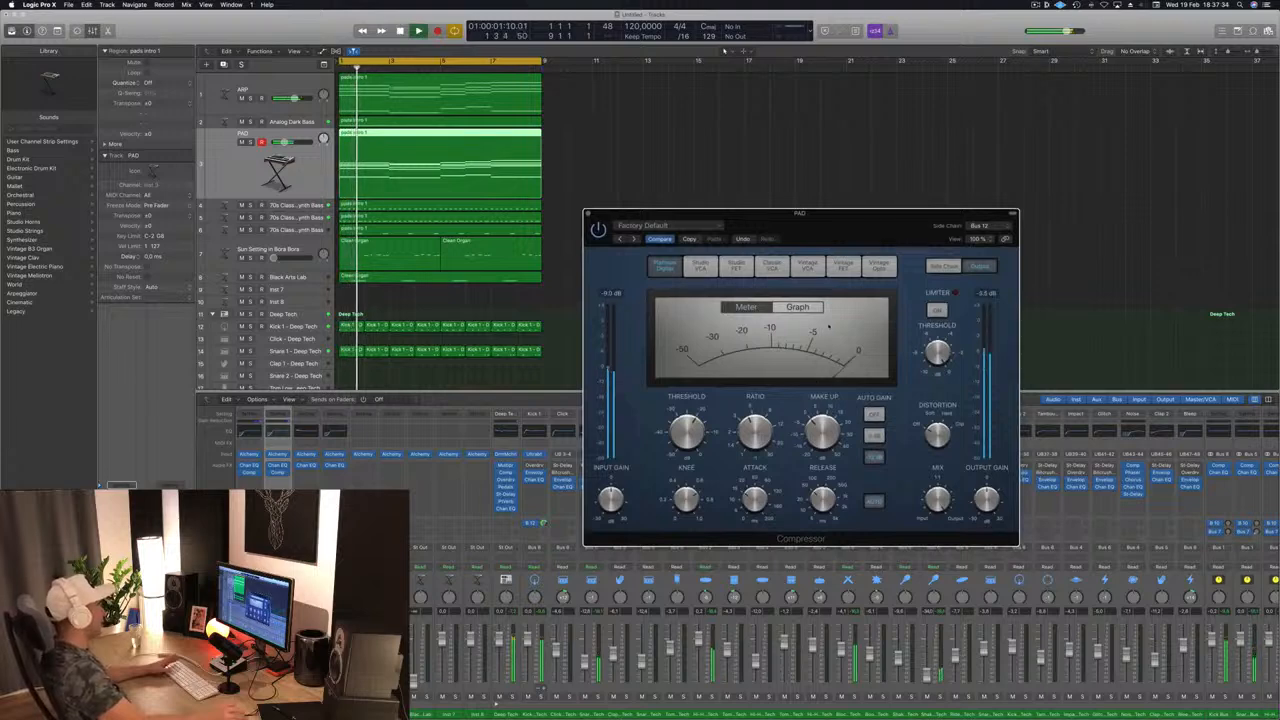
pyautogui.press('space')
pyautogui.press('space')
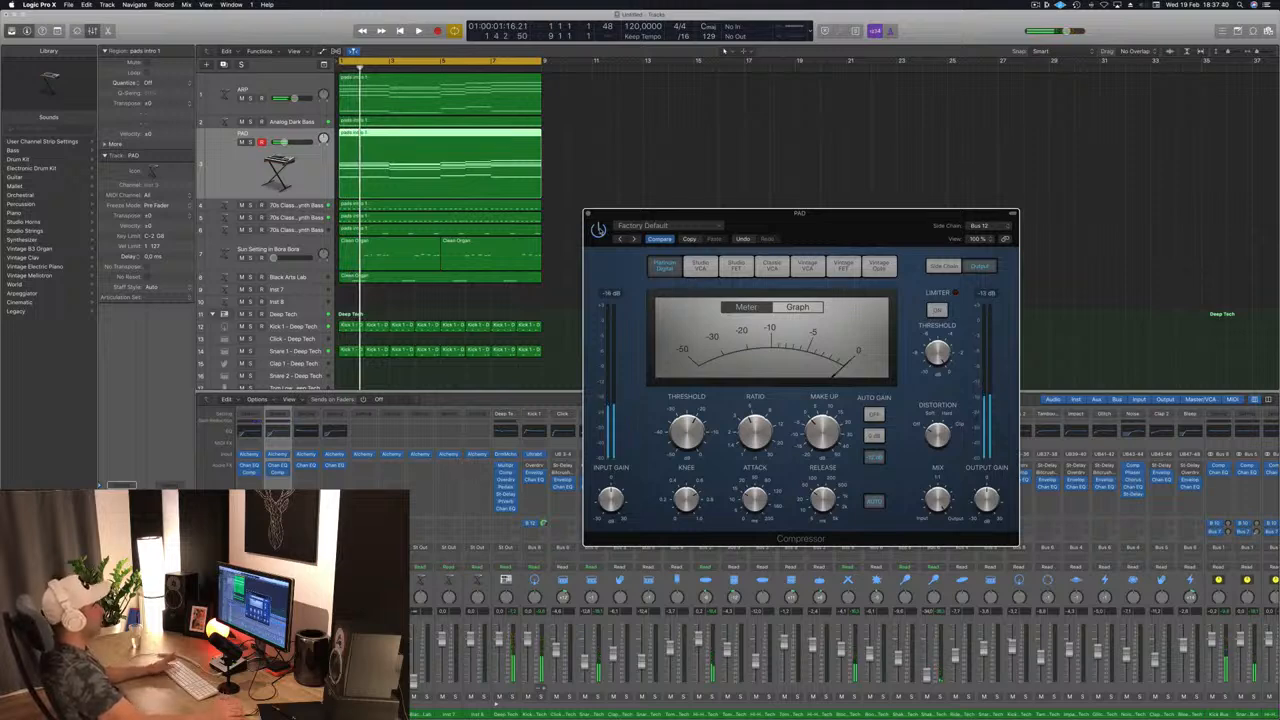
pyautogui.press('space')
pyautogui.press('space')
pyautogui.press('space')
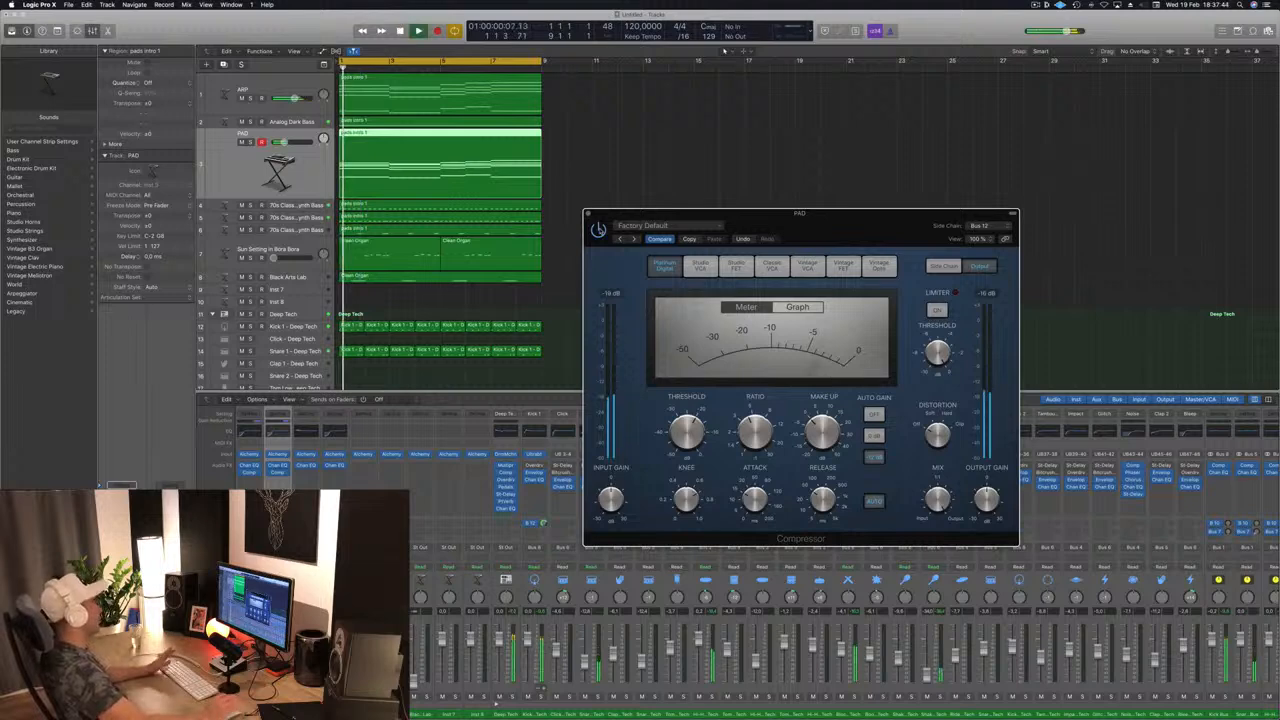
pyautogui.moveTo(868, 229)
pyautogui.mouseDown()
pyautogui.moveTo(773, 293)
pyautogui.moveTo(857, 218)
pyautogui.mouseUp()
pyautogui.click(577, 208)
pyautogui.press('space')
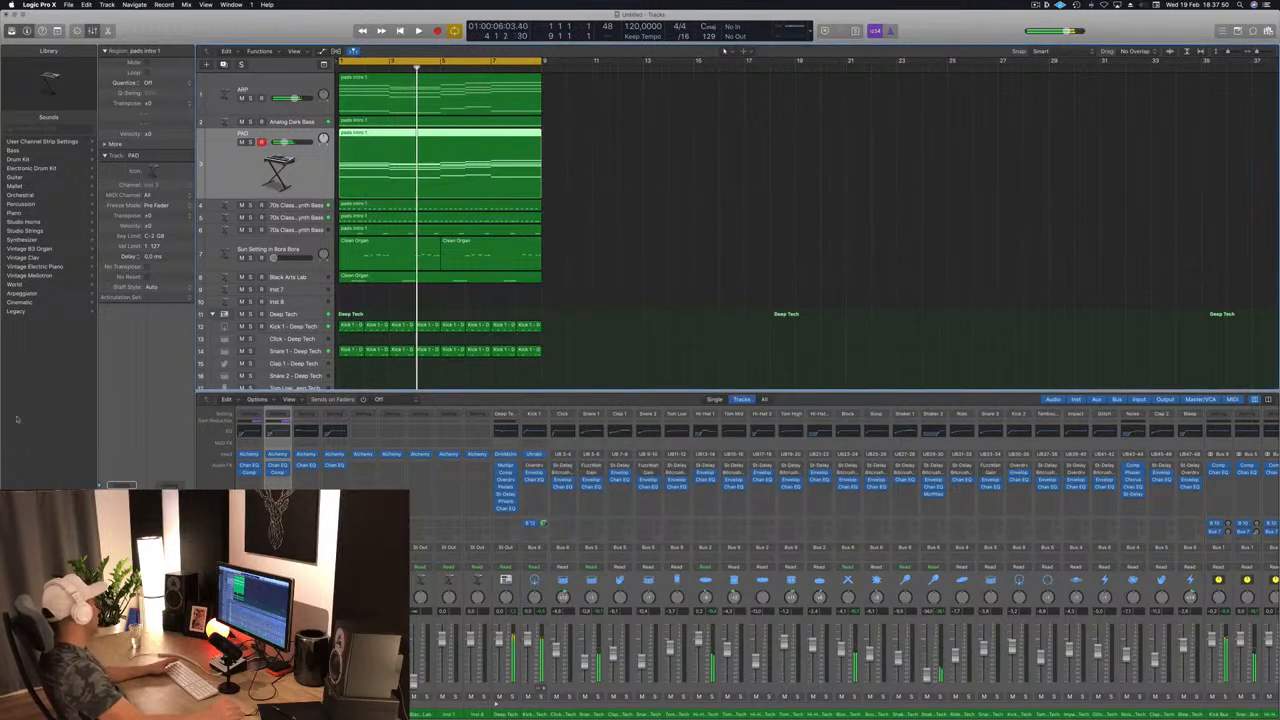
pyautogui.press('Return')
pyautogui.press('space')
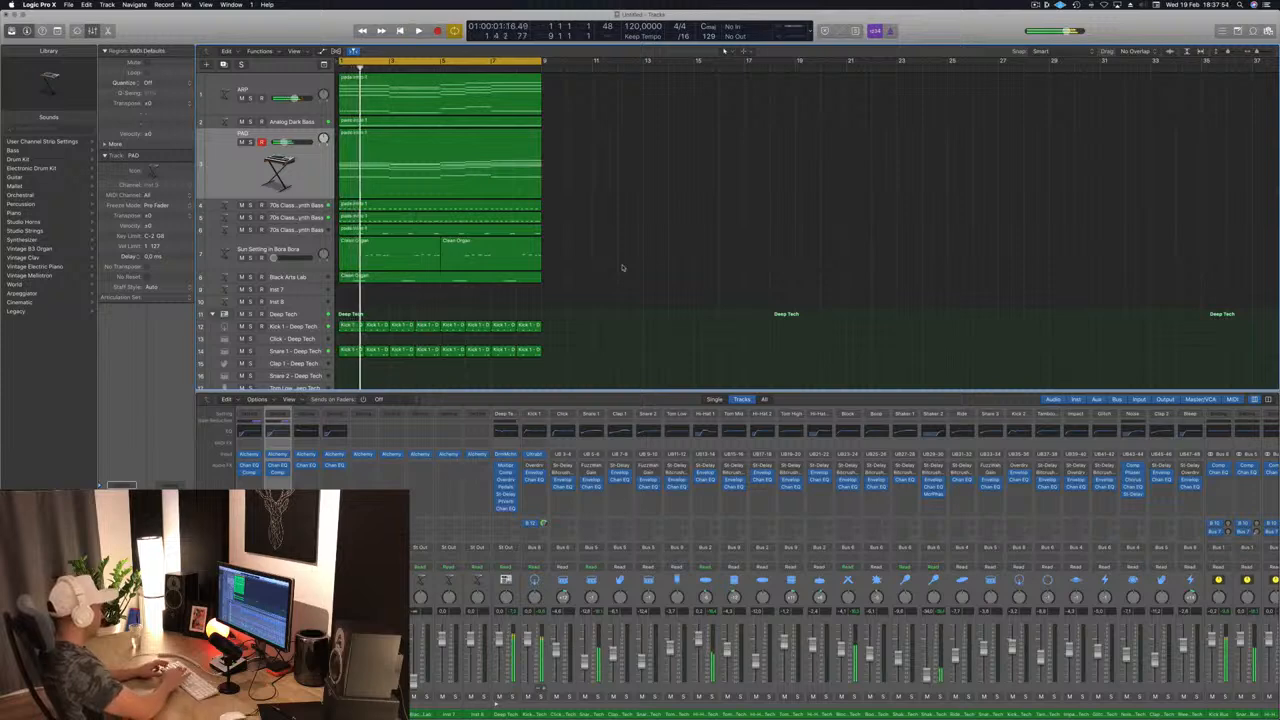
# Repeat all regions of the eight-bar loop three times, extending the arrangement to bar 33.
pyautogui.press('super+r')
pyautogui.press('super+r')
pyautogui.press('super+r')
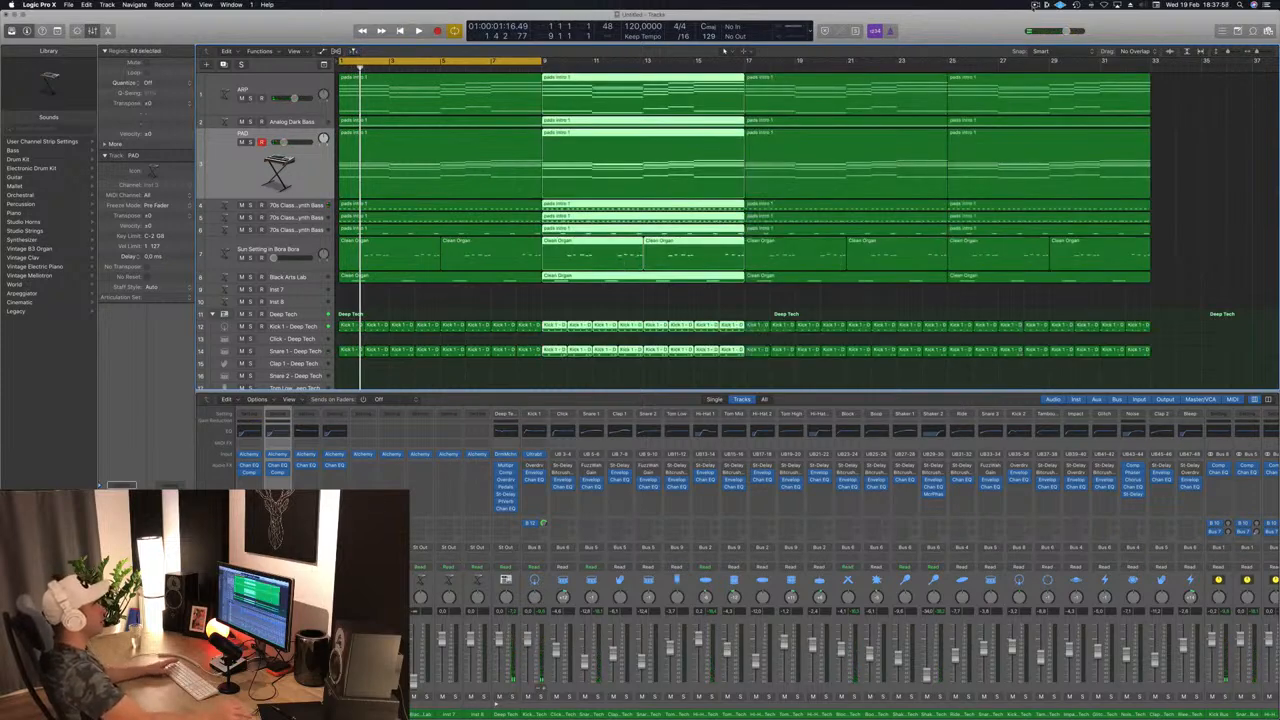
pyautogui.click(1036, 4)
pyautogui.click(982, 26)
pyautogui.click(1168, 227)
# Play the extended arrangement from the start and select the first region on the PAD track.
pyautogui.press('Return')
pyautogui.press('space')
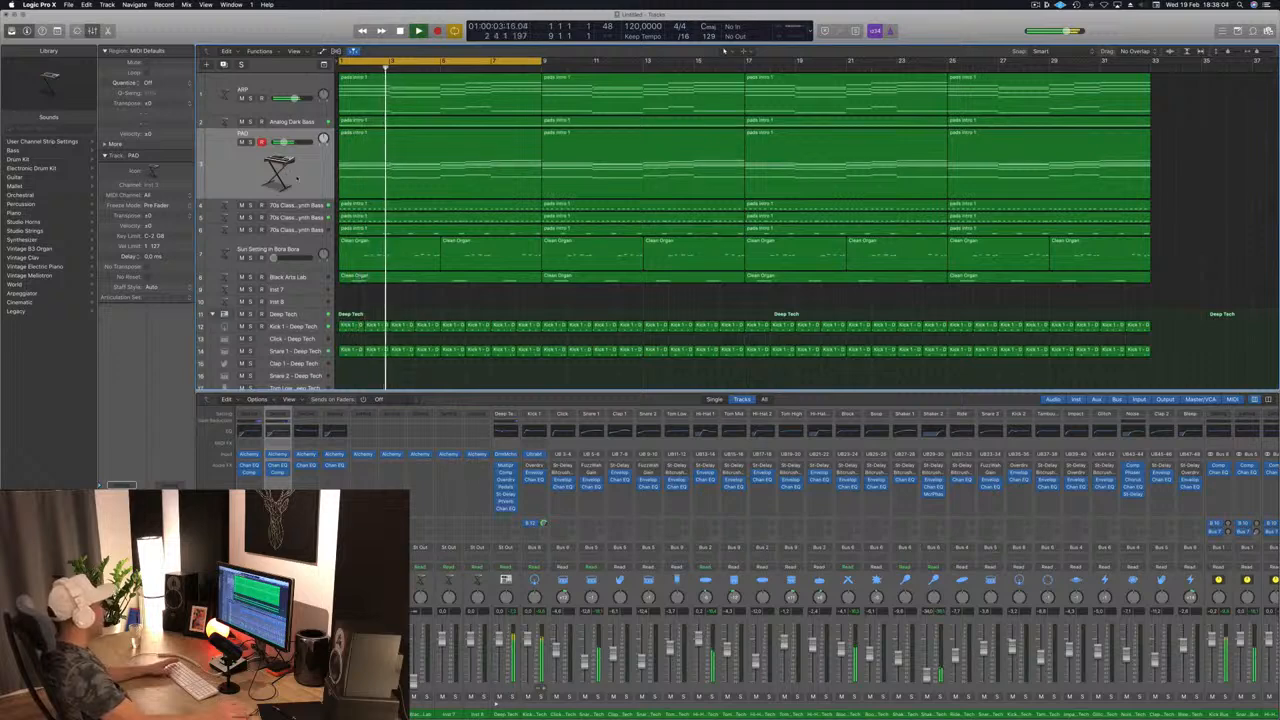
pyautogui.click(405, 178)
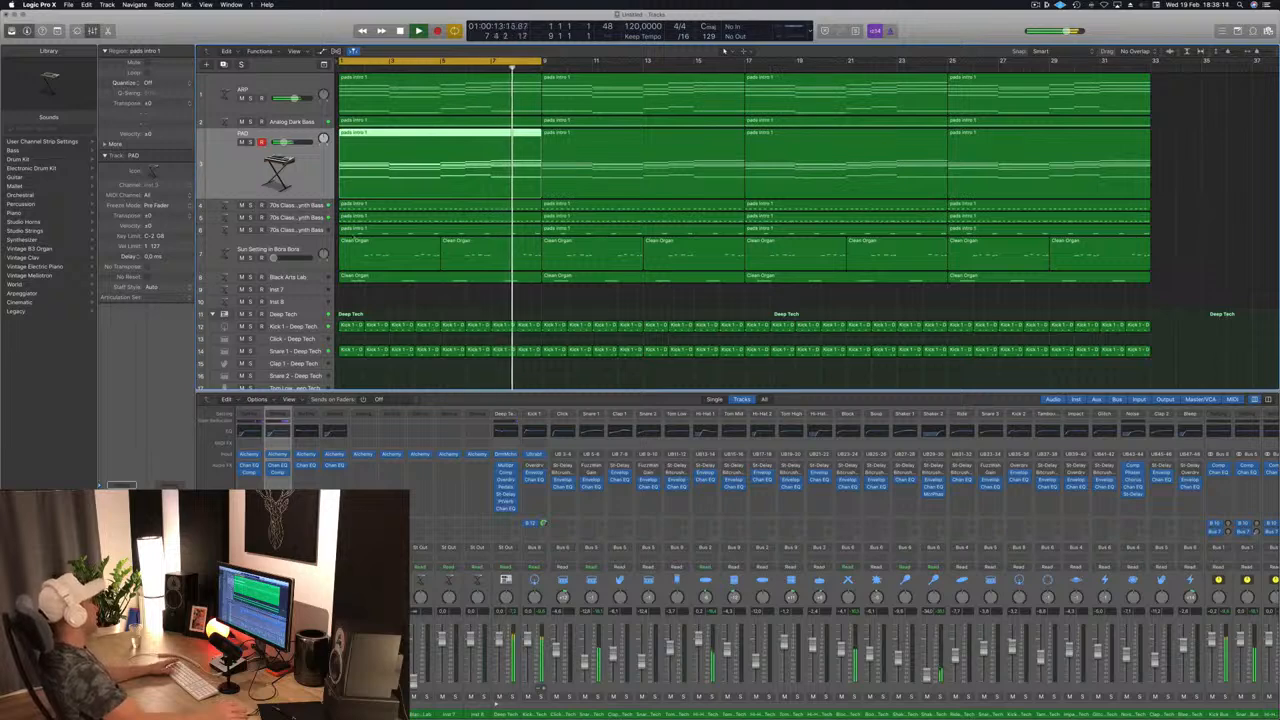
# Add a Channel EQ to the third 70s Classic Synth Bass track with a low cut at about 106 Hz, and close its window.
pyautogui.click(305, 231)
pyautogui.press('space')
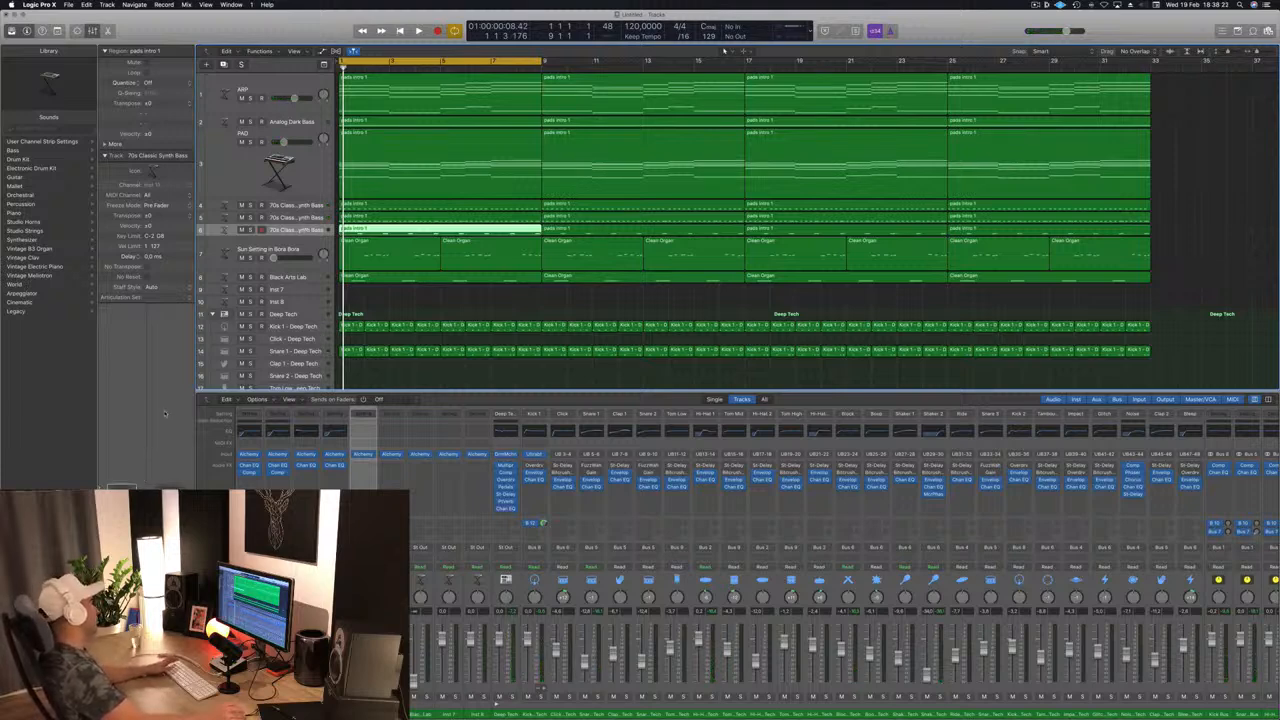
pyautogui.press('space')
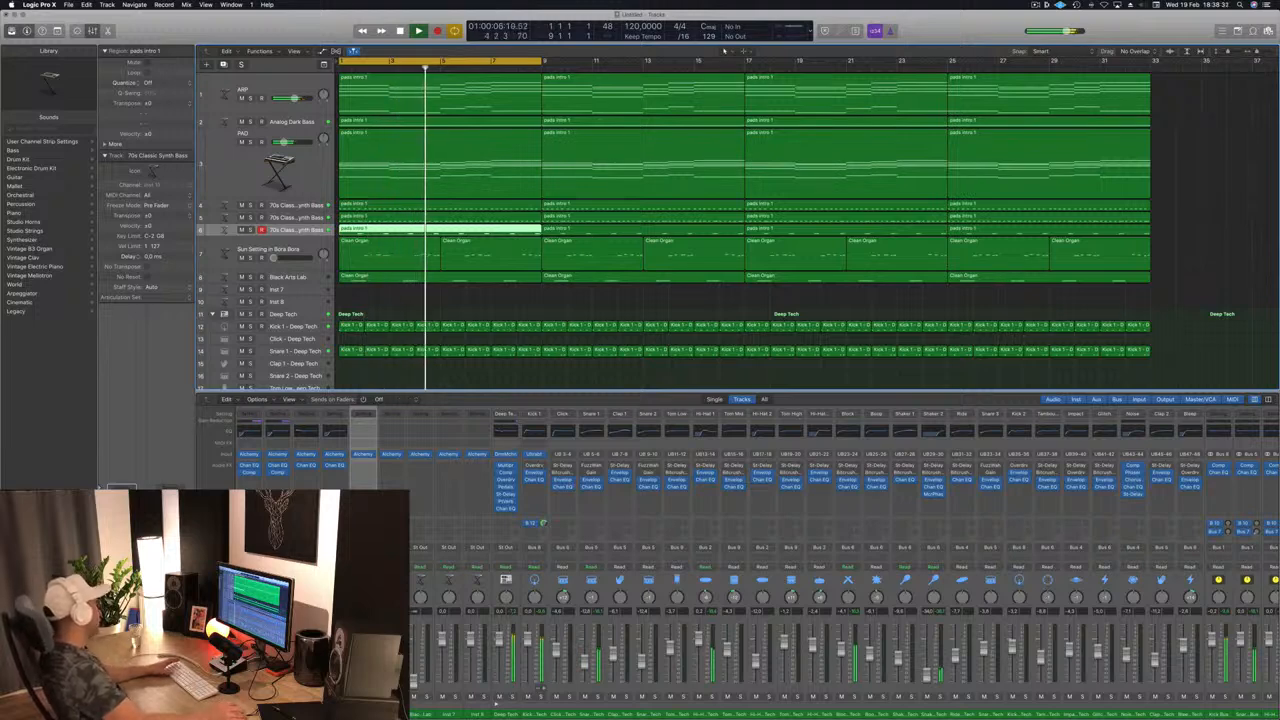
pyautogui.click(363, 430)
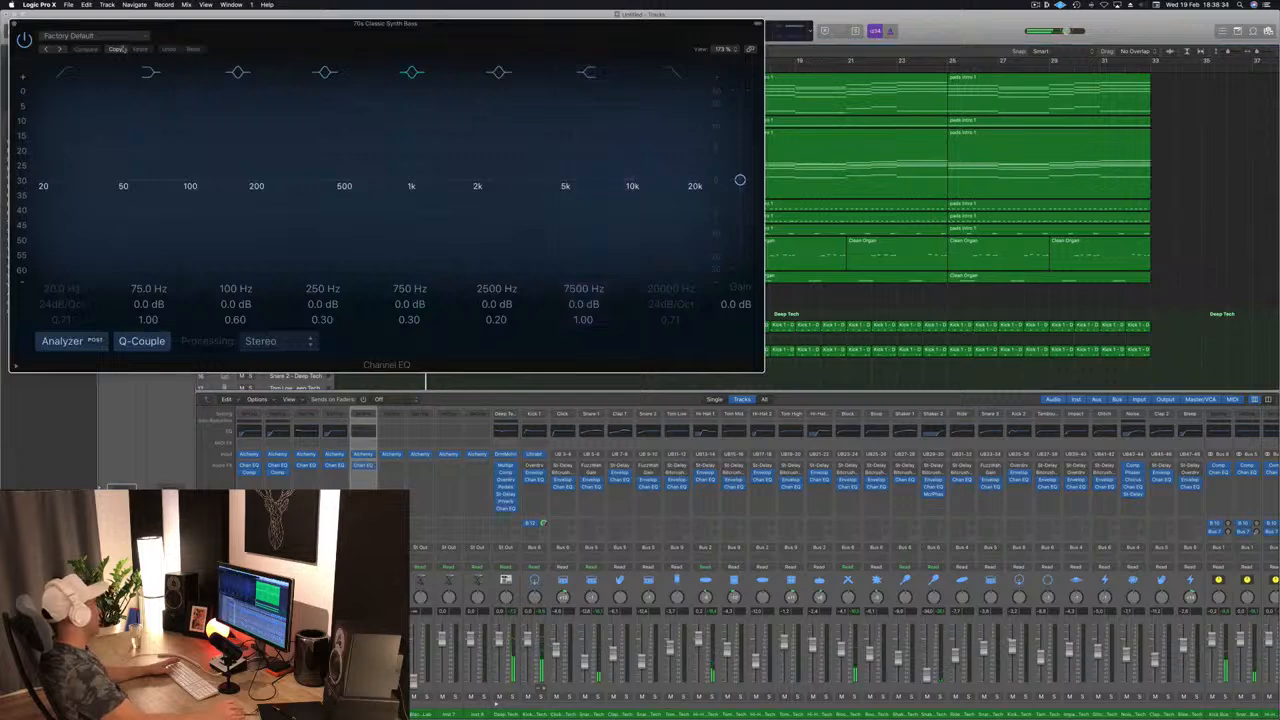
pyautogui.moveTo(93, 172); pyautogui.dragTo(195, 180)
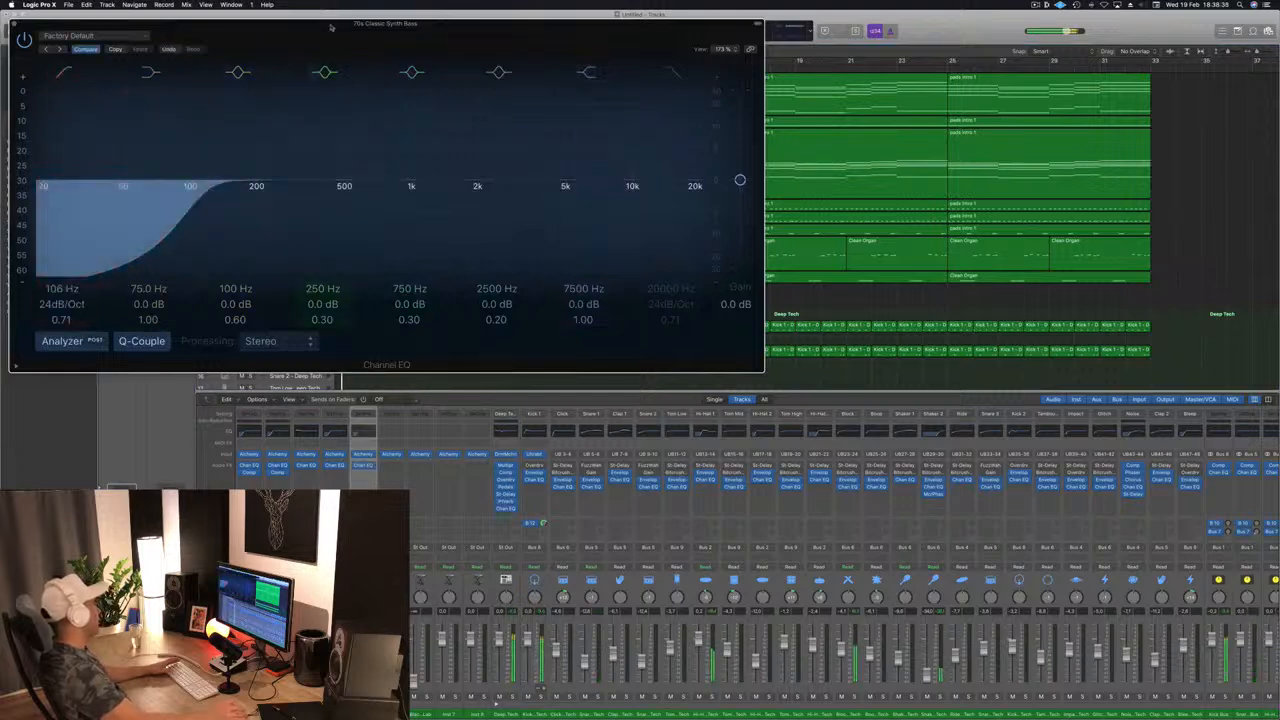
pyautogui.moveTo(333, 24); pyautogui.dragTo(623, 74)
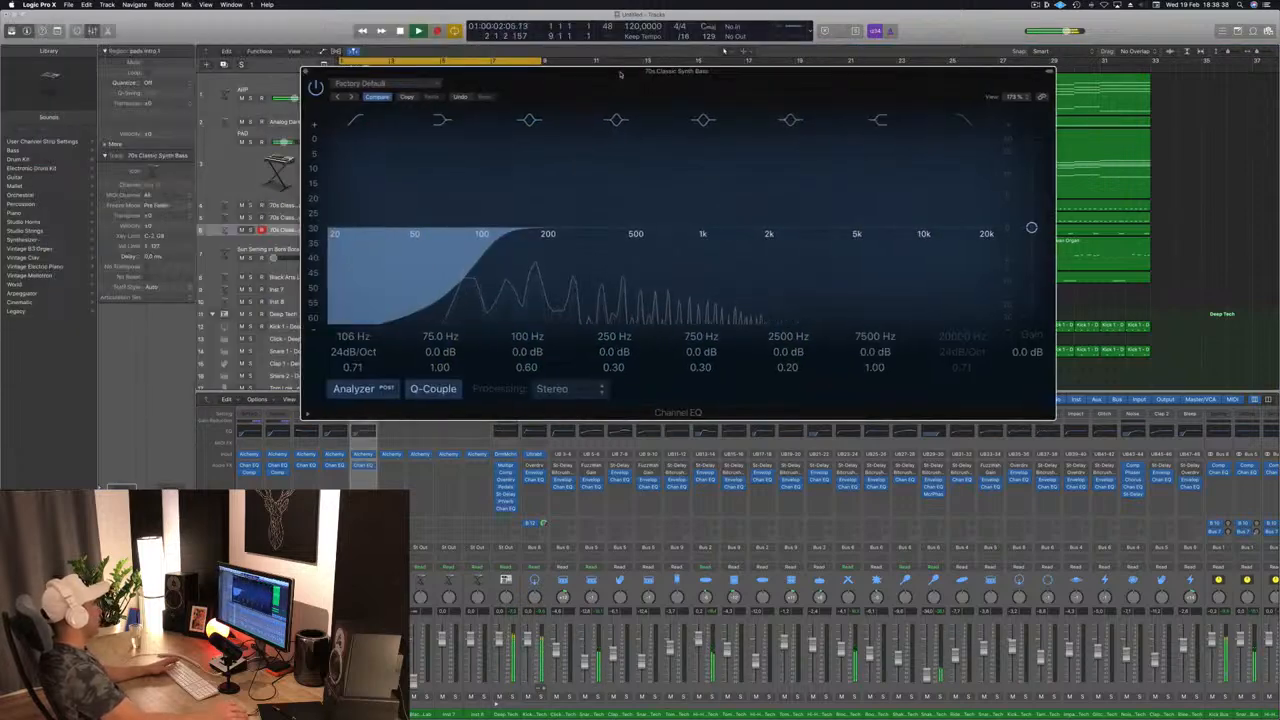
pyautogui.click(306, 72)
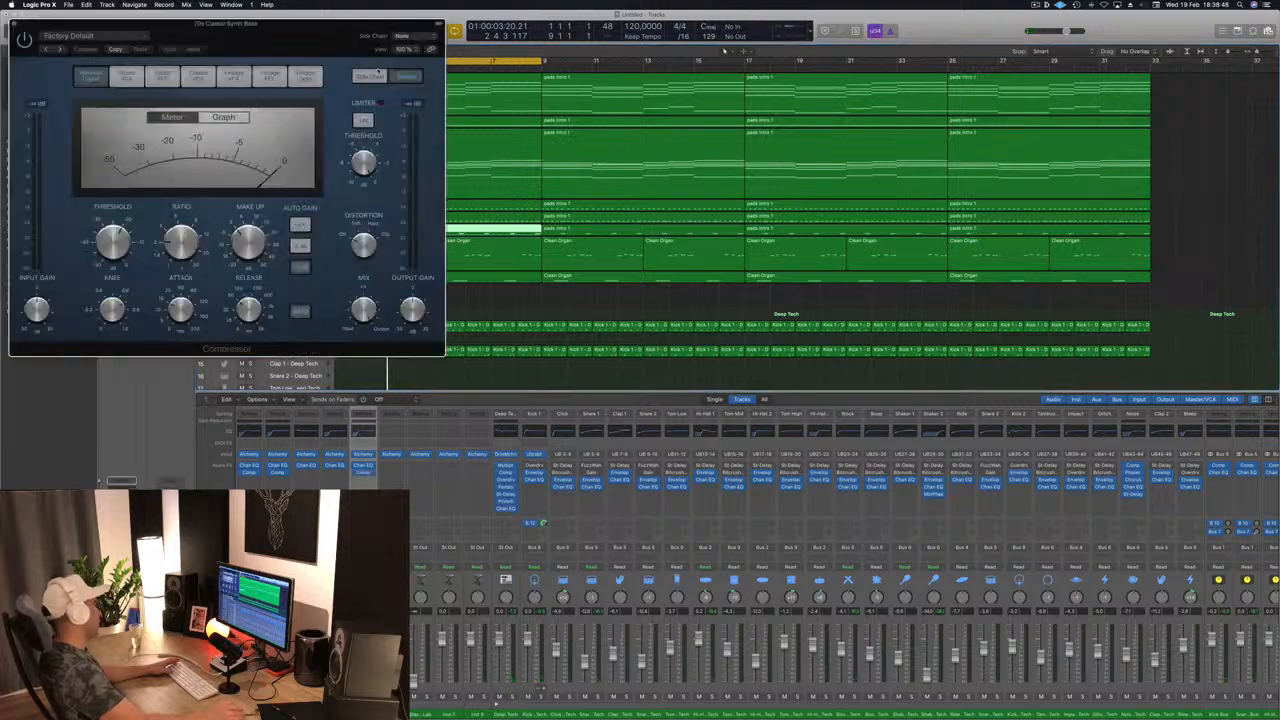
# Side-chain the Compressor on the third 70s Classic Synth Bass track to Bus 12 and raise its ratio to about 4.1:1 during playback.
pyautogui.moveTo(414, 65)
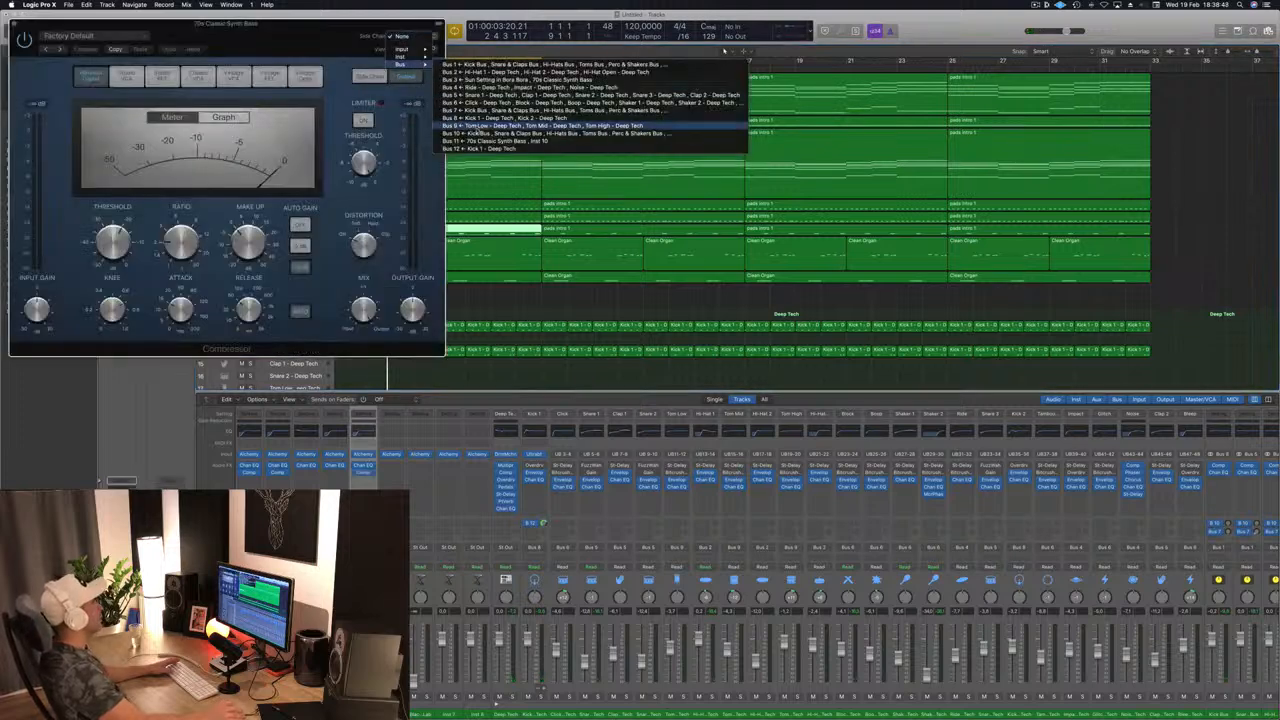
pyautogui.click(484, 148)
pyautogui.moveTo(330, 55); pyautogui.dragTo(752, 182)
pyautogui.press('space')
pyautogui.moveTo(641, 382); pyautogui.dragTo(645, 360)
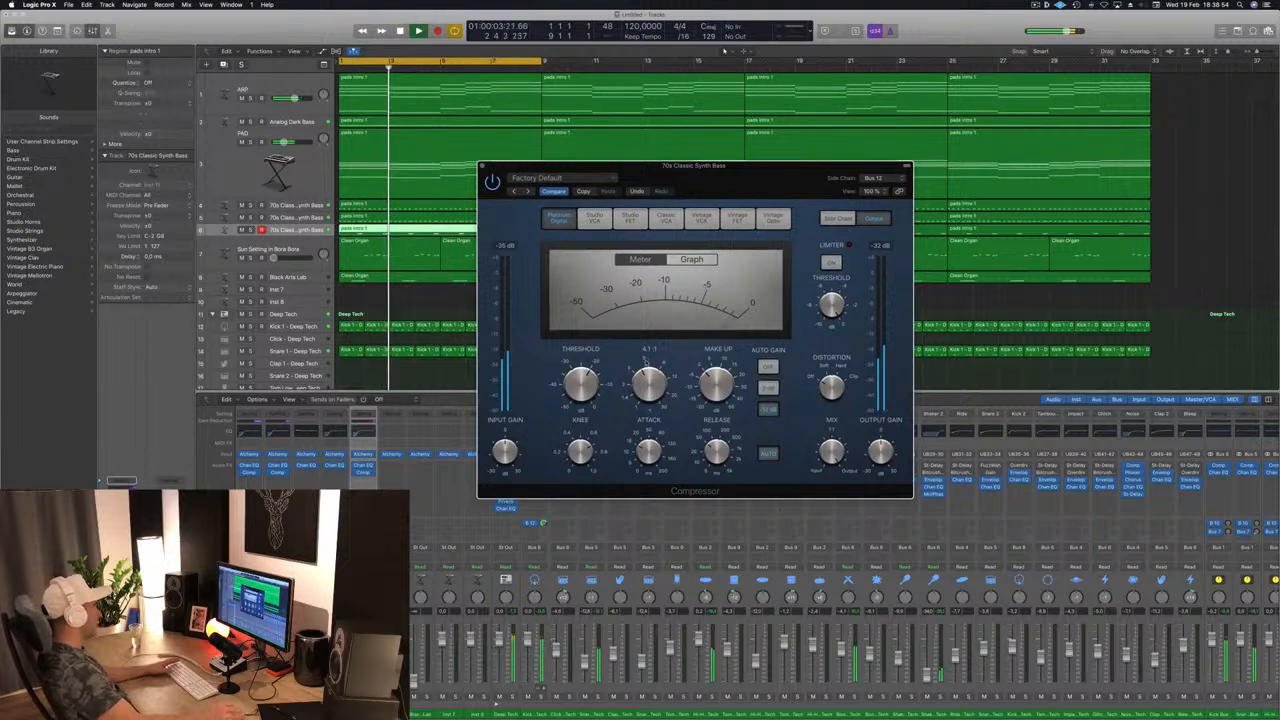
pyautogui.moveTo(768, 180); pyautogui.dragTo(613, 258)
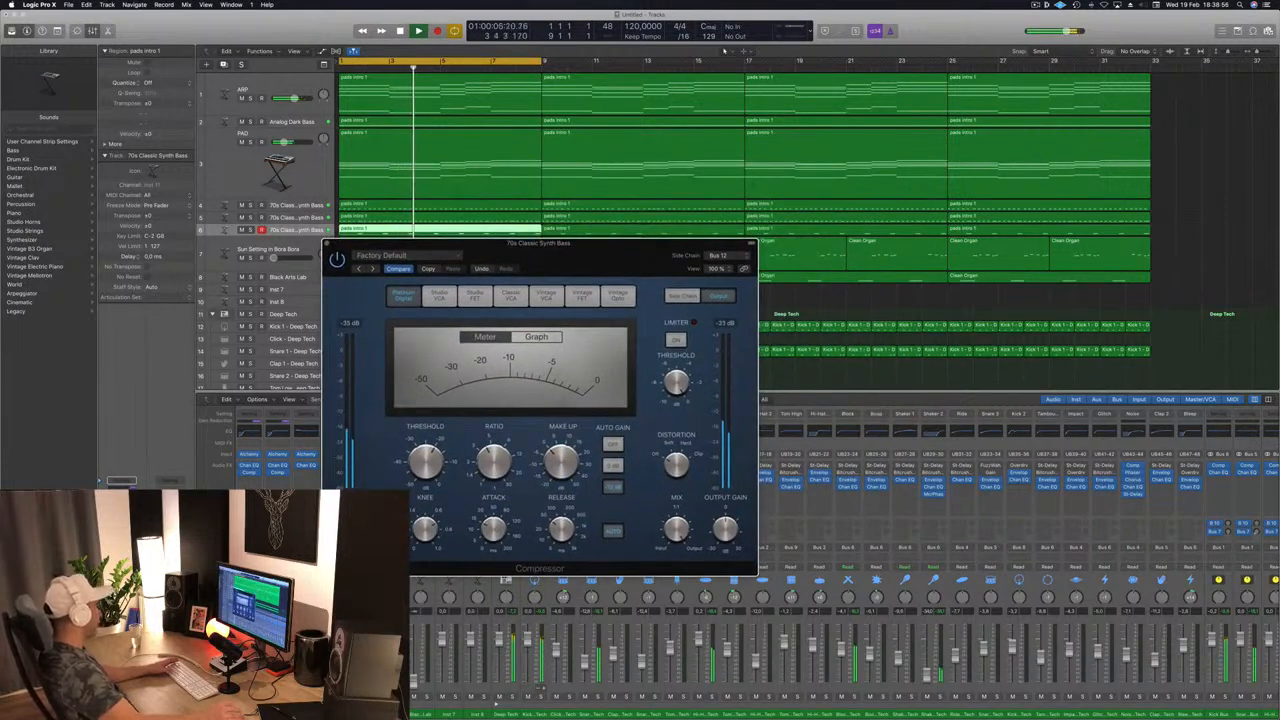
pyautogui.click(724, 50)
pyautogui.moveTo(612, 244); pyautogui.dragTo(980, 273)
# Add a high cut at about 1720 Hz to the synth bass Channel EQ, compare it bypassed and active, and close the EQ.
pyautogui.click(363, 465)
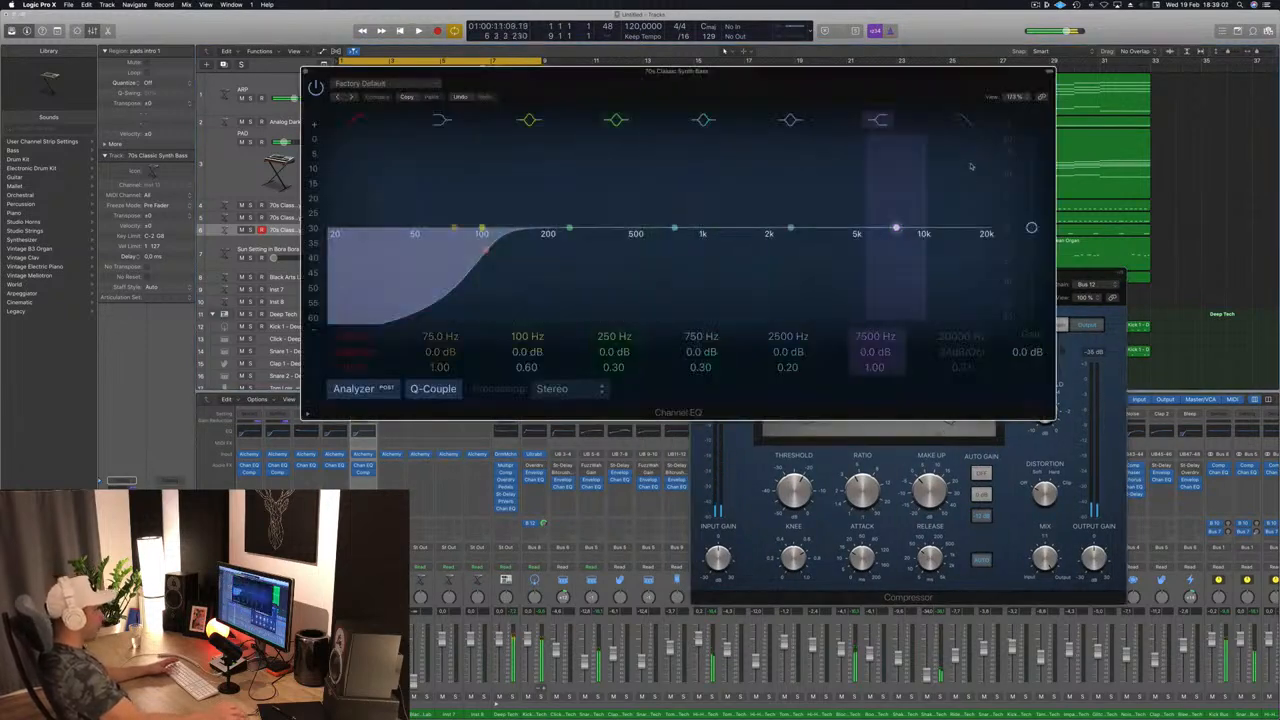
pyautogui.moveTo(989, 238); pyautogui.dragTo(741, 251)
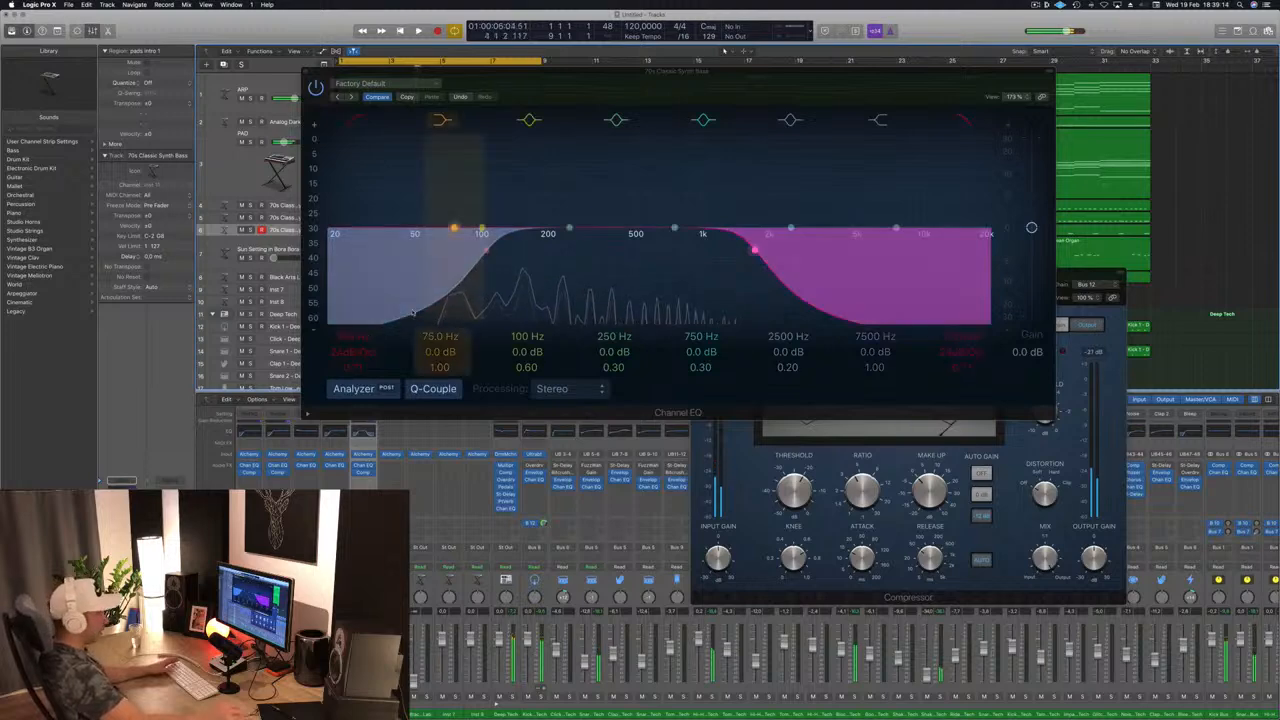
pyautogui.click(959, 121)
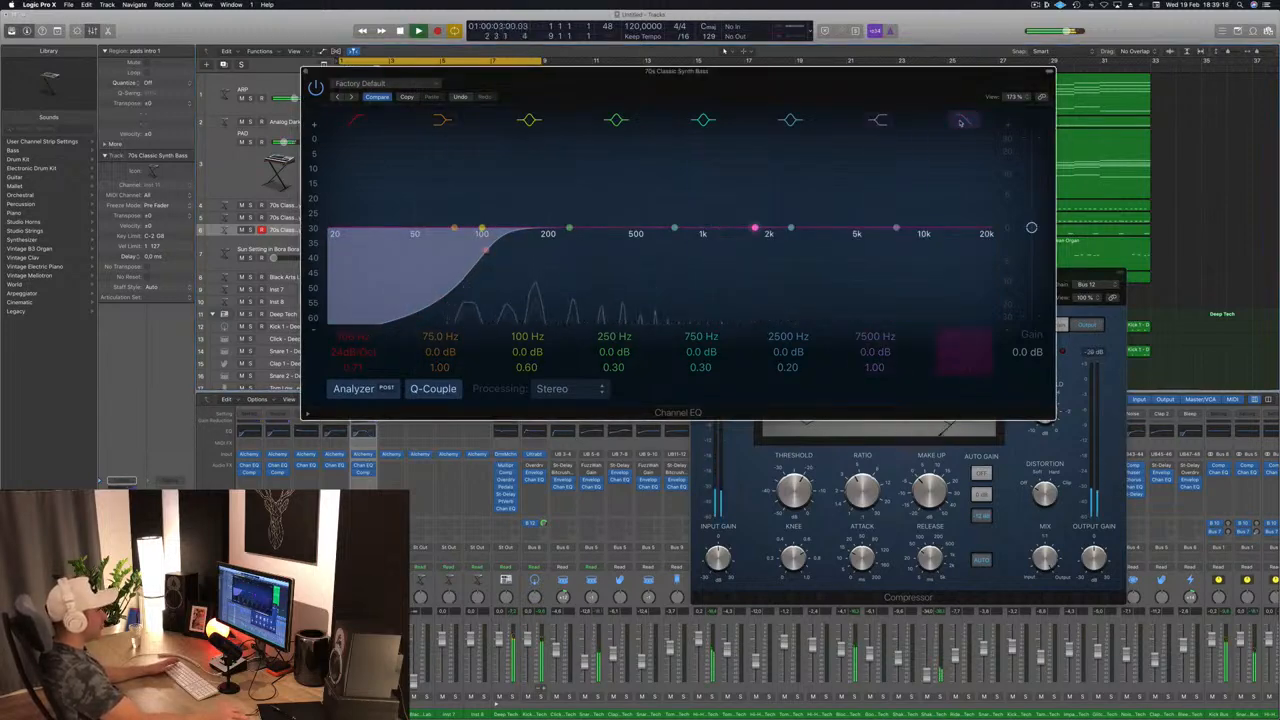
pyautogui.click(959, 121)
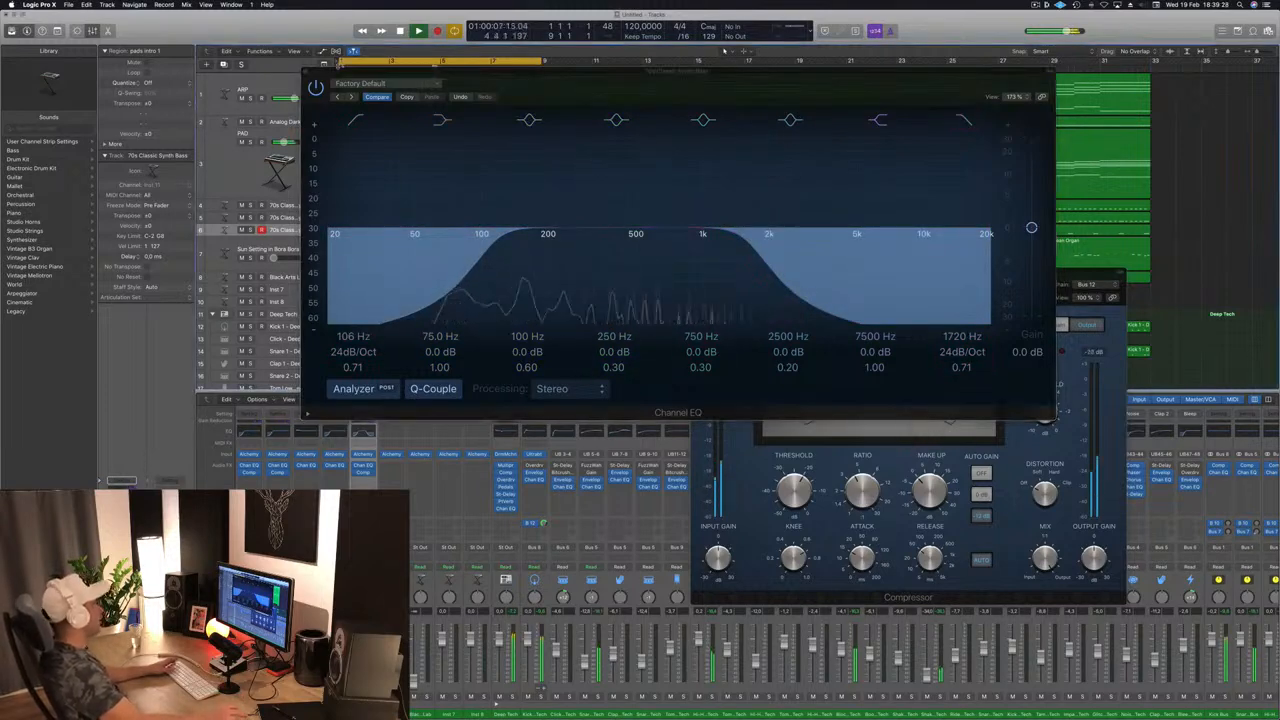
pyautogui.click(310, 74)
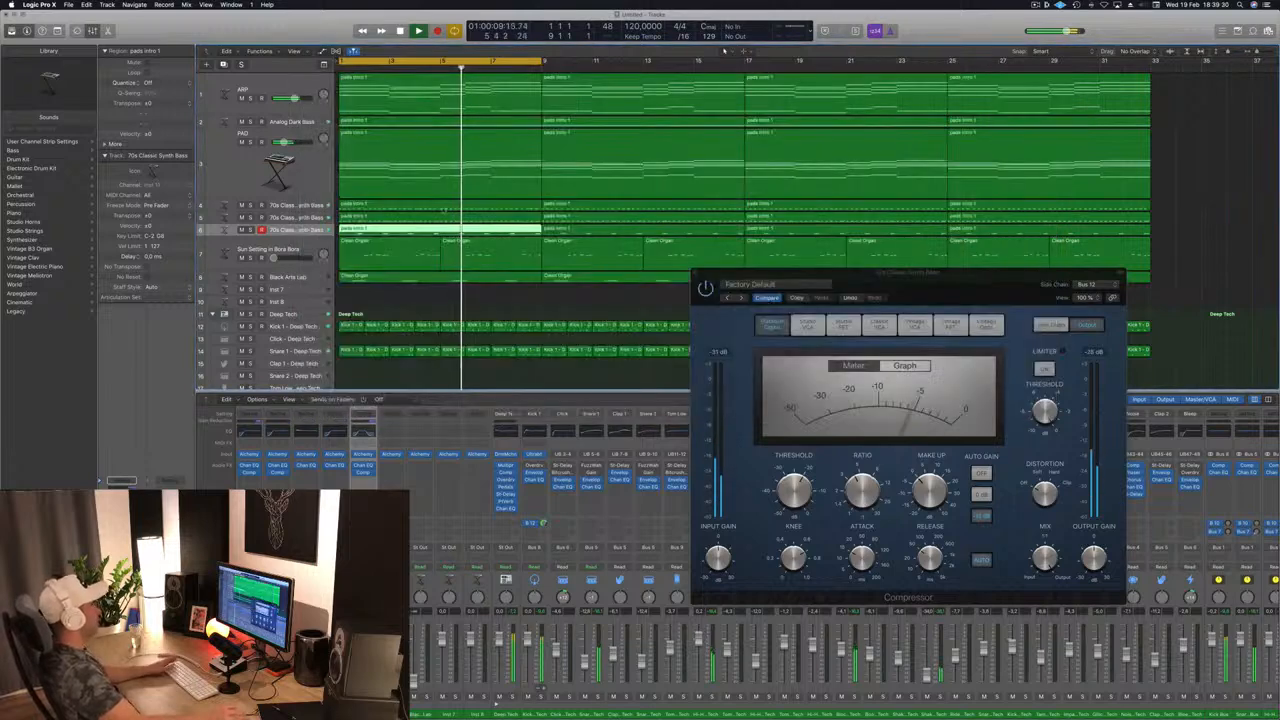
# Select the Sun Setting in Bora Bora track and raise its volume while playing the loop from the start.
pyautogui.moveTo(790, 273); pyautogui.dragTo(758, 376)
pyautogui.press('Return')
pyautogui.click(282, 252)
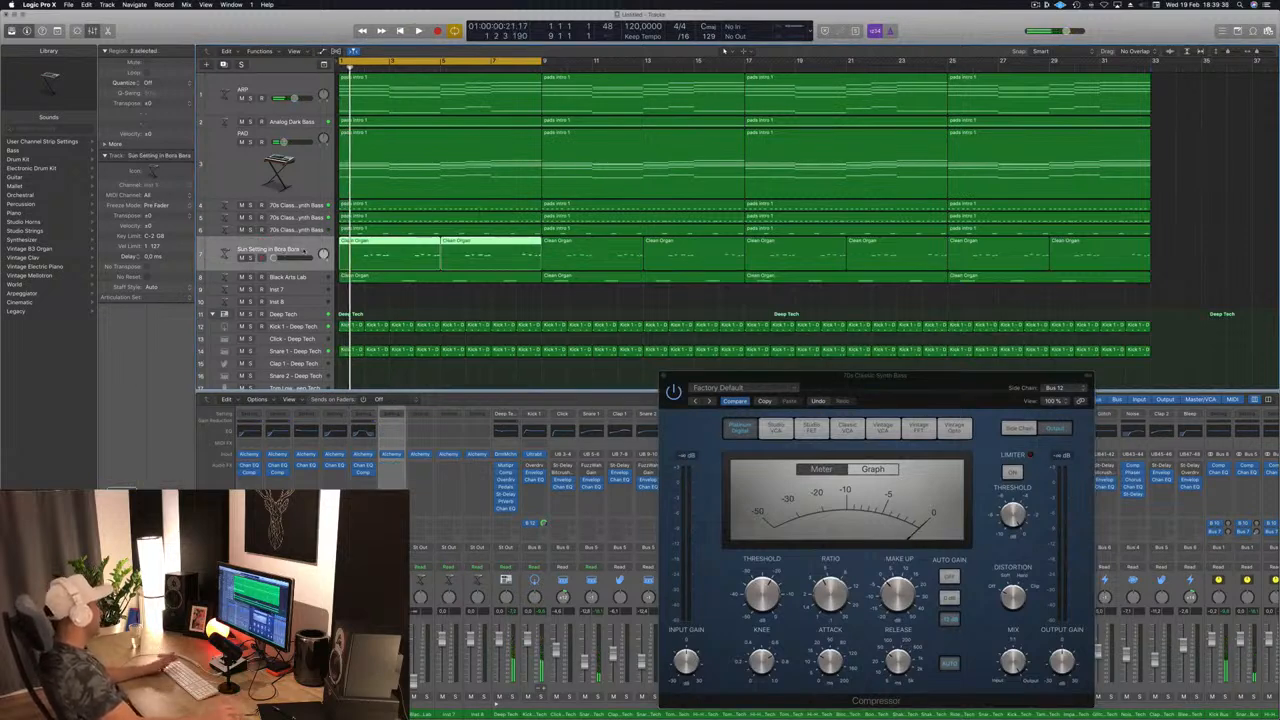
pyautogui.press('space')
pyautogui.moveTo(275, 258); pyautogui.dragTo(292, 258)
pyautogui.press('Return')
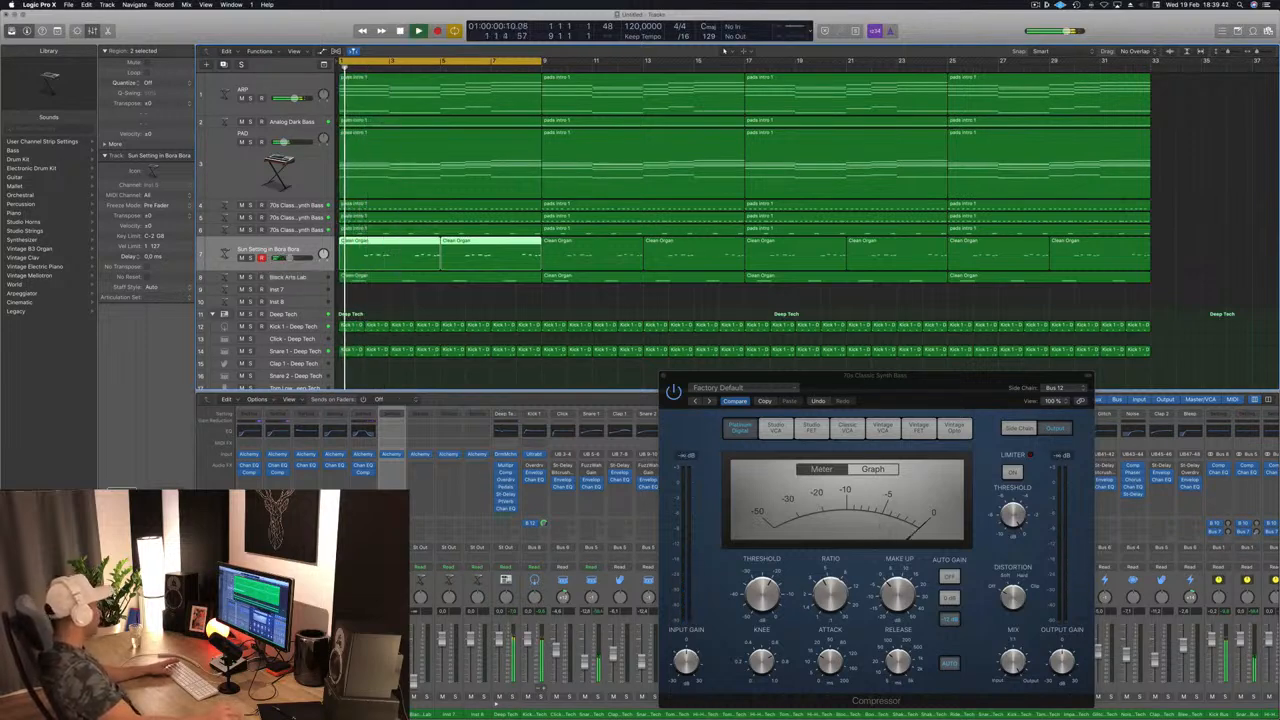
pyautogui.moveTo(290, 258); pyautogui.dragTo(291, 258)
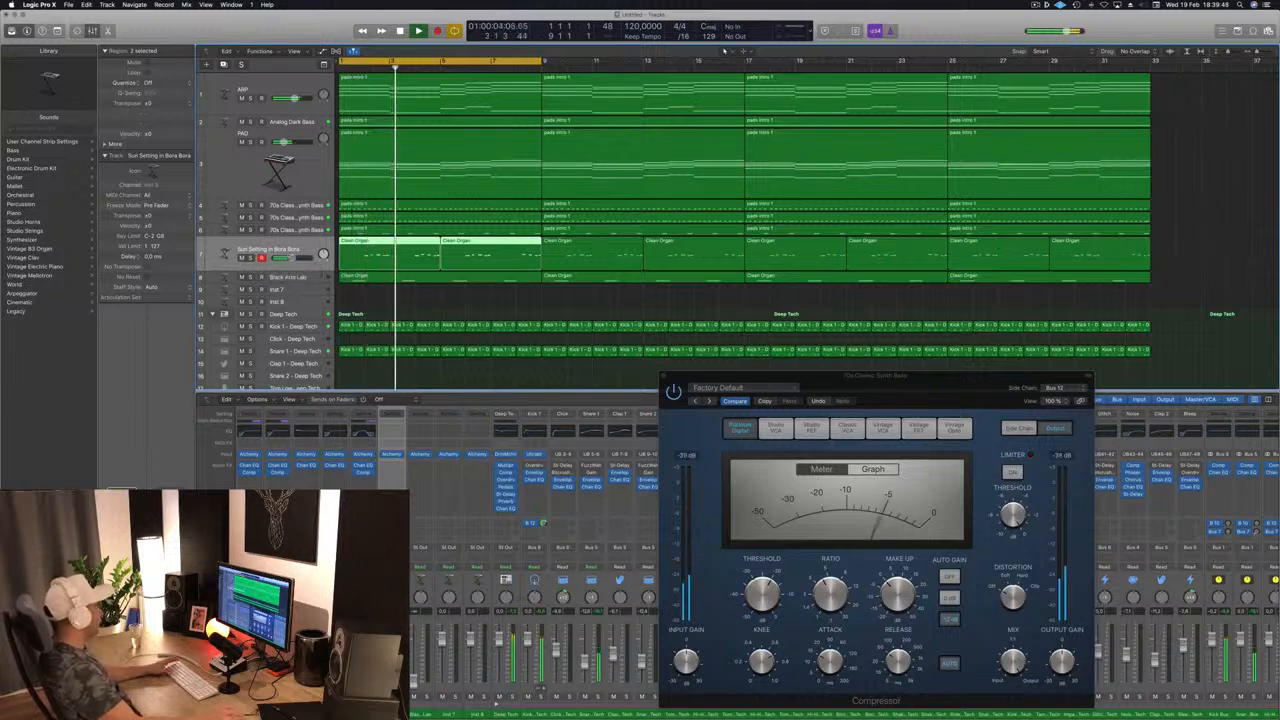
# Add a Channel EQ to the Sun Setting in Bora Bora track with a low cut at about 365 Hz, and close its window.
pyautogui.click(391, 431)
pyautogui.moveTo(293, 32); pyautogui.dragTo(596, 120)
pyautogui.click(369, 166)
pyautogui.moveTo(395, 284); pyautogui.dragTo(680, 281)
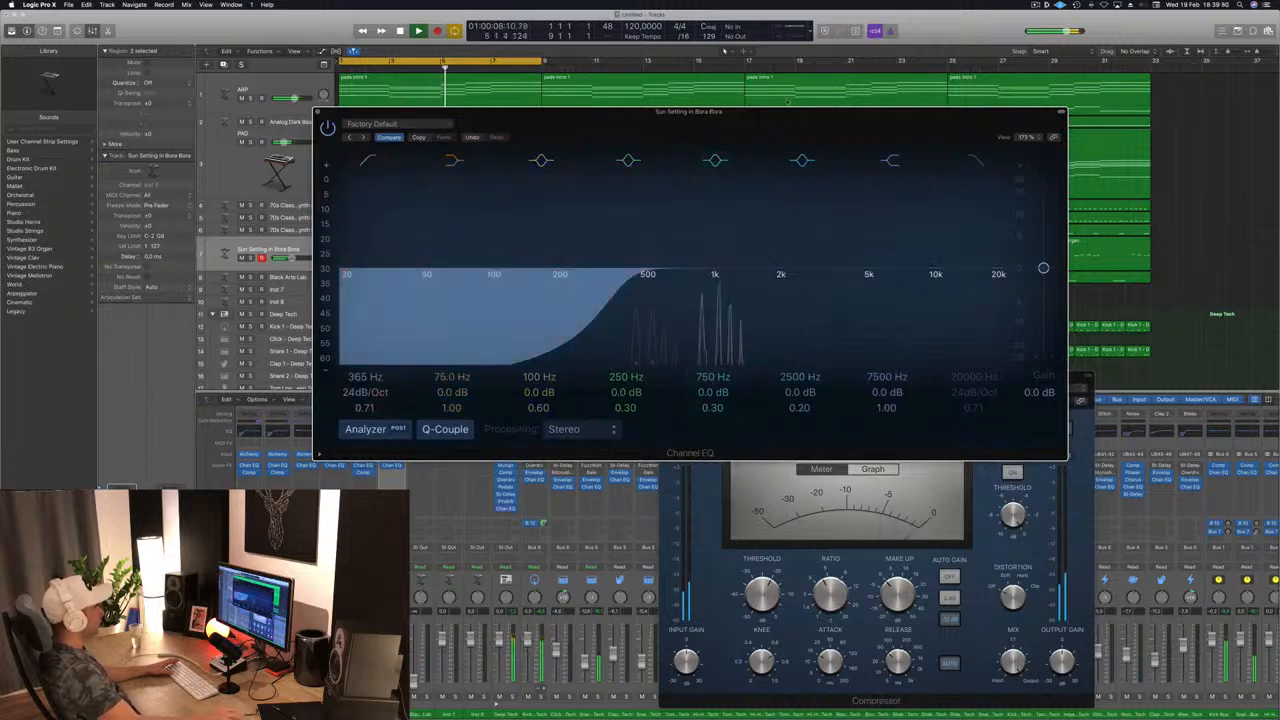
pyautogui.moveTo(614, 129); pyautogui.dragTo(469, 156)
pyautogui.click(173, 139)
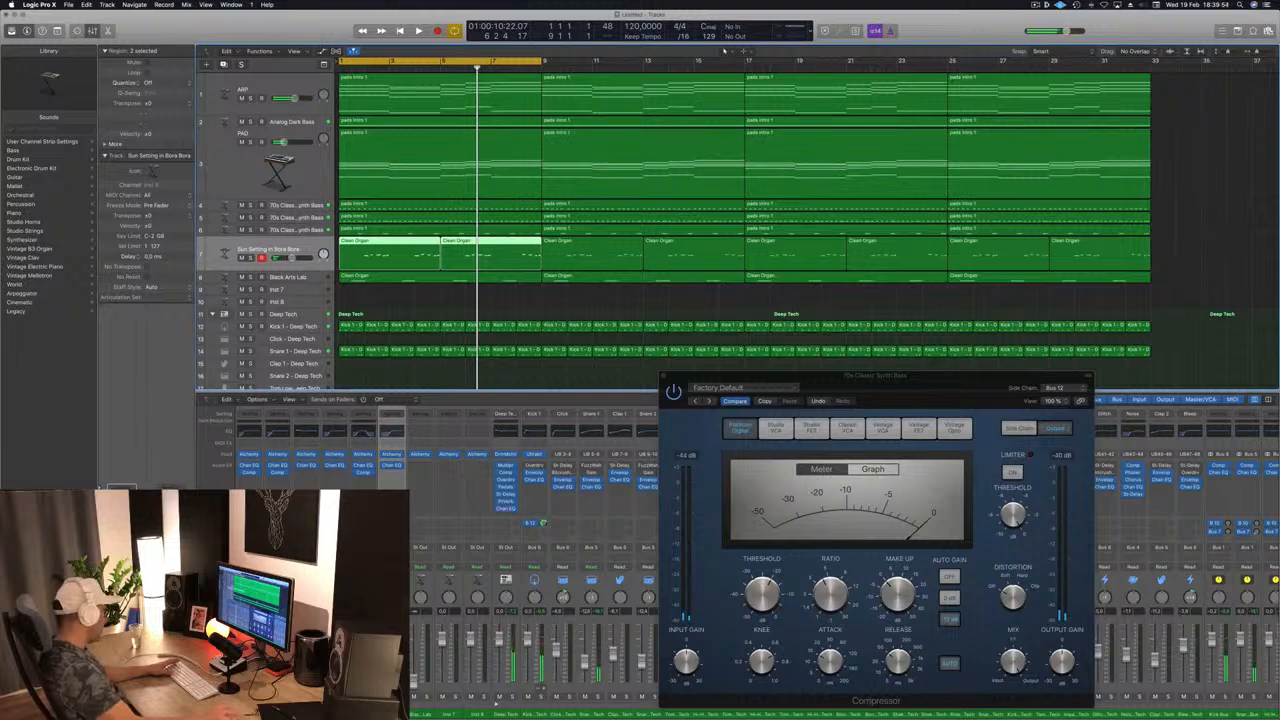
# Play the loop to check the equalized Sun Setting in Bora Bora track, and close the synth bass Compressor window.
pyautogui.press('space')
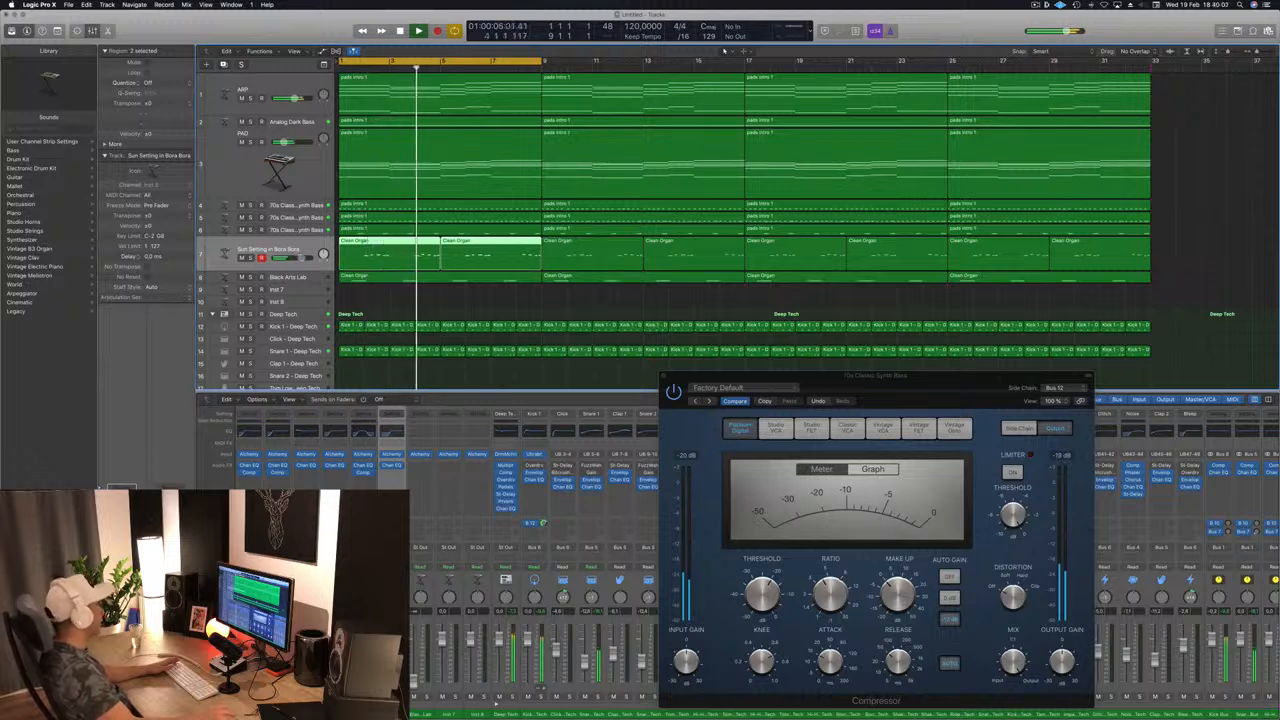
pyautogui.moveTo(941, 384); pyautogui.dragTo(762, 384)
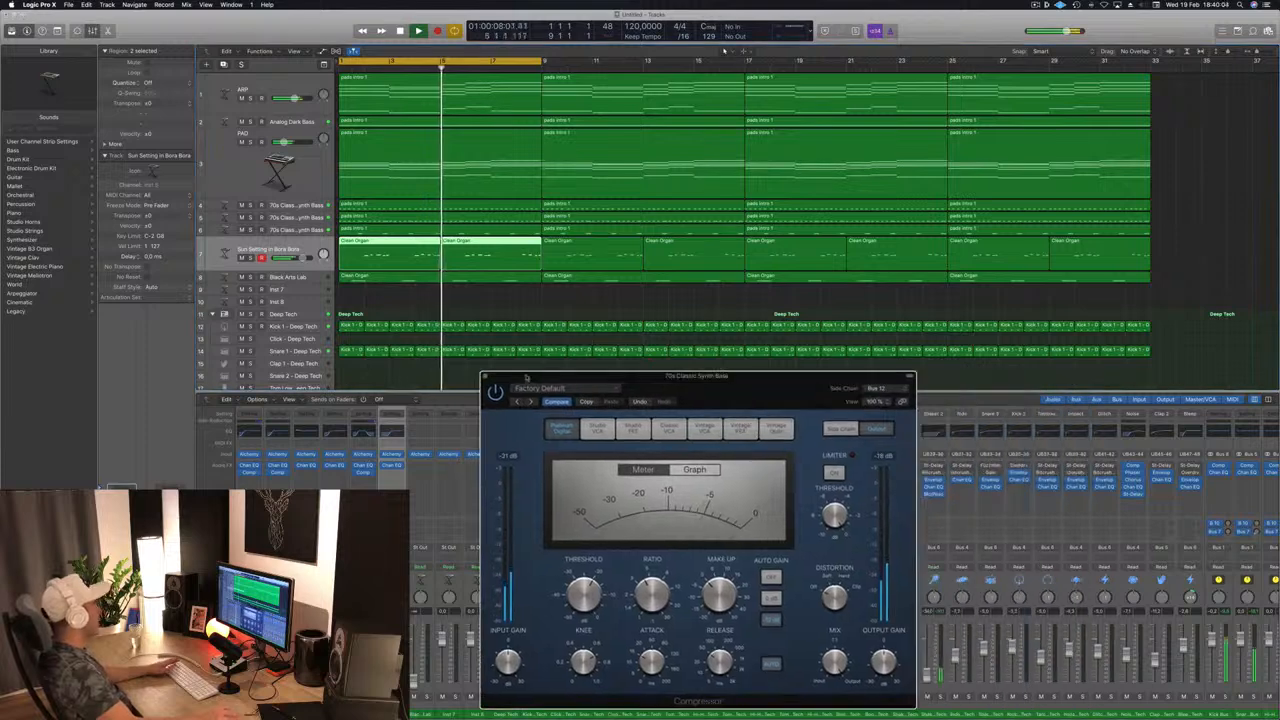
pyautogui.click(484, 376)
pyautogui.press('space')
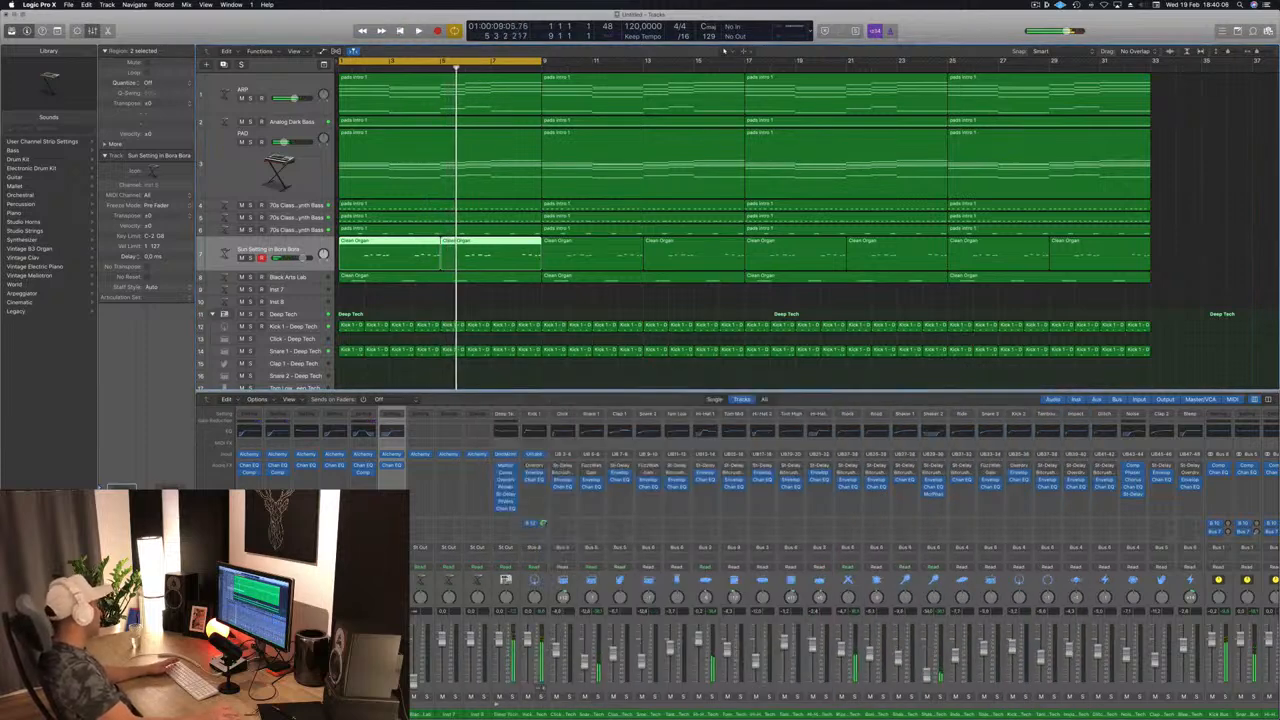
pyautogui.press('space')
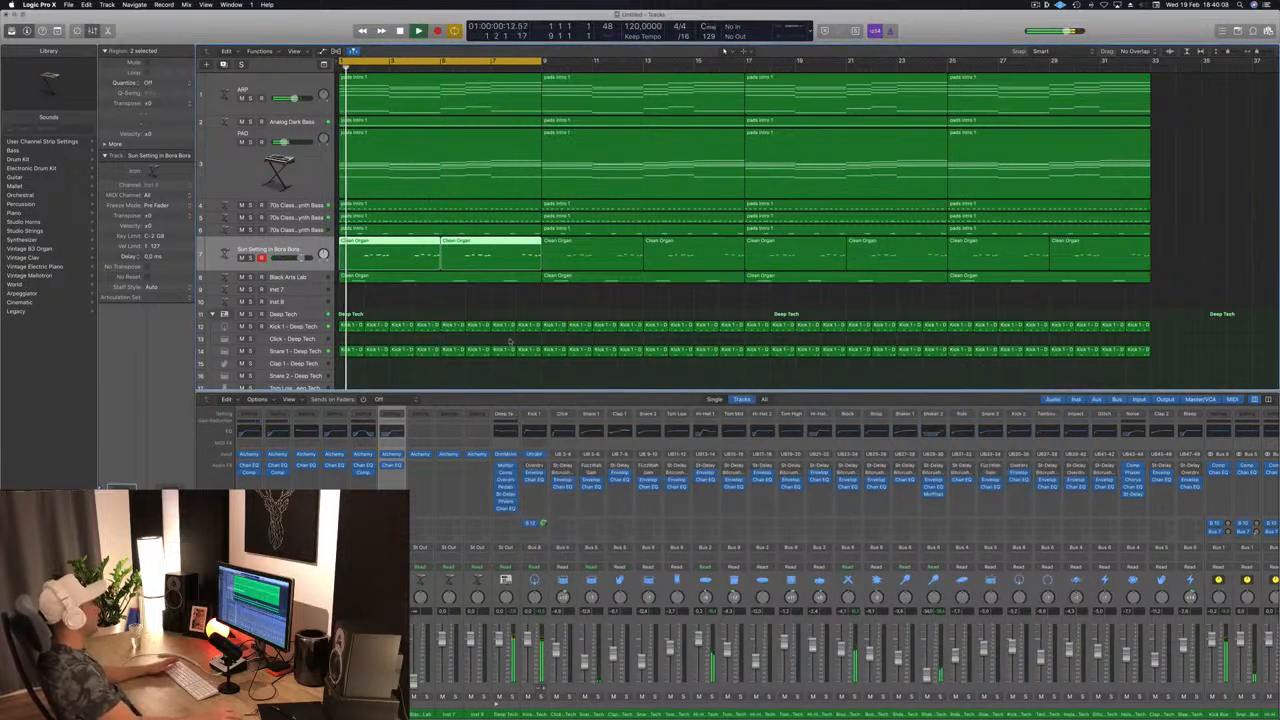
# Compare the Sun Setting in Bora Bora and Black Arts Lab tracks, and play the loop from the start with Black Arts Lab selected.
pyautogui.click(503, 295)
pyautogui.click(320, 280)
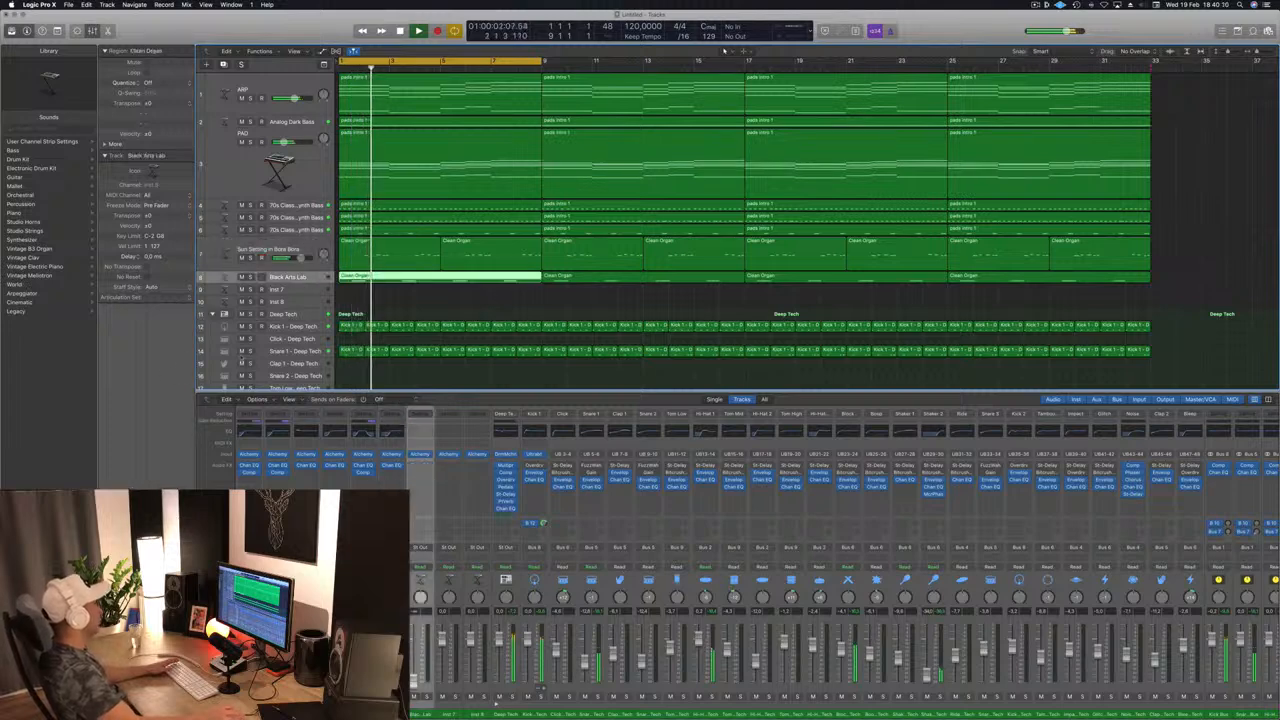
pyautogui.click(304, 250)
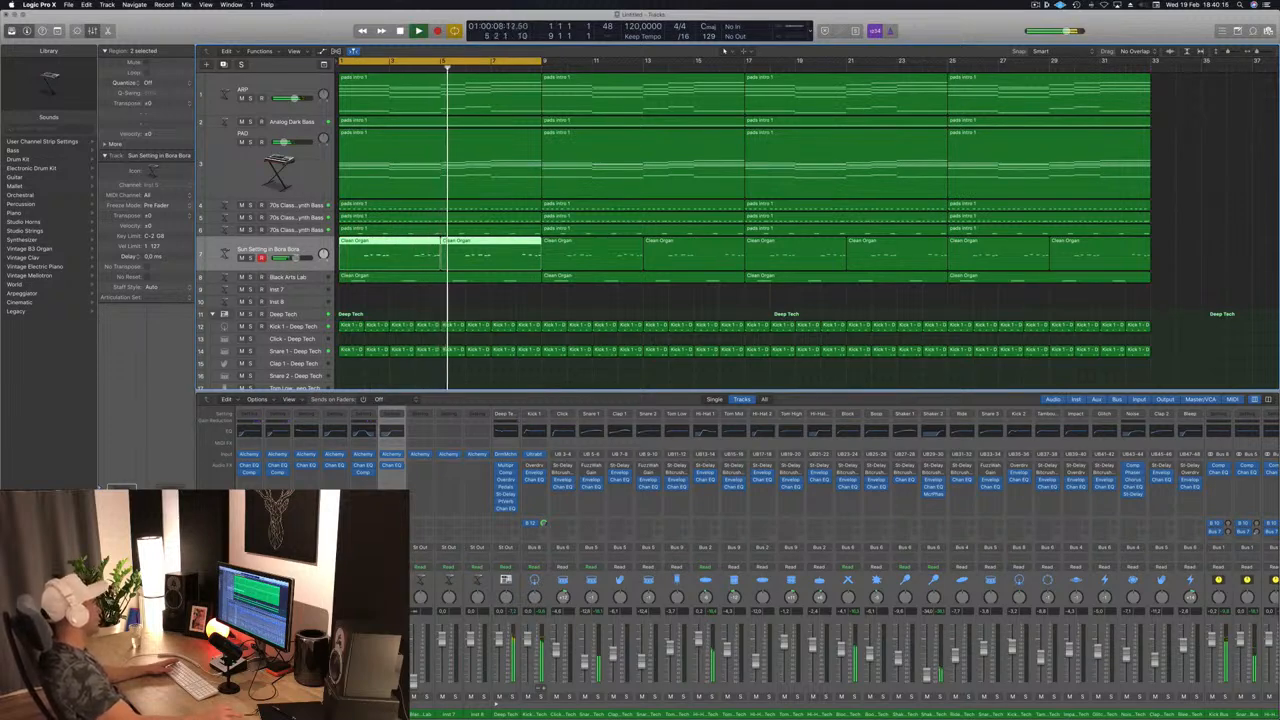
pyautogui.click(314, 278)
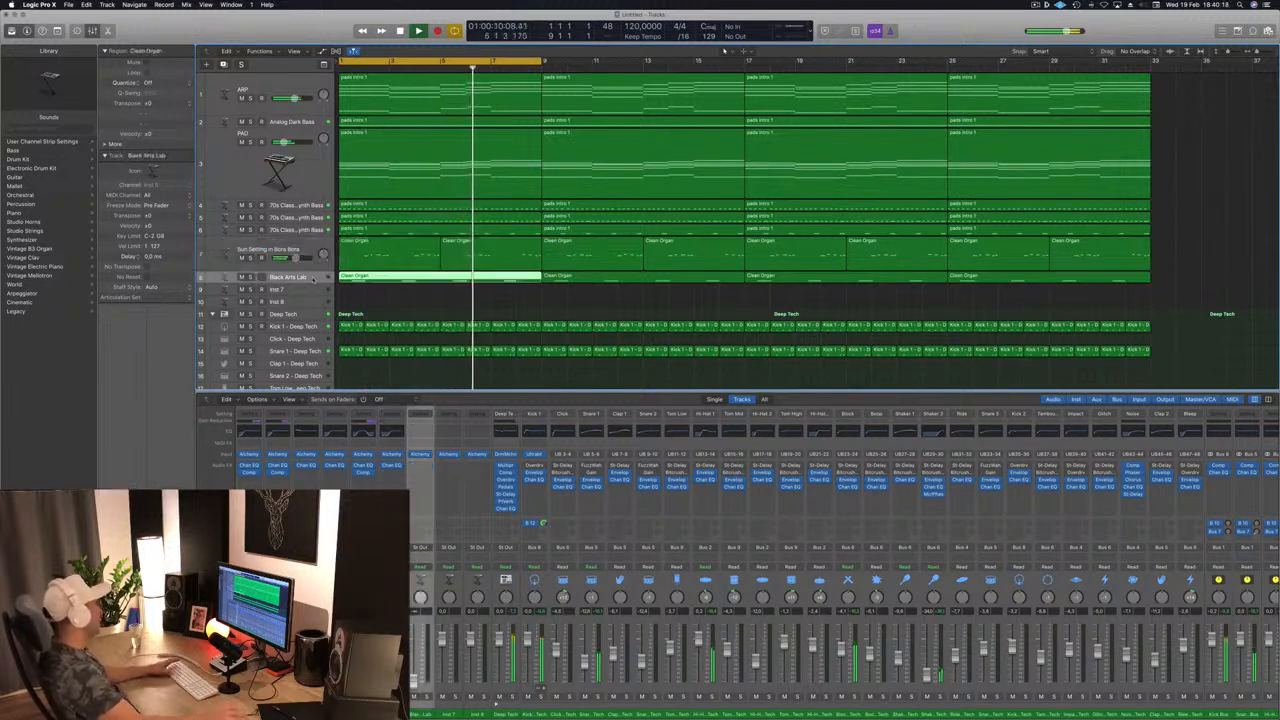
pyautogui.press('Return')
pyautogui.press('space')
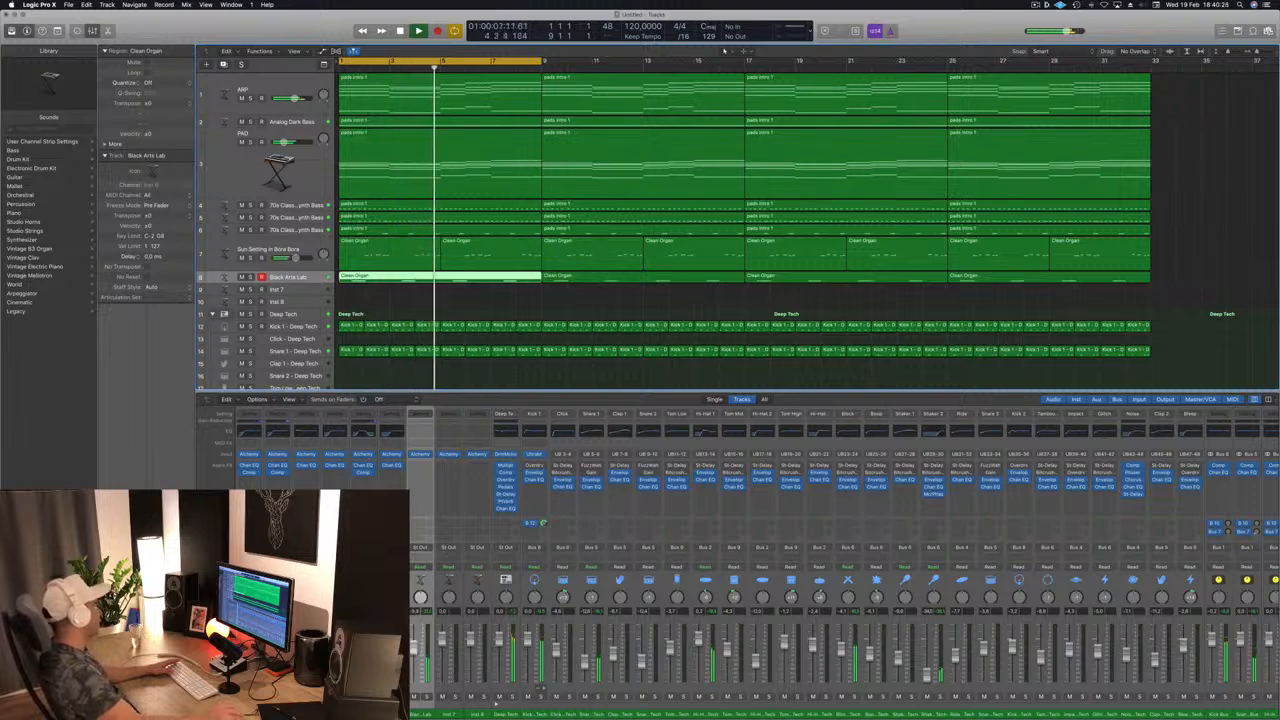
# Add a Channel EQ to the Black Arts Lab track with a low cut slightly above 200 Hz, and close its window.
pyautogui.click(420, 431)
pyautogui.click(65, 72)
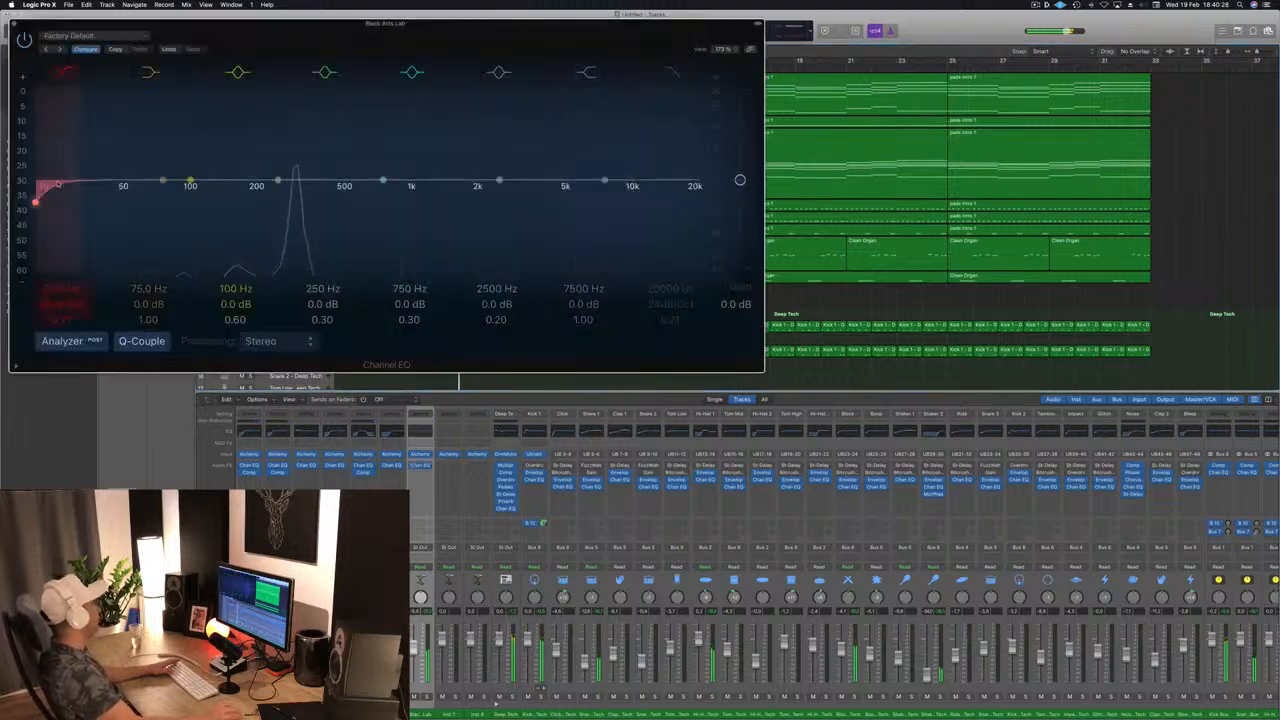
pyautogui.moveTo(76, 188); pyautogui.dragTo(301, 187)
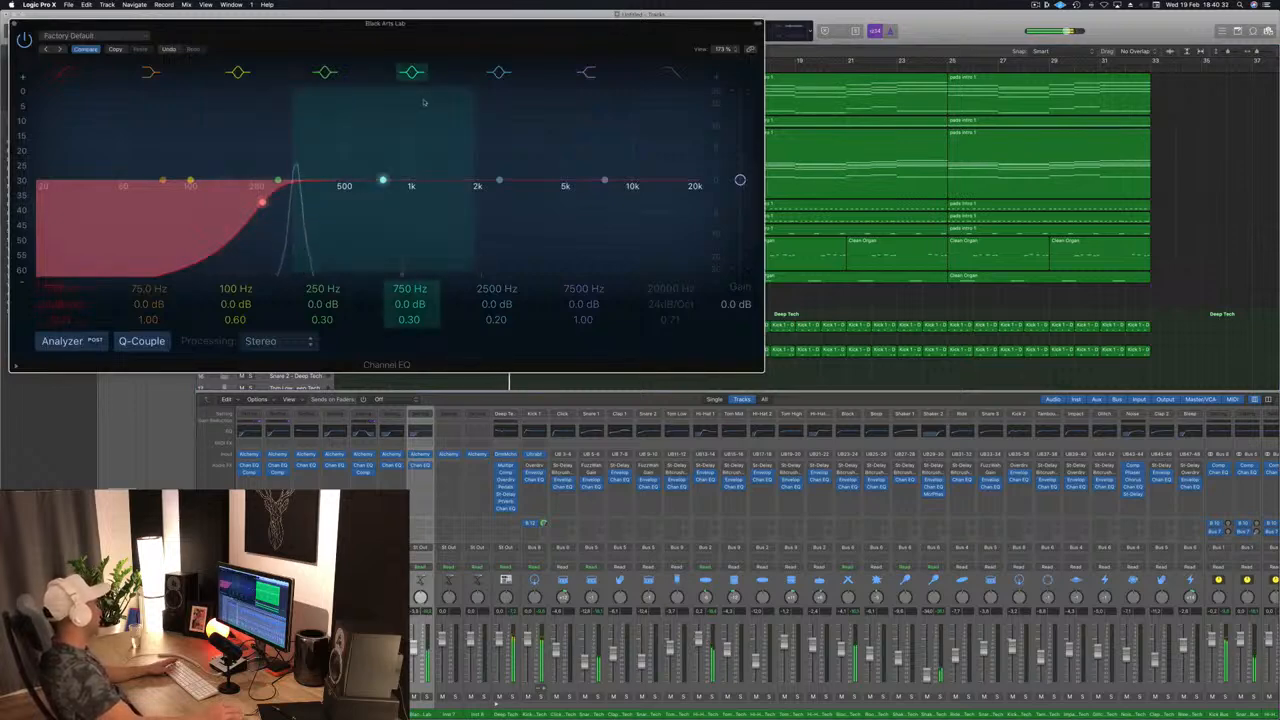
pyautogui.click(14, 24)
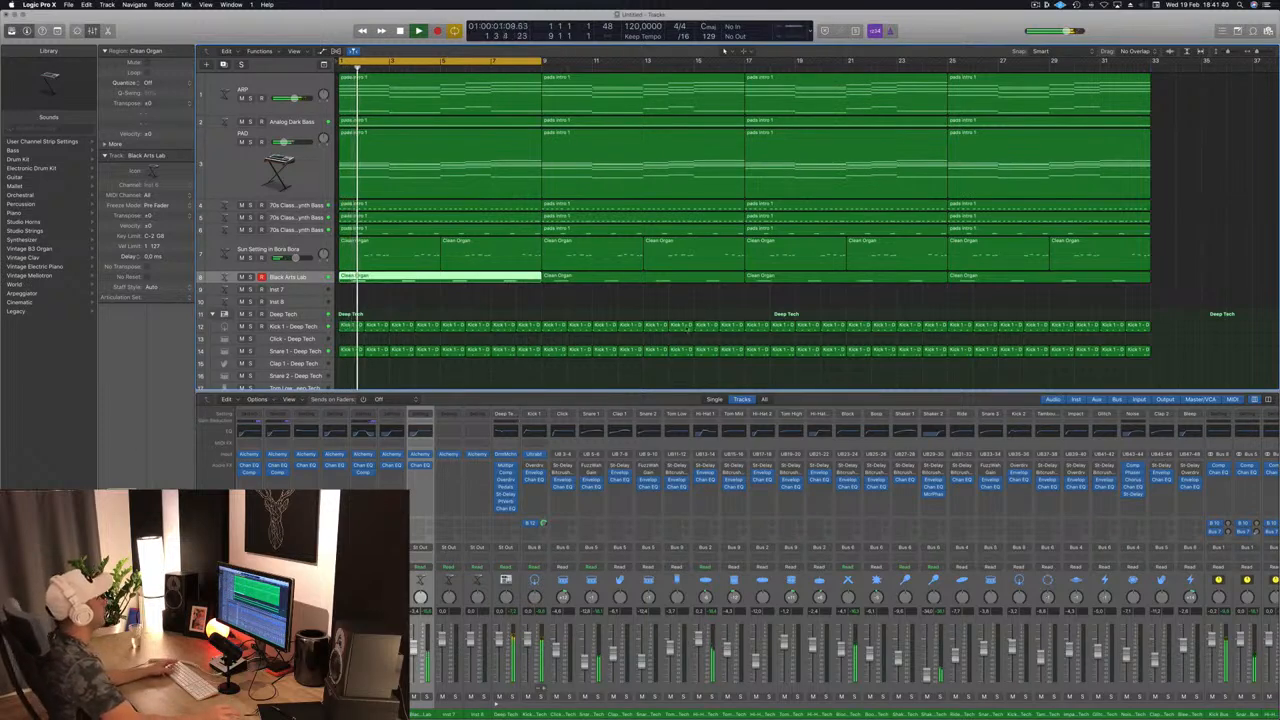
# Stop playback with no region selected and end the screen recording.
pyautogui.click(650, 298)
pyautogui.press('space')
pyautogui.click(1036, 5)
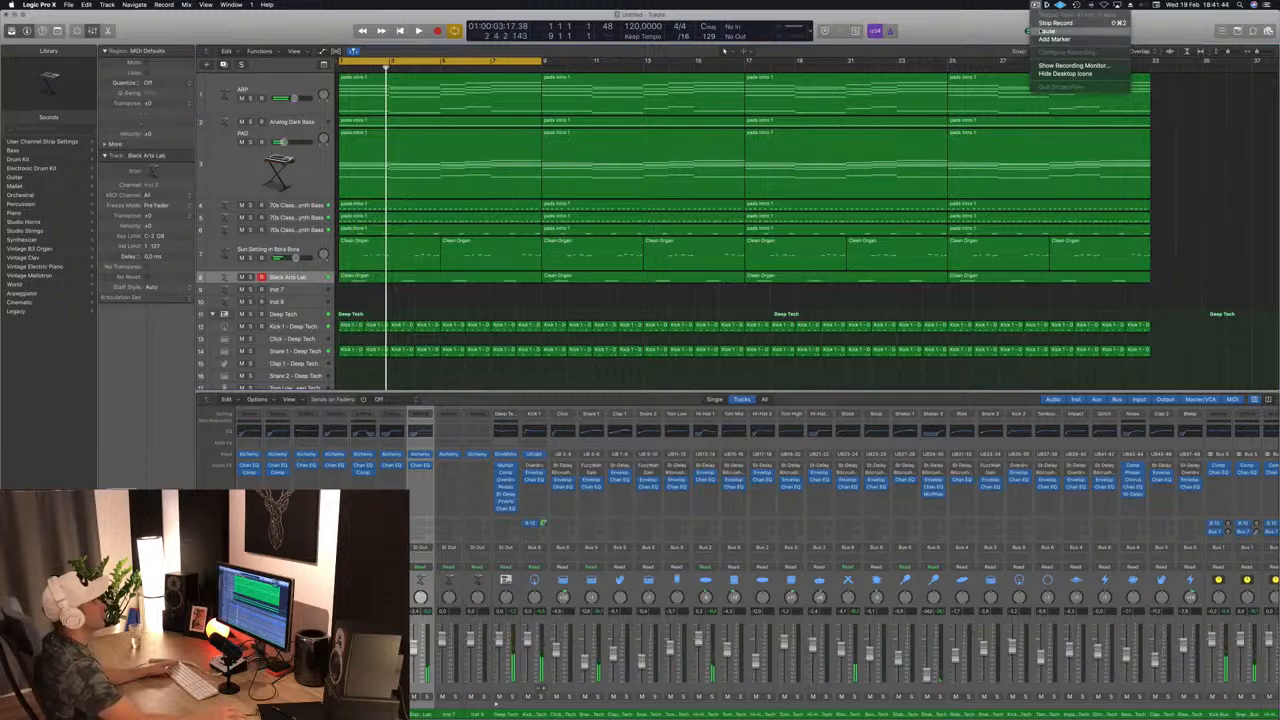
pyautogui.click(1050, 23)
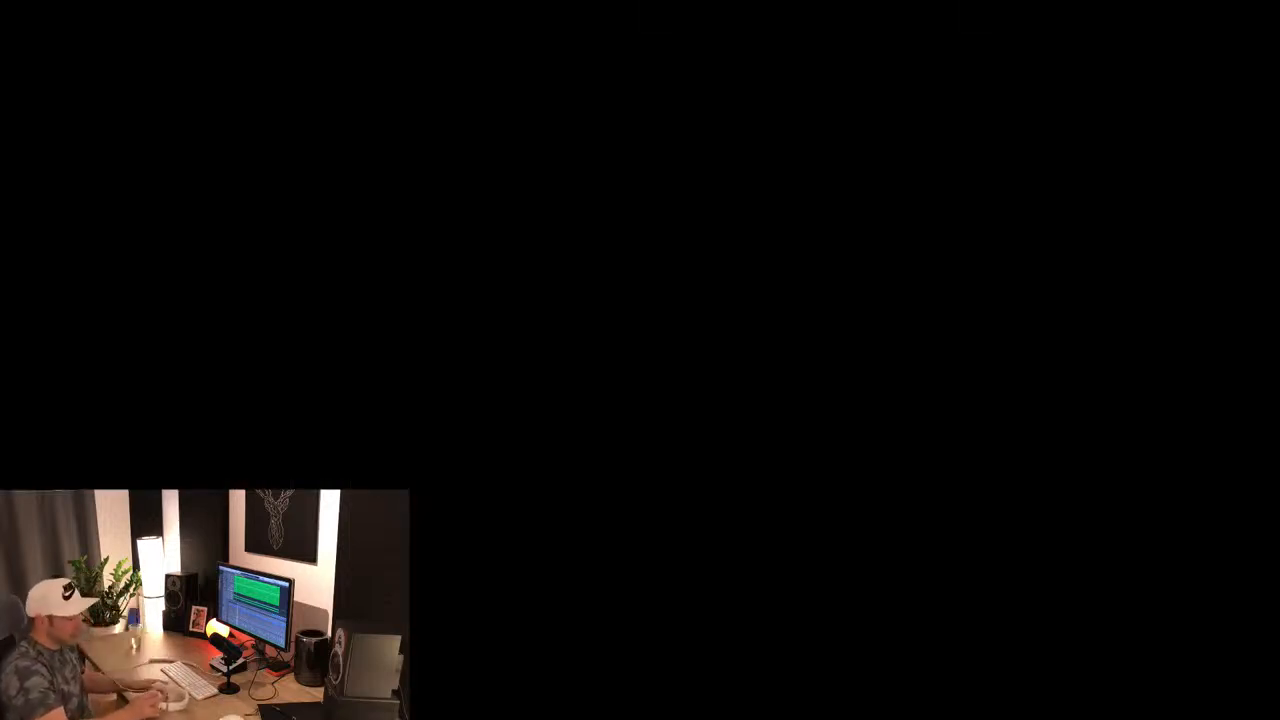